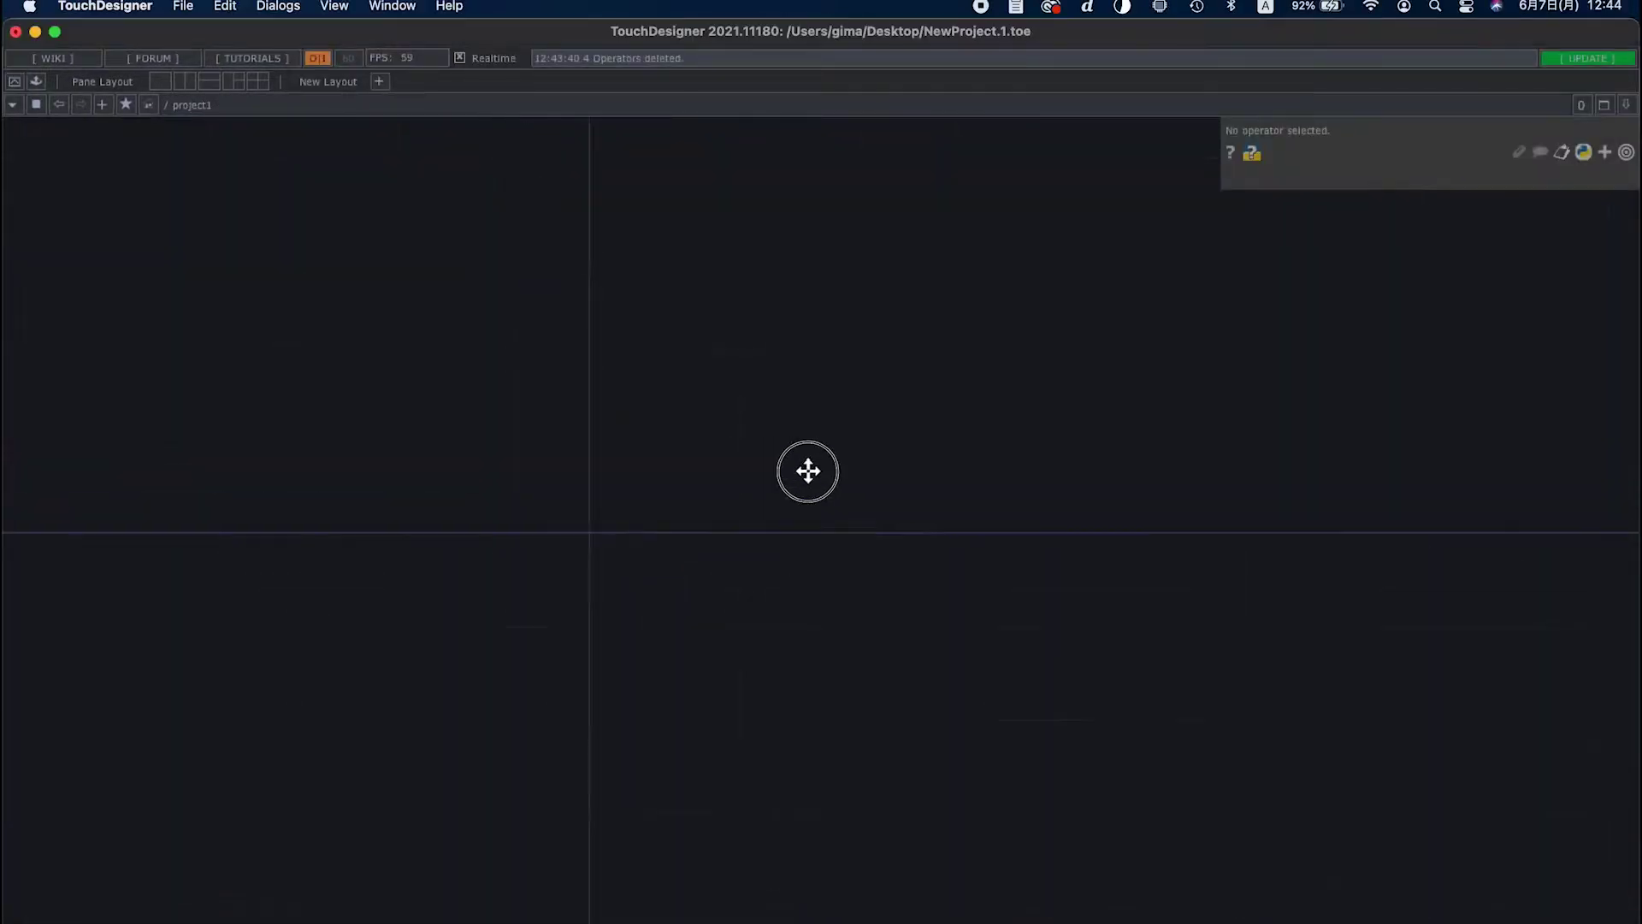
Create a Sphere SOP and place it in the empty project1 network
{"action": "right_click", "coordinate": [733, 297]}
{"action": "left_click", "coordinate": [735, 299]}
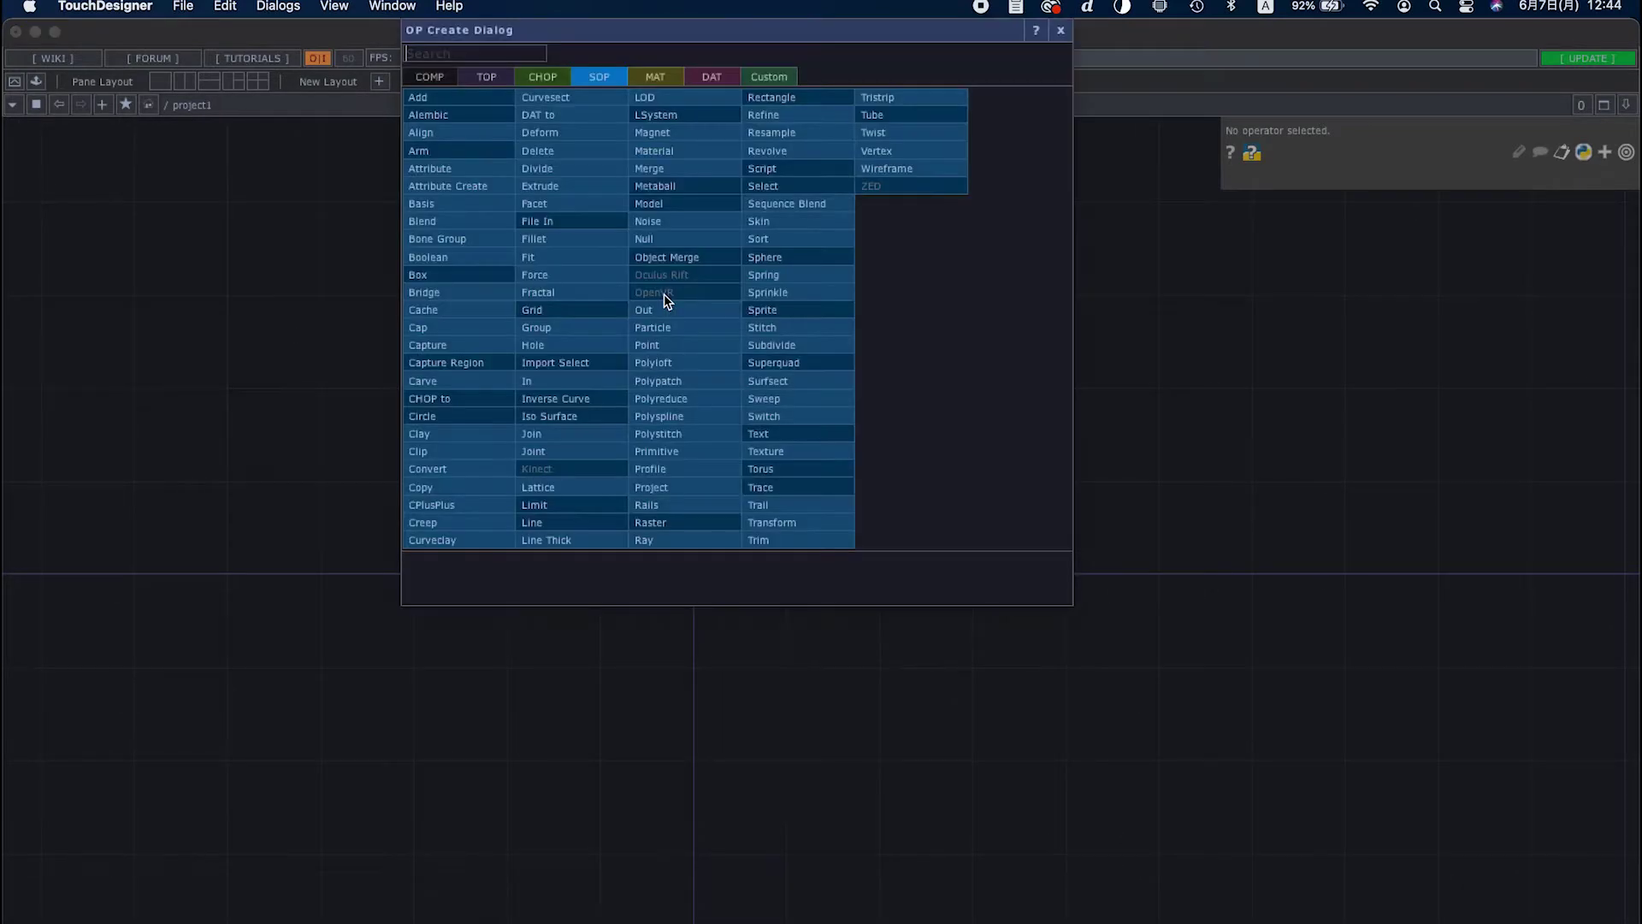
{"action": "type", "text": "s"}
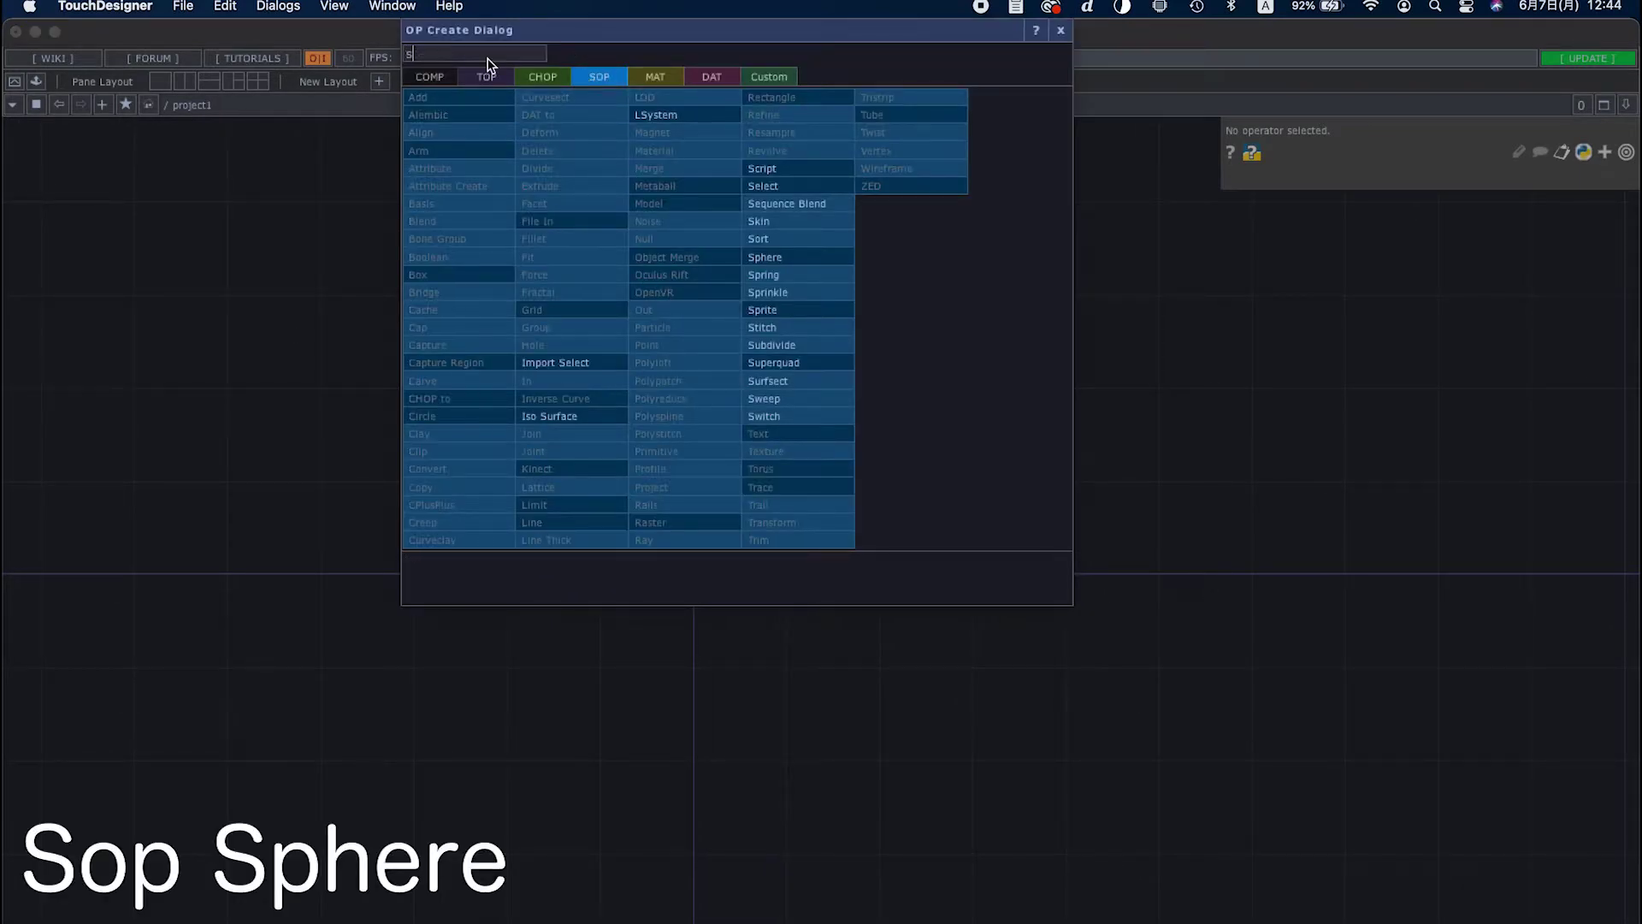
{"action": "left_click", "coordinate": [842, 255]}
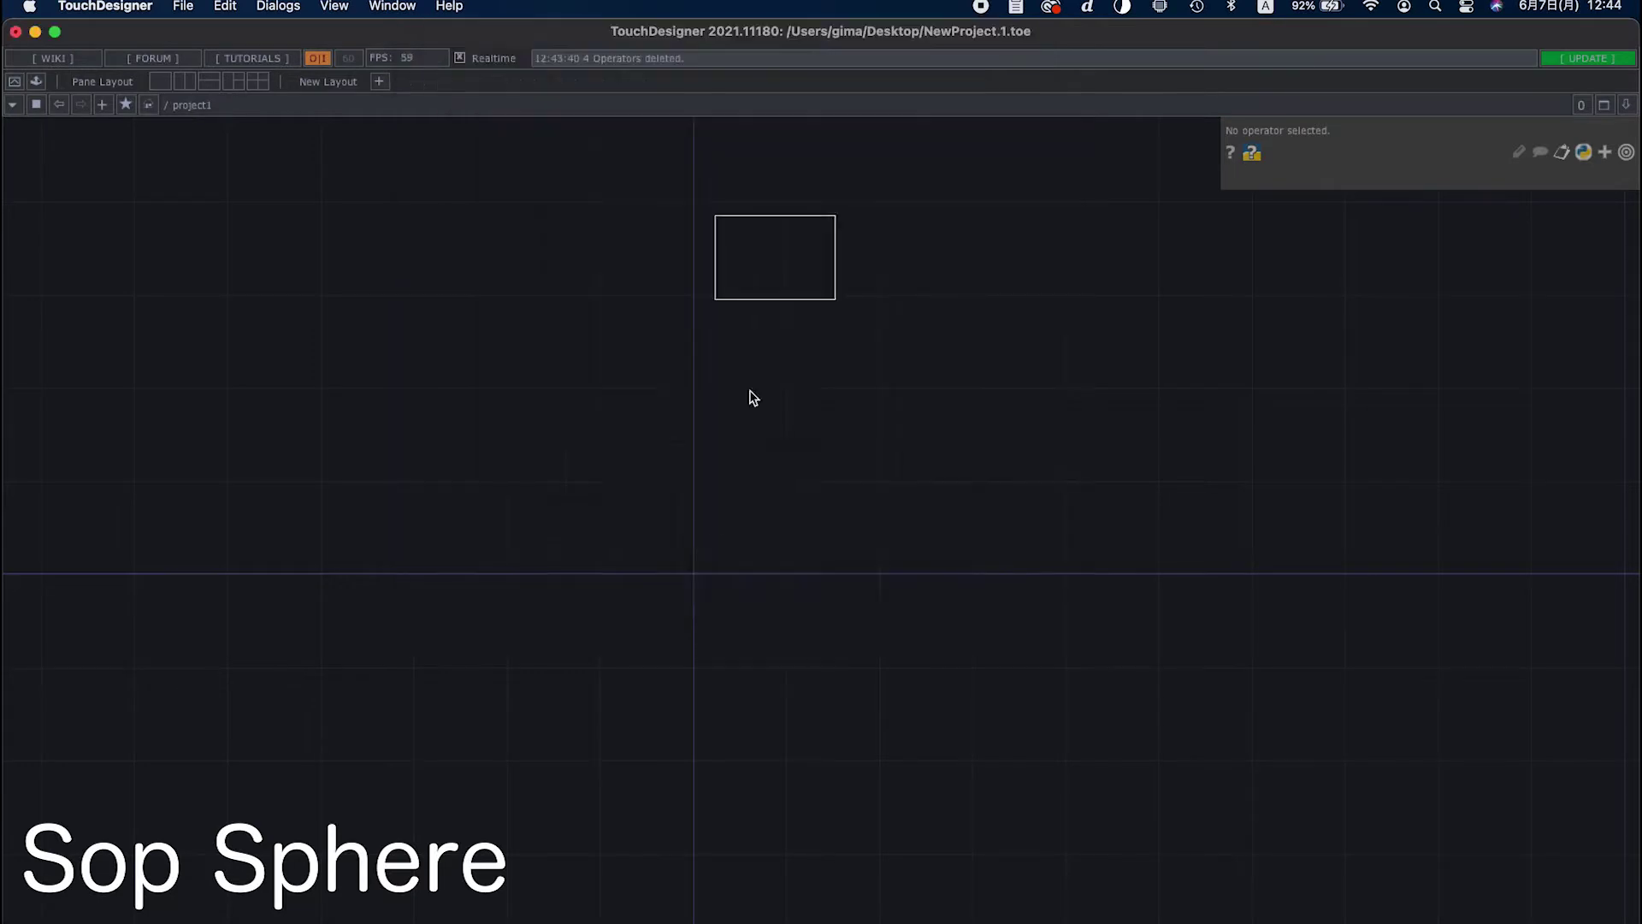
{"action": "left_click", "coordinate": [604, 586]}
{"action": "scroll", "coordinate": [605, 586], "scroll_direction": "up", "scroll_amount": 6}
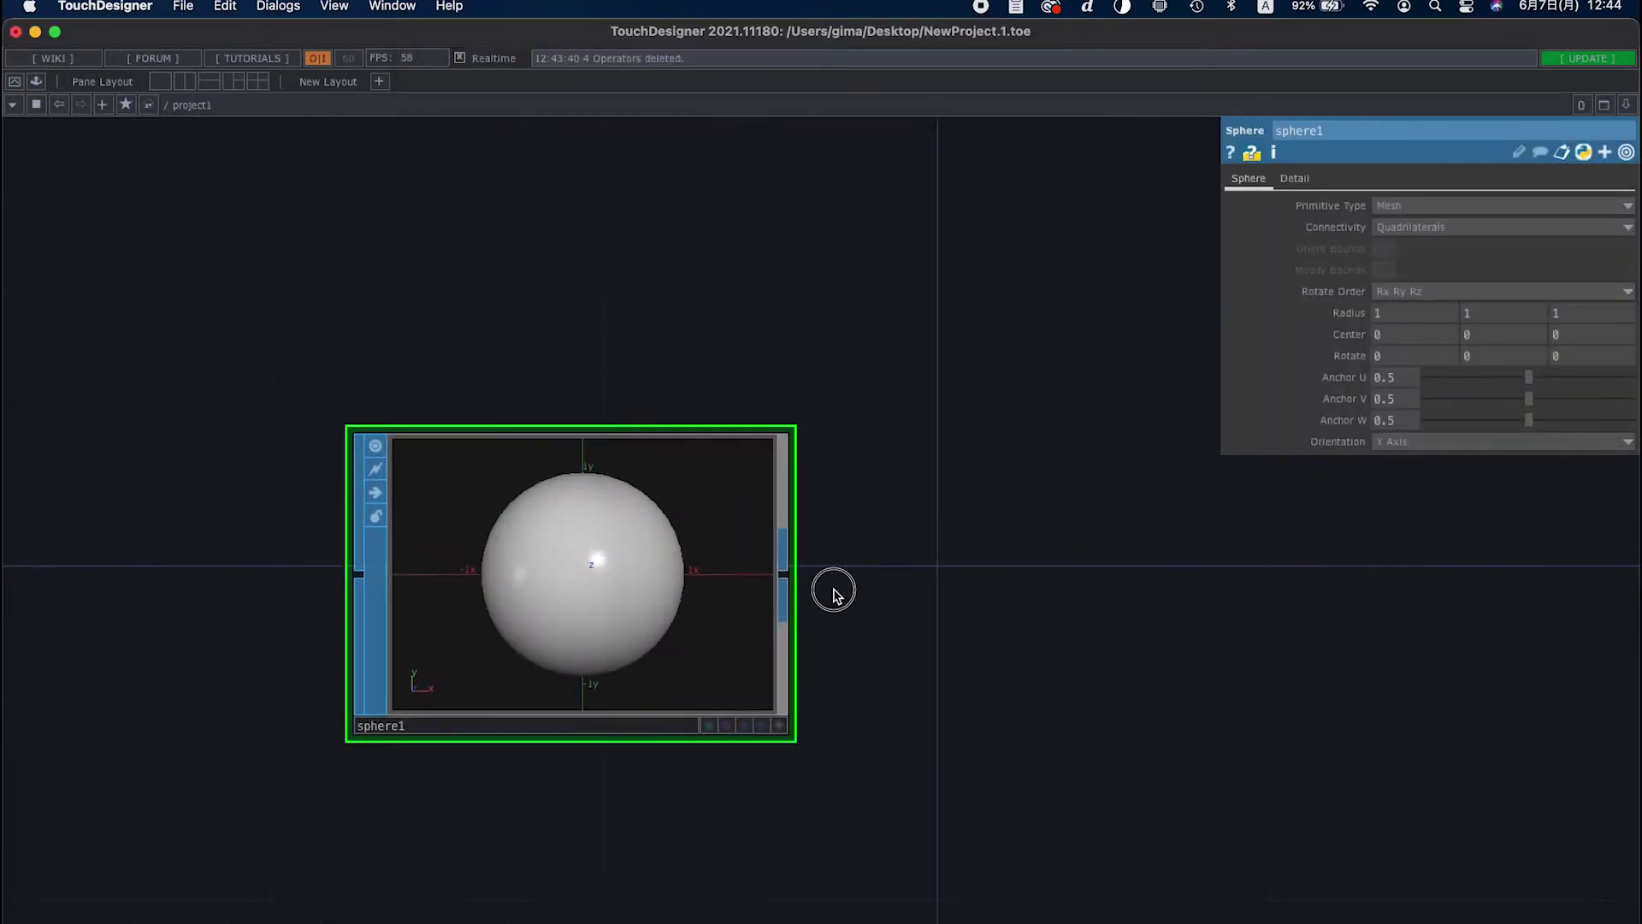
Add a Sort SOP fed by sphere1 and set its Point Sort to Random
{"action": "left_click_drag", "start_coordinate": [609, 610], "coordinate": [441, 609]}
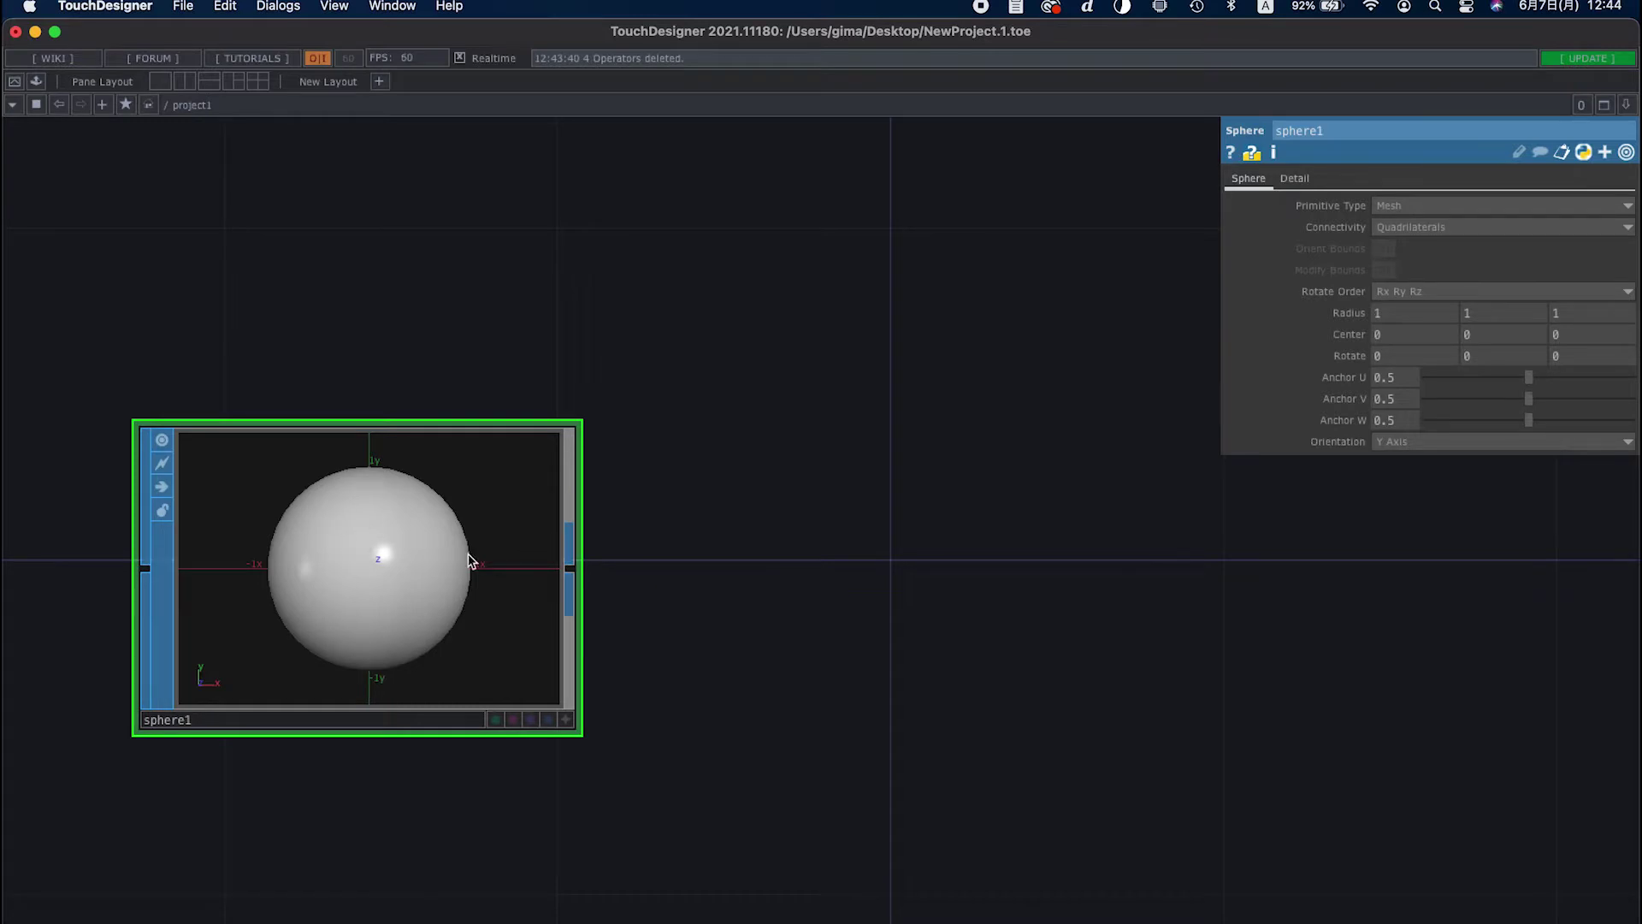
{"action": "left_click", "coordinate": [571, 567]}
{"action": "type", "text": "s"}
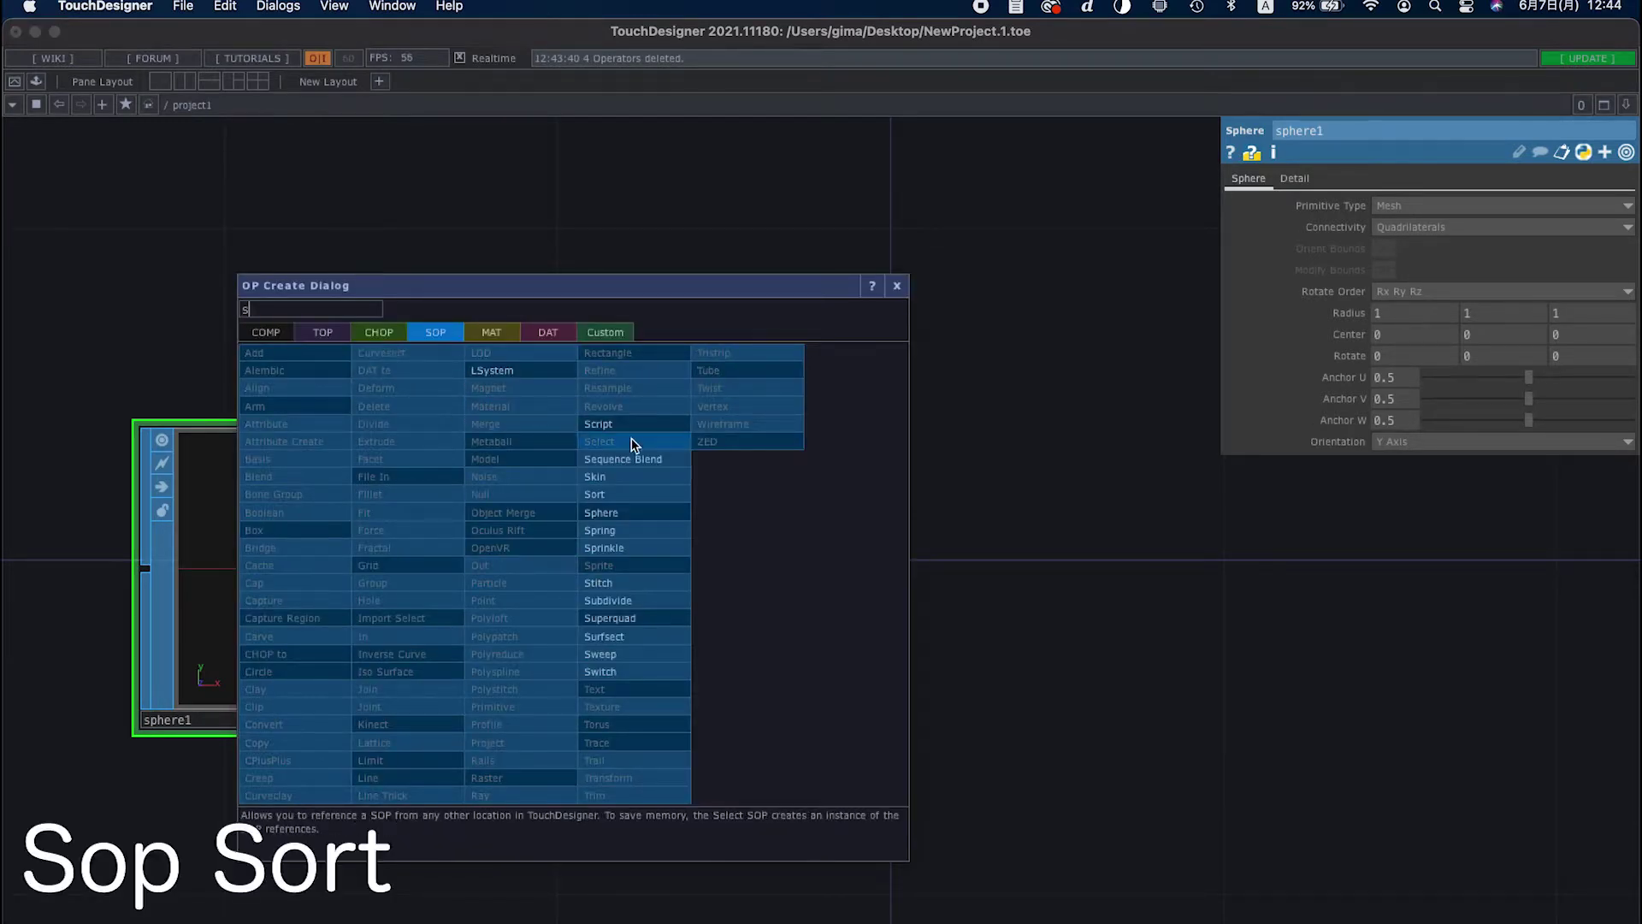
{"action": "left_click", "coordinate": [598, 494]}
{"action": "left_click", "coordinate": [864, 565]}
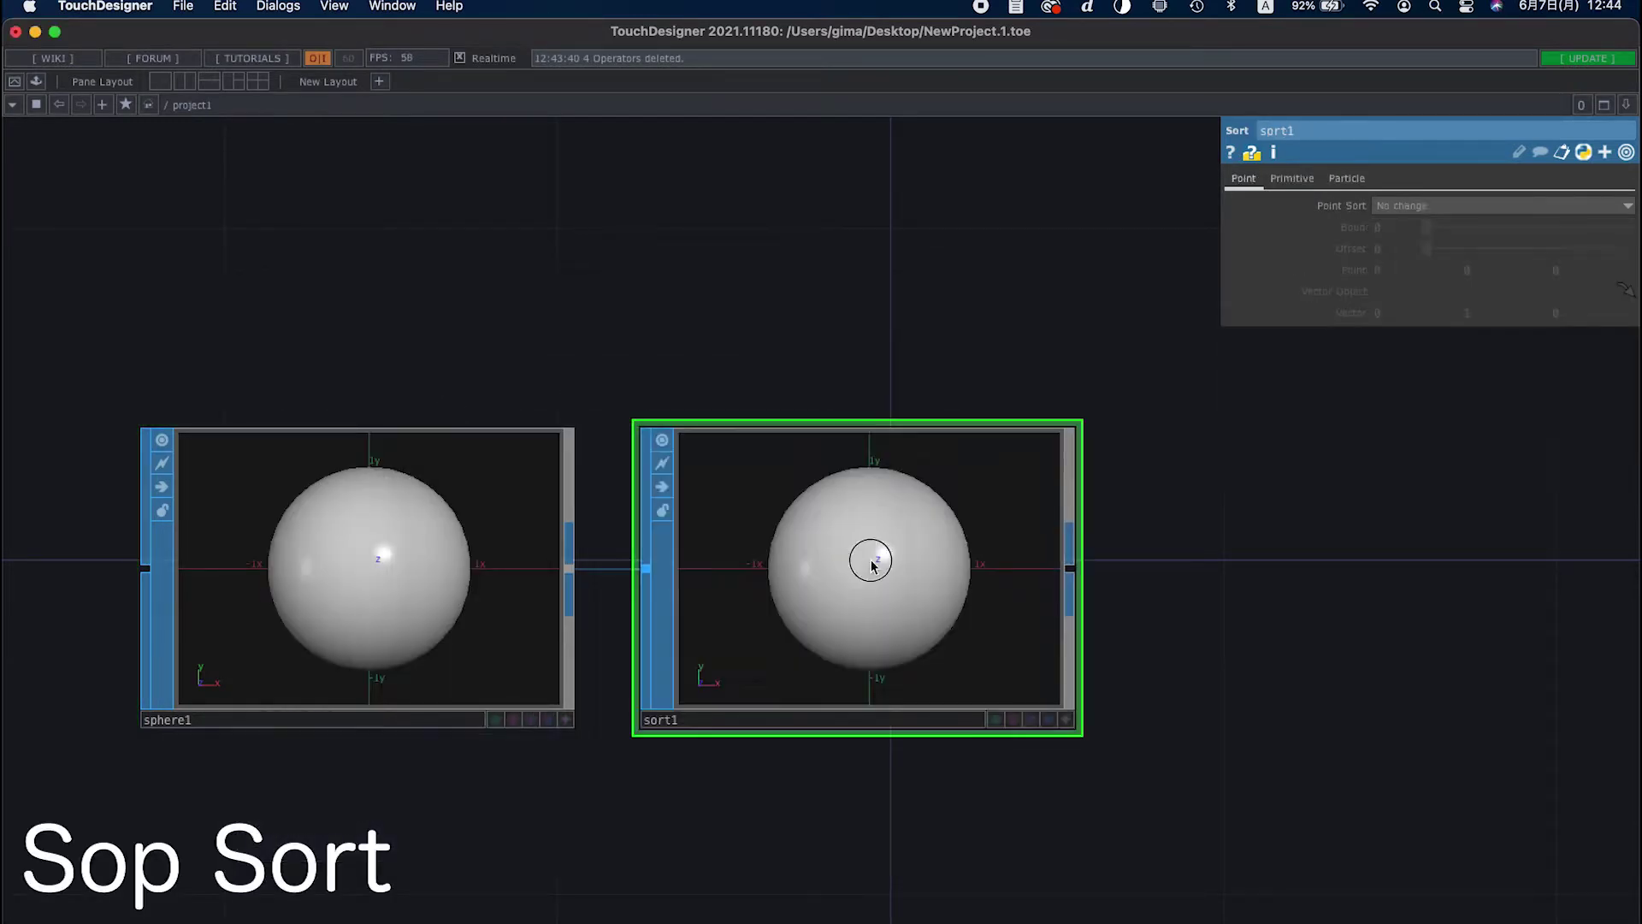
{"action": "left_click", "coordinate": [1450, 207]}
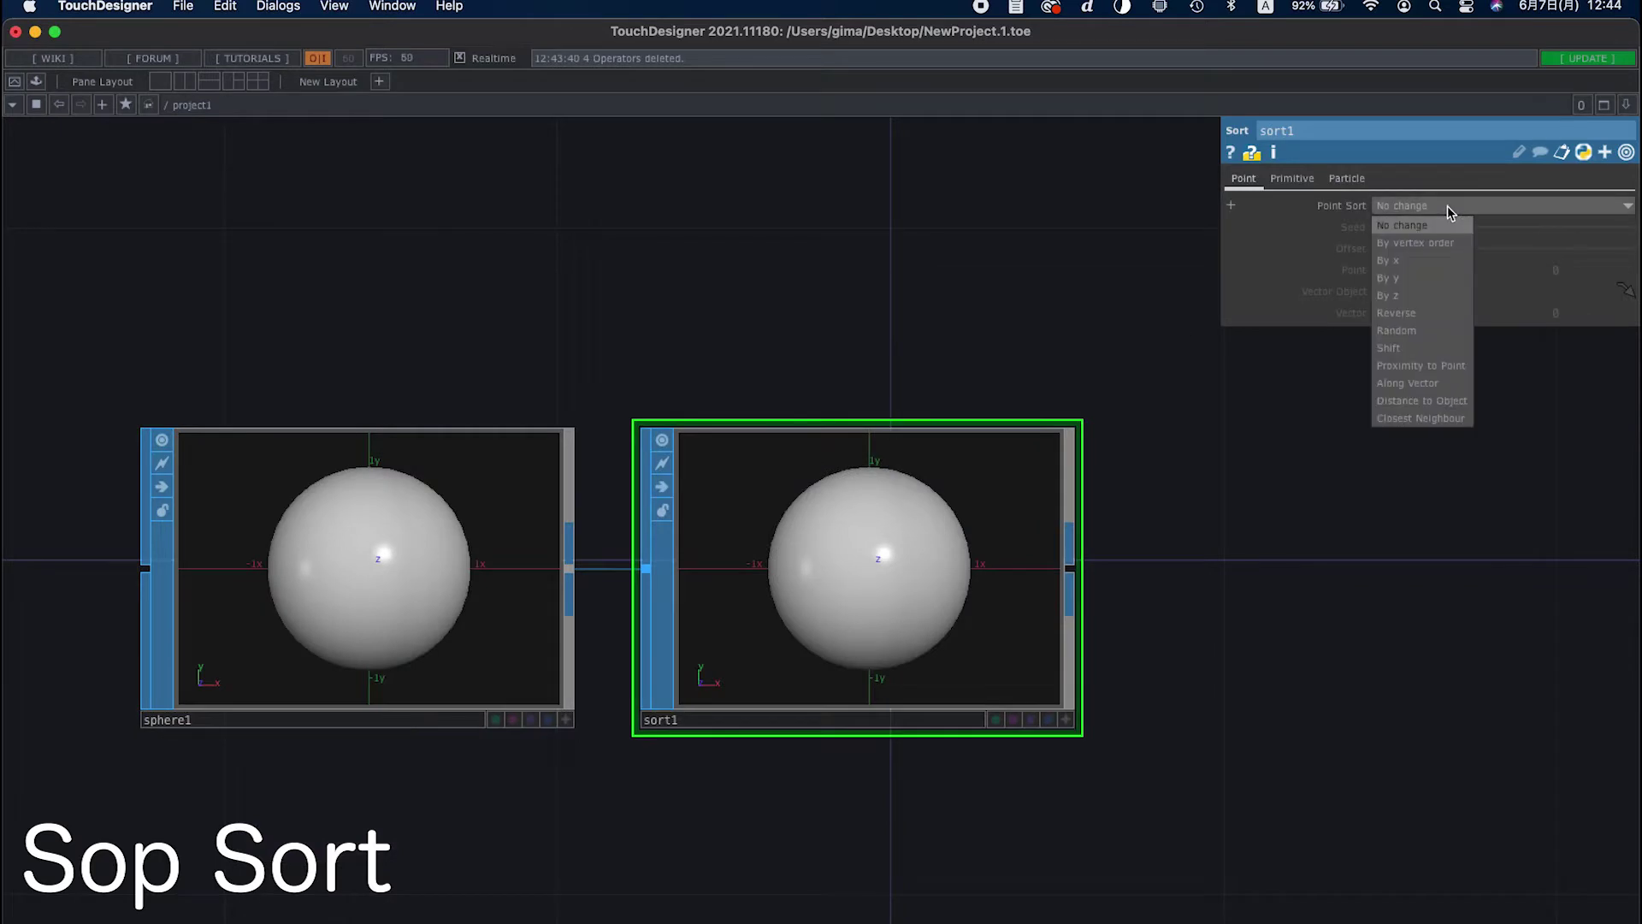
{"action": "left_click", "coordinate": [1396, 331]}
Add a Noise SOP fed by sort1's output
{"action": "scroll", "coordinate": [1210, 568], "scroll_direction": "right", "scroll_amount": 10}
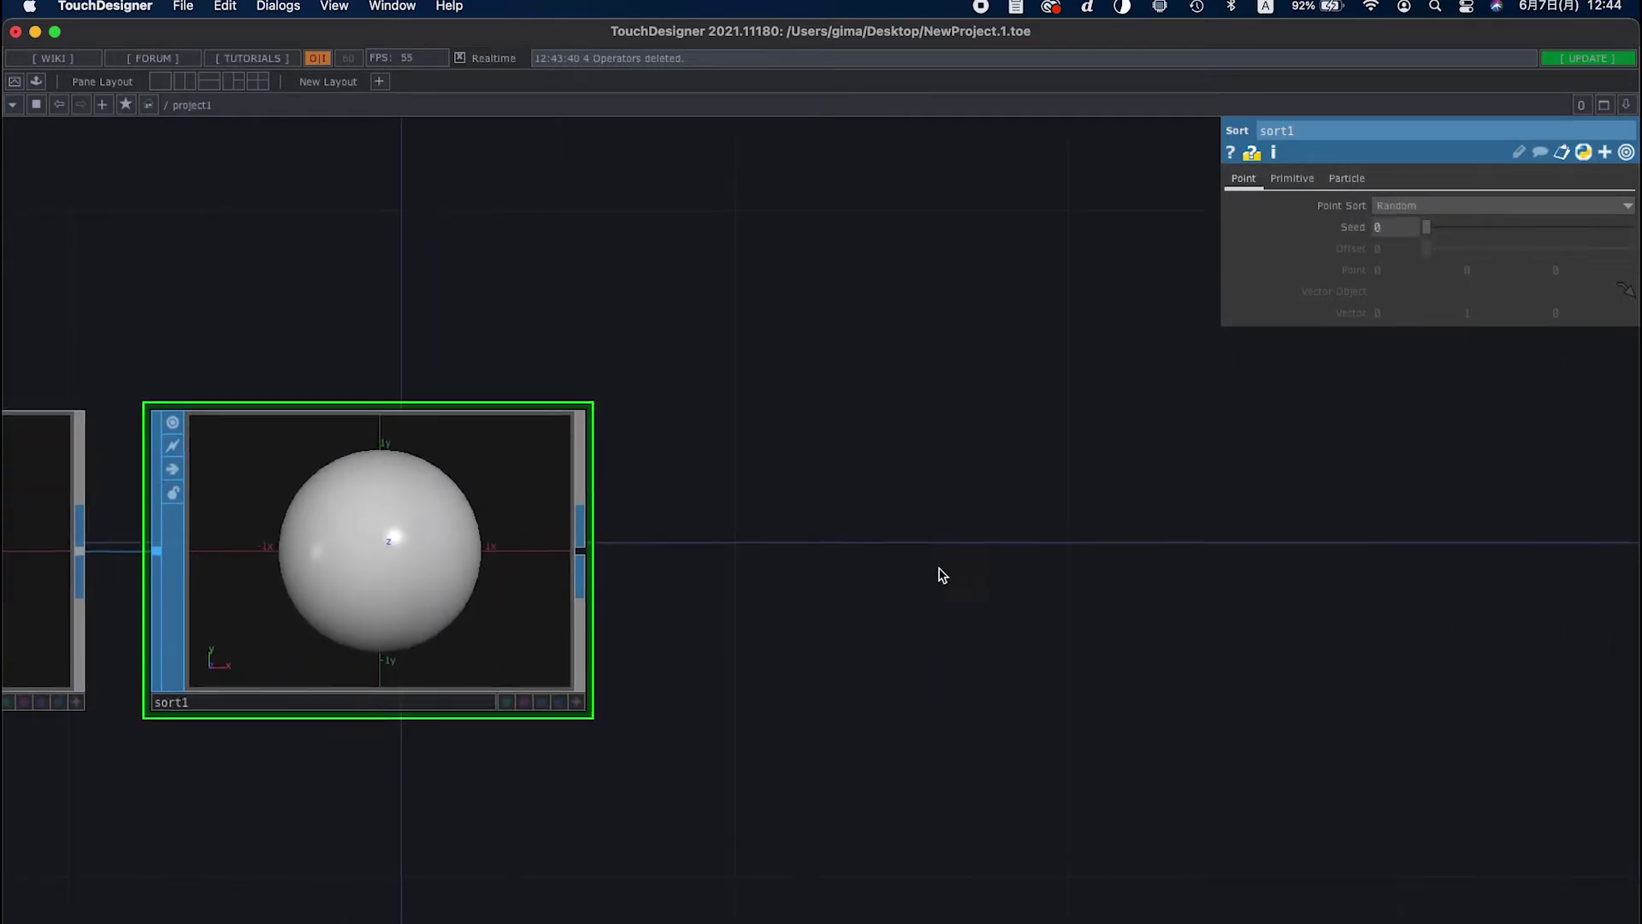
{"action": "right_click", "coordinate": [579, 552]}
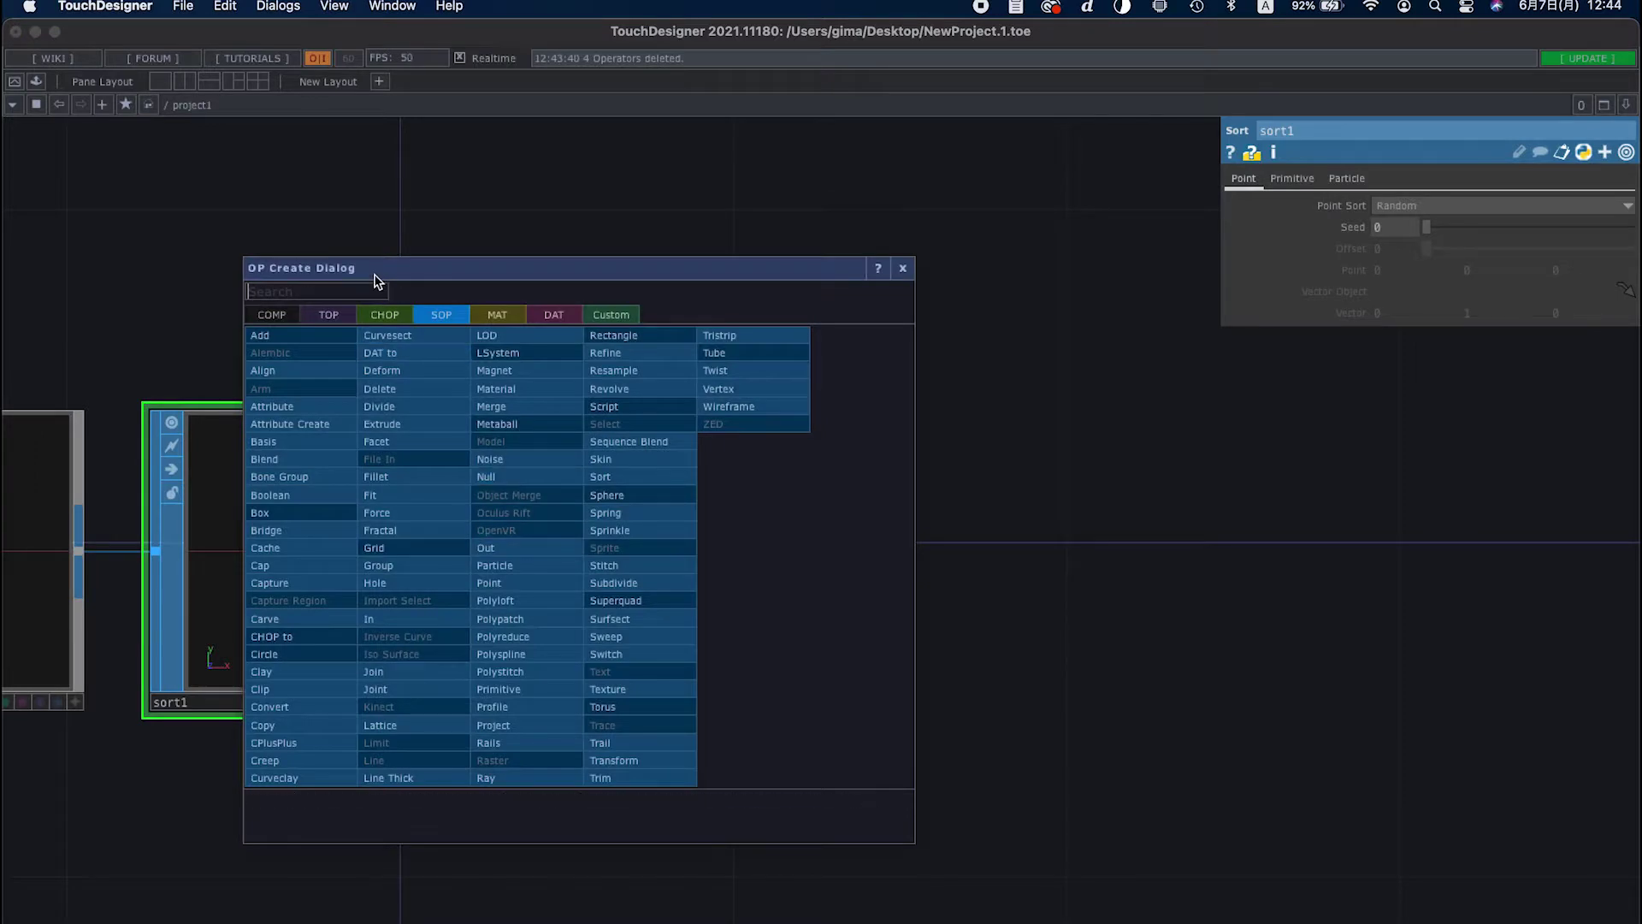
{"action": "type", "text": "no"}
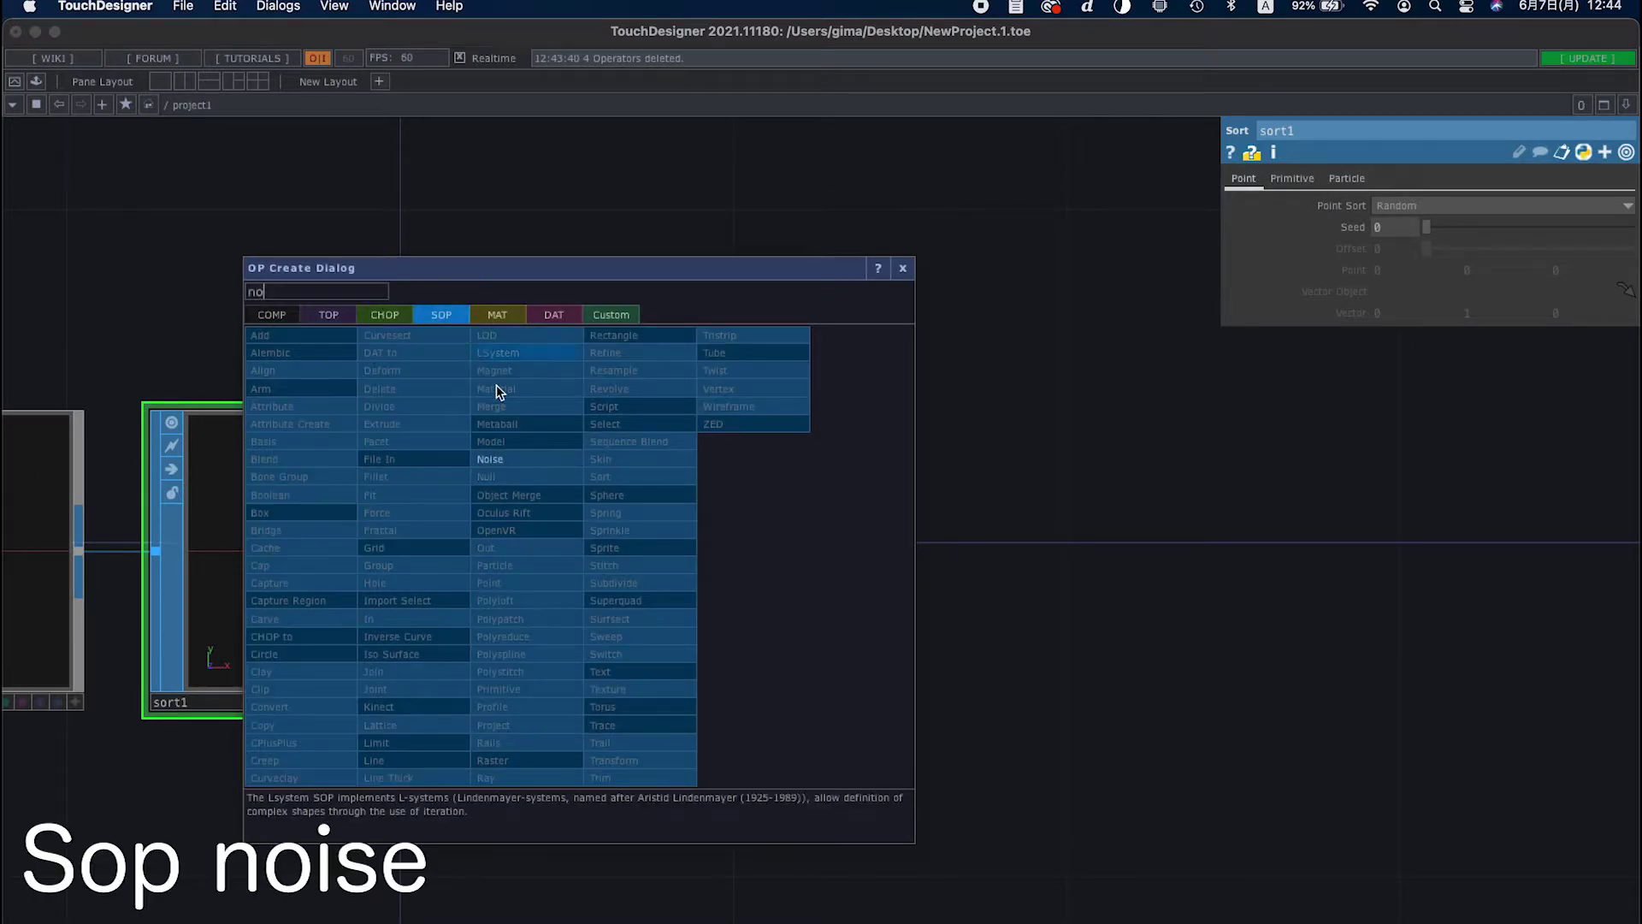
{"action": "left_click", "coordinate": [495, 460]}
{"action": "left_click", "coordinate": [881, 543]}
Set the Noise SOP's Amplitude to 0.1
{"action": "left_click_drag", "start_coordinate": [902, 737], "coordinate": [746, 732]}
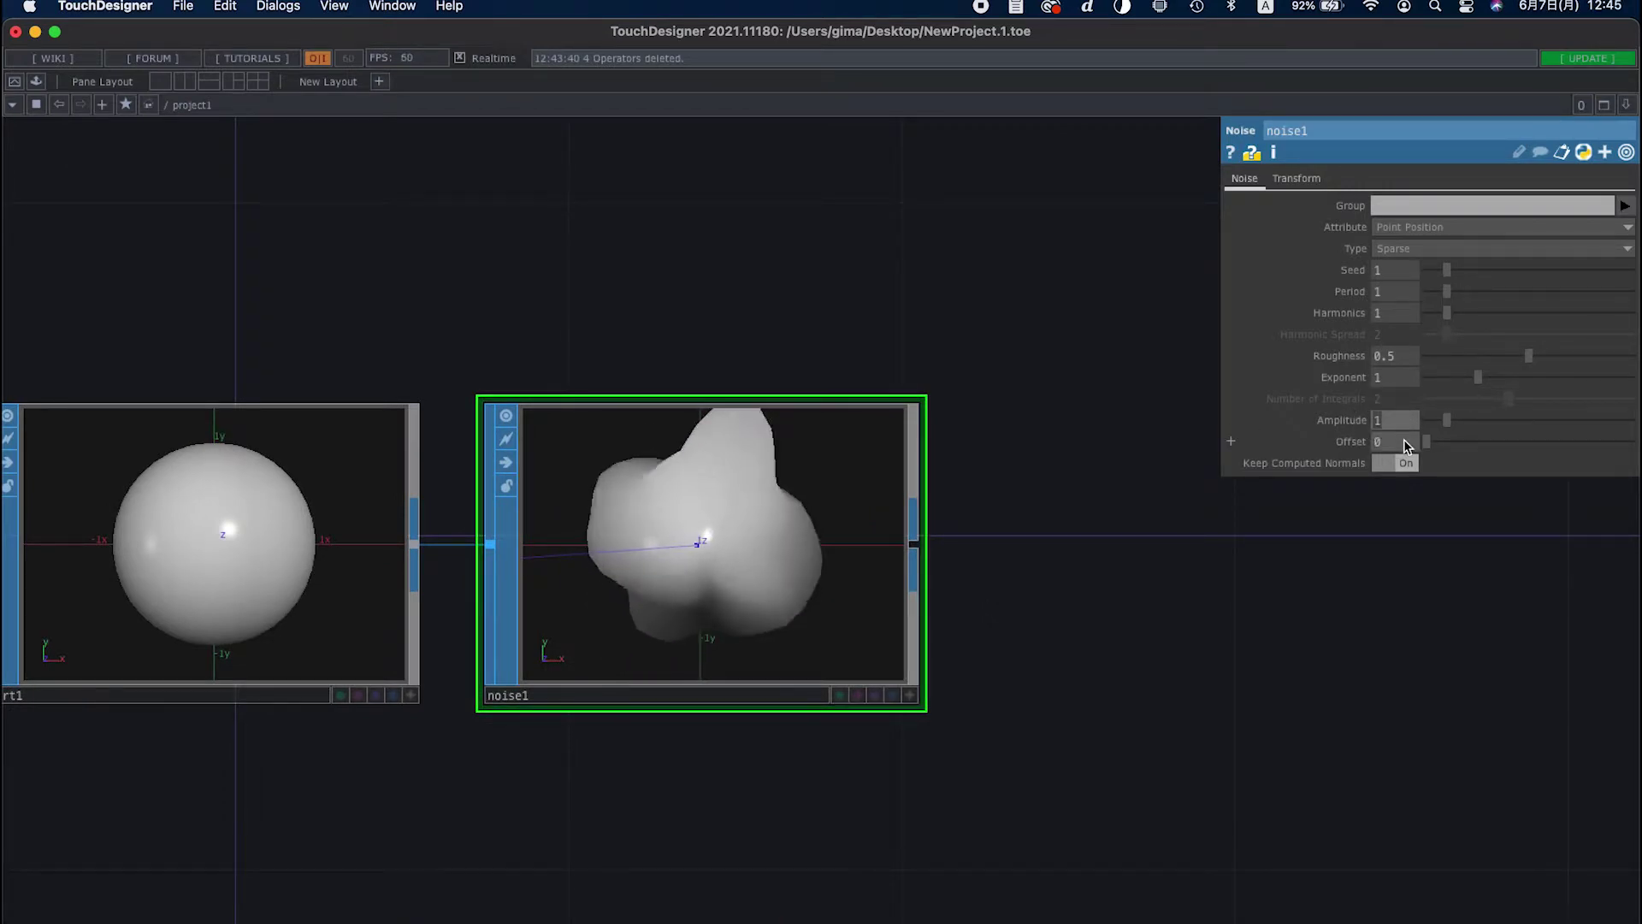
{"action": "type", "text": "0.1"}
{"action": "key", "text": "Return"}
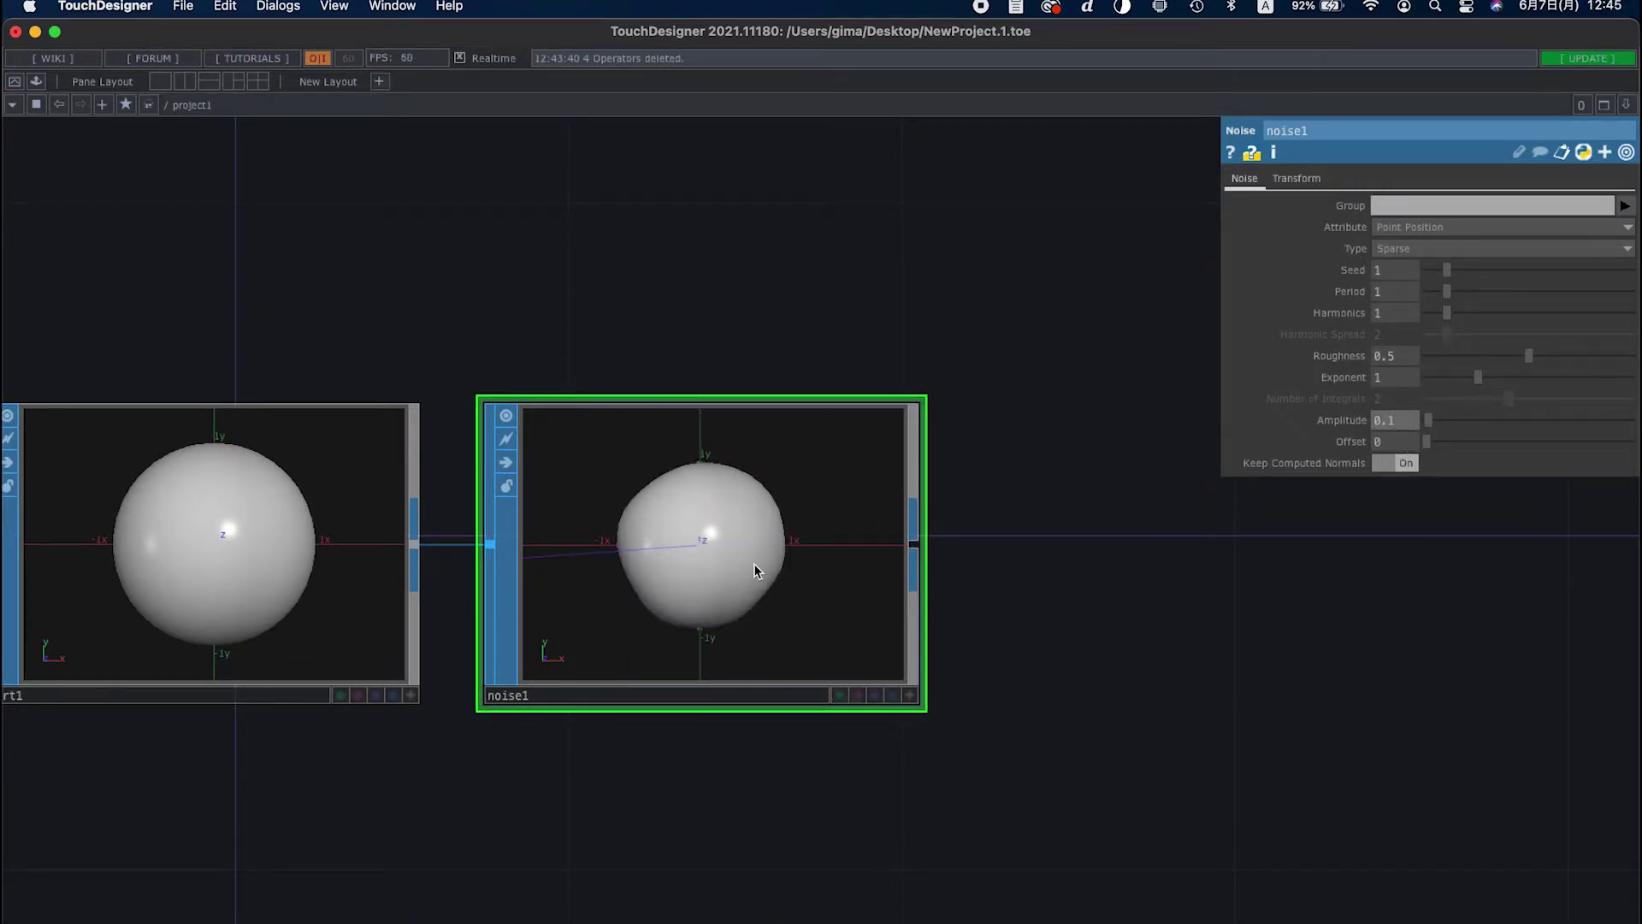
{"action": "scroll", "coordinate": [733, 522], "scroll_direction": "up", "scroll_amount": 2}
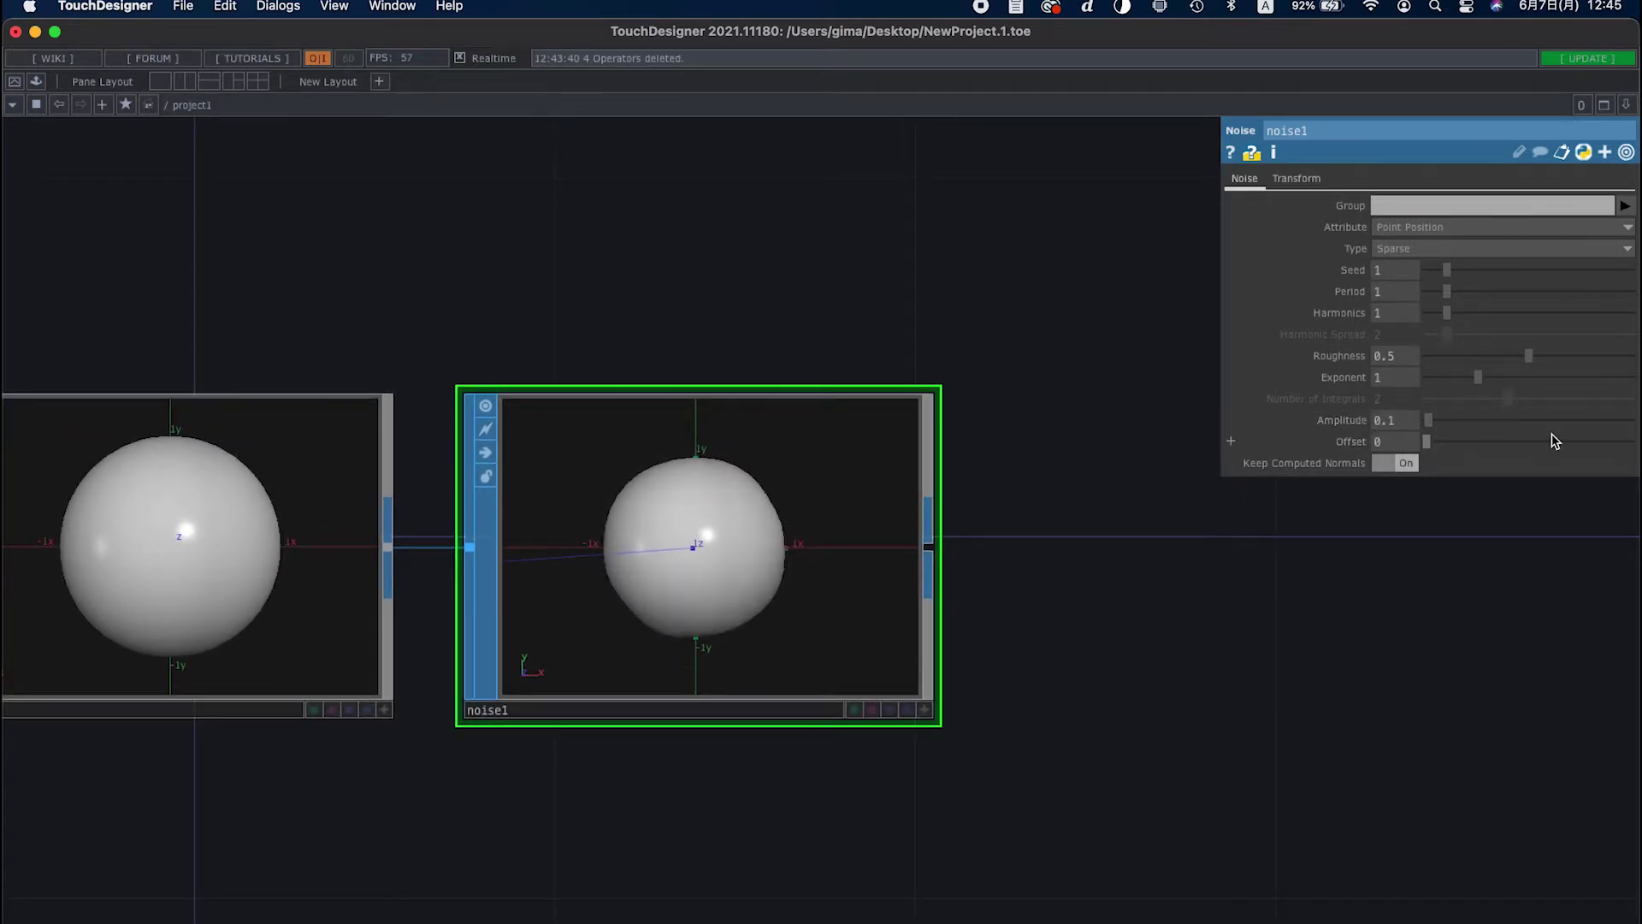
{"action": "scroll", "coordinate": [941, 552], "scroll_direction": "down", "scroll_amount": 4}
{"action": "scroll", "coordinate": [817, 547], "scroll_direction": "up", "scroll_amount": 1}
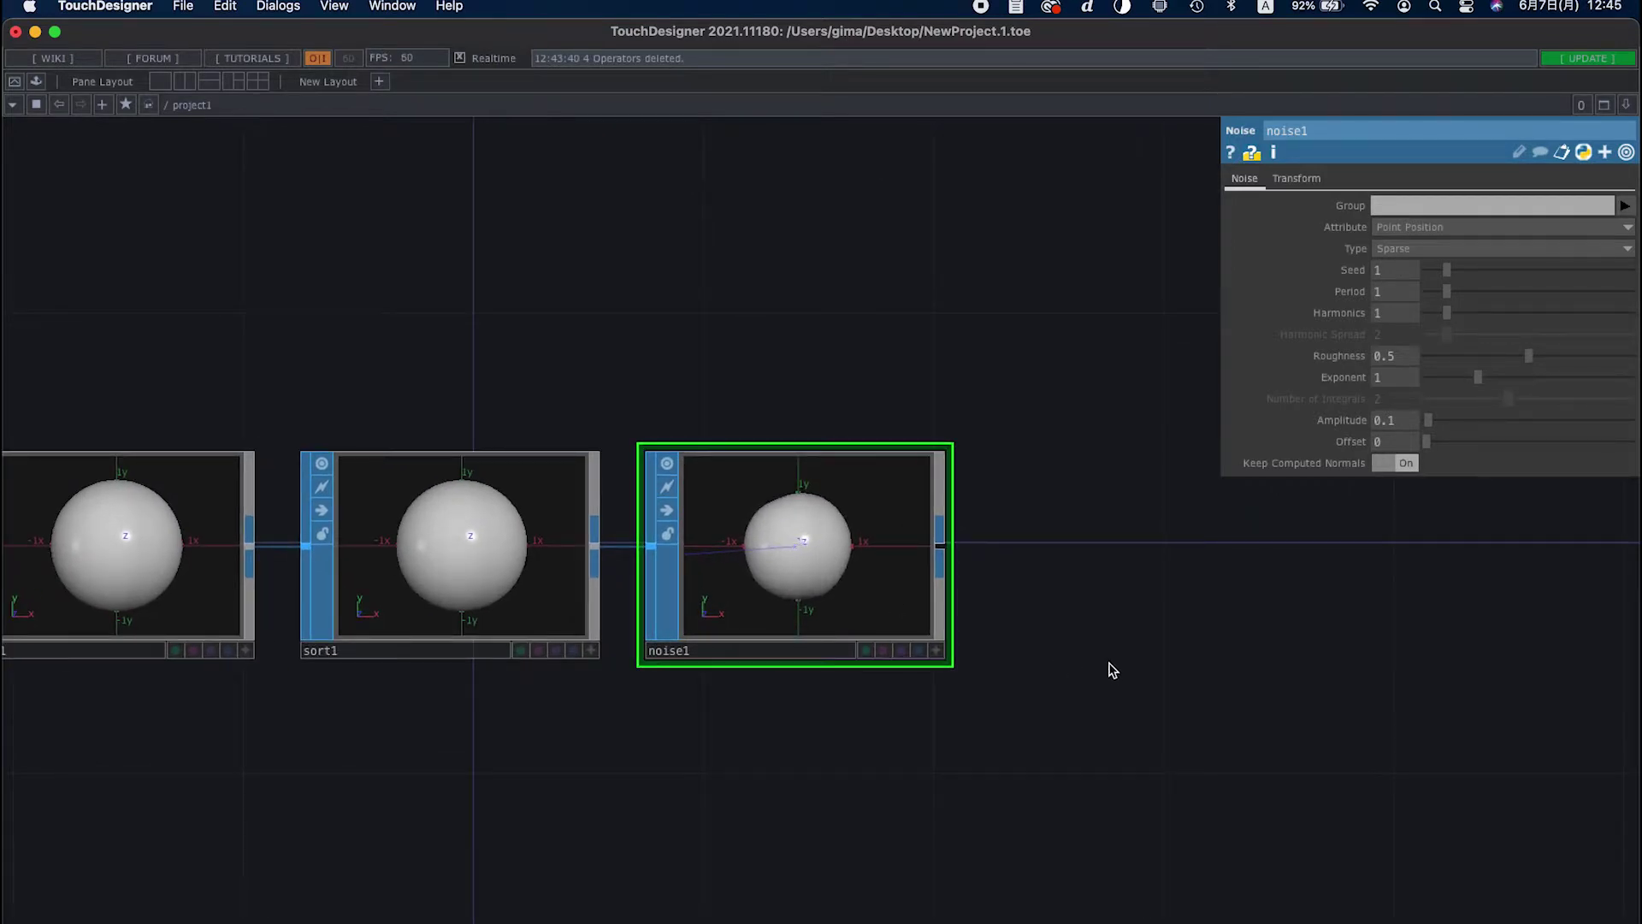
{"action": "left_click_drag", "start_coordinate": [964, 574], "coordinate": [605, 520]}
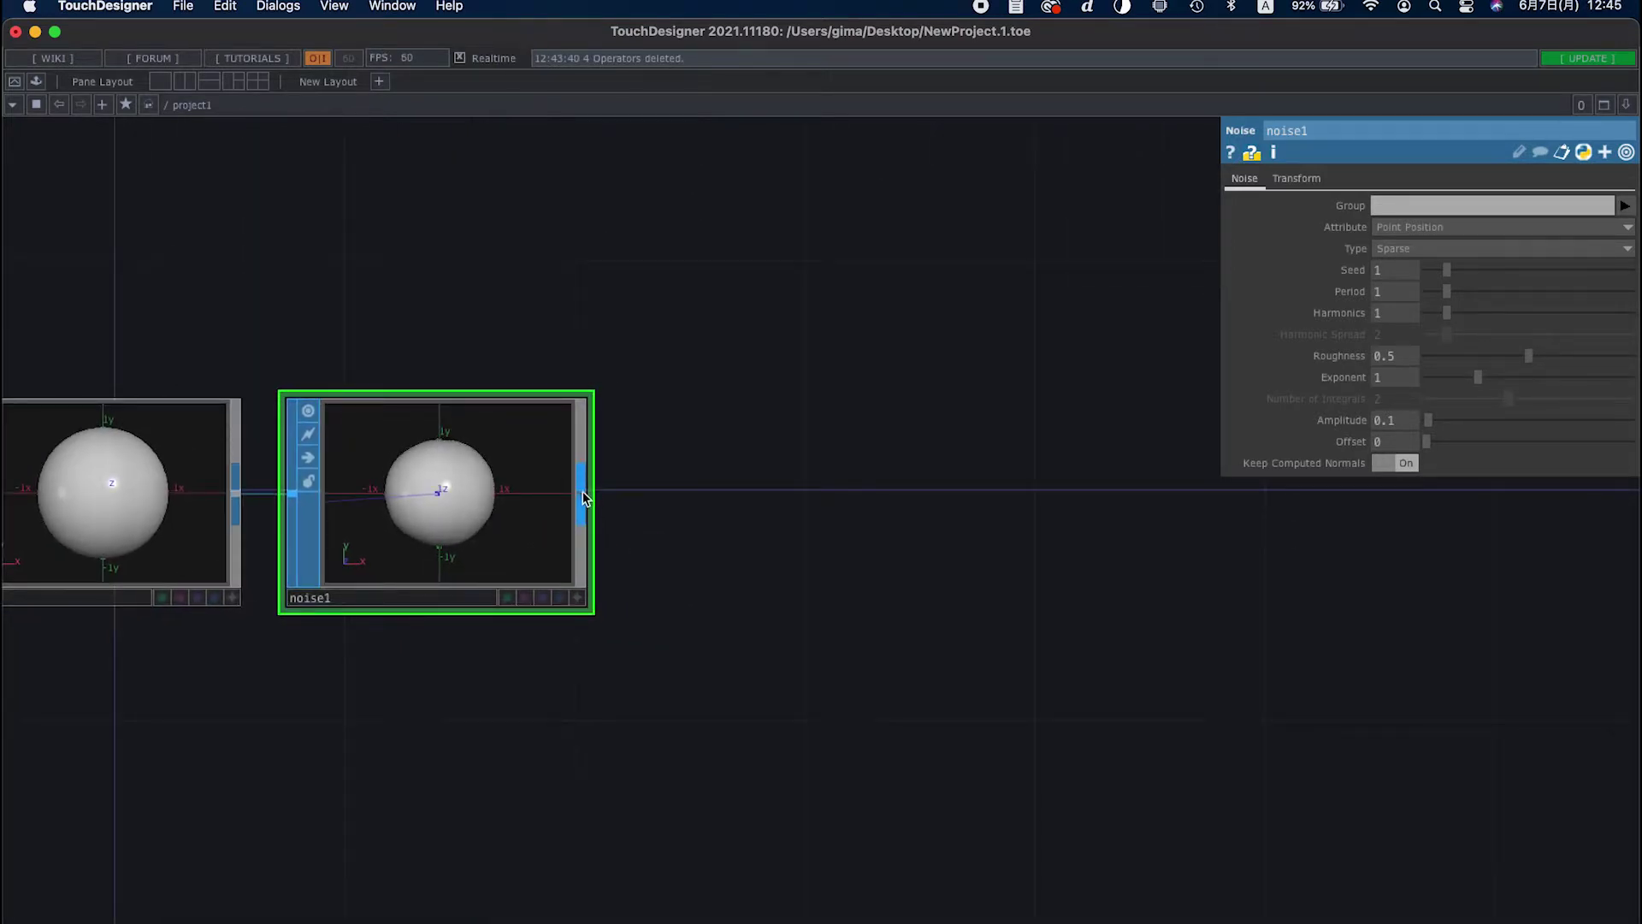
{"action": "right_click", "coordinate": [582, 498]}
{"action": "left_click", "coordinate": [644, 383]}
{"action": "left_click", "coordinate": [738, 485]}
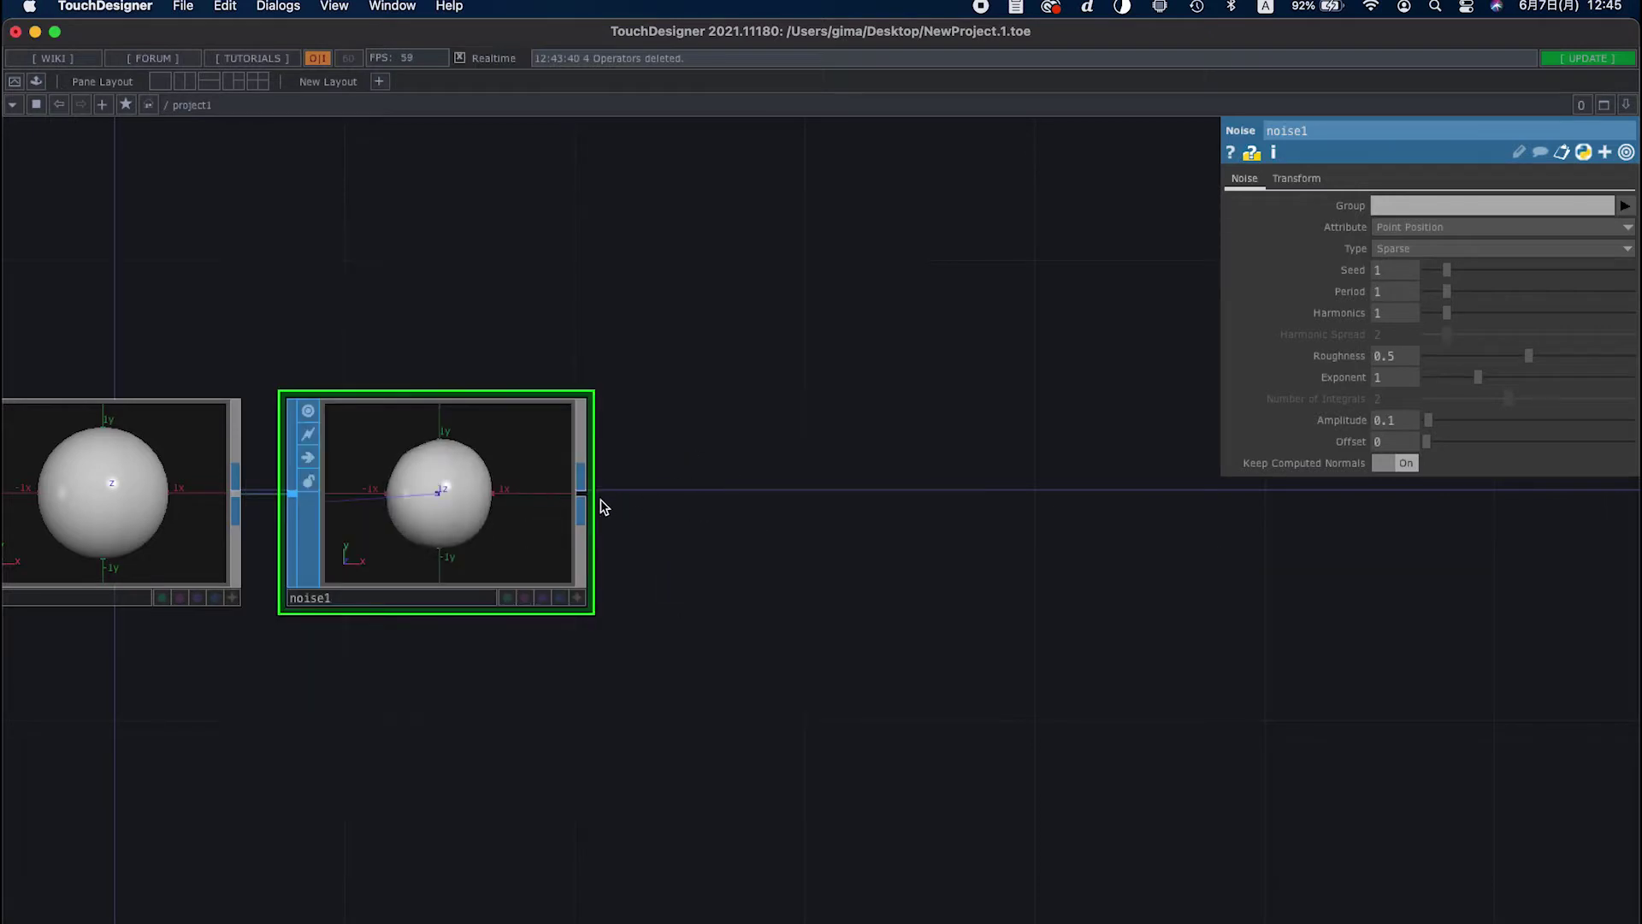
Add a Transform SOP fed by noise1's output
{"action": "right_click", "coordinate": [581, 502]}
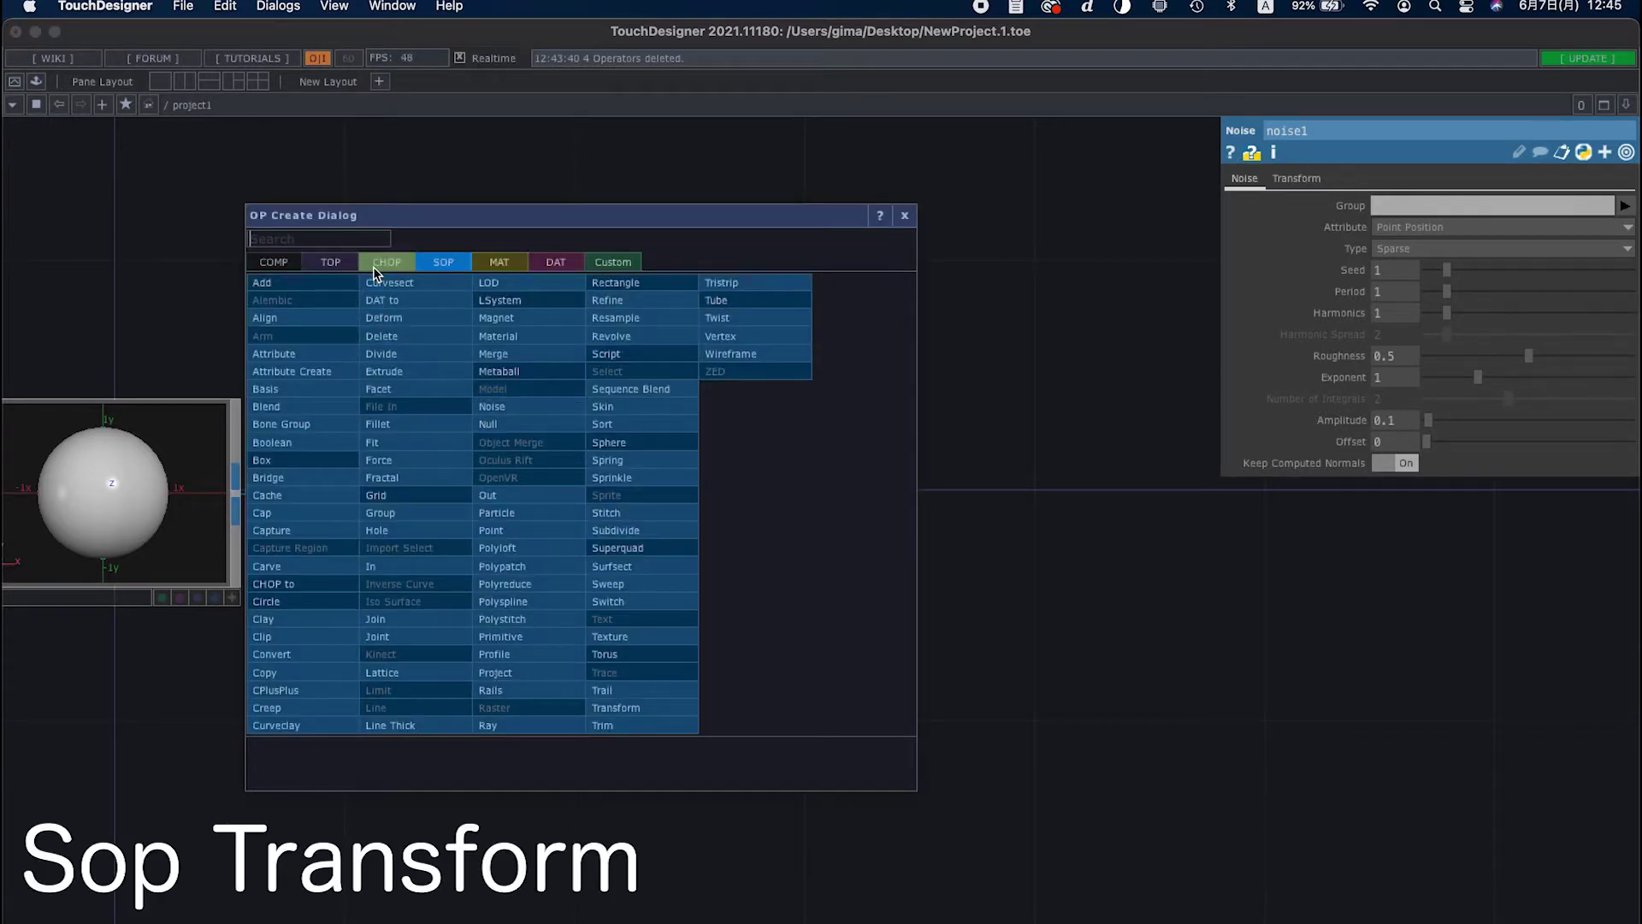
{"action": "type", "text": "t"}
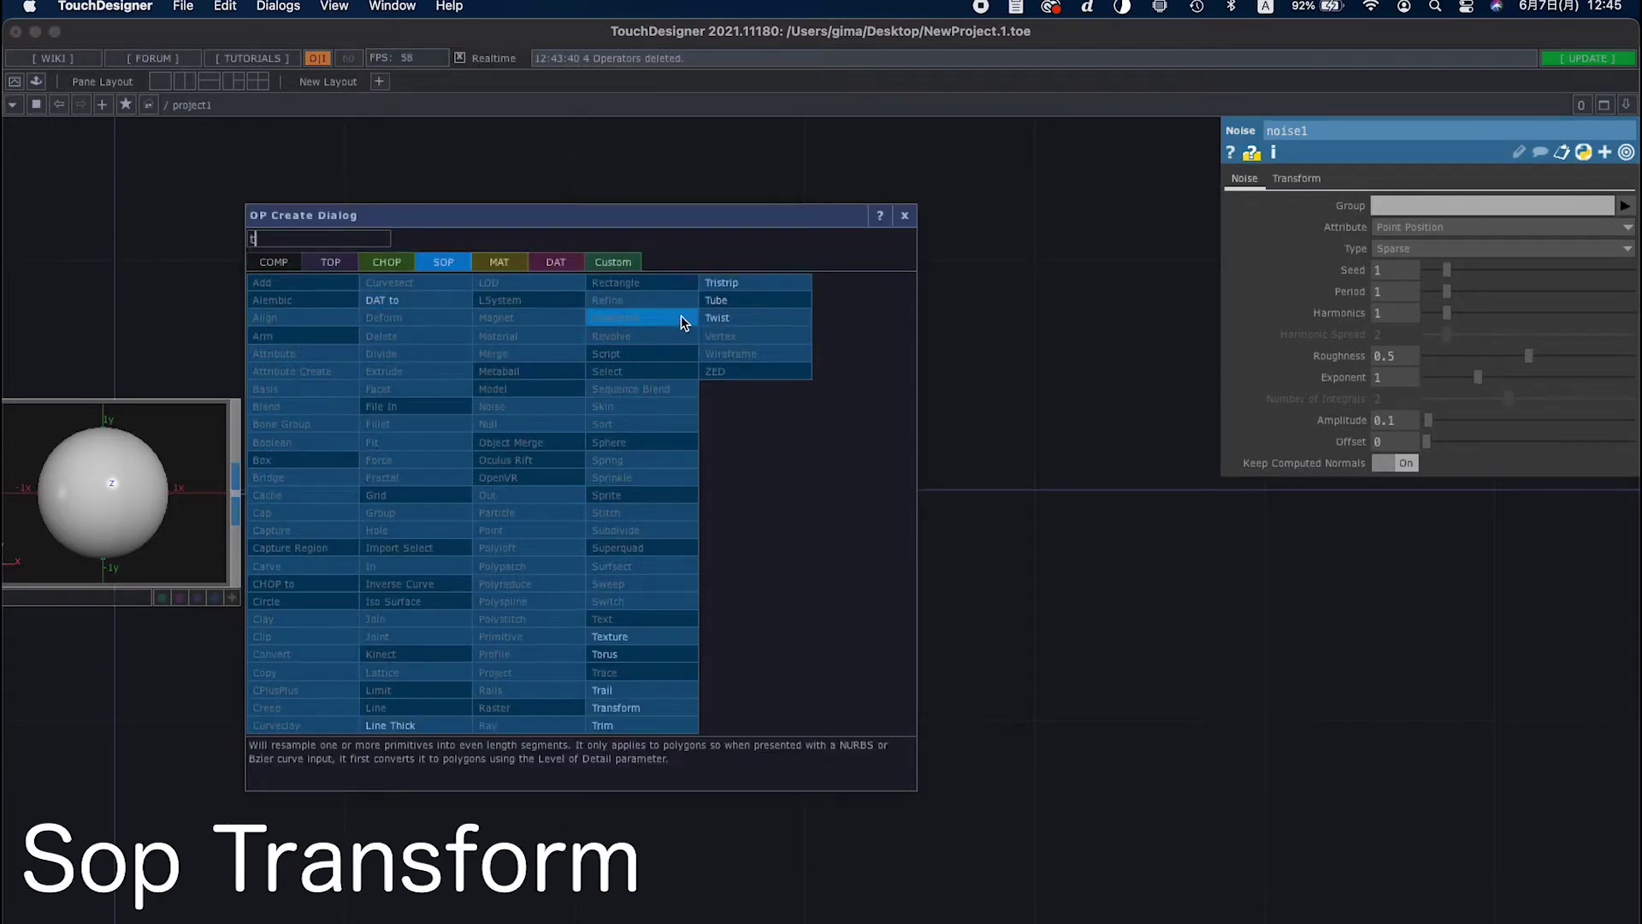
{"action": "left_click", "coordinate": [641, 708]}
{"action": "left_click", "coordinate": [818, 510]}
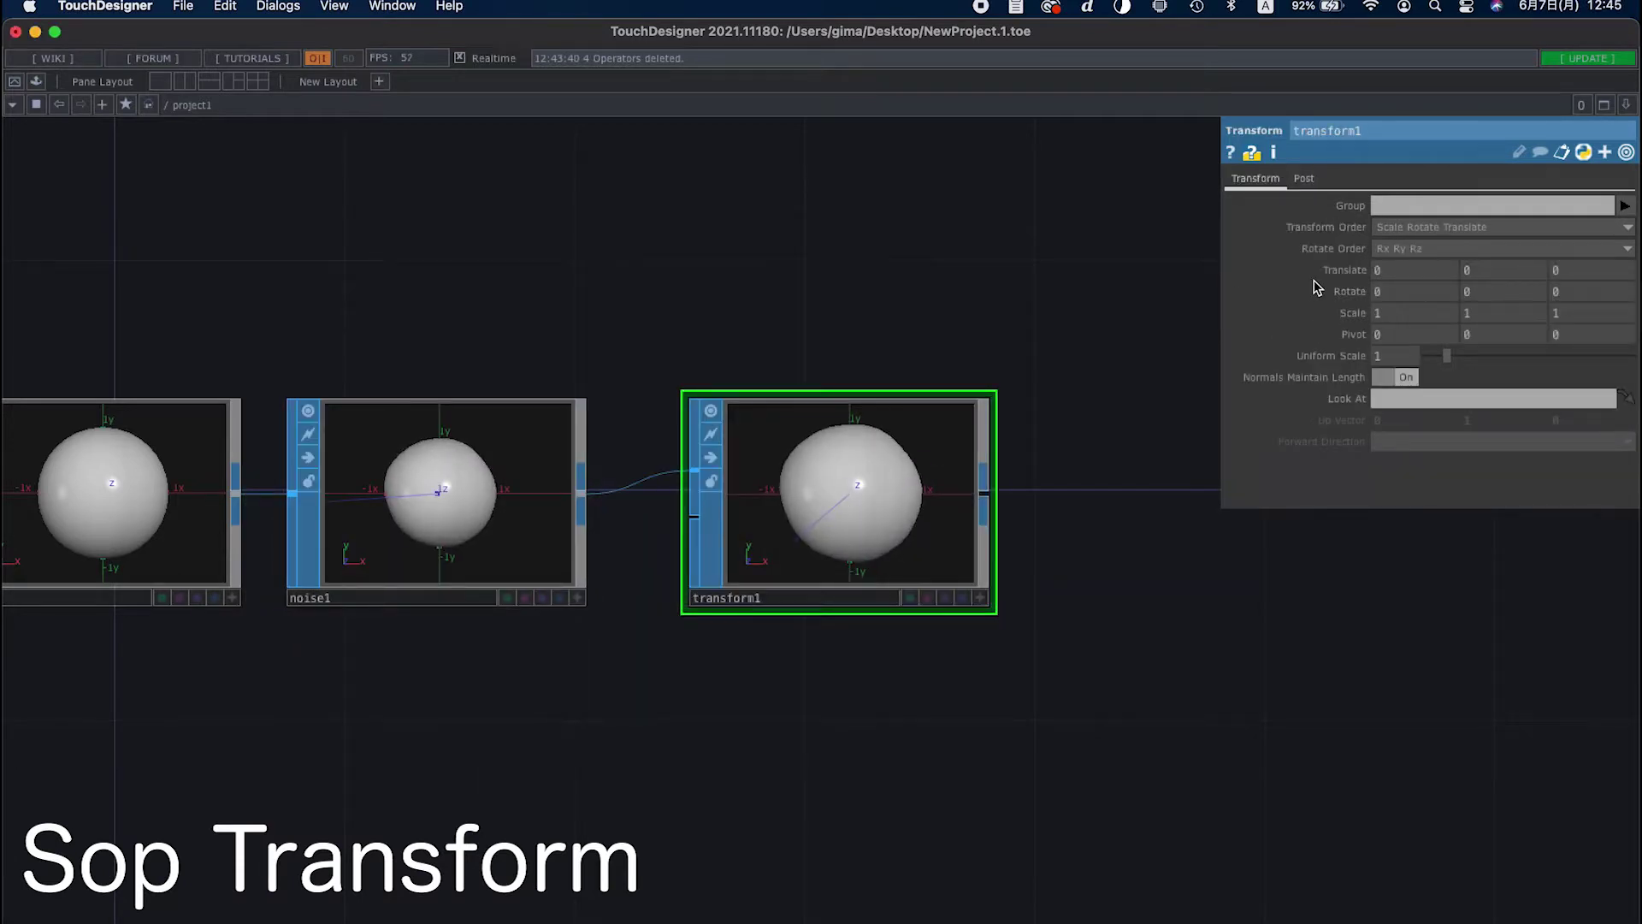
Animate the Transform SOP by entering the expression absTime.frame * 0.1 for both its rx and ry rotation
{"action": "left_click", "coordinate": [1231, 293]}
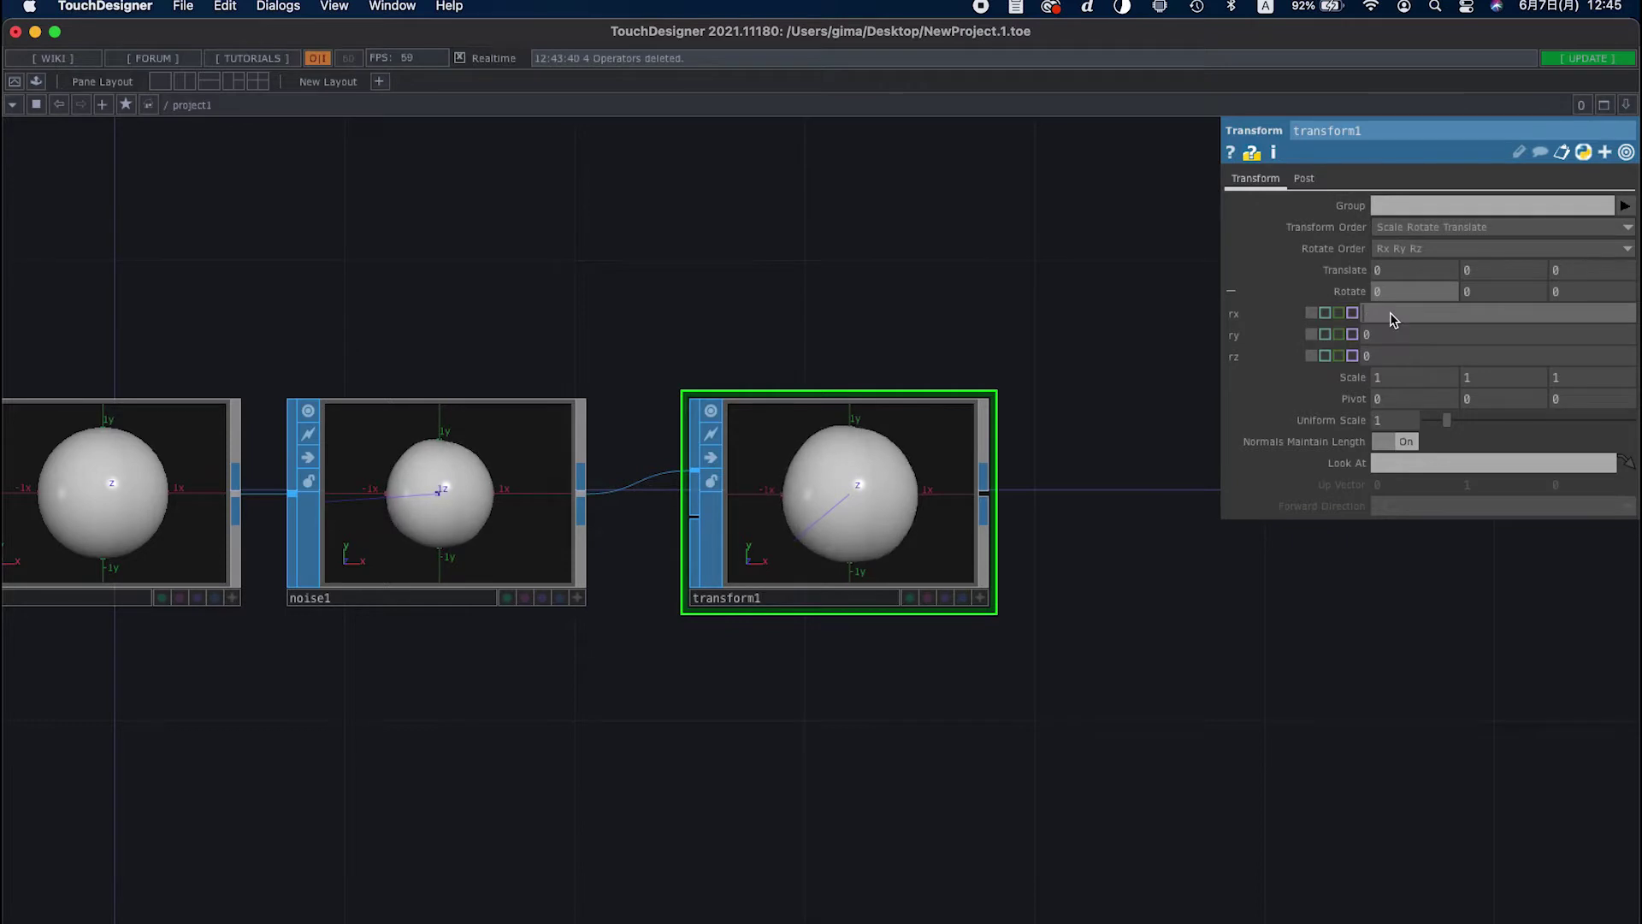
{"action": "type", "text": "abs"}
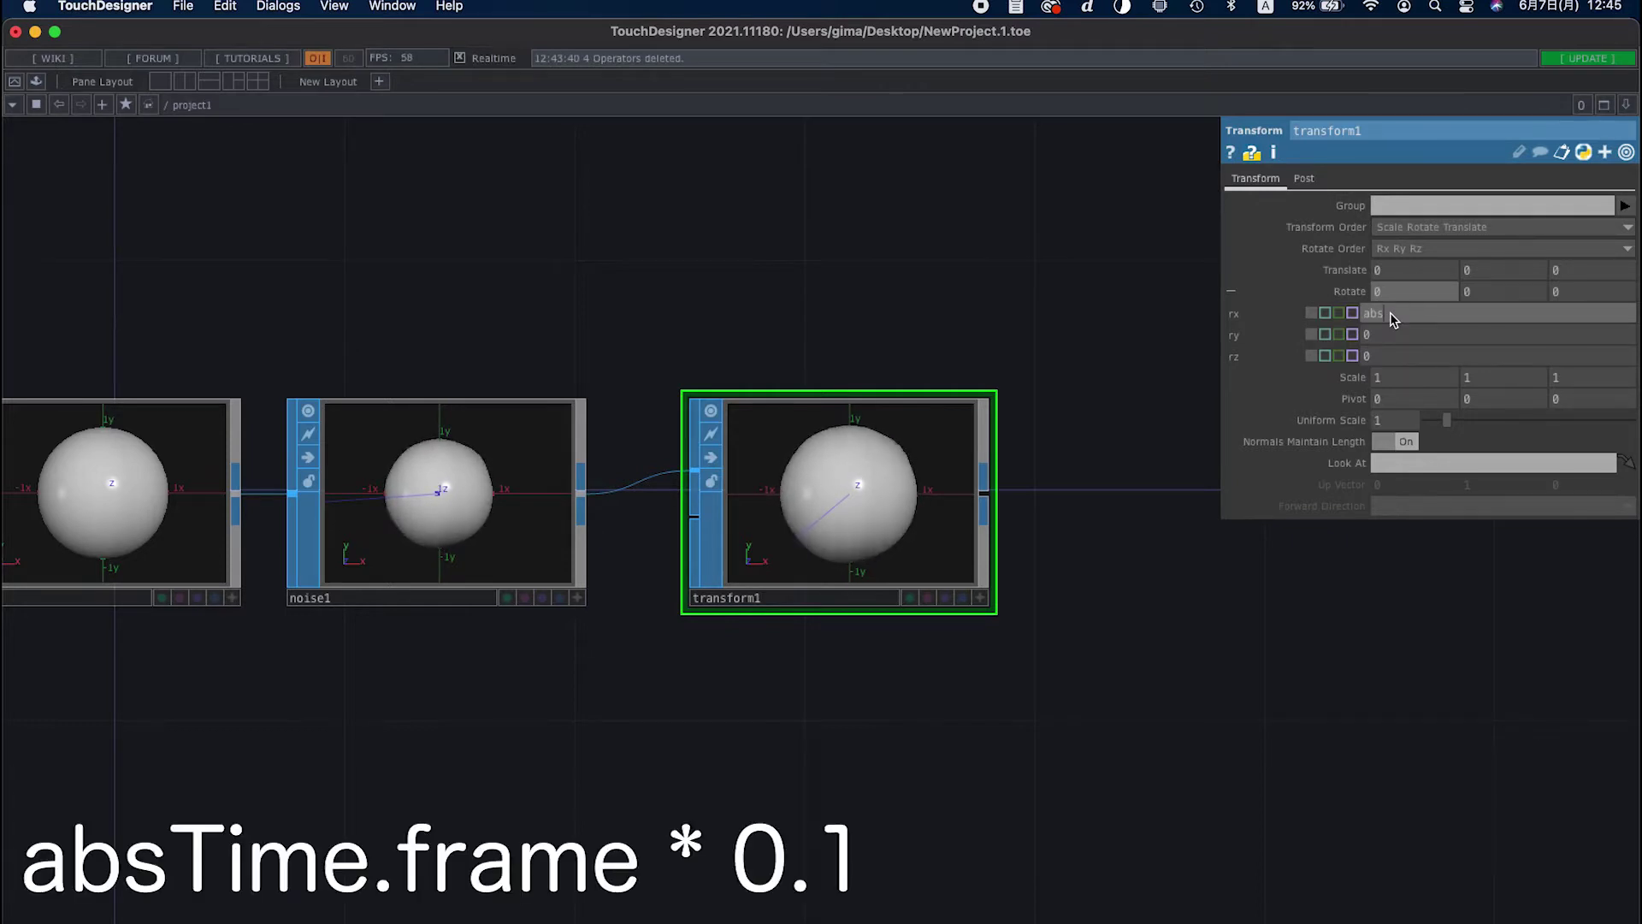
{"action": "type", "text": "Time.frame * 0.1"}
{"action": "key", "text": "Return"}
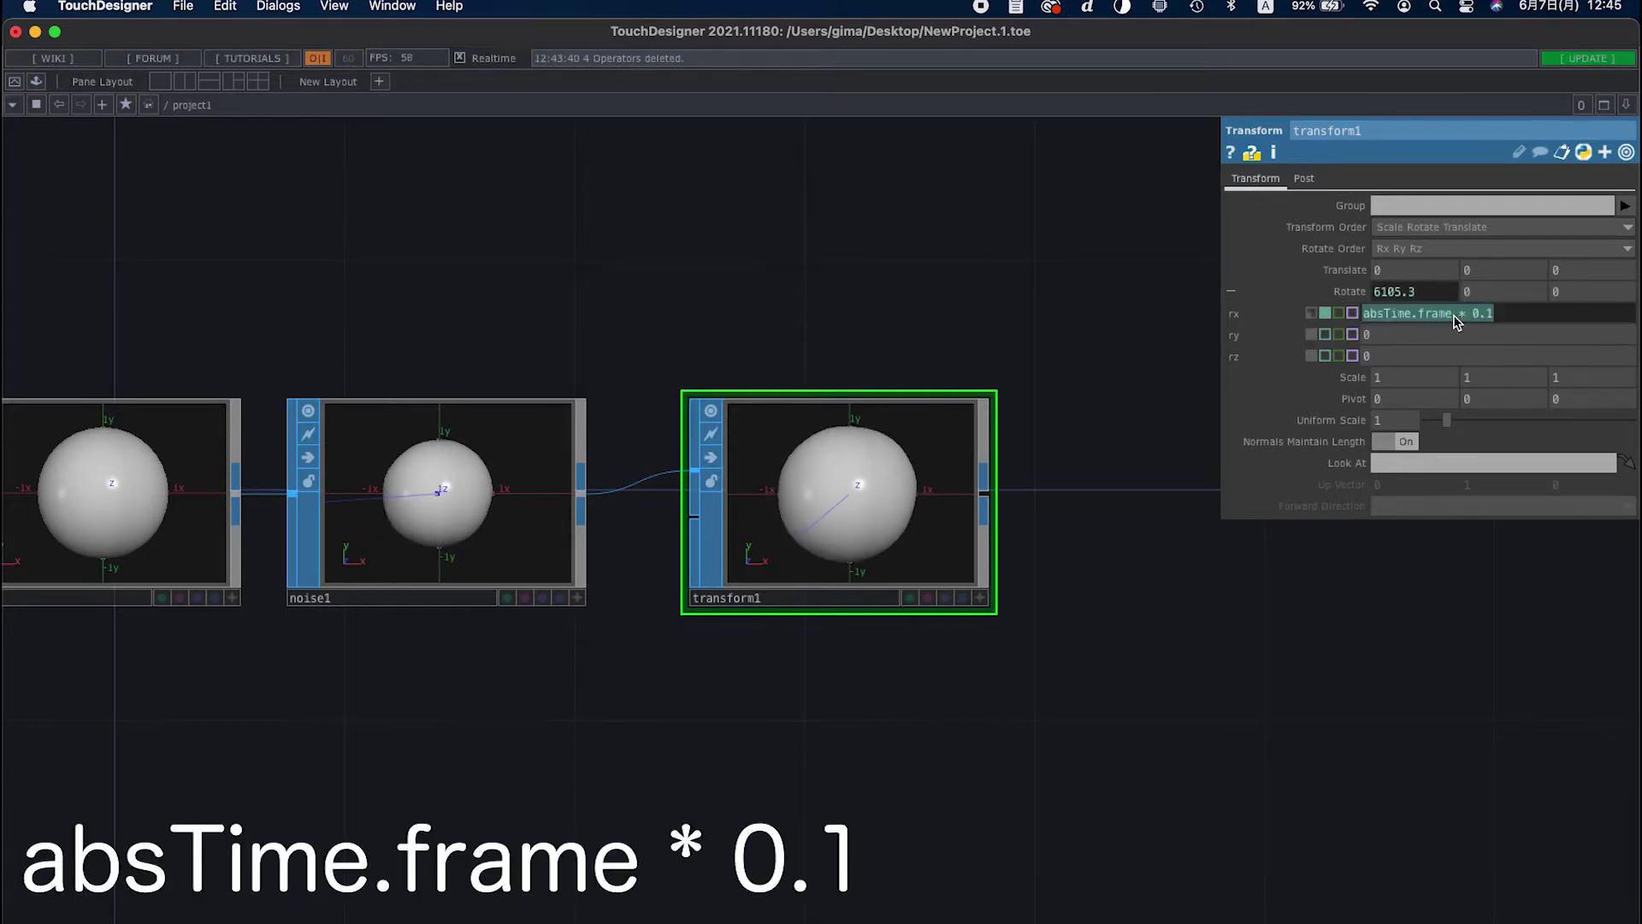
{"action": "left_click", "coordinate": [1382, 335]}
{"action": "type", "text": "absTime.frame * 0.1"}
{"action": "key", "text": "Return"}
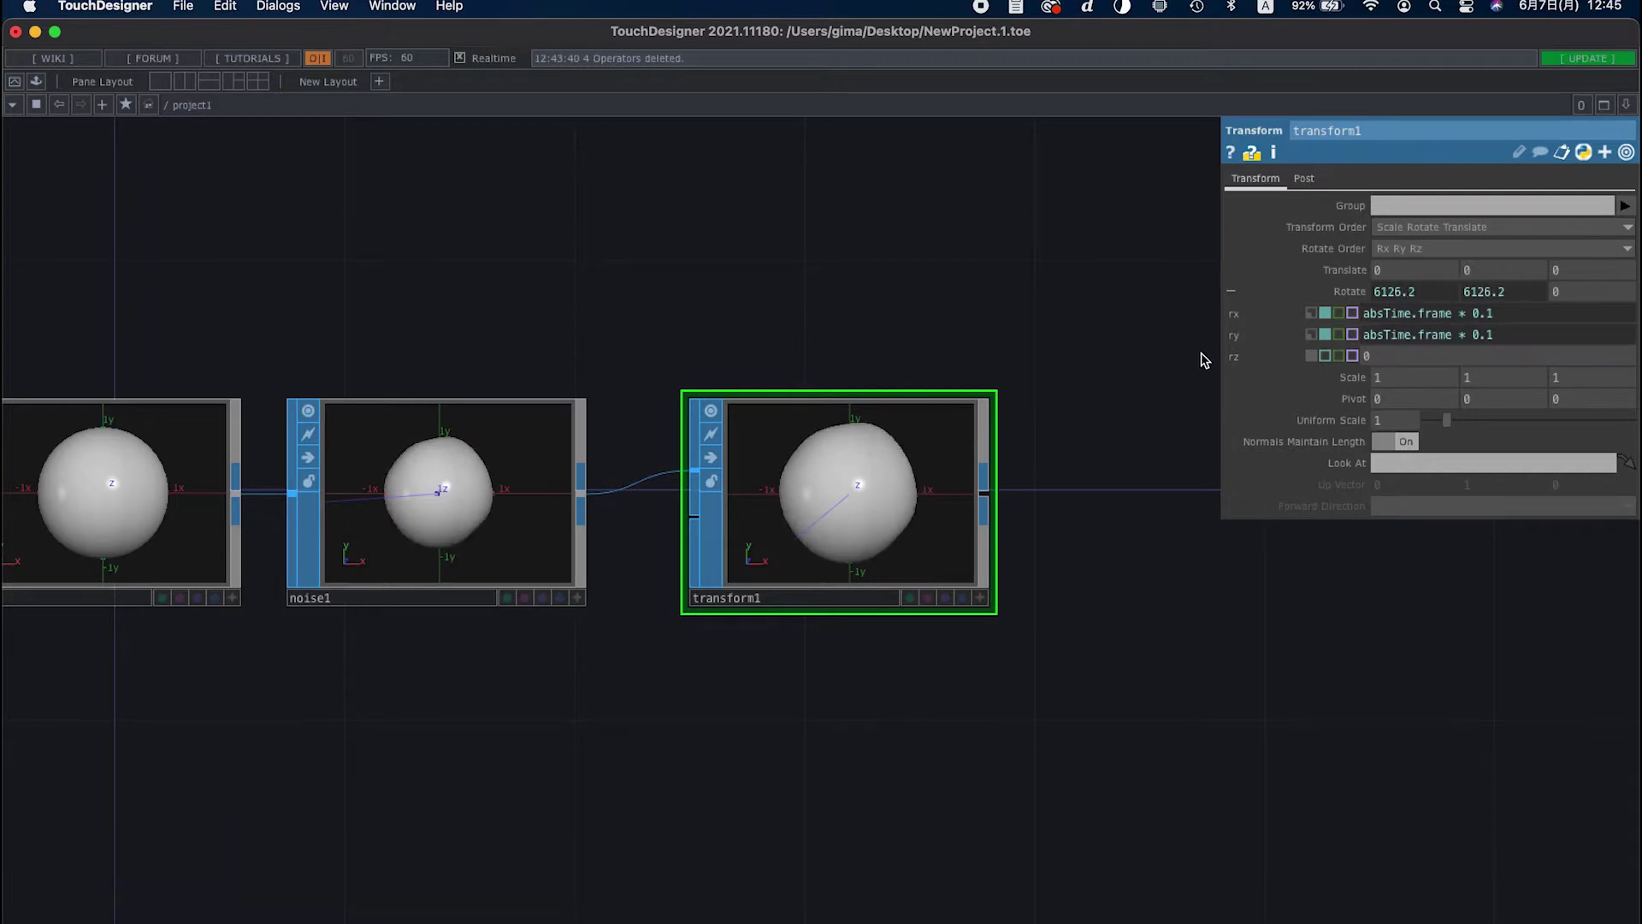
Add a Null SOP fed by transform1 and move it slightly farther from the Transform SOP
{"action": "scroll", "coordinate": [915, 457], "scroll_direction": "up", "scroll_amount": 4}
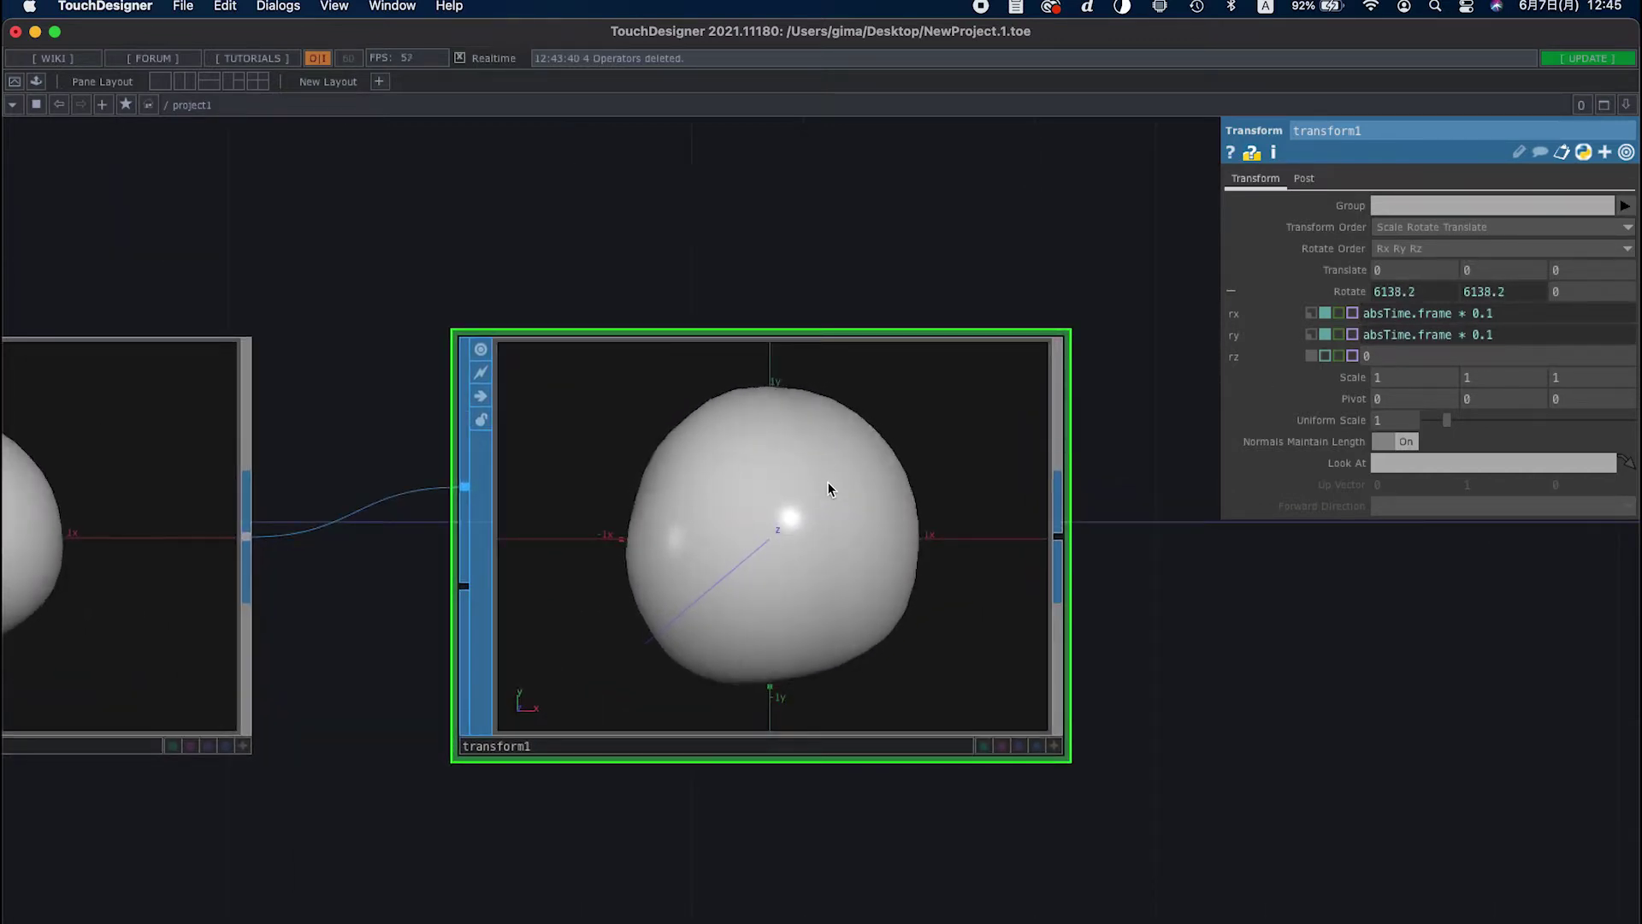
{"action": "scroll", "coordinate": [792, 507], "scroll_direction": "down", "scroll_amount": 2}
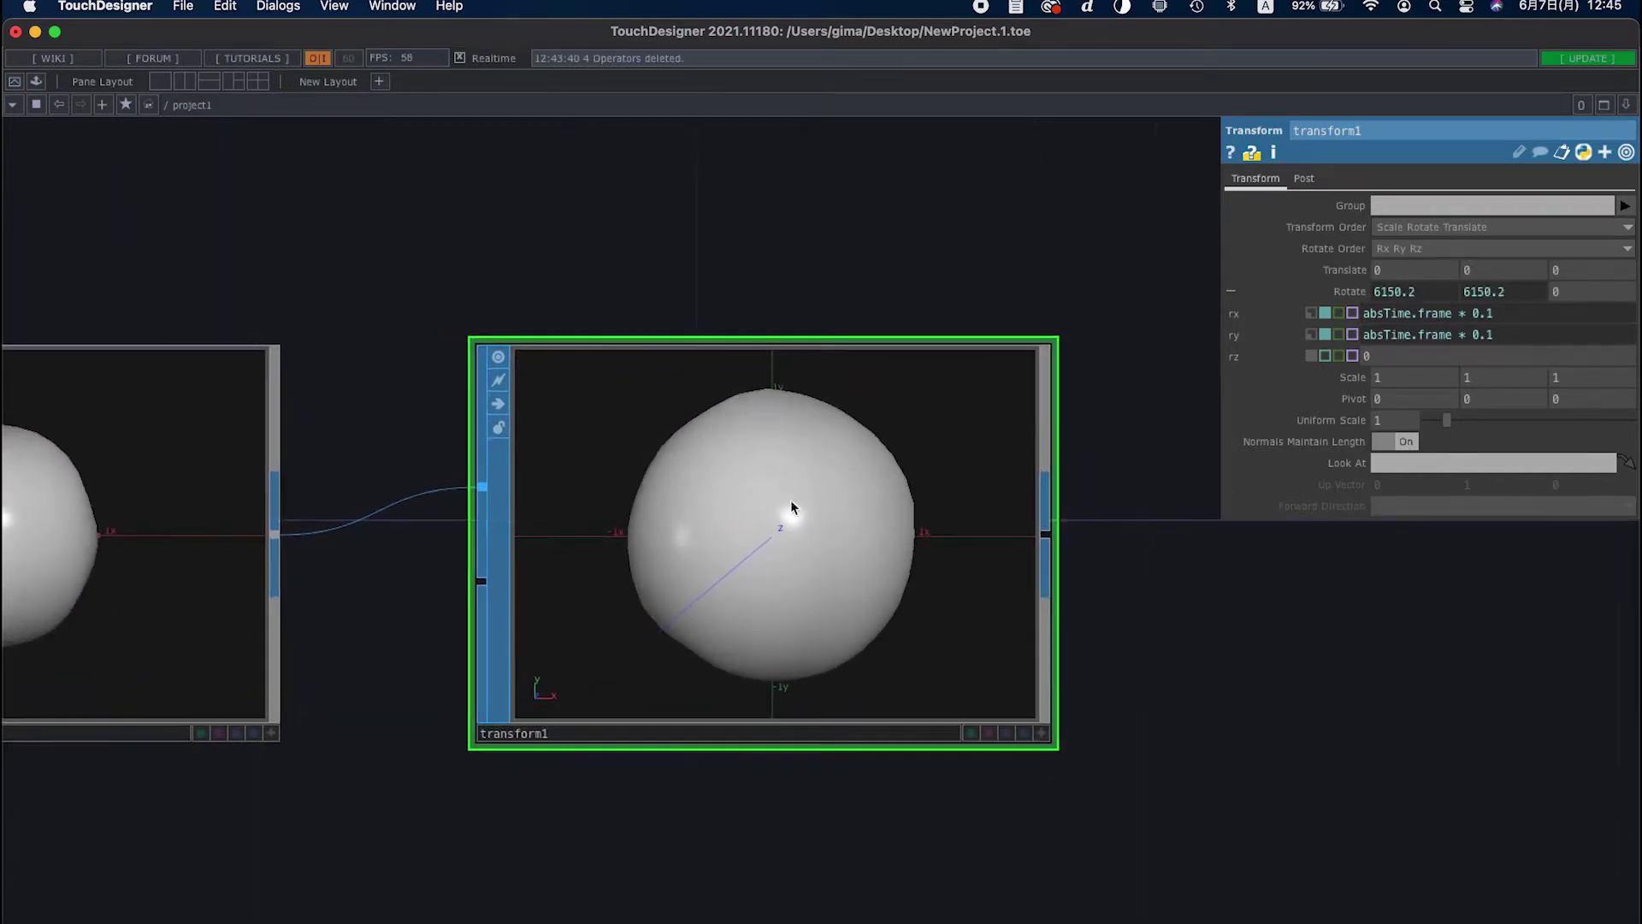
{"action": "scroll", "coordinate": [795, 504], "scroll_direction": "down", "scroll_amount": 3}
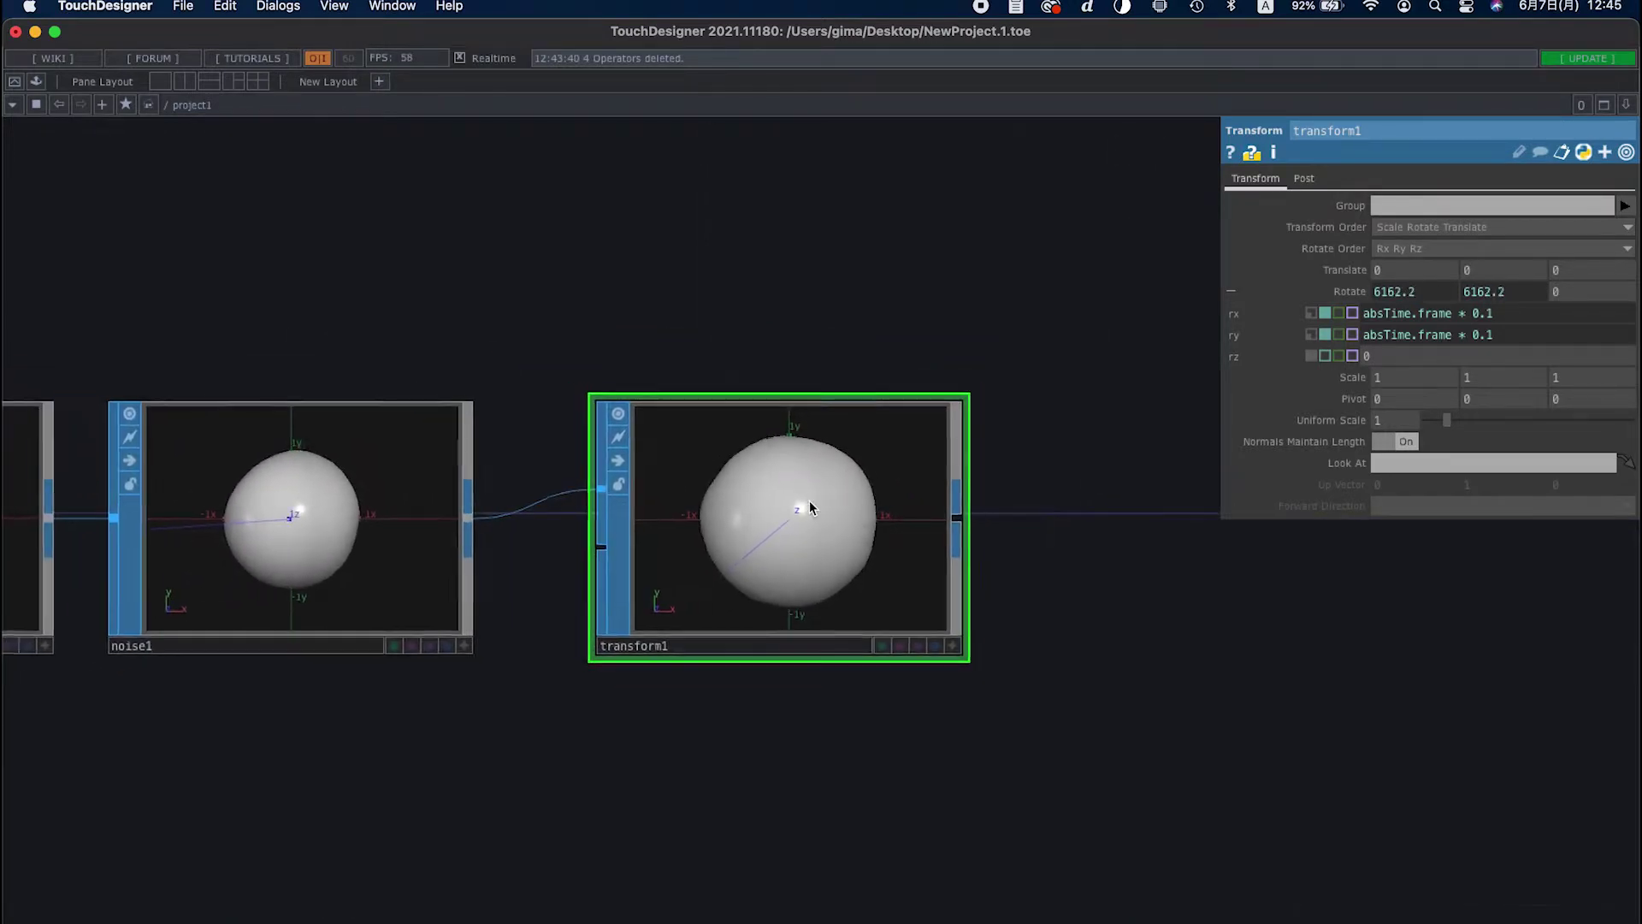
{"action": "scroll", "coordinate": [811, 502], "scroll_direction": "down", "scroll_amount": 2}
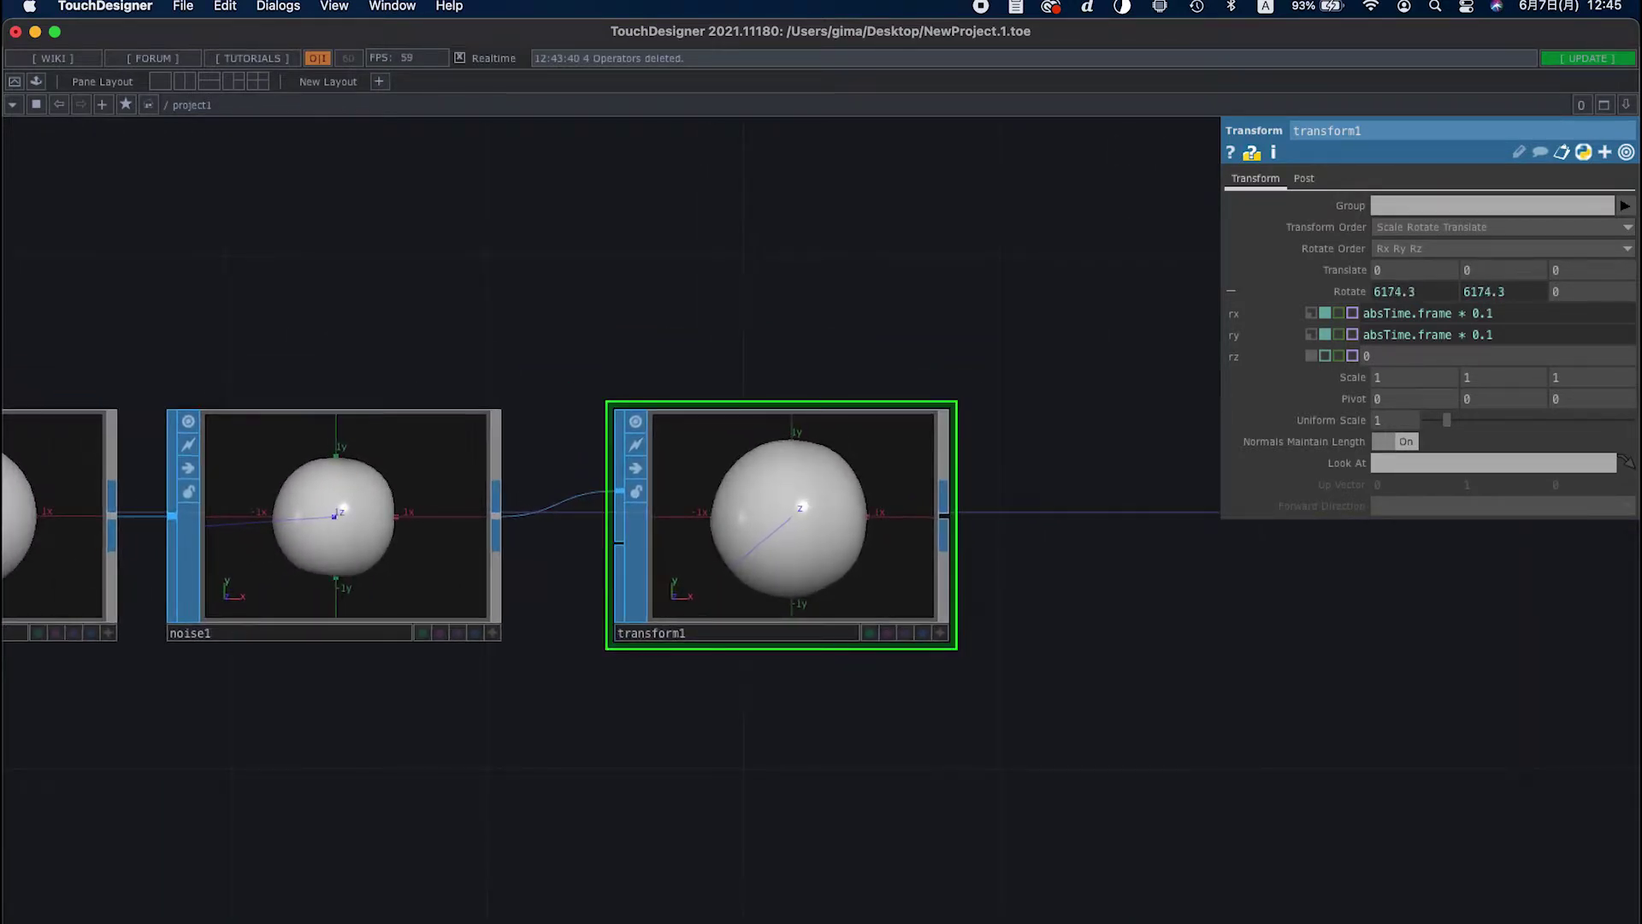
{"action": "left_click_drag", "start_coordinate": [1102, 667], "coordinate": [938, 675]}
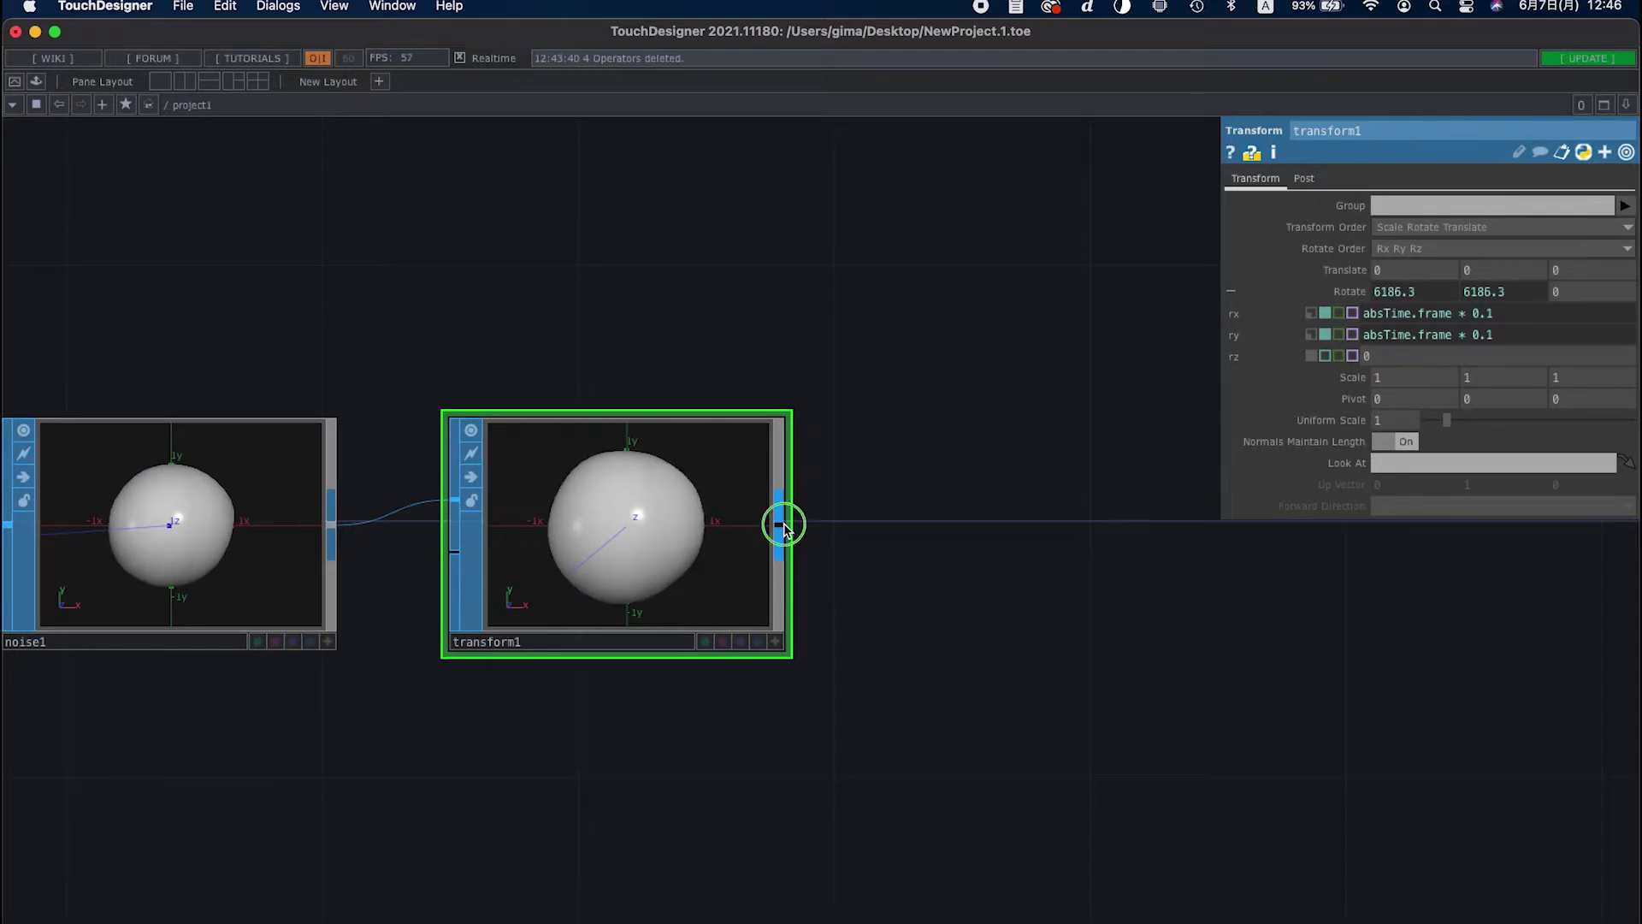
{"action": "right_click", "coordinate": [784, 528]}
{"action": "type", "text": "n"}
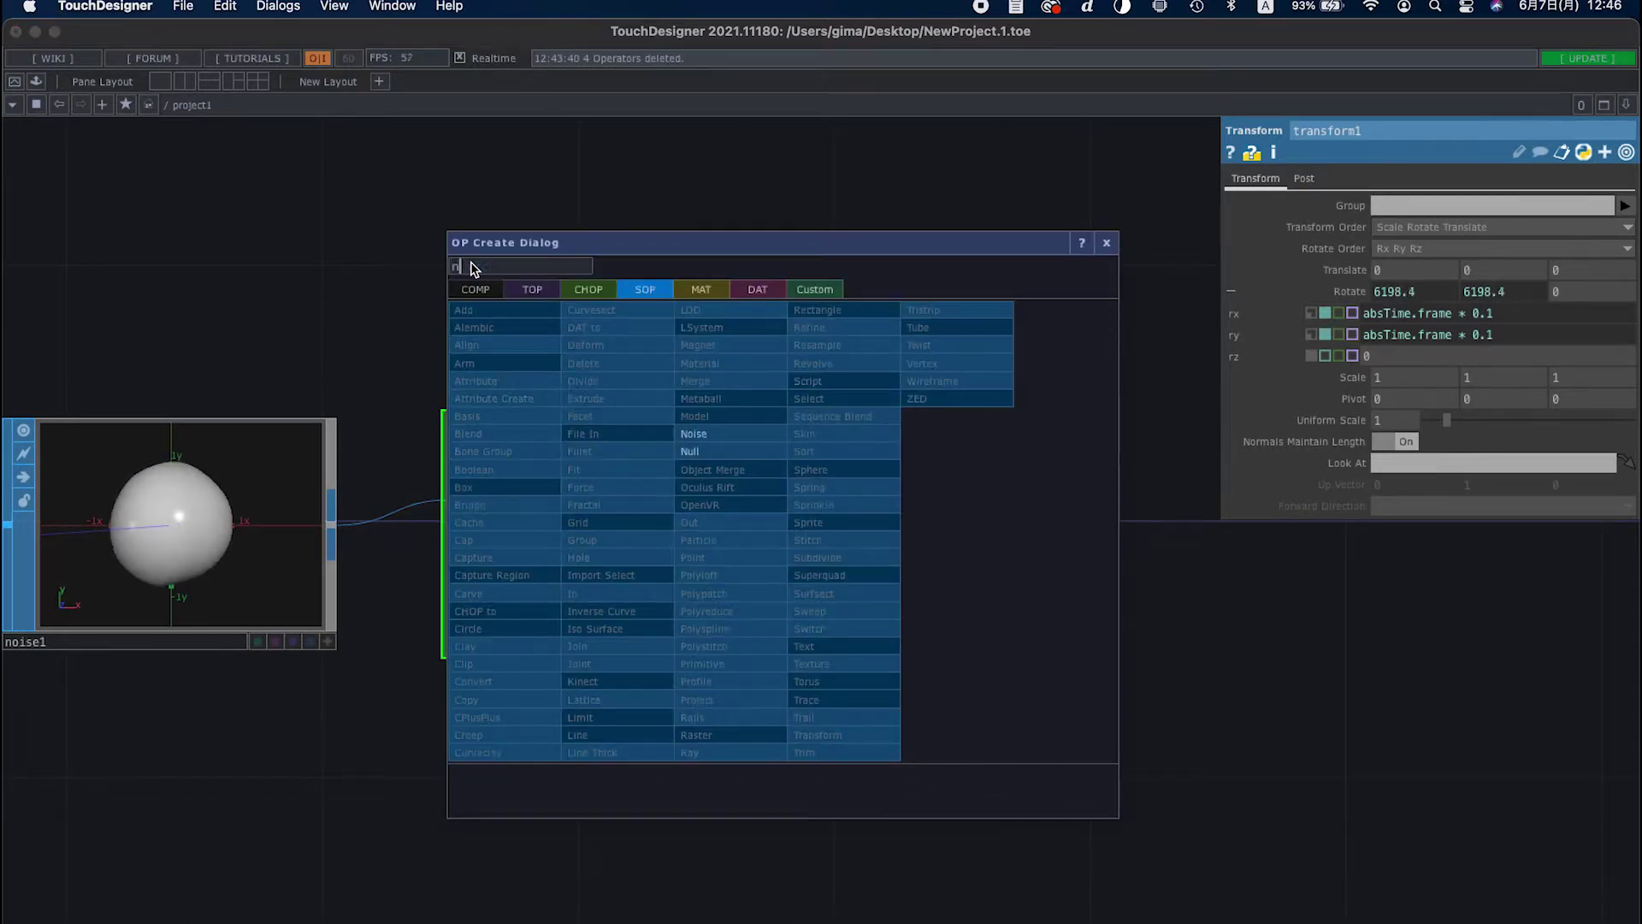
{"action": "left_click", "coordinate": [689, 451]}
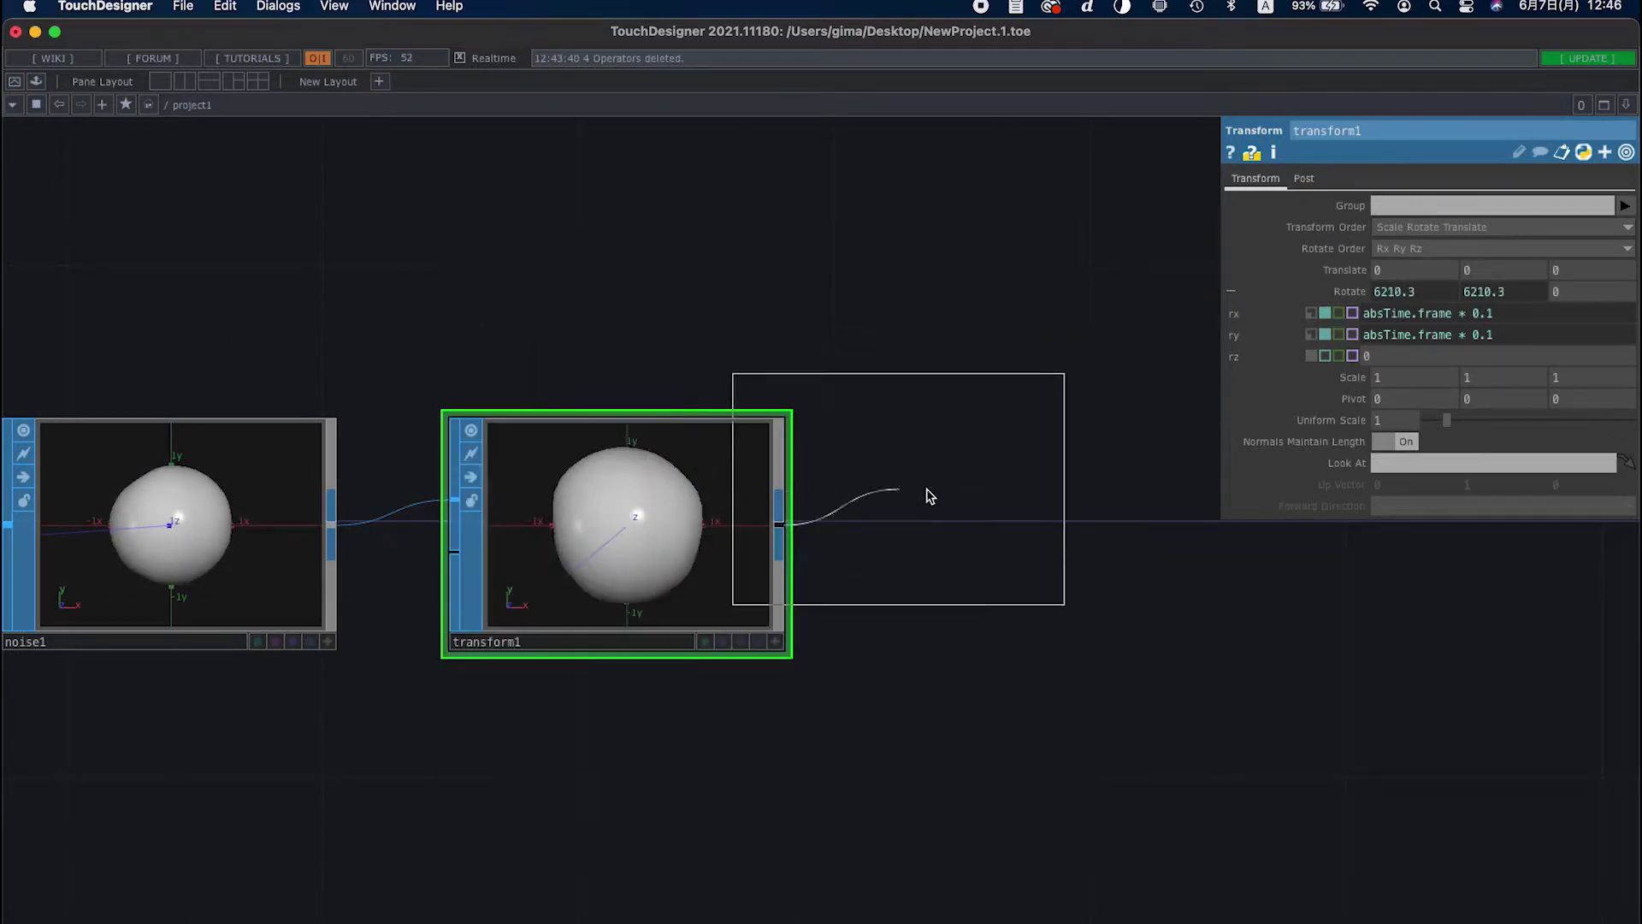
{"action": "left_click", "coordinate": [1060, 569]}
{"action": "scroll", "coordinate": [856, 633], "scroll_direction": "right", "scroll_amount": 3}
{"action": "scroll", "coordinate": [667, 690], "scroll_direction": "down", "scroll_amount": 3}
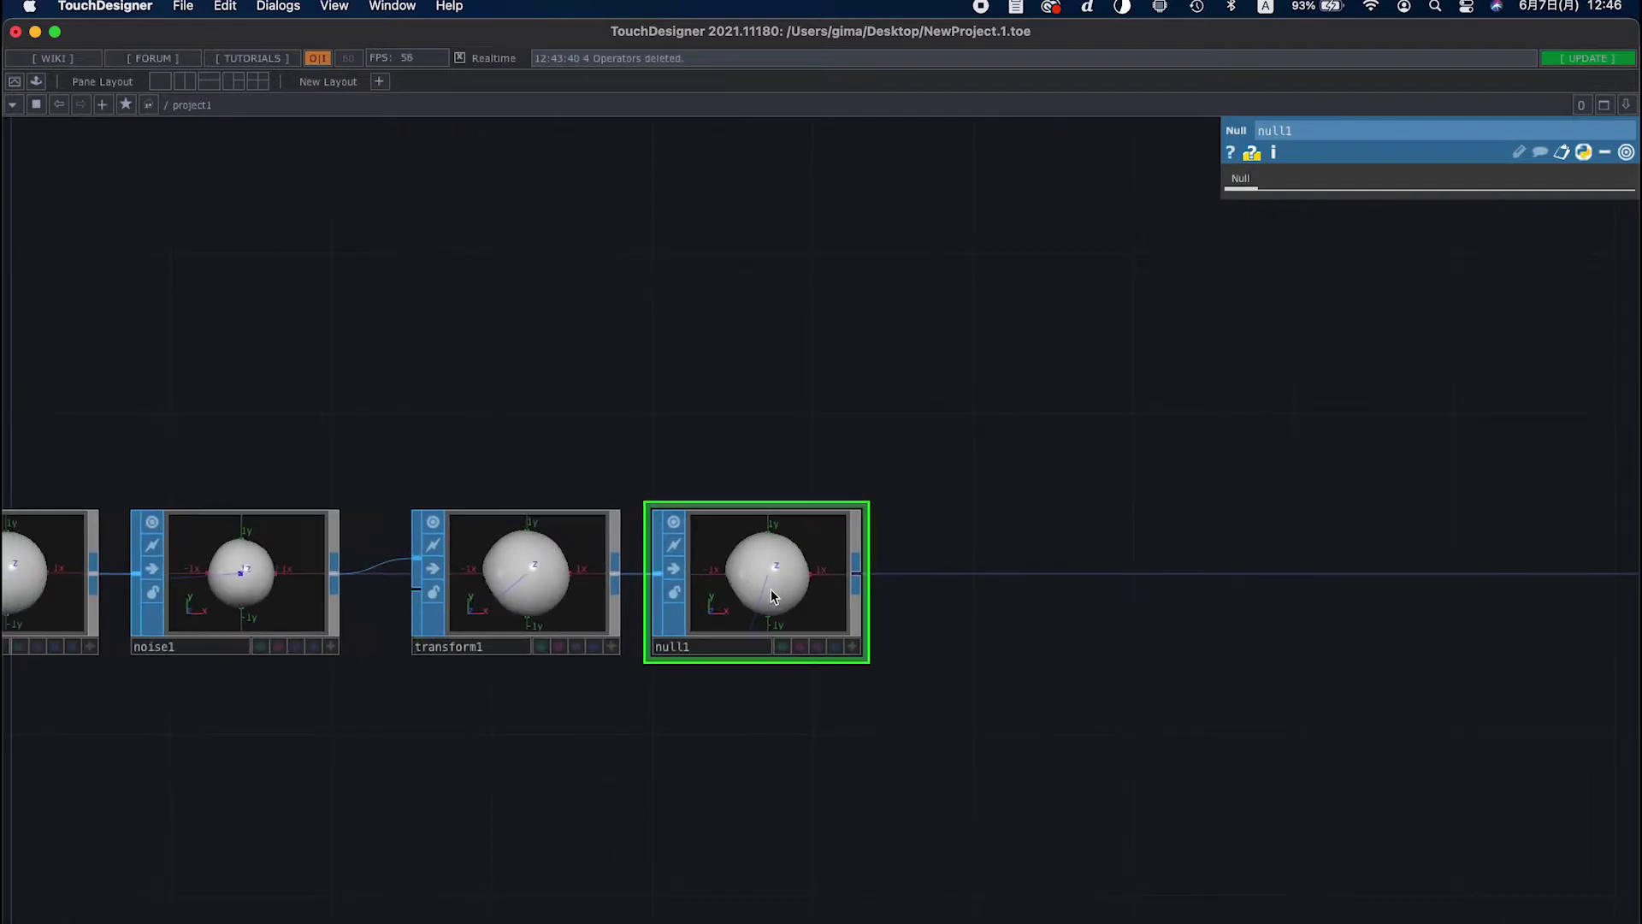
{"action": "left_click_drag", "start_coordinate": [846, 641], "coordinate": [887, 641]}
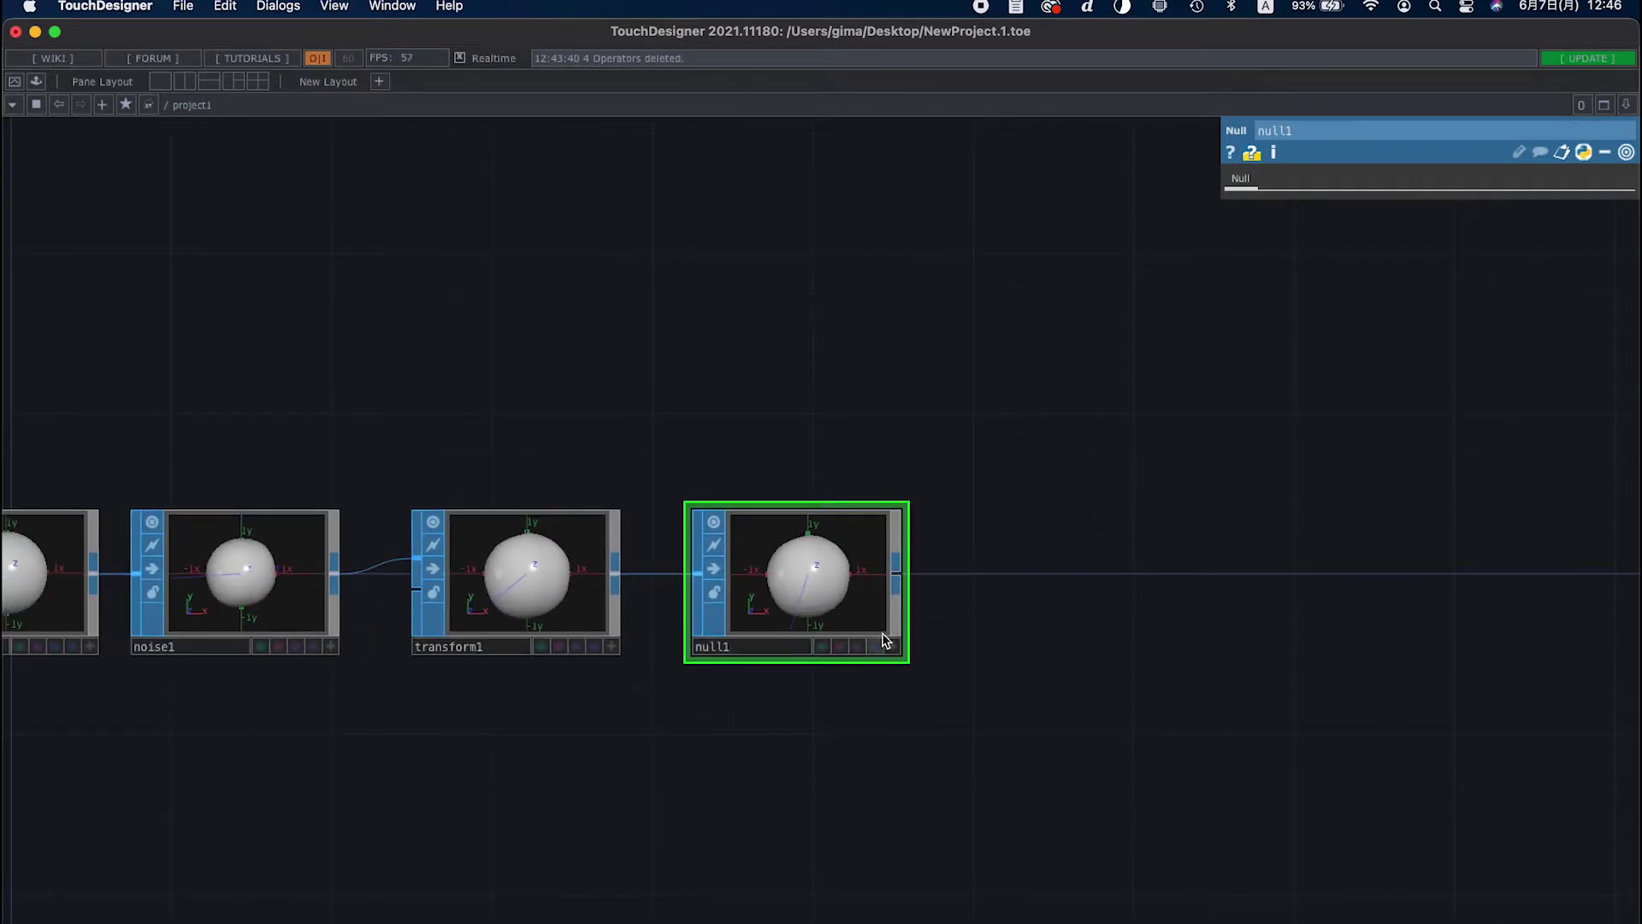
Create a SOP to CHOP from null1's output and place it above the Null SOP
{"action": "right_click", "coordinate": [897, 578]}
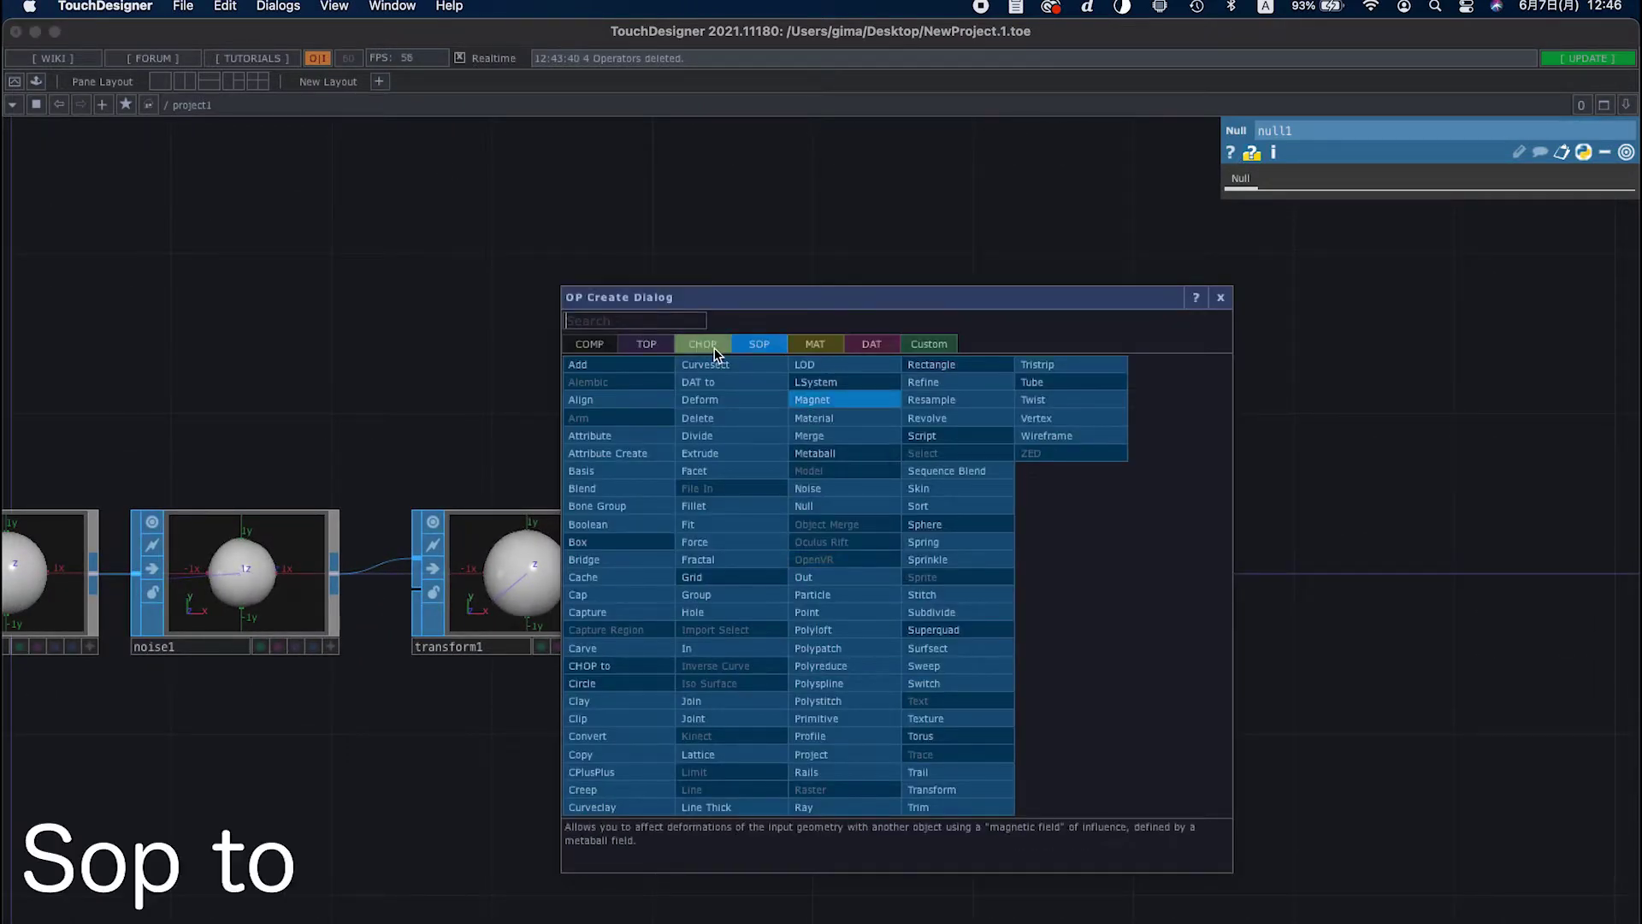
{"action": "left_click", "coordinate": [716, 347]}
{"action": "left_click", "coordinate": [671, 380]}
{"action": "left_click", "coordinate": [802, 362]}
{"action": "scroll", "coordinate": [965, 432], "scroll_direction": "up", "scroll_amount": 5}
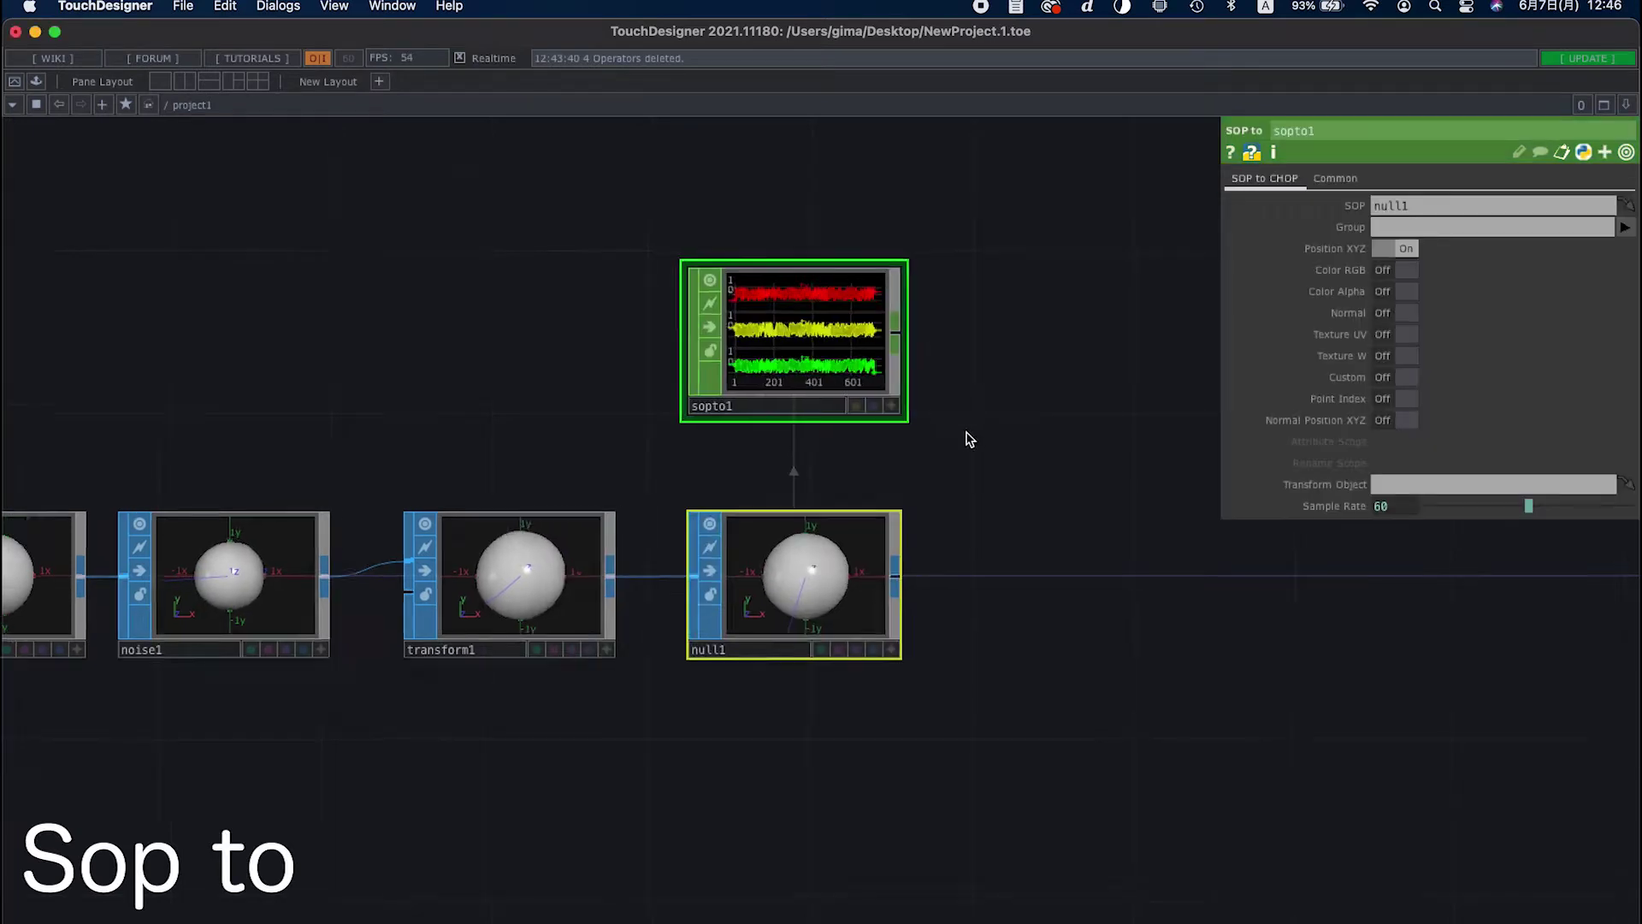
In the SOP to CHOP, turn off Position XYZ, enable Custom and set the Attribute Scope to P N
{"action": "left_click_drag", "start_coordinate": [965, 432], "coordinate": [973, 604]}
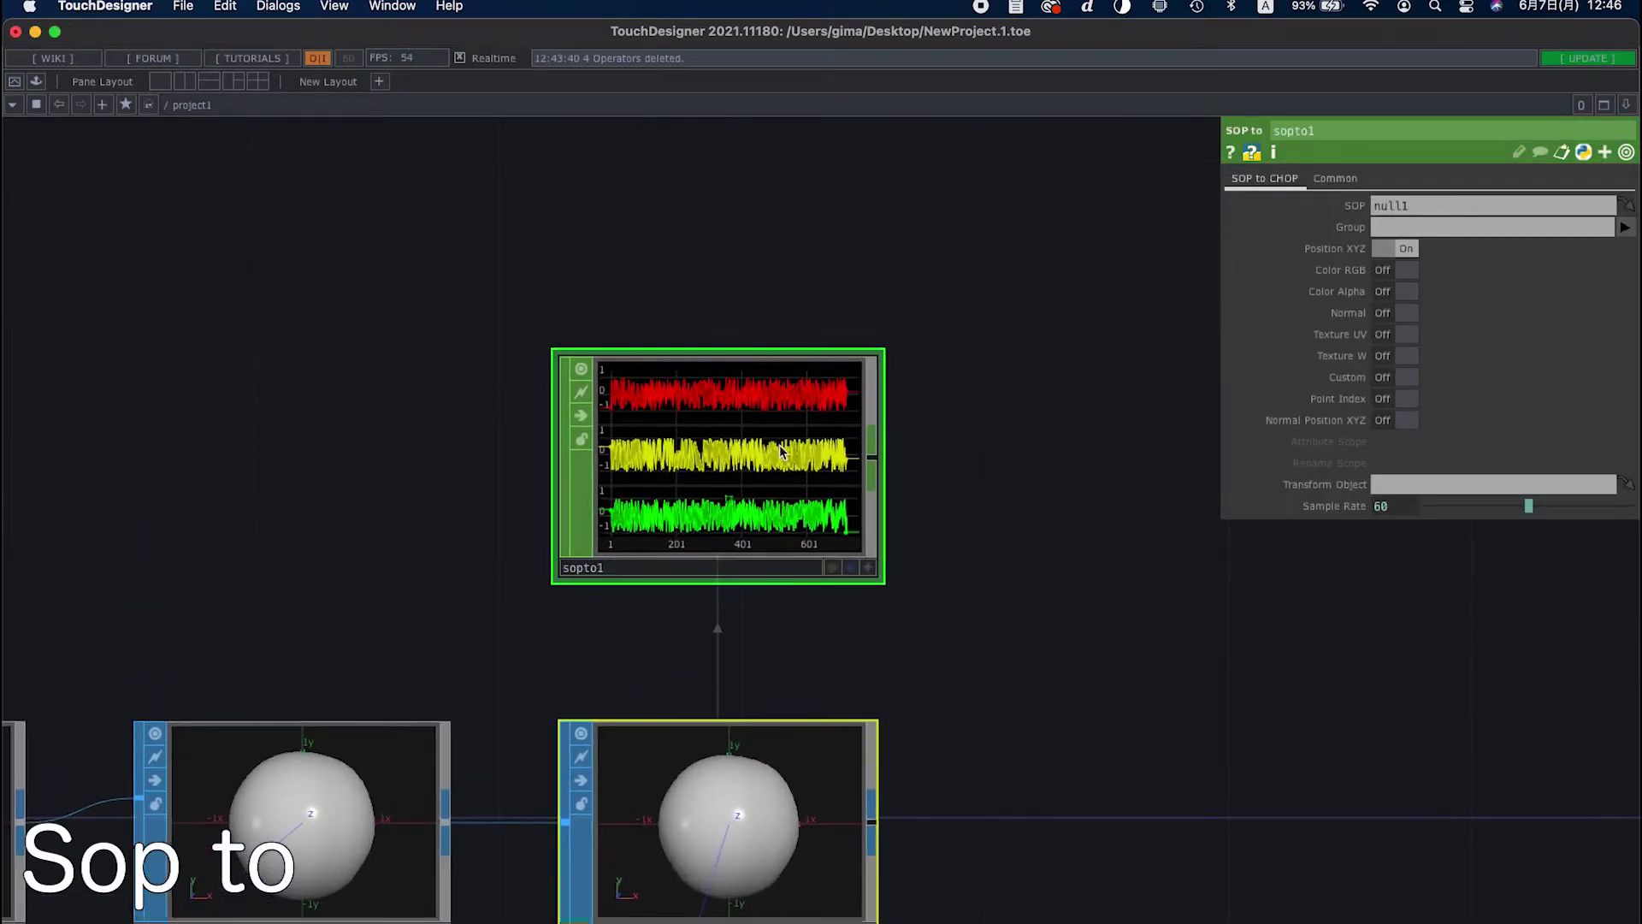
{"action": "left_click_drag", "start_coordinate": [835, 697], "coordinate": [818, 602]}
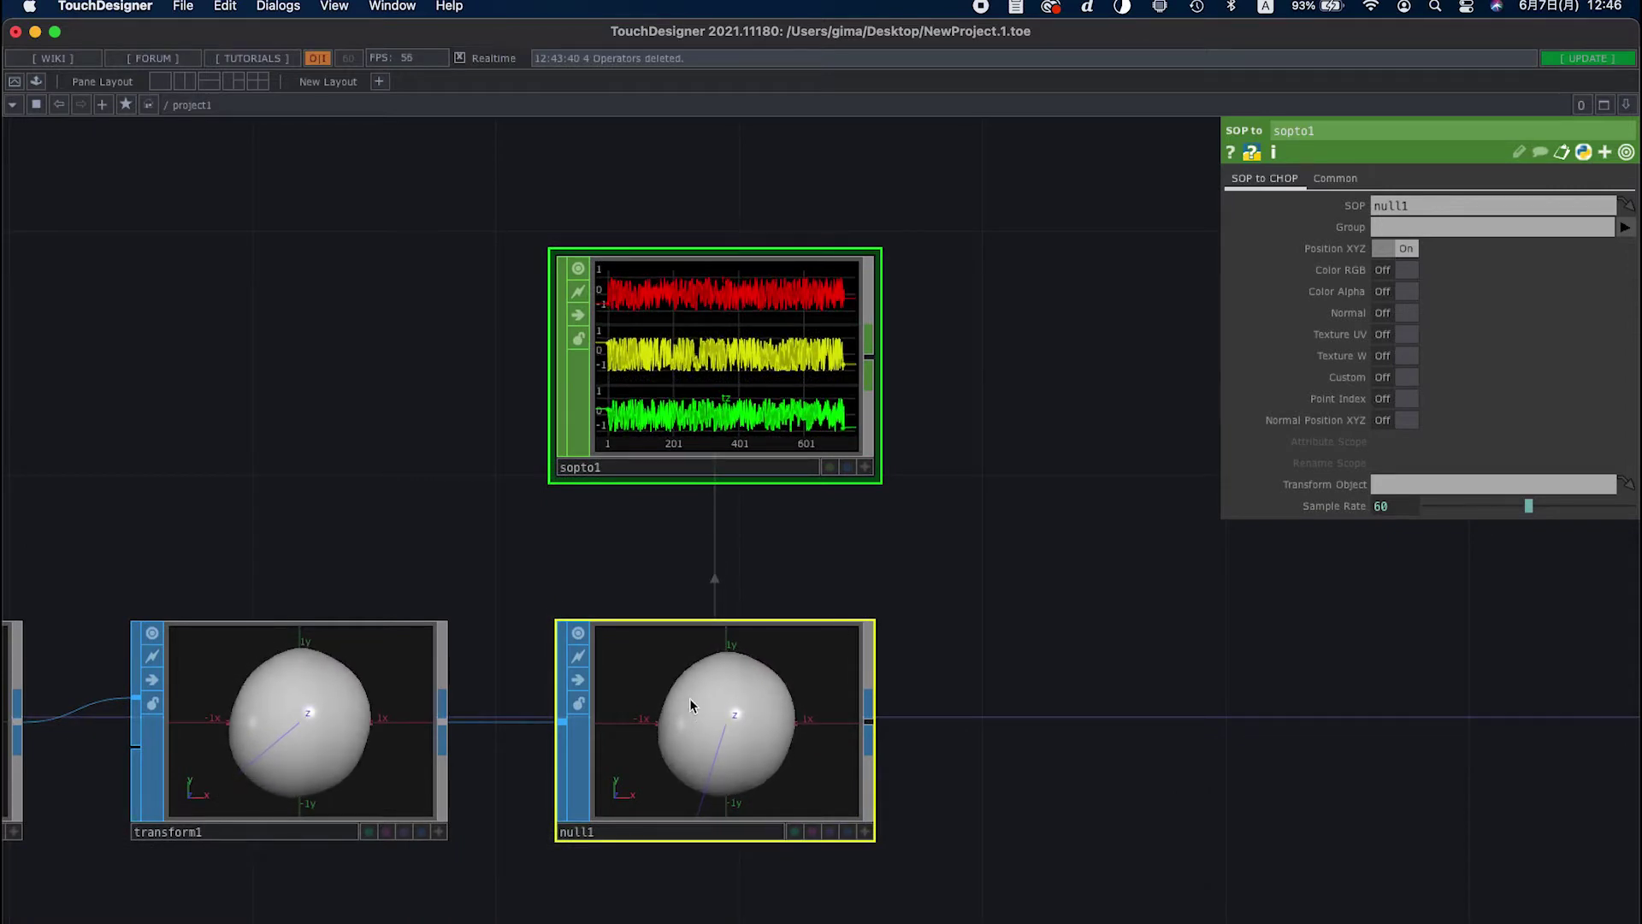
{"action": "scroll", "coordinate": [382, 676], "scroll_direction": "left", "scroll_amount": 3}
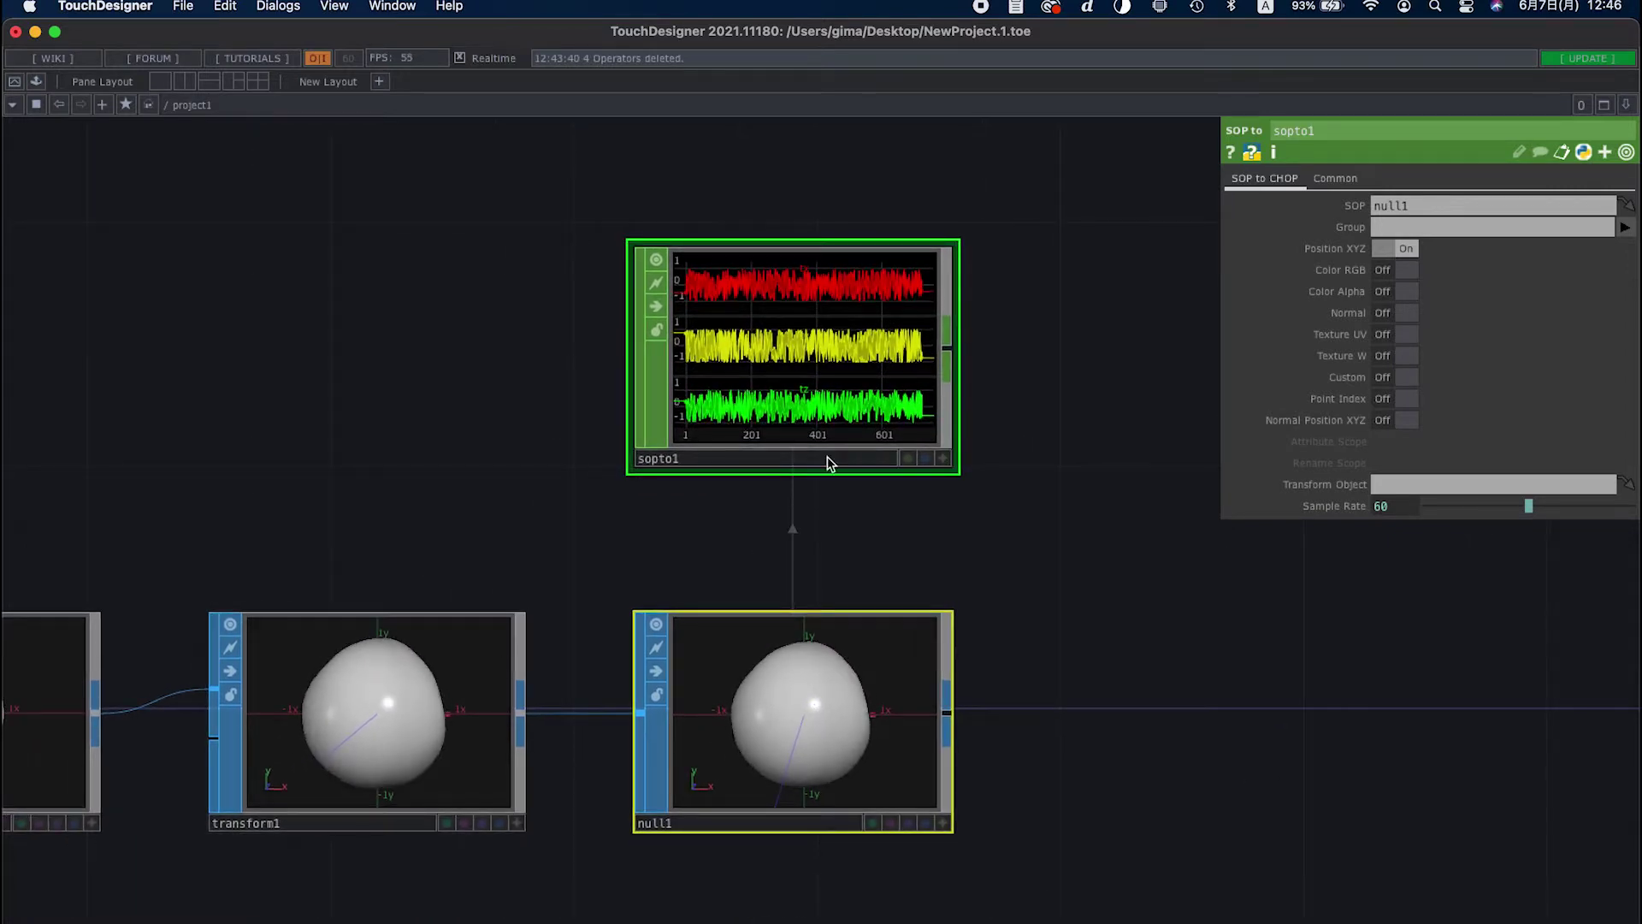
{"action": "left_click", "coordinate": [1134, 326]}
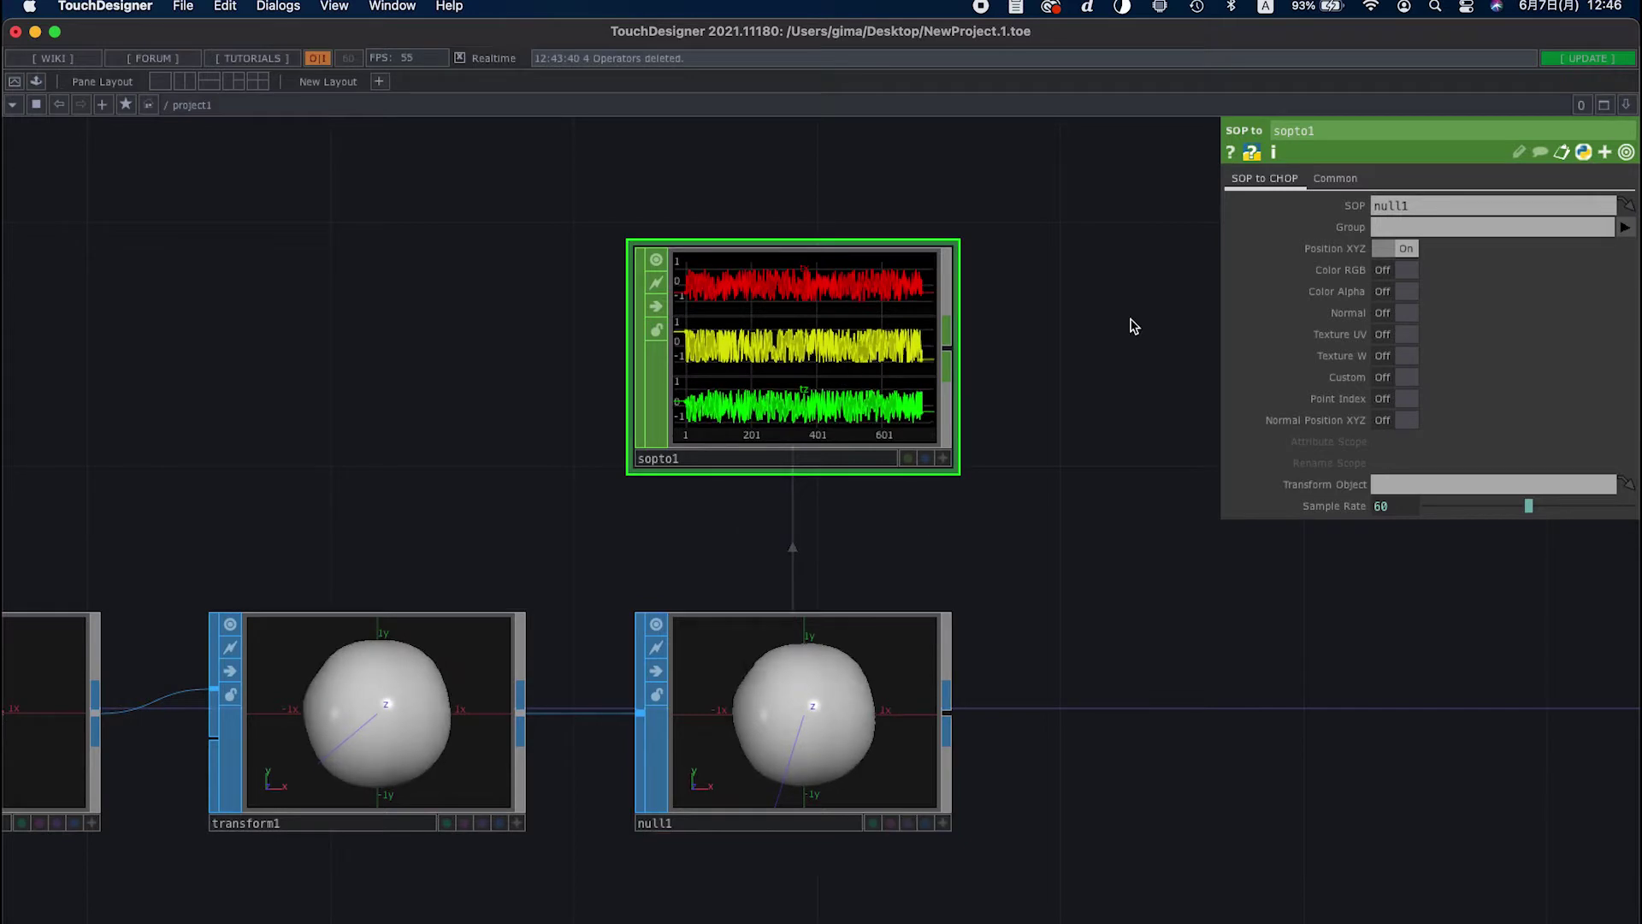
{"action": "left_click", "coordinate": [1383, 250]}
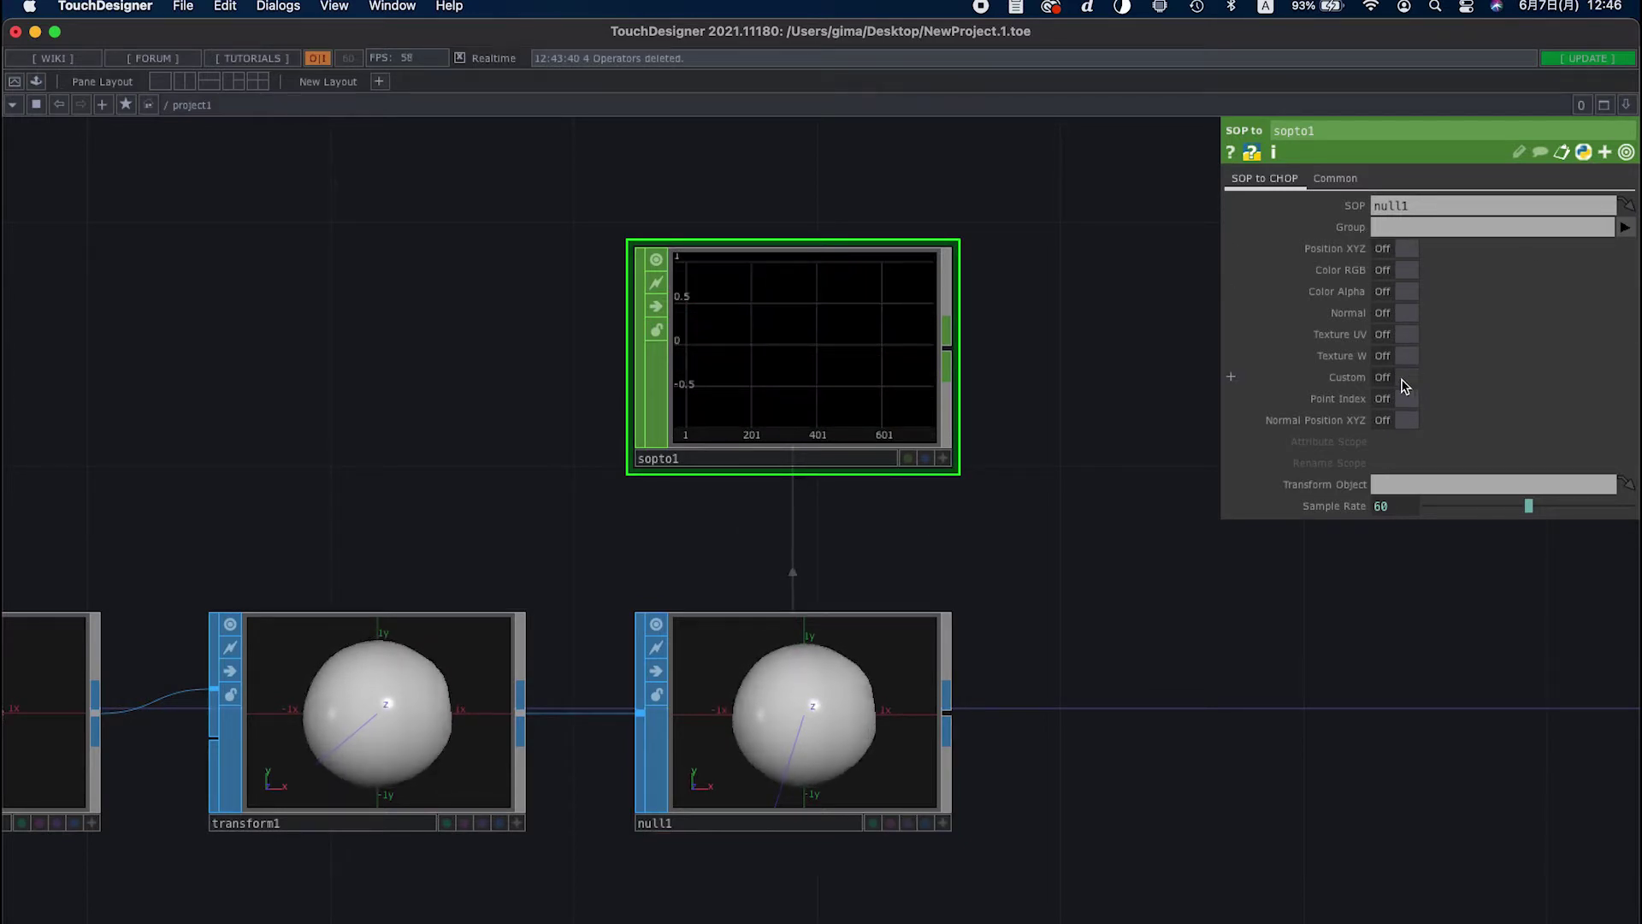
{"action": "left_click", "coordinate": [1403, 381]}
{"action": "left_click", "coordinate": [1402, 443]}
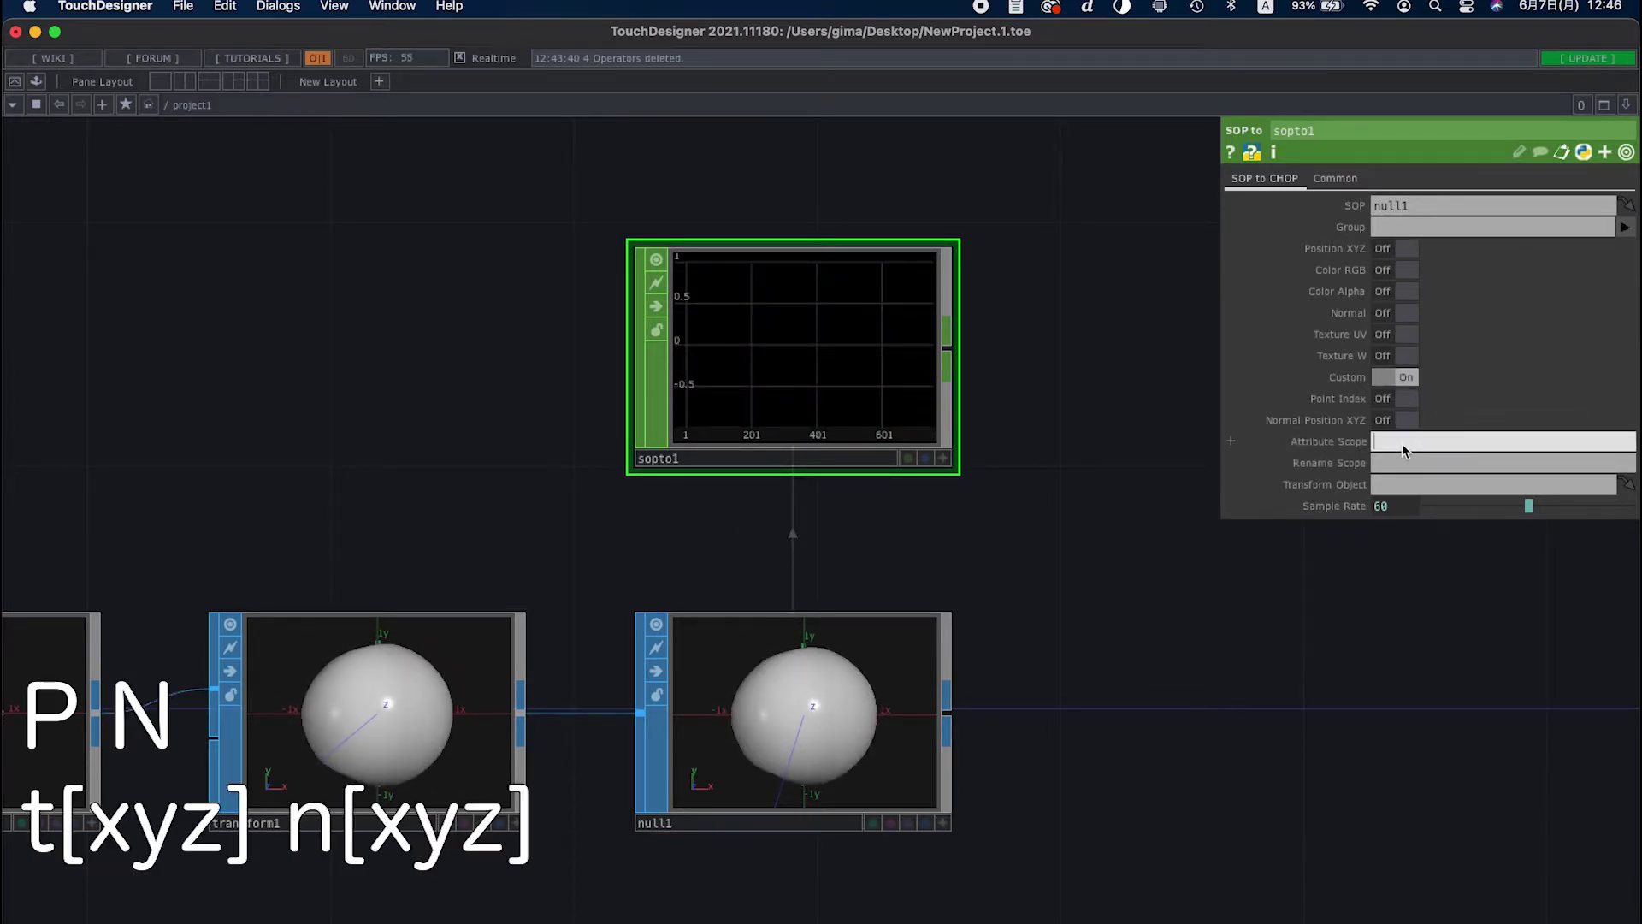
{"action": "type", "text": "P "}
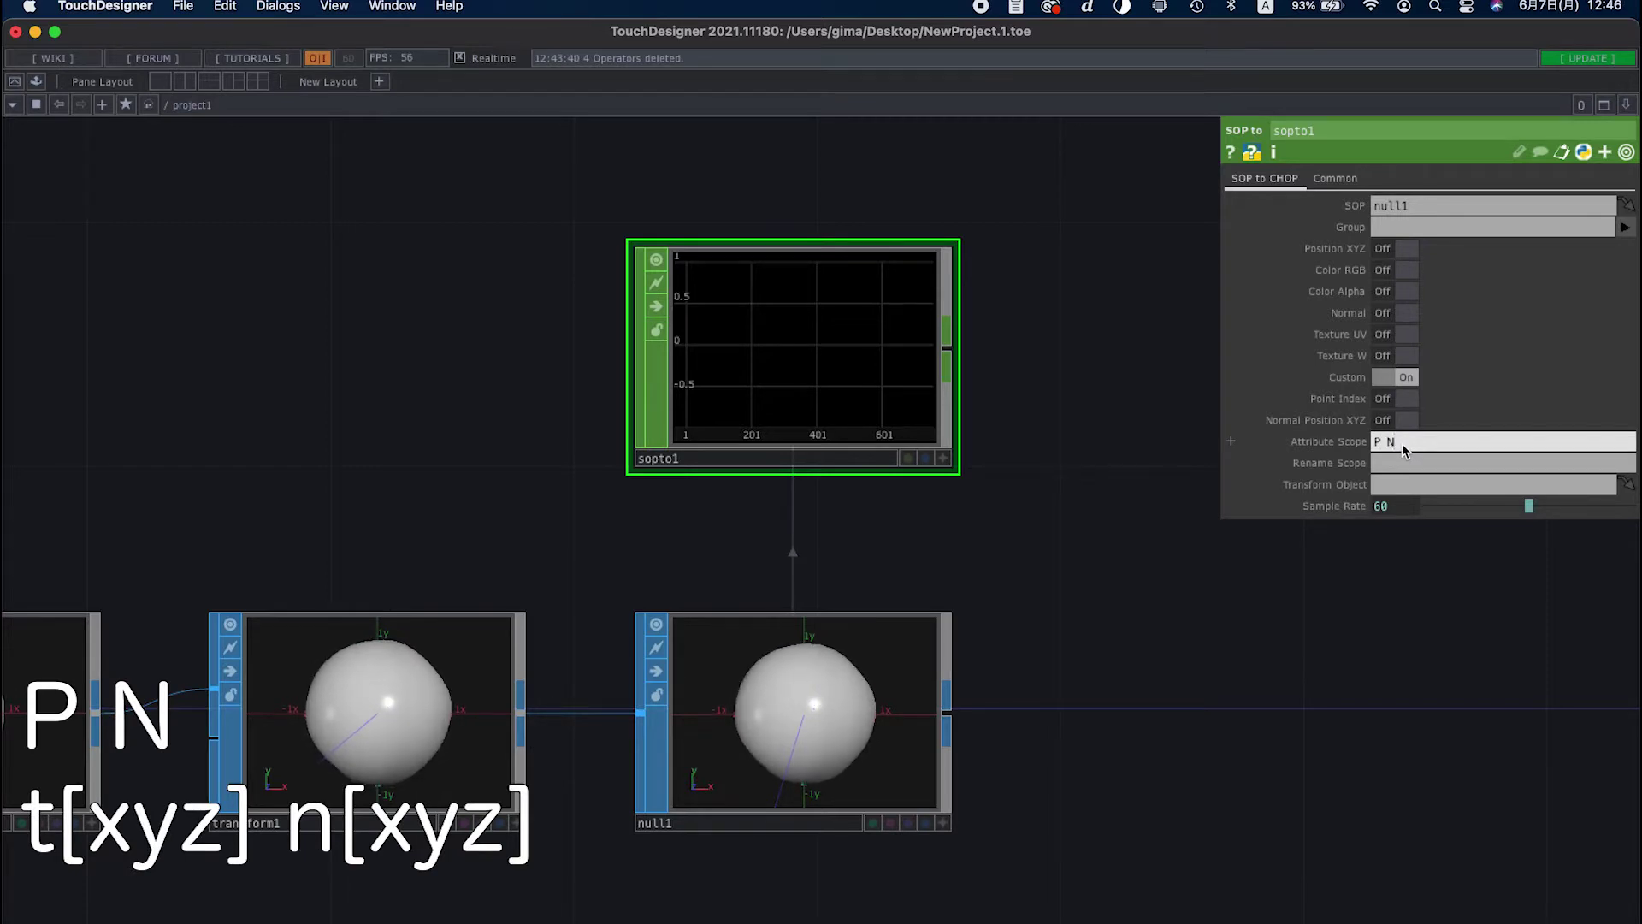
{"action": "type", "text": "N"}
{"action": "key", "text": "Return"}
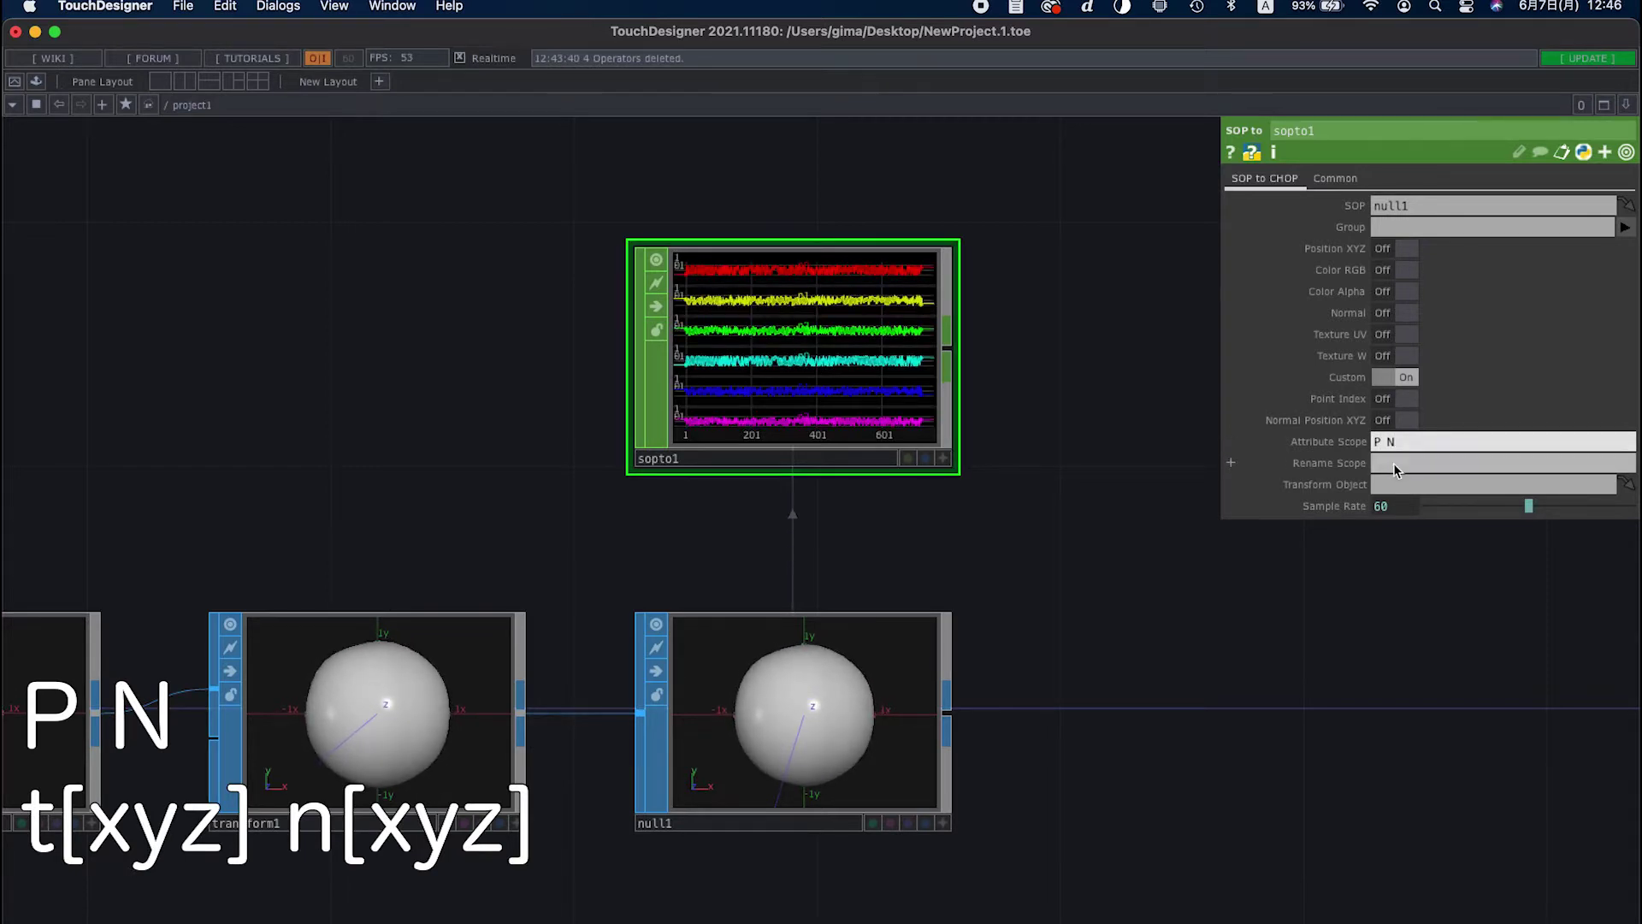
Set the SOP to CHOP's Rename Scope to t[xyz] n[xyz]
{"action": "left_click", "coordinate": [1459, 464]}
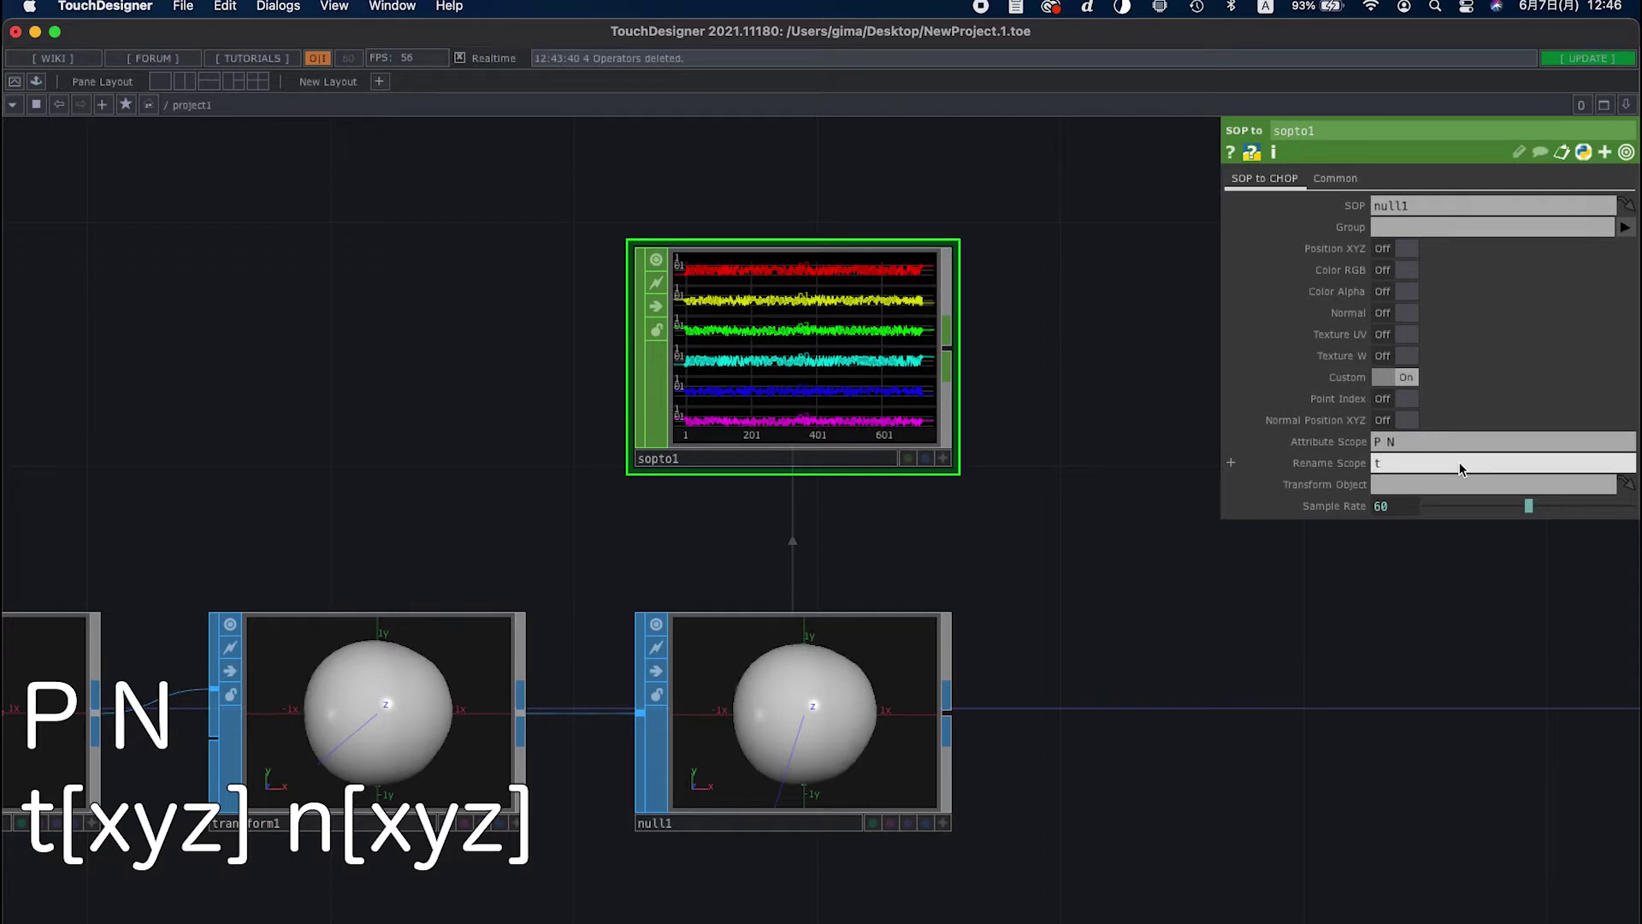
{"action": "type", "text": "t{}"}
{"action": "key", "text": "Left"}
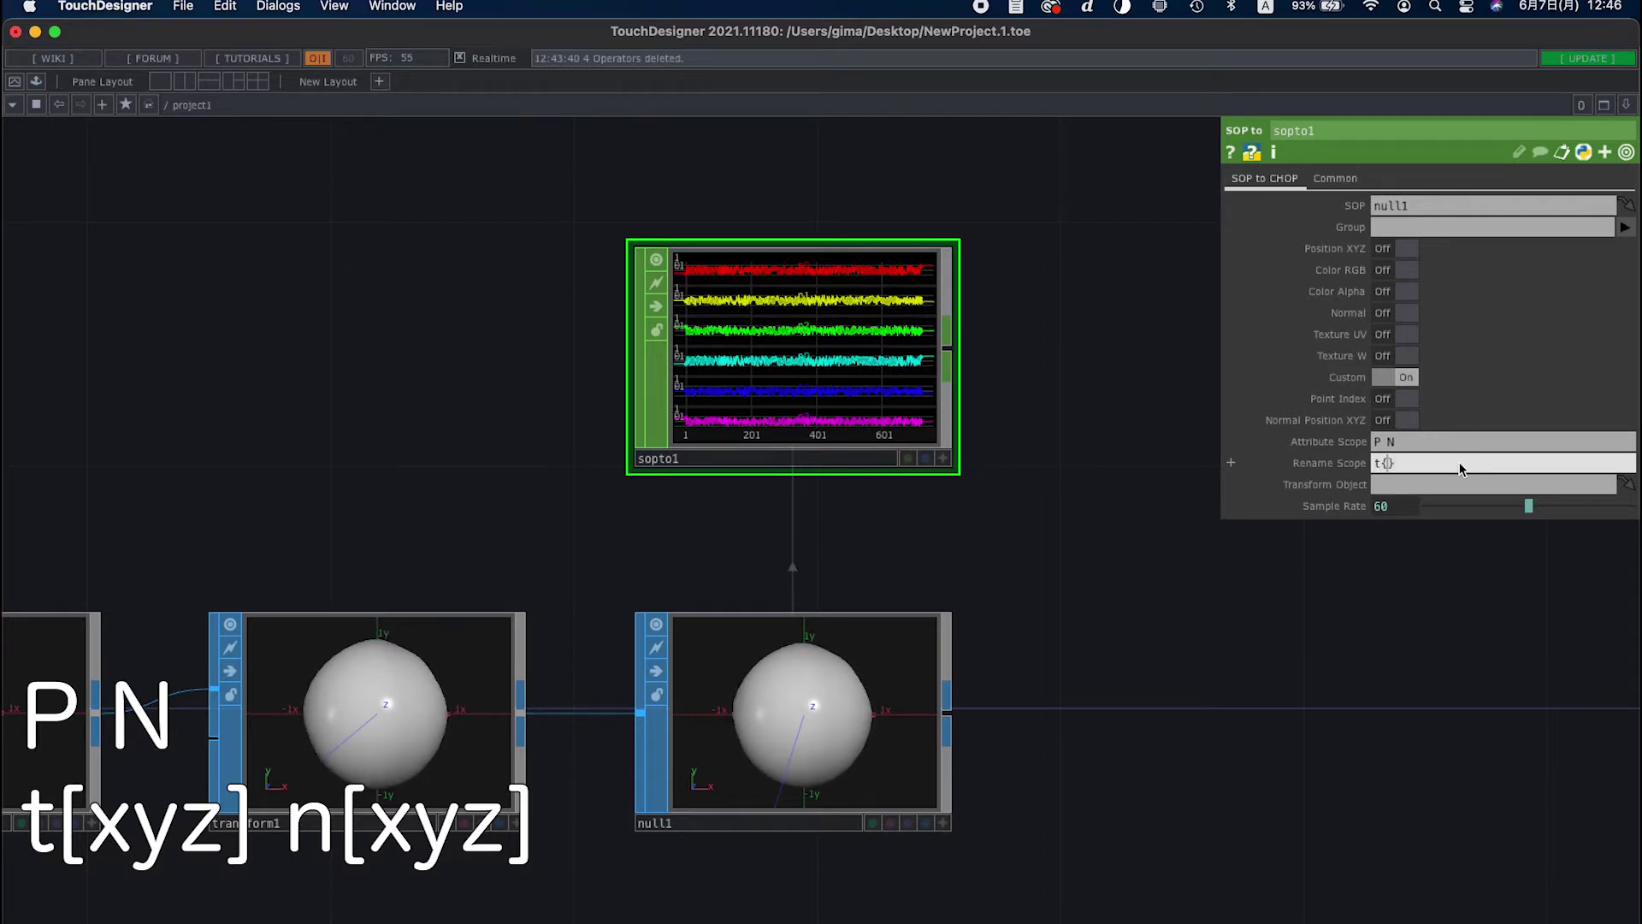
{"action": "type", "text": "xyz"}
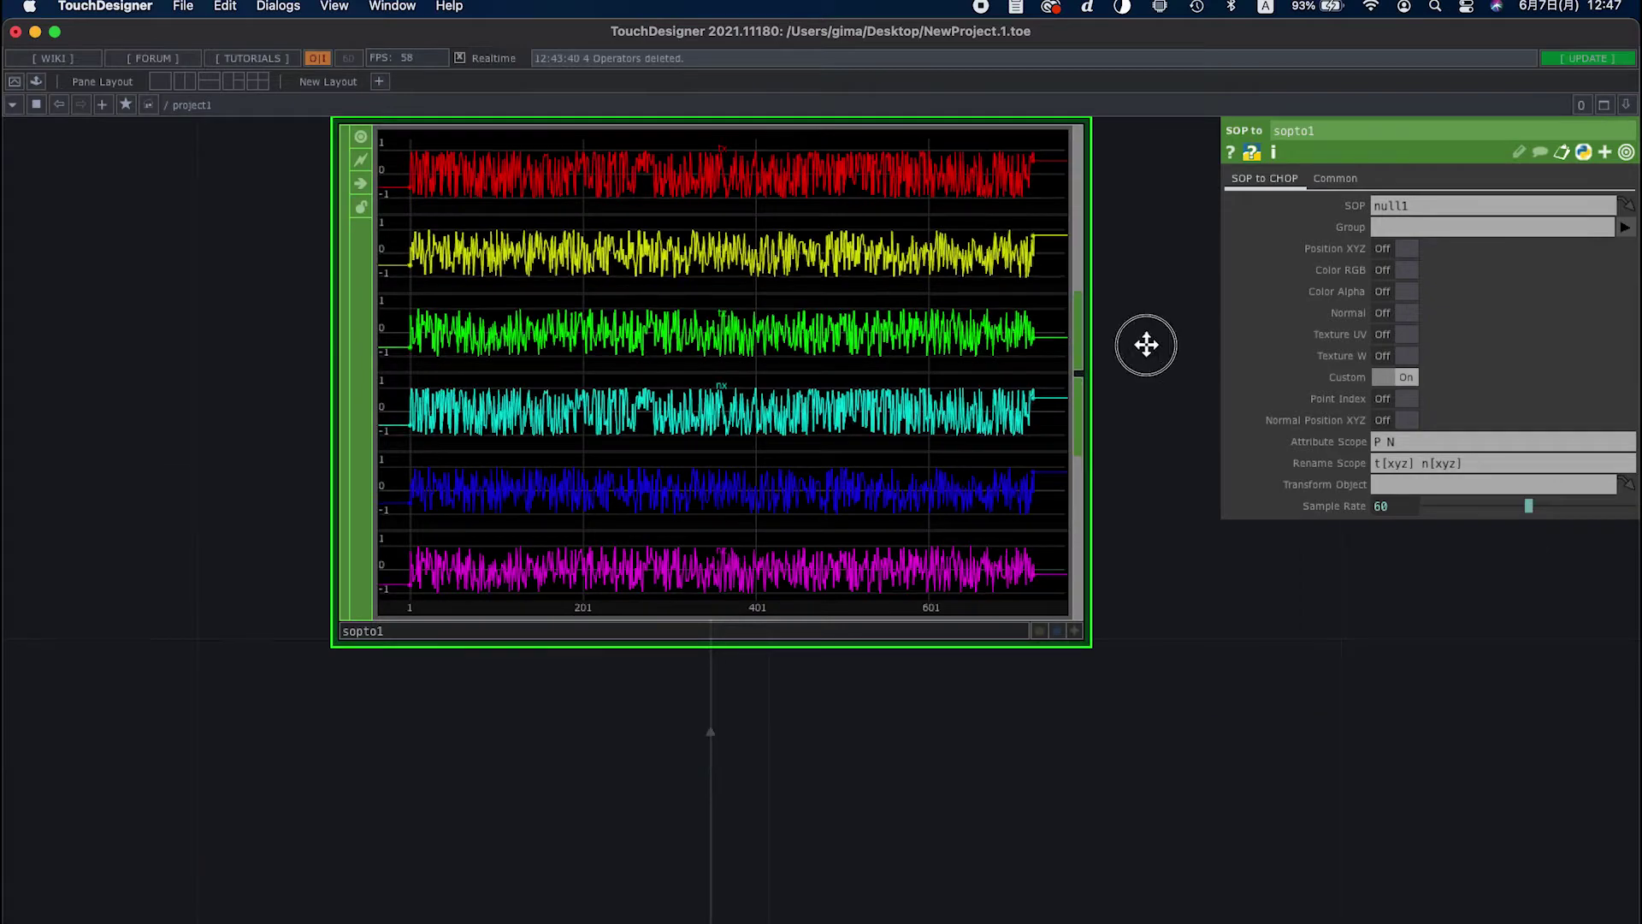
Add a Noise CHOP above the SOP to CHOP and set its type to Random
{"action": "scroll", "coordinate": [1023, 525], "scroll_direction": "up", "scroll_amount": 3}
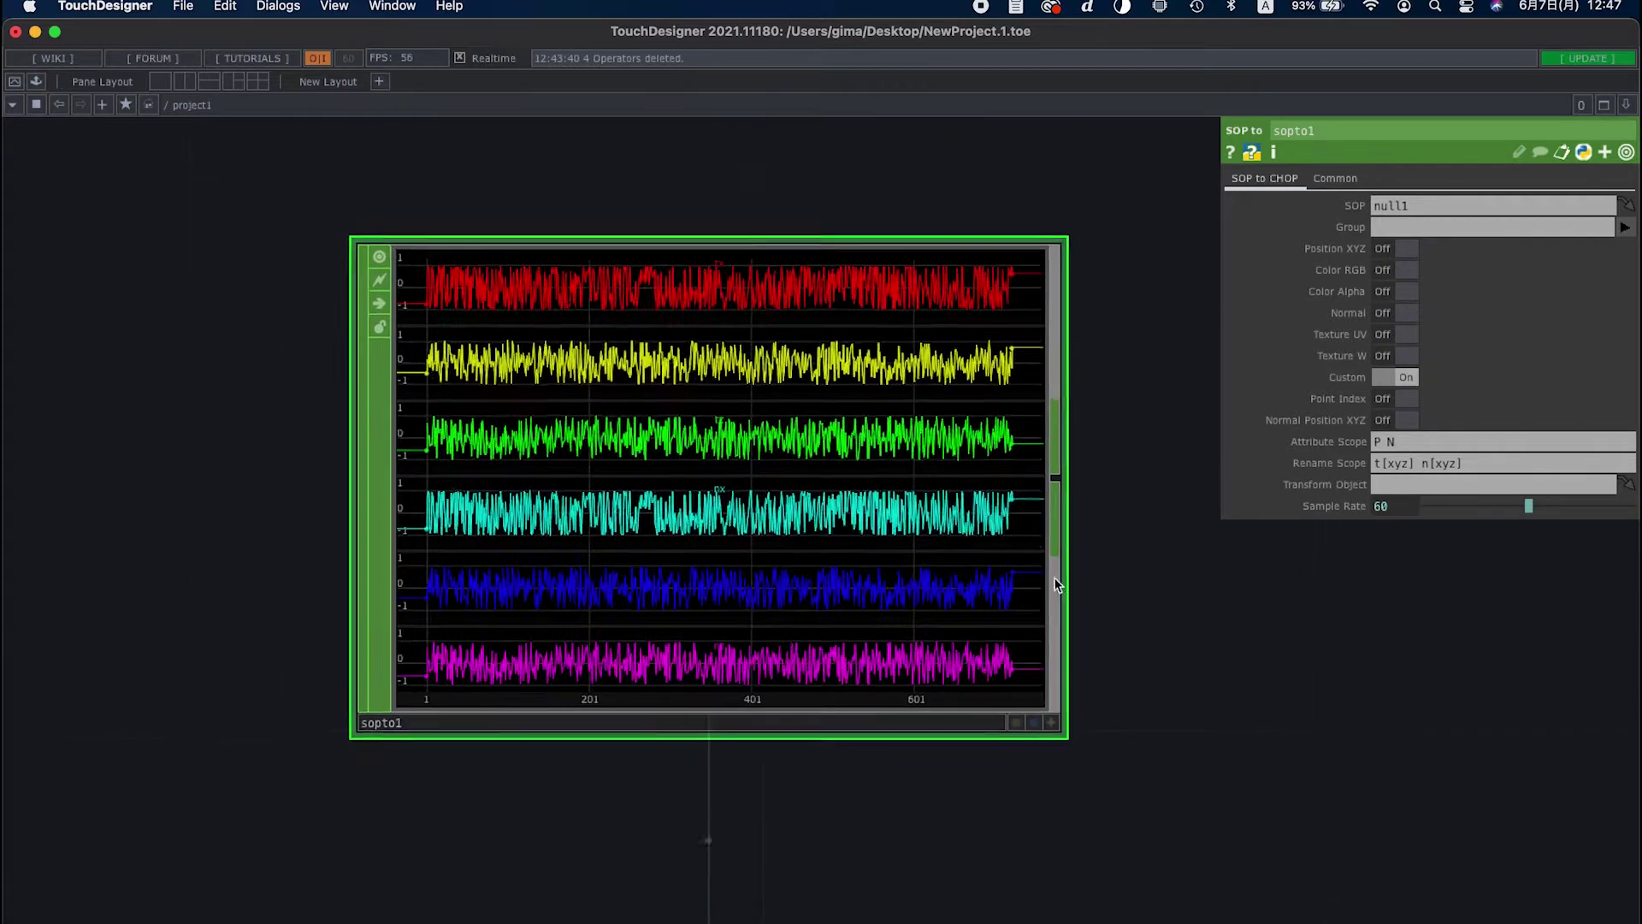
{"action": "scroll", "coordinate": [1057, 585], "scroll_direction": "up", "scroll_amount": 3}
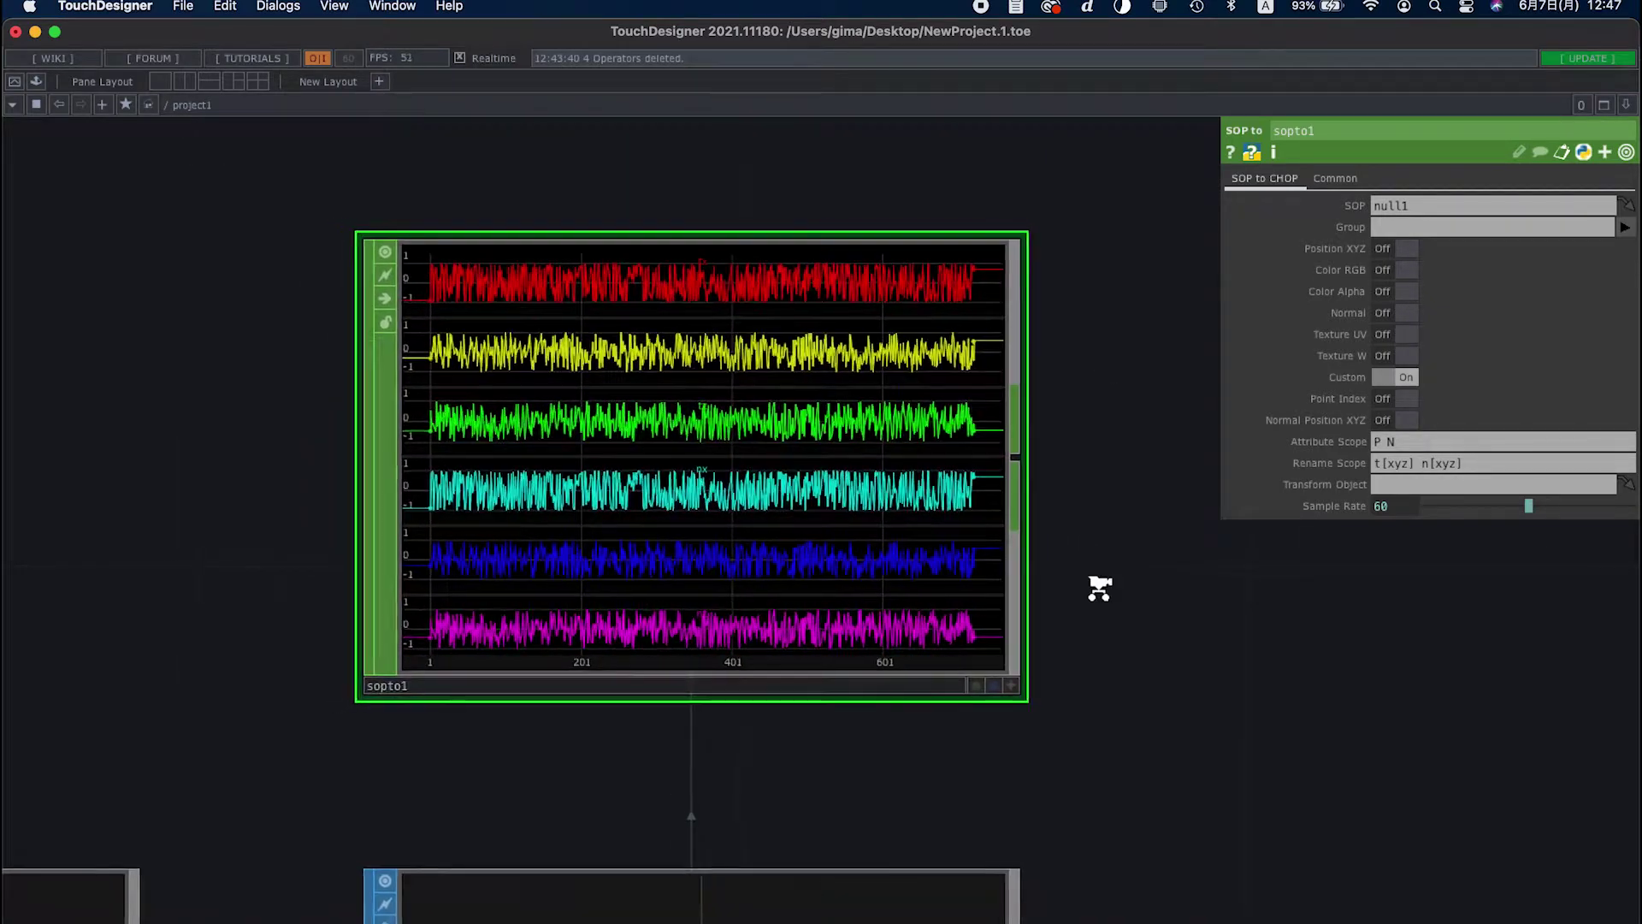
{"action": "scroll", "coordinate": [1100, 591], "scroll_direction": "up", "scroll_amount": 3}
{"action": "scroll", "coordinate": [864, 299], "scroll_direction": "up", "scroll_amount": 3}
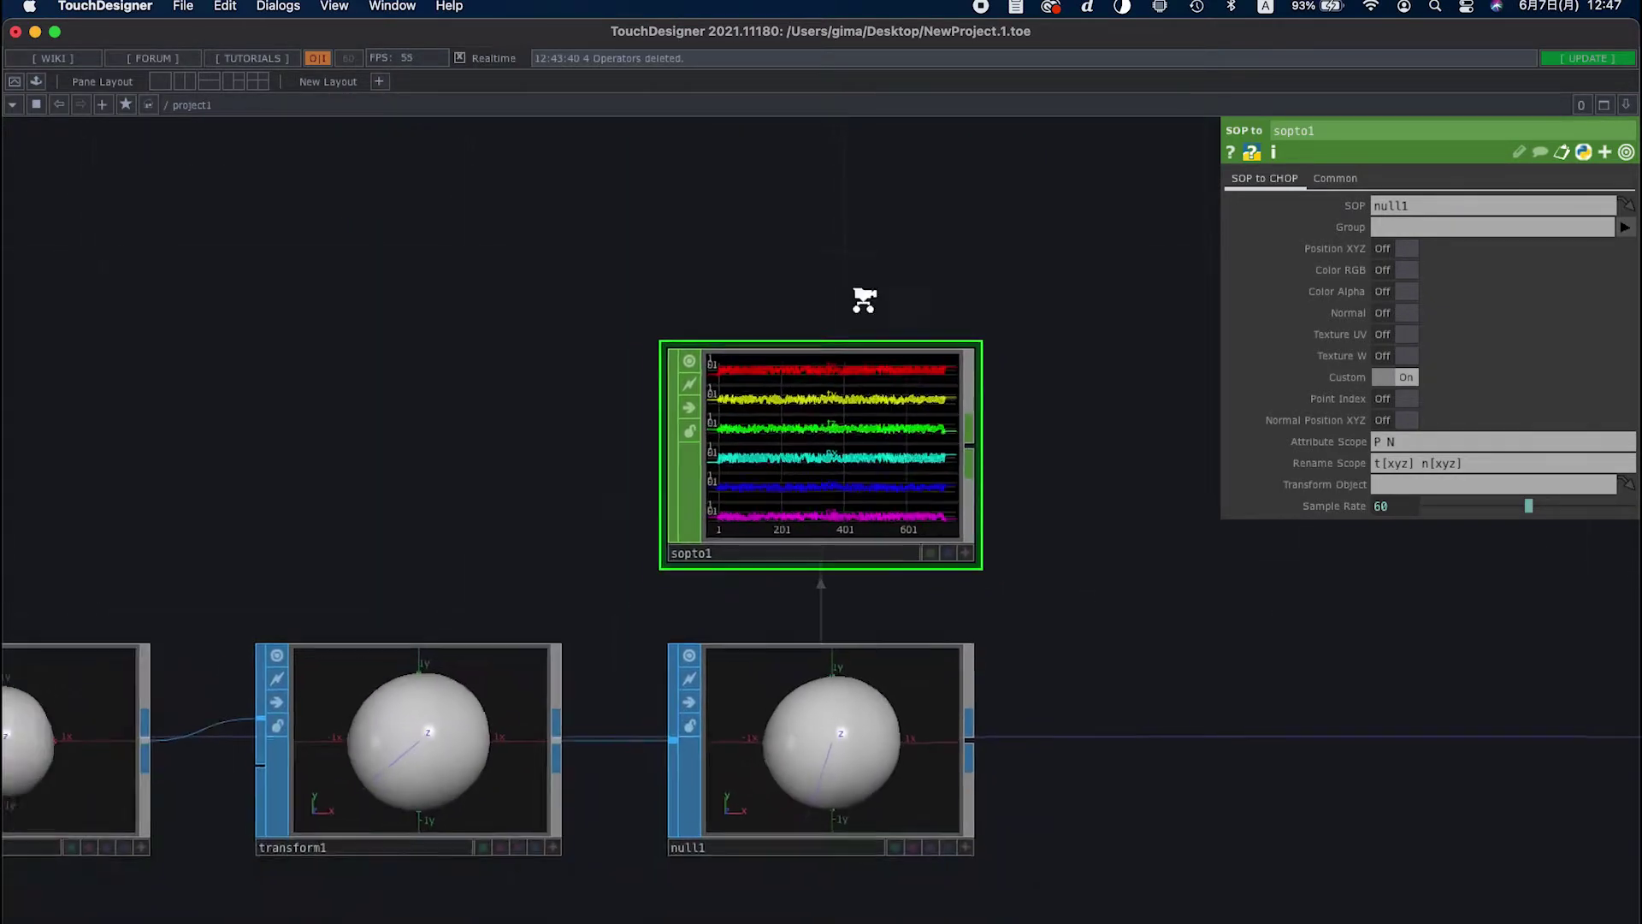
{"action": "scroll", "coordinate": [850, 349], "scroll_direction": "up", "scroll_amount": 3}
{"action": "right_click", "coordinate": [847, 161]}
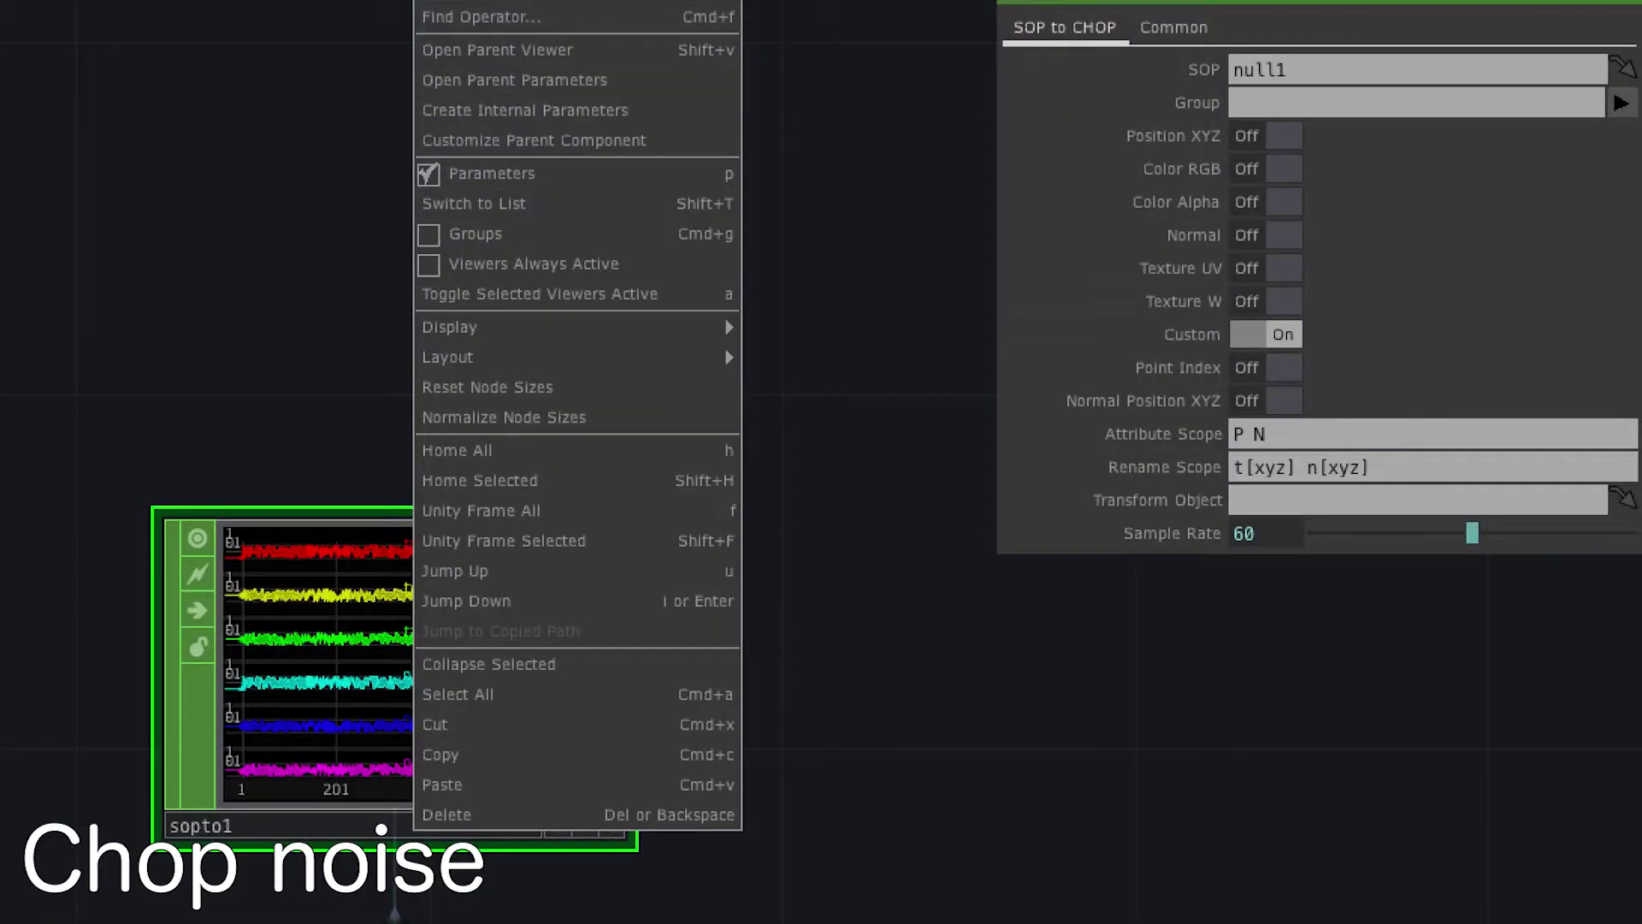
{"action": "left_click", "coordinate": [466, 1]}
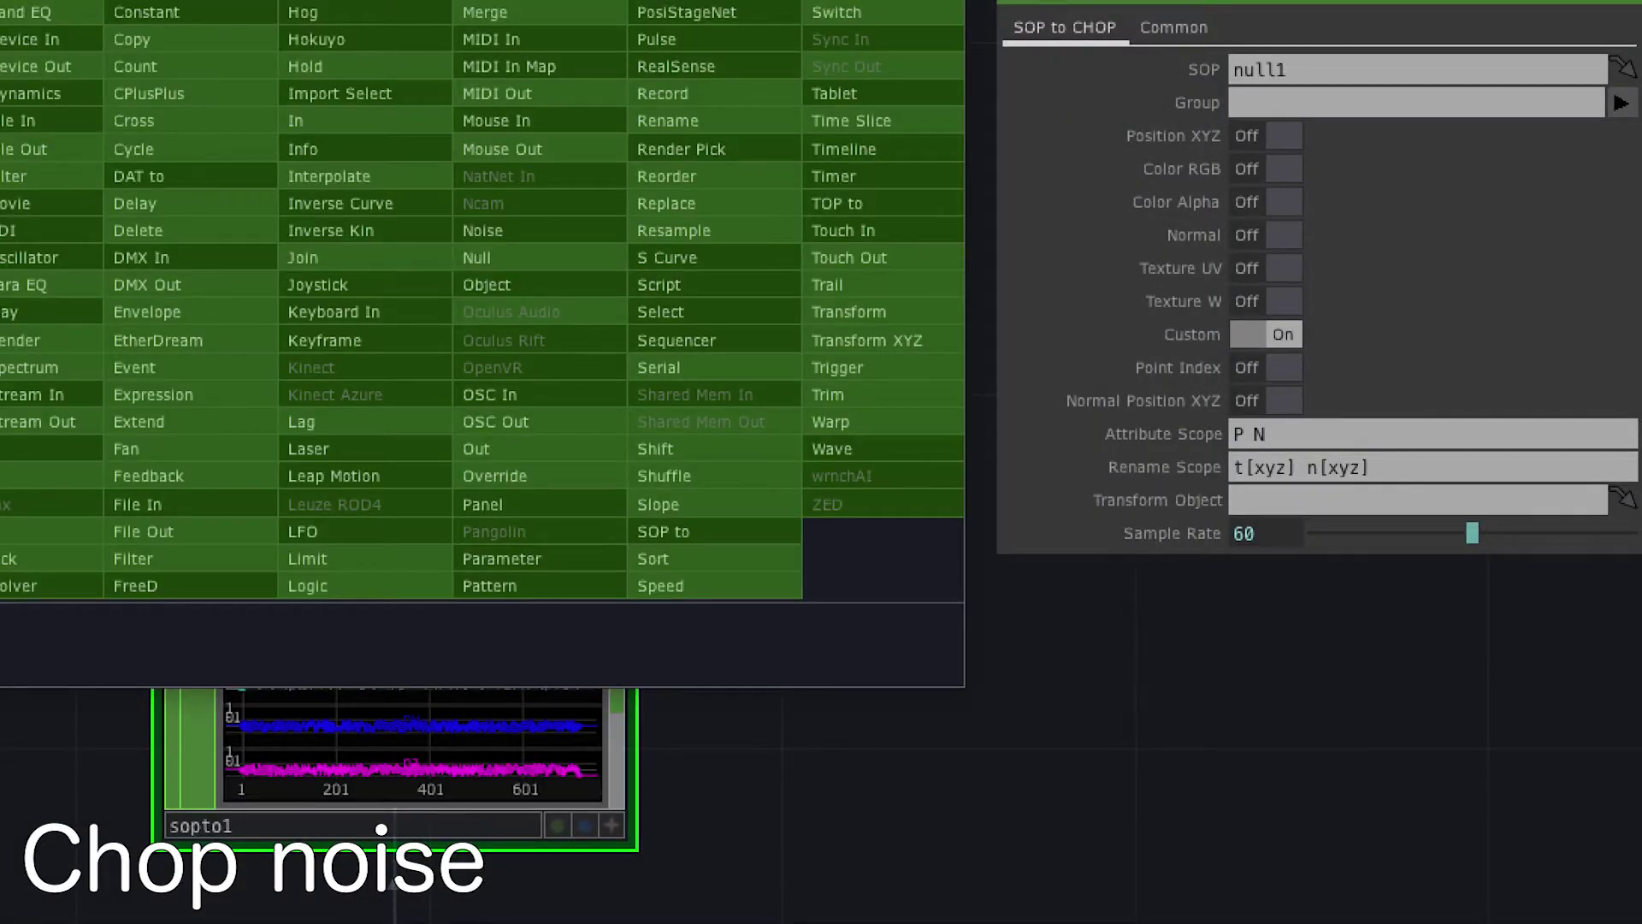
{"action": "type", "text": "n"}
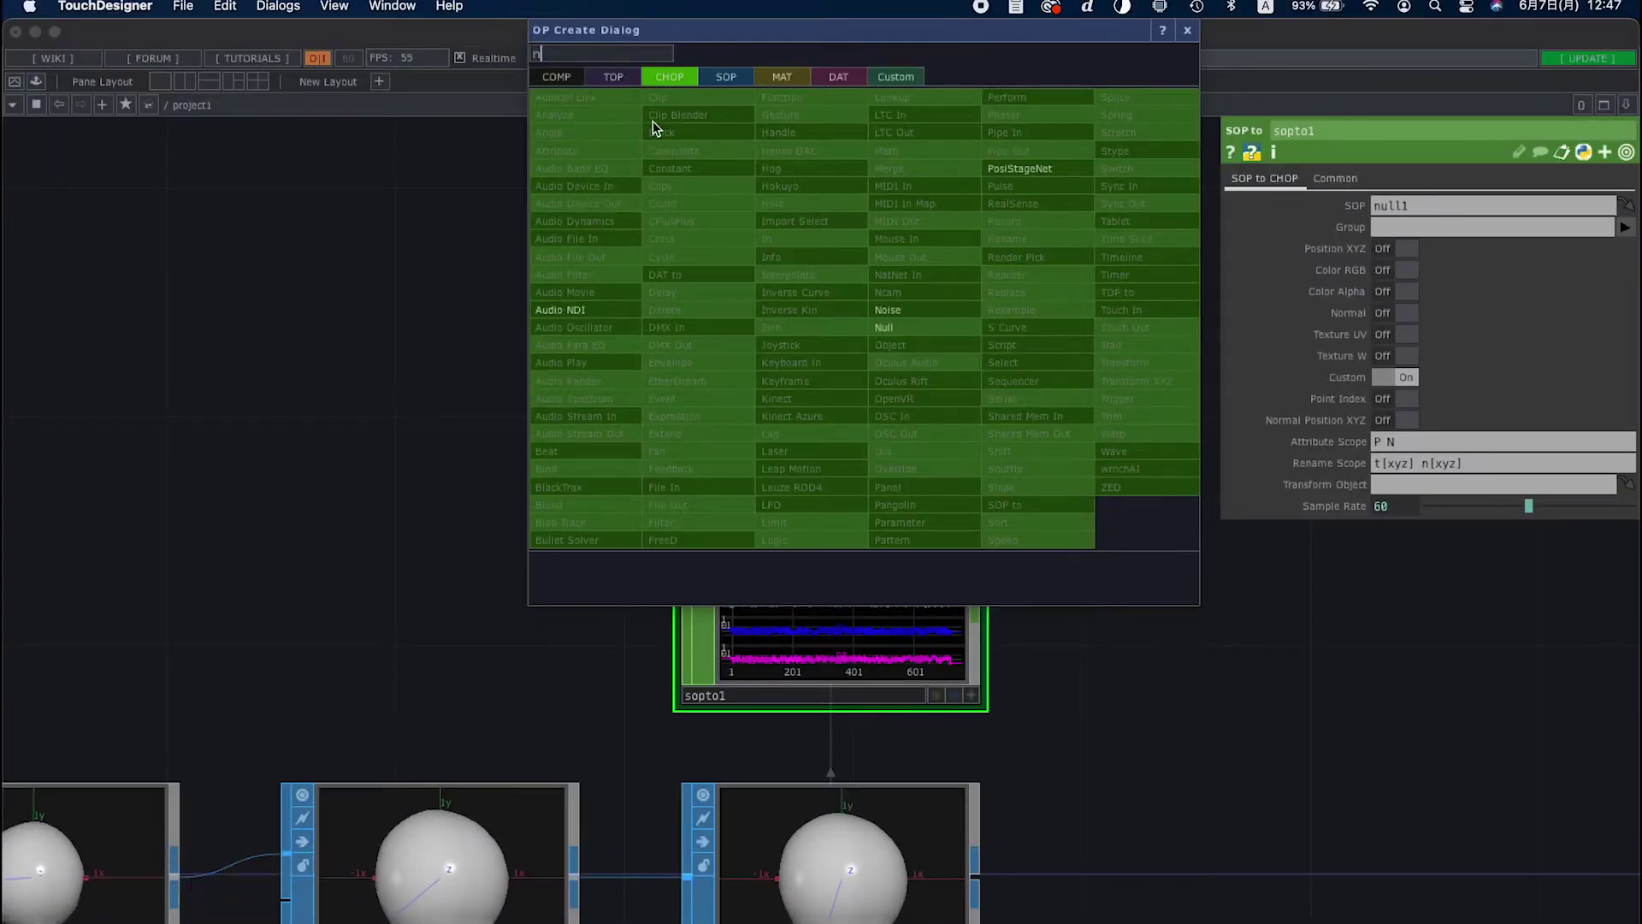
{"action": "left_click", "coordinate": [887, 309]}
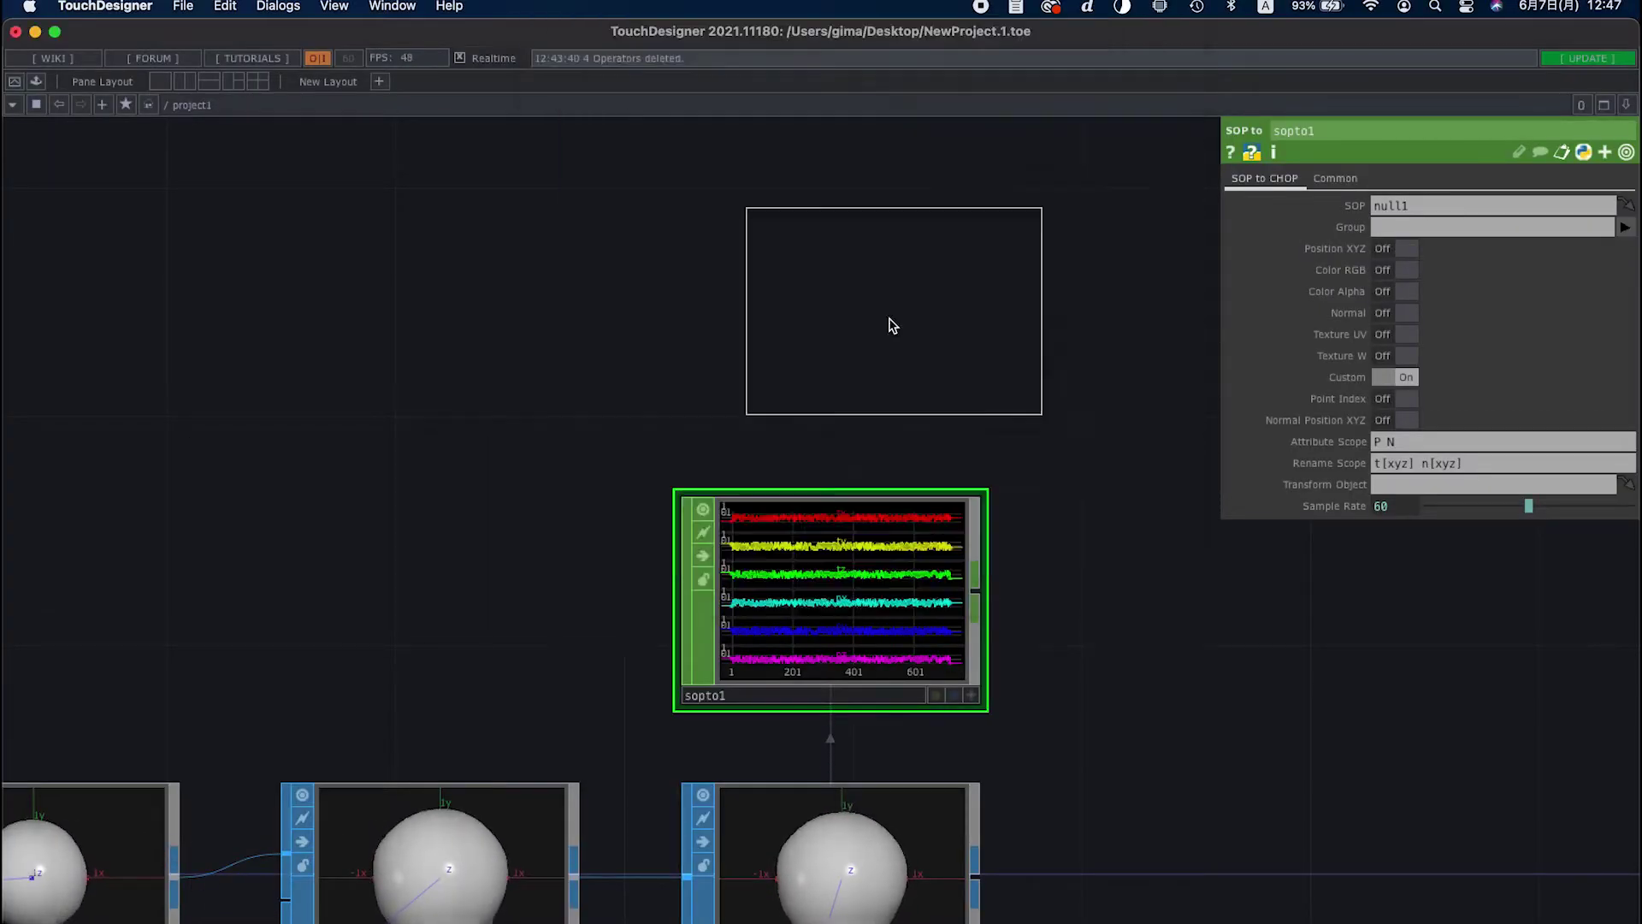
{"action": "left_click", "coordinate": [830, 314]}
{"action": "left_click", "coordinate": [1011, 432]}
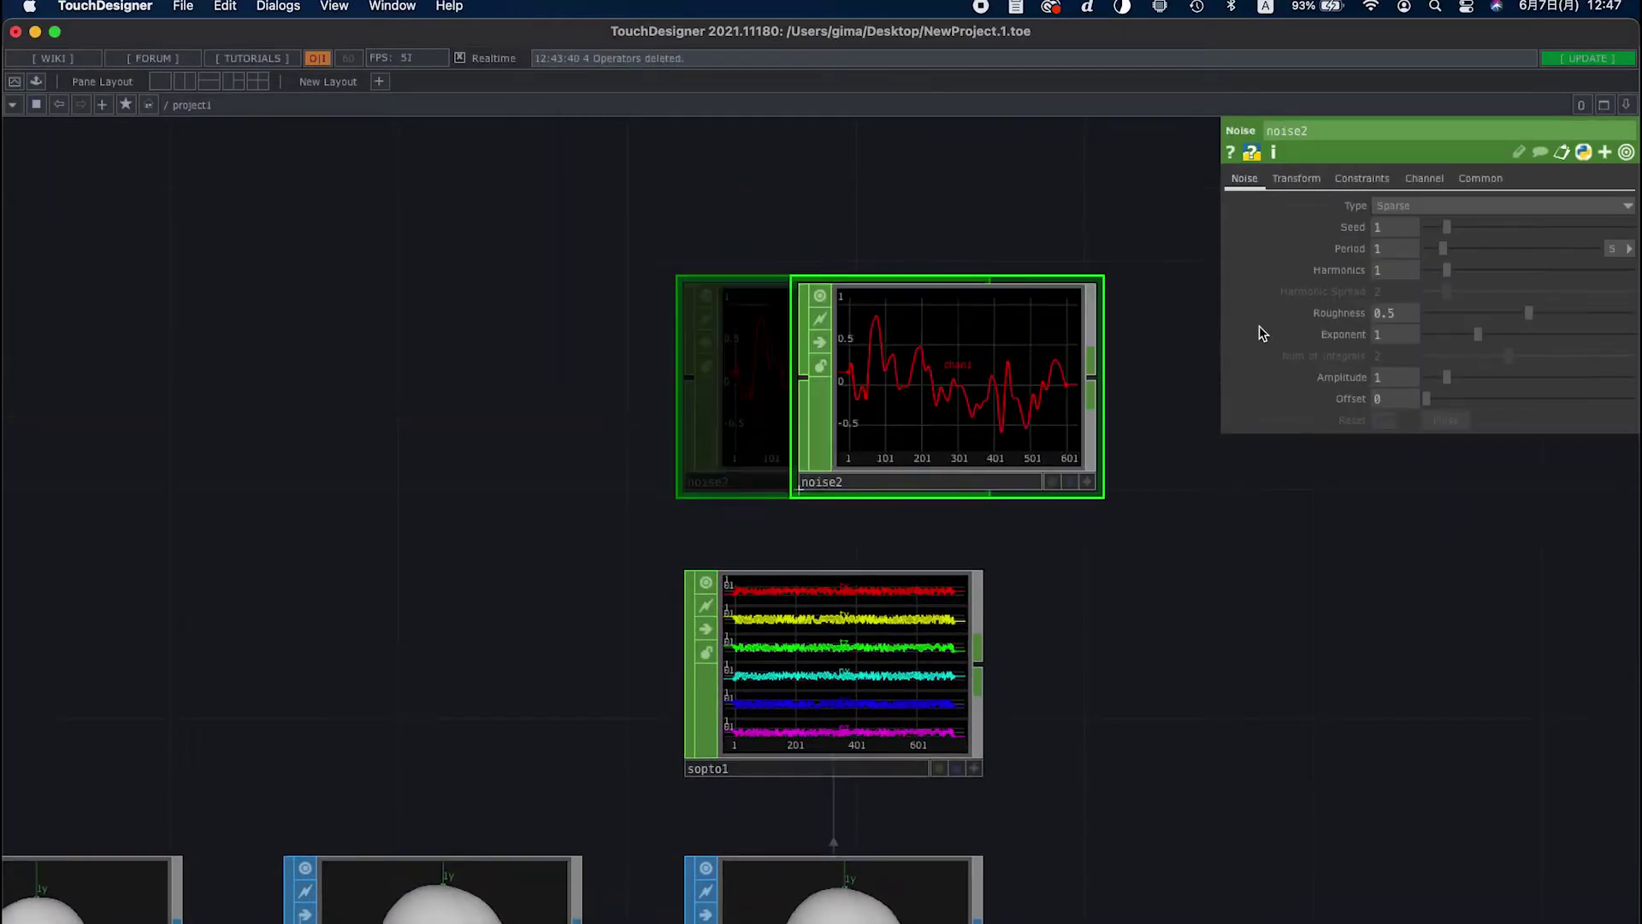
{"action": "left_click", "coordinate": [1393, 210]}
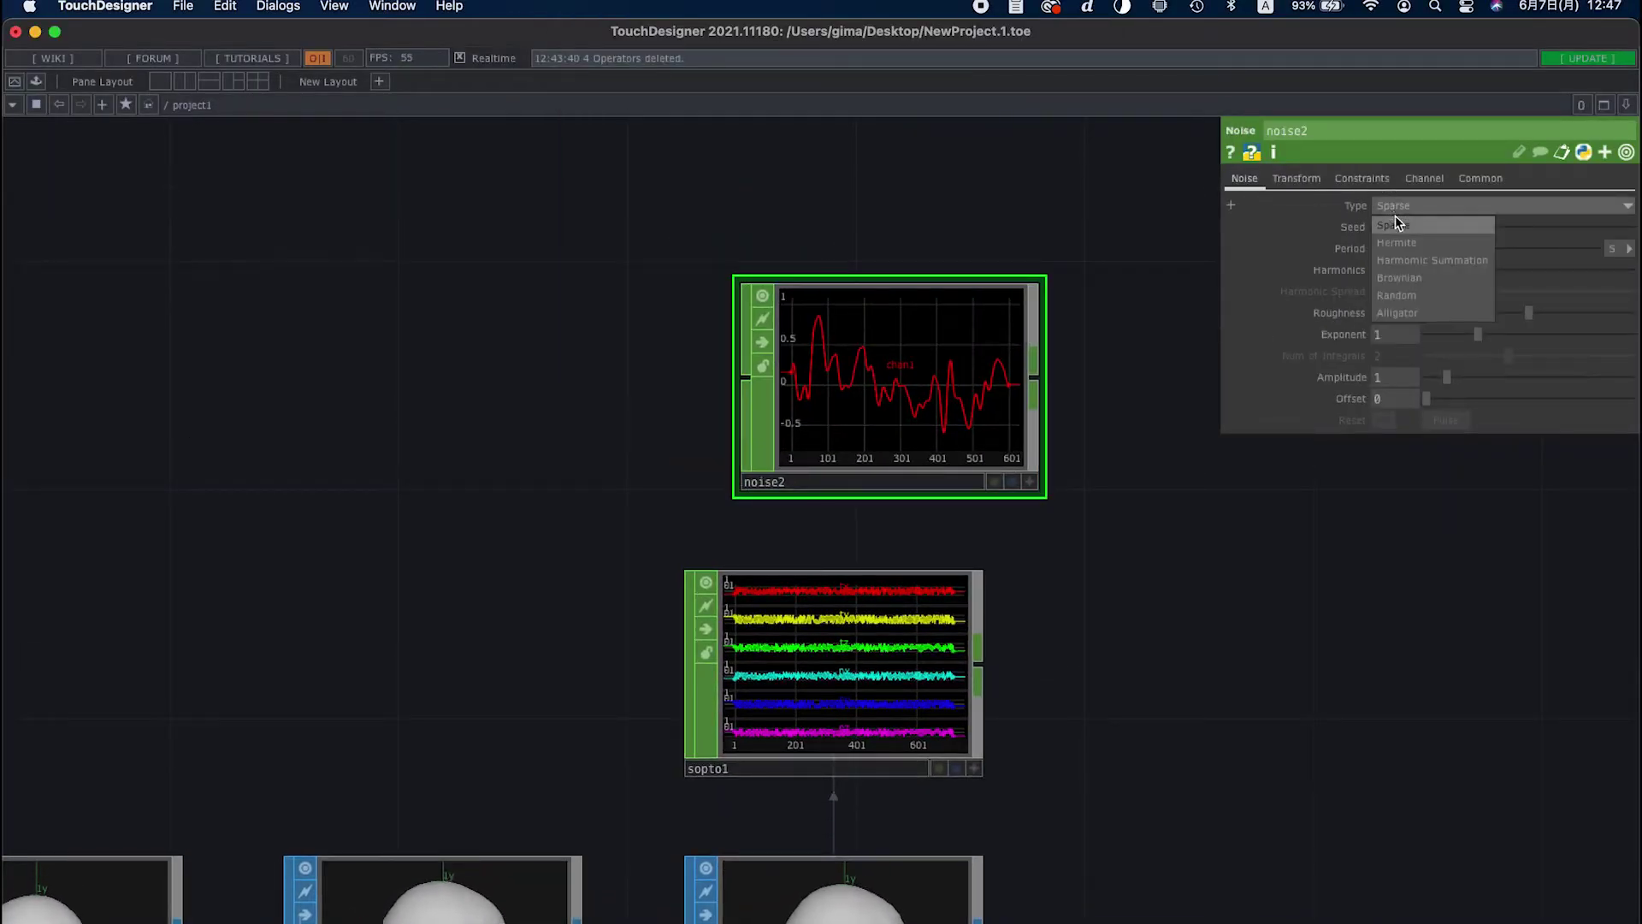
{"action": "left_click", "coordinate": [1397, 295]}
Set the Noise CHOP's channel End, in samples, to the expression op("null1").numPoints and check it against null1's point count
{"action": "scroll", "coordinate": [1052, 620], "scroll_direction": "down", "scroll_amount": 5}
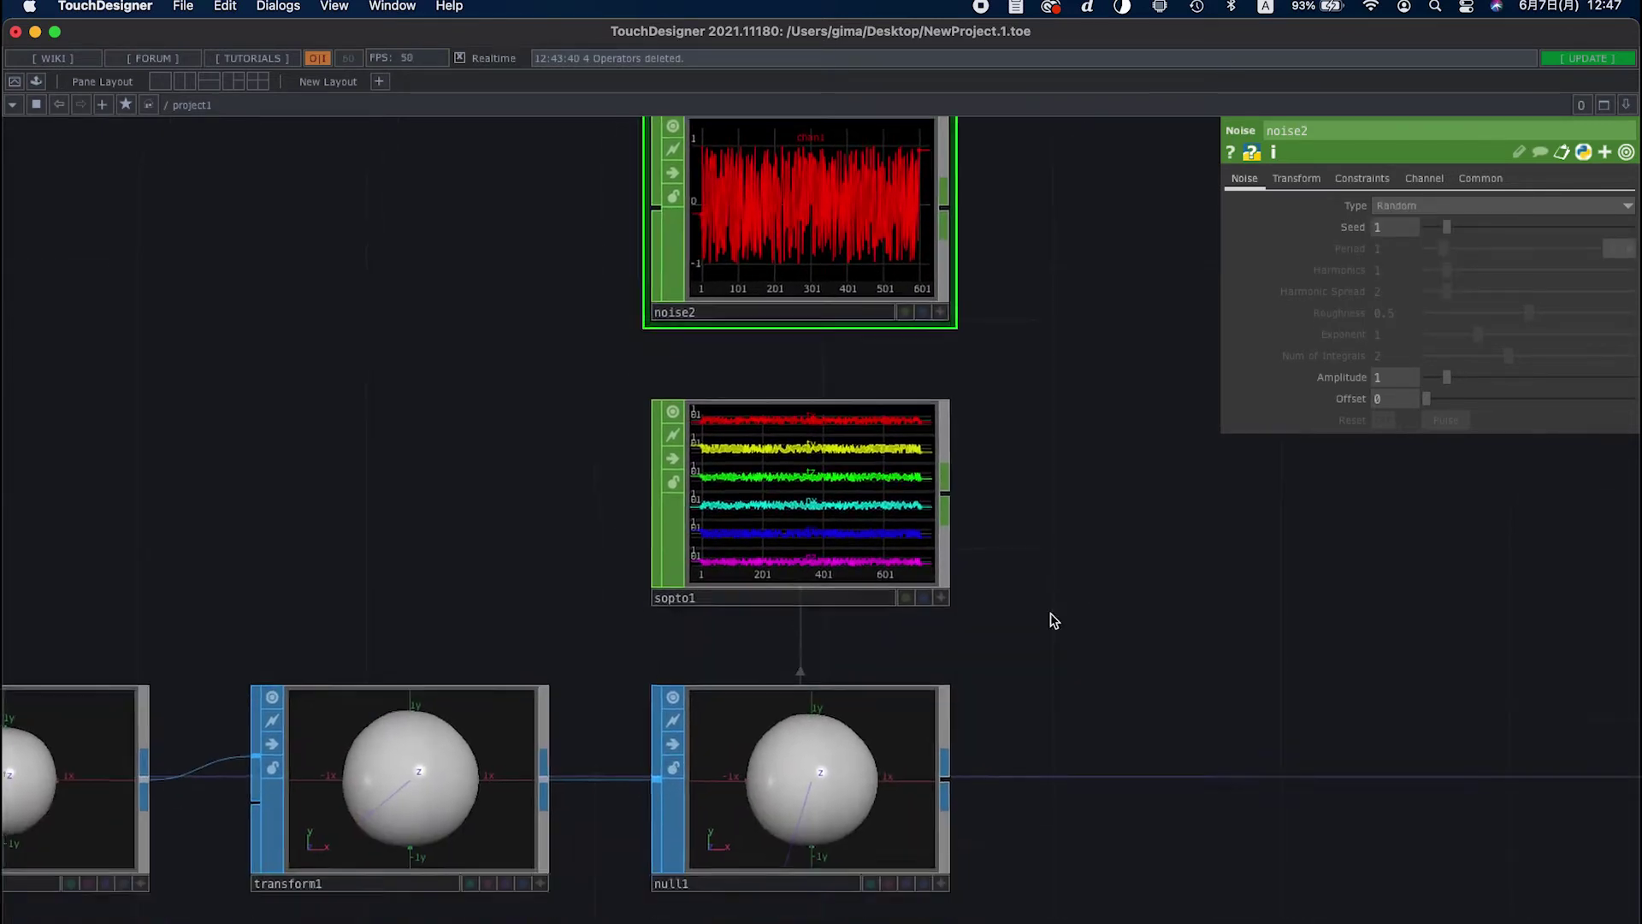
{"action": "middle_click", "coordinate": [907, 700]}
{"action": "scroll", "coordinate": [1059, 542], "scroll_direction": "up", "scroll_amount": 4}
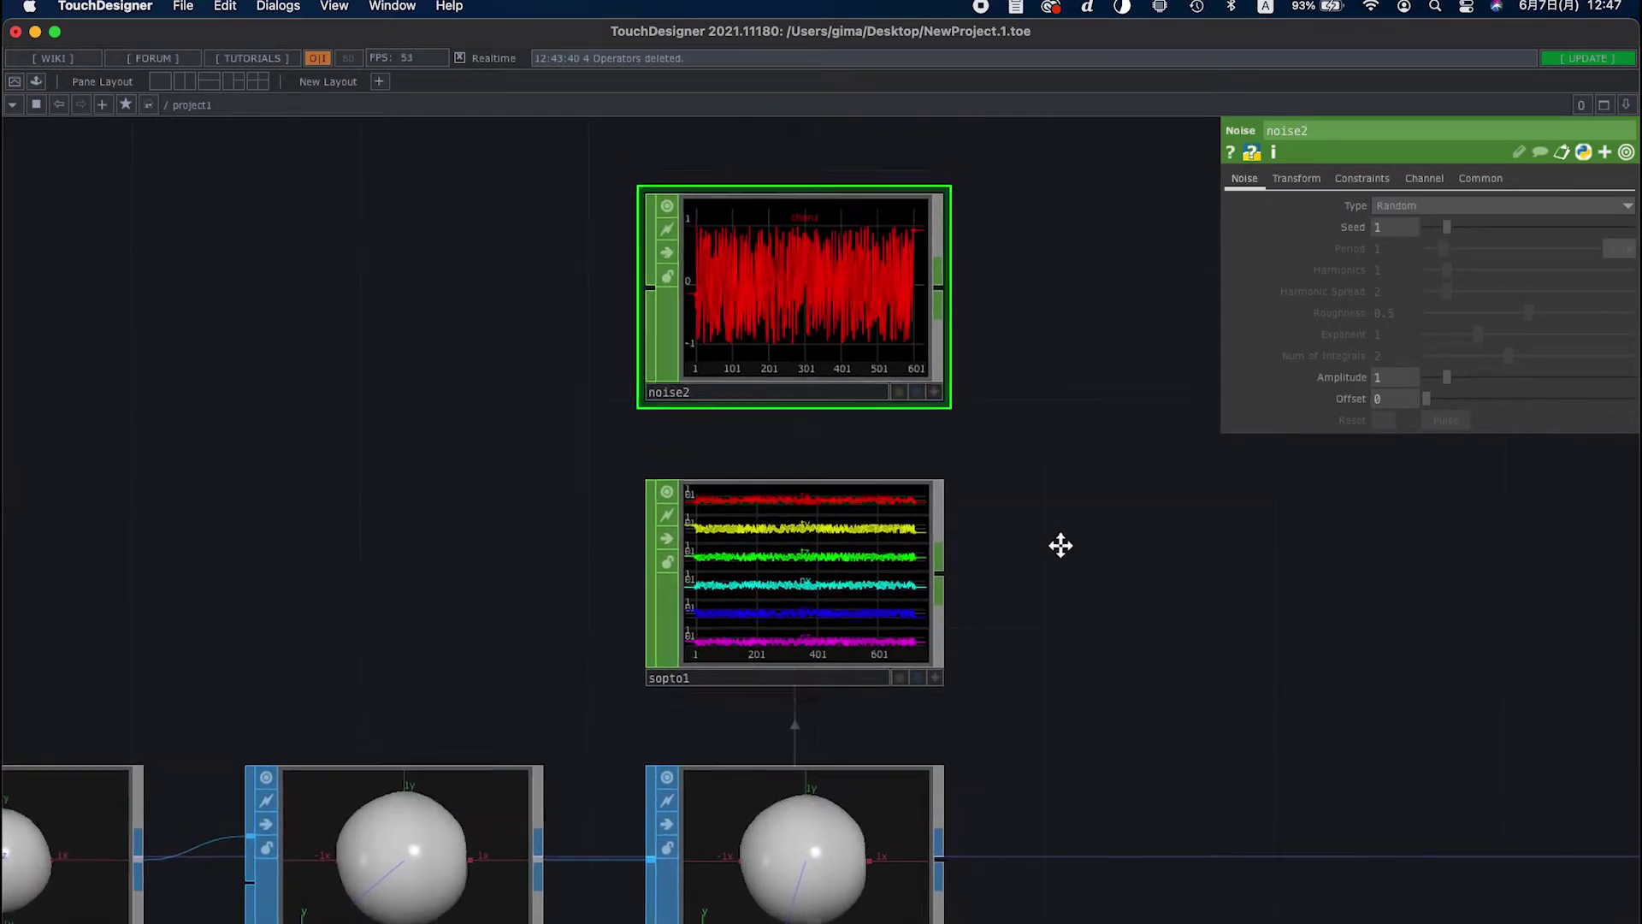
{"action": "left_click", "coordinate": [1424, 178]}
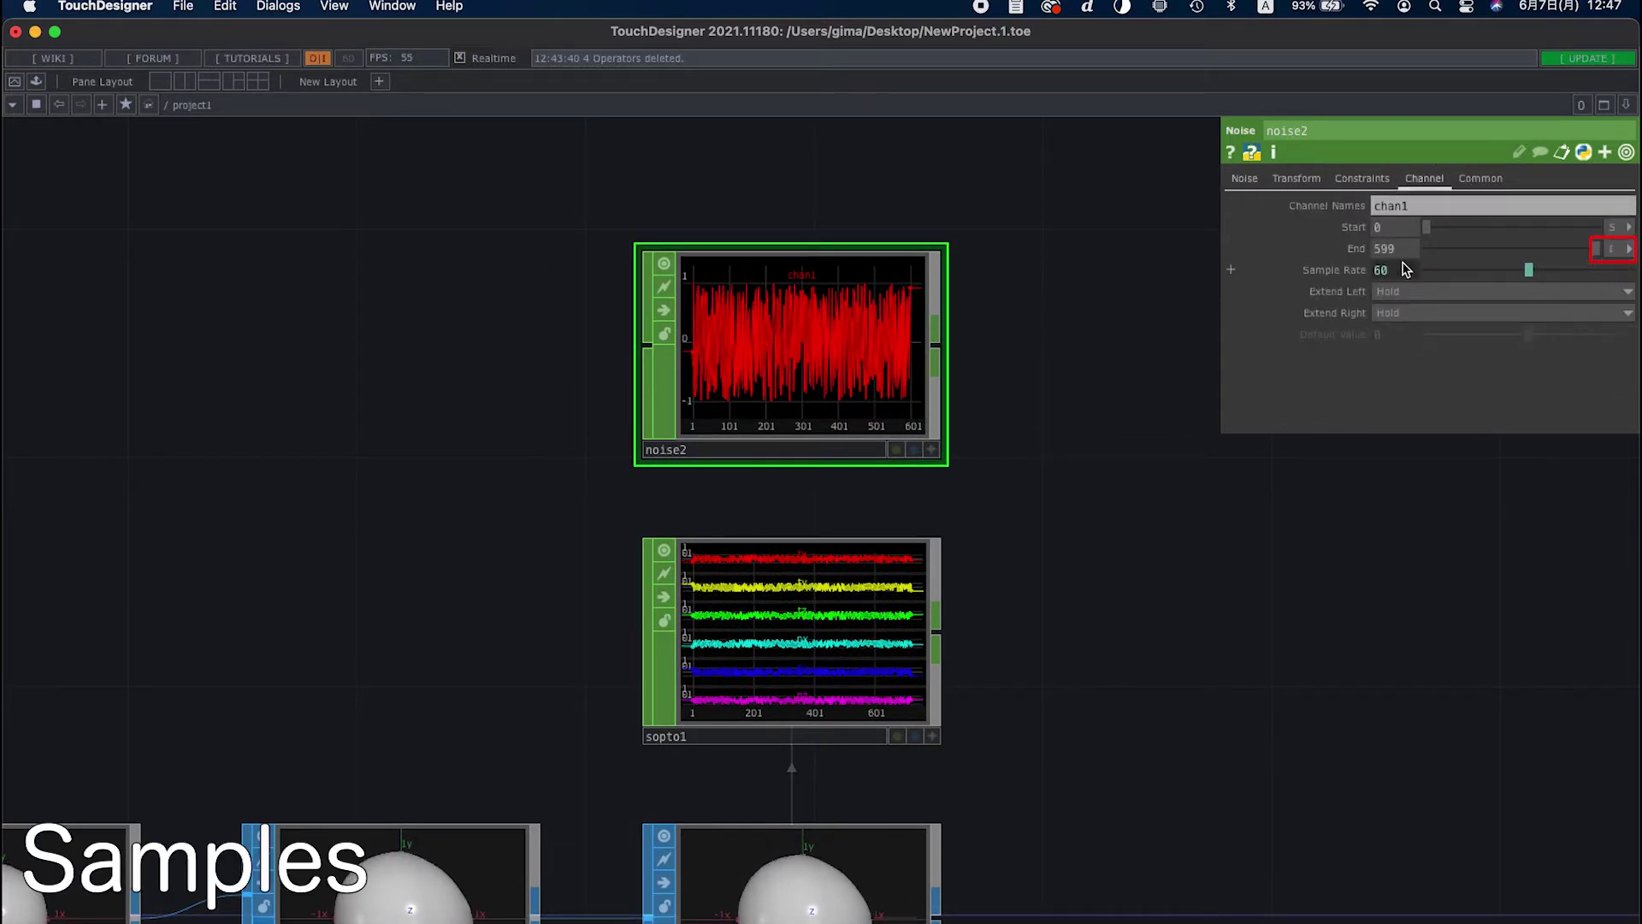
{"action": "left_click", "coordinate": [1233, 249]}
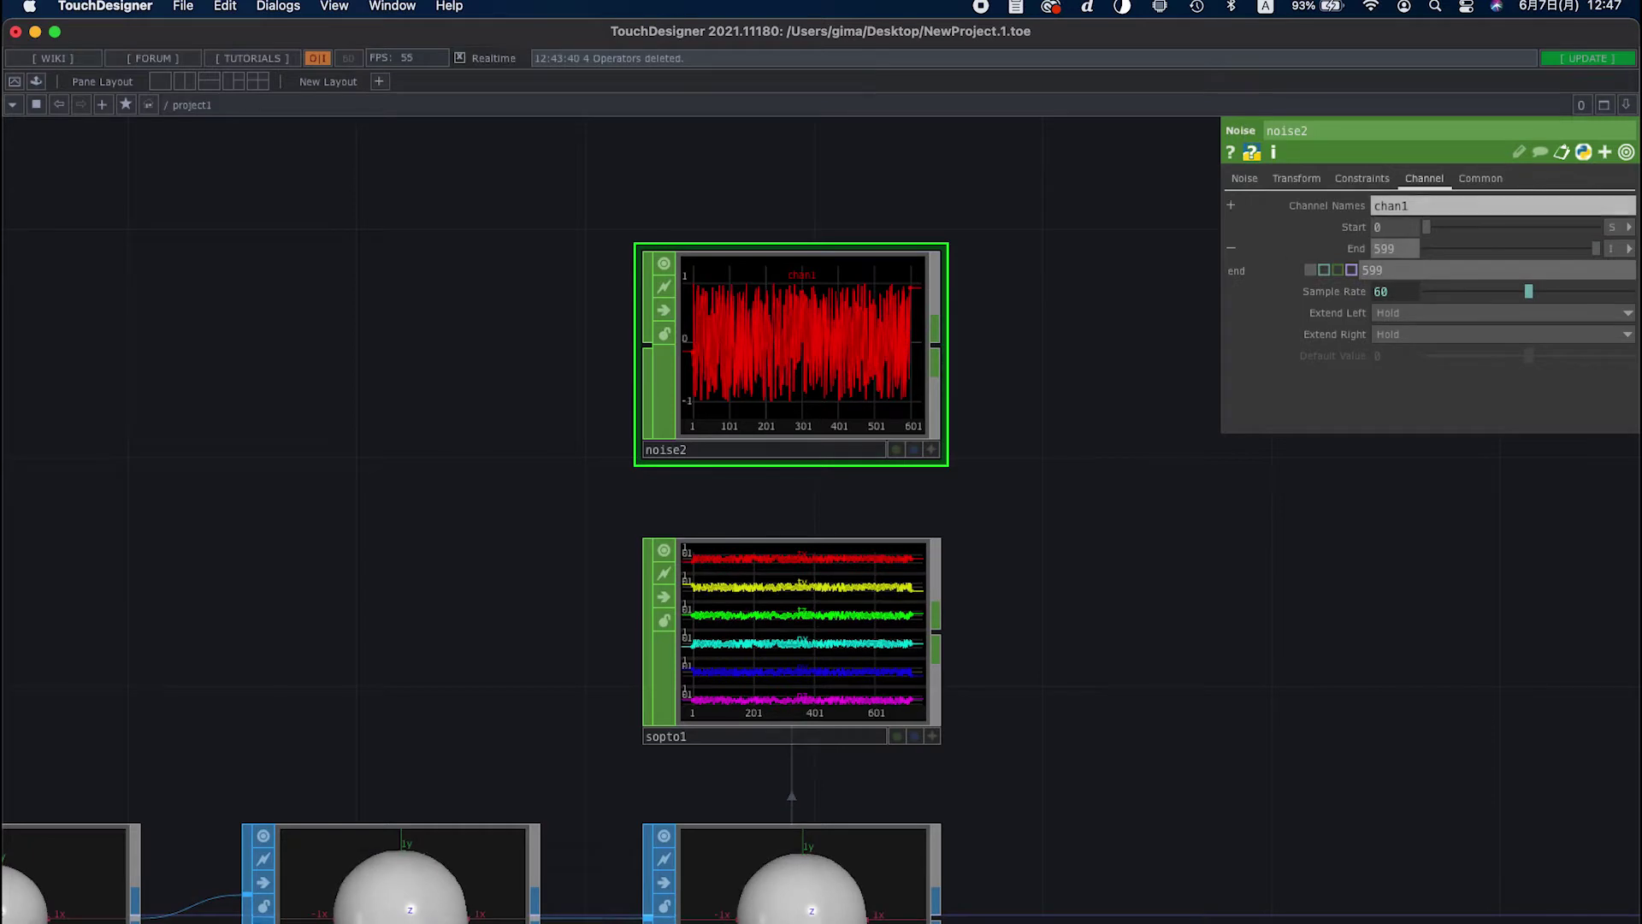
{"action": "left_click", "coordinate": [1384, 269]}
{"action": "key", "text": "BackSpace"}
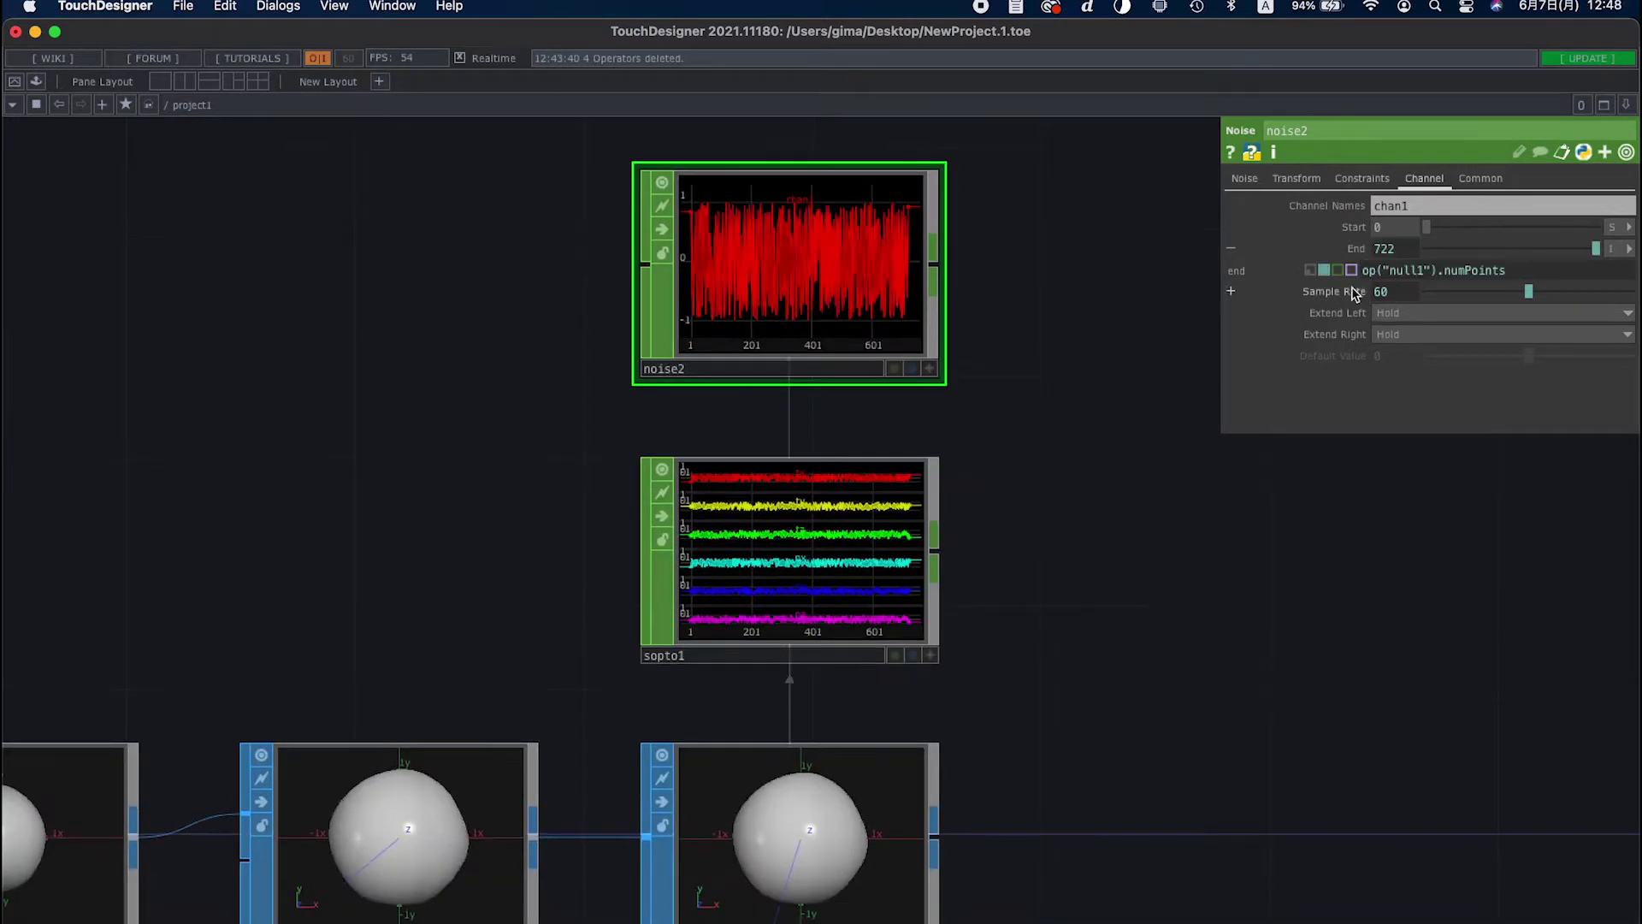
{"action": "left_click_drag", "start_coordinate": [1127, 488], "coordinate": [1126, 412]}
{"action": "middle_click", "coordinate": [892, 695]}
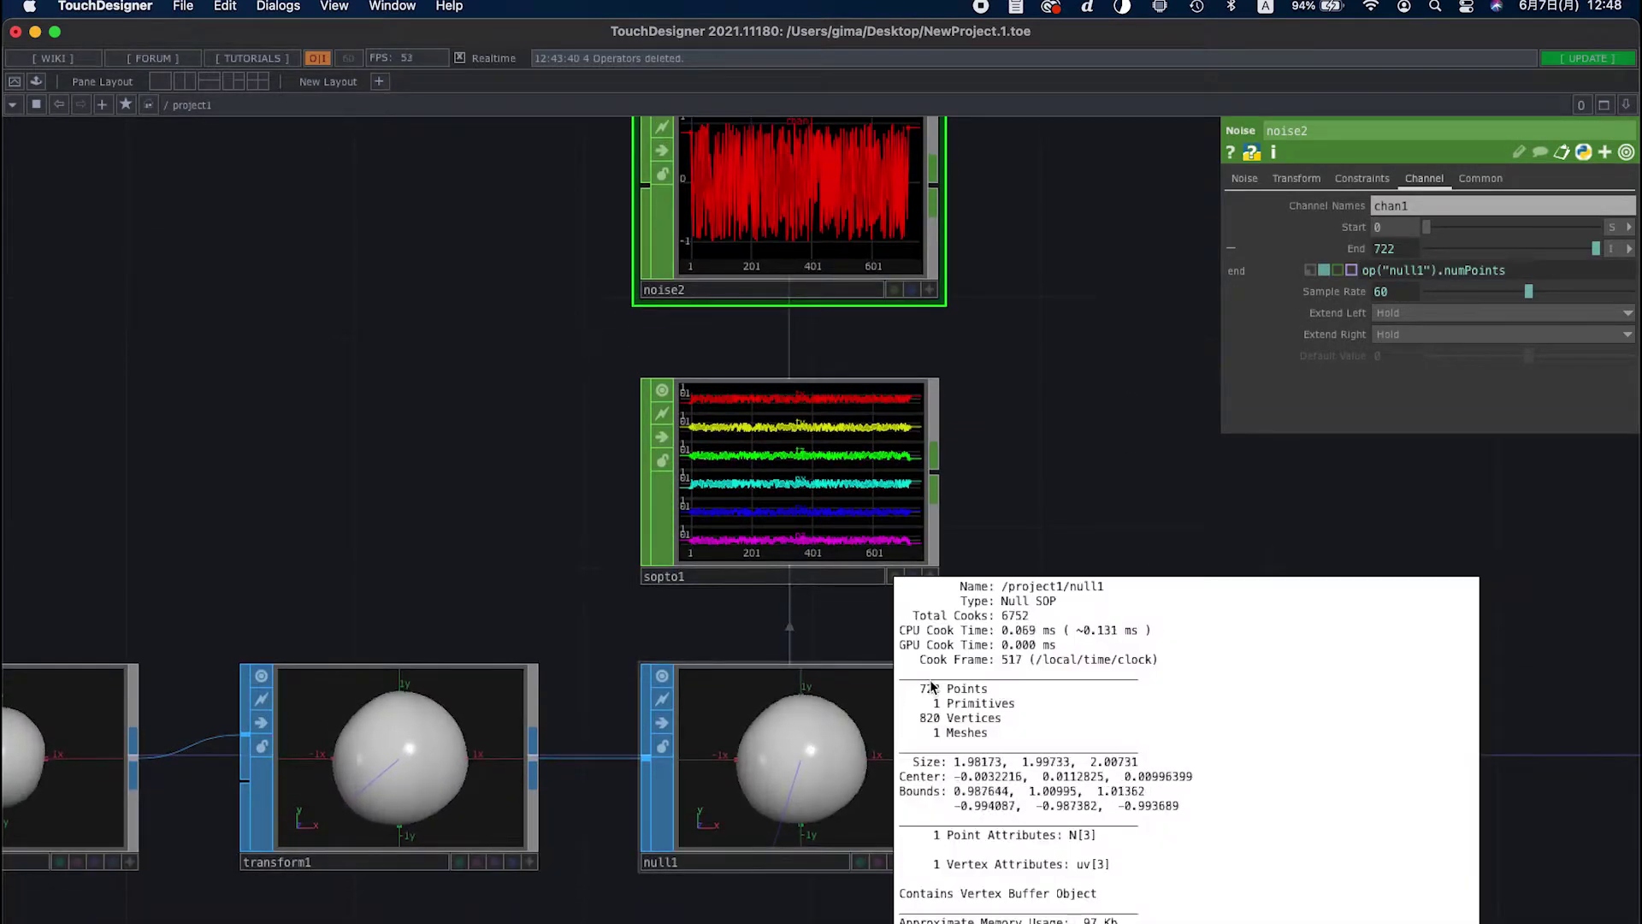
Replace the Noise CHOP's channel names with r g b
{"action": "left_click", "coordinate": [730, 346]}
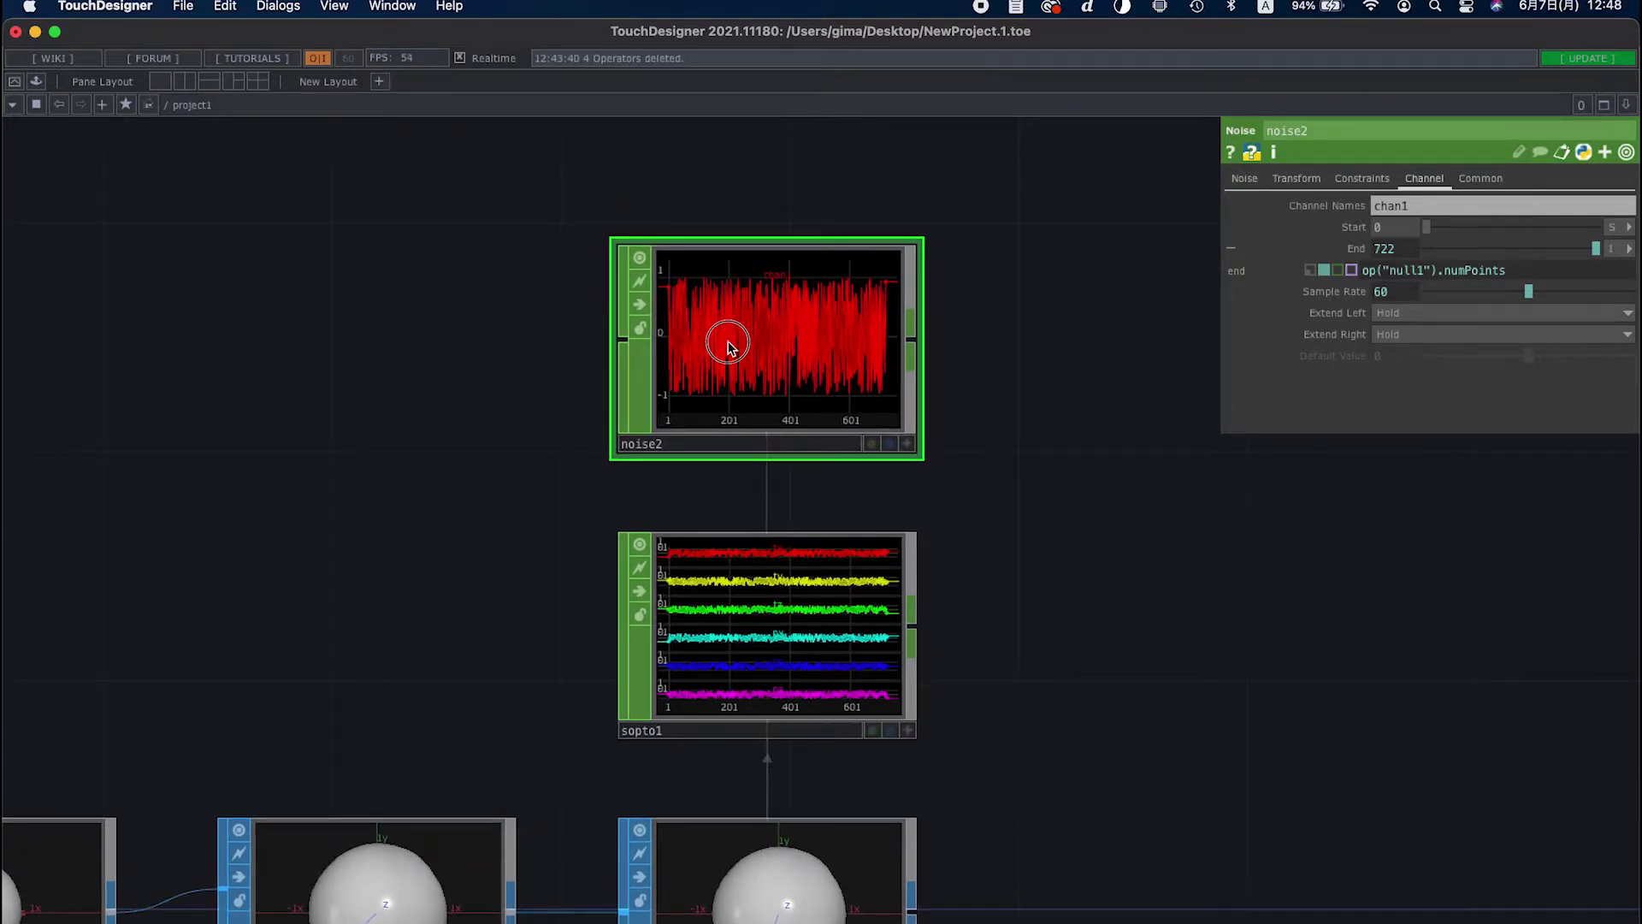
{"action": "scroll", "coordinate": [729, 346], "scroll_direction": "up", "scroll_amount": 3}
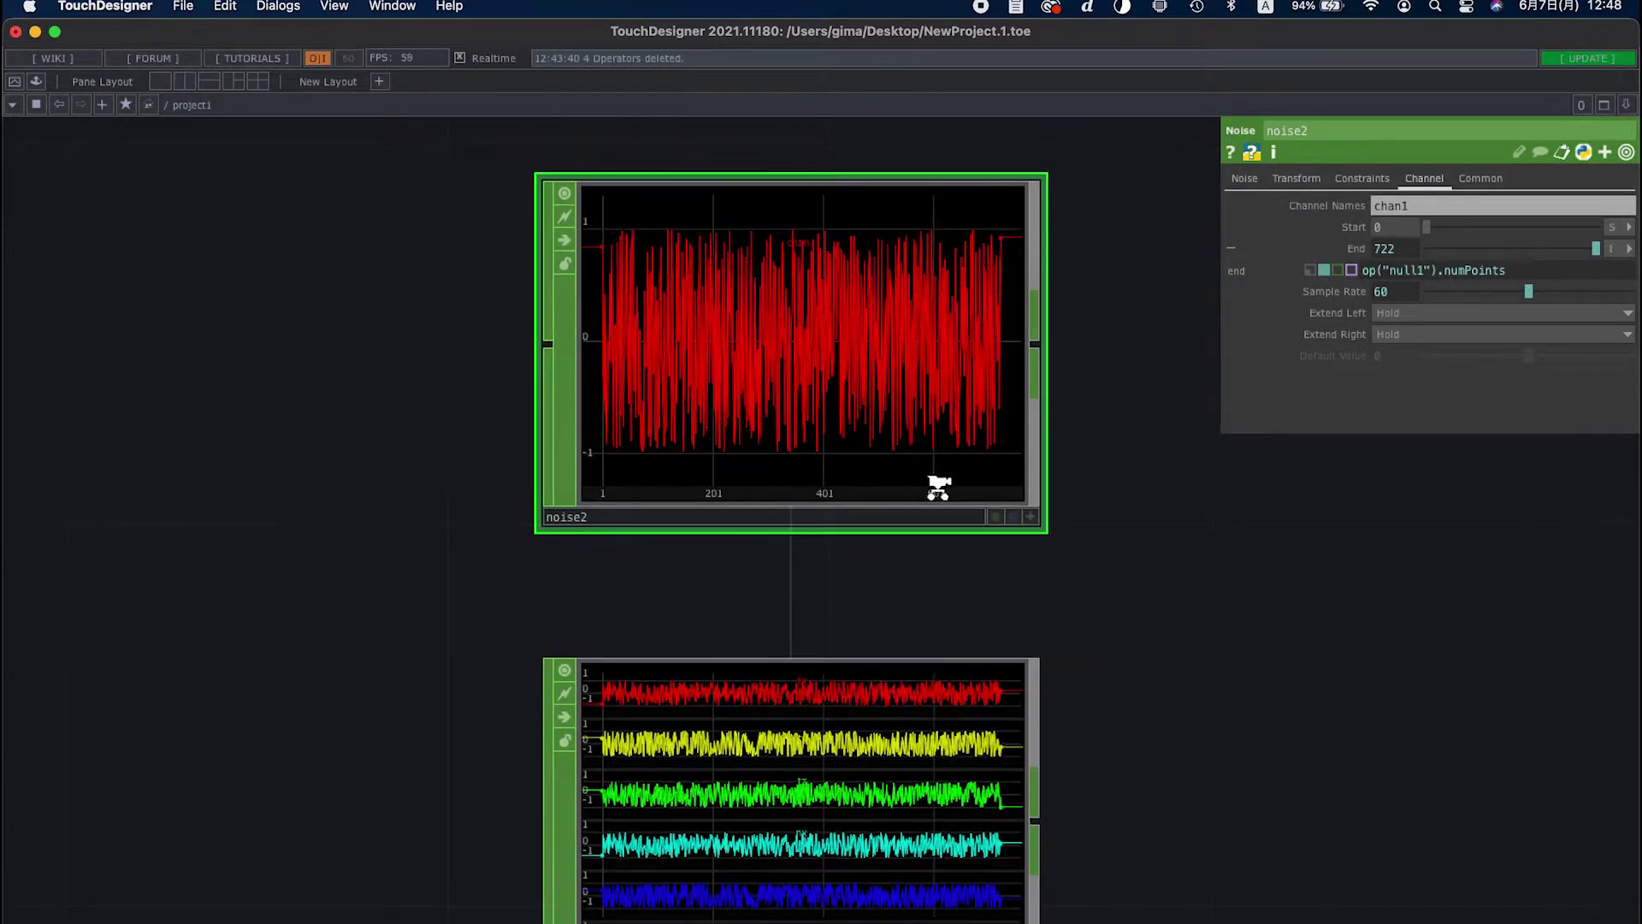
{"action": "scroll", "coordinate": [938, 487], "scroll_direction": "down", "scroll_amount": 3}
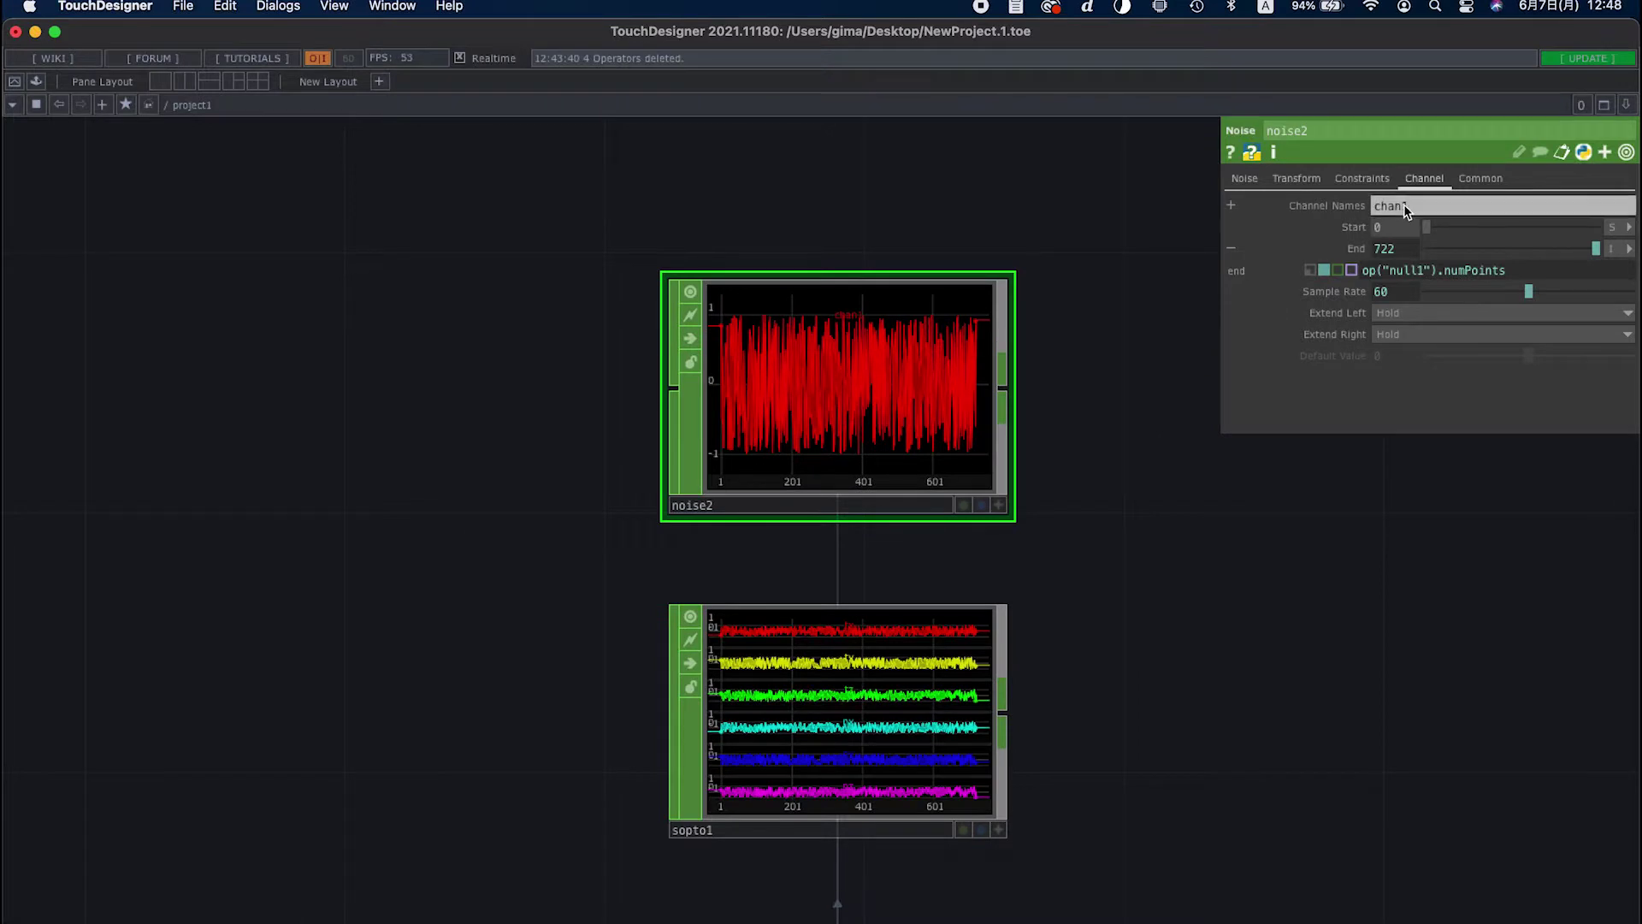
{"action": "left_click", "coordinate": [1404, 207]}
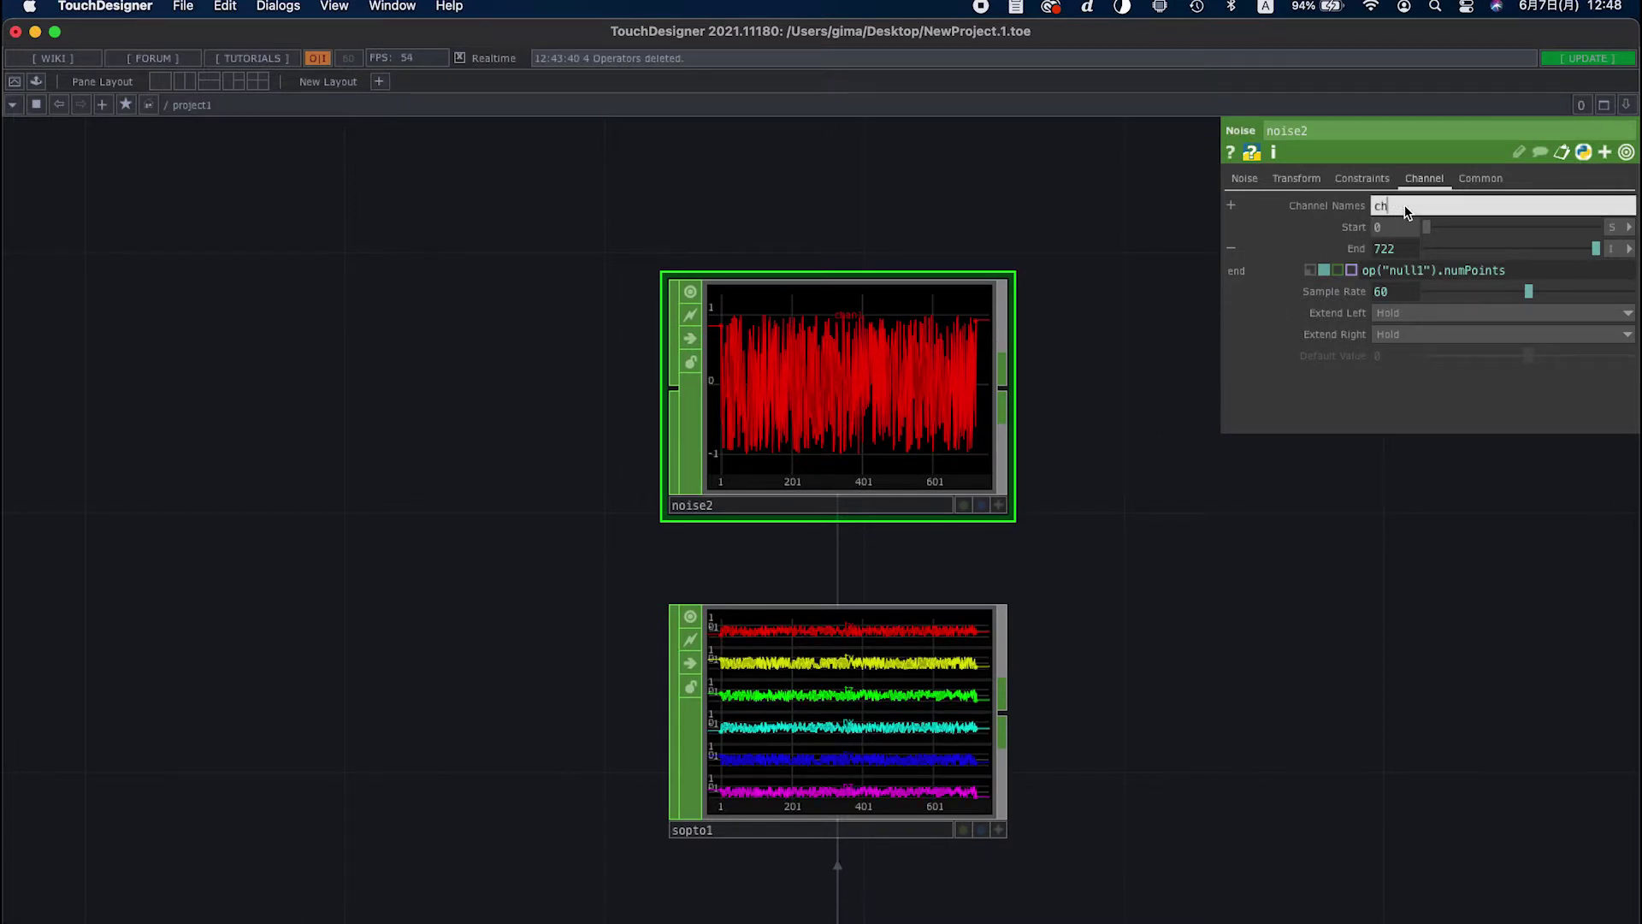
{"action": "type", "text": "r g b"}
{"action": "key", "text": "Return"}
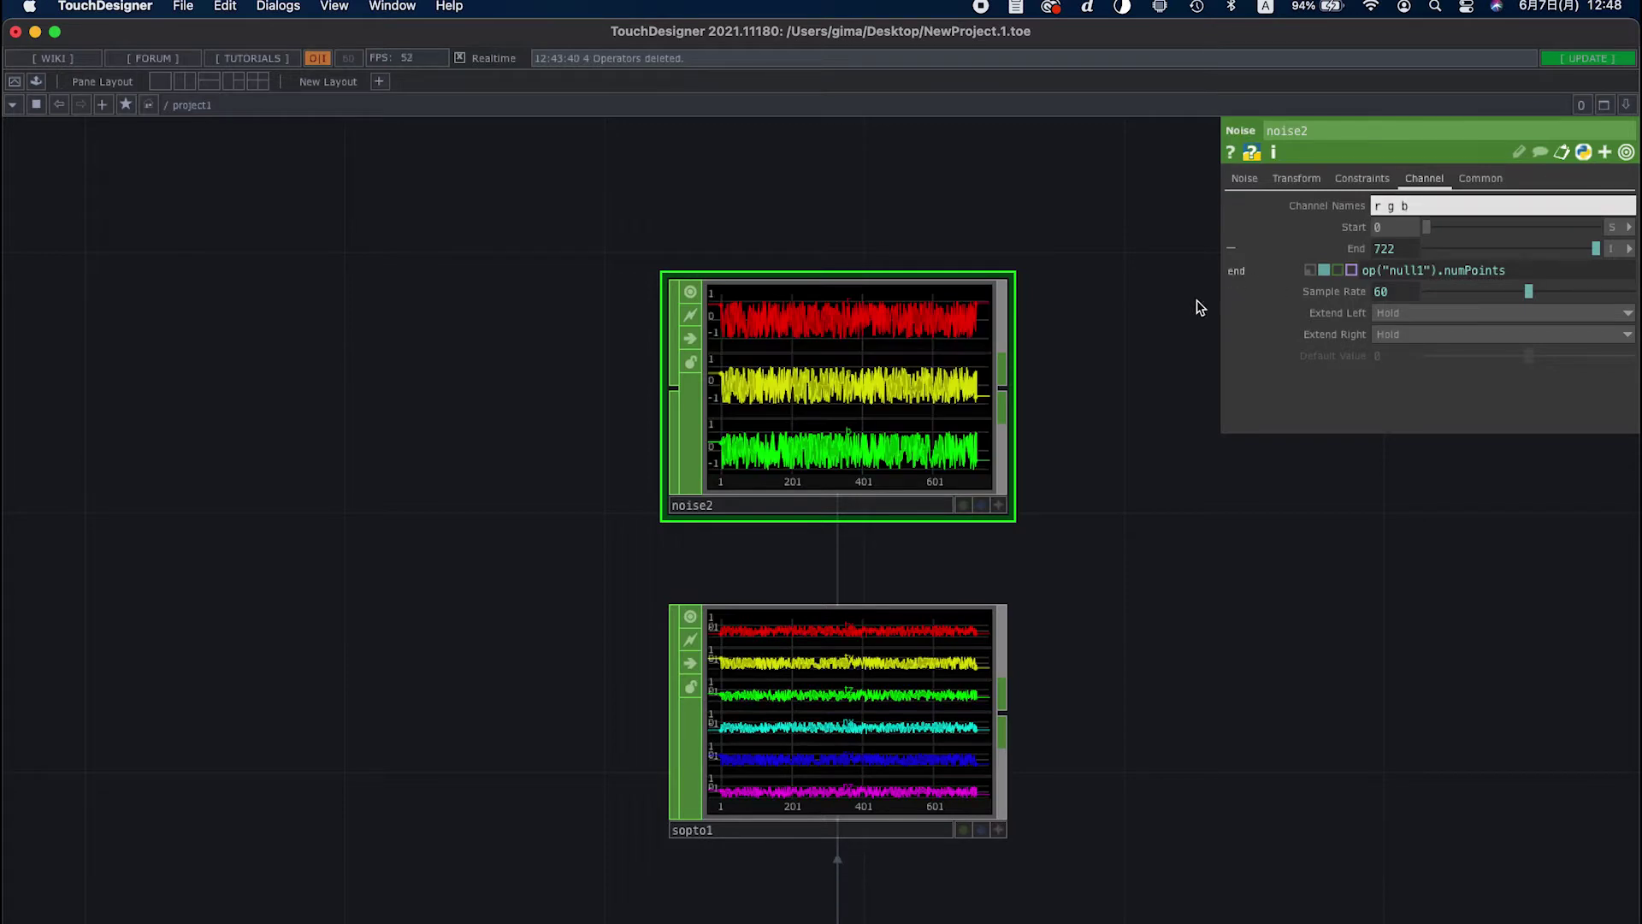
Duplicate the noise2 CHOP and place the copy directly above the original
{"action": "left_click_drag", "start_coordinate": [1096, 367], "coordinate": [1055, 466]}
{"action": "key", "text": "ctrl+v"}
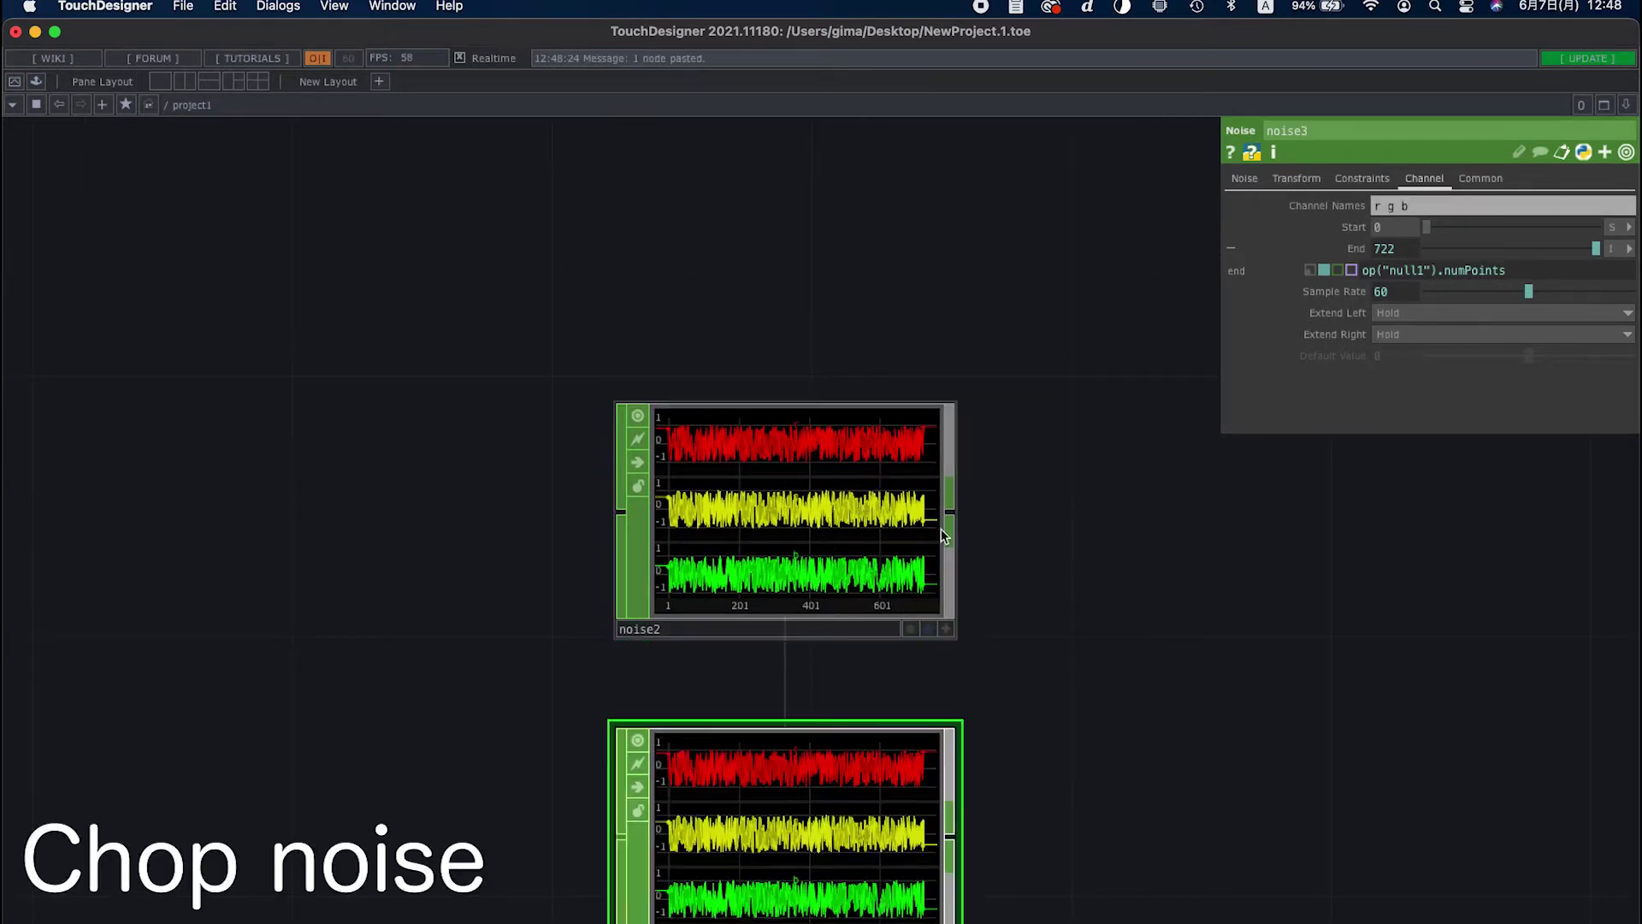
{"action": "left_click_drag", "start_coordinate": [864, 829], "coordinate": [854, 308]}
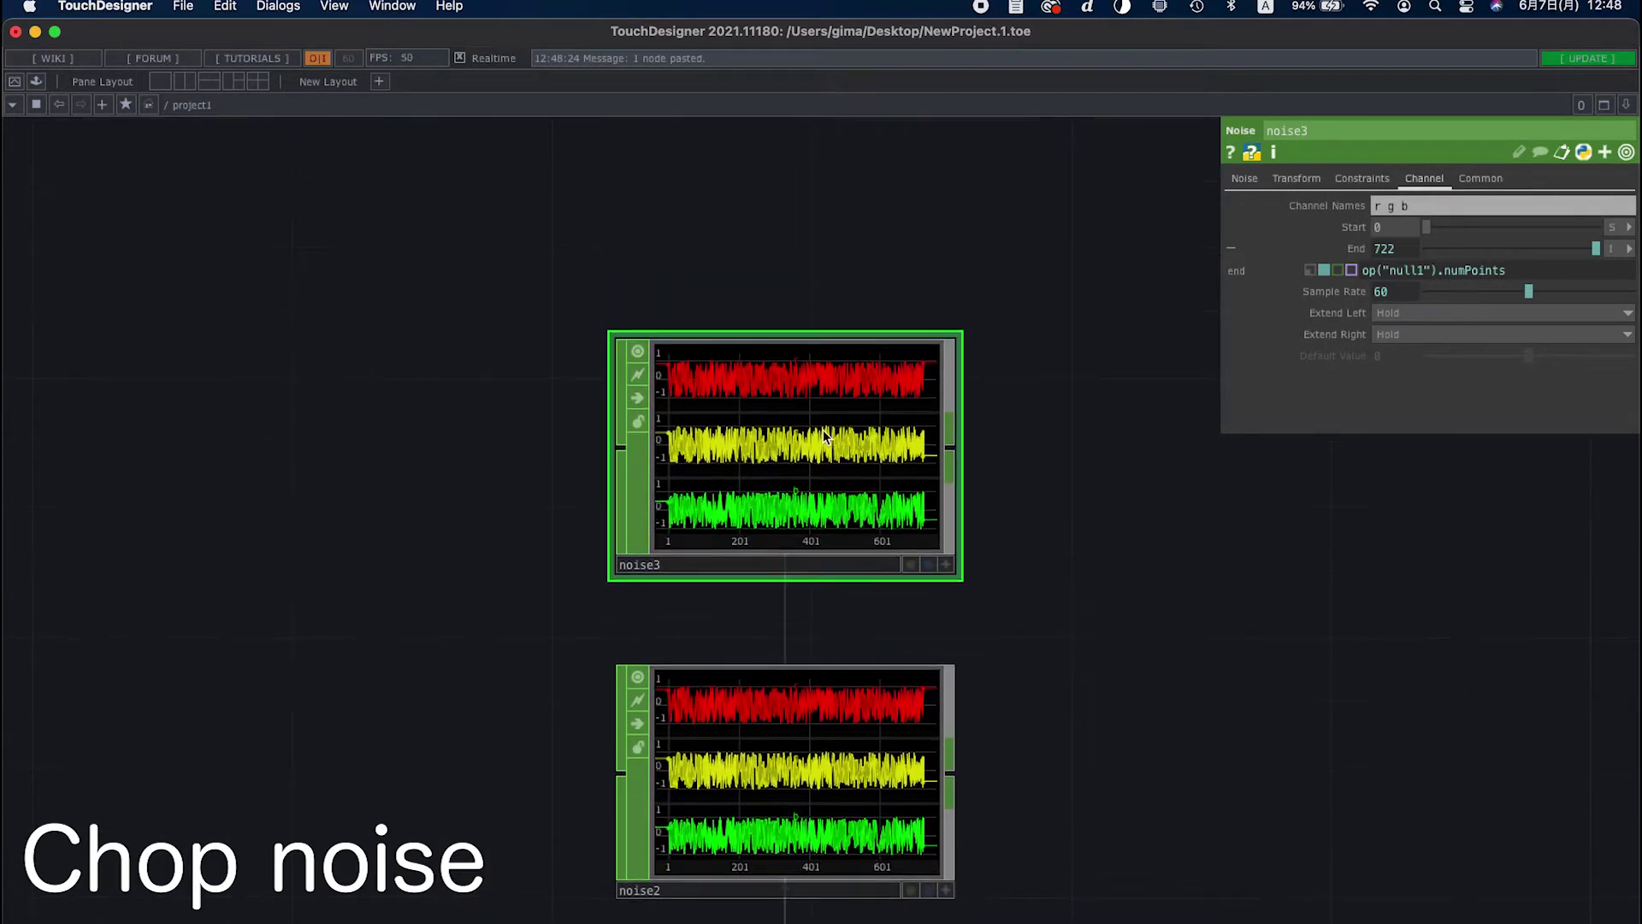
Replace the noise3 CHOP's channel names with the single channel s
{"action": "left_click", "coordinate": [1244, 178]}
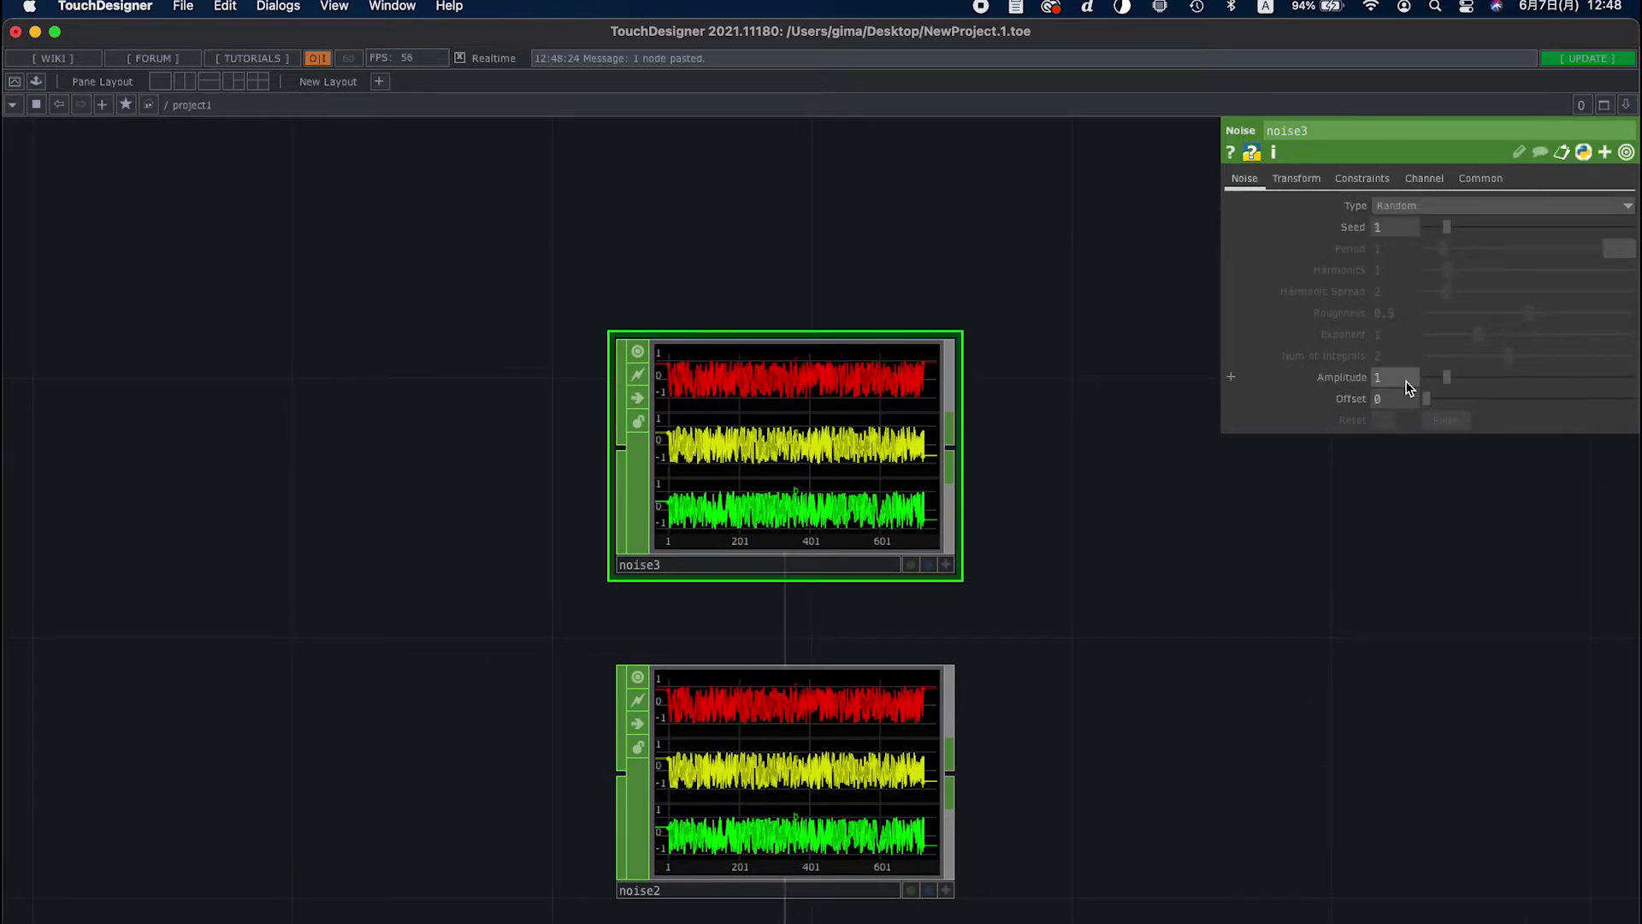
{"action": "left_click", "coordinate": [1422, 178]}
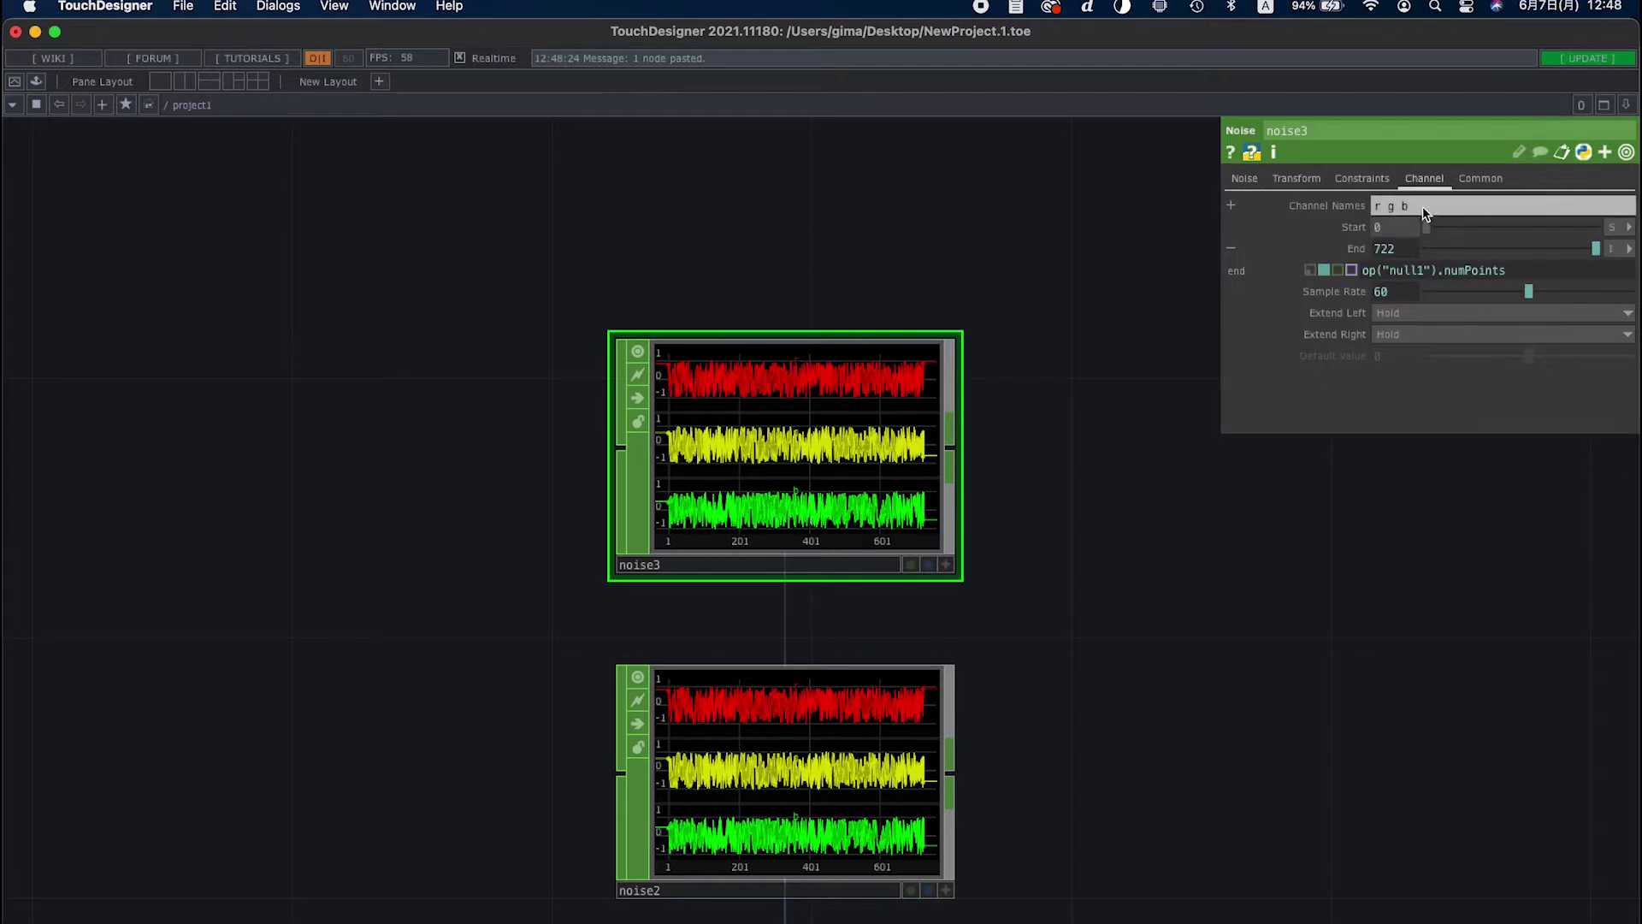
{"action": "left_click", "coordinate": [1417, 205]}
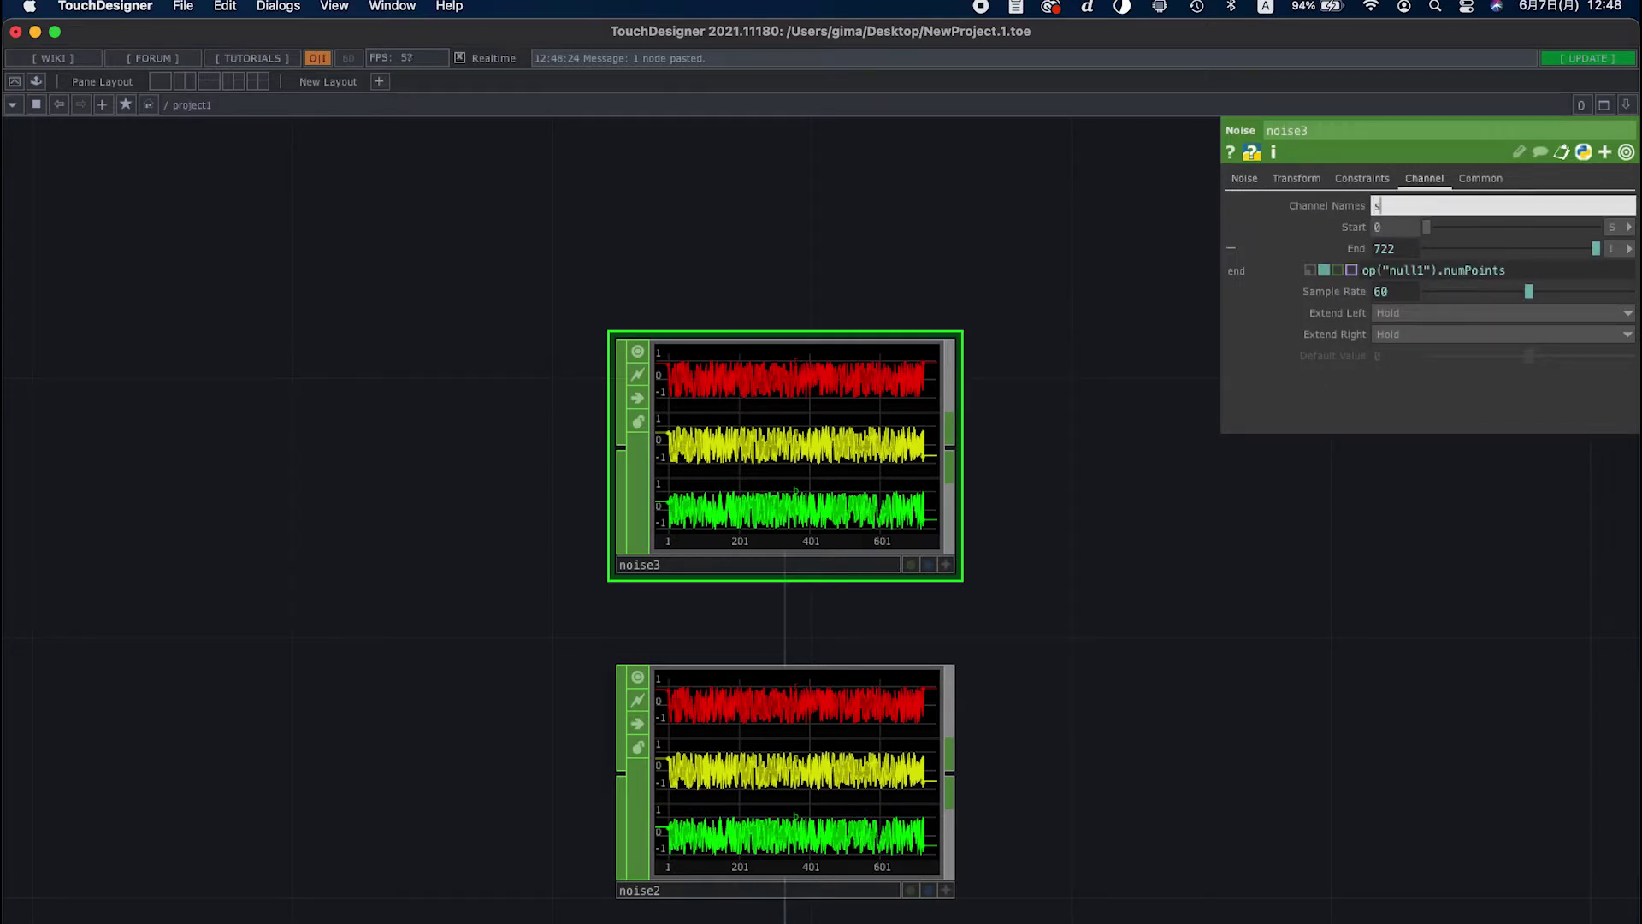
{"action": "key", "text": "Return"}
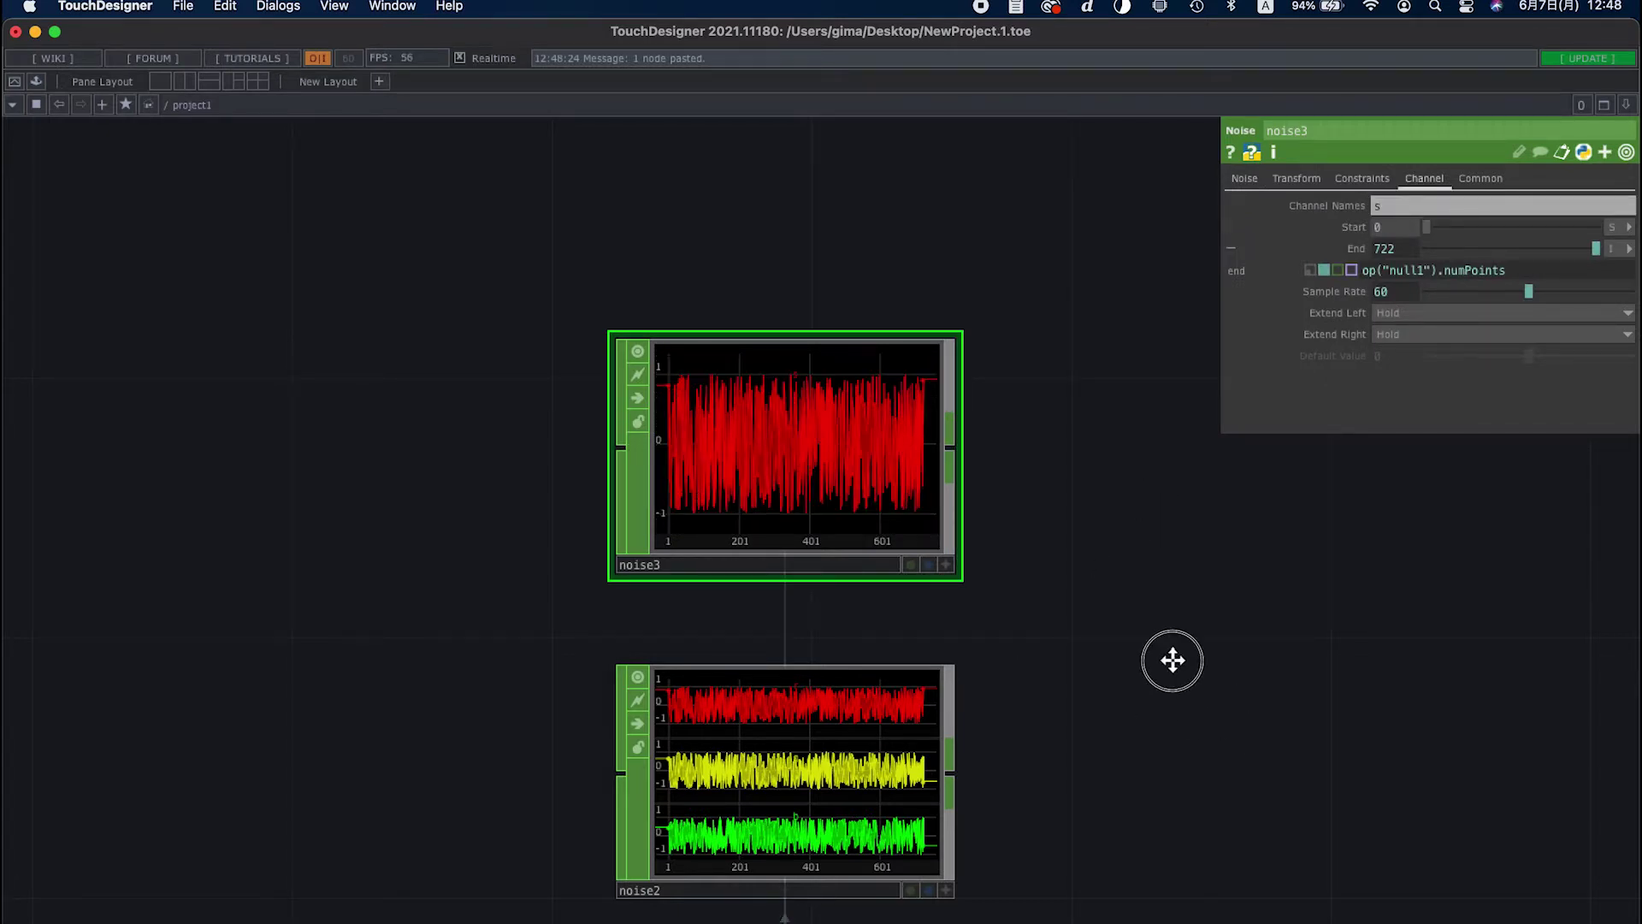
Add a Merge CHOP in the empty network area beside the noise2 CHOP
{"action": "scroll", "coordinate": [960, 550], "scroll_direction": "down", "scroll_amount": 5}
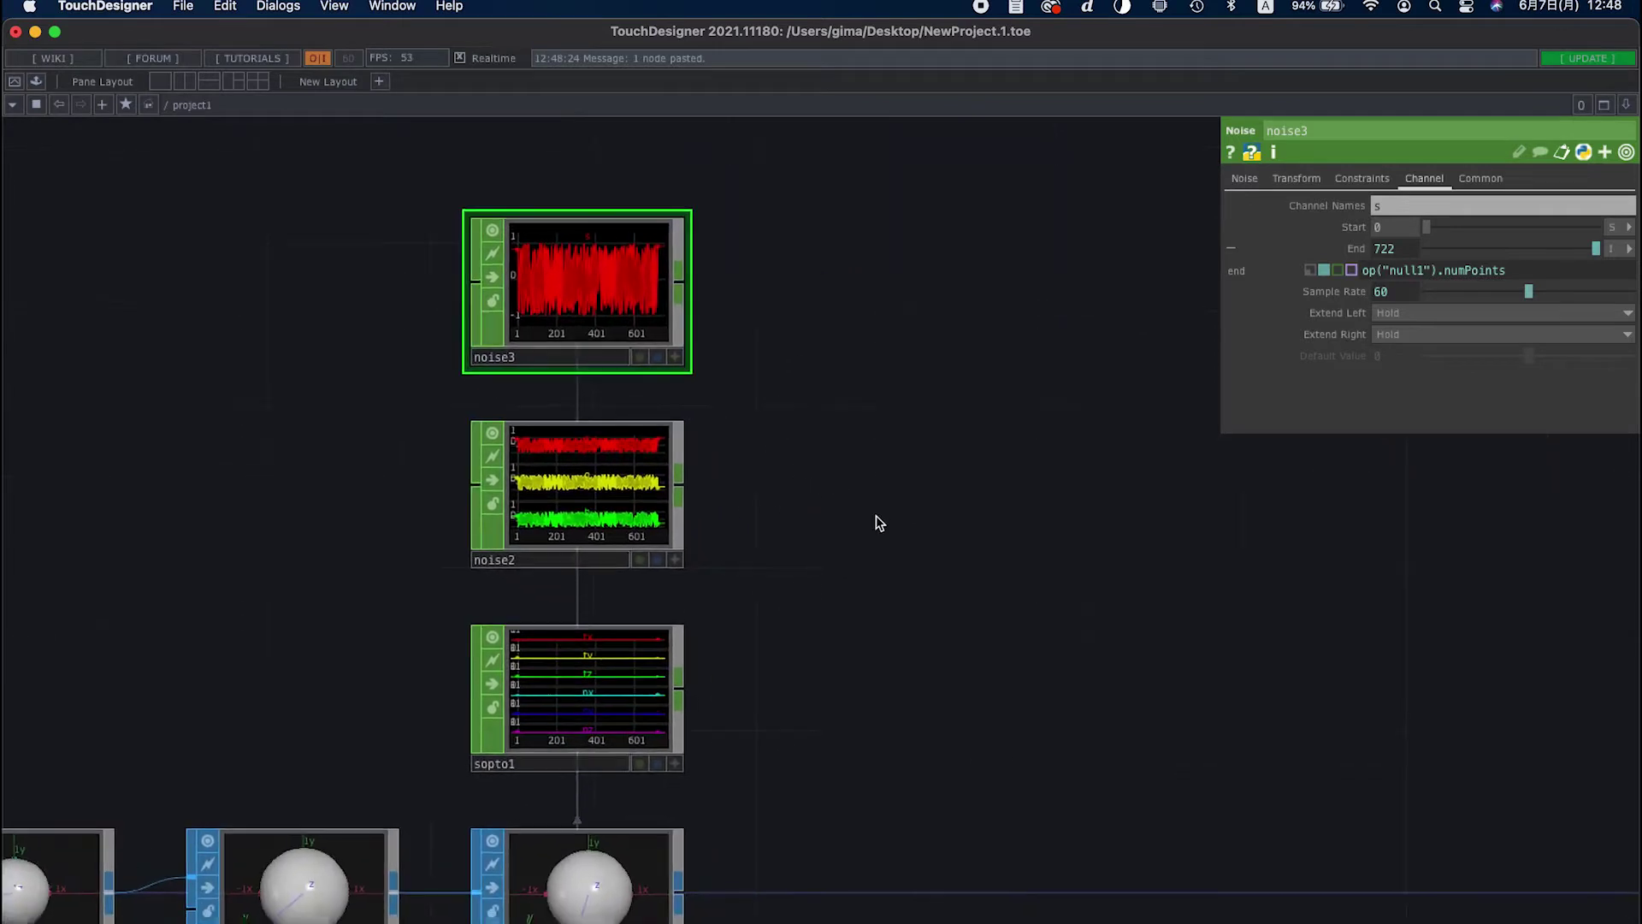
{"action": "right_click", "coordinate": [948, 253]}
{"action": "left_click", "coordinate": [983, 261]}
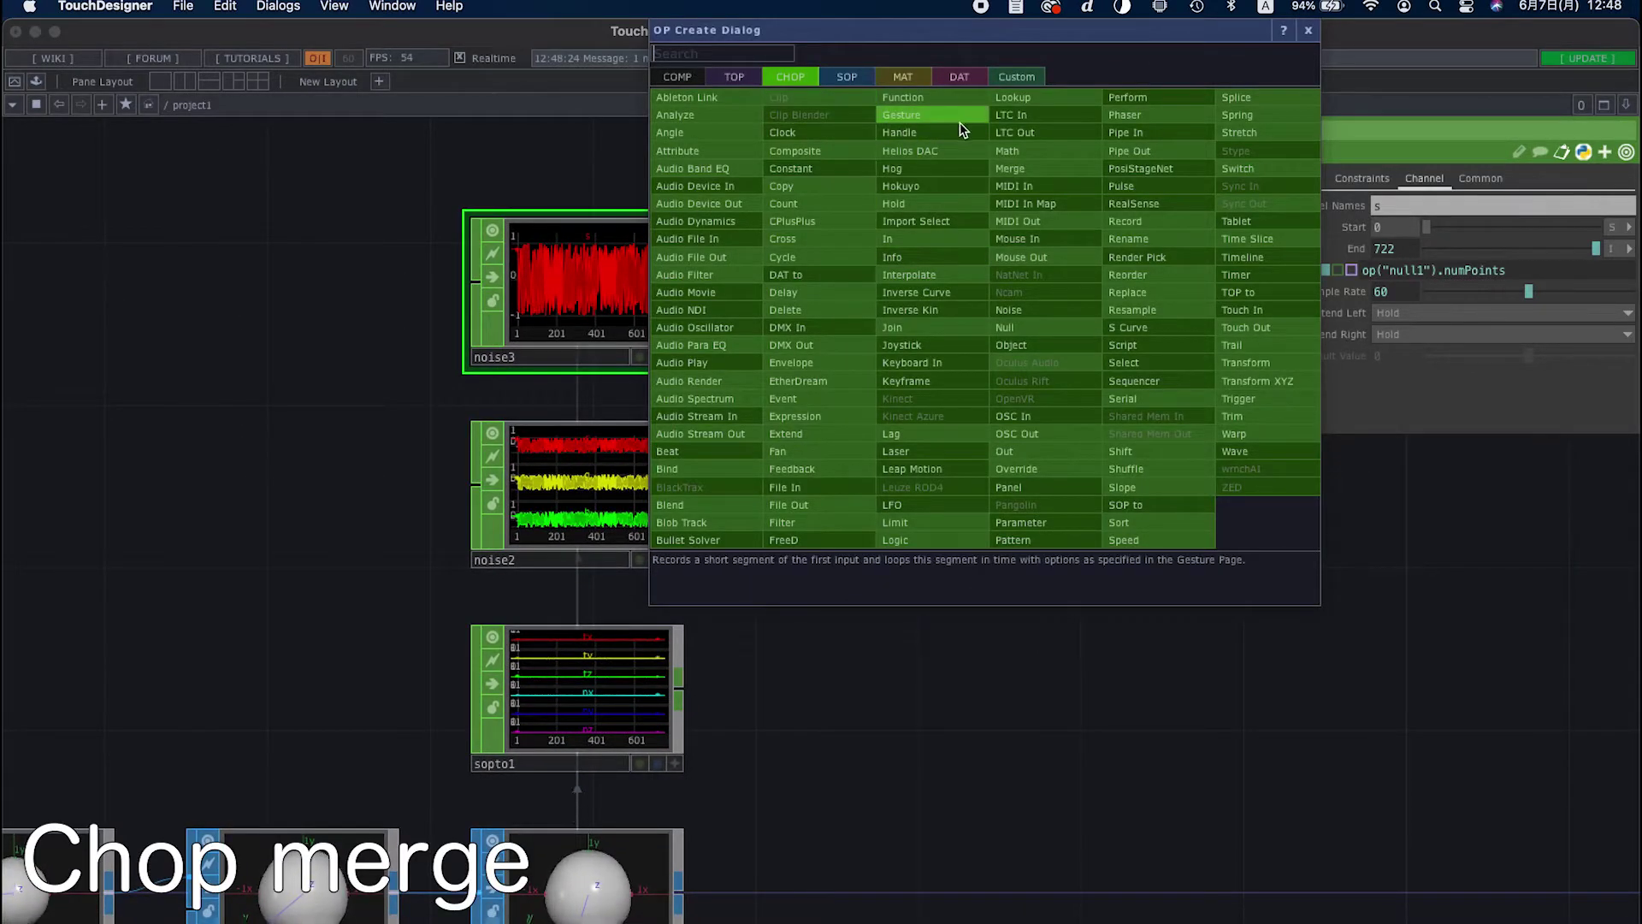
{"action": "left_click", "coordinate": [1024, 166]}
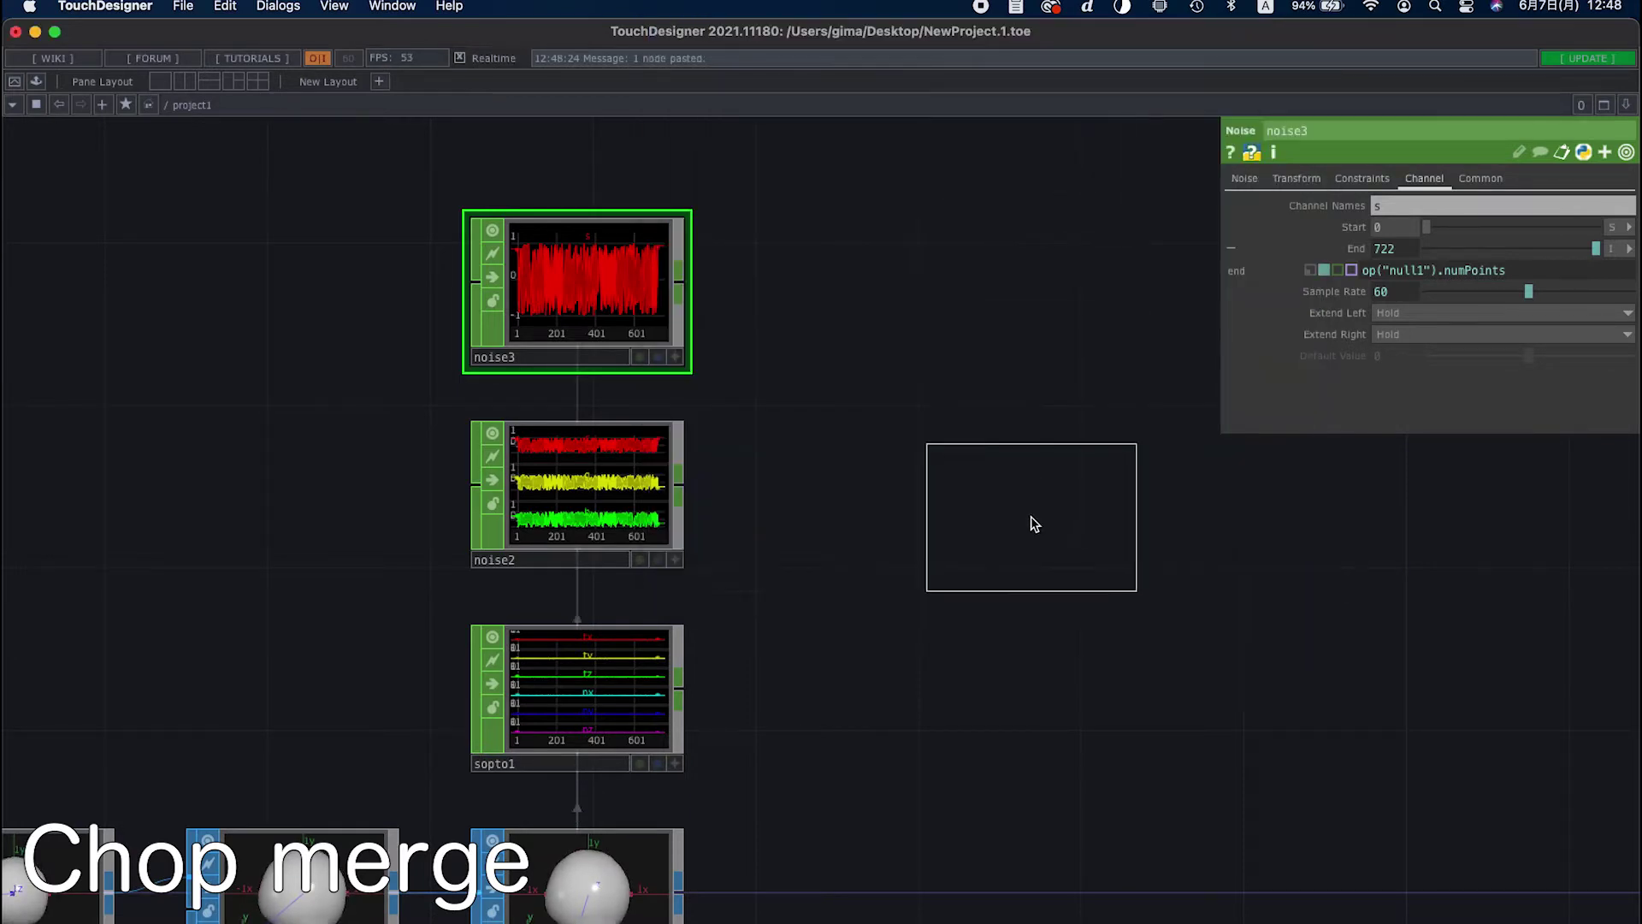
{"action": "left_click", "coordinate": [1033, 523]}
Wire noise3, noise2 and sopto1, in that order, into the Merge CHOP's input
{"action": "left_click", "coordinate": [679, 275]}
{"action": "left_click", "coordinate": [923, 524]}
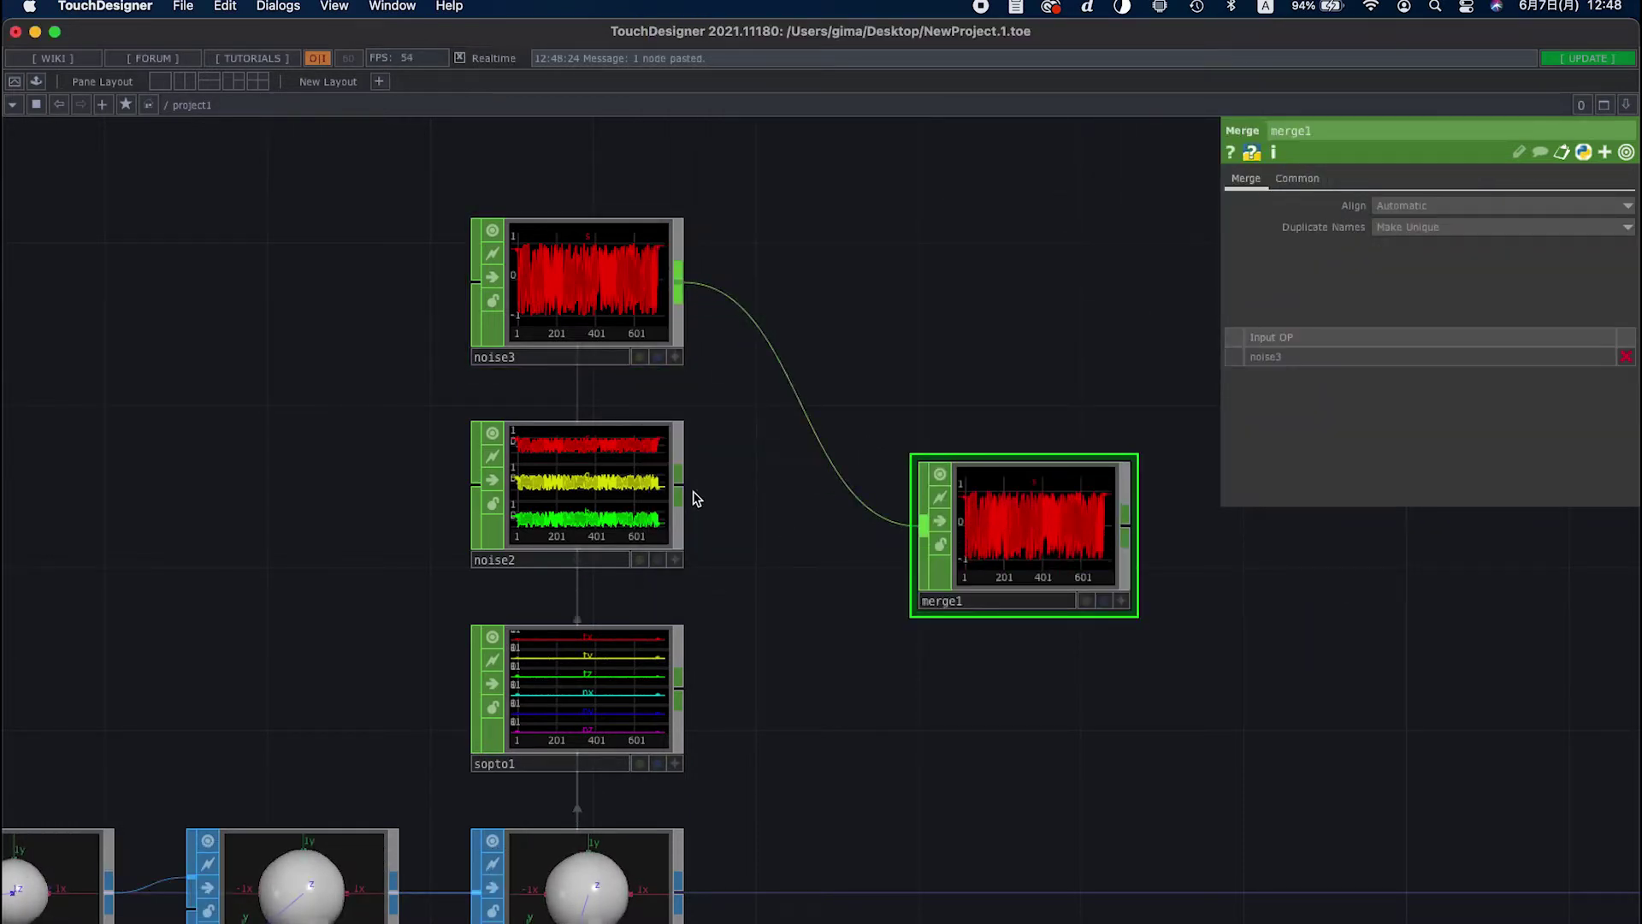
{"action": "left_click", "coordinate": [923, 523]}
{"action": "left_click", "coordinate": [678, 695]}
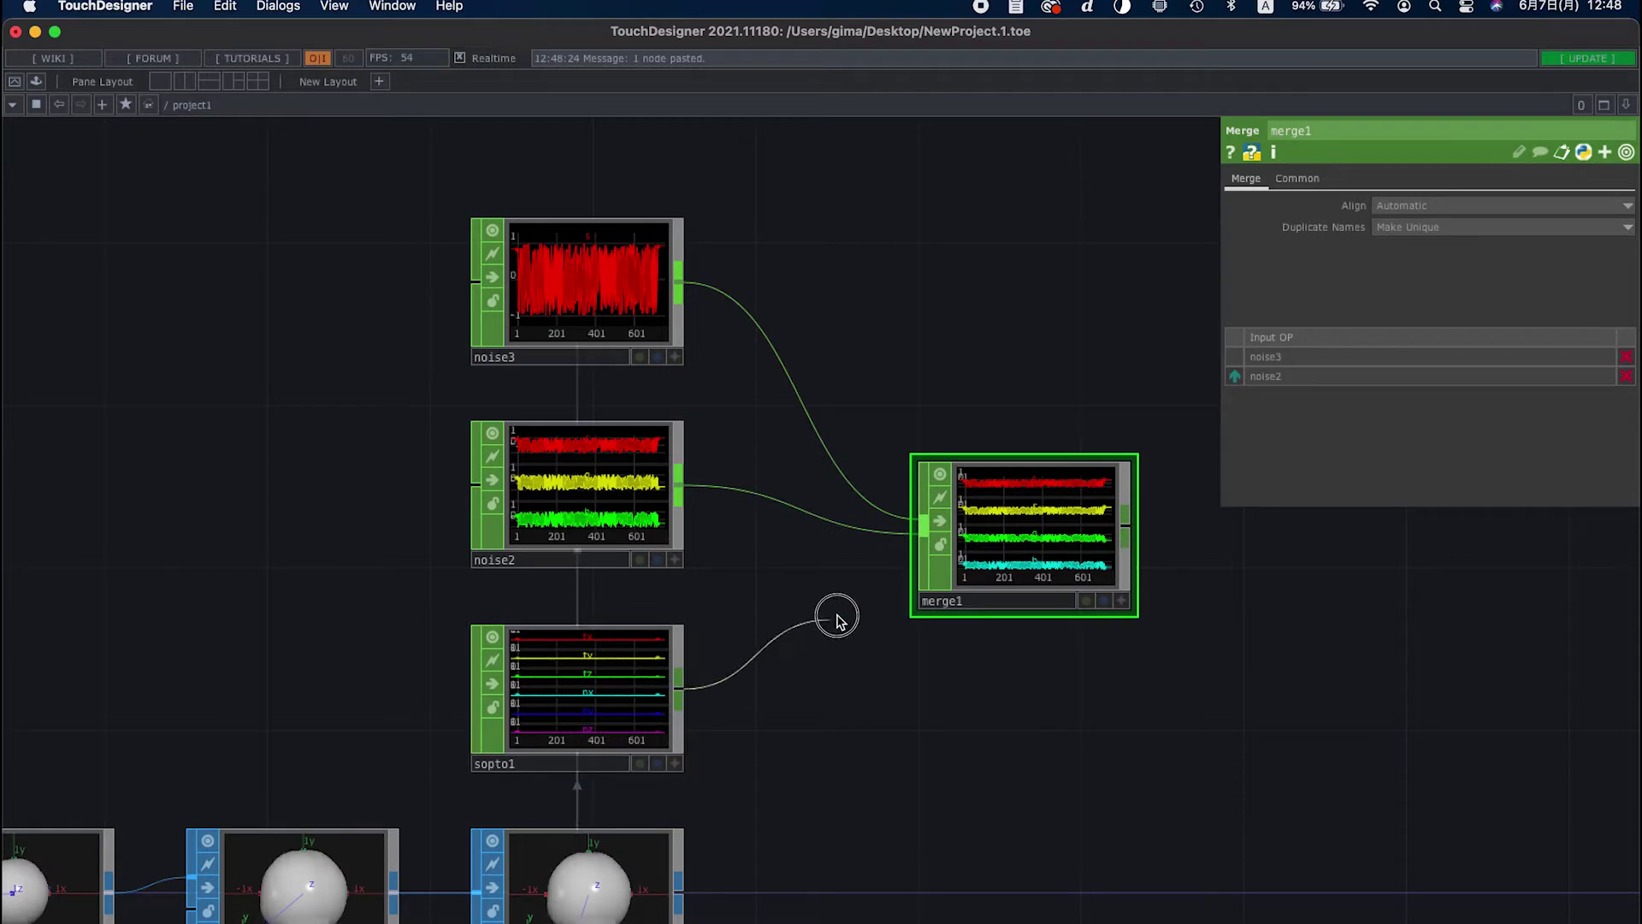
{"action": "left_click", "coordinate": [923, 523]}
Make the merge1 node taller and move it closer to its three source CHOPs
{"action": "scroll", "coordinate": [803, 576], "scroll_direction": "right", "scroll_amount": 5}
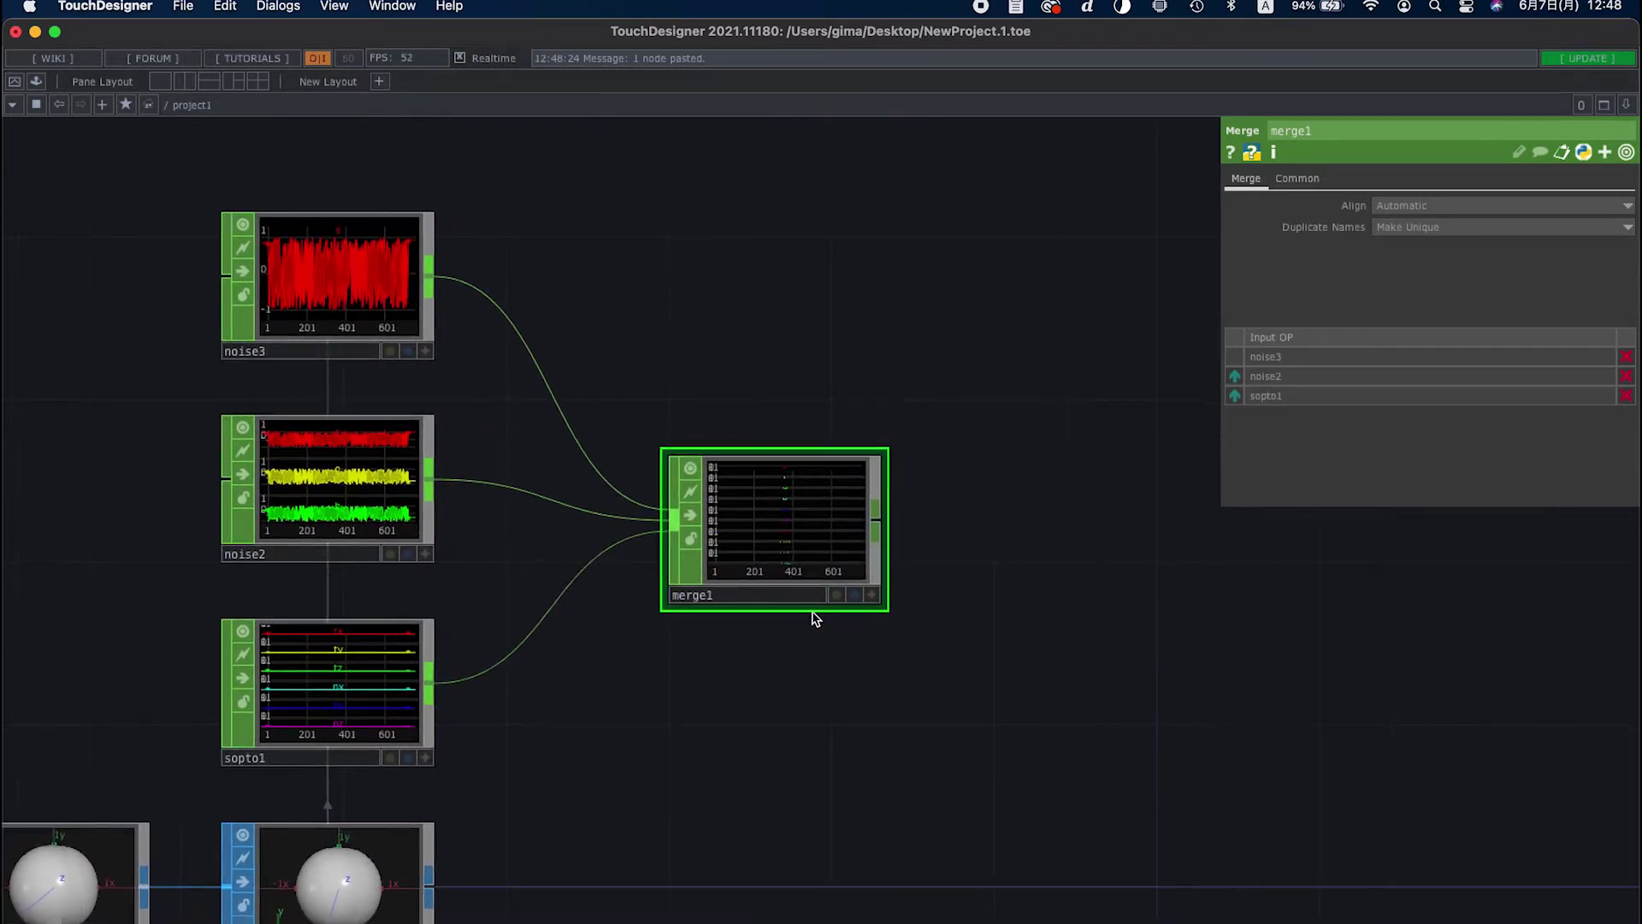
{"action": "left_click_drag", "start_coordinate": [810, 609], "coordinate": [810, 706]}
{"action": "left_click_drag", "start_coordinate": [791, 569], "coordinate": [751, 517]}
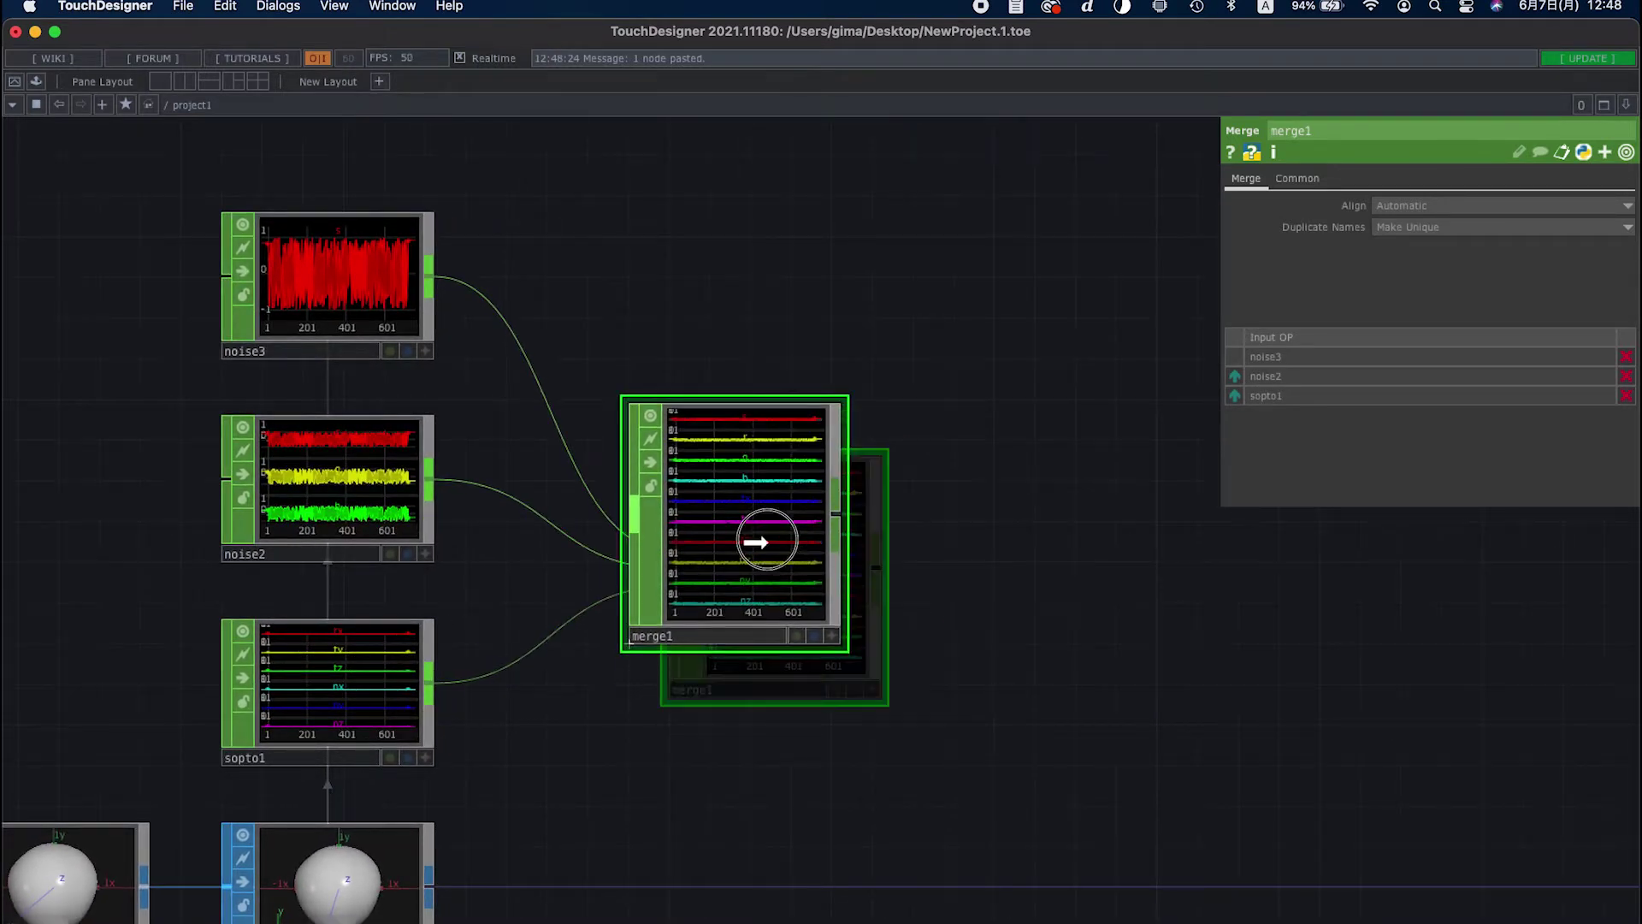
Add a Null CHOP connected to merge1's output
{"action": "right_click", "coordinate": [836, 519]}
{"action": "type", "text": "n"}
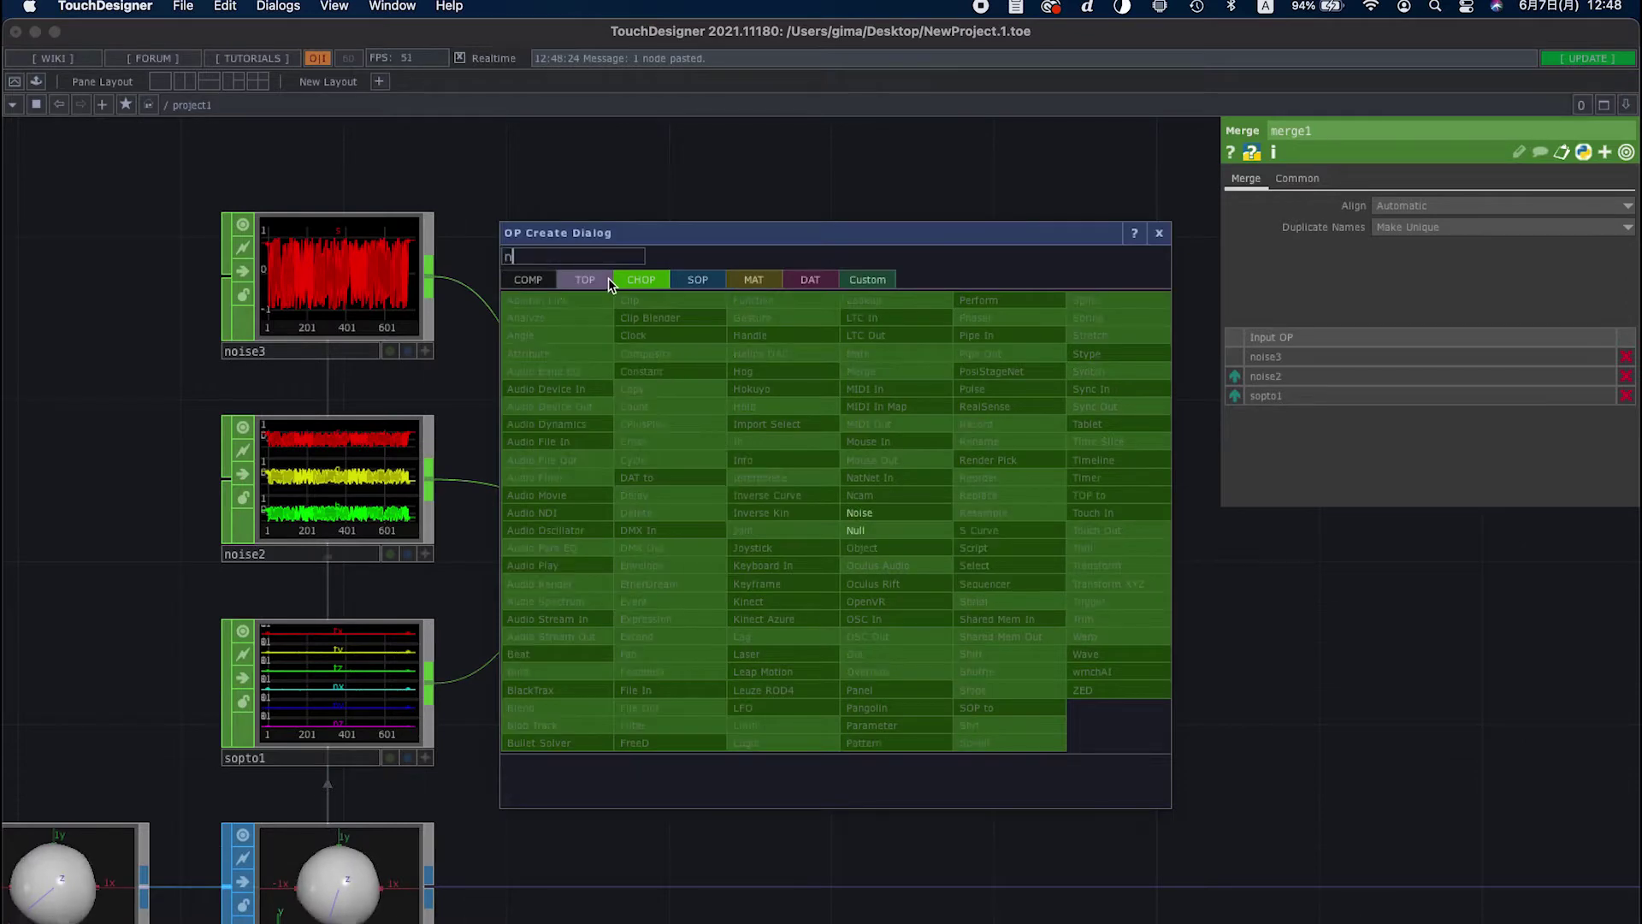
{"action": "left_click", "coordinate": [1019, 547]}
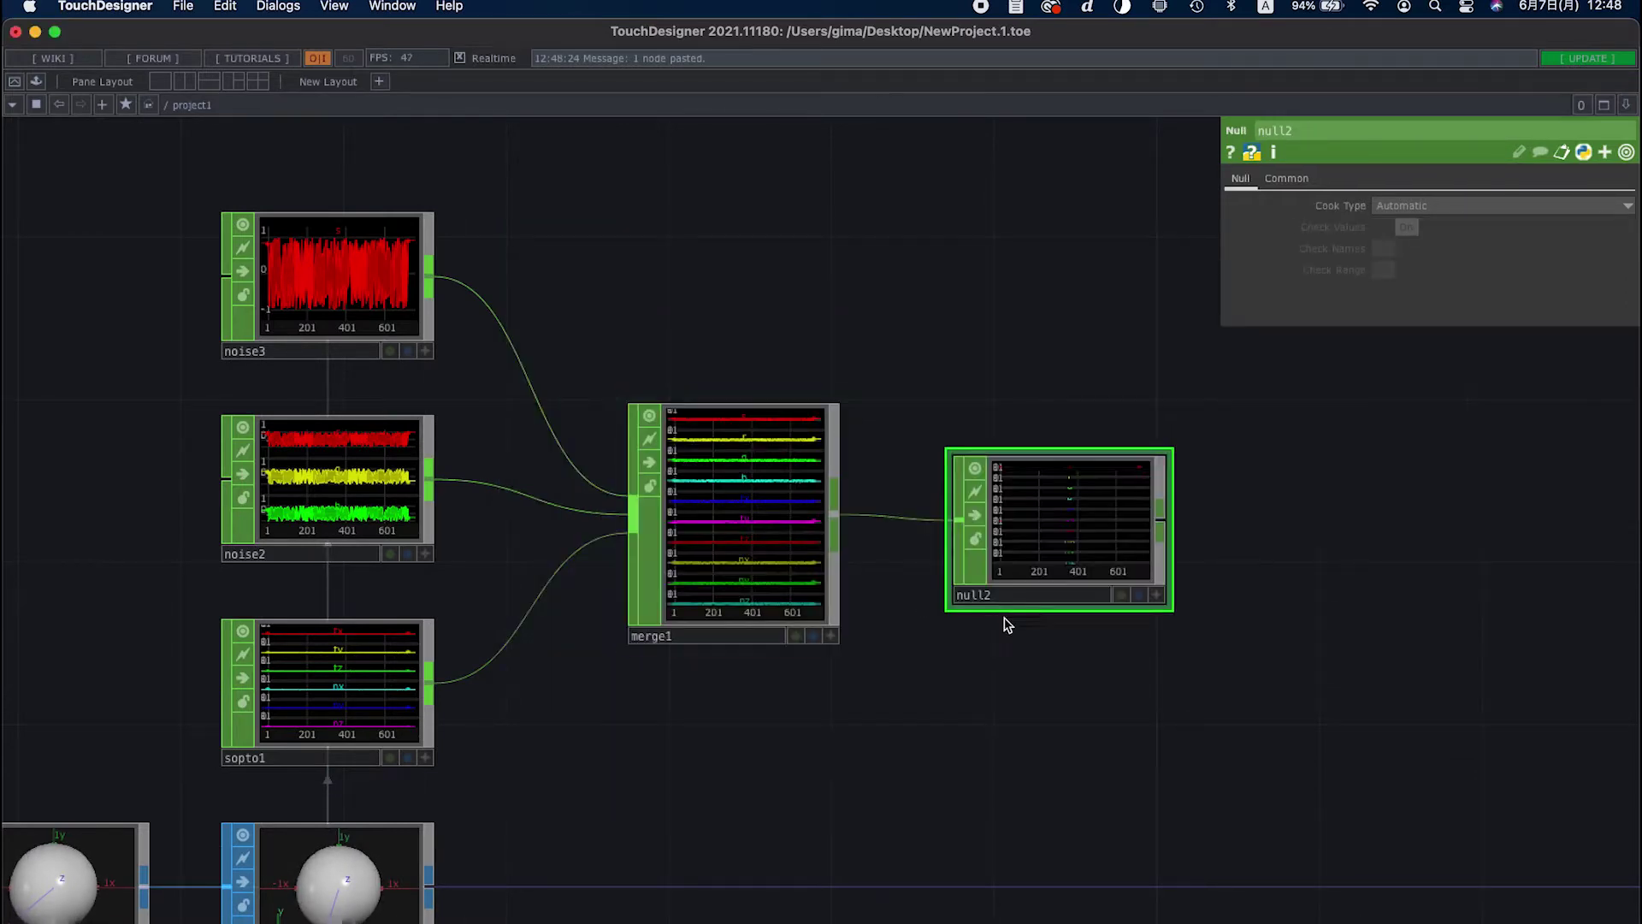
Add a Box SOP beside null1, below merge1, and set its Scale to 0.1
{"action": "scroll", "coordinate": [719, 670], "scroll_direction": "right", "scroll_amount": 5}
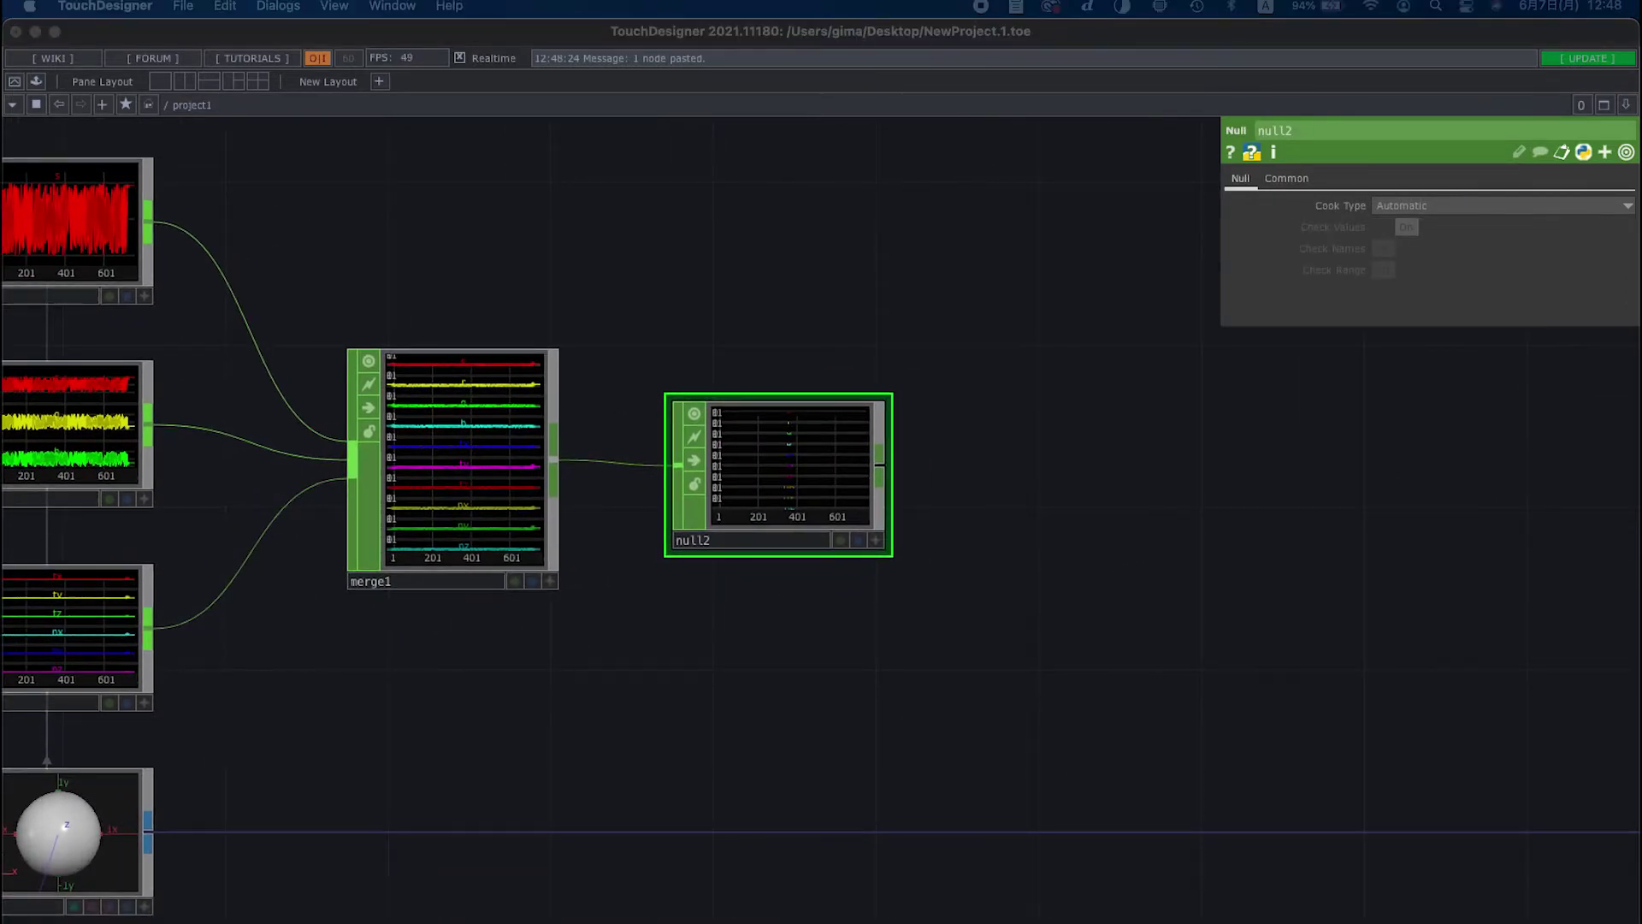
{"action": "scroll", "coordinate": [752, 572], "scroll_direction": "down", "scroll_amount": 5}
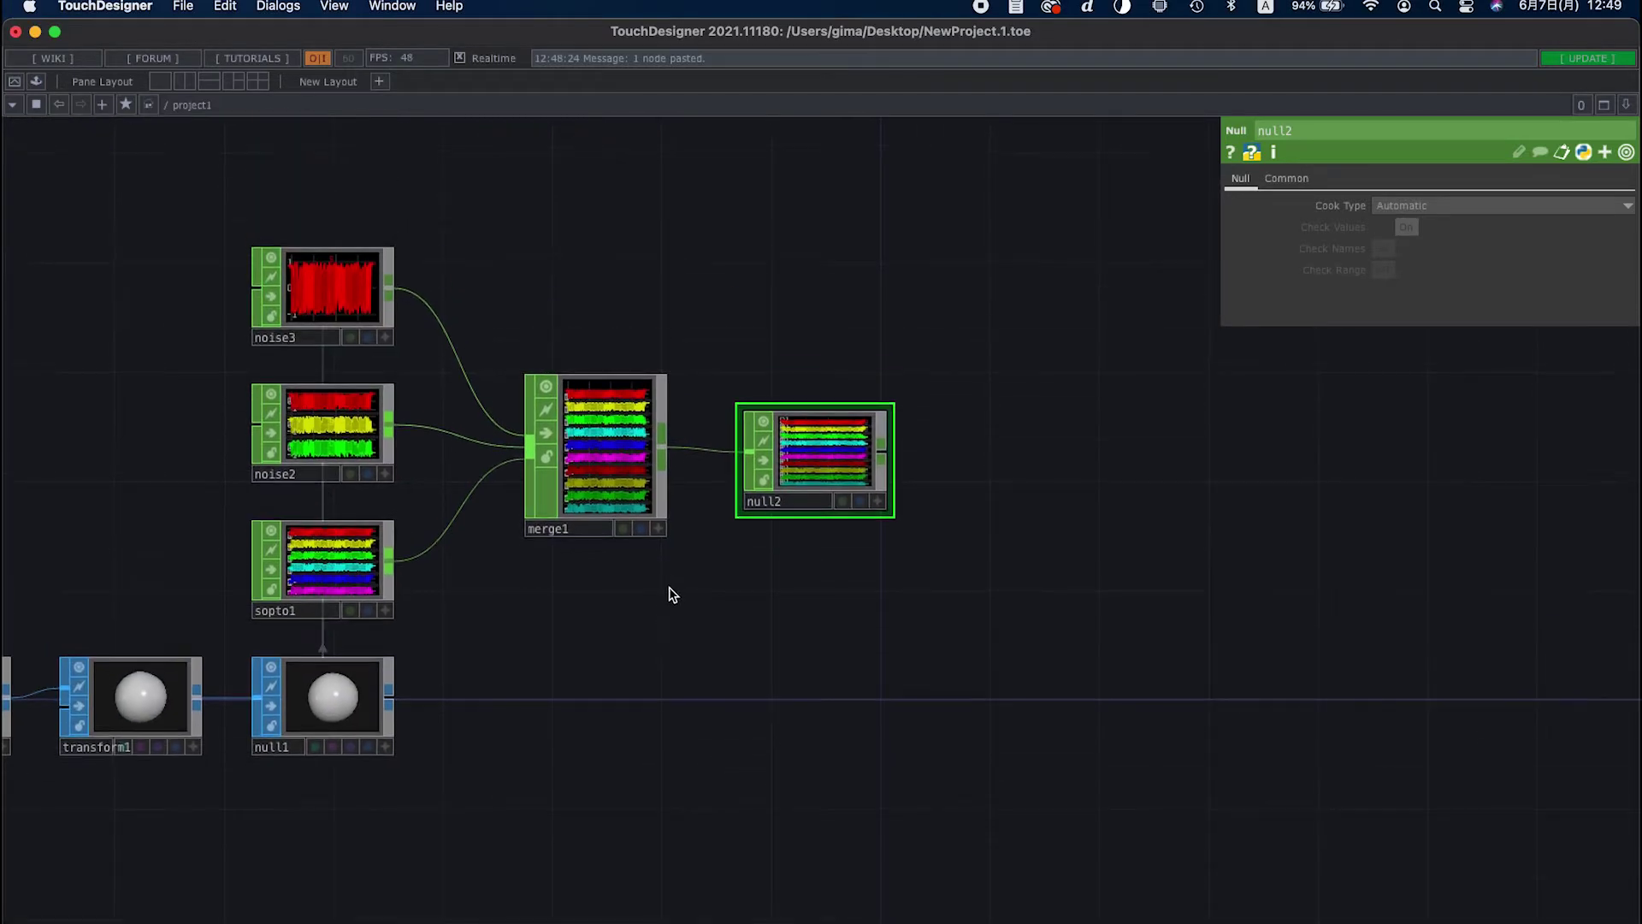
{"action": "scroll", "coordinate": [665, 619], "scroll_direction": "up", "scroll_amount": 3}
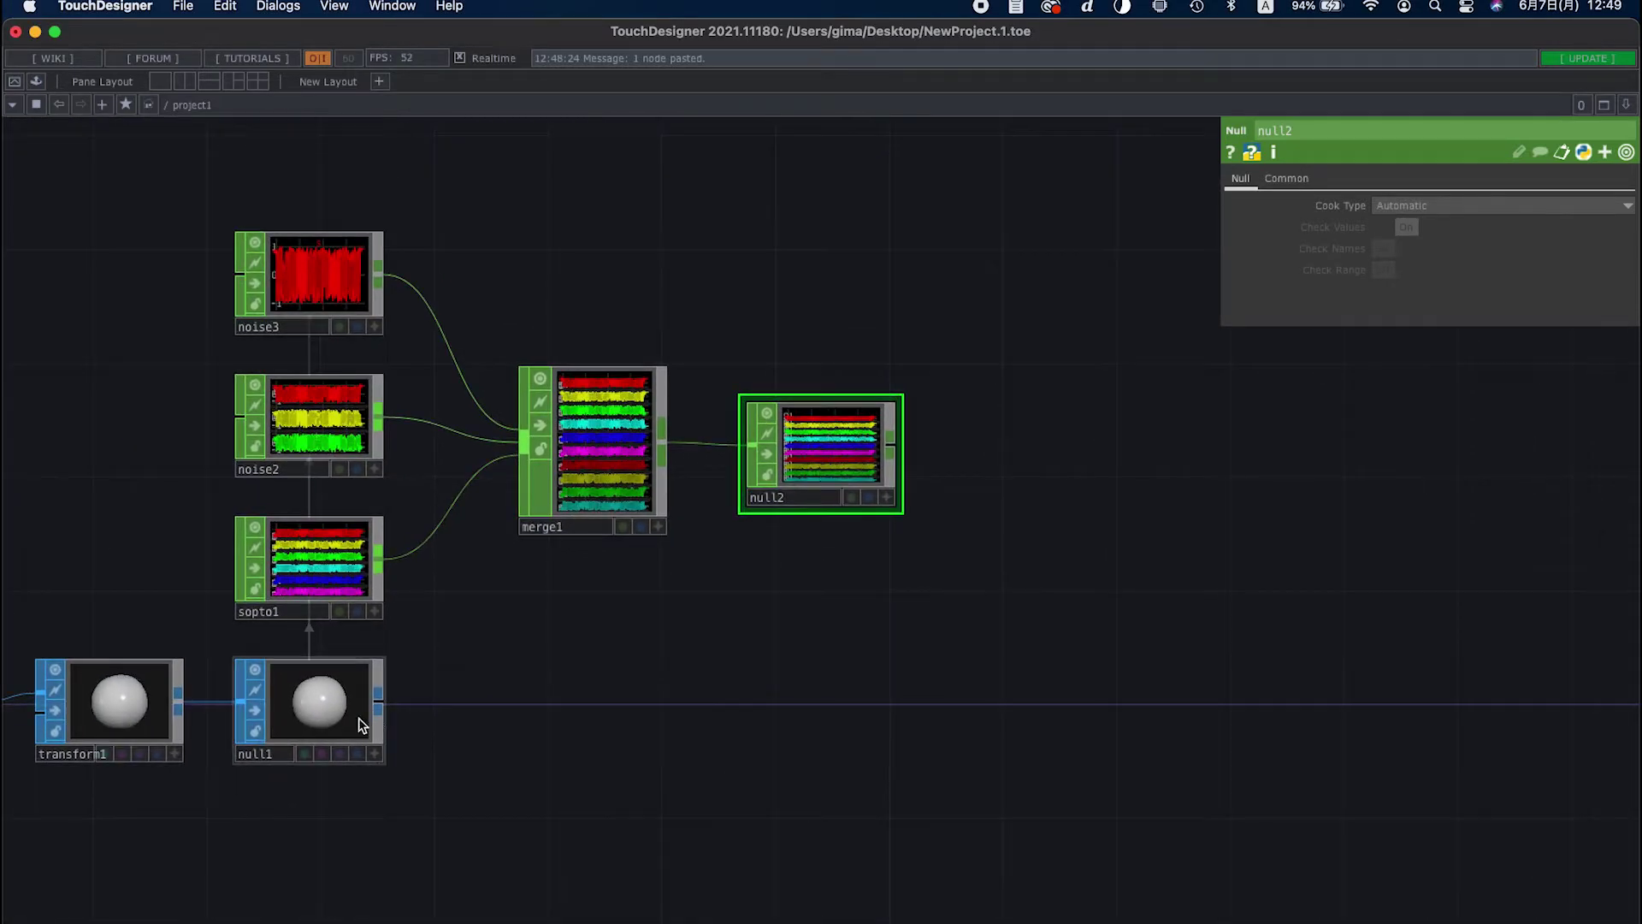
{"action": "right_click", "coordinate": [604, 685]}
{"action": "left_click", "coordinate": [649, 450]}
{"action": "left_click", "coordinate": [504, 219]}
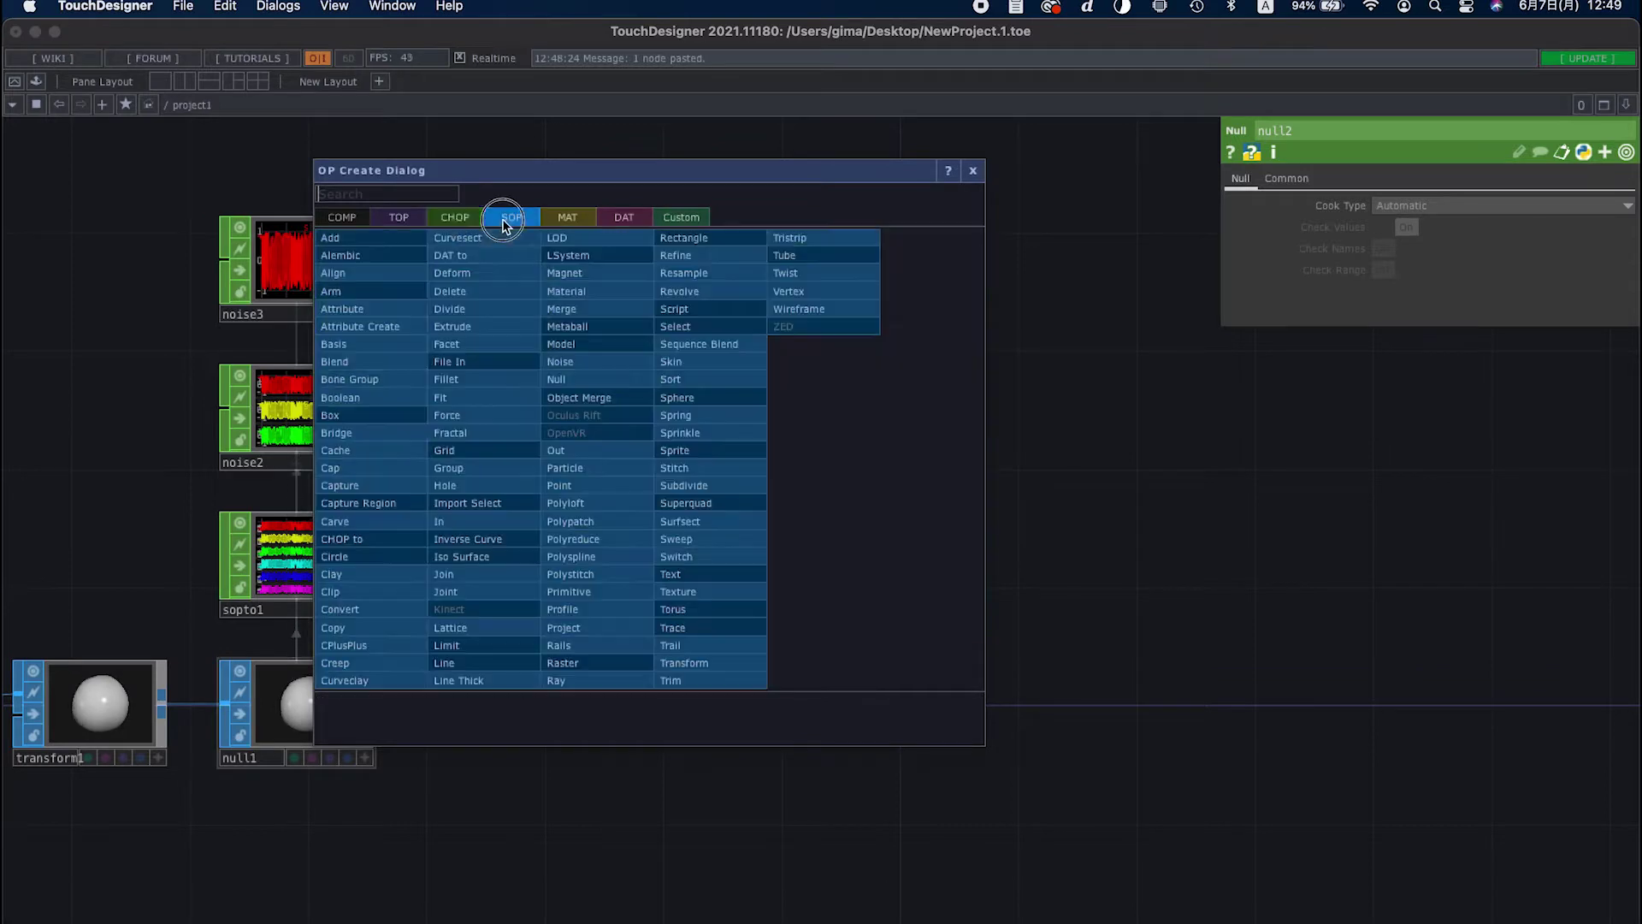
{"action": "type", "text": "box"}
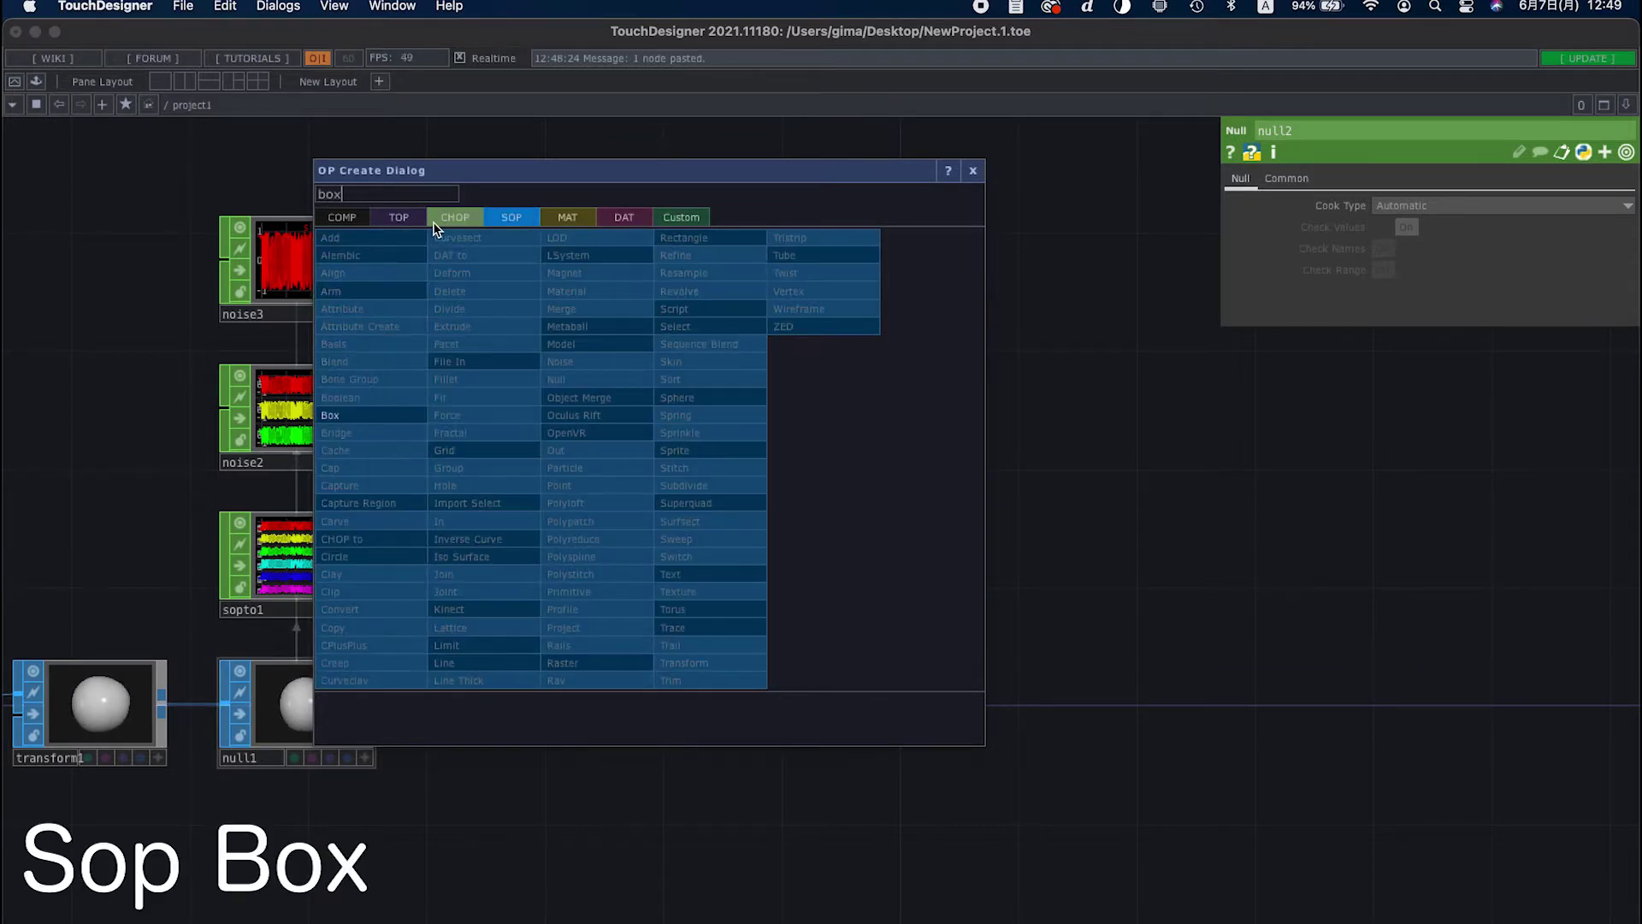
{"action": "left_click", "coordinate": [379, 425]}
{"action": "left_click", "coordinate": [583, 718]}
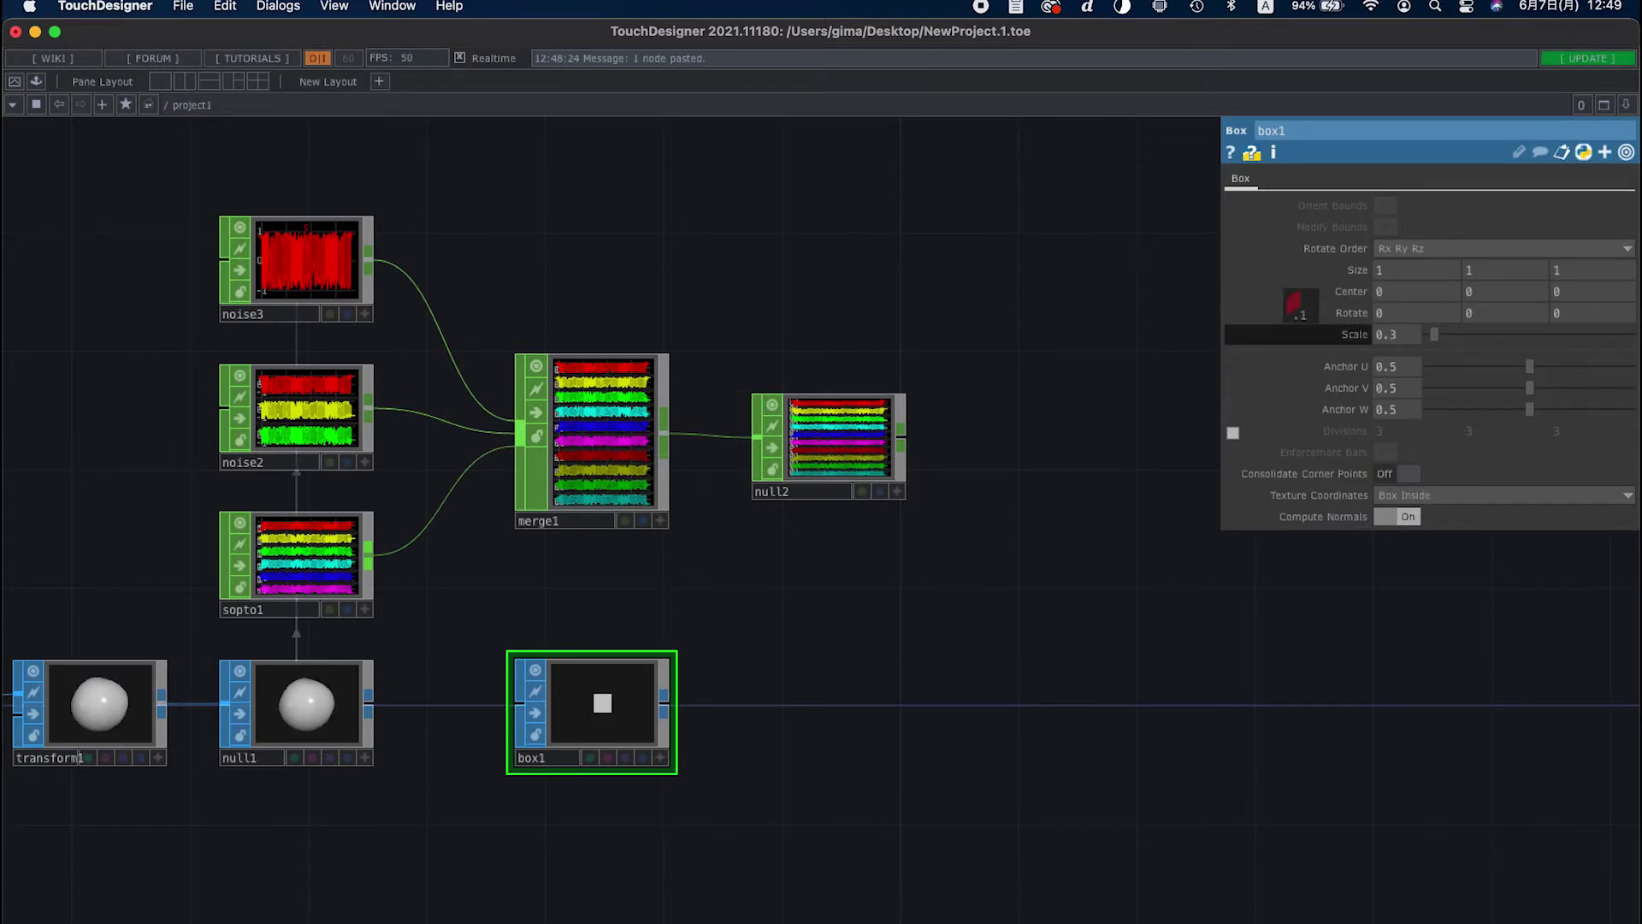
{"action": "left_click", "coordinate": [1302, 340]}
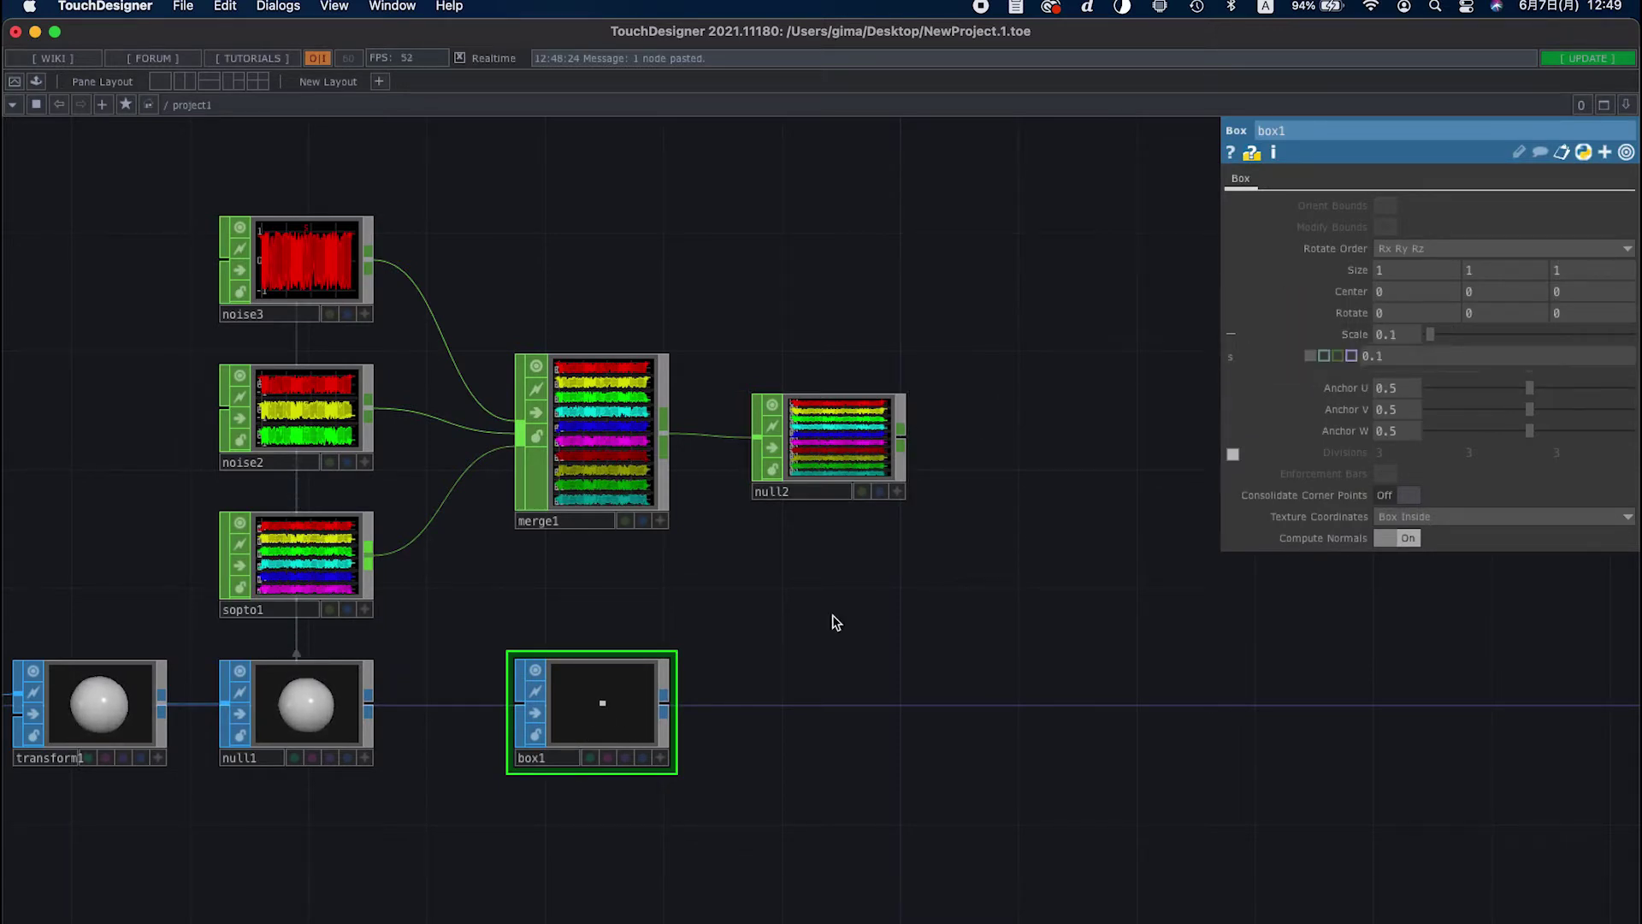
Add a Geometry COMP connected to box1's output and place it below null2
{"action": "right_click", "coordinate": [669, 707]}
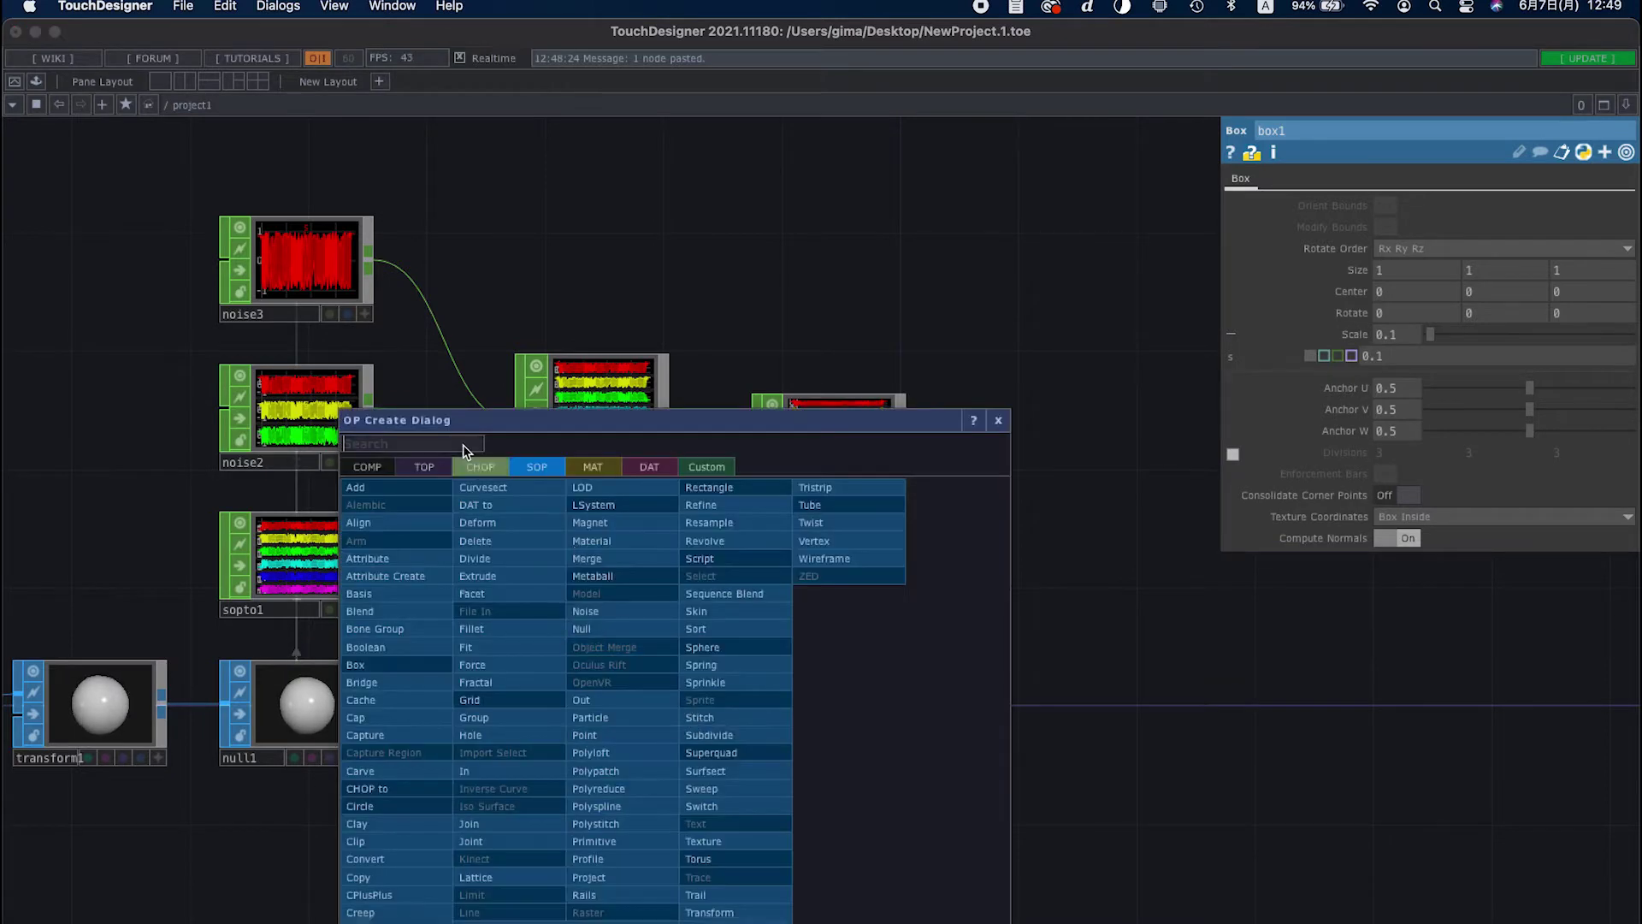
{"action": "left_click", "coordinate": [366, 467]}
{"action": "type", "text": "ge"}
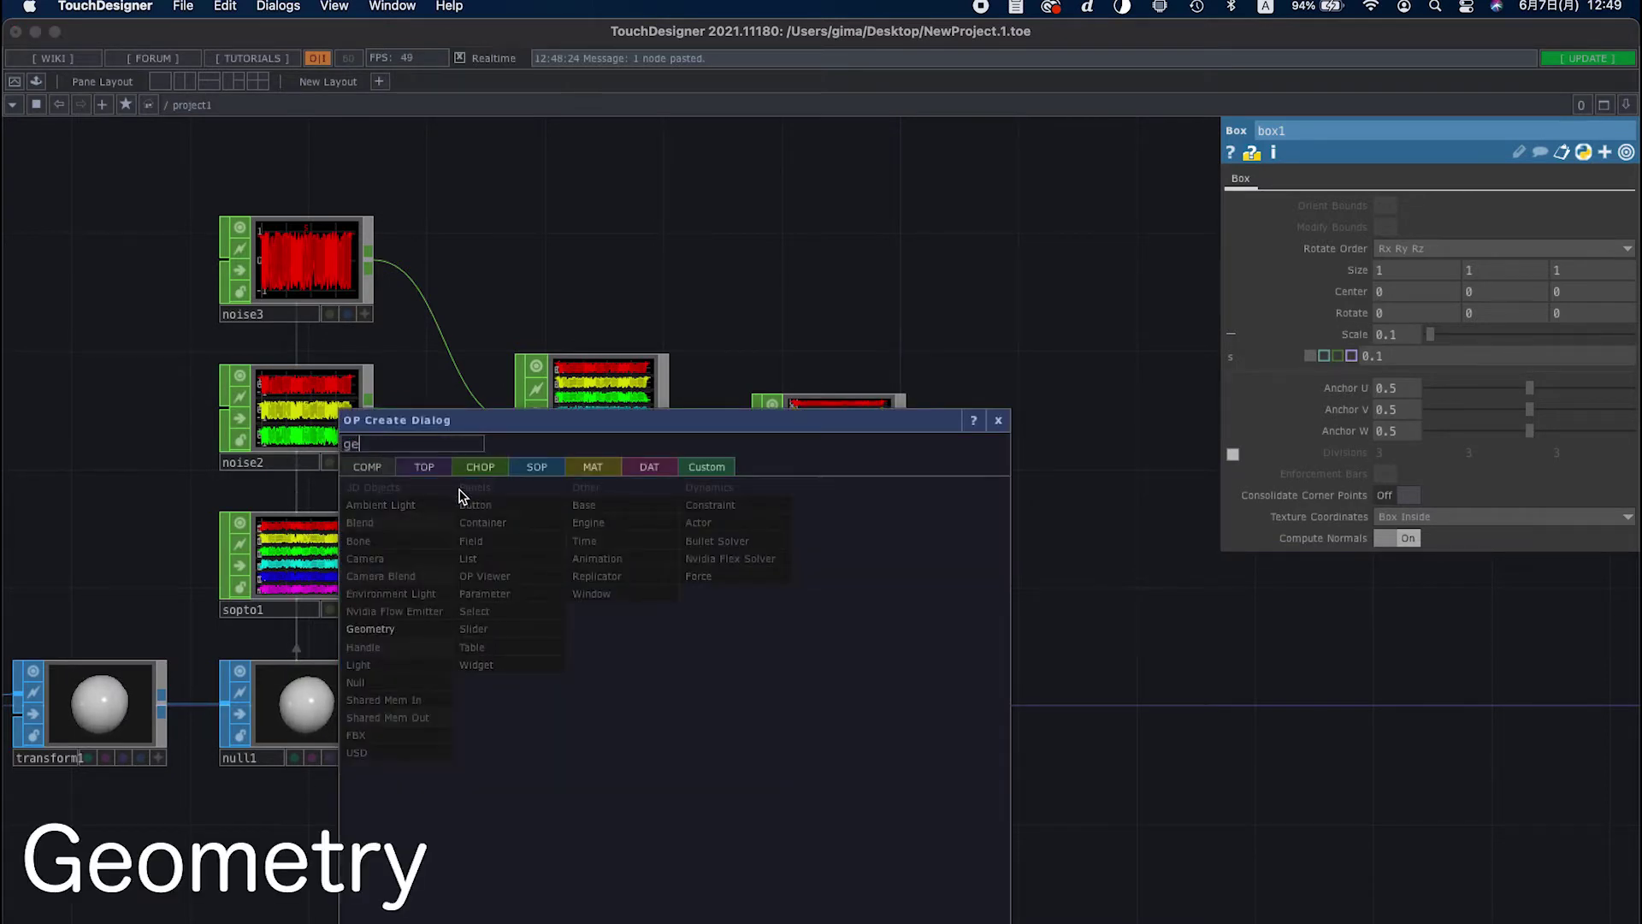
{"action": "left_click", "coordinate": [398, 632]}
{"action": "left_click", "coordinate": [862, 719]}
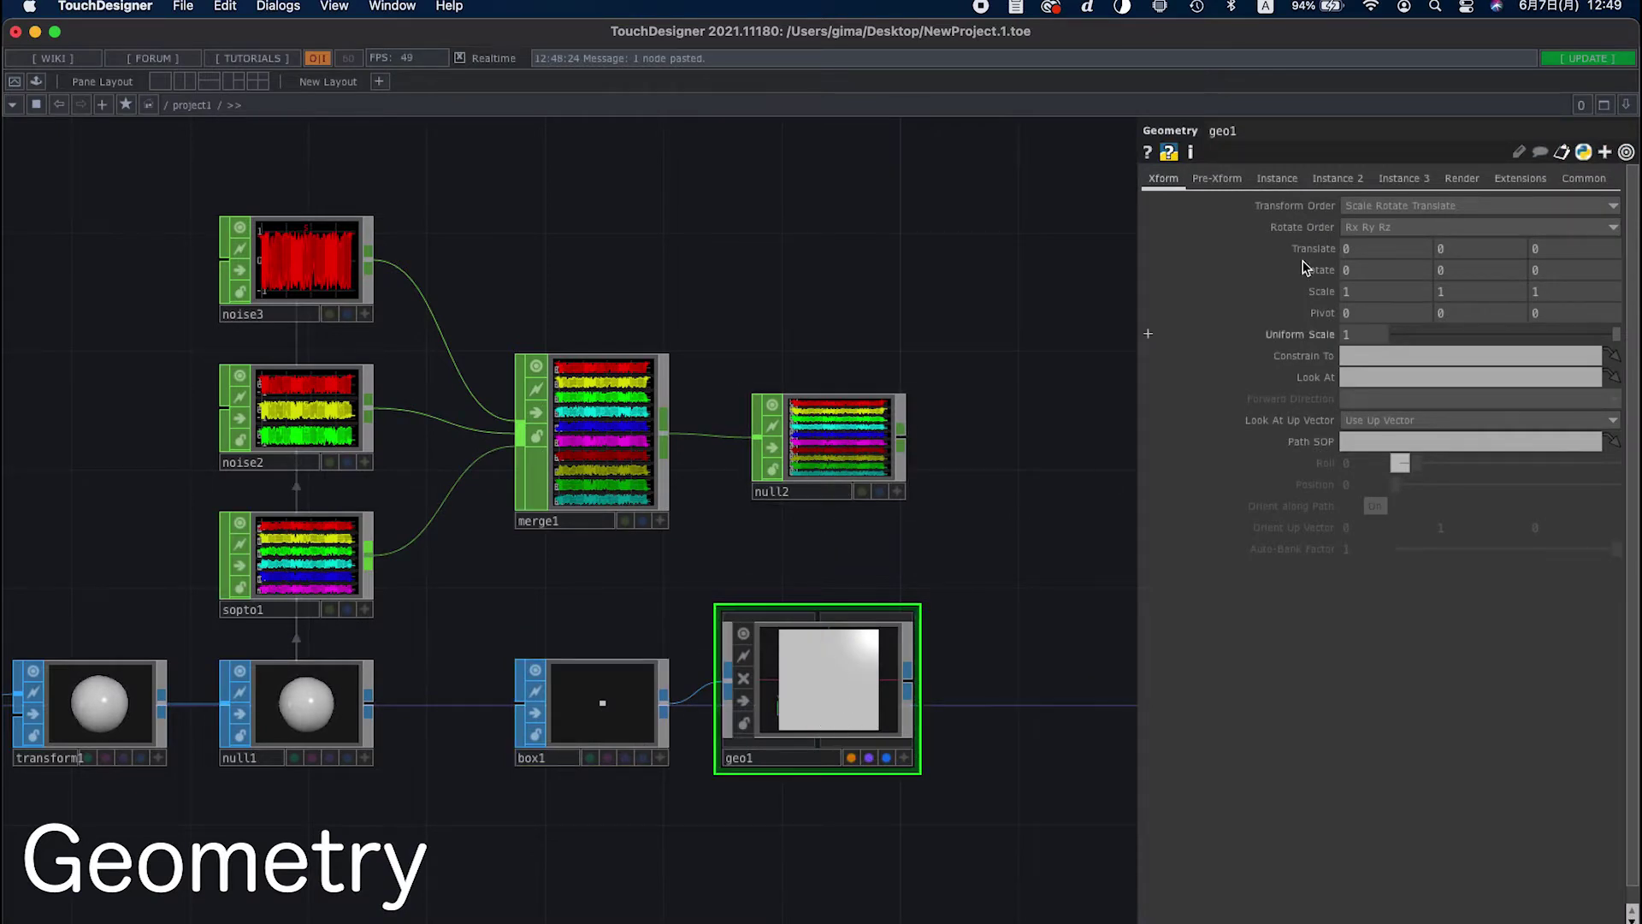
Turn on Instancing for geo1 and assign null2 as its Default Instance OP
{"action": "left_click", "coordinate": [1326, 180]}
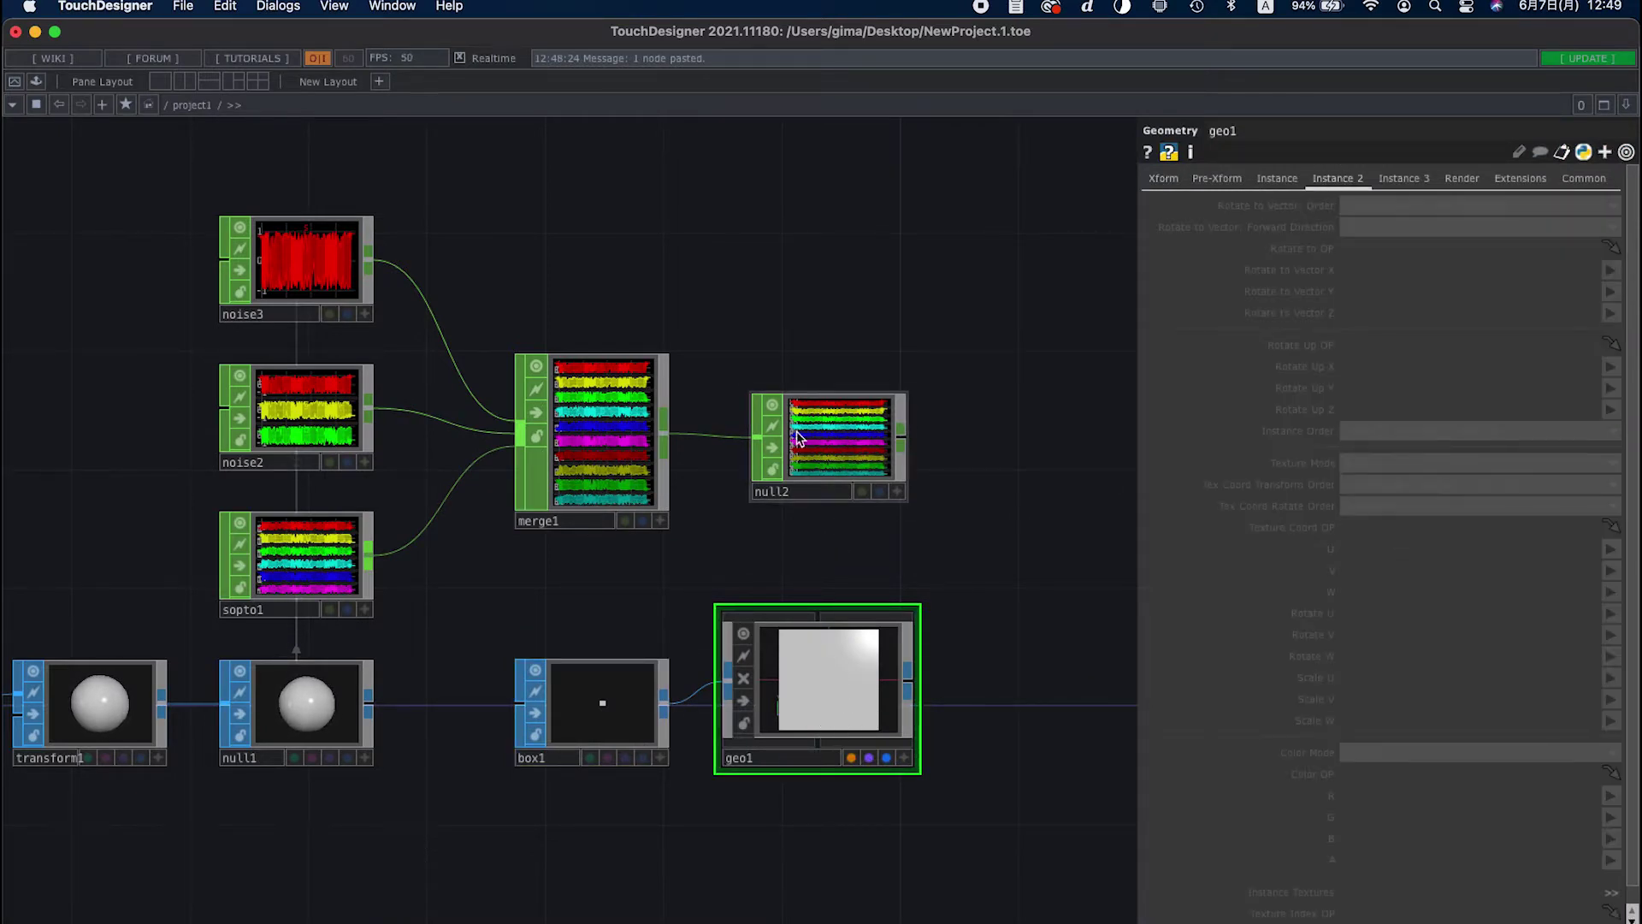
{"action": "left_click", "coordinate": [1275, 182]}
{"action": "left_click", "coordinate": [1367, 205]}
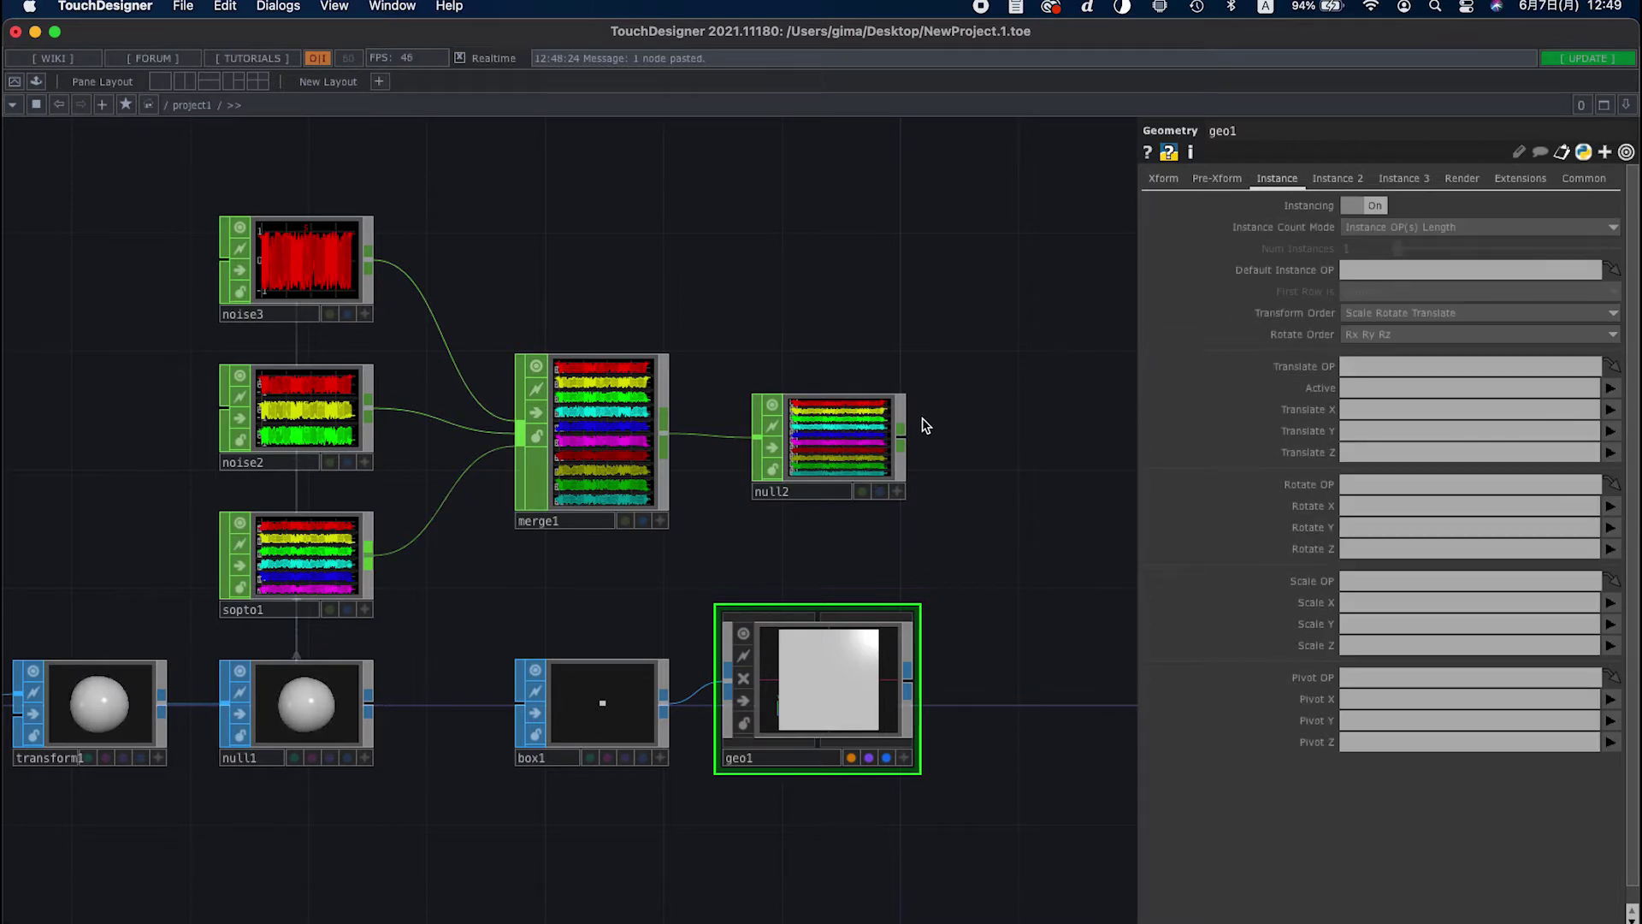
{"action": "left_click_drag", "start_coordinate": [890, 432], "coordinate": [1369, 270]}
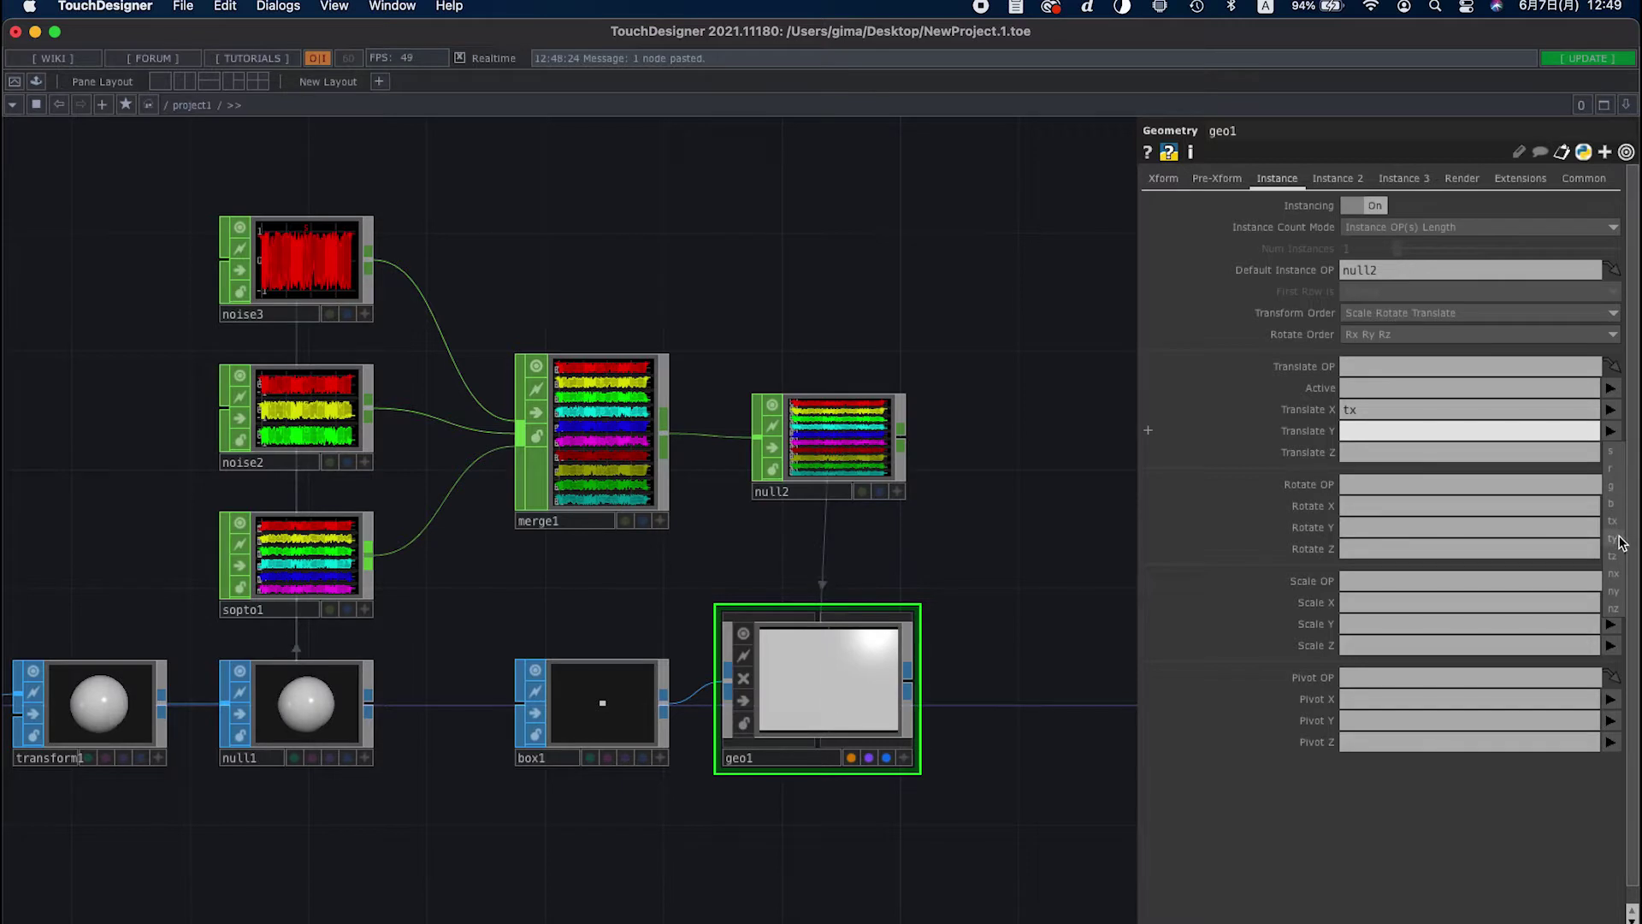
Map geo1's instance Translate X, Y and Z to tx, ty and tz, and inspect the instanced boxes in its active viewer
{"action": "left_click", "coordinate": [1619, 539]}
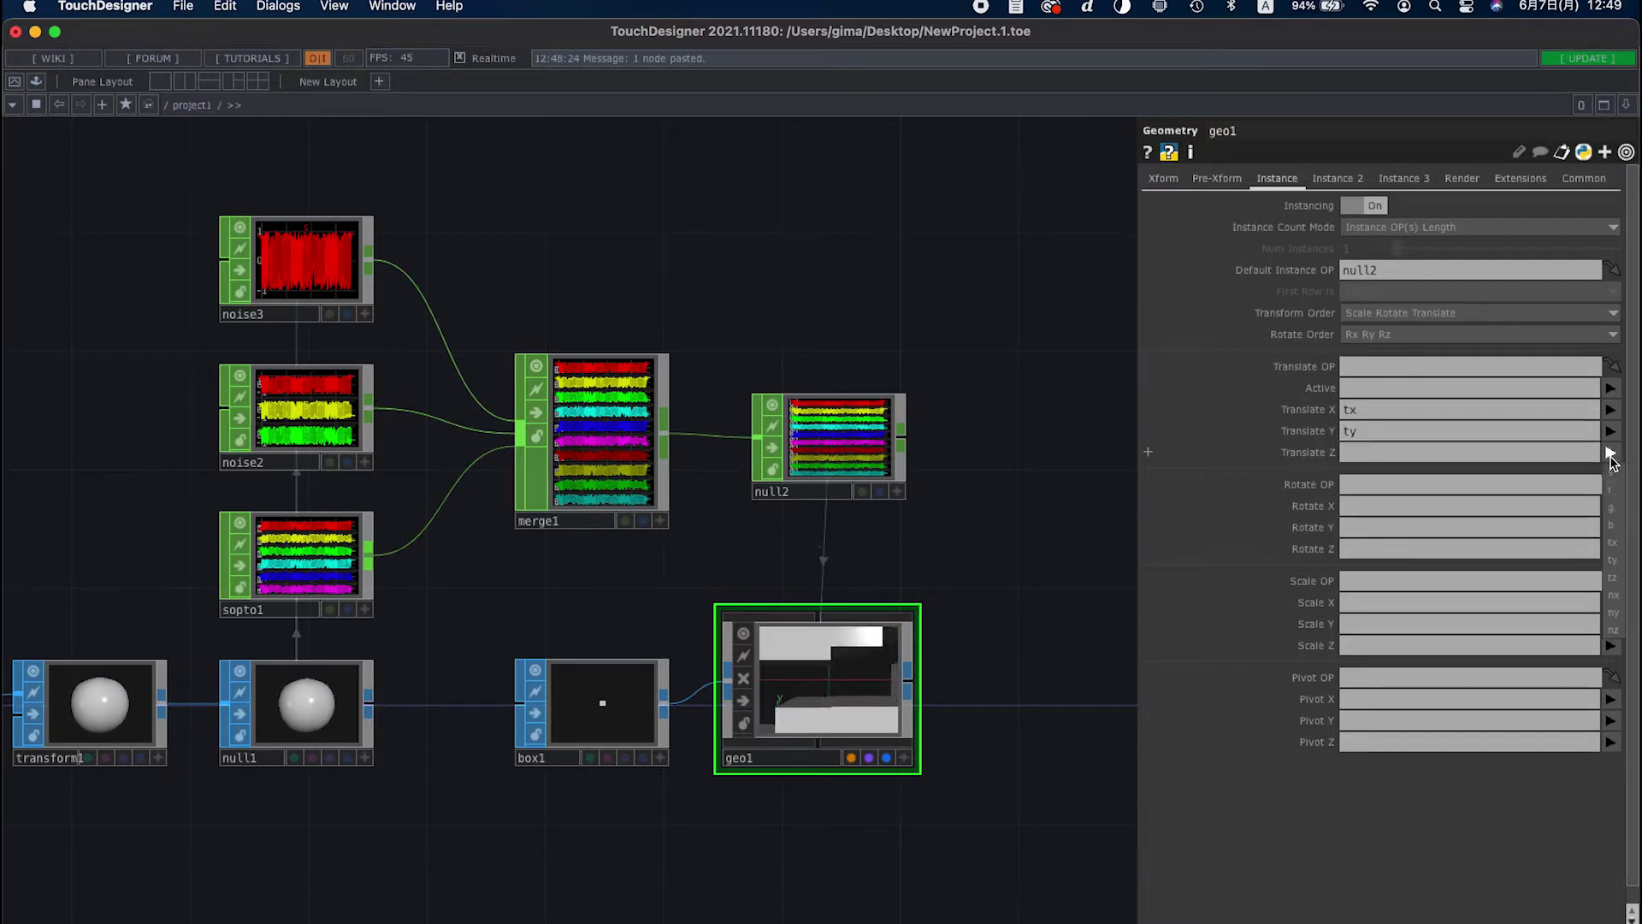
{"action": "left_click", "coordinate": [1619, 577]}
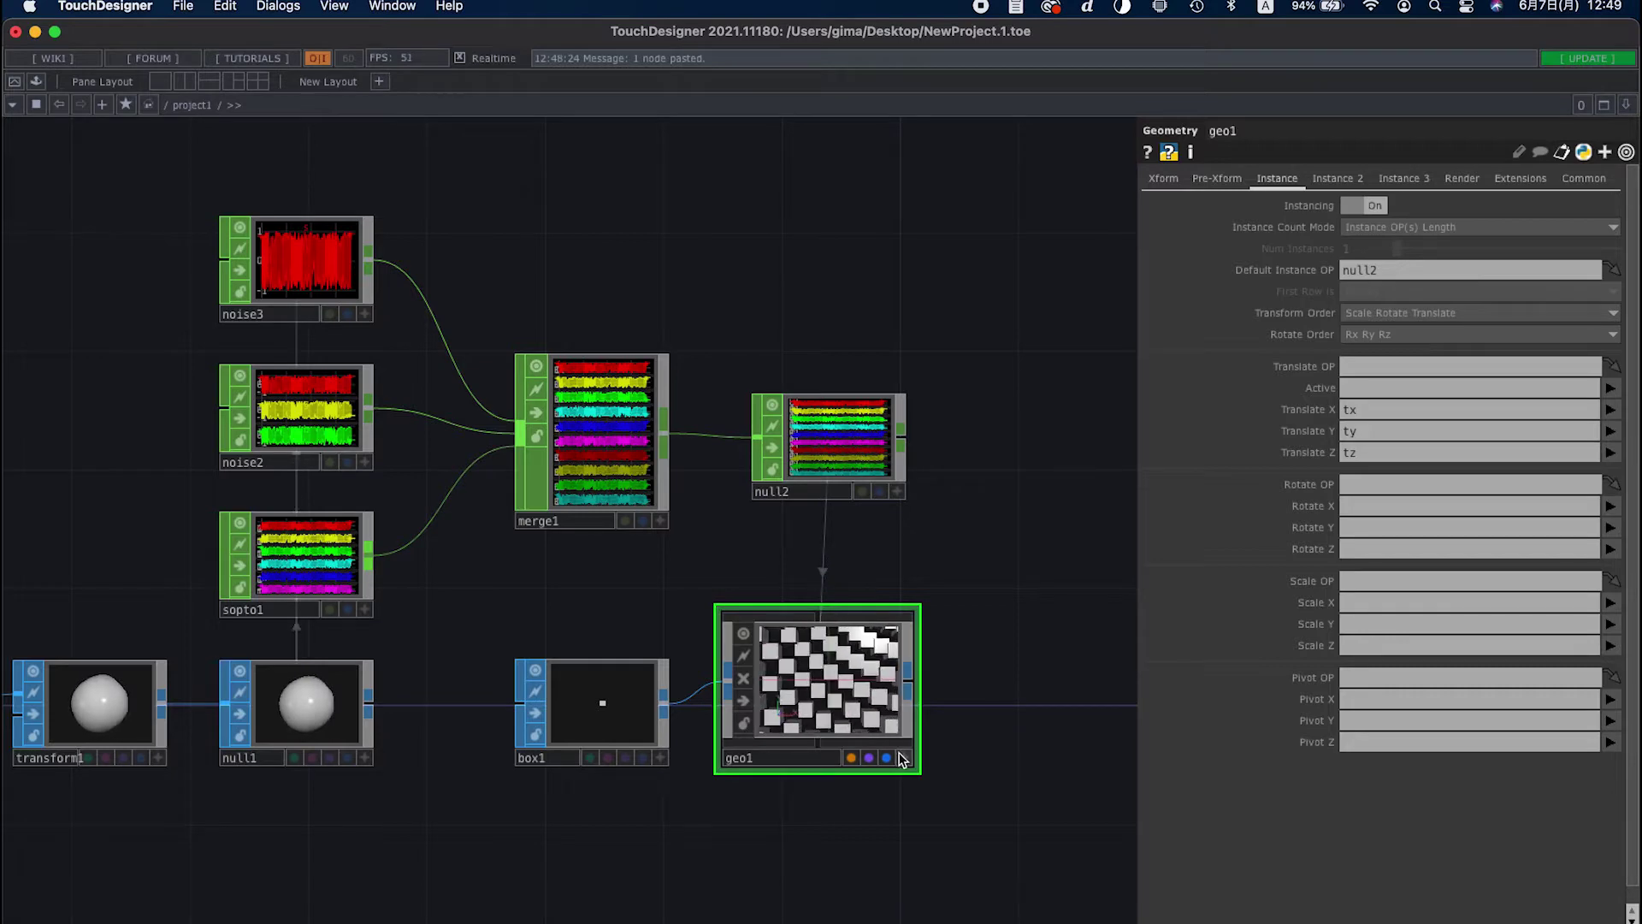
{"action": "left_click", "coordinate": [900, 759]}
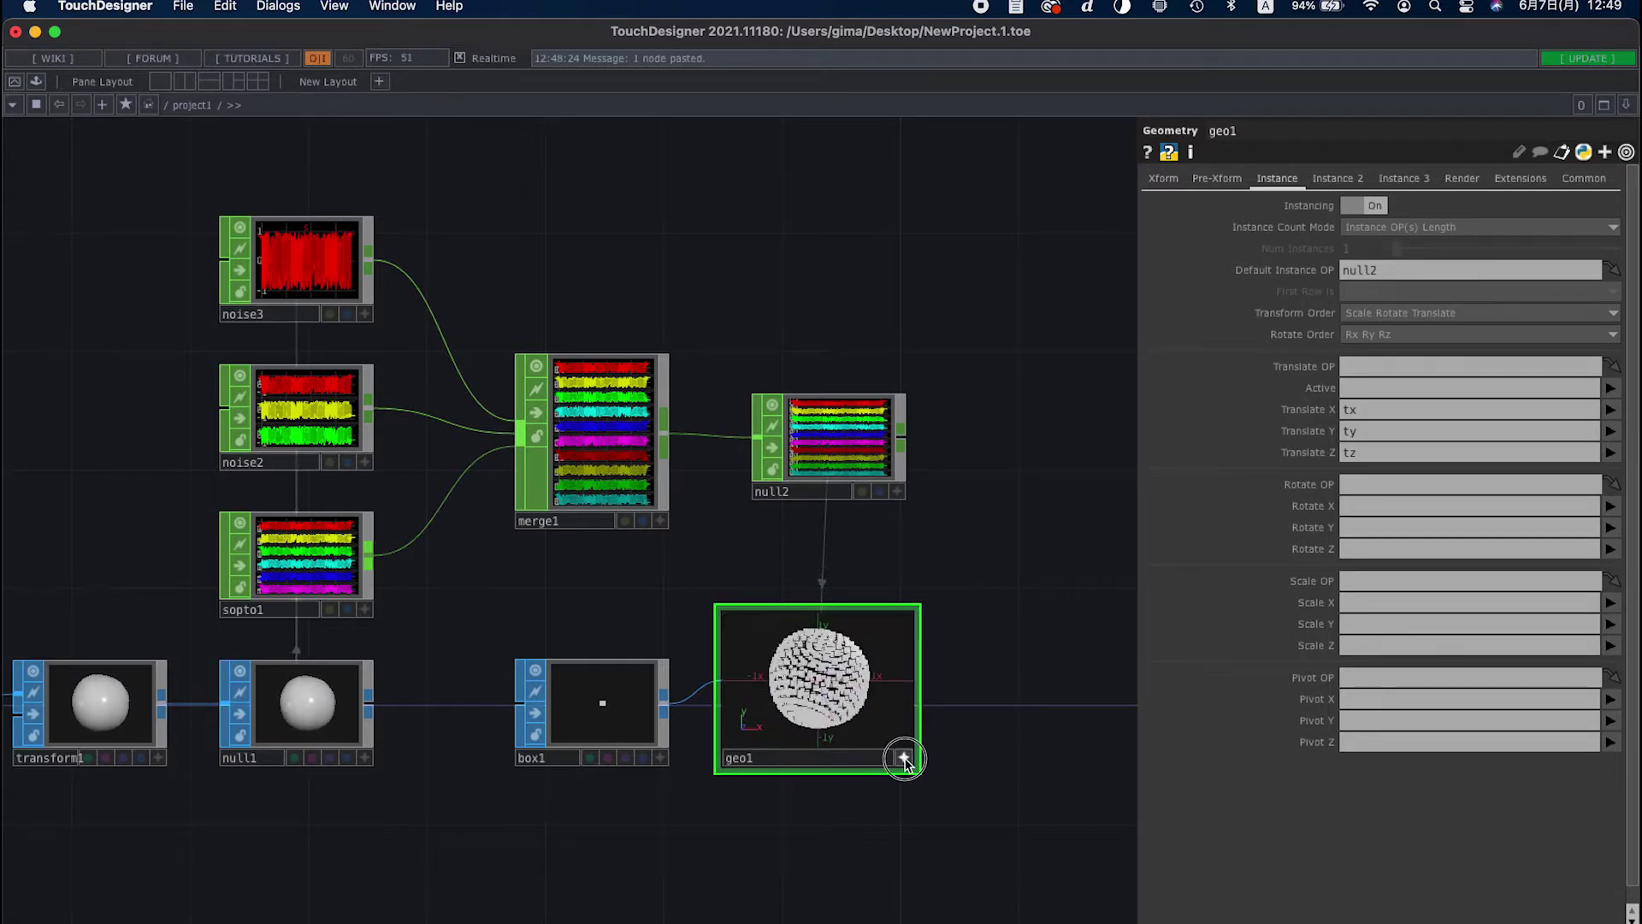
{"action": "scroll", "coordinate": [834, 693], "scroll_direction": "up", "scroll_amount": 6}
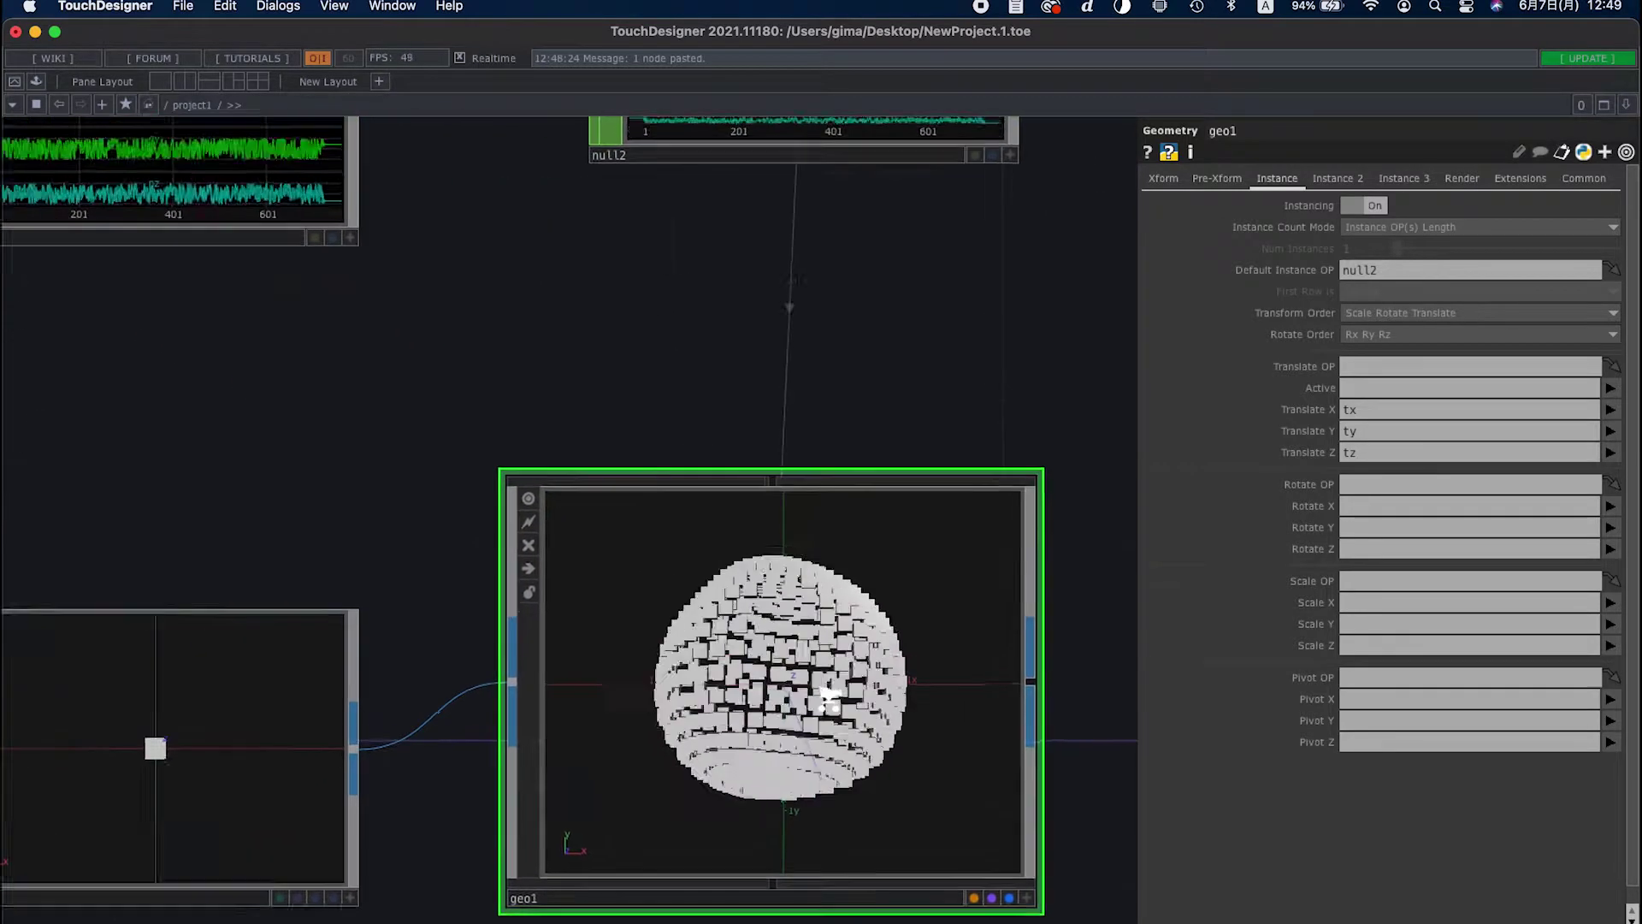
{"action": "scroll", "coordinate": [828, 698], "scroll_direction": "down", "scroll_amount": 3}
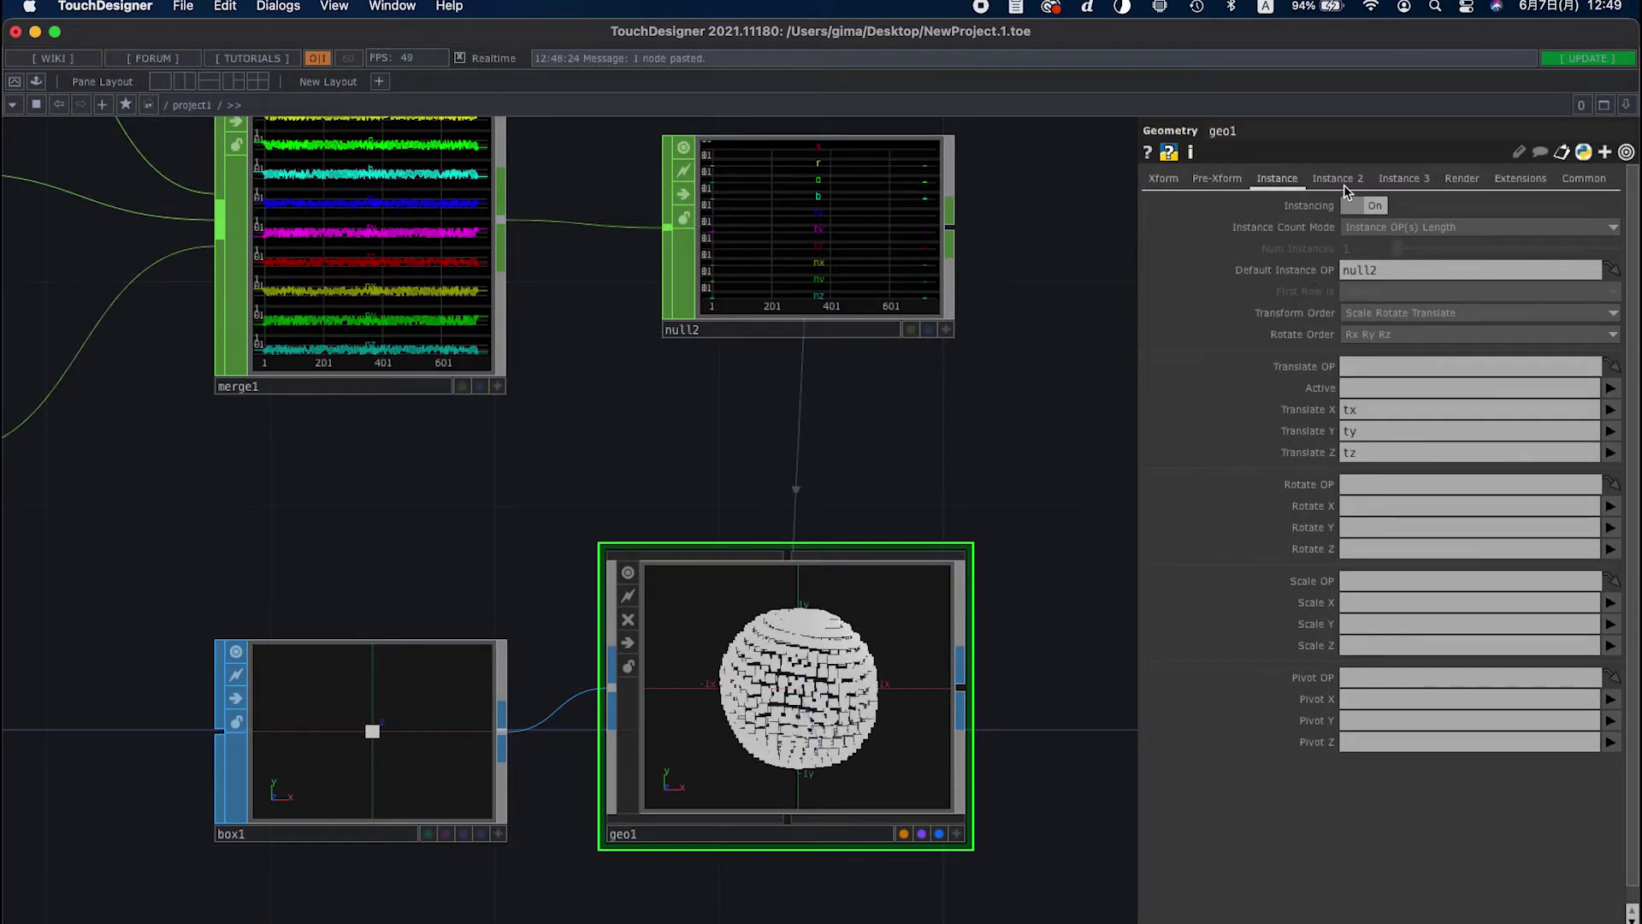
Map geo1's instance color R, G and B to the r, g and b channels
{"action": "left_click", "coordinate": [1343, 185]}
{"action": "scroll", "coordinate": [1235, 672], "scroll_direction": "down", "scroll_amount": 3}
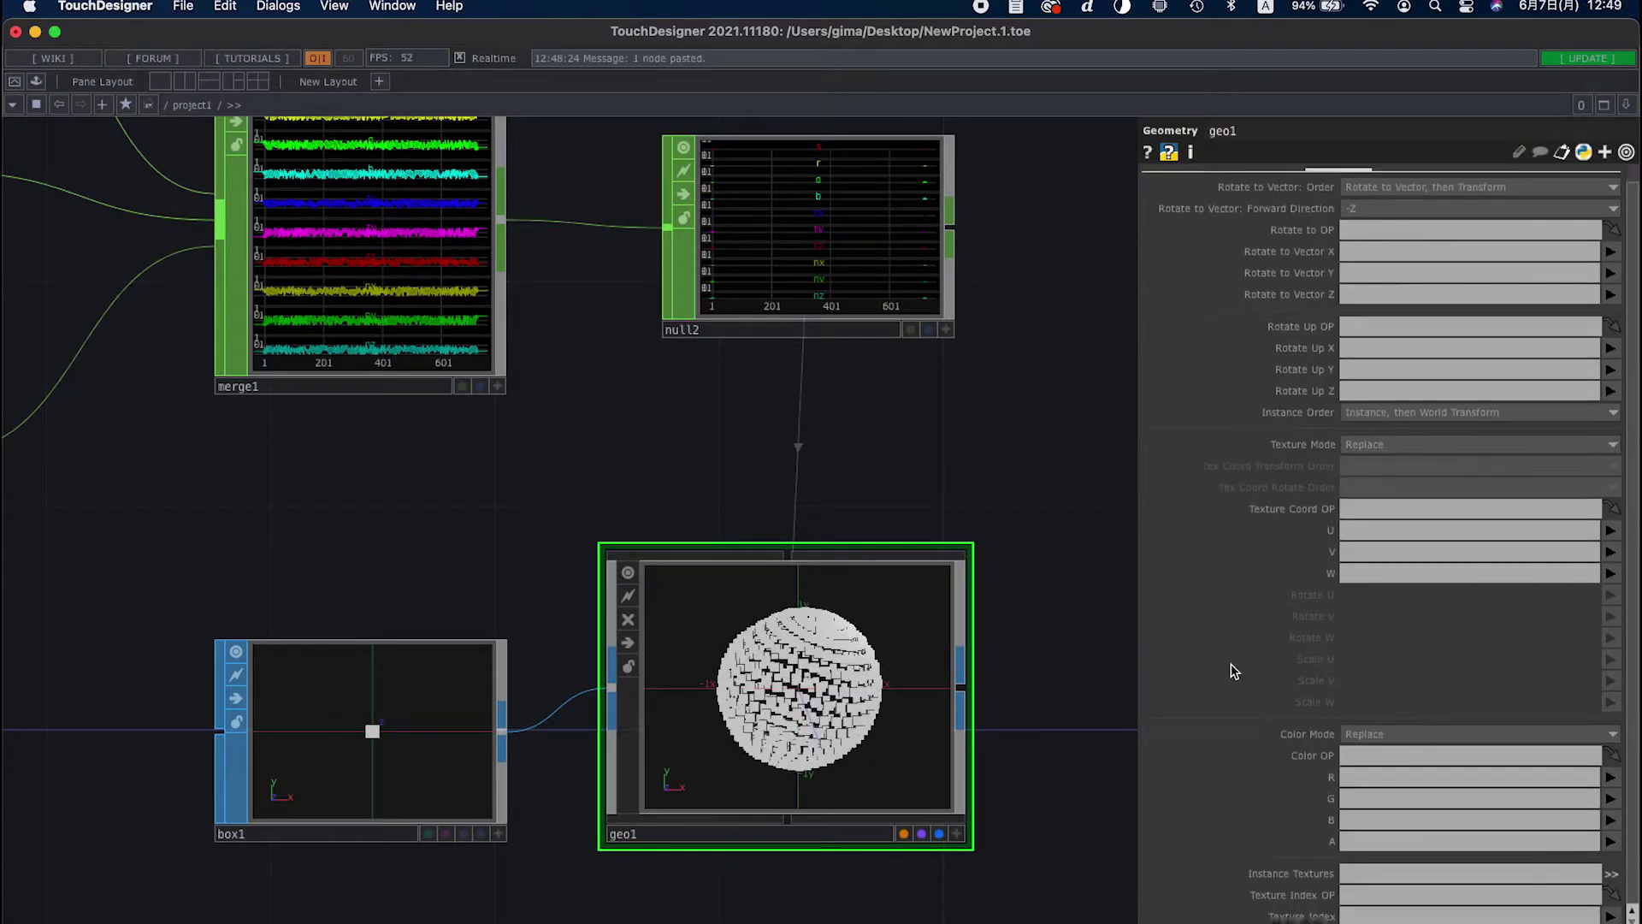
{"action": "left_click", "coordinate": [1611, 778]}
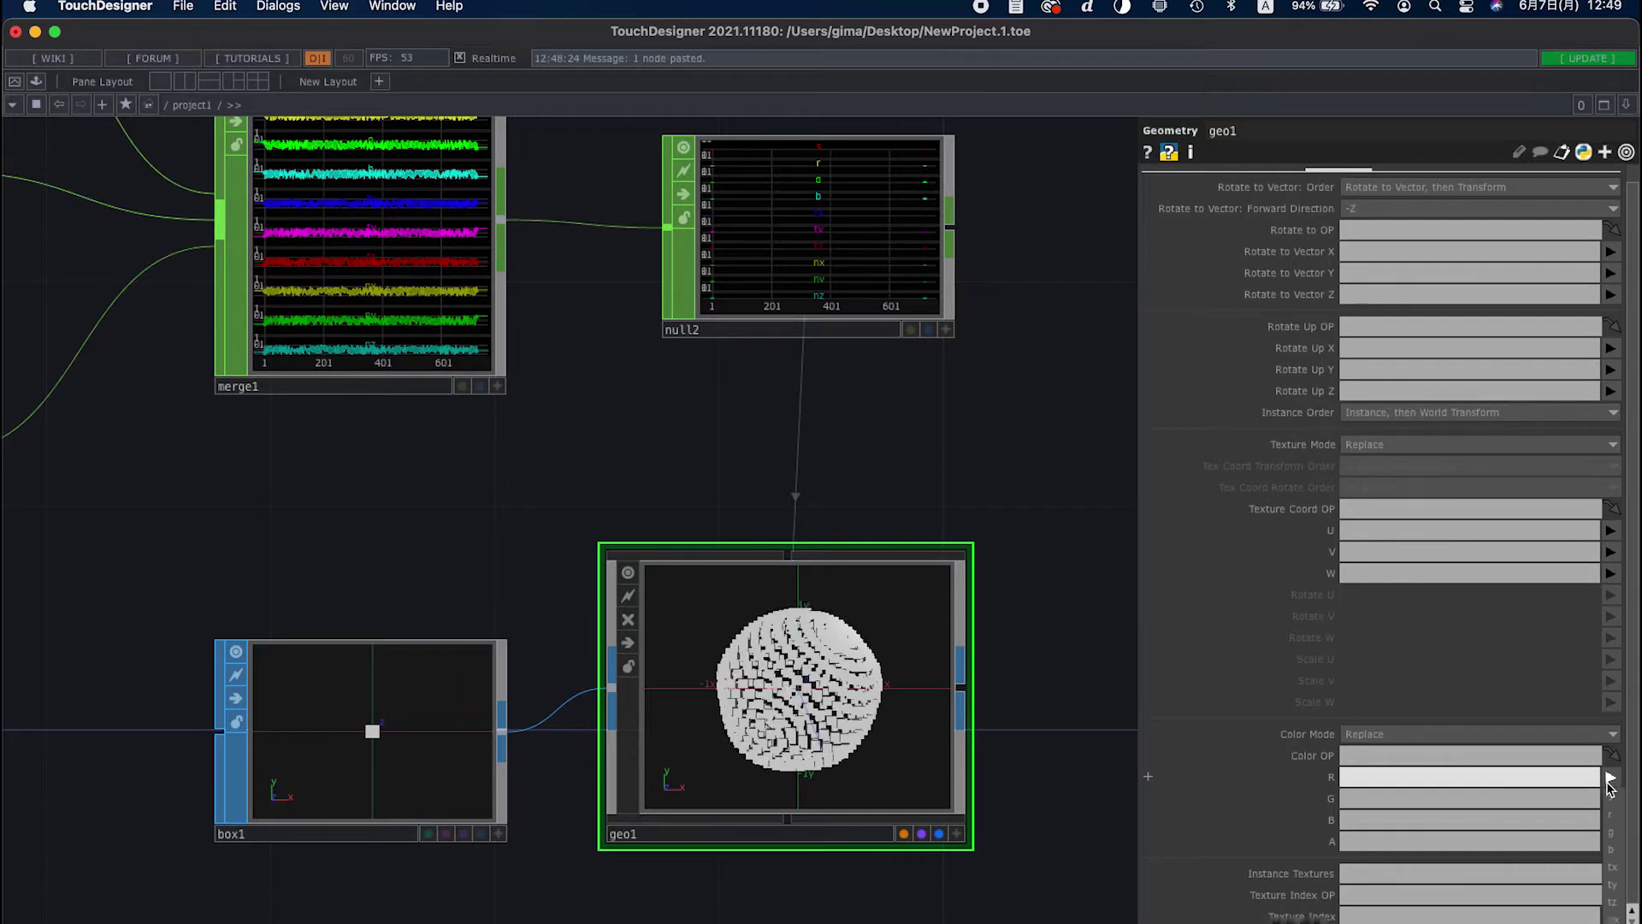
{"action": "left_click", "coordinate": [1610, 813]}
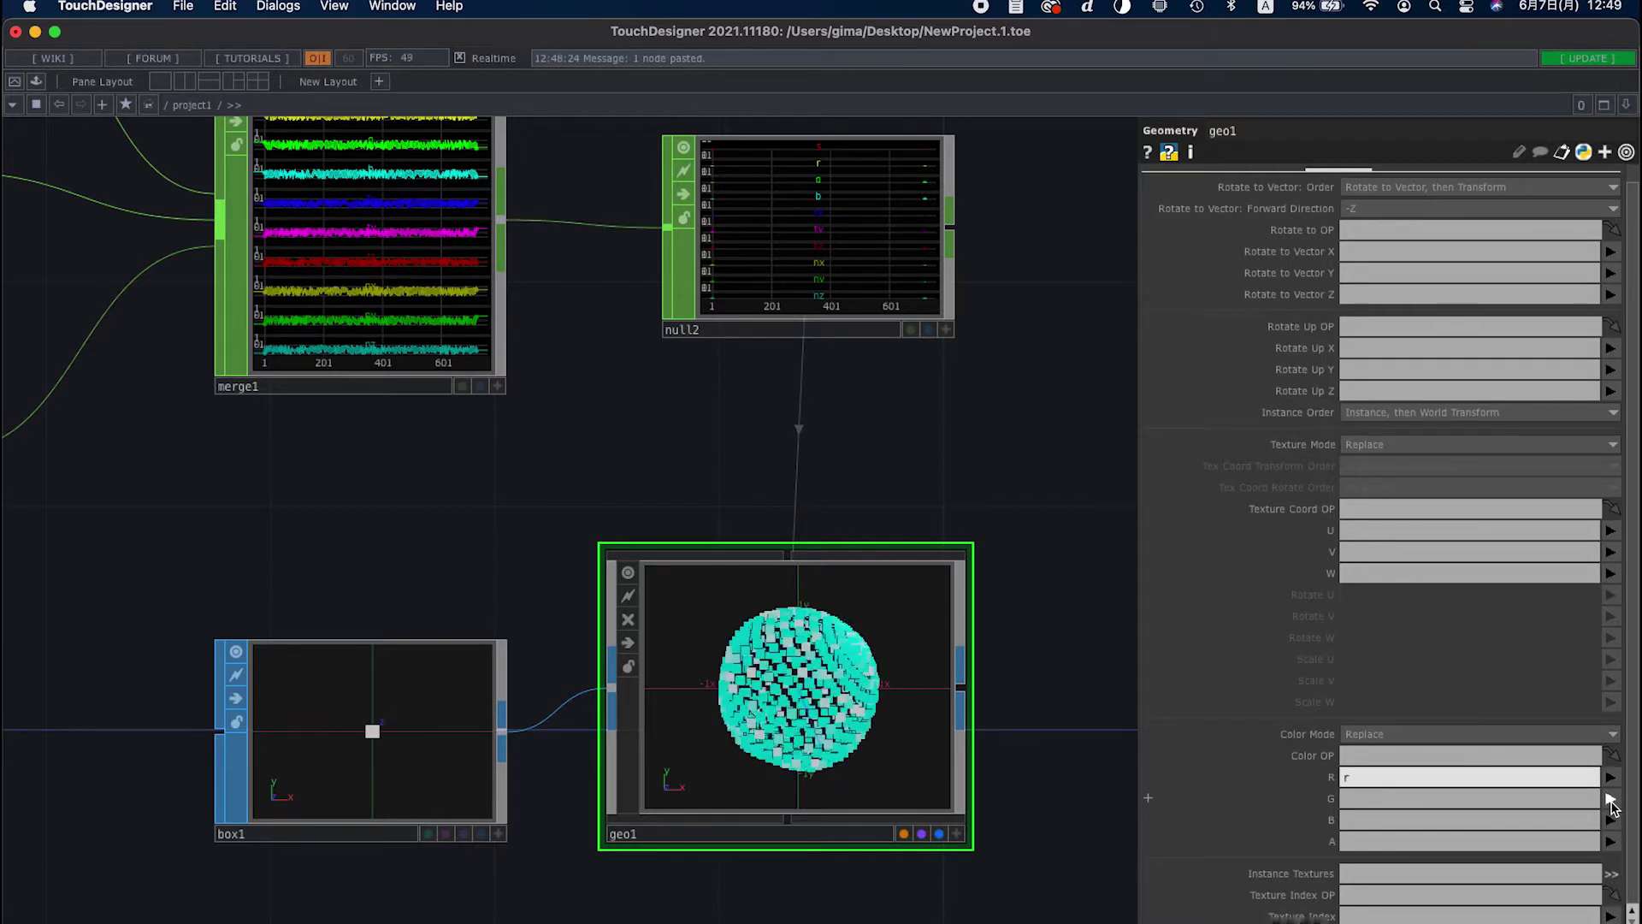
{"action": "left_click", "coordinate": [1611, 800]}
{"action": "left_click", "coordinate": [1611, 854]}
{"action": "left_click", "coordinate": [1612, 821]}
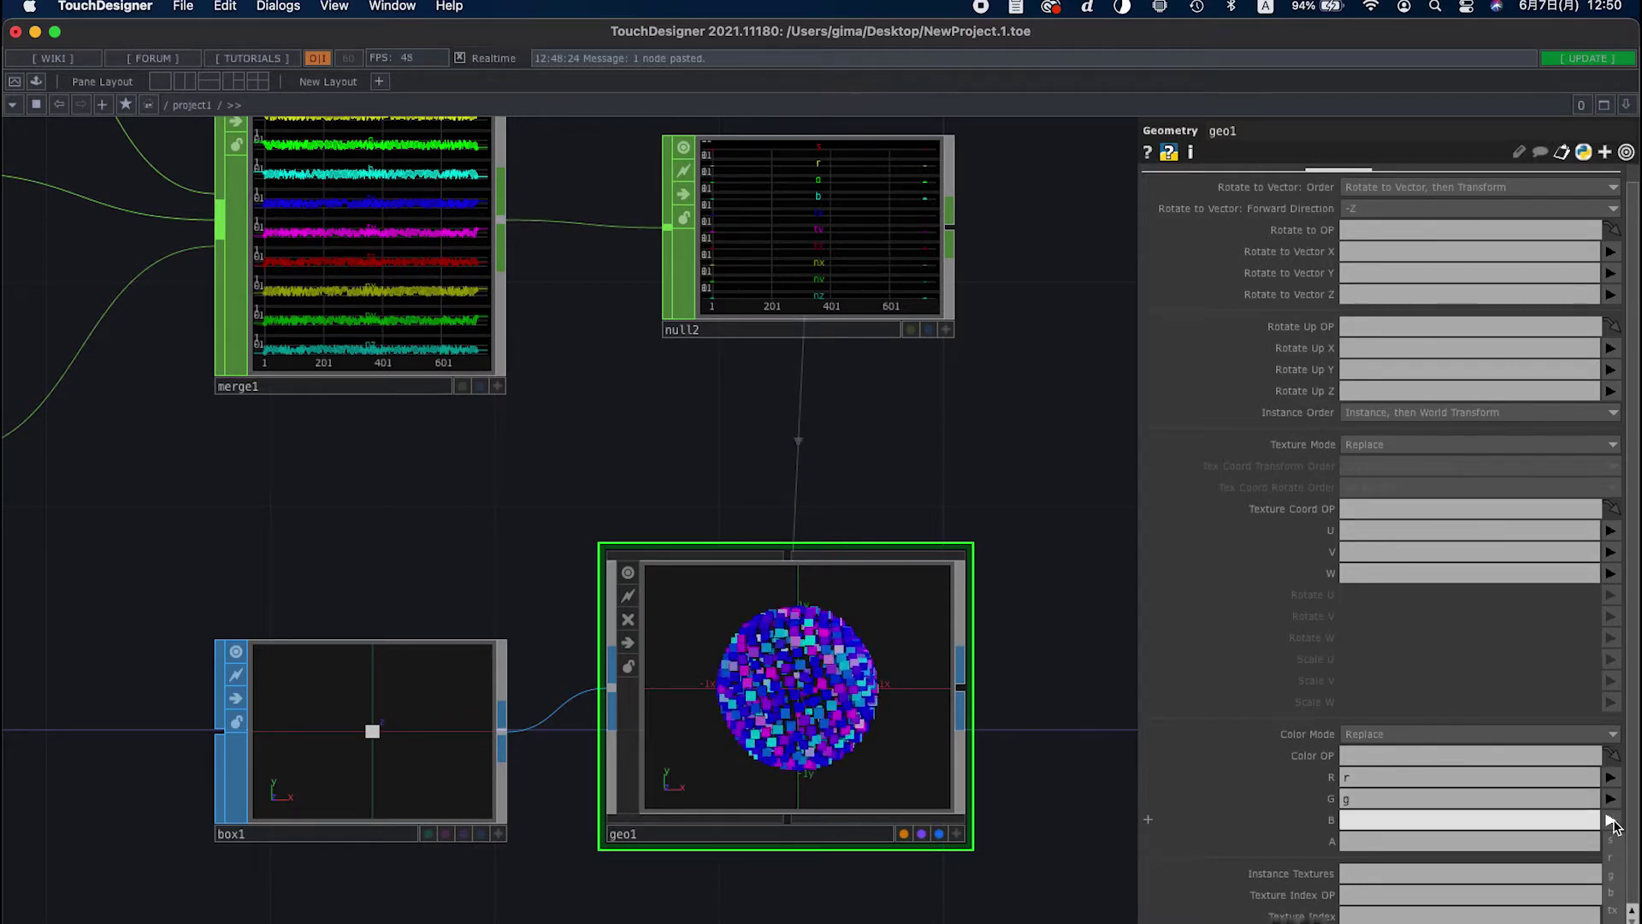
{"action": "left_click", "coordinate": [1615, 892]}
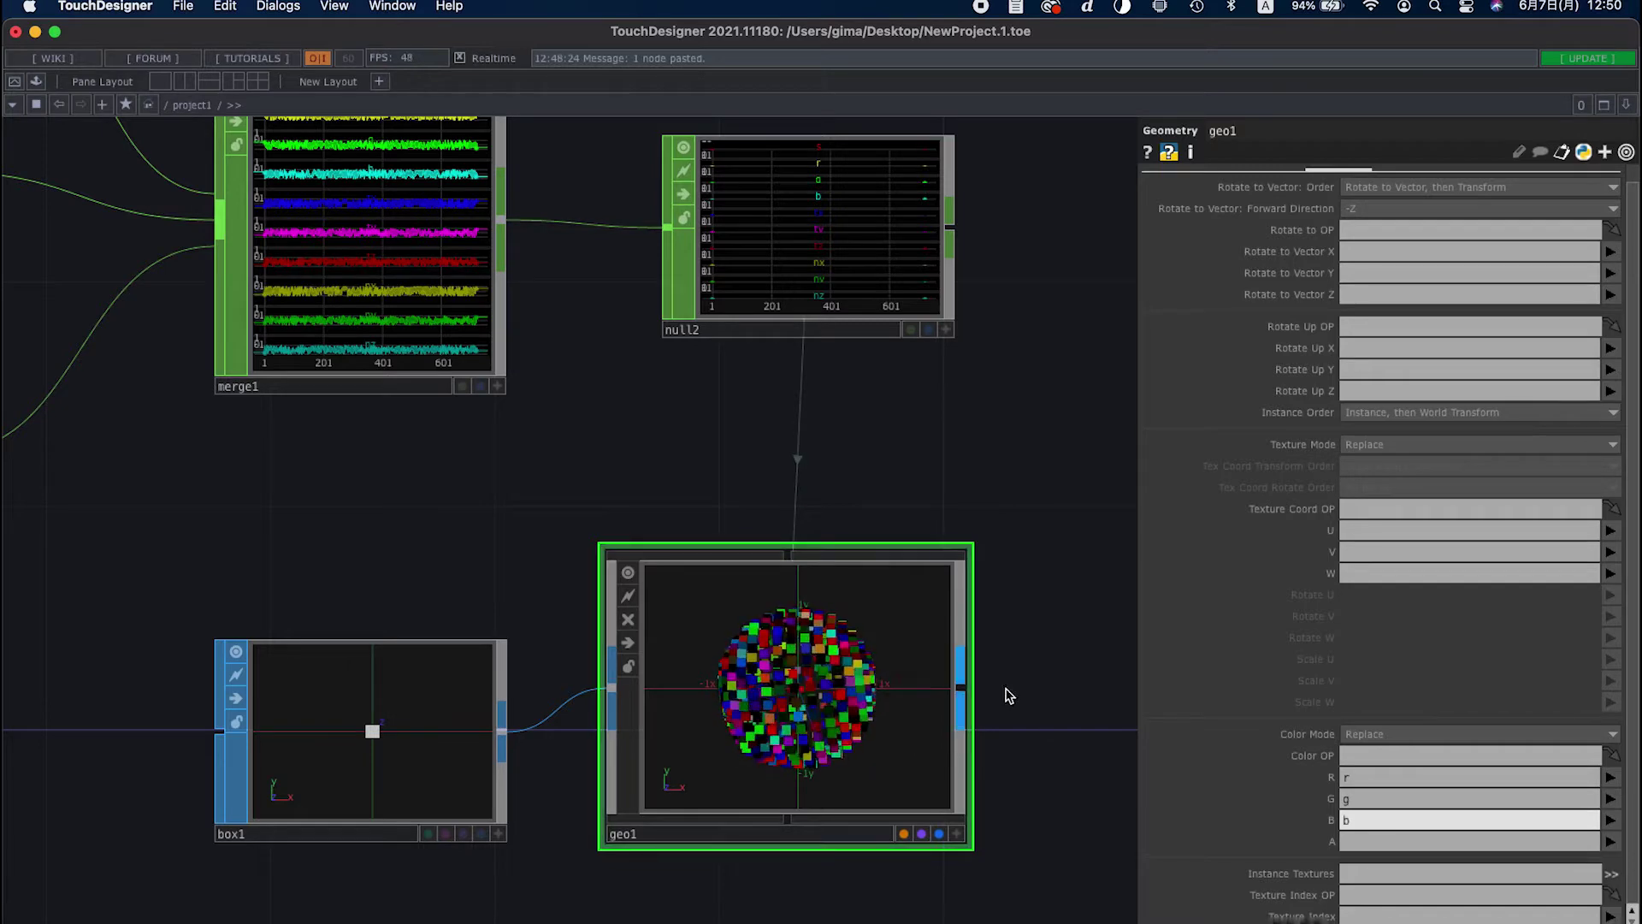
Add a Constant MAT below geo1 and assign it as geo1's Material
{"action": "left_click_drag", "start_coordinate": [1031, 632], "coordinate": [1036, 425]}
{"action": "right_click", "coordinate": [768, 768]}
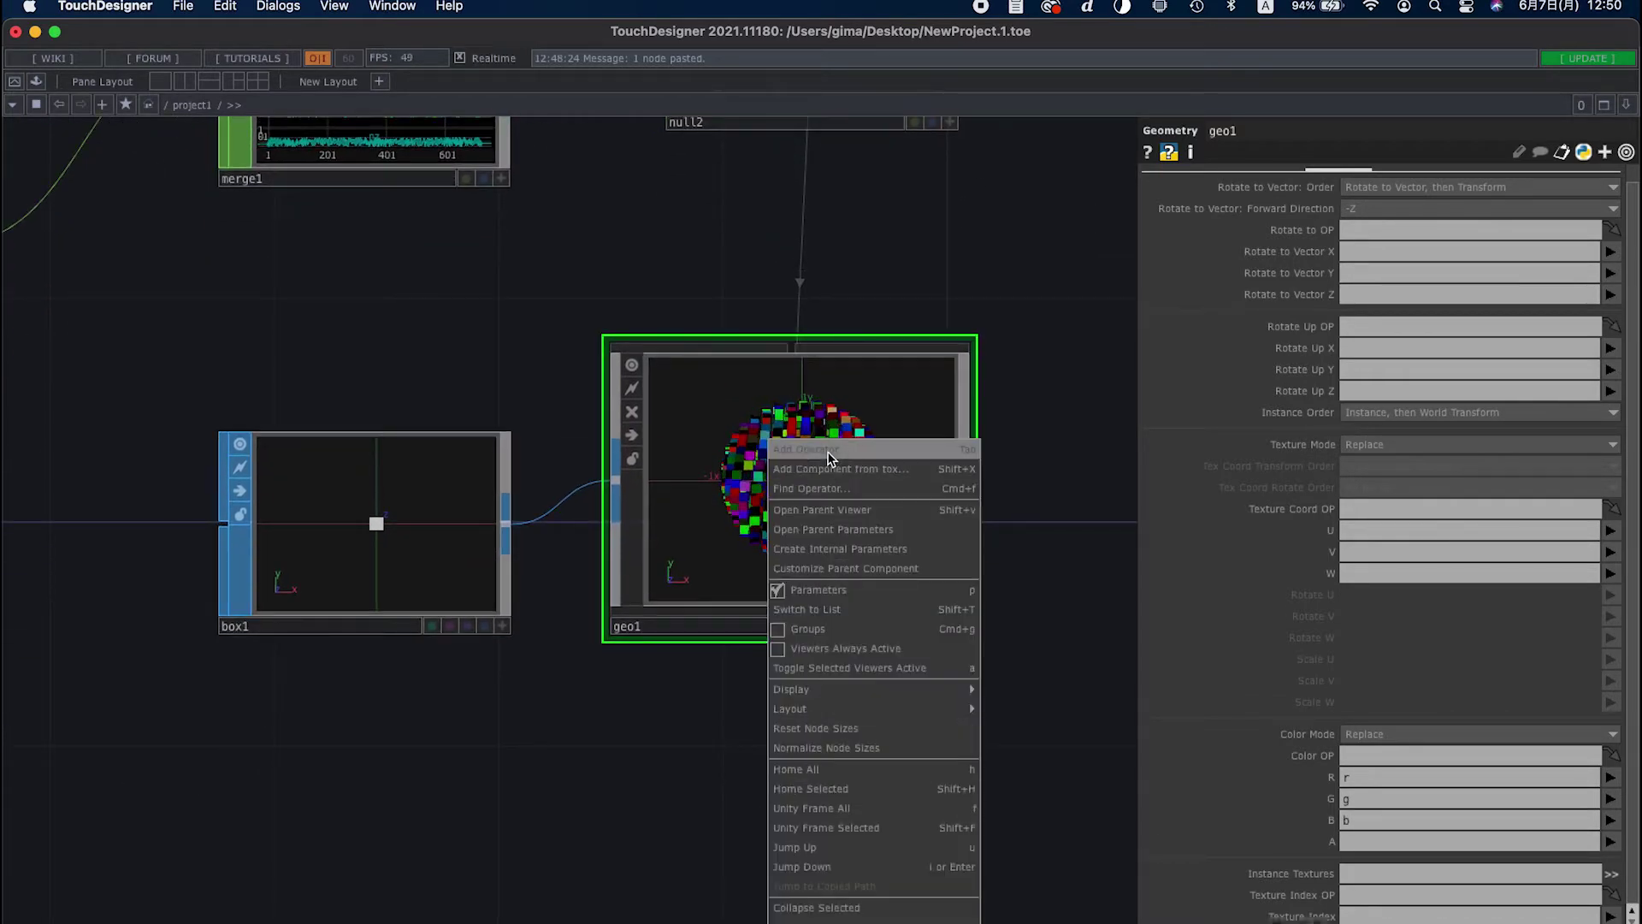
{"action": "left_click", "coordinate": [800, 450]}
{"action": "left_click", "coordinate": [743, 217]}
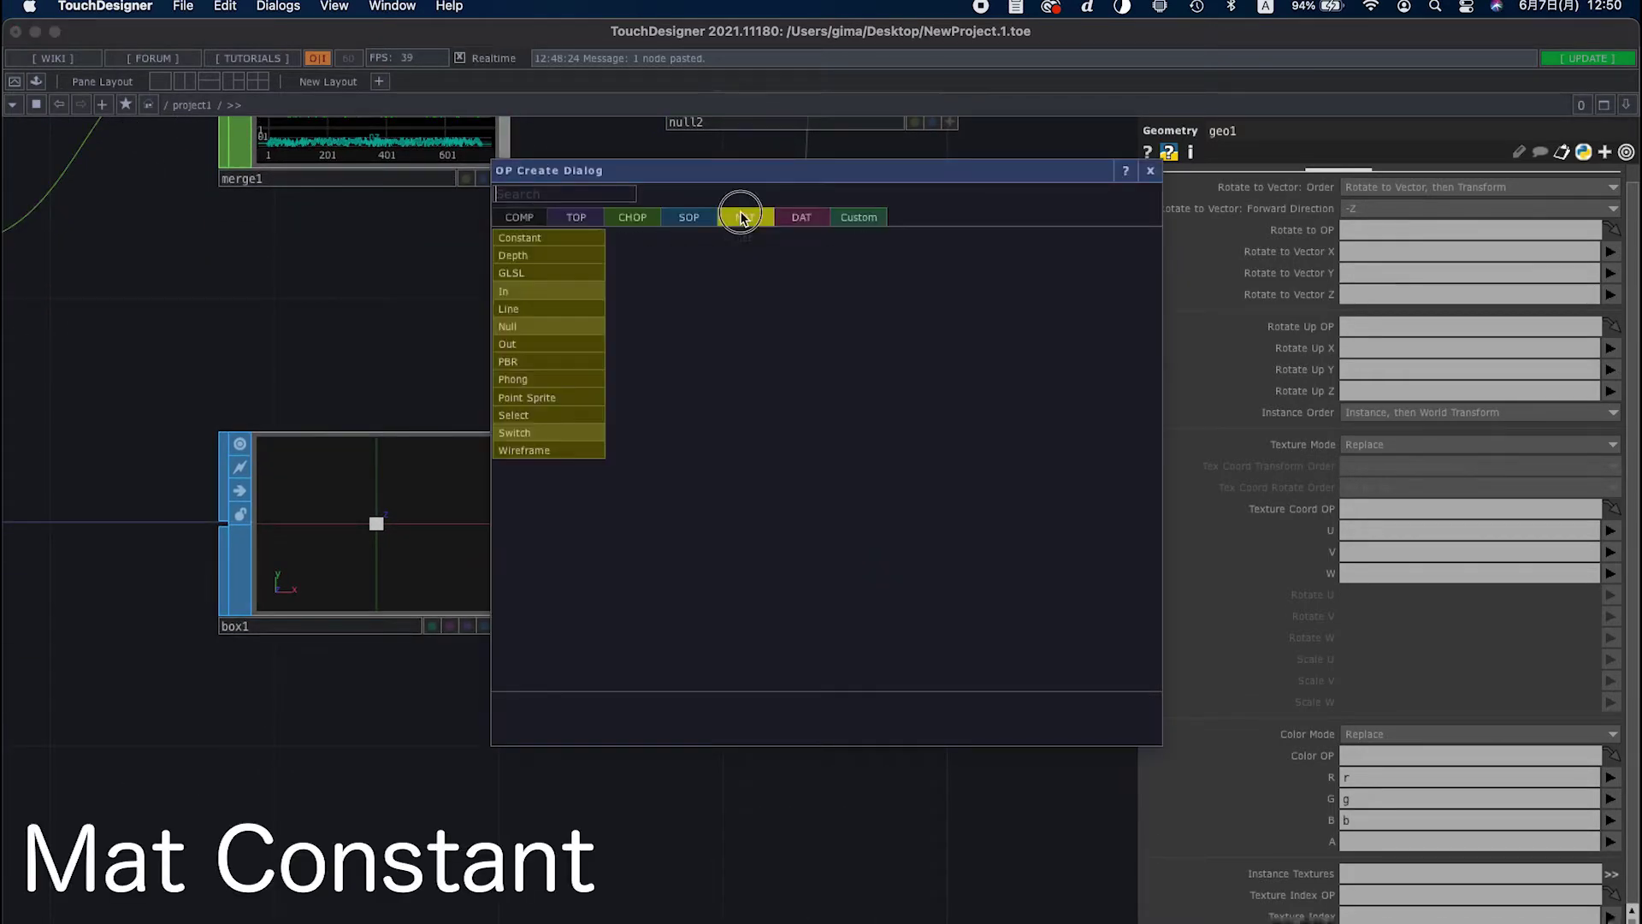
{"action": "left_click", "coordinate": [539, 249]}
{"action": "left_click", "coordinate": [844, 770]}
{"action": "left_click_drag", "start_coordinate": [843, 769], "coordinate": [851, 520]}
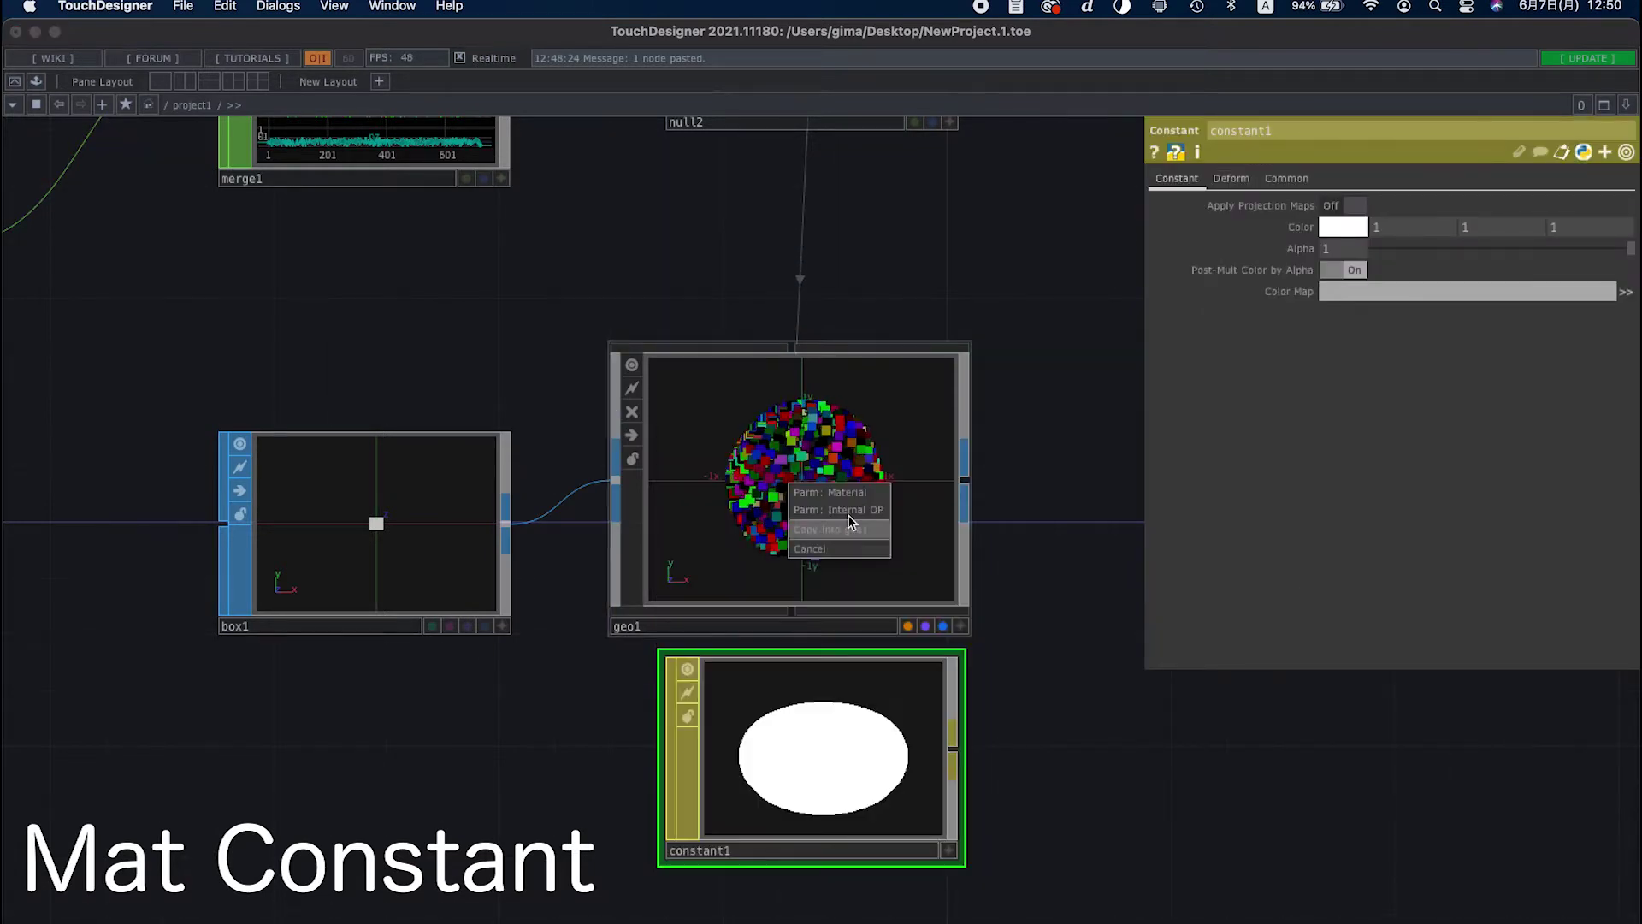
{"action": "left_click", "coordinate": [834, 492]}
Add a Camera COMP and place it beside null2, above and to the right of geo1
{"action": "left_click_drag", "start_coordinate": [1034, 410], "coordinate": [987, 479]}
{"action": "right_click", "coordinate": [1025, 142]}
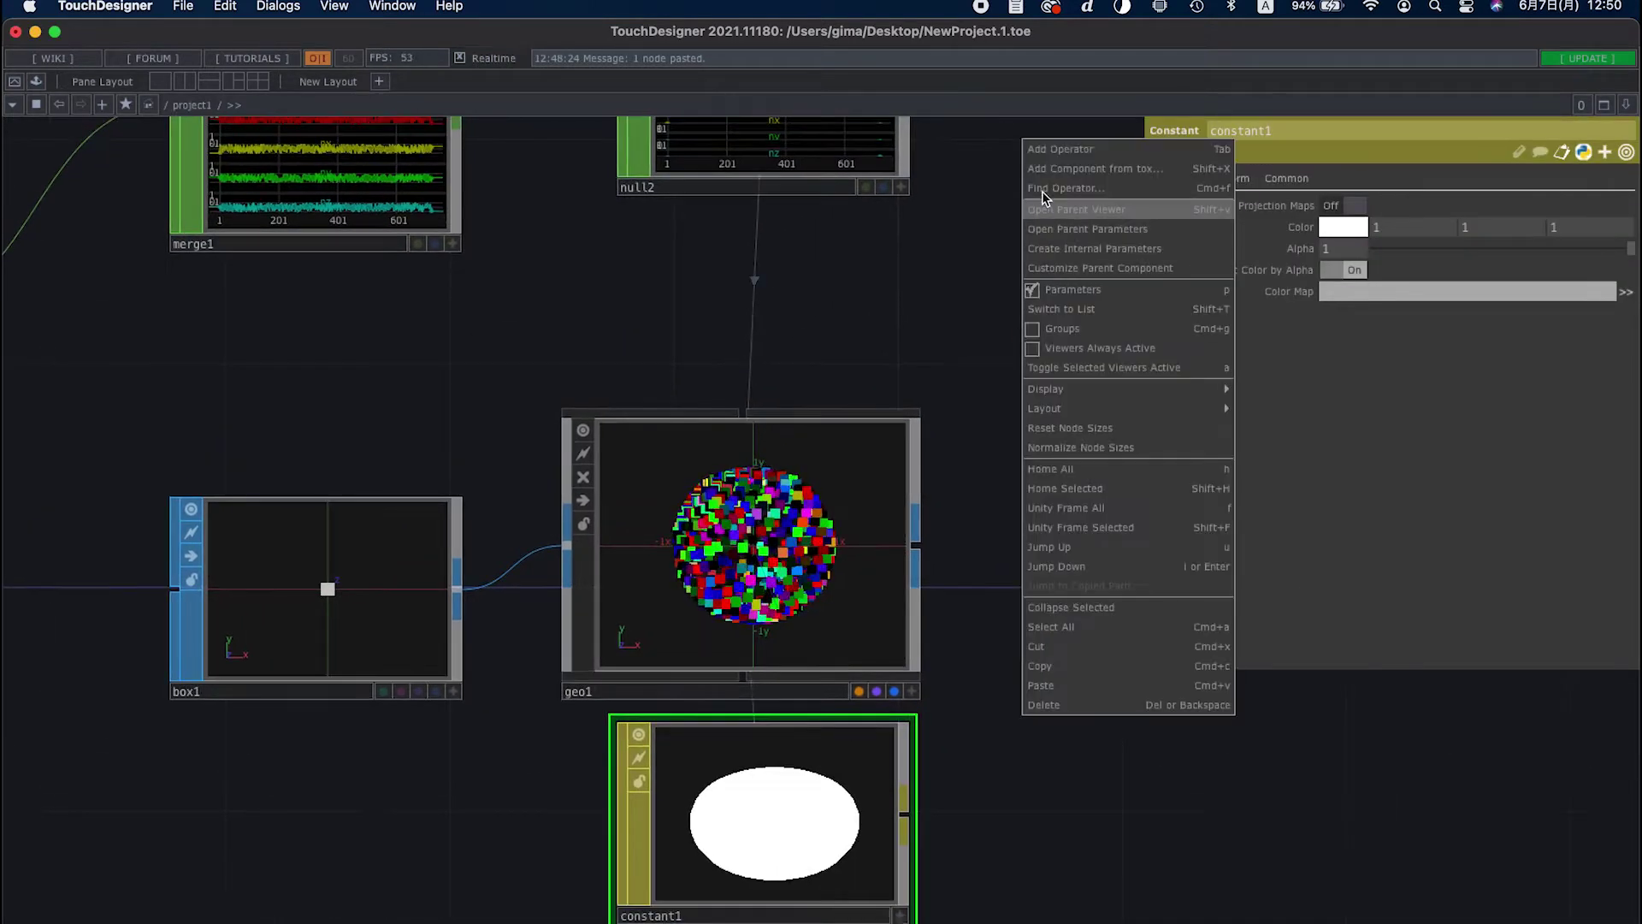
{"action": "left_click", "coordinate": [1052, 148]}
{"action": "left_click", "coordinate": [744, 76]}
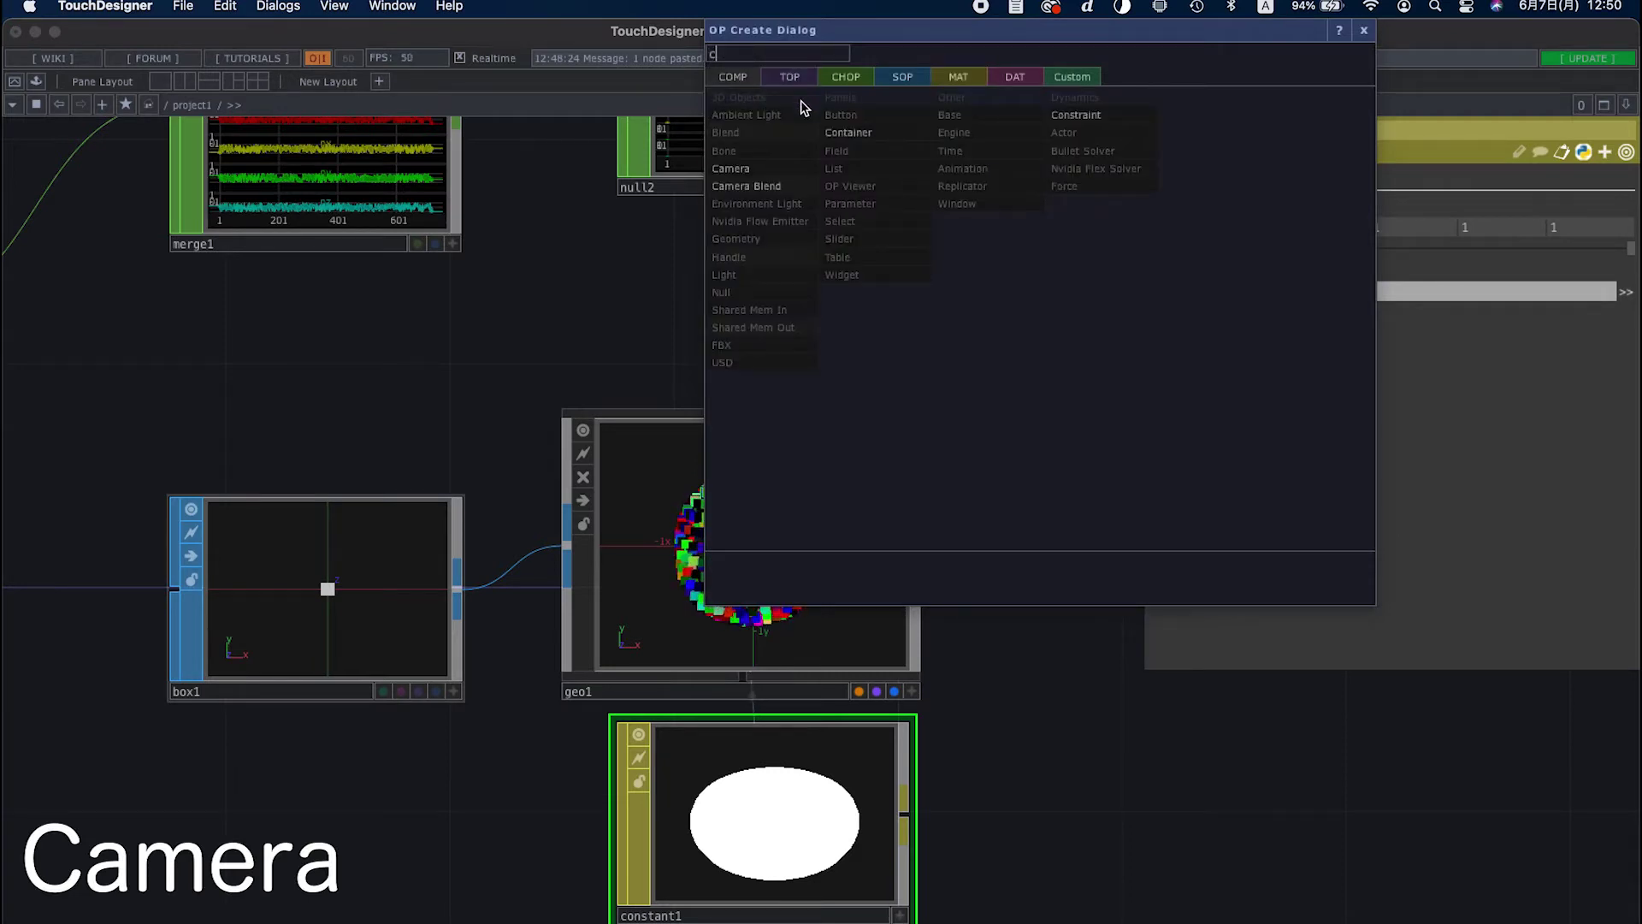
{"action": "left_click", "coordinate": [765, 177]}
{"action": "left_click", "coordinate": [1022, 287]}
{"action": "scroll", "coordinate": [993, 514], "scroll_direction": "down", "scroll_amount": 3}
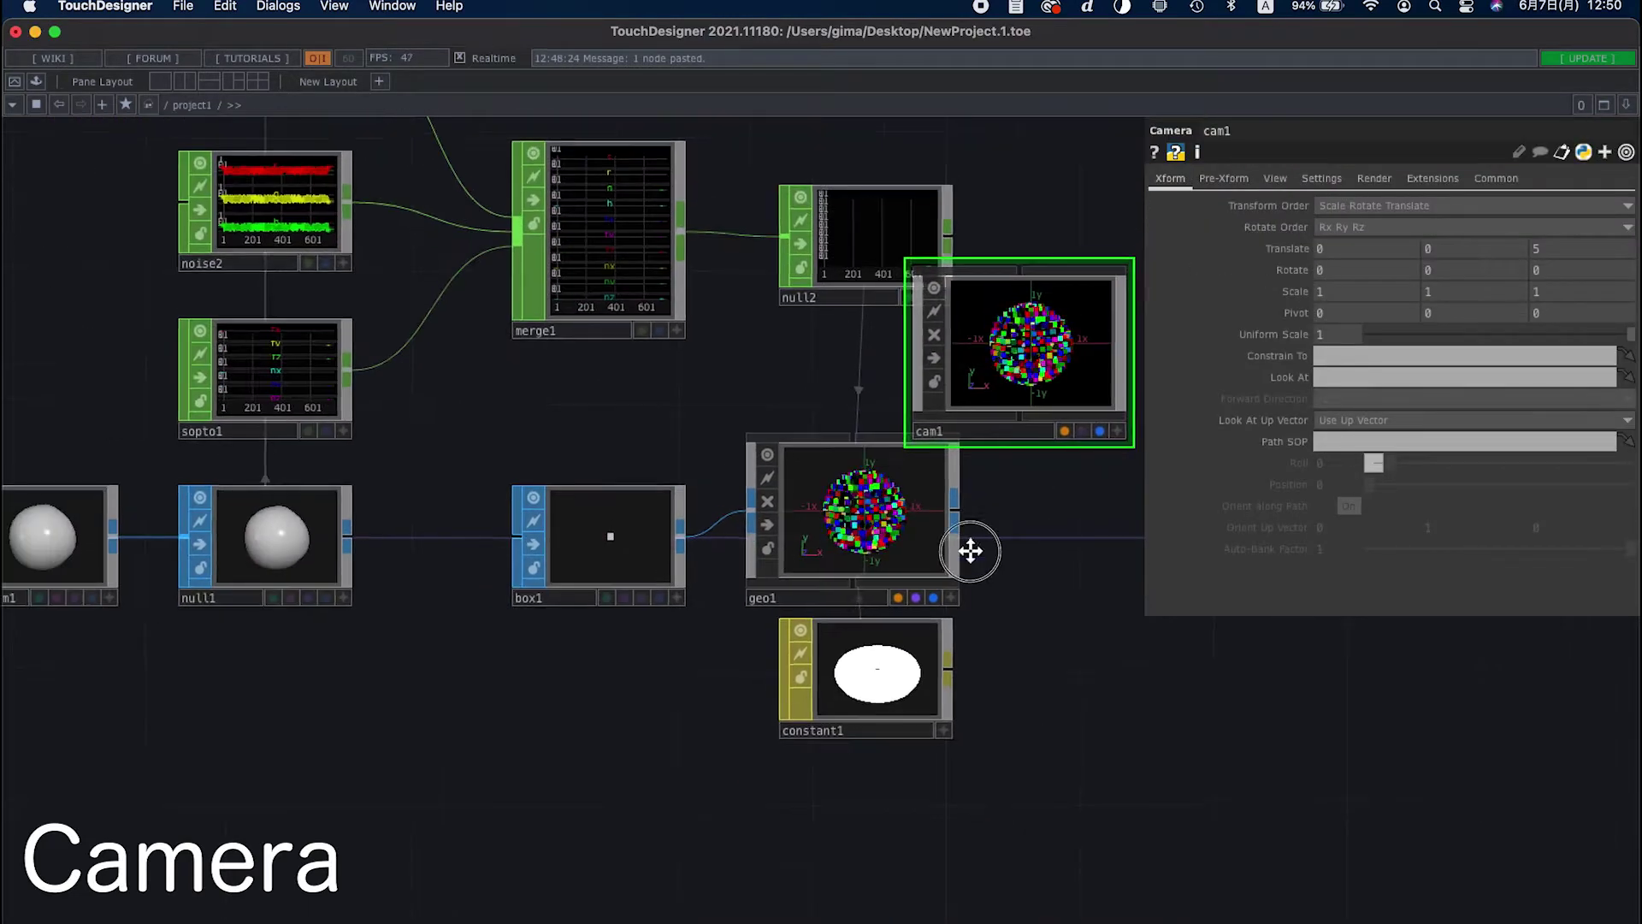
{"action": "scroll", "coordinate": [975, 479], "scroll_direction": "up", "scroll_amount": 2}
{"action": "left_click_drag", "start_coordinate": [982, 398], "coordinate": [1082, 298]}
Examine the orientation of geo1's instanced boxes and the Attribute Scope and Rename Scope of sopto1
{"action": "left_click", "coordinate": [796, 602]}
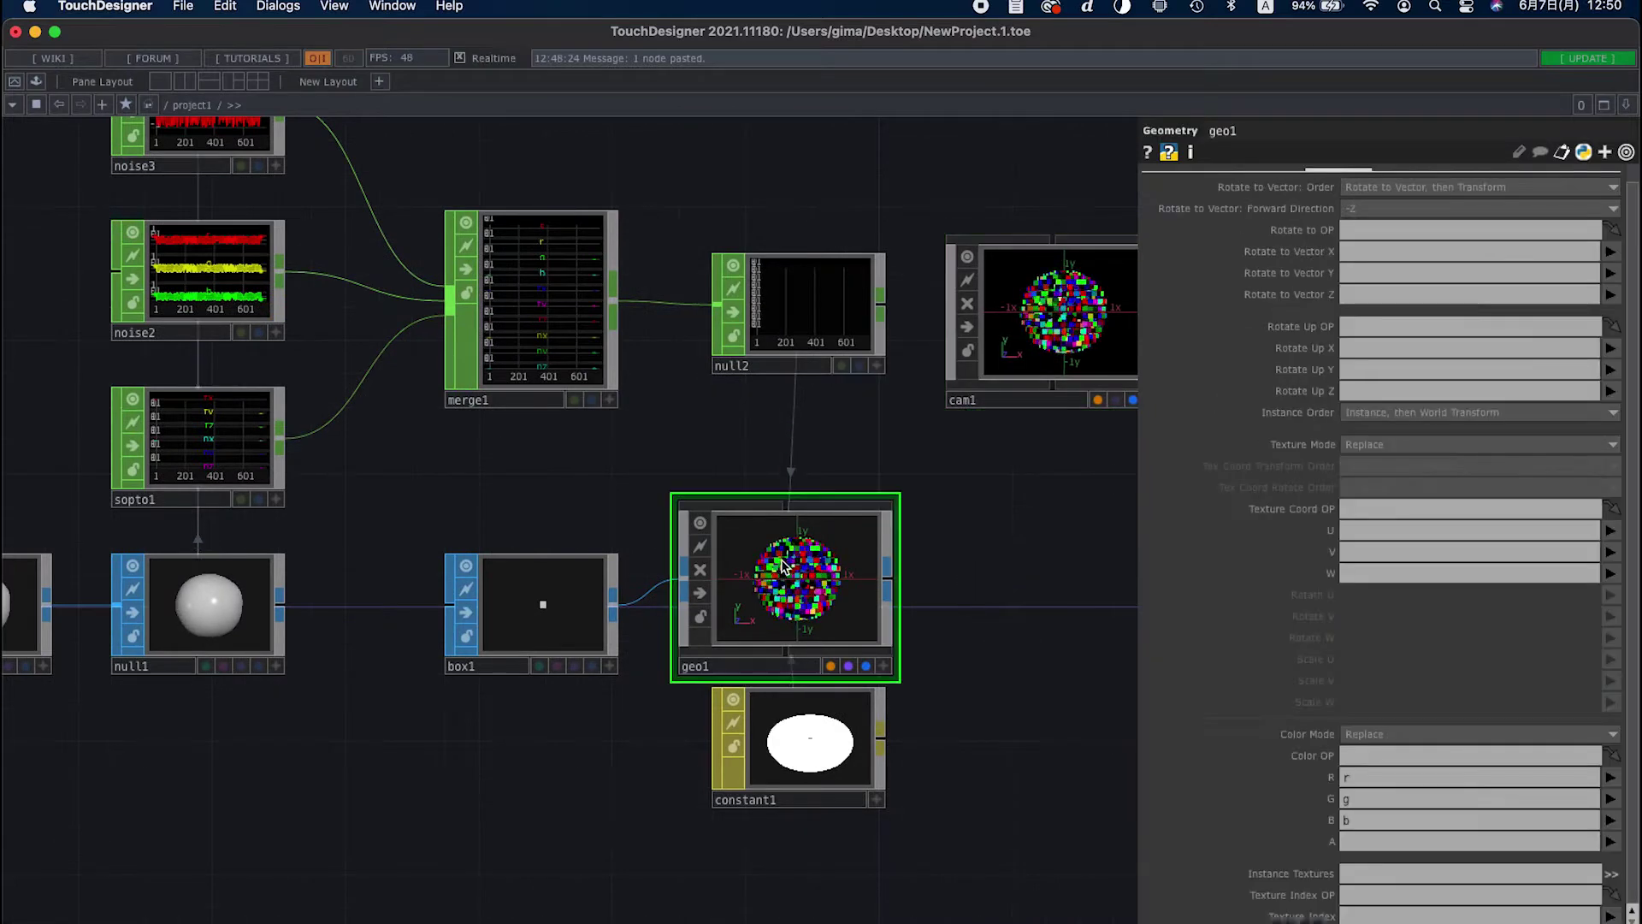
{"action": "scroll", "coordinate": [804, 590], "scroll_direction": "up", "scroll_amount": 8}
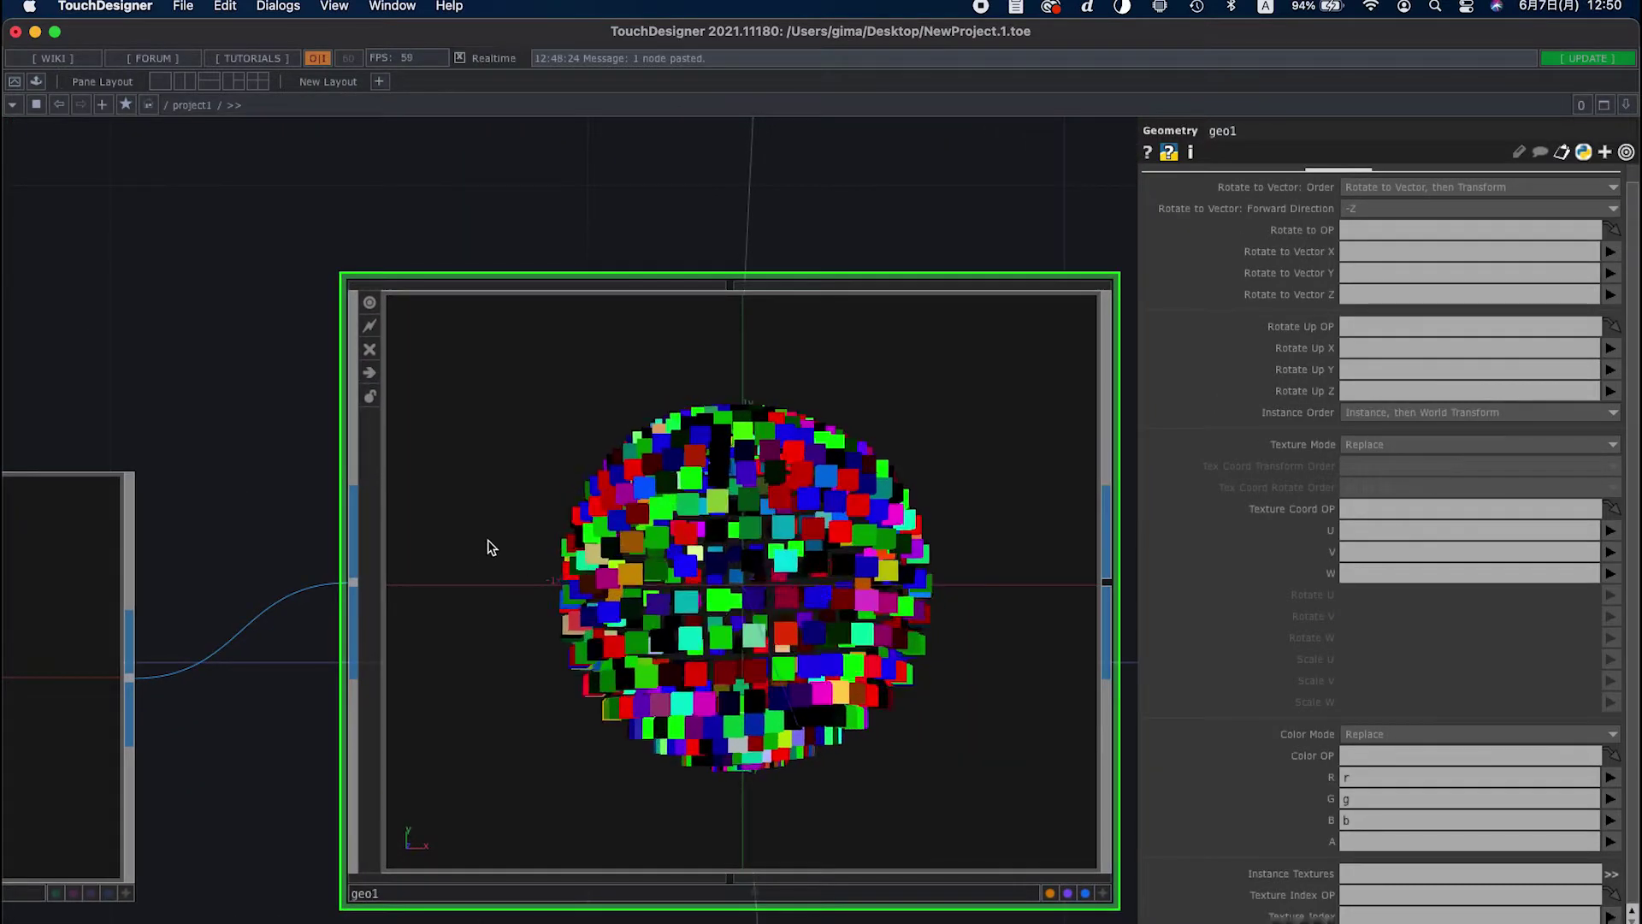
{"action": "scroll", "coordinate": [633, 612], "scroll_direction": "down", "scroll_amount": 1}
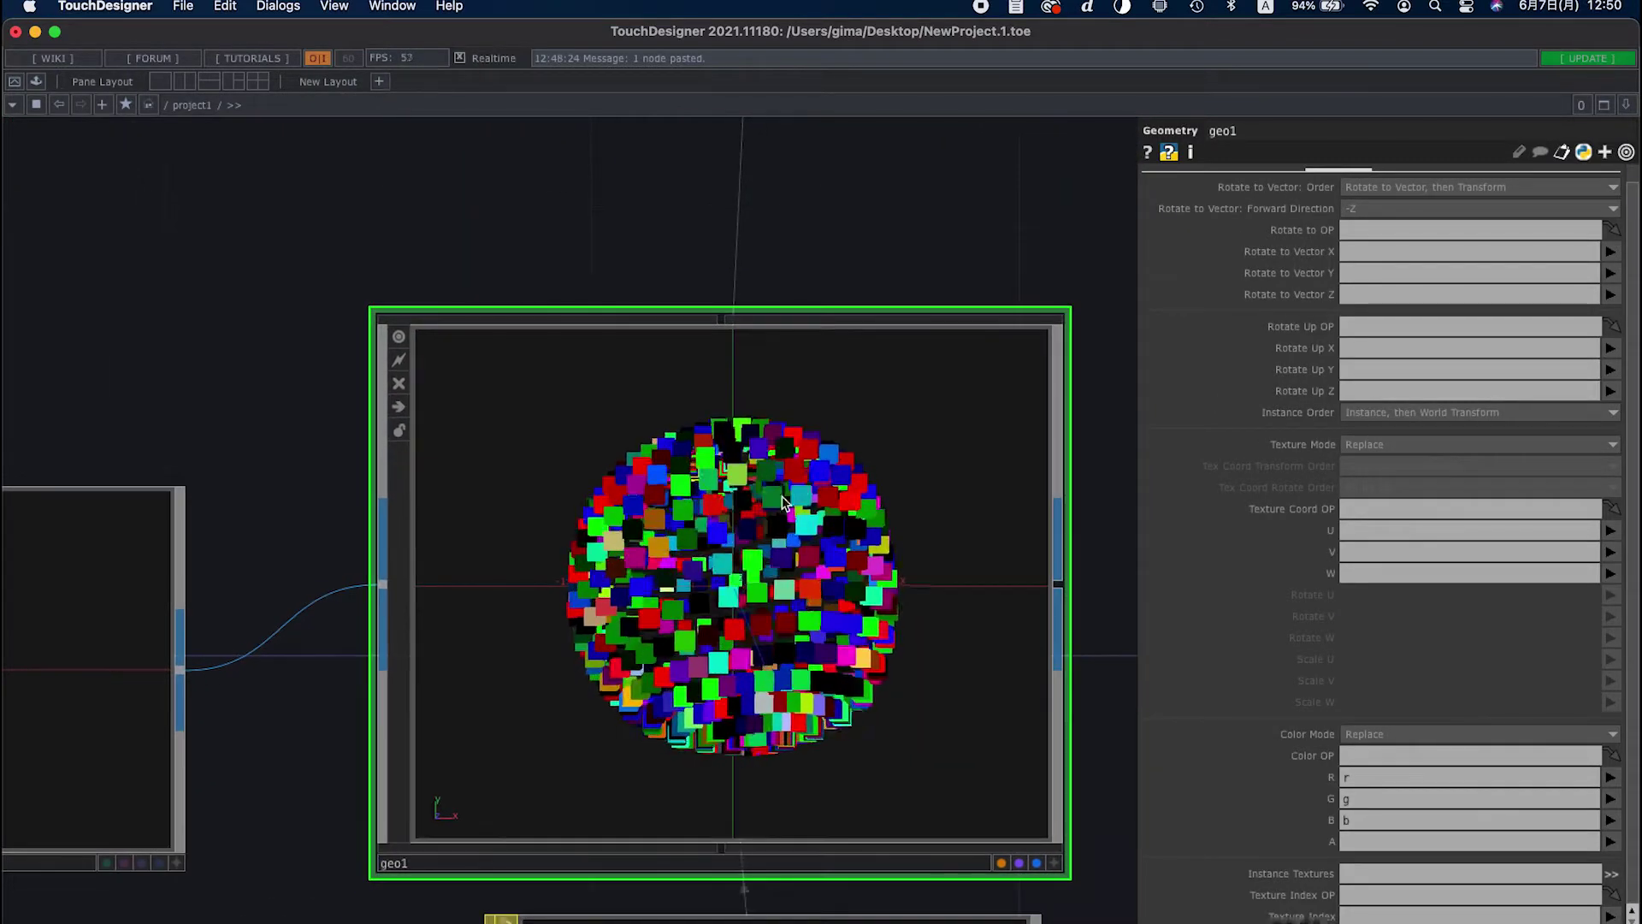
{"action": "scroll", "coordinate": [514, 368], "scroll_direction": "down", "scroll_amount": 5}
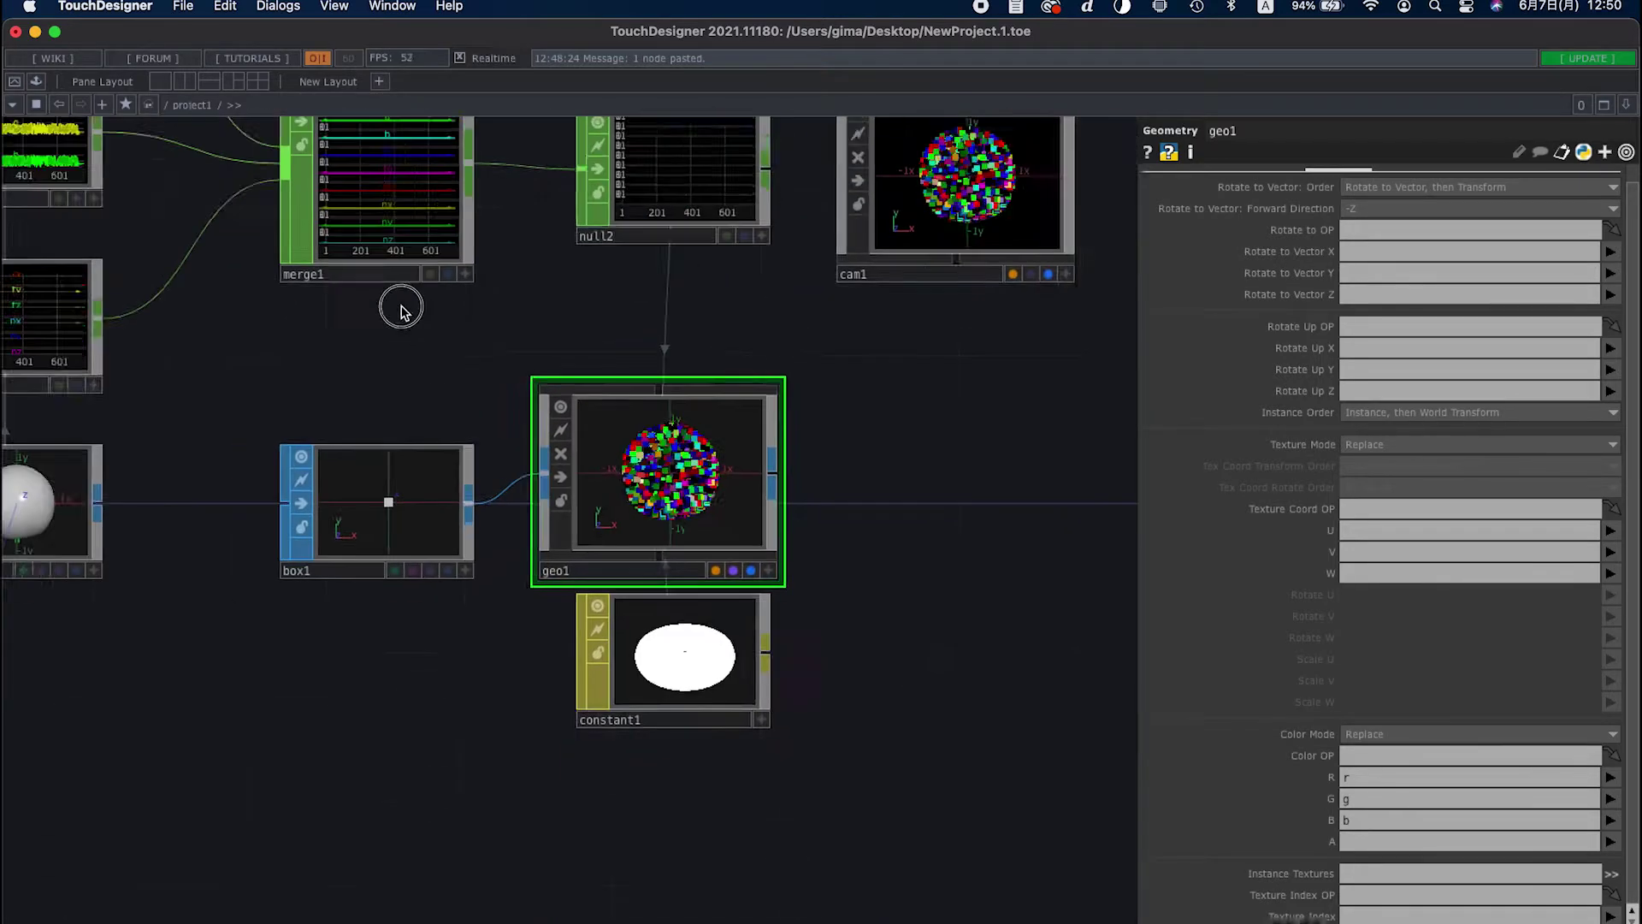
{"action": "scroll", "coordinate": [580, 393], "scroll_direction": "left", "scroll_amount": 10}
{"action": "scroll", "coordinate": [767, 640], "scroll_direction": "right", "scroll_amount": 3}
{"action": "scroll", "coordinate": [767, 640], "scroll_direction": "up", "scroll_amount": 4}
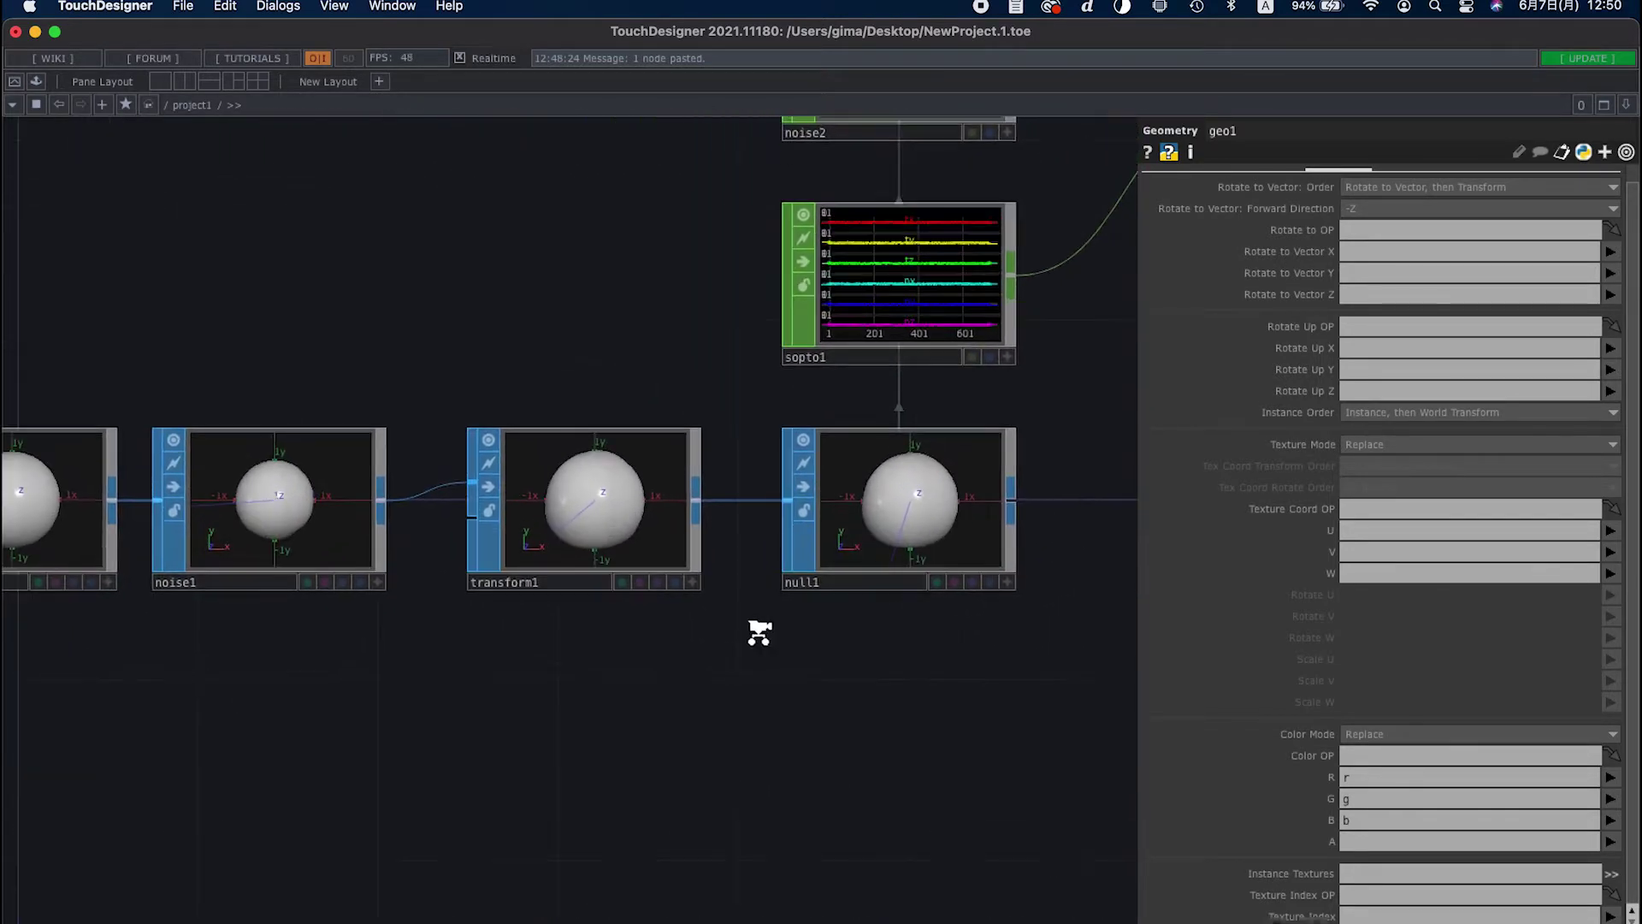
{"action": "left_click", "coordinate": [847, 376]}
{"action": "scroll", "coordinate": [847, 376], "scroll_direction": "right", "scroll_amount": 2}
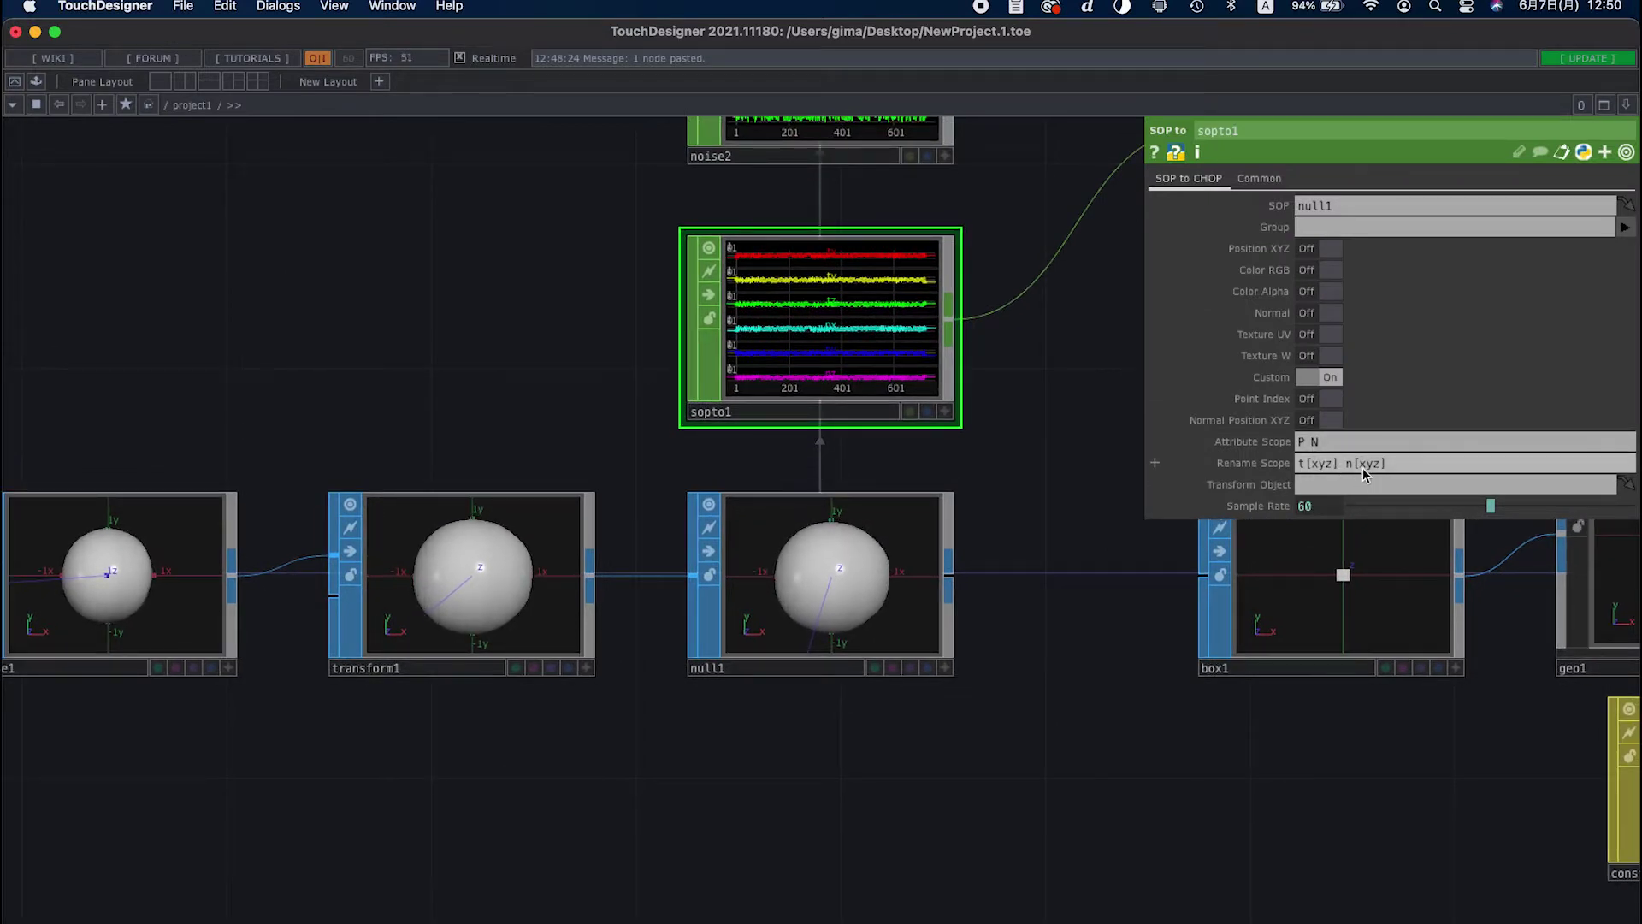
Turn on the display of points and point normals in transform1's viewer through its Display Options and inspect the normals
{"action": "scroll", "coordinate": [557, 403], "scroll_direction": "left", "scroll_amount": 5}
{"action": "scroll", "coordinate": [557, 402], "scroll_direction": "down", "scroll_amount": 2}
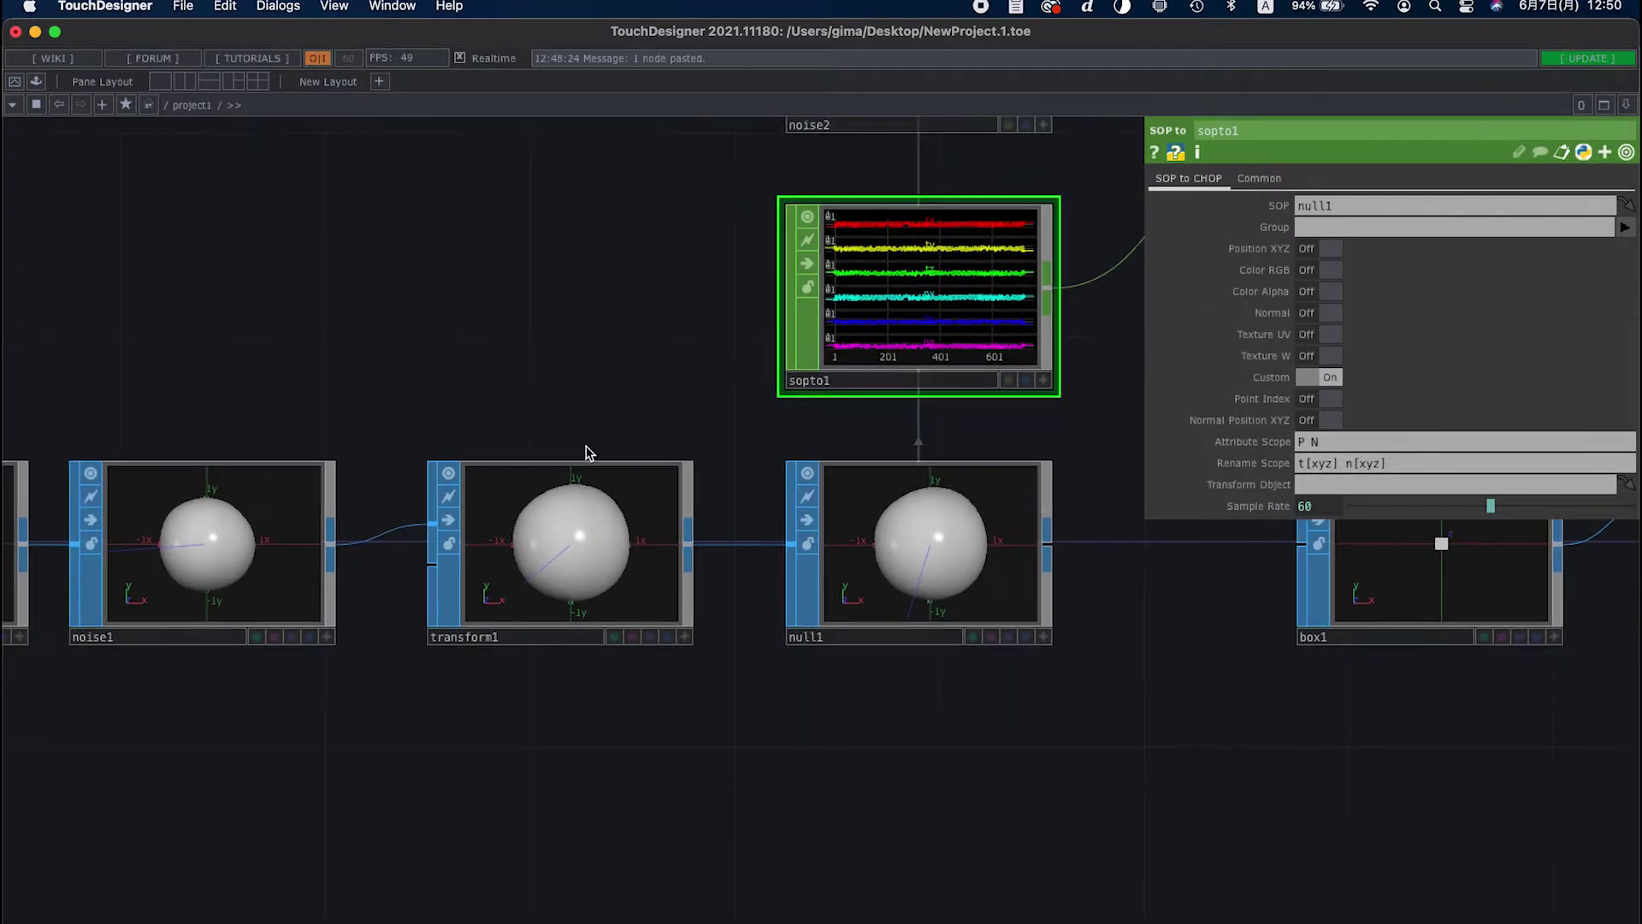
{"action": "scroll", "coordinate": [629, 544], "scroll_direction": "up", "scroll_amount": 2}
{"action": "right_click", "coordinate": [641, 510]}
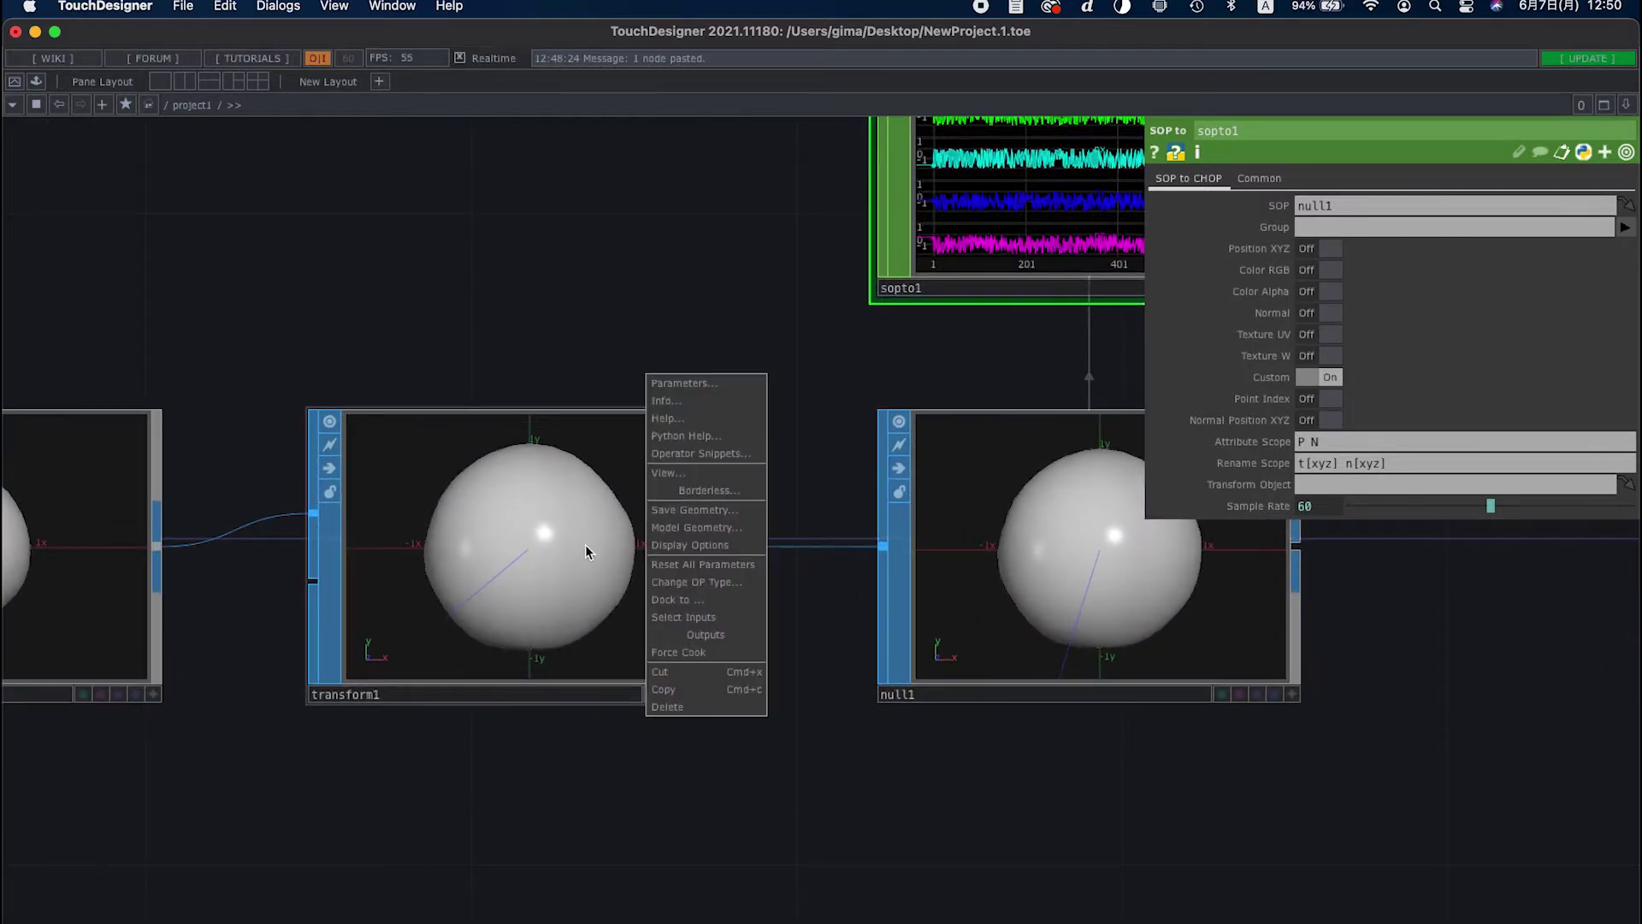
{"action": "left_click", "coordinate": [681, 544]}
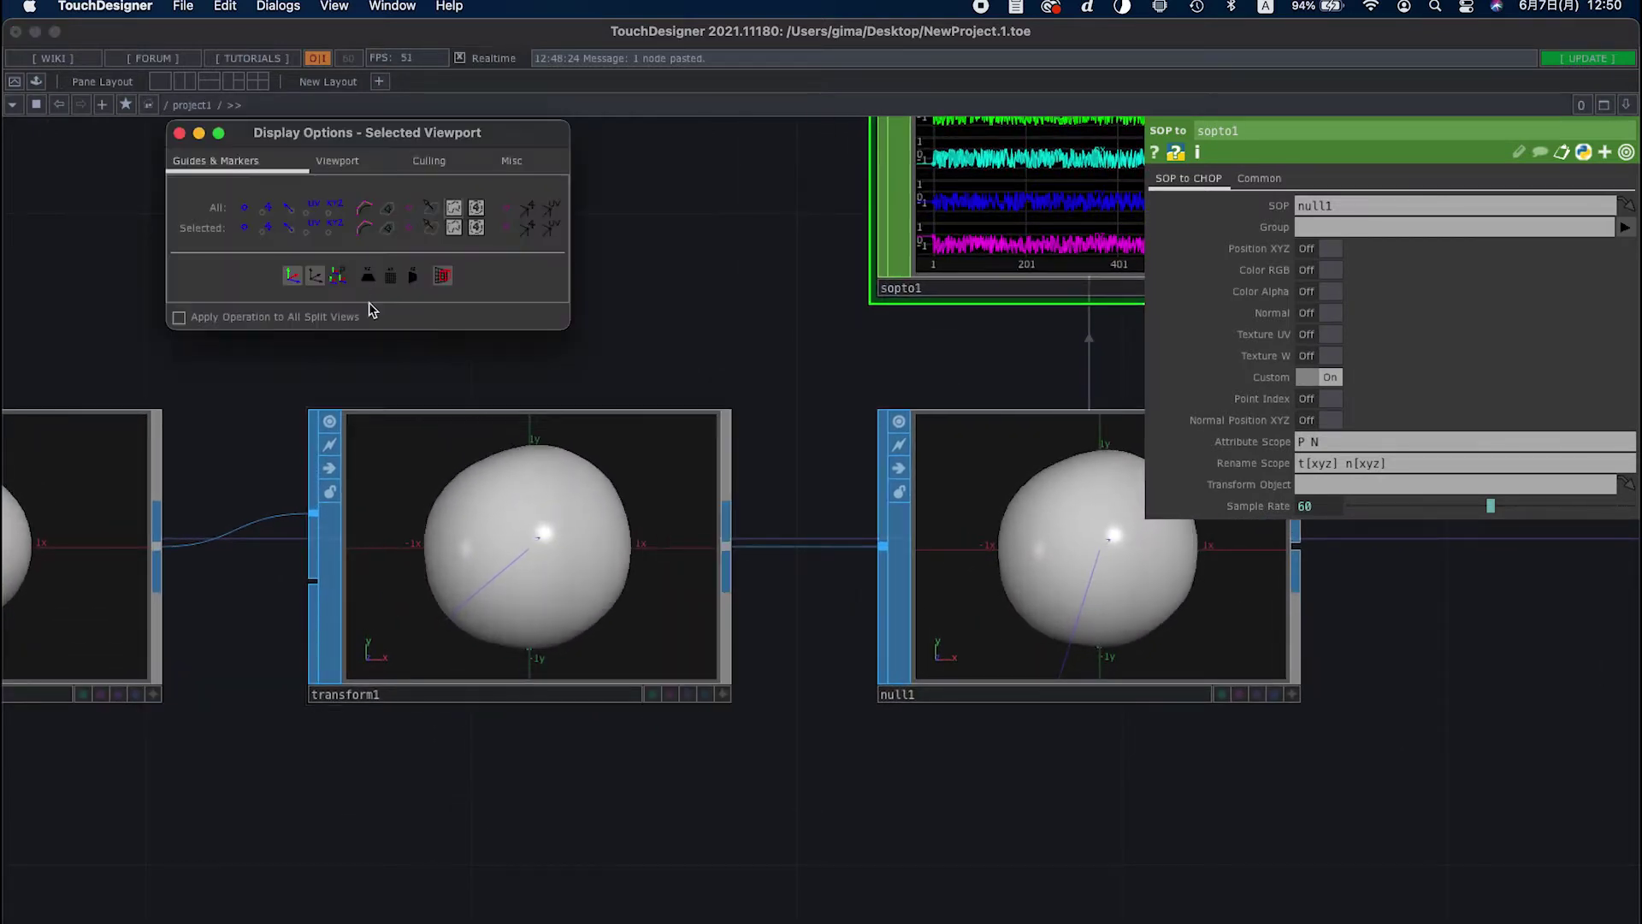
{"action": "left_click", "coordinate": [285, 214]}
{"action": "scroll", "coordinate": [578, 513], "scroll_direction": "up", "scroll_amount": 1}
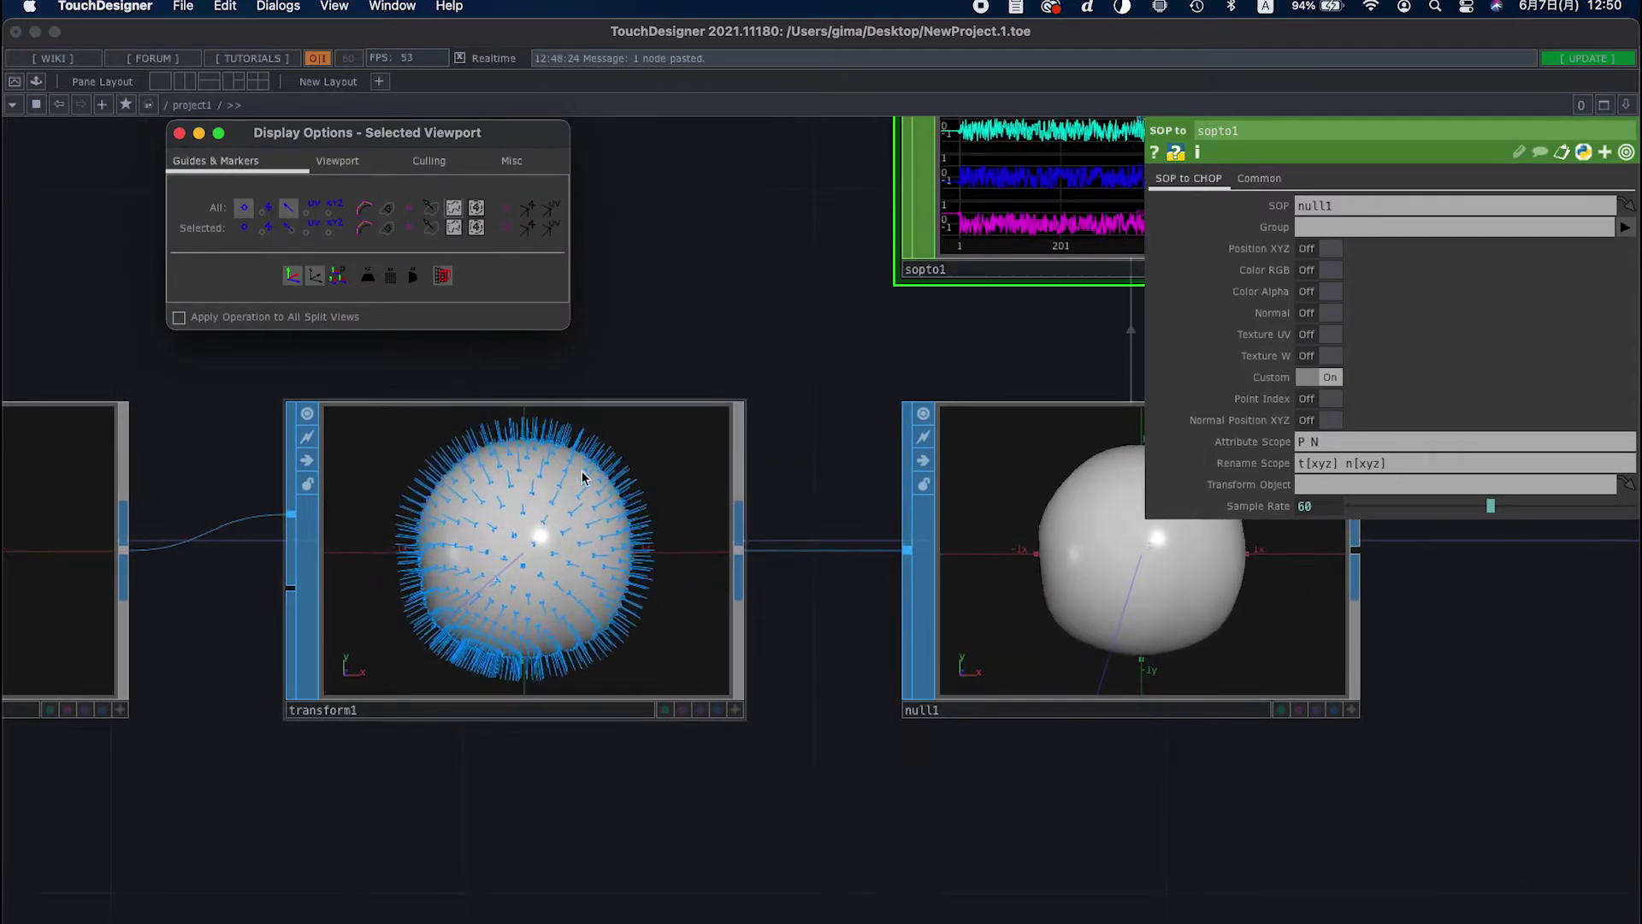
{"action": "scroll", "coordinate": [448, 492], "scroll_direction": "up", "scroll_amount": 2}
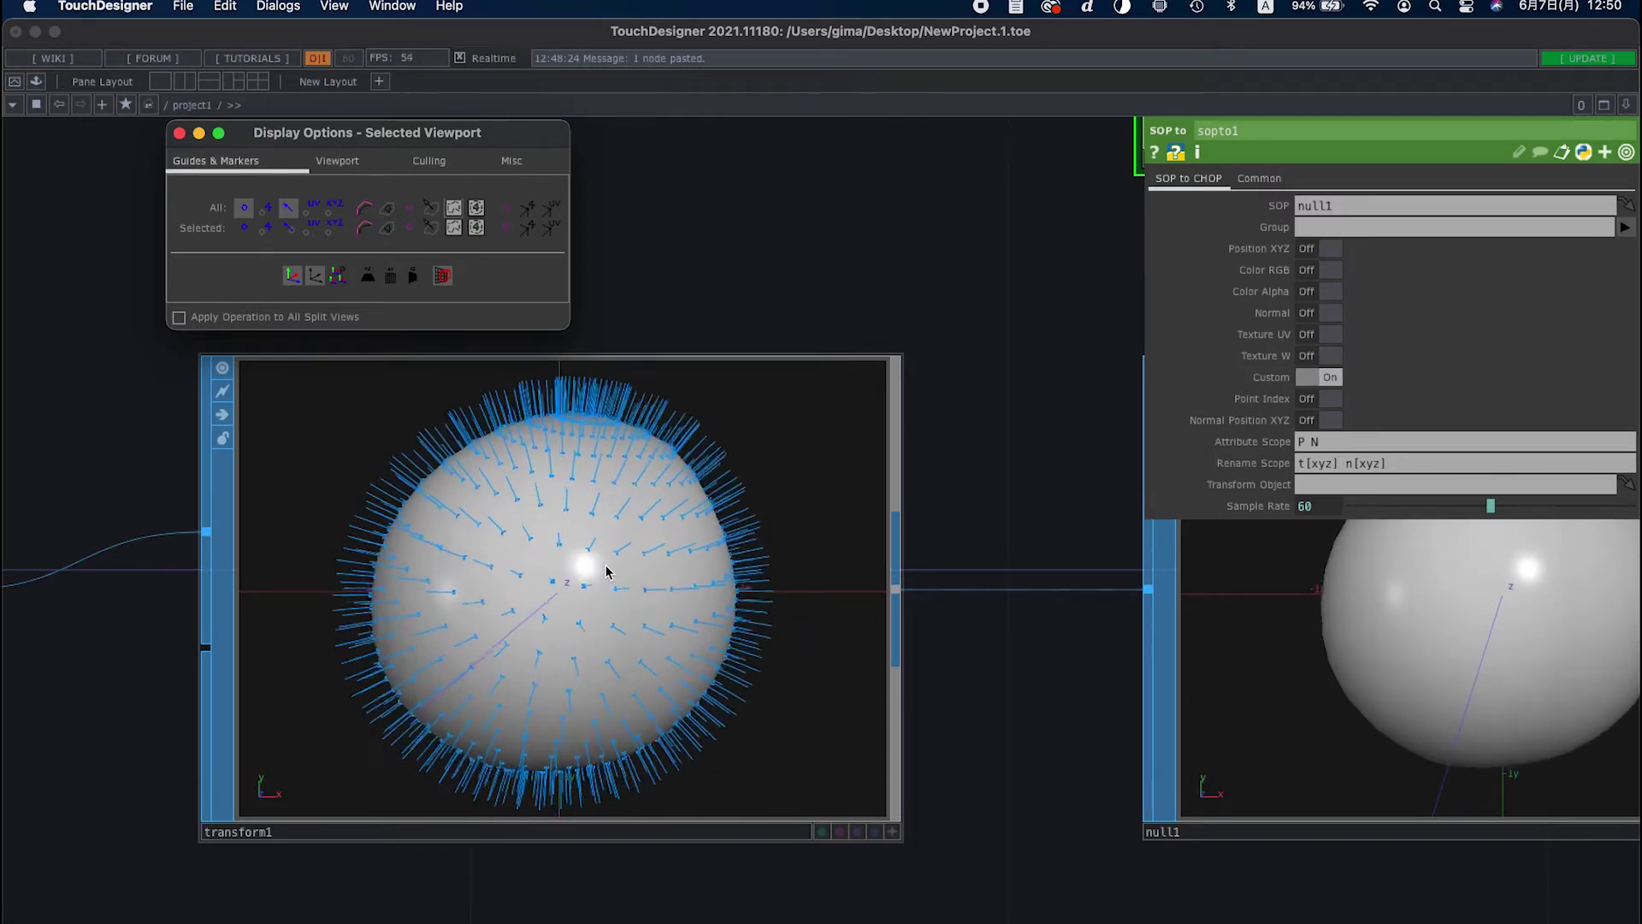
{"action": "scroll", "coordinate": [634, 601], "scroll_direction": "down", "scroll_amount": 3}
{"action": "scroll", "coordinate": [635, 601], "scroll_direction": "down", "scroll_amount": 2}
Map geo1's instance Rotate to Vector X, Y and Z to nx, ny and nz
{"action": "left_click_drag", "start_coordinate": [1061, 786], "coordinate": [372, 779]}
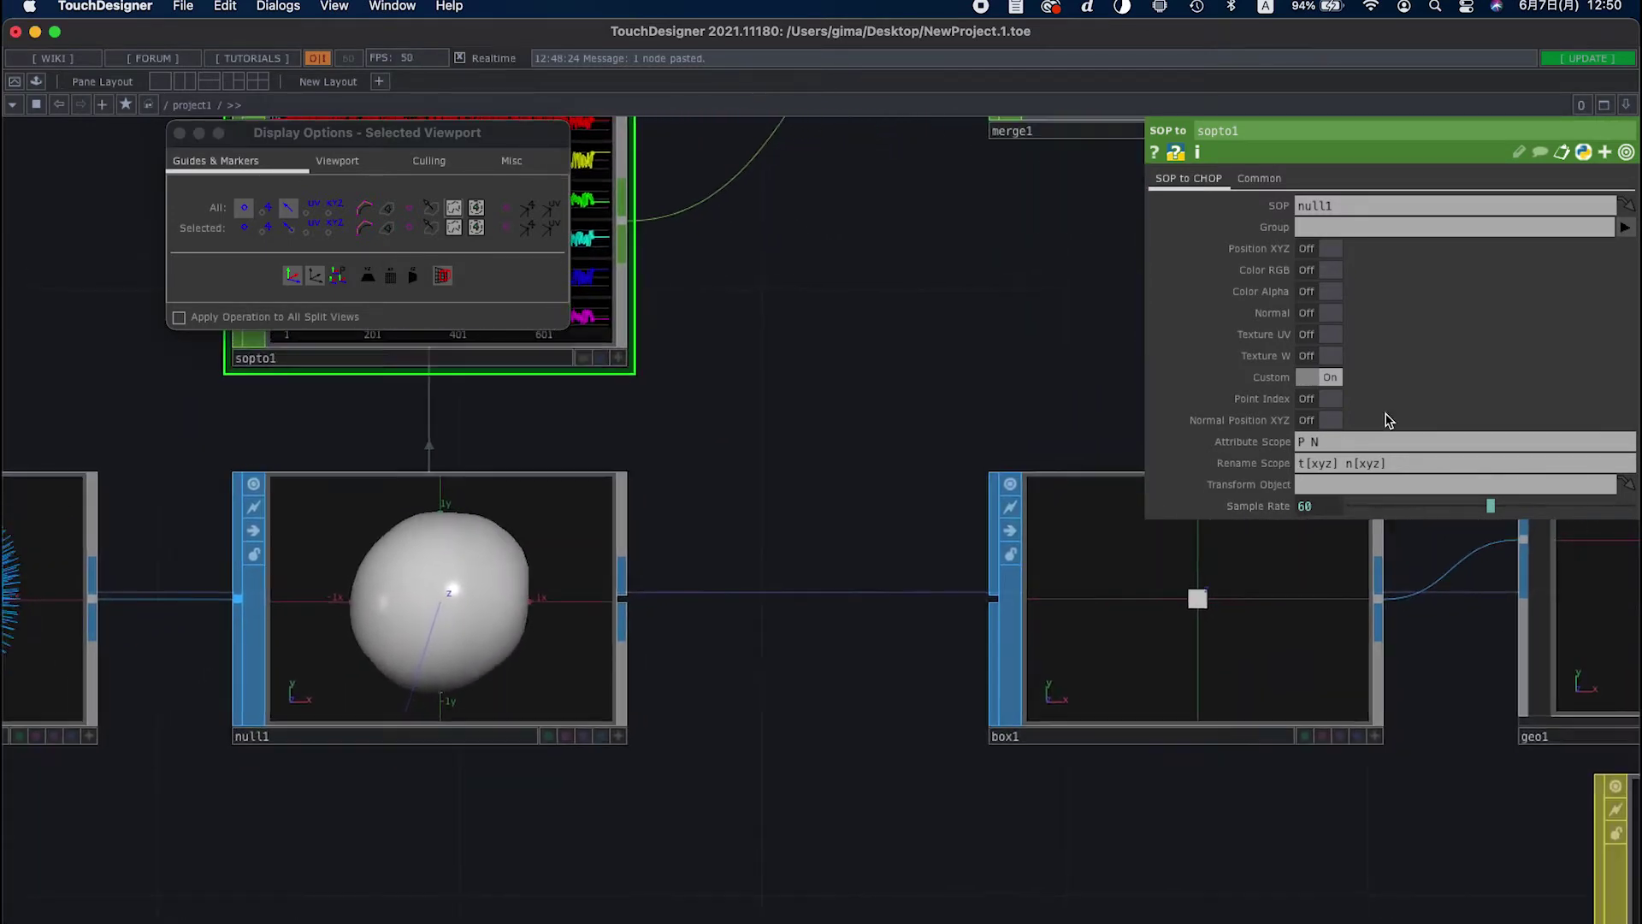
{"action": "scroll", "coordinate": [759, 422], "scroll_direction": "right", "scroll_amount": 10}
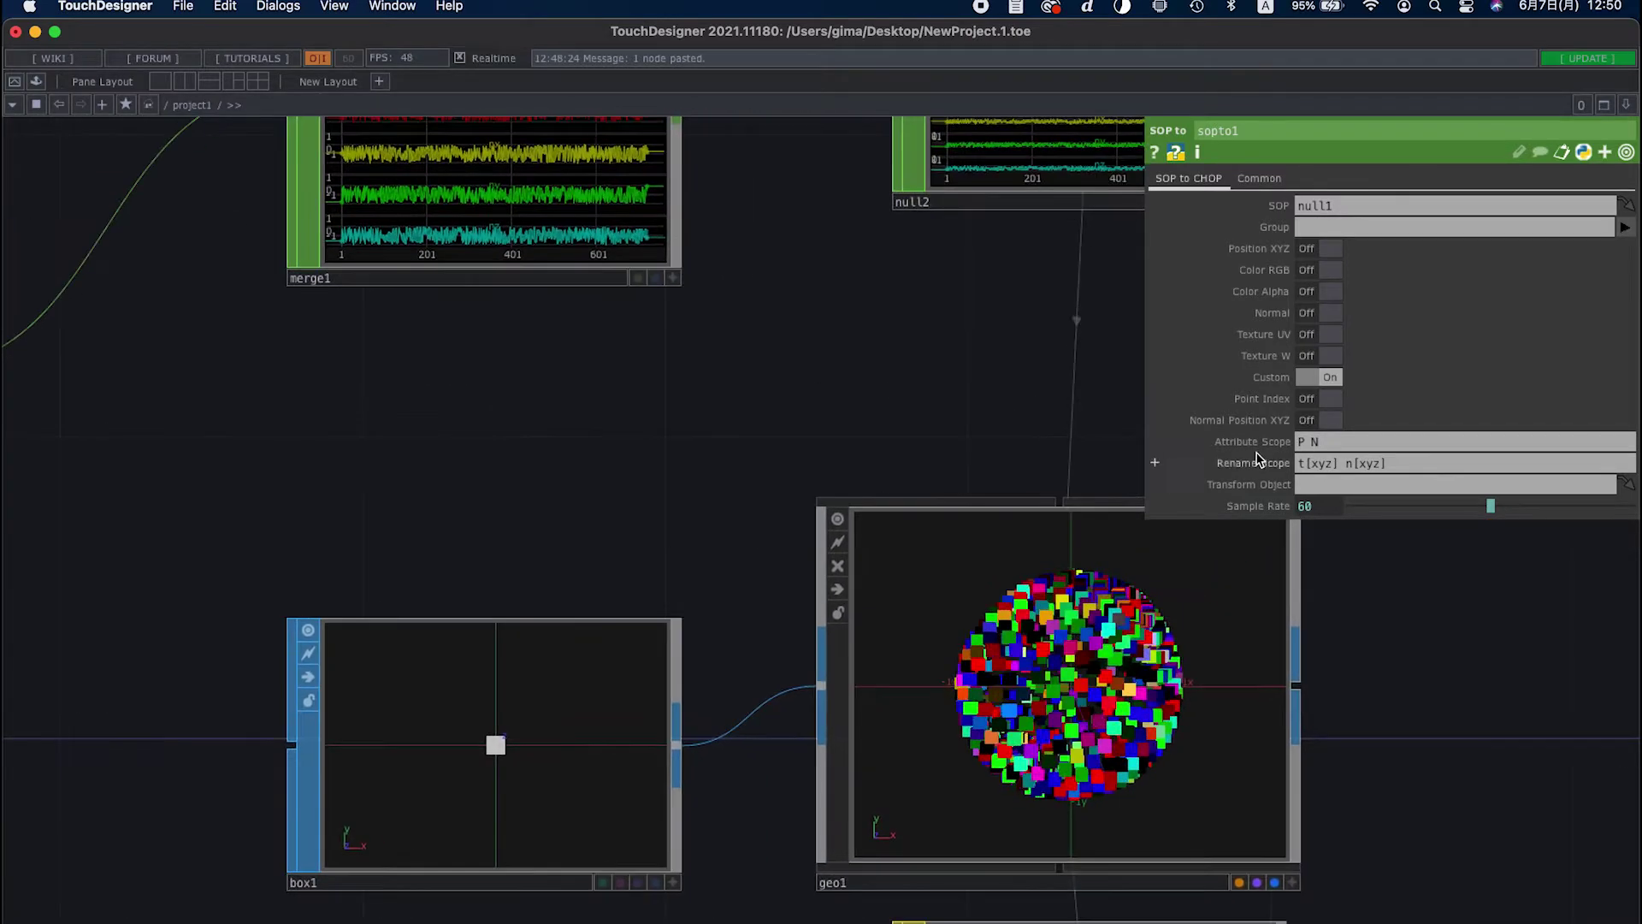
{"action": "scroll", "coordinate": [884, 390], "scroll_direction": "right", "scroll_amount": 5}
{"action": "left_click", "coordinate": [884, 402]}
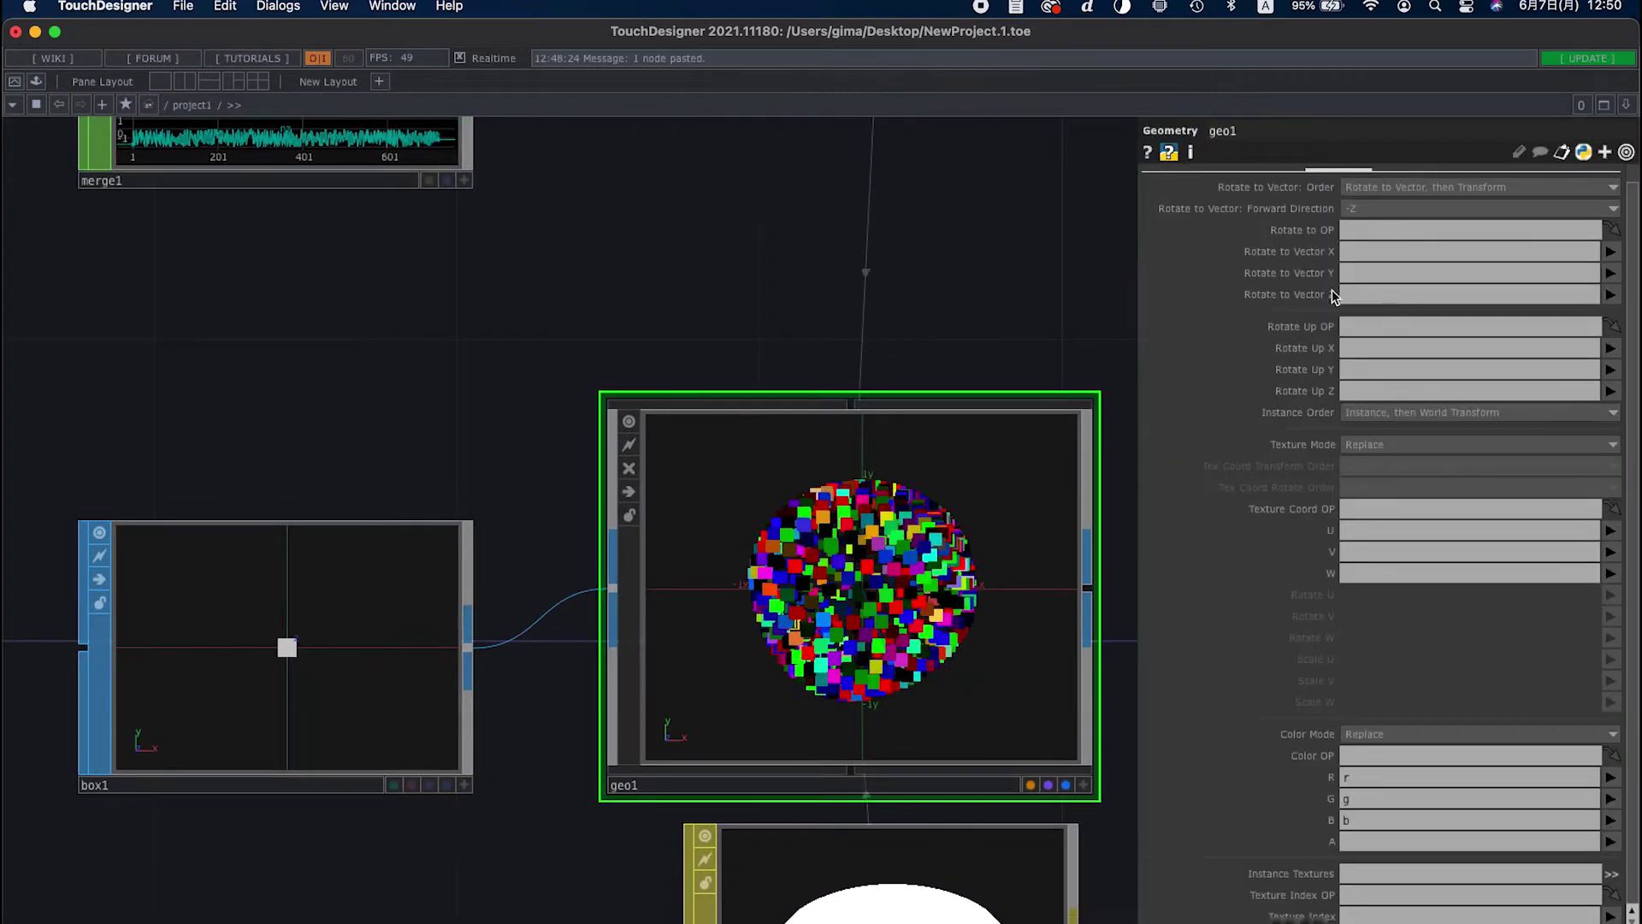
{"action": "scroll", "coordinate": [1258, 316], "scroll_direction": "up", "scroll_amount": 1}
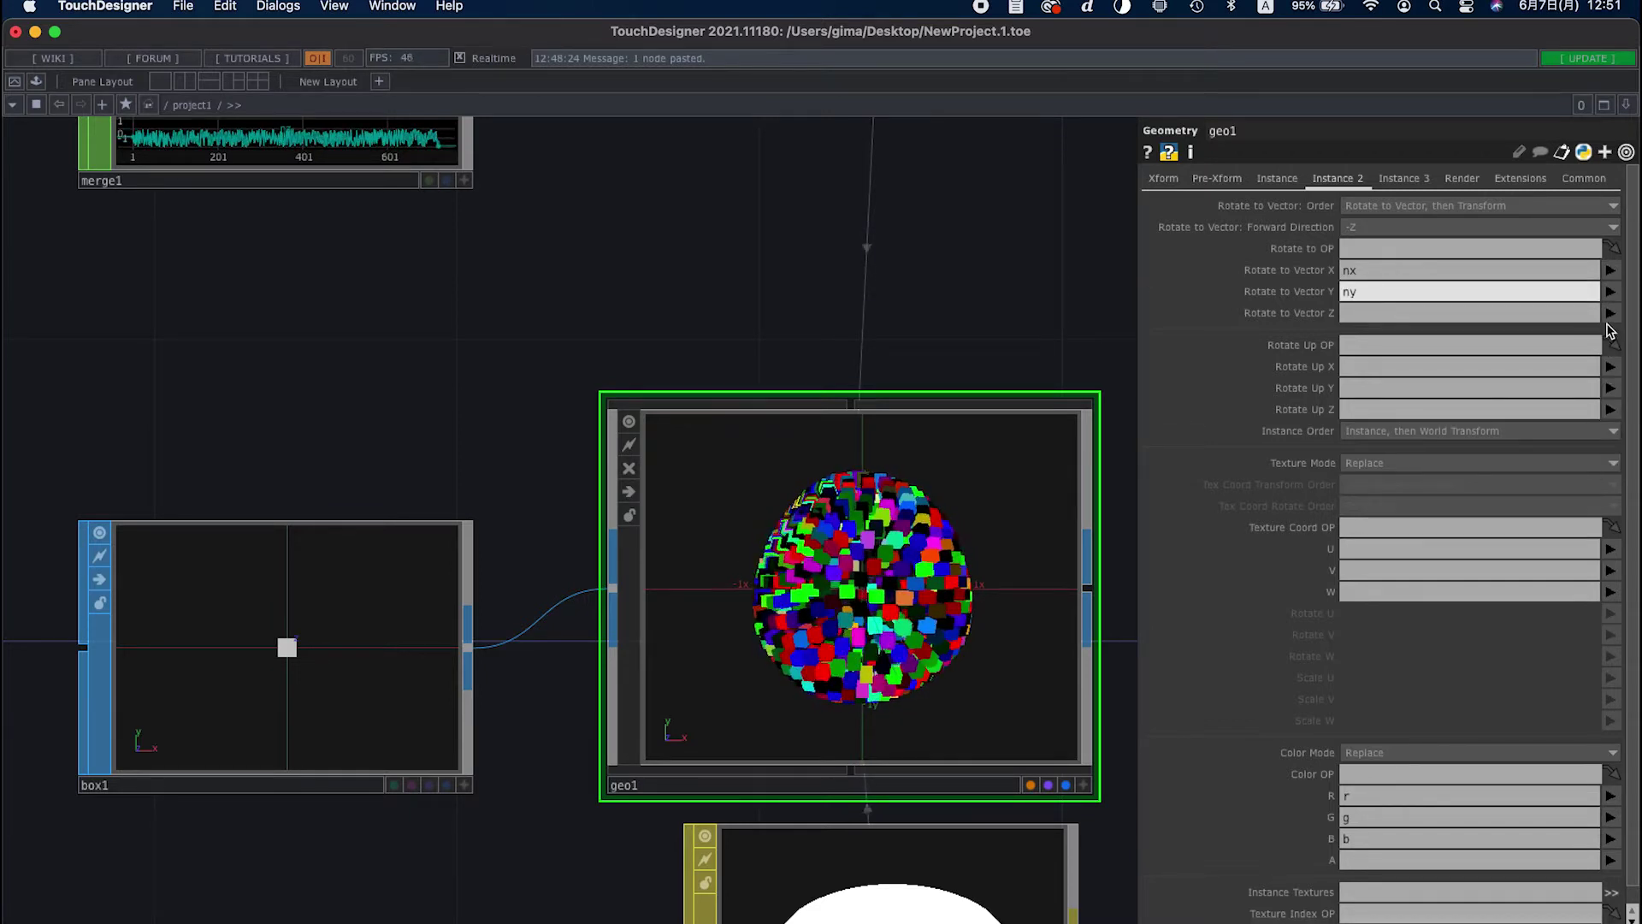
{"action": "left_click", "coordinate": [1610, 314]}
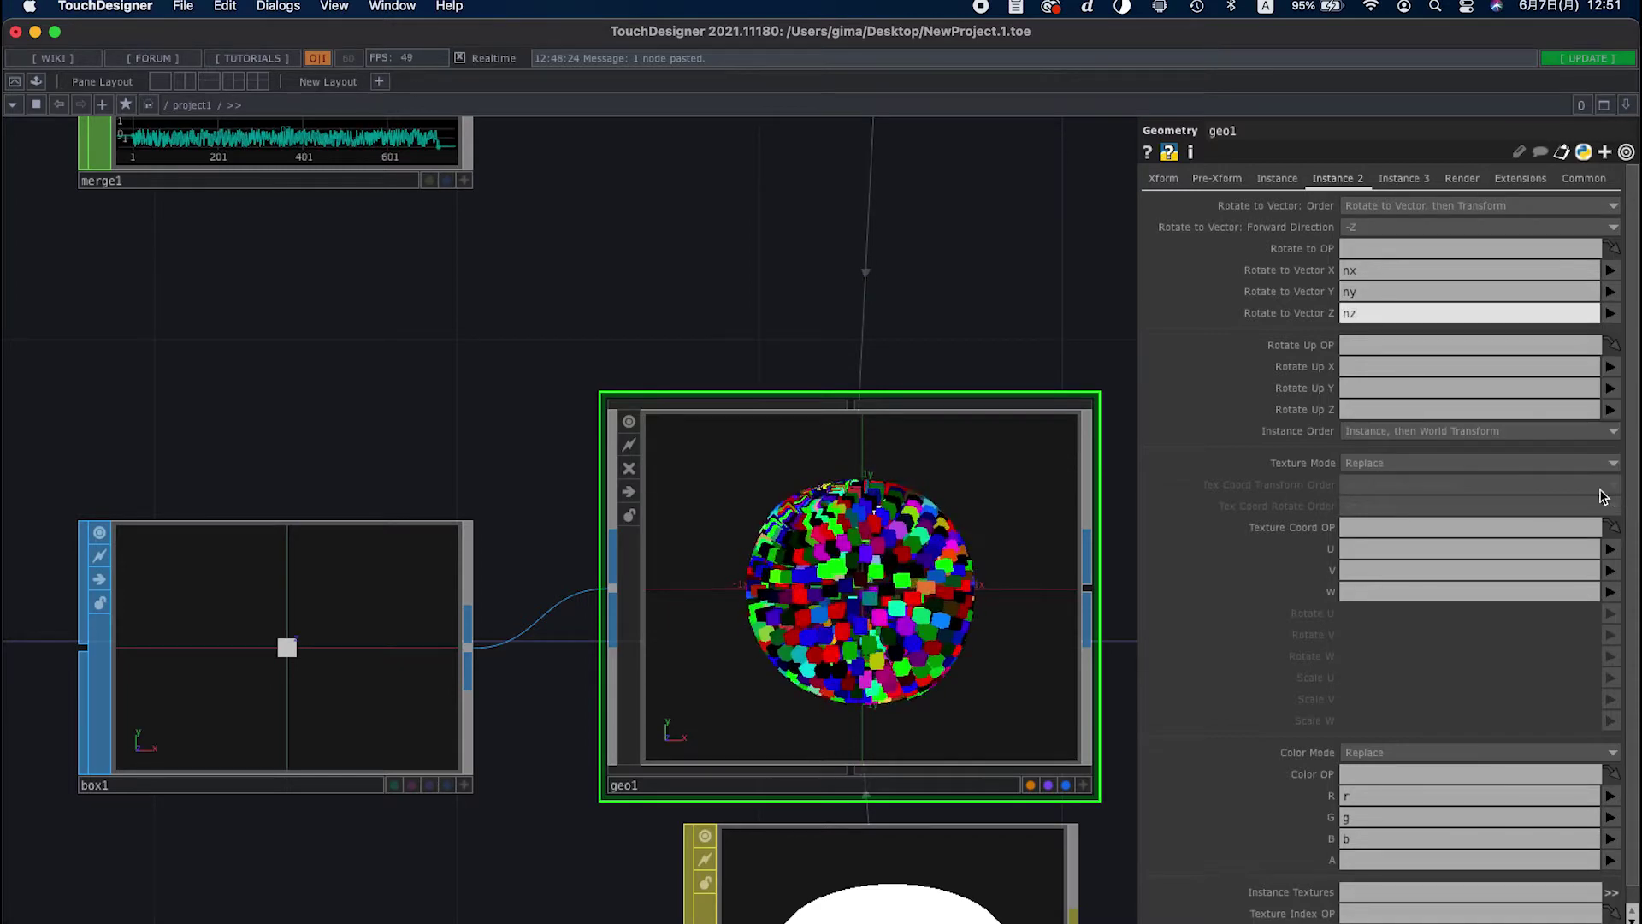
{"action": "left_click_drag", "start_coordinate": [938, 340], "coordinate": [861, 220]}
{"action": "scroll", "coordinate": [752, 469], "scroll_direction": "up", "scroll_amount": 4}
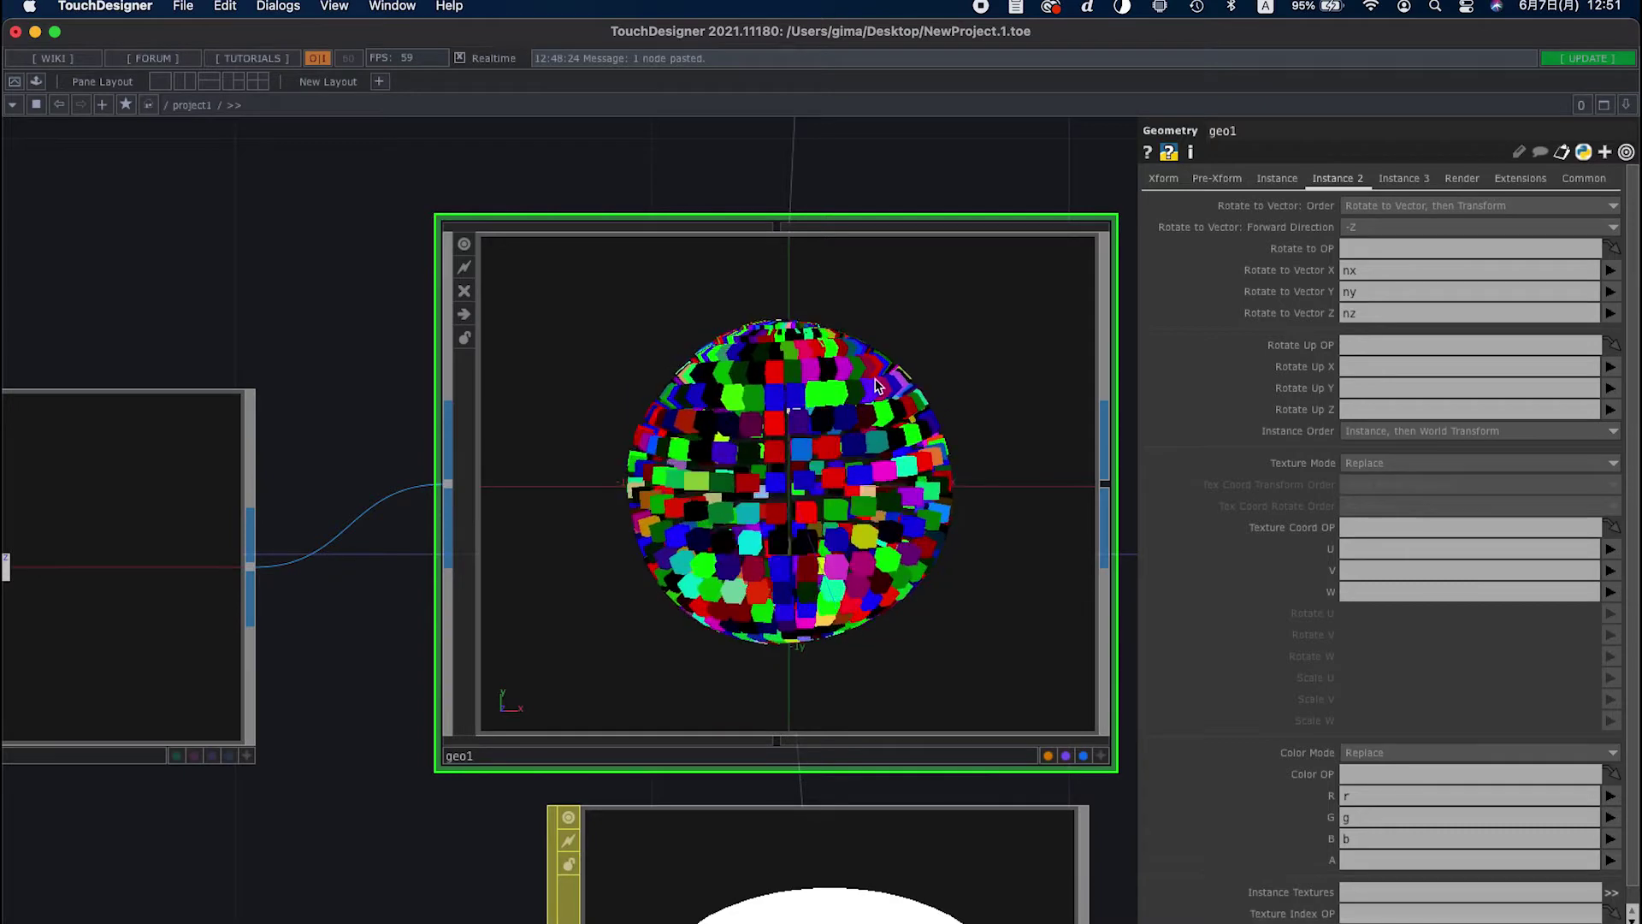
{"action": "scroll", "coordinate": [847, 458], "scroll_direction": "down", "scroll_amount": 5}
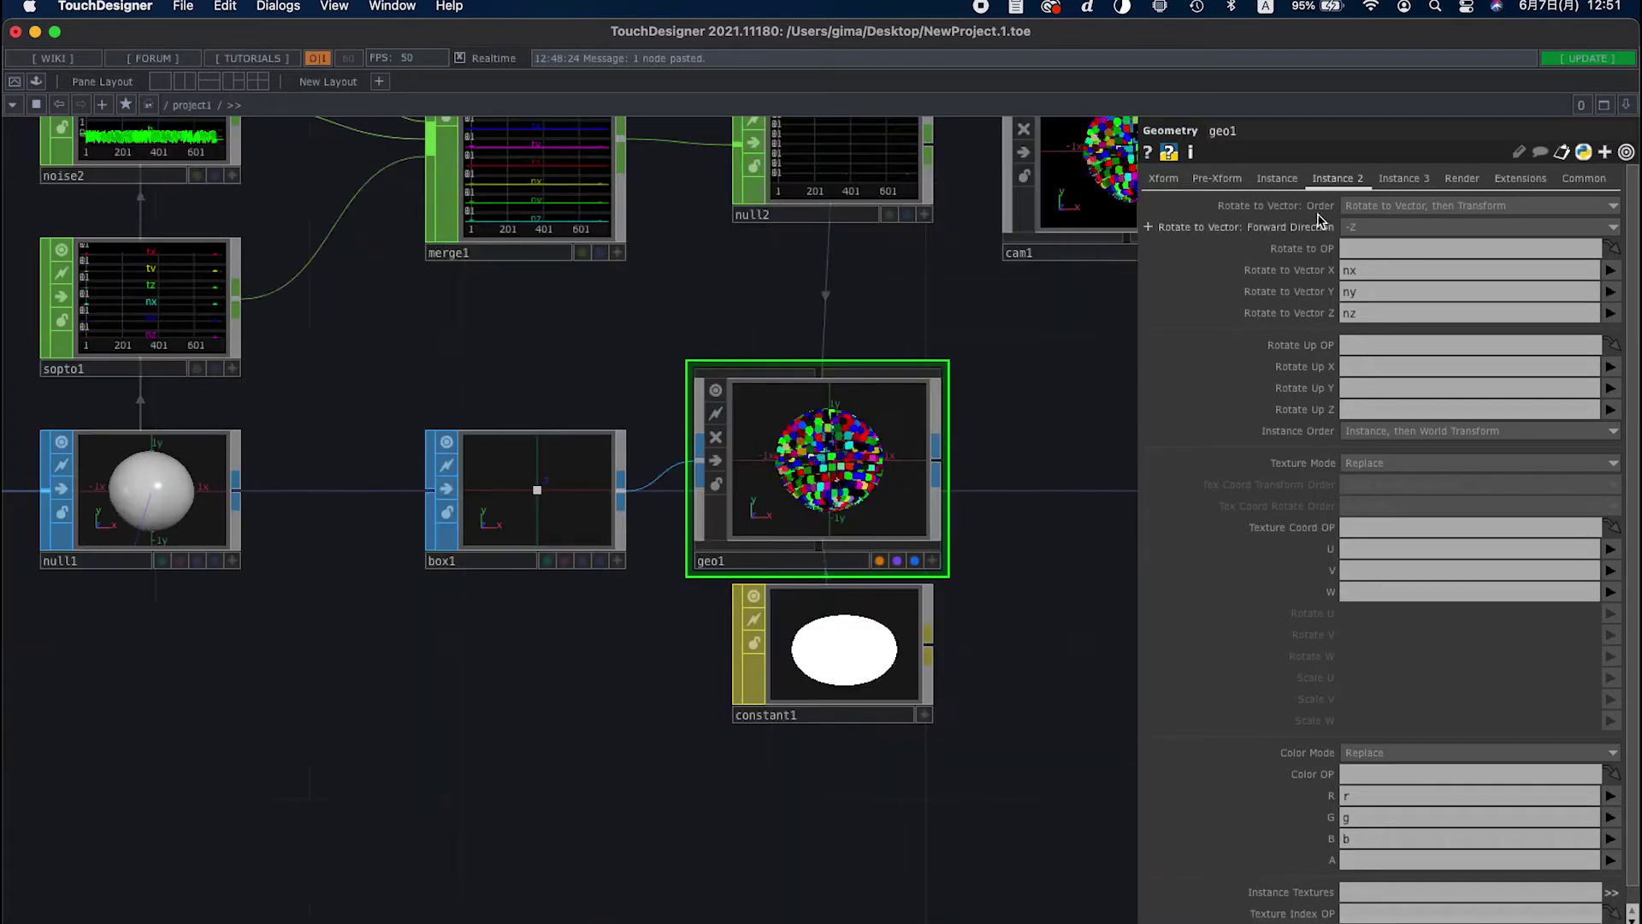
Map geo1's instance Scale X, Y and Z all to the s channel and inspect the scaled boxes
{"action": "left_click", "coordinate": [1277, 180]}
{"action": "scroll", "coordinate": [802, 461], "scroll_direction": "up", "scroll_amount": 3}
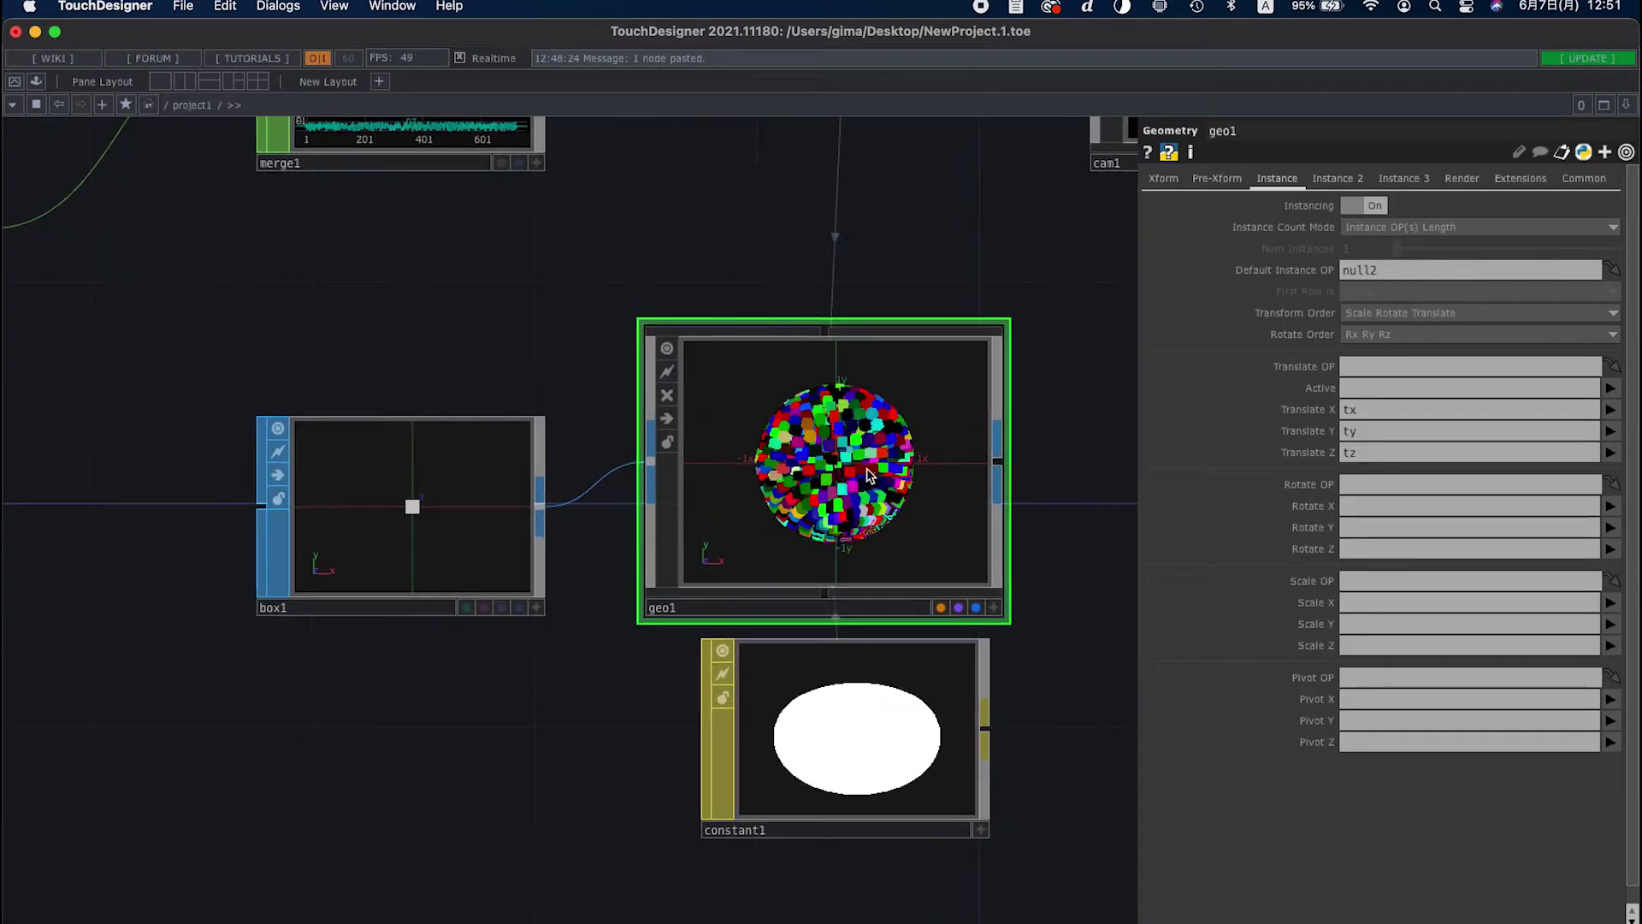
{"action": "scroll", "coordinate": [1103, 475], "scroll_direction": "right", "scroll_amount": 3}
{"action": "scroll", "coordinate": [1104, 474], "scroll_direction": "down", "scroll_amount": 2}
{"action": "left_click", "coordinate": [1610, 603]}
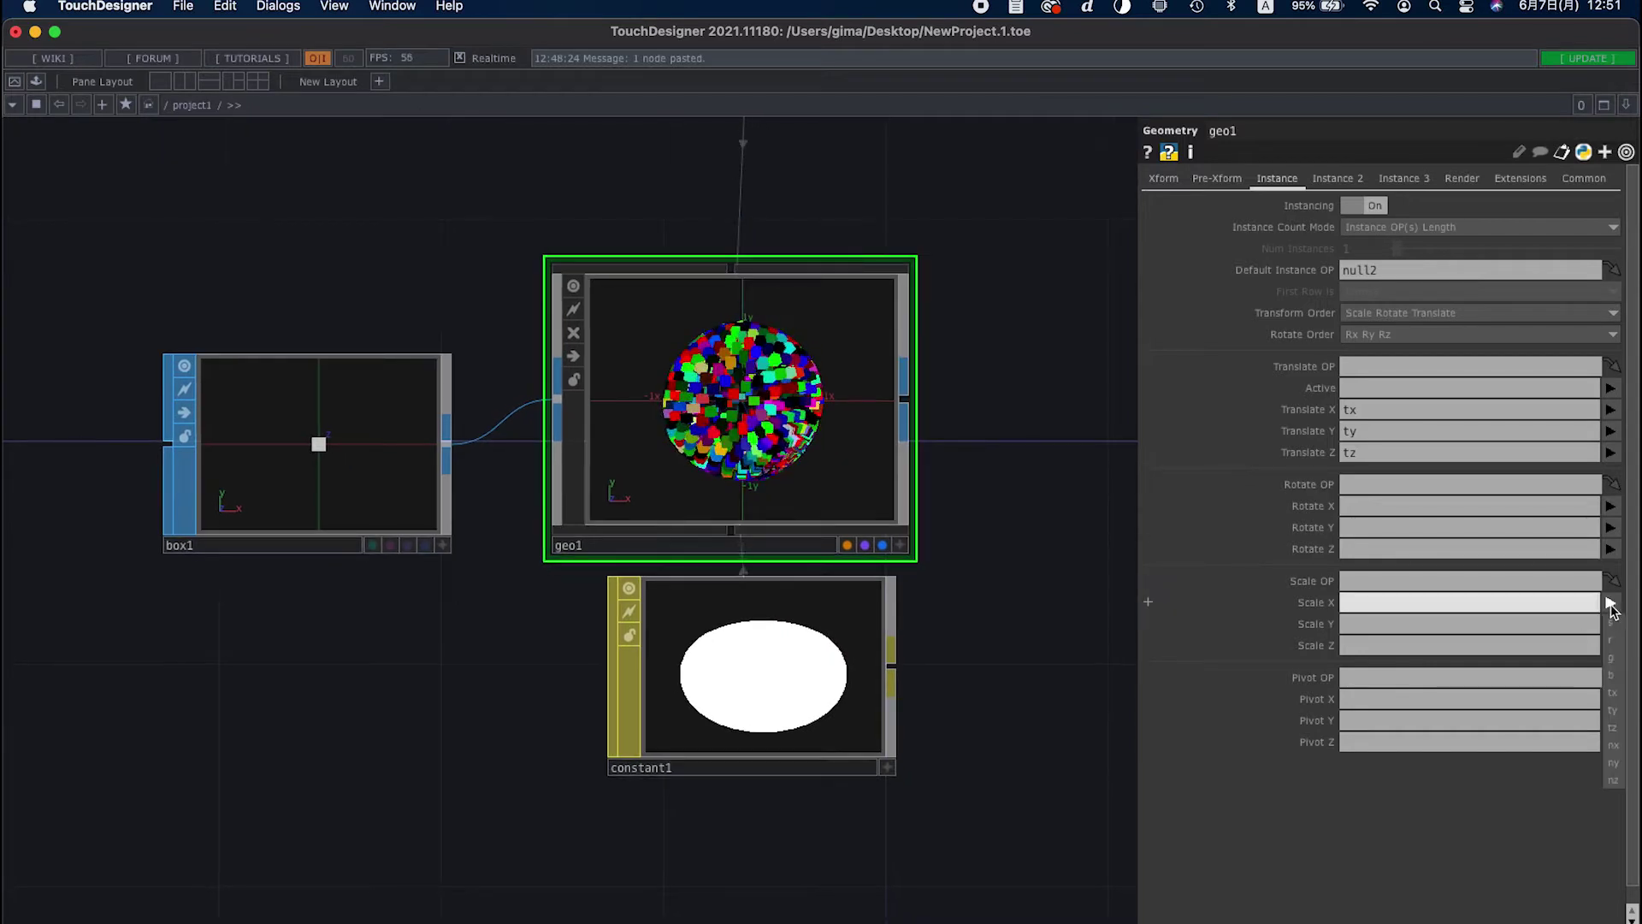
{"action": "left_click", "coordinate": [1617, 627]}
{"action": "left_click", "coordinate": [1611, 626]}
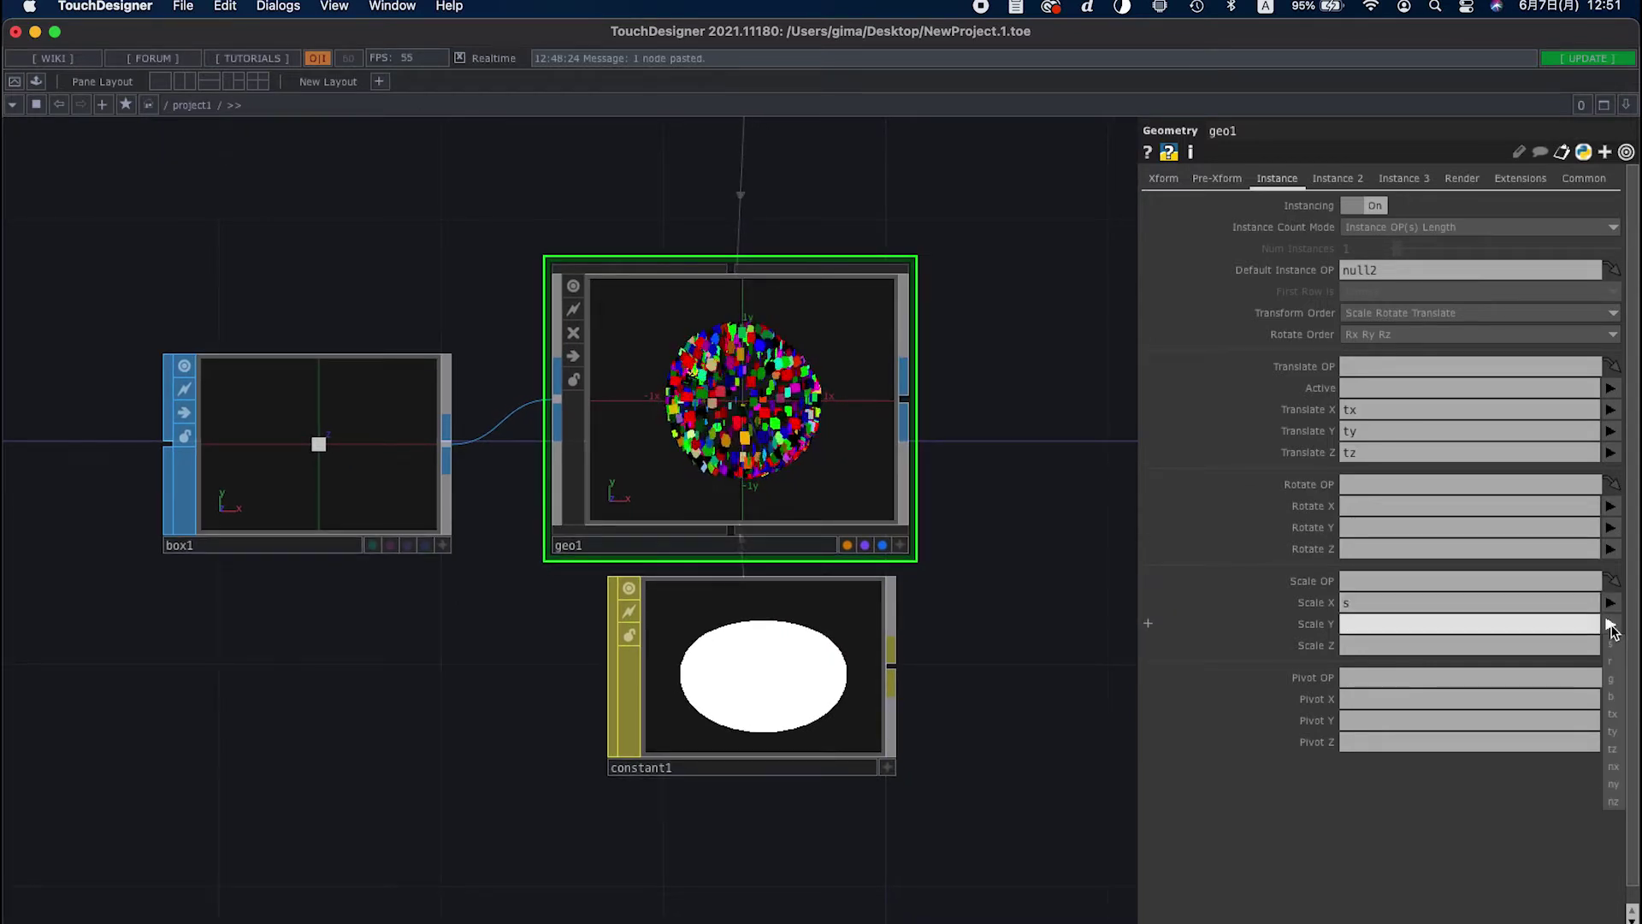
{"action": "left_click", "coordinate": [1617, 646]}
{"action": "left_click", "coordinate": [1611, 645]}
{"action": "left_click", "coordinate": [1613, 665]}
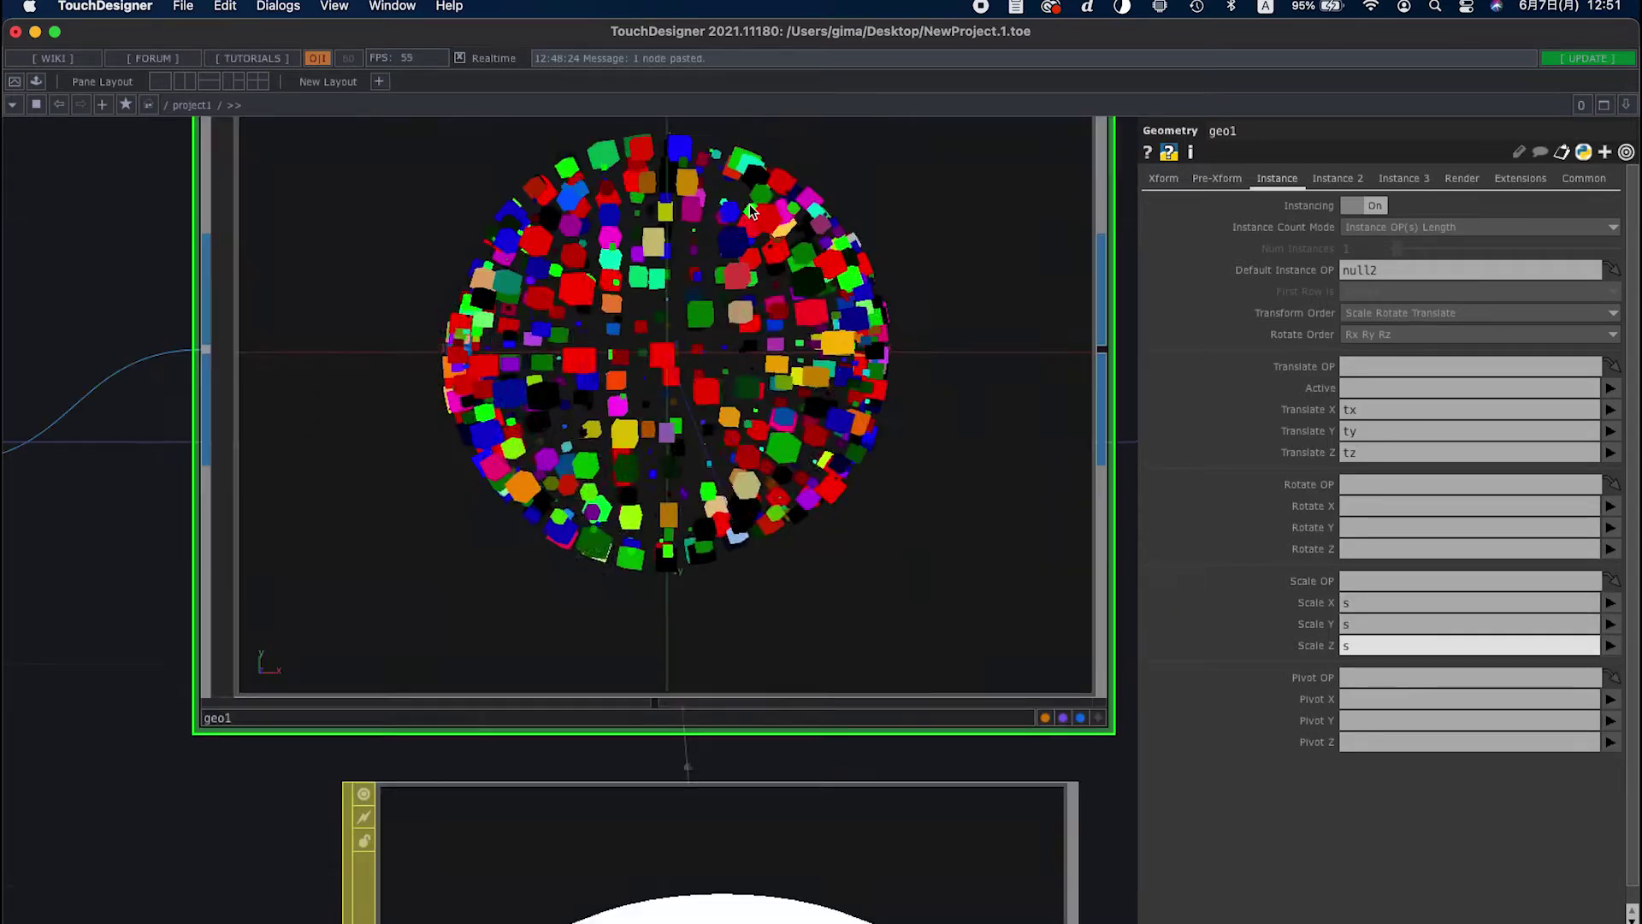
{"action": "scroll", "coordinate": [607, 255], "scroll_direction": "up", "scroll_amount": 4}
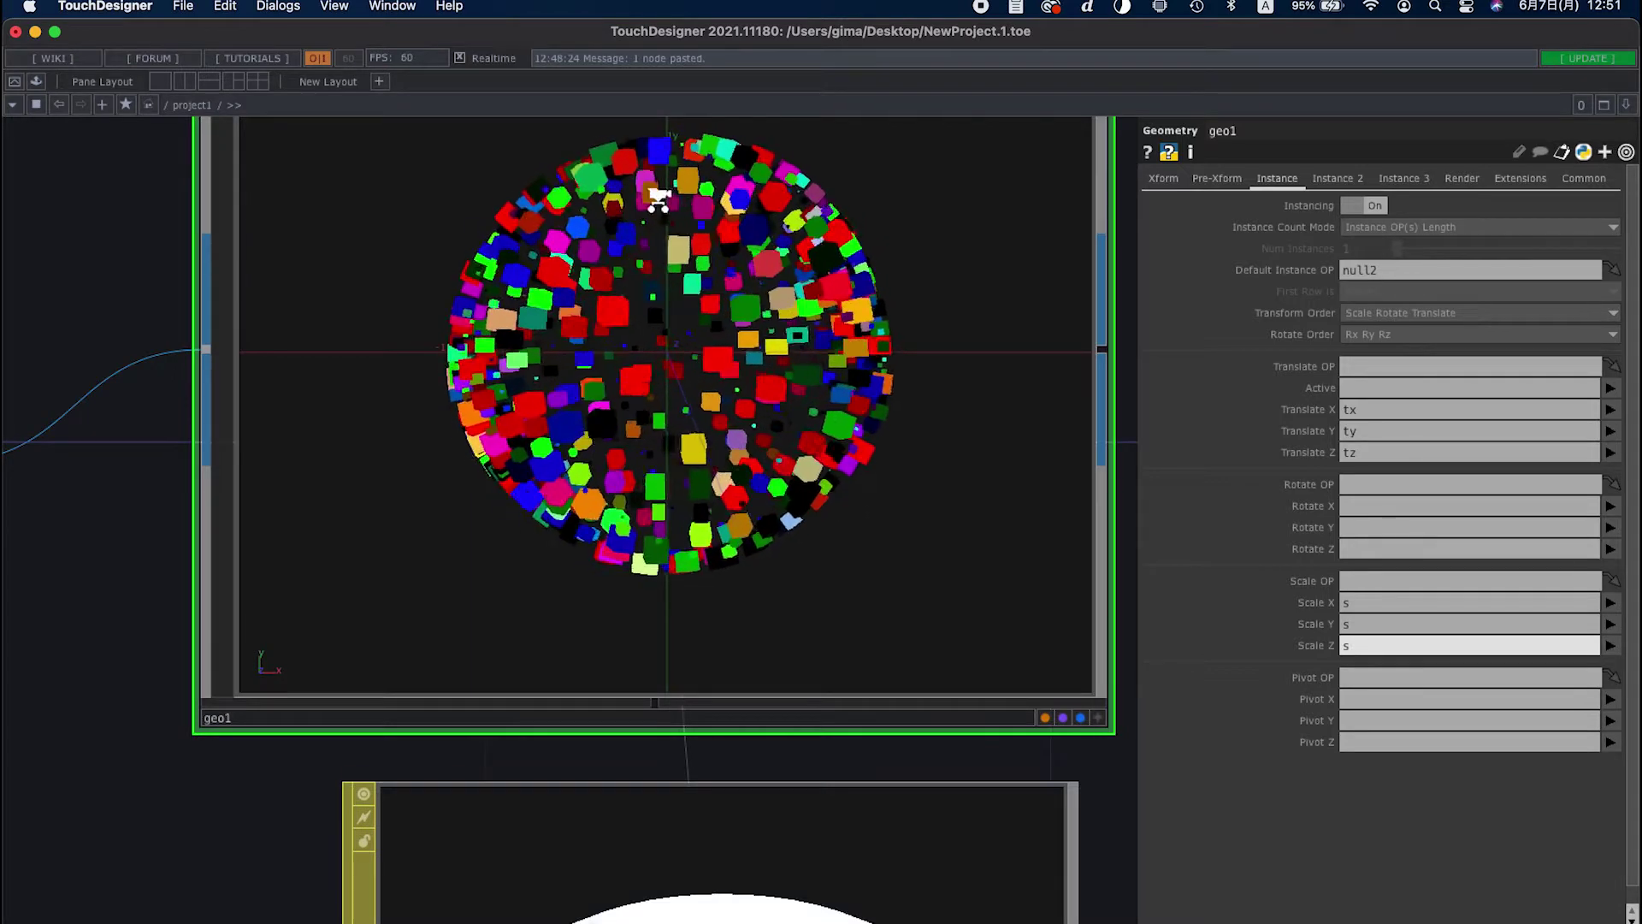
{"action": "scroll", "coordinate": [770, 218], "scroll_direction": "down", "scroll_amount": 1}
{"action": "scroll", "coordinate": [793, 221], "scroll_direction": "down", "scroll_amount": 2}
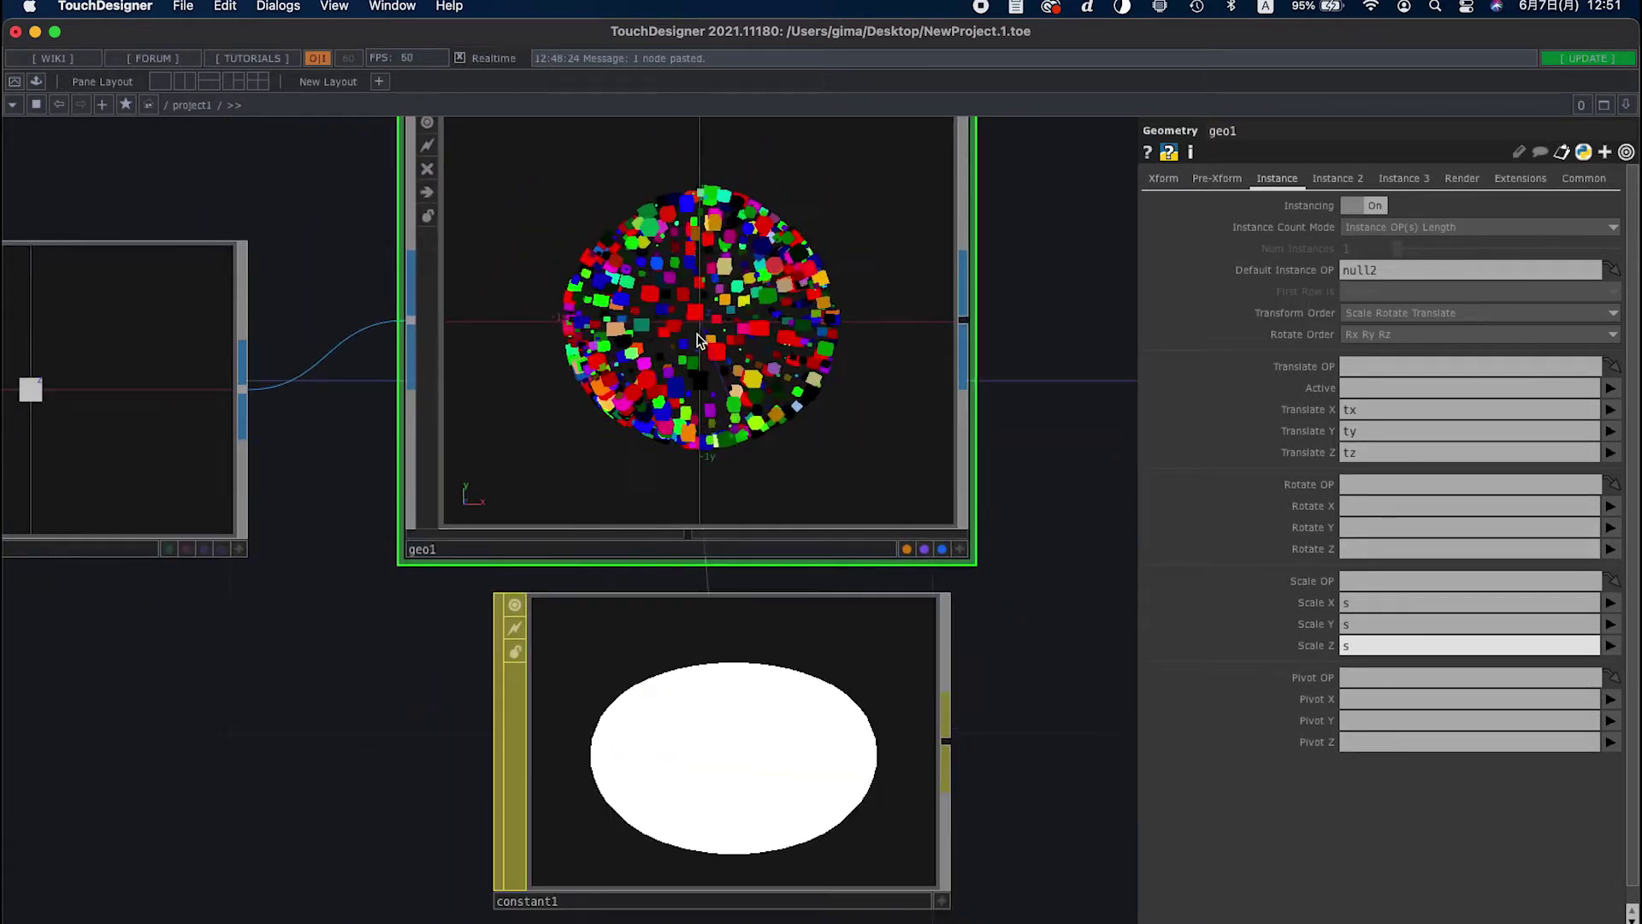
Add a Render TOP to the network beside geo1, below cam1
{"action": "scroll", "coordinate": [693, 321], "scroll_direction": "up", "scroll_amount": 2}
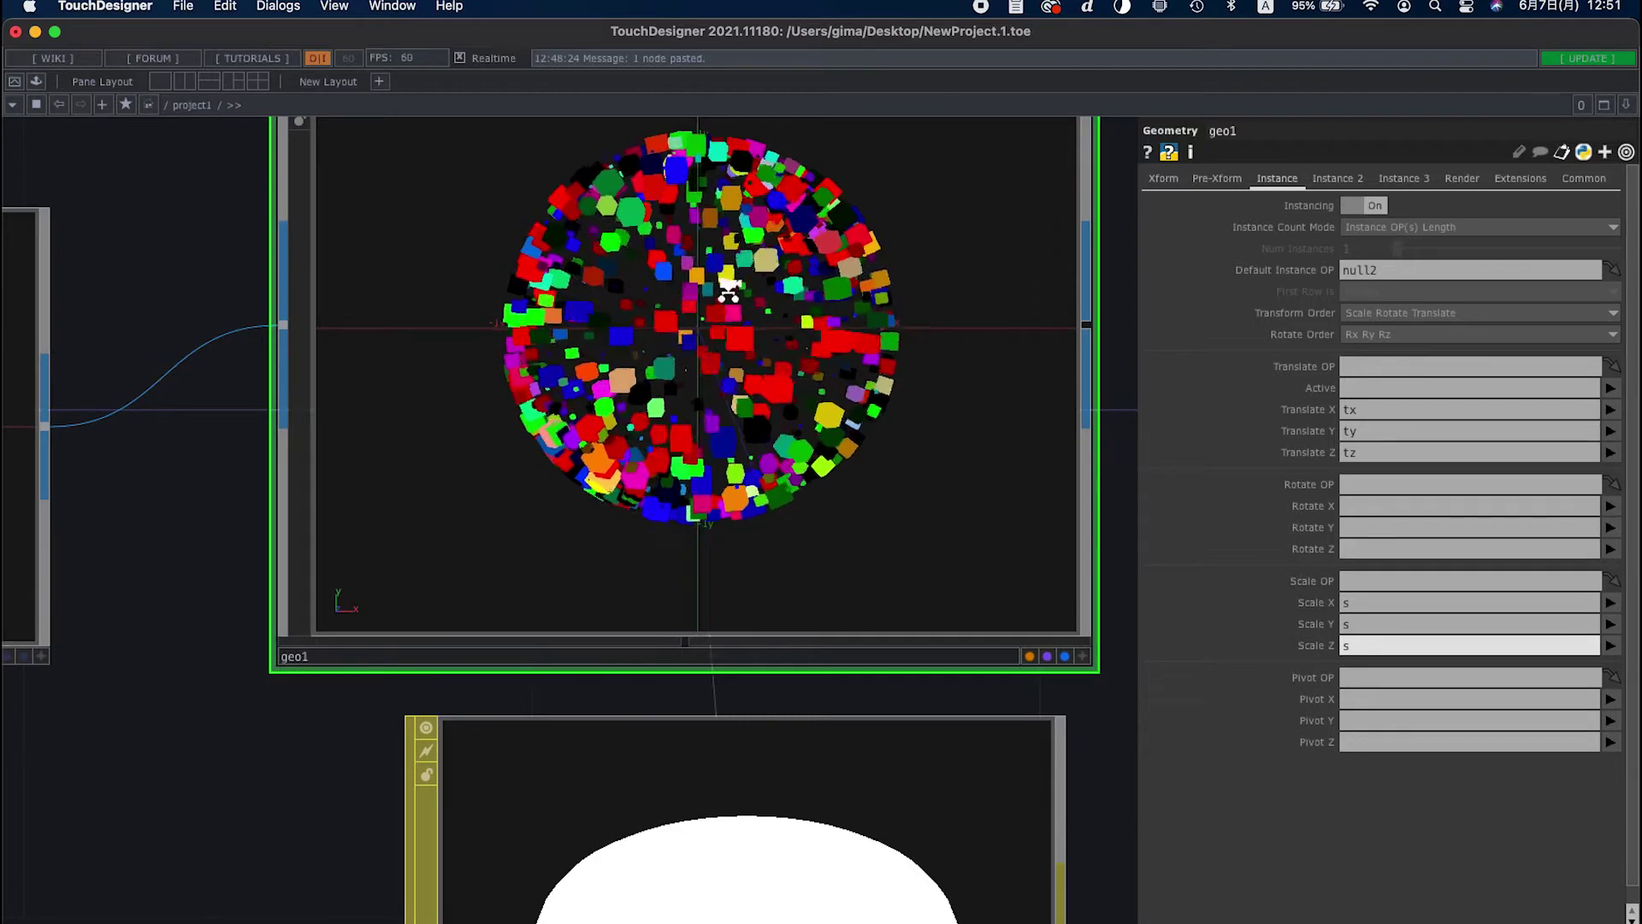
{"action": "scroll", "coordinate": [735, 299], "scroll_direction": "up", "scroll_amount": 1}
{"action": "left_click_drag", "start_coordinate": [172, 253], "coordinate": [200, 172]}
{"action": "scroll", "coordinate": [837, 411], "scroll_direction": "down", "scroll_amount": 3}
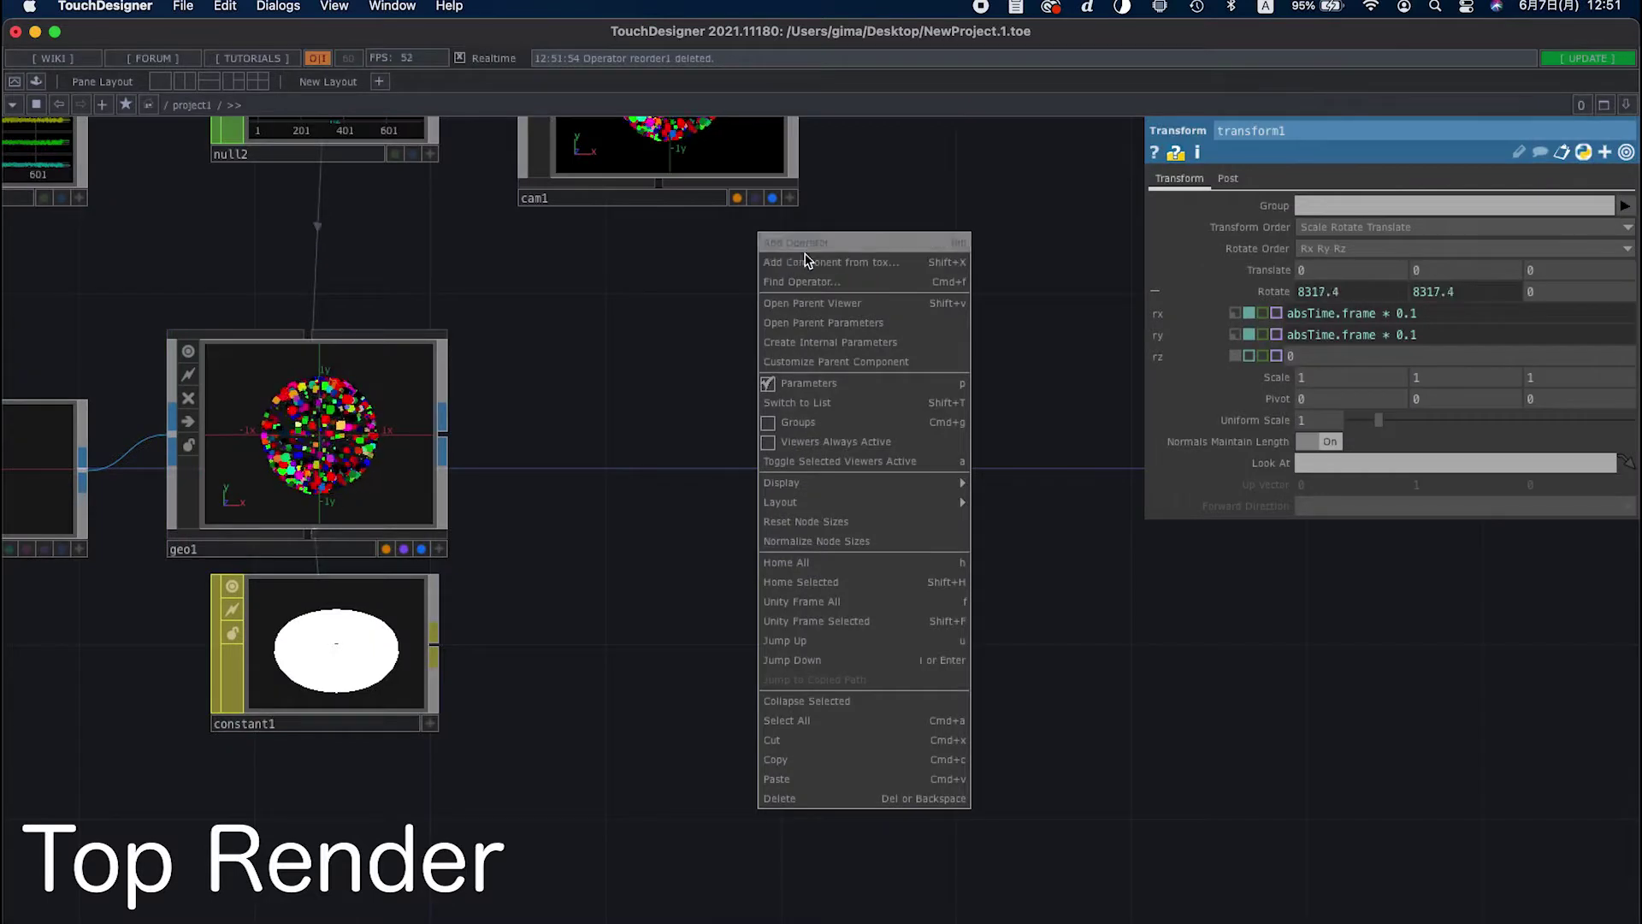
{"action": "left_click", "coordinate": [788, 252]}
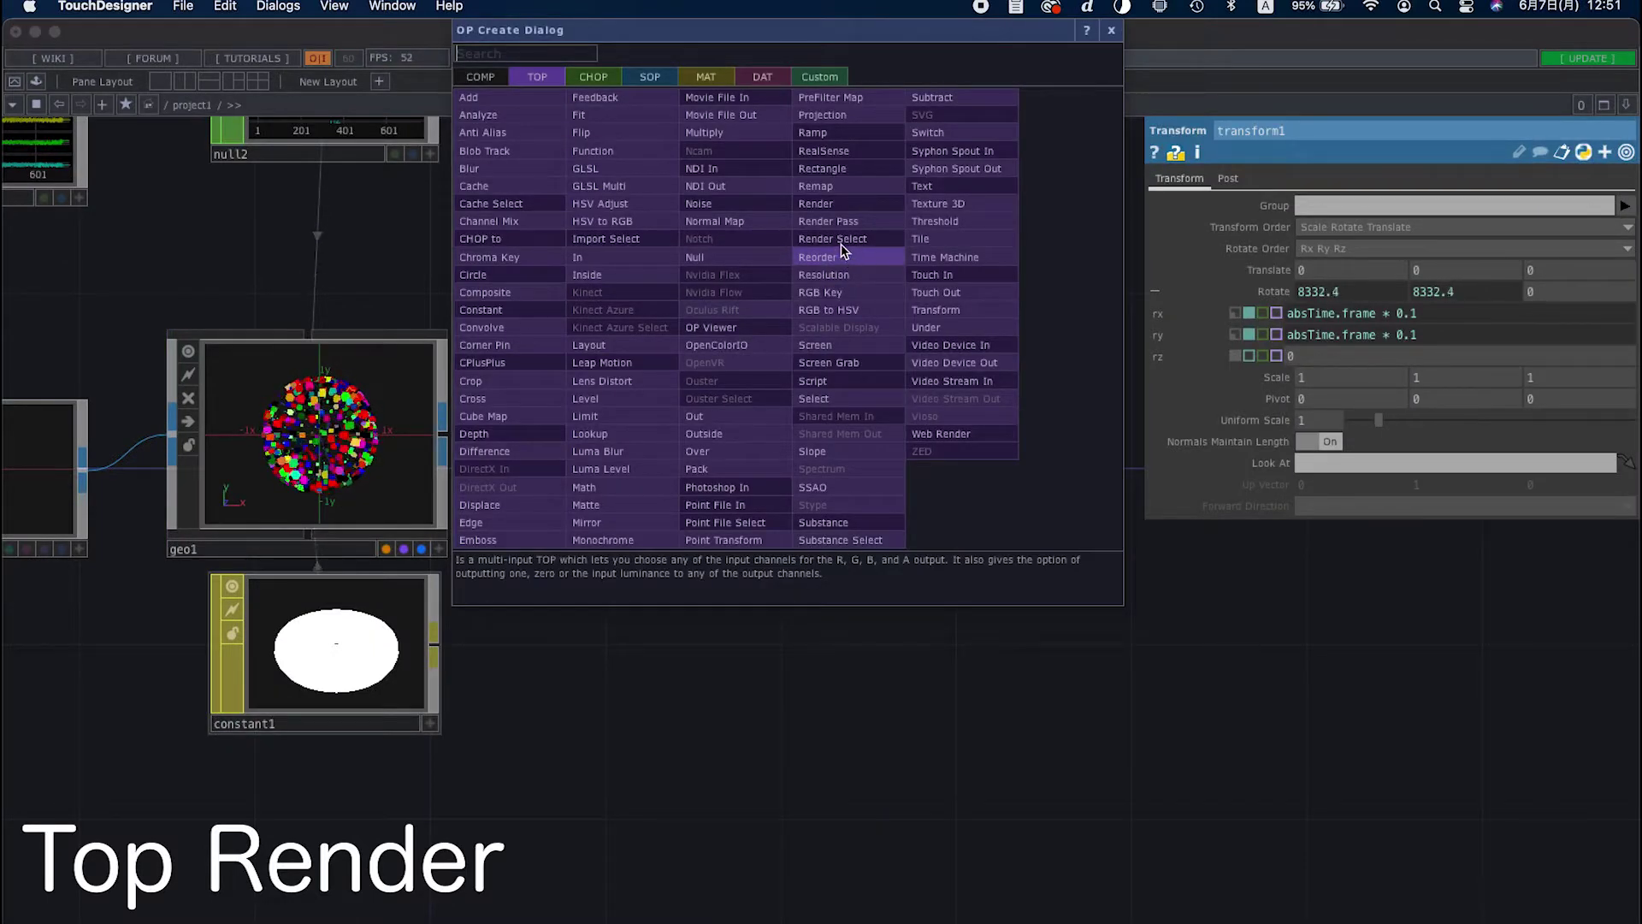
{"action": "left_click", "coordinate": [821, 204]}
{"action": "left_click", "coordinate": [729, 430]}
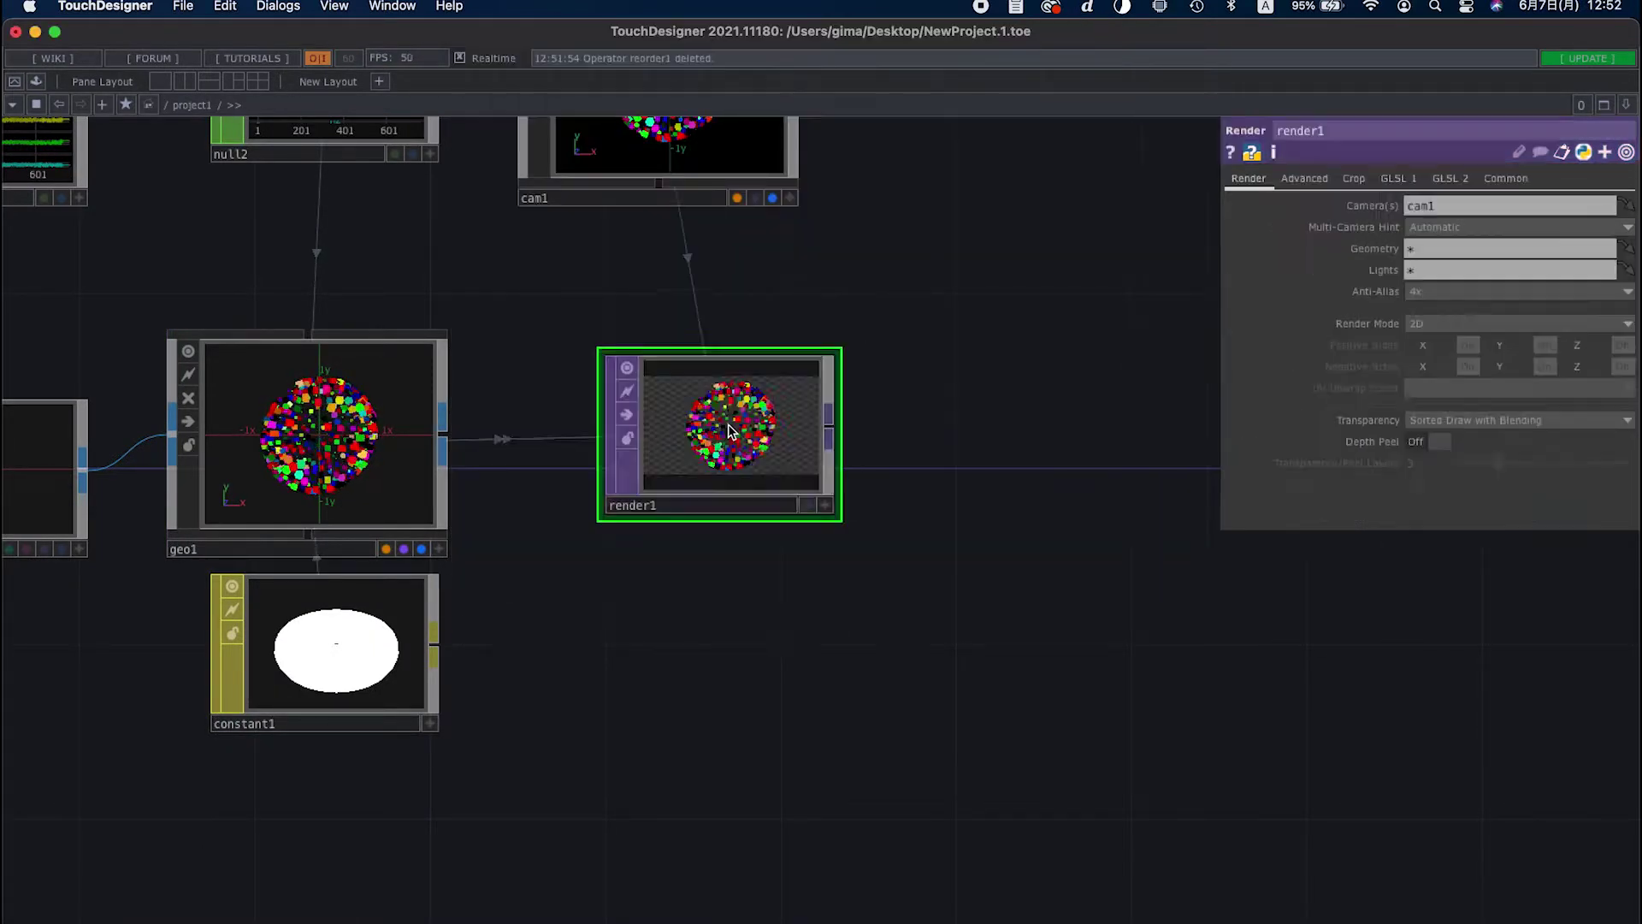
{"action": "key", "text": "shift+h"}
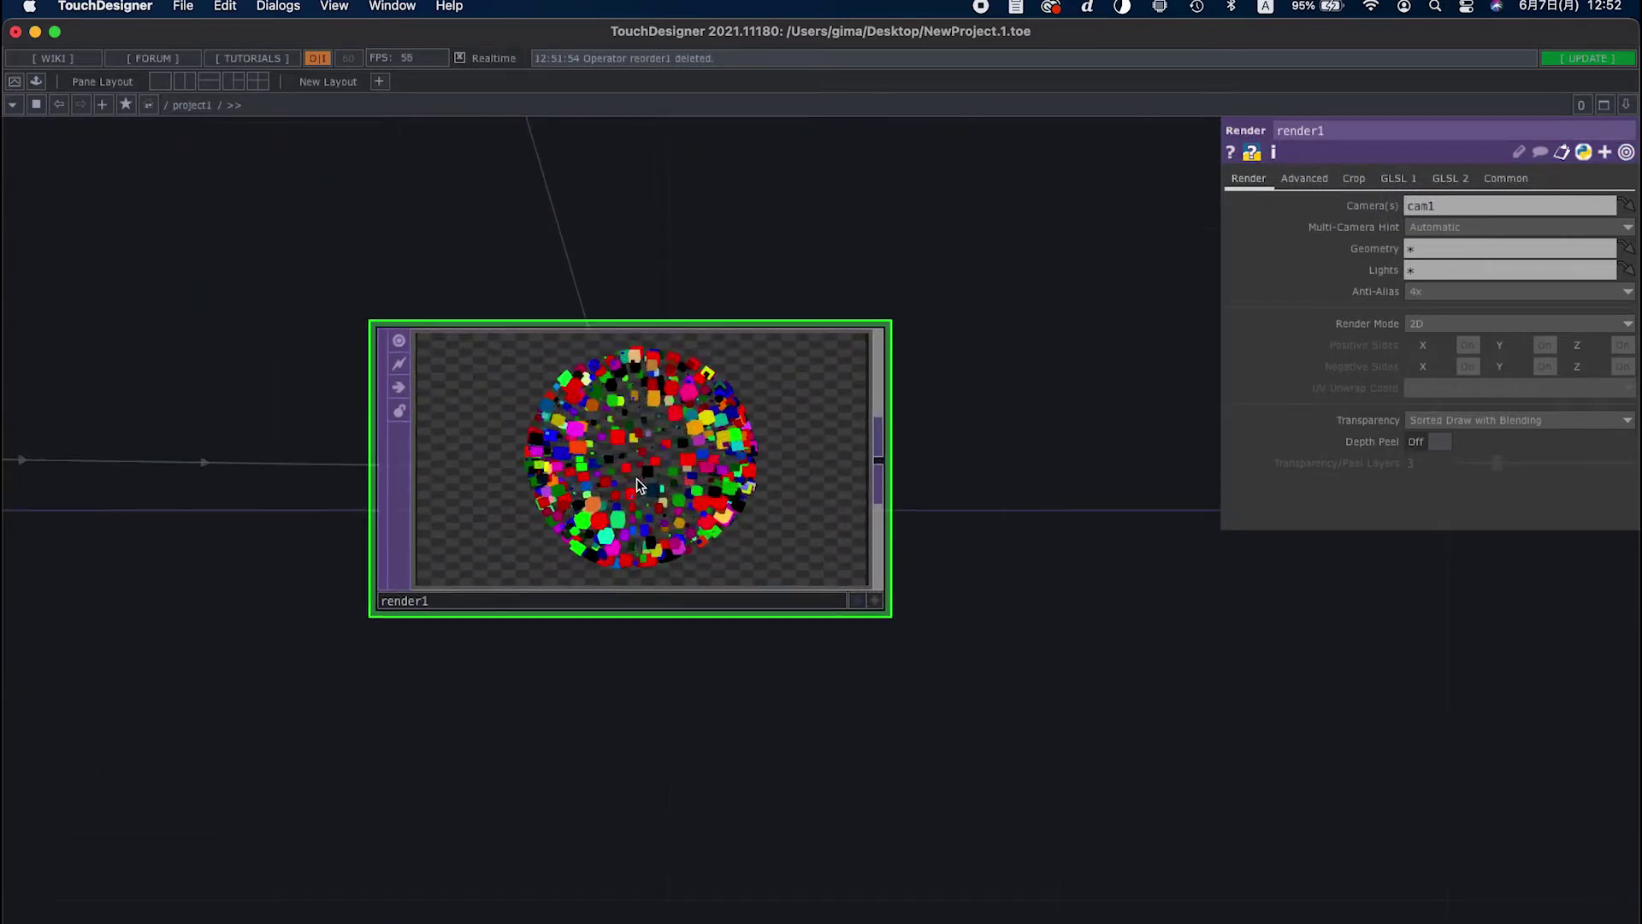
Add a Depth TOP beside render1 and set its OP to render1
{"action": "scroll", "coordinate": [638, 479], "scroll_direction": "down", "scroll_amount": 3}
{"action": "scroll", "coordinate": [547, 514], "scroll_direction": "up", "scroll_amount": 3}
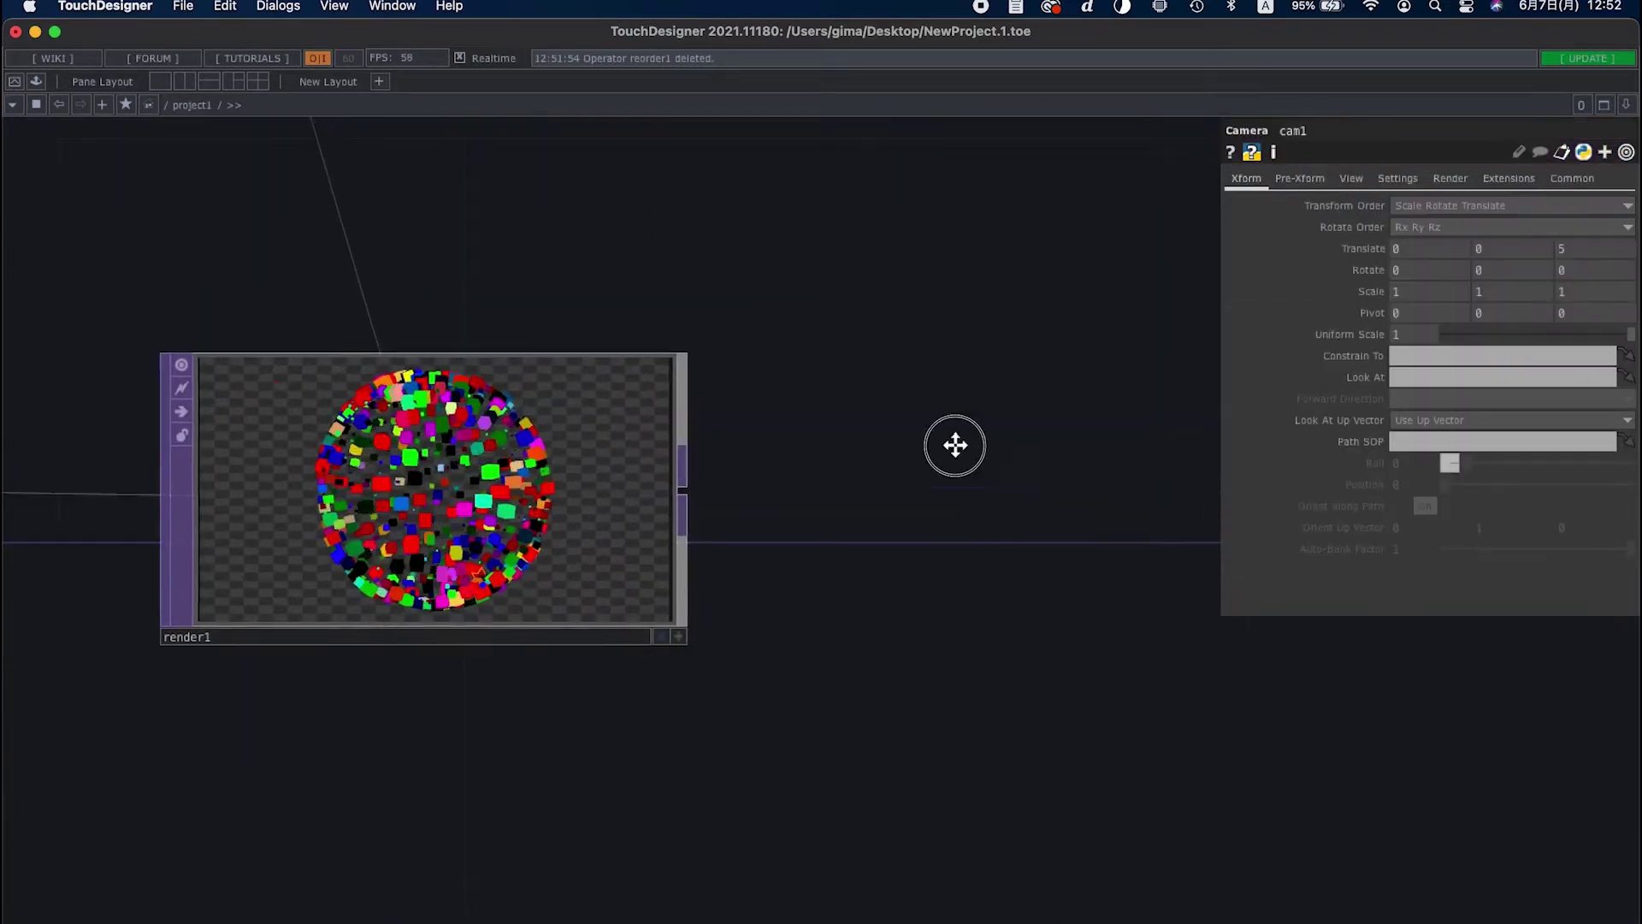
{"action": "left_click_drag", "start_coordinate": [955, 444], "coordinate": [704, 392]}
{"action": "scroll", "coordinate": [755, 407], "scroll_direction": "down", "scroll_amount": 2}
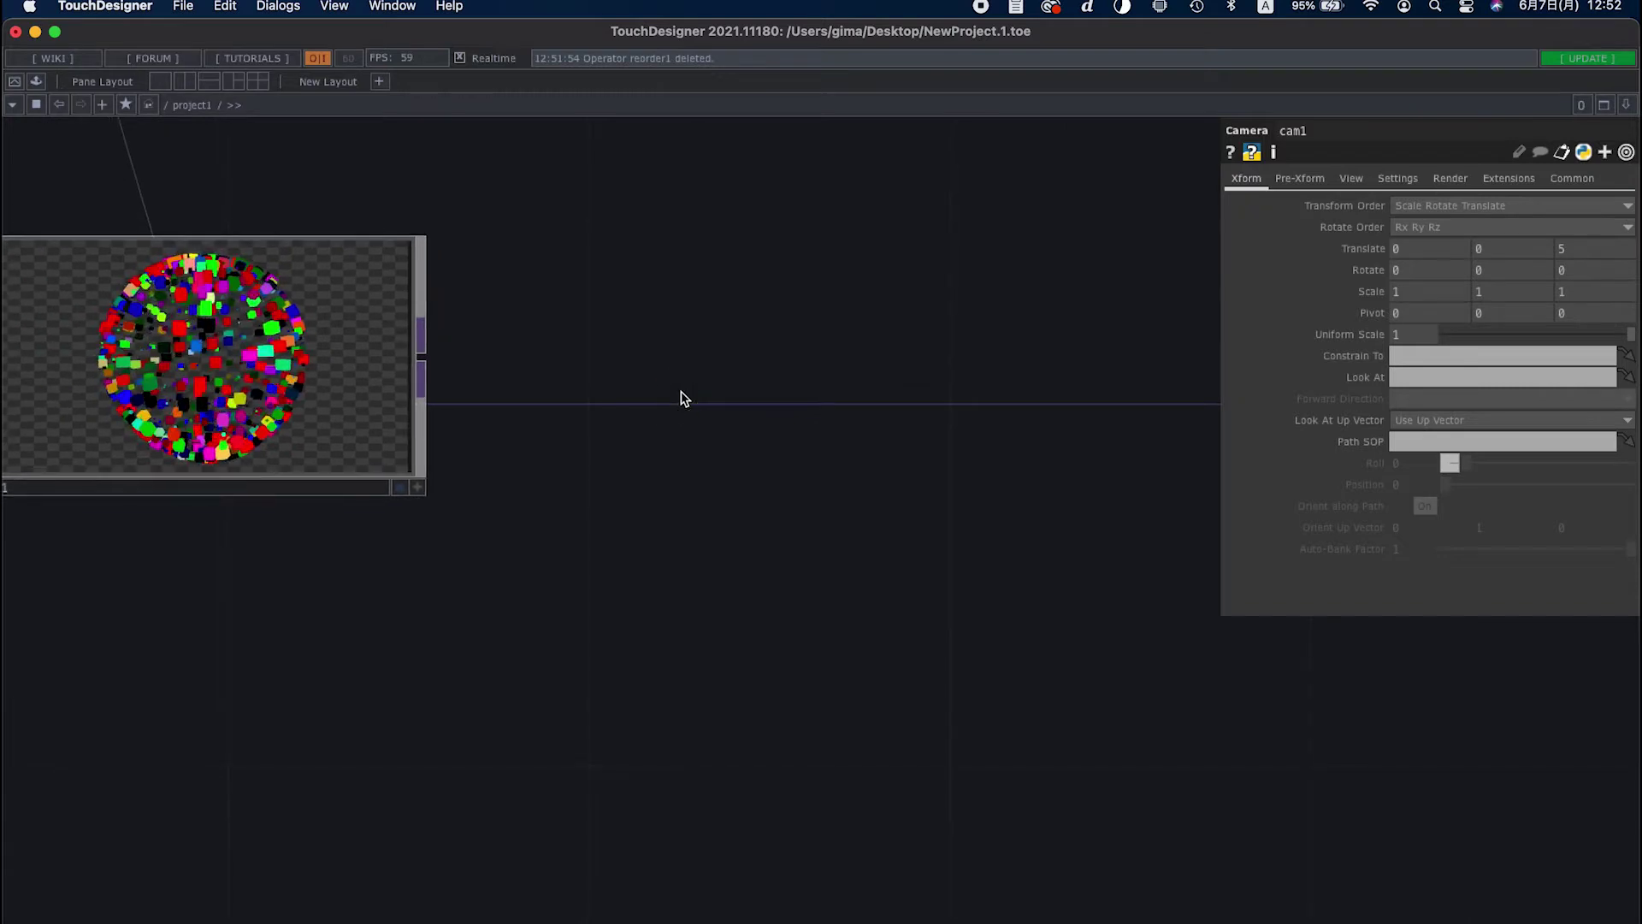
{"action": "right_click", "coordinate": [689, 205]}
{"action": "left_click", "coordinate": [721, 213]}
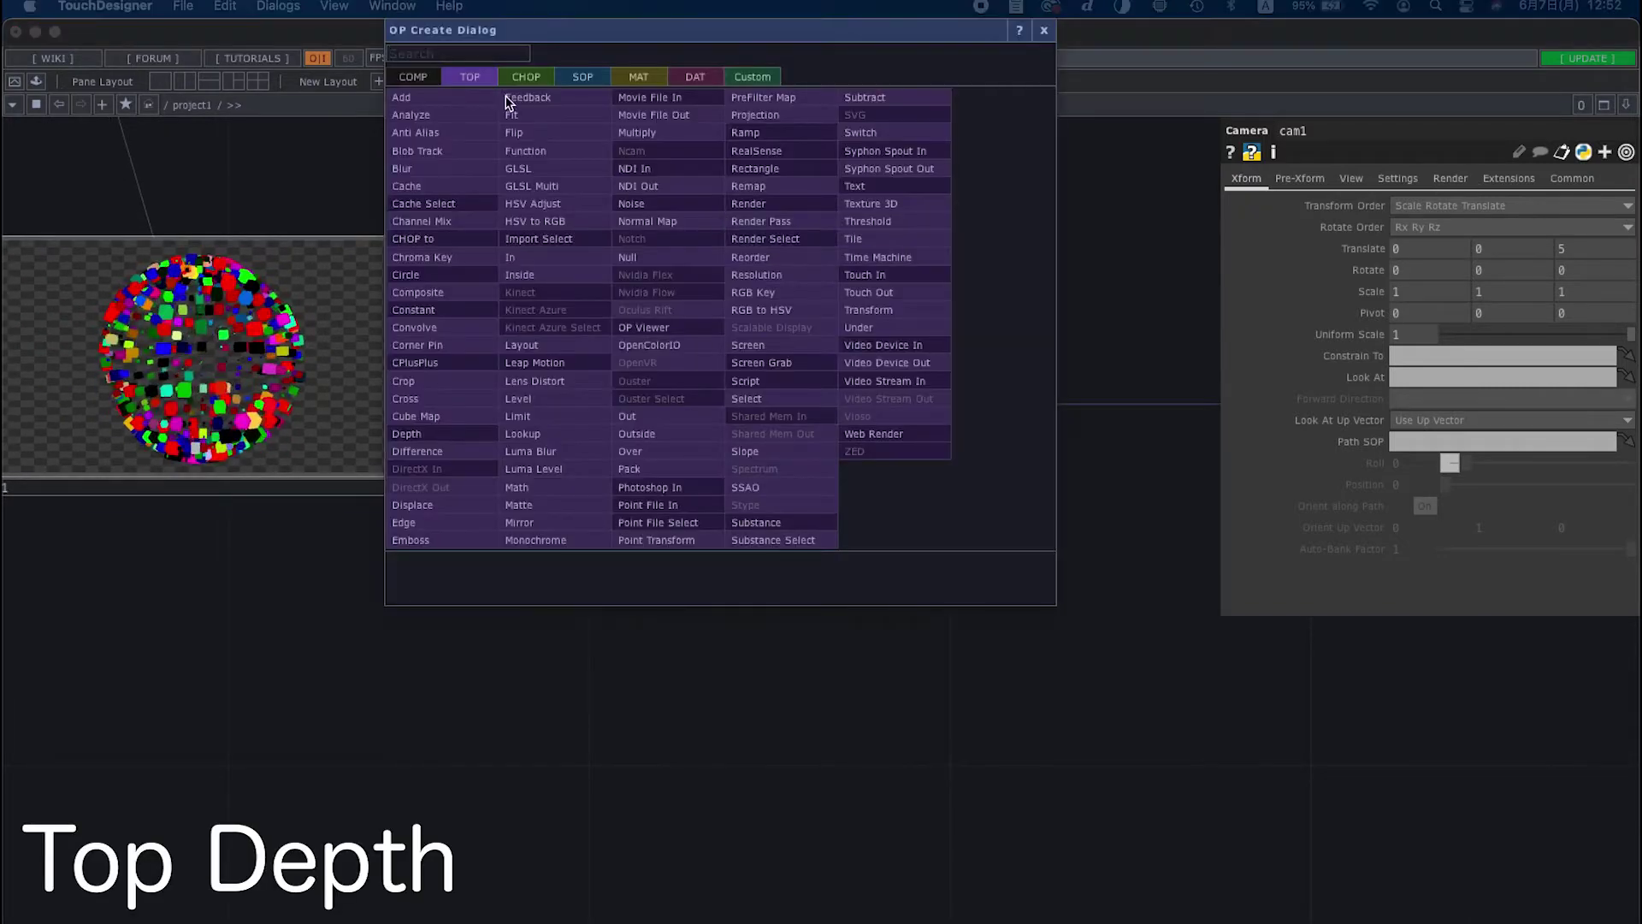
{"action": "type", "text": "d"}
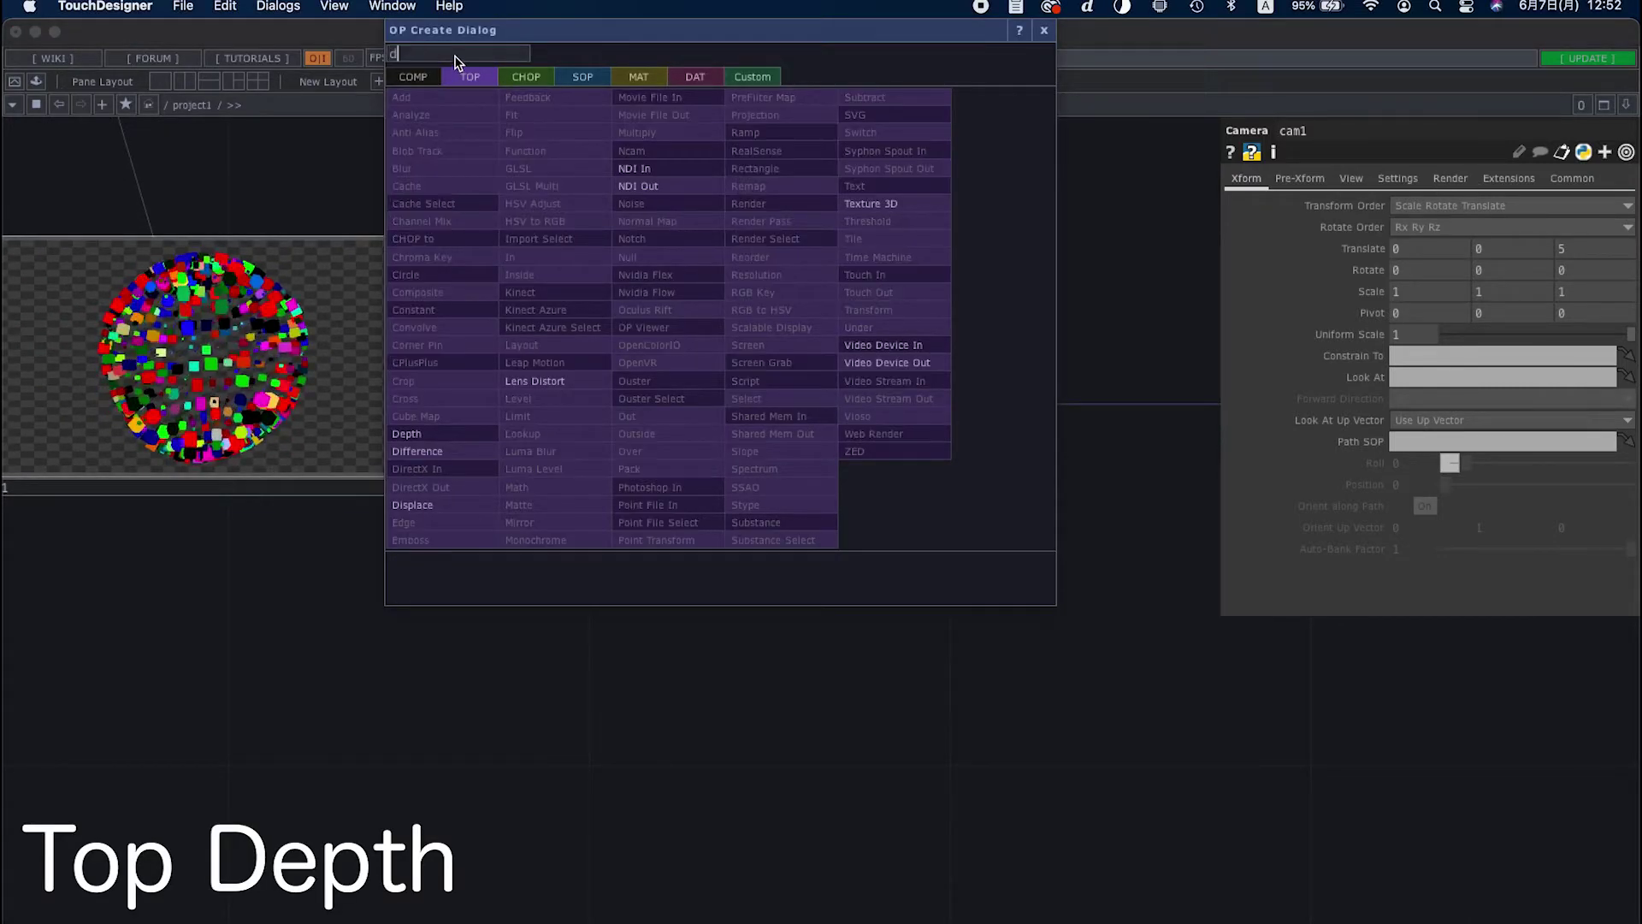
{"action": "left_click", "coordinate": [458, 434]}
{"action": "left_click", "coordinate": [763, 668]}
{"action": "scroll", "coordinate": [781, 707], "scroll_direction": "down", "scroll_amount": 3}
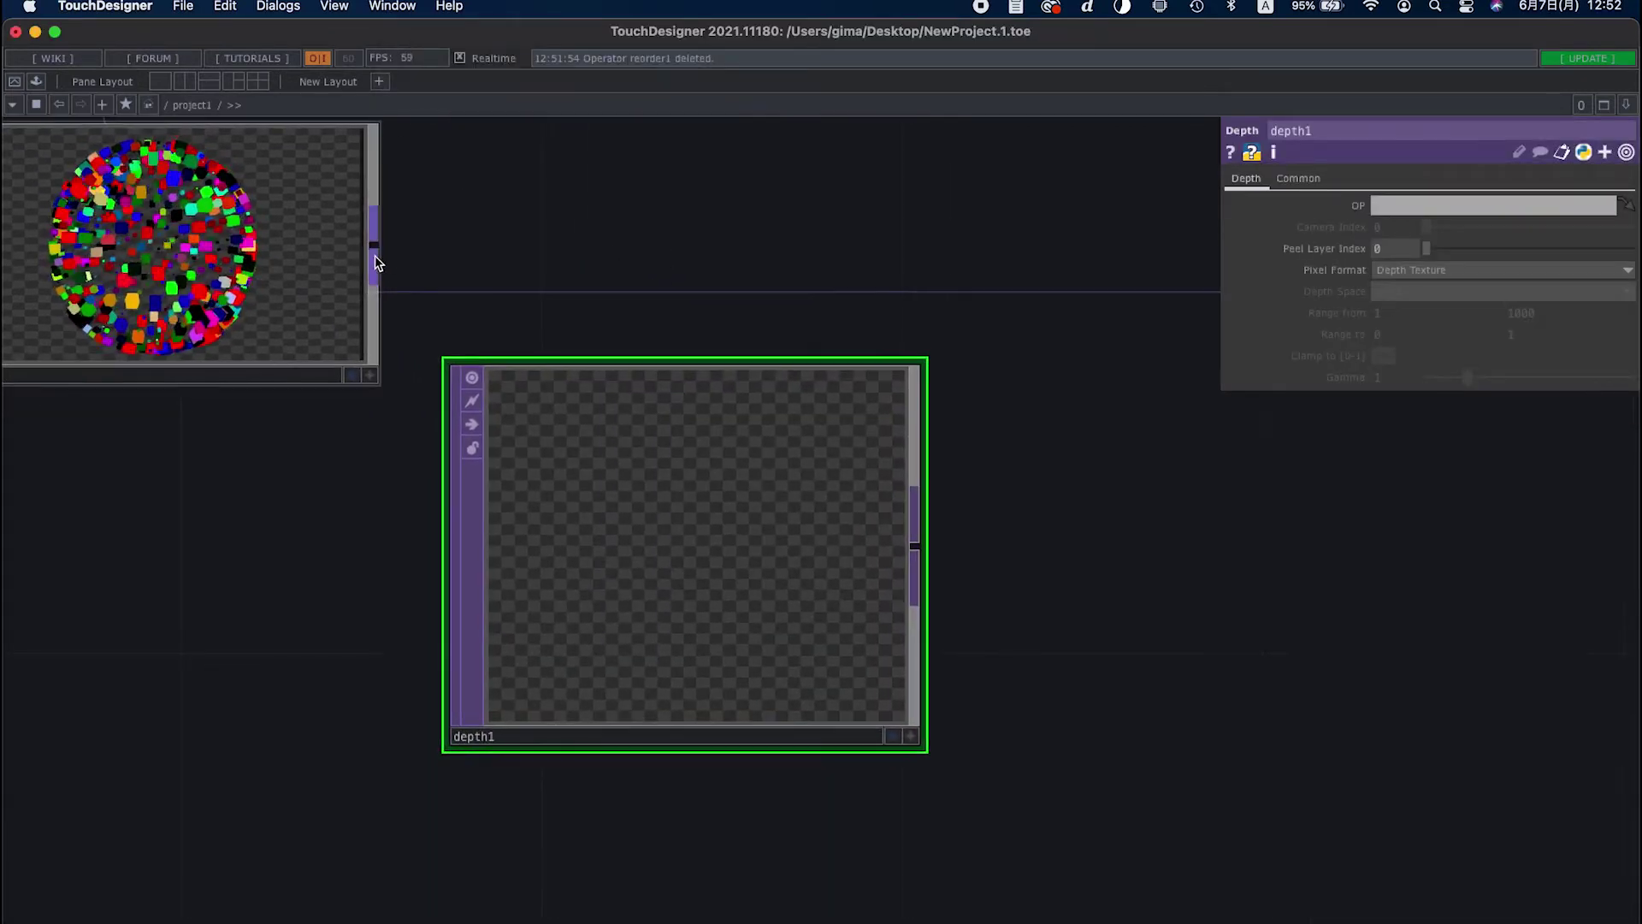
{"action": "left_click_drag", "start_coordinate": [305, 288], "coordinate": [1407, 206]}
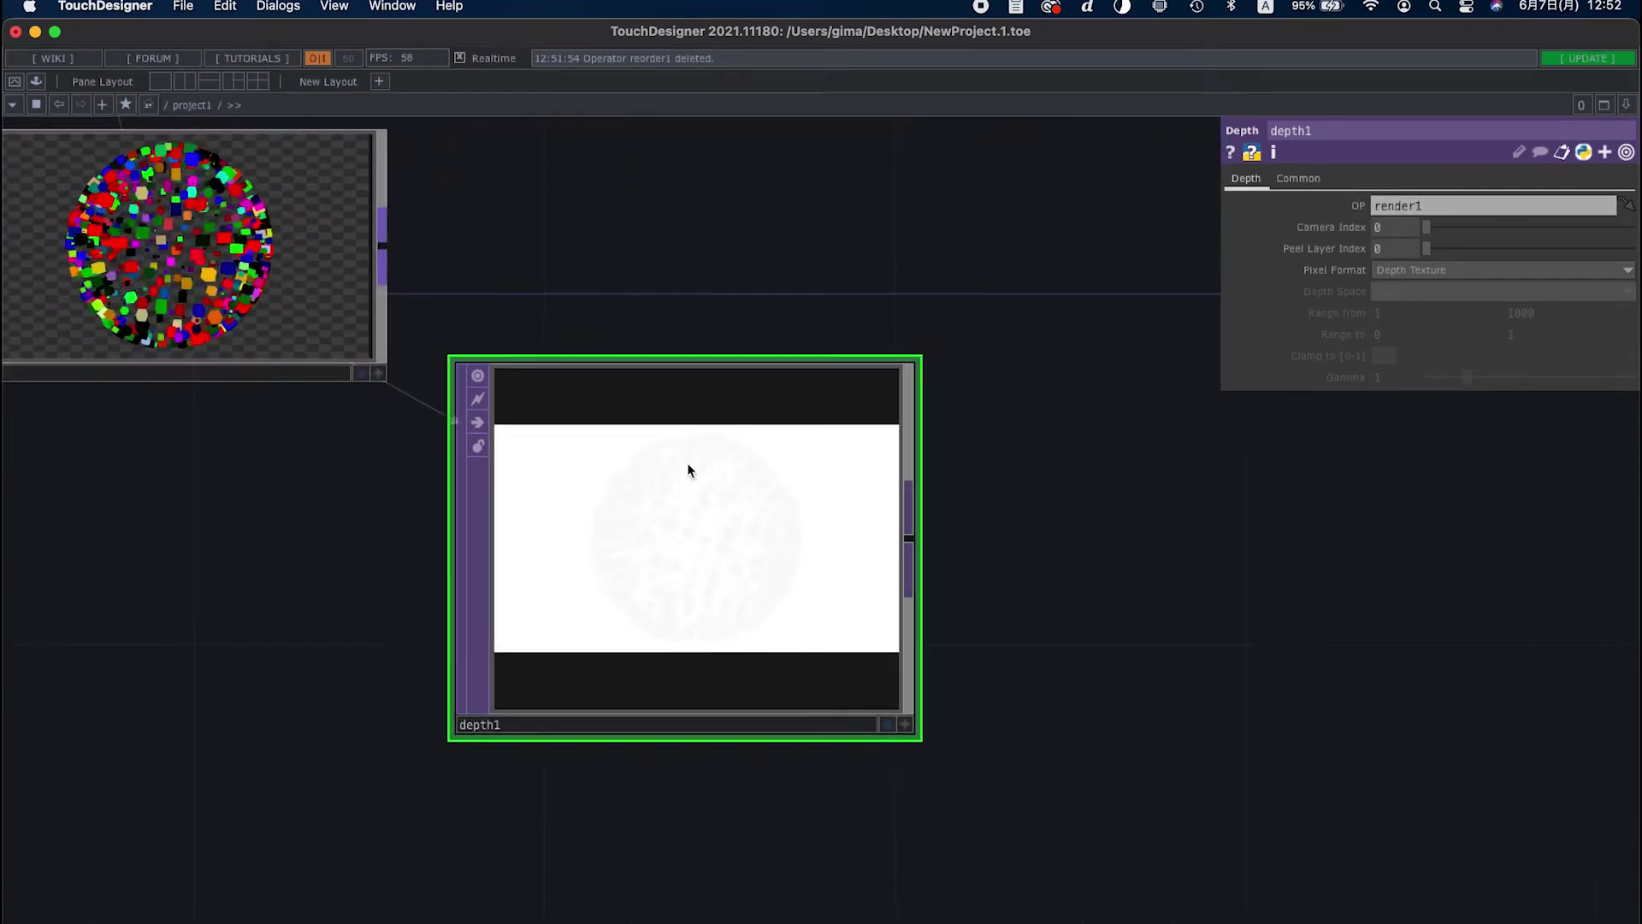
{"action": "scroll", "coordinate": [699, 531], "scroll_direction": "up", "scroll_amount": 3}
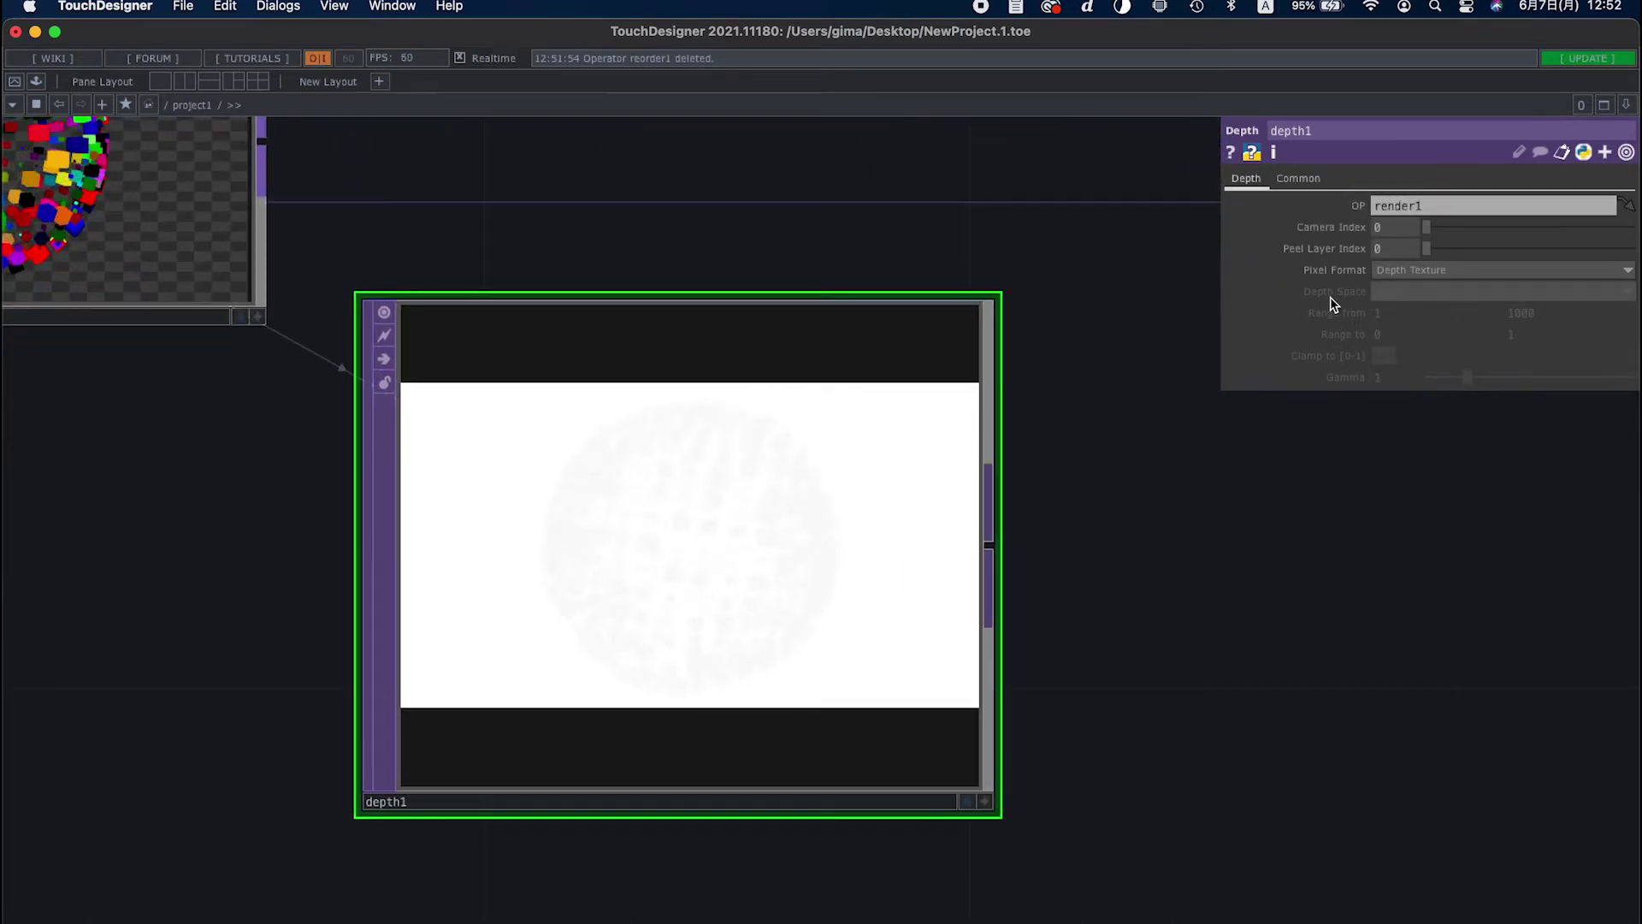
Set depth1's Pixel Format to 32-bit float (RGBA) and its Depth Space to Reranged from Camera Space
{"action": "left_click", "coordinate": [1410, 271]}
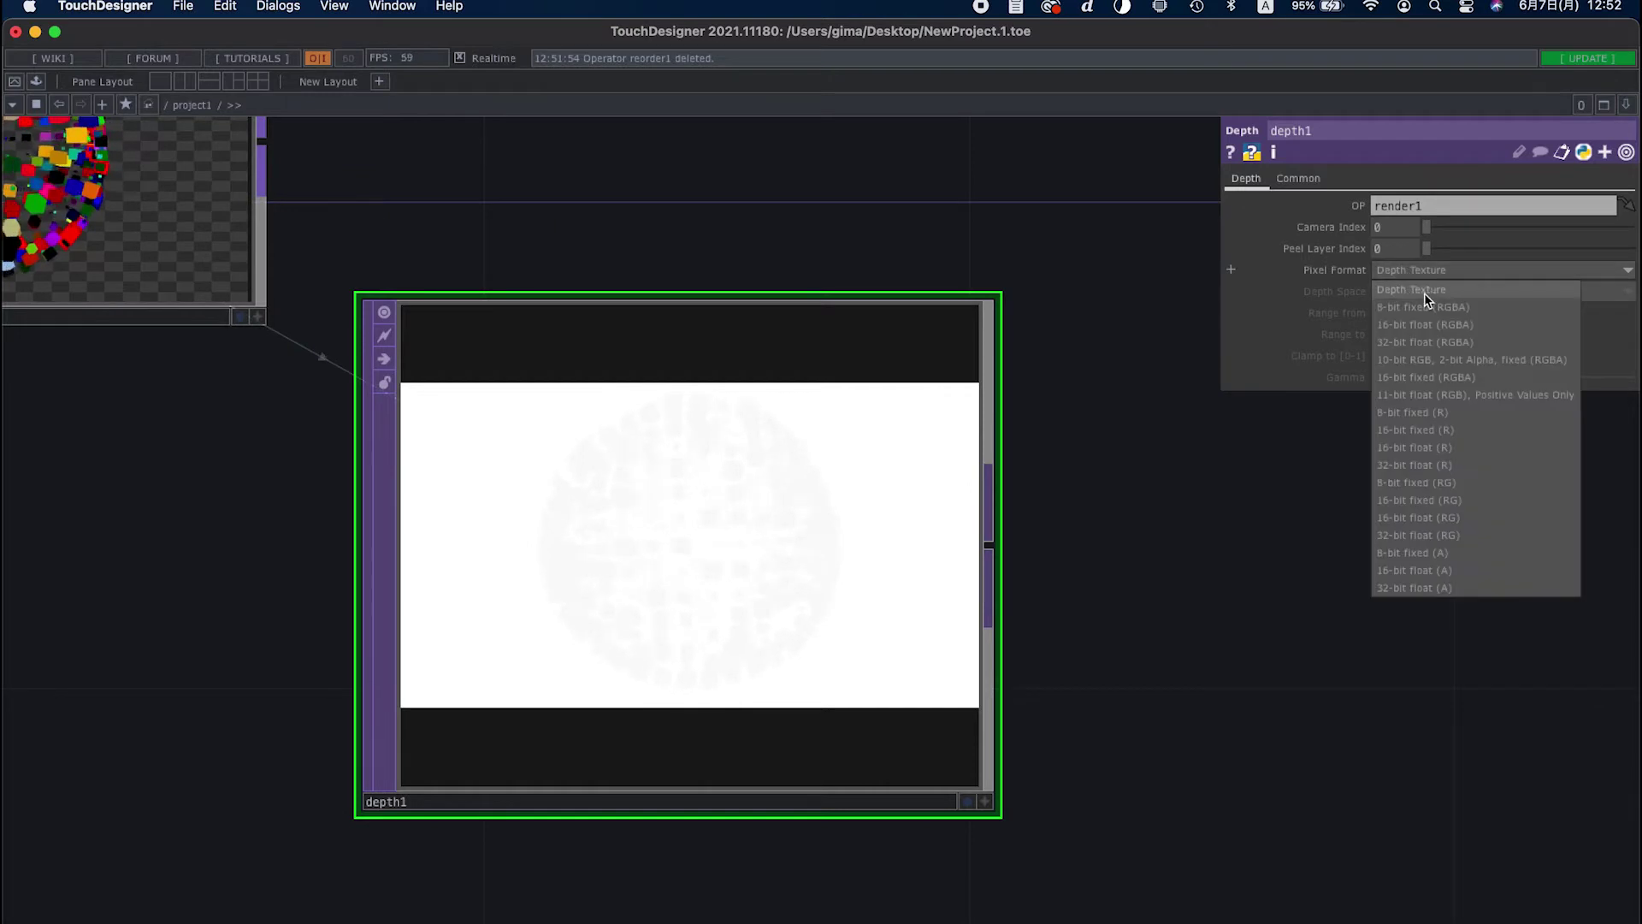
{"action": "left_click", "coordinate": [1418, 343]}
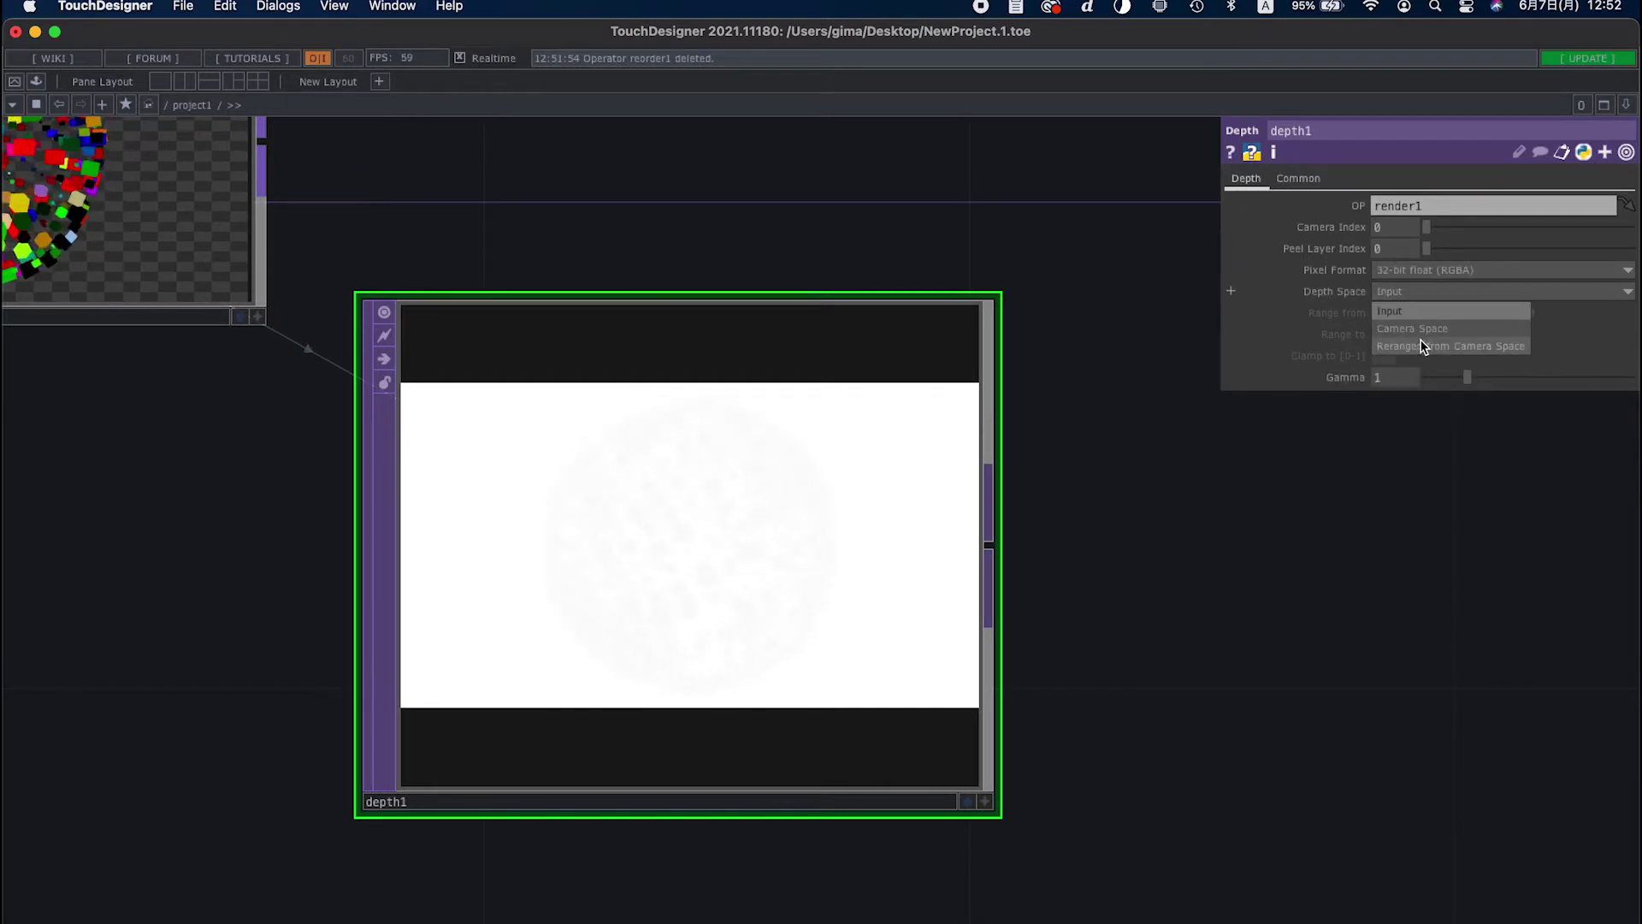
{"action": "left_click", "coordinate": [1435, 347]}
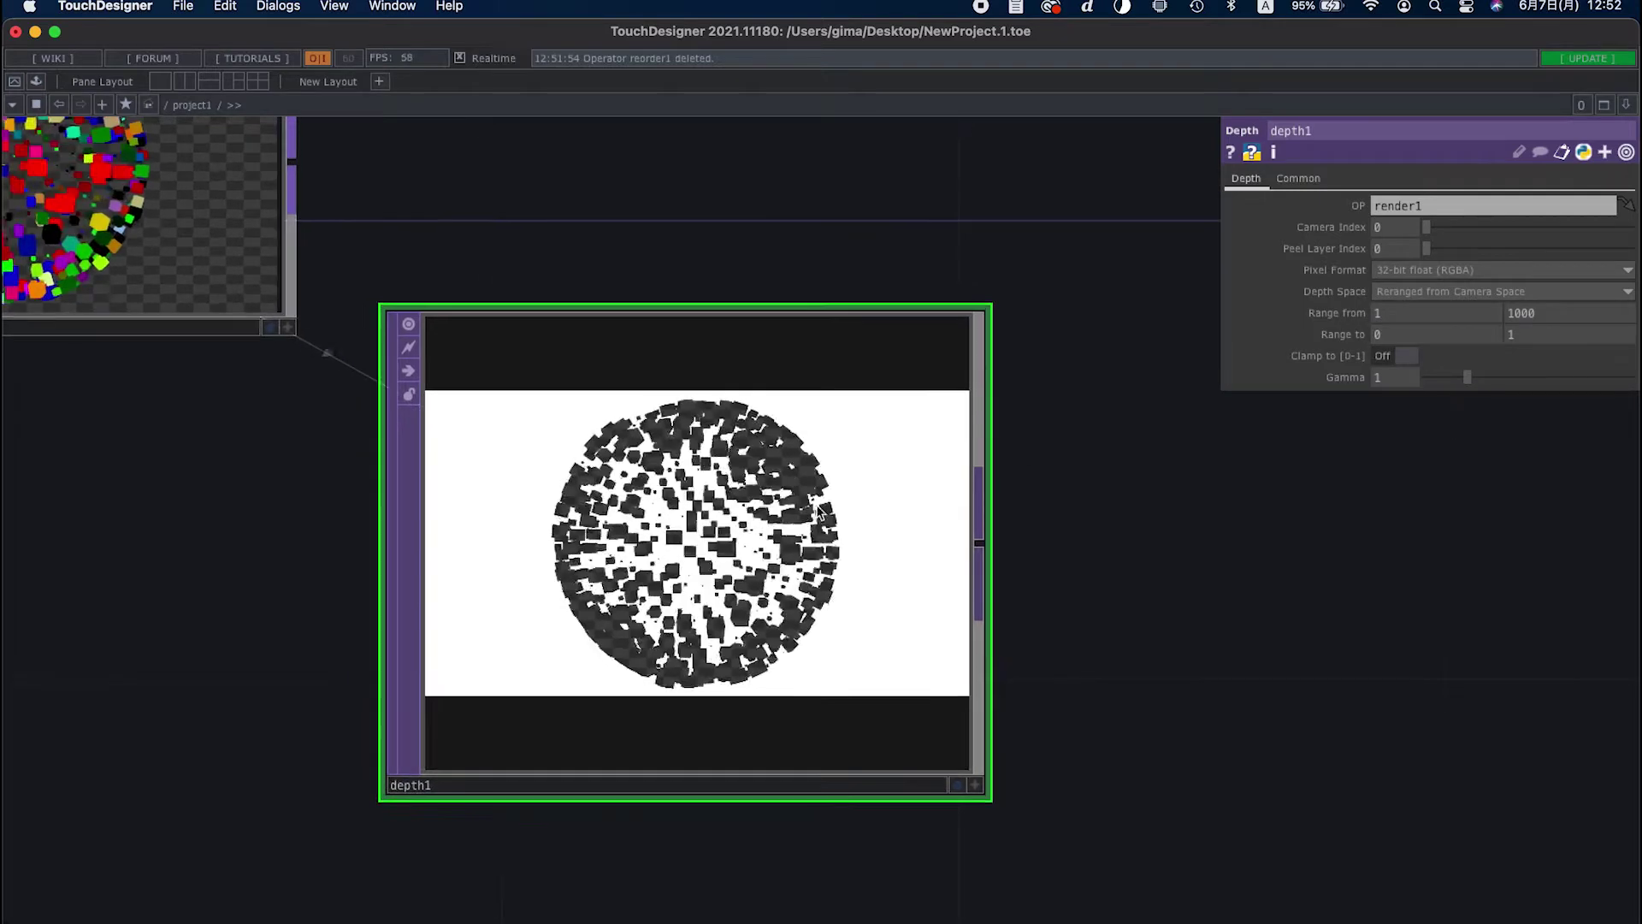
{"action": "scroll", "coordinate": [853, 484], "scroll_direction": "down", "scroll_amount": 3}
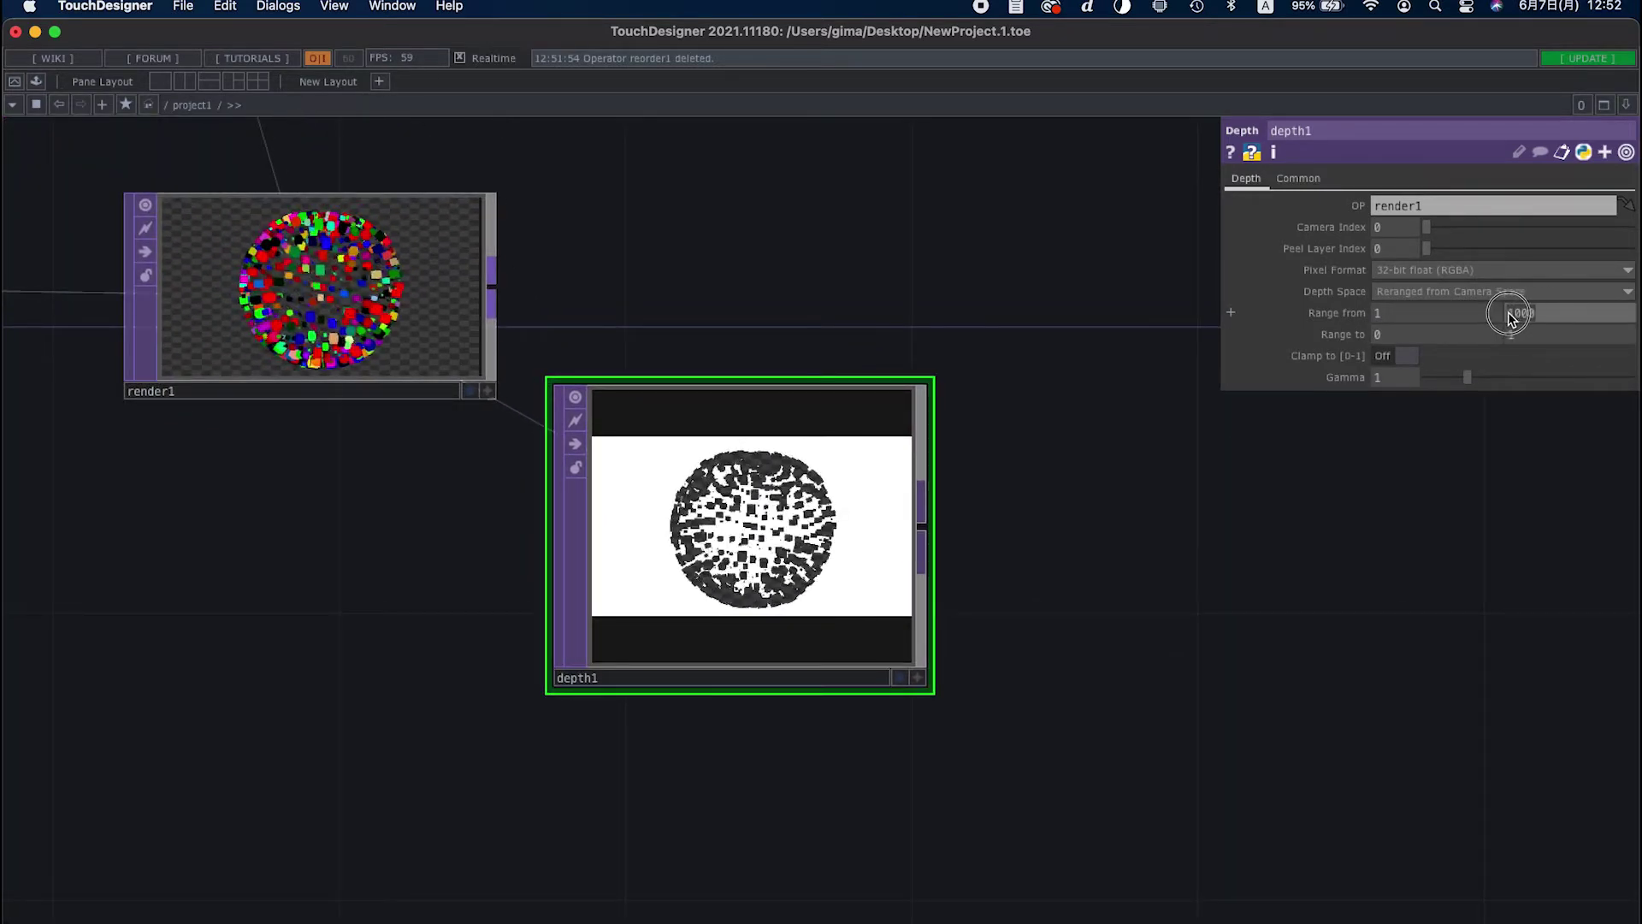
Check cam1's distance and set the upper limit of depth1's Range from to 5
{"action": "scroll", "coordinate": [814, 396], "scroll_direction": "up", "scroll_amount": 10}
{"action": "scroll", "coordinate": [815, 396], "scroll_direction": "left", "scroll_amount": 8}
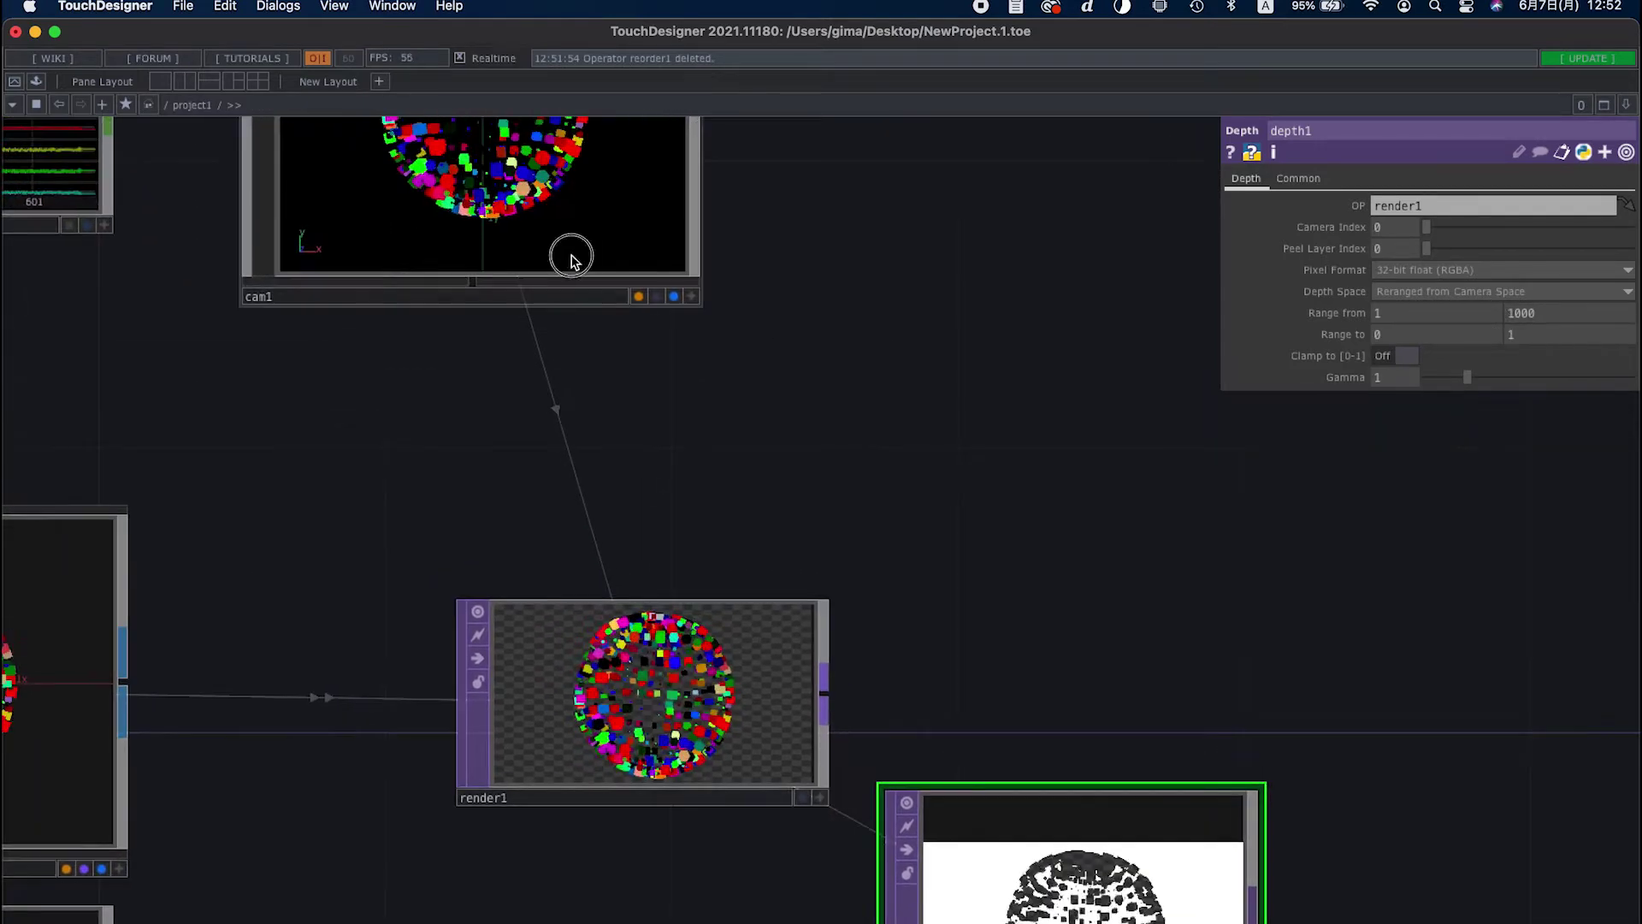
{"action": "left_click", "coordinate": [572, 250]}
{"action": "scroll", "coordinate": [670, 246], "scroll_direction": "down", "scroll_amount": 10}
{"action": "left_click", "coordinate": [846, 427]}
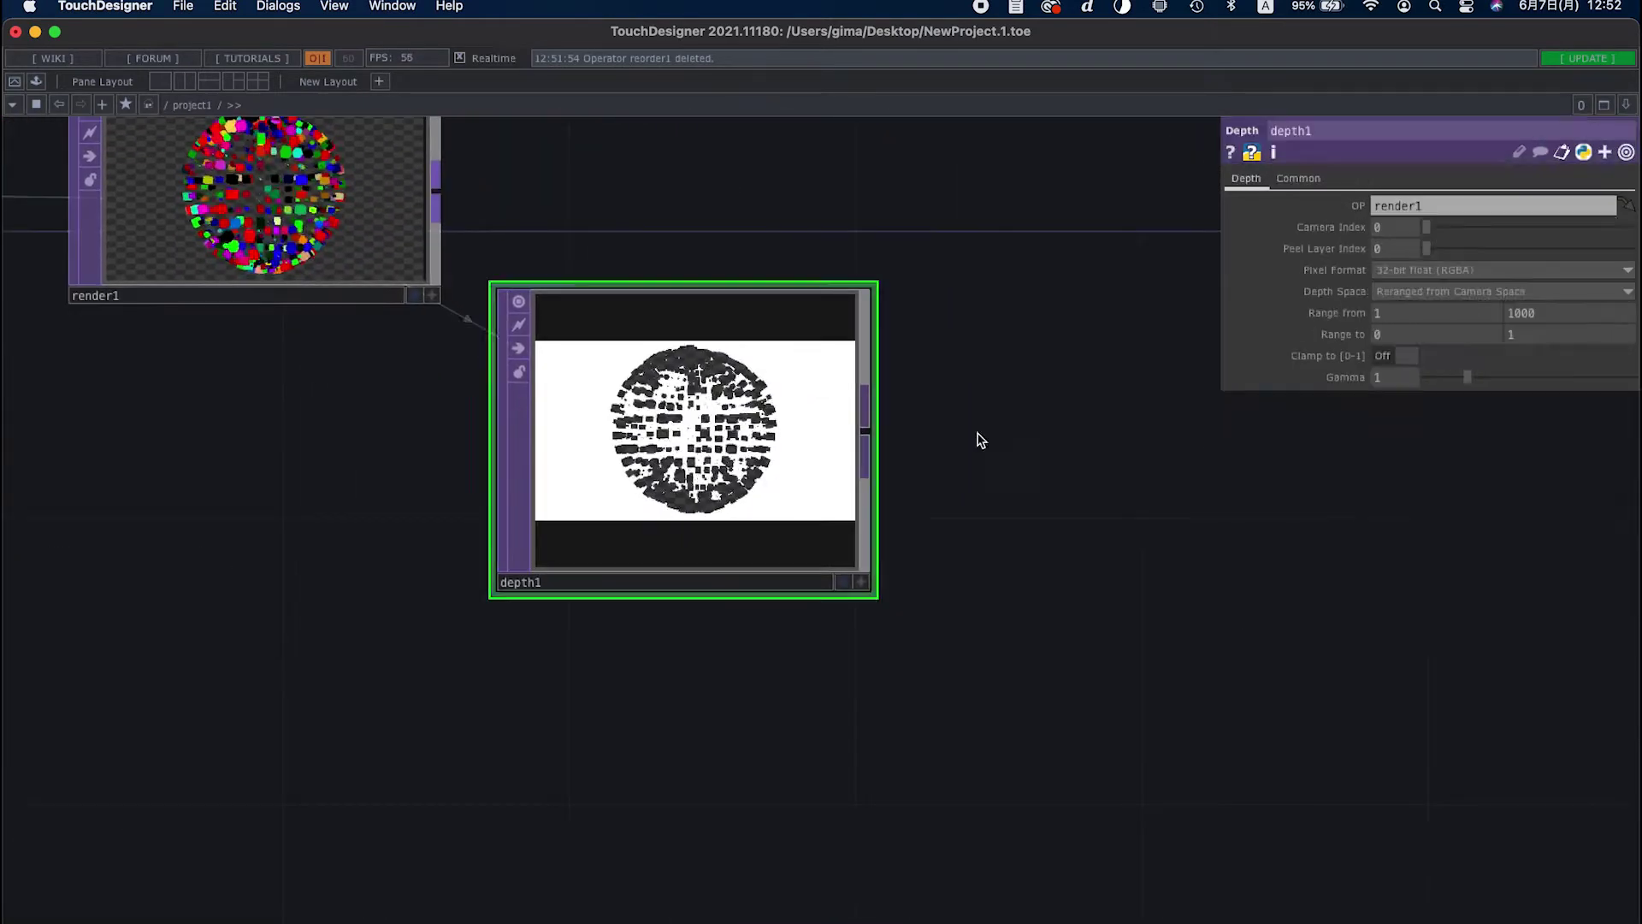
{"action": "left_click", "coordinate": [1512, 315]}
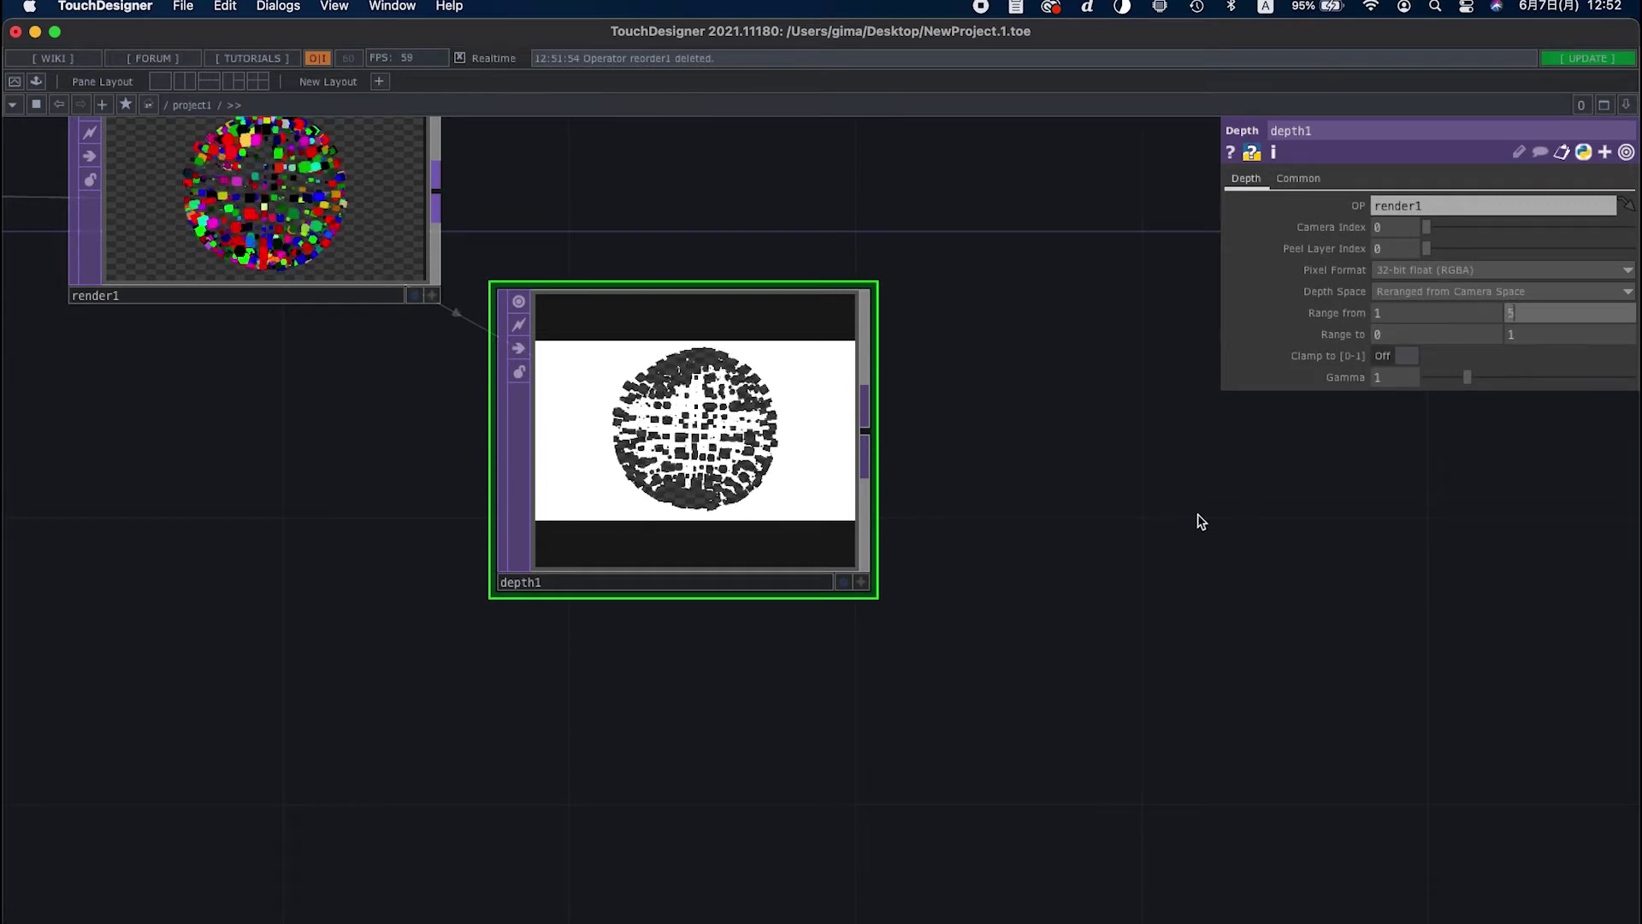
{"action": "scroll", "coordinate": [654, 406], "scroll_direction": "up", "scroll_amount": 4}
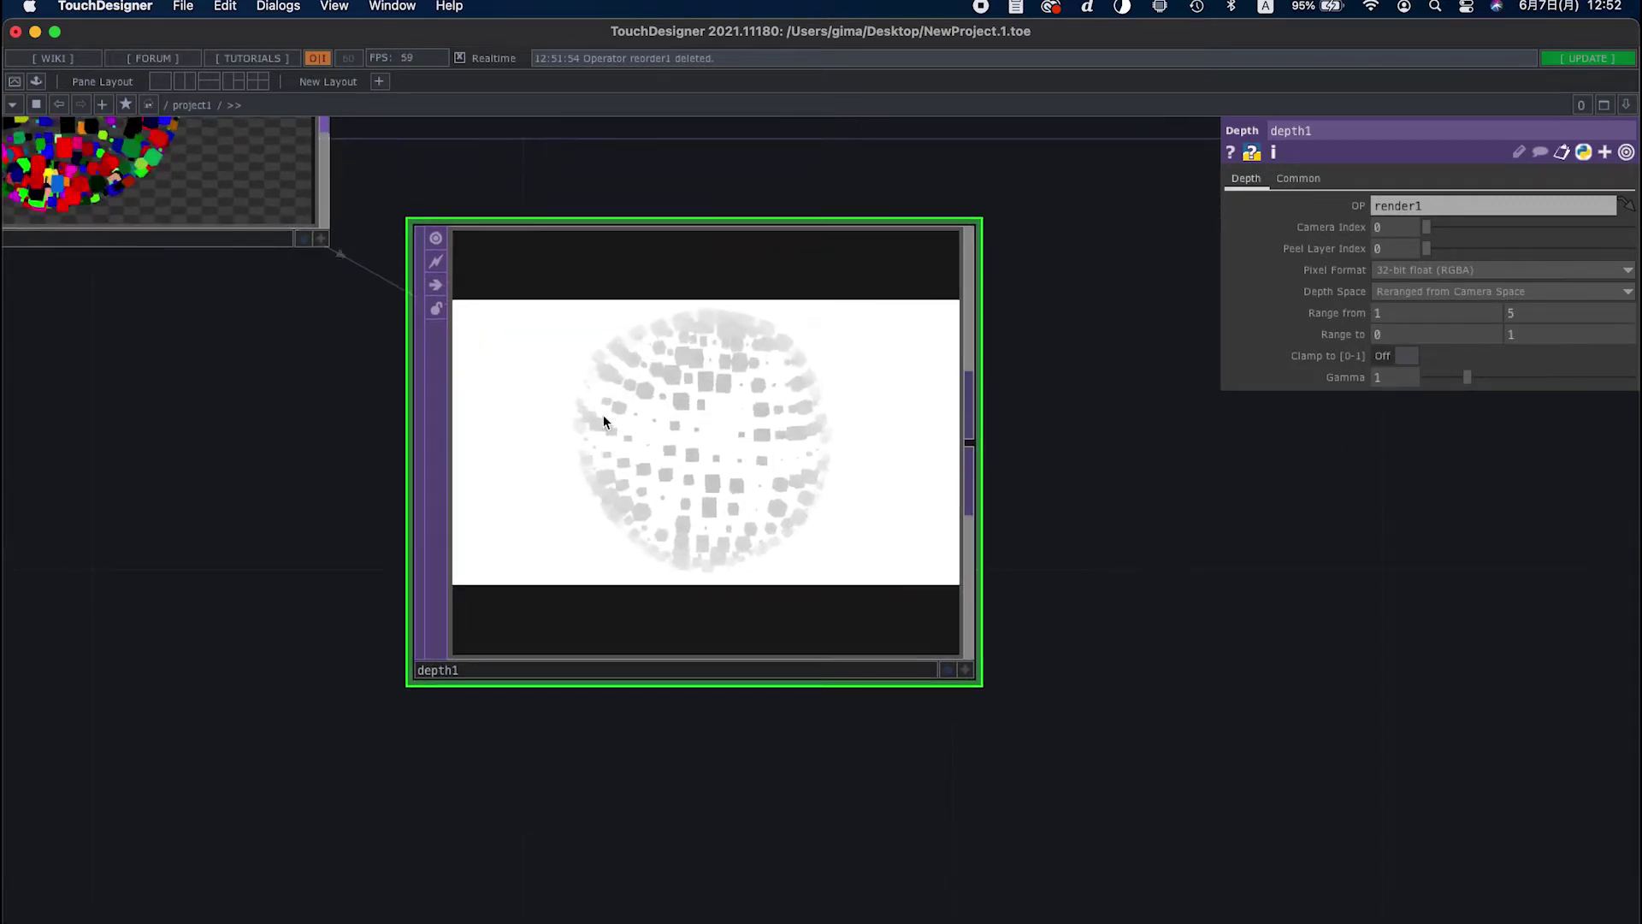
Examine cam1's Translate values and compare them with the shading of the boxes in depth1
{"action": "left_click_drag", "start_coordinate": [122, 395], "coordinate": [206, 589]}
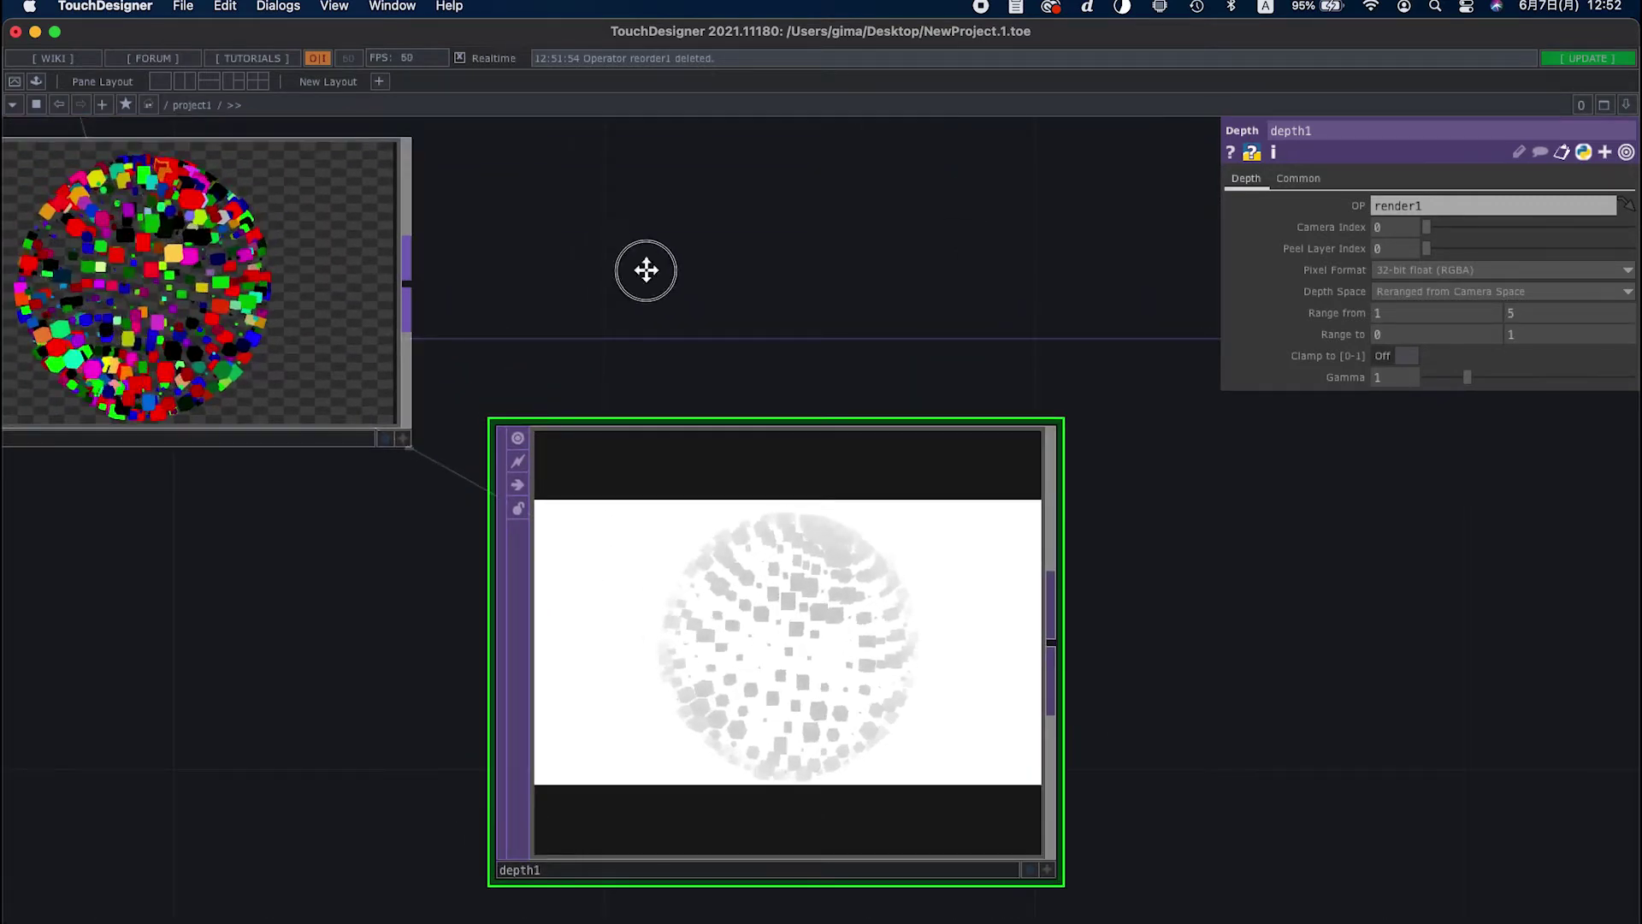
{"action": "left_click_drag", "start_coordinate": [645, 268], "coordinate": [662, 385]}
{"action": "scroll", "coordinate": [612, 282], "scroll_direction": "down", "scroll_amount": 4}
{"action": "left_click_drag", "start_coordinate": [519, 200], "coordinate": [636, 459]}
{"action": "scroll", "coordinate": [513, 342], "scroll_direction": "up", "scroll_amount": 2}
{"action": "left_click", "coordinate": [388, 220]}
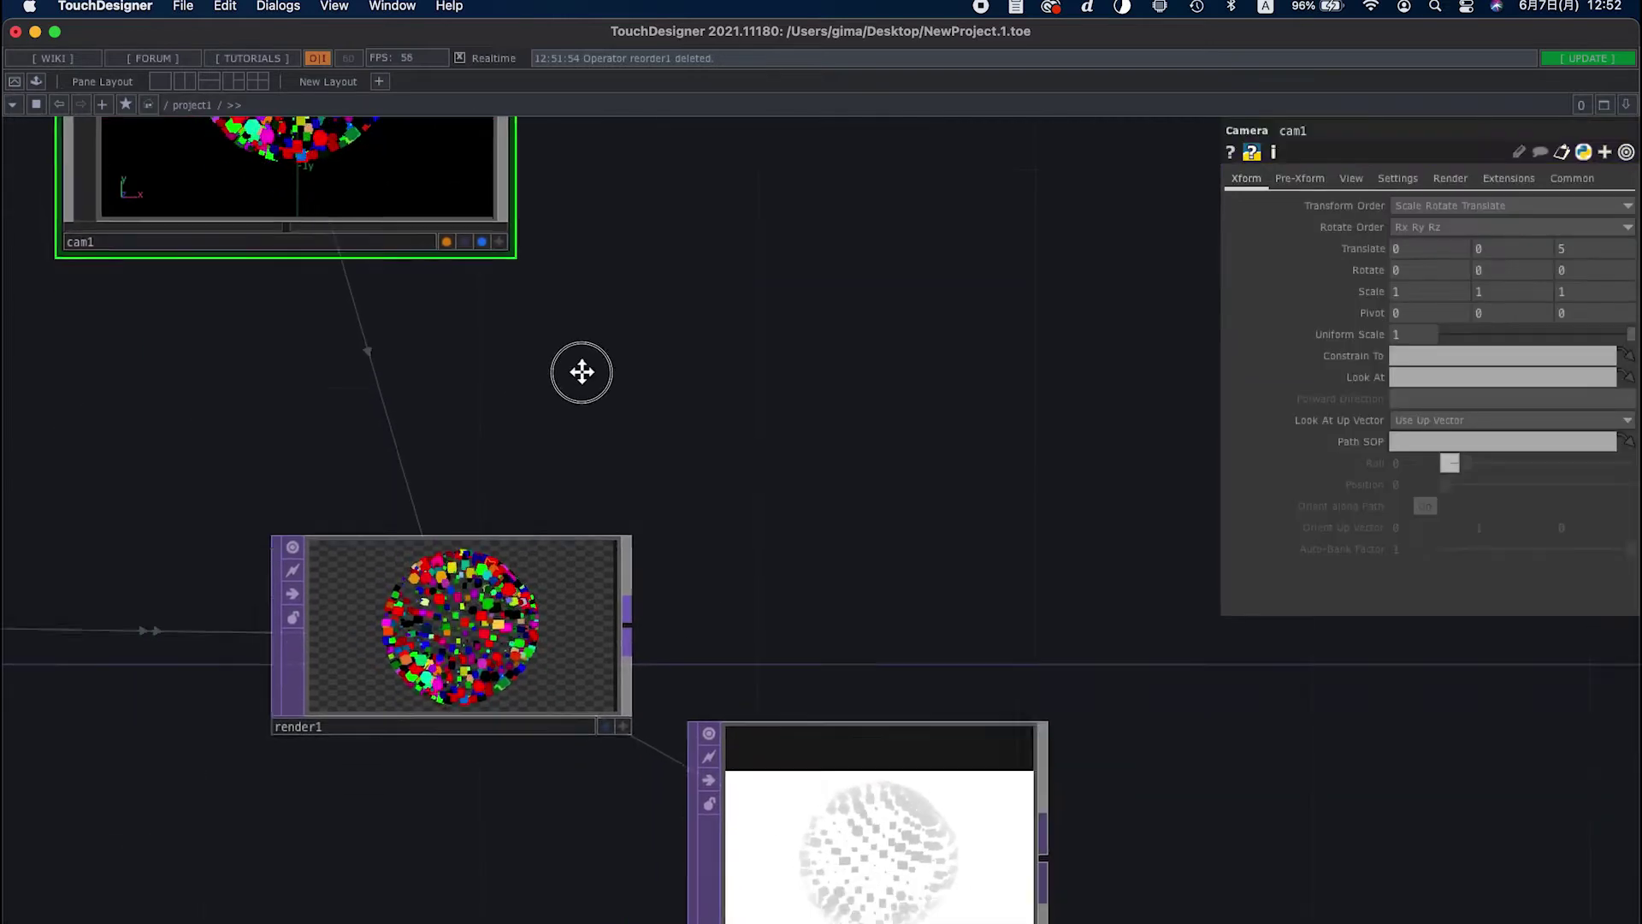
{"action": "scroll", "coordinate": [616, 556], "scroll_direction": "down", "scroll_amount": 5}
{"action": "scroll", "coordinate": [685, 599], "scroll_direction": "right", "scroll_amount": 2}
{"action": "scroll", "coordinate": [731, 530], "scroll_direction": "up", "scroll_amount": 3}
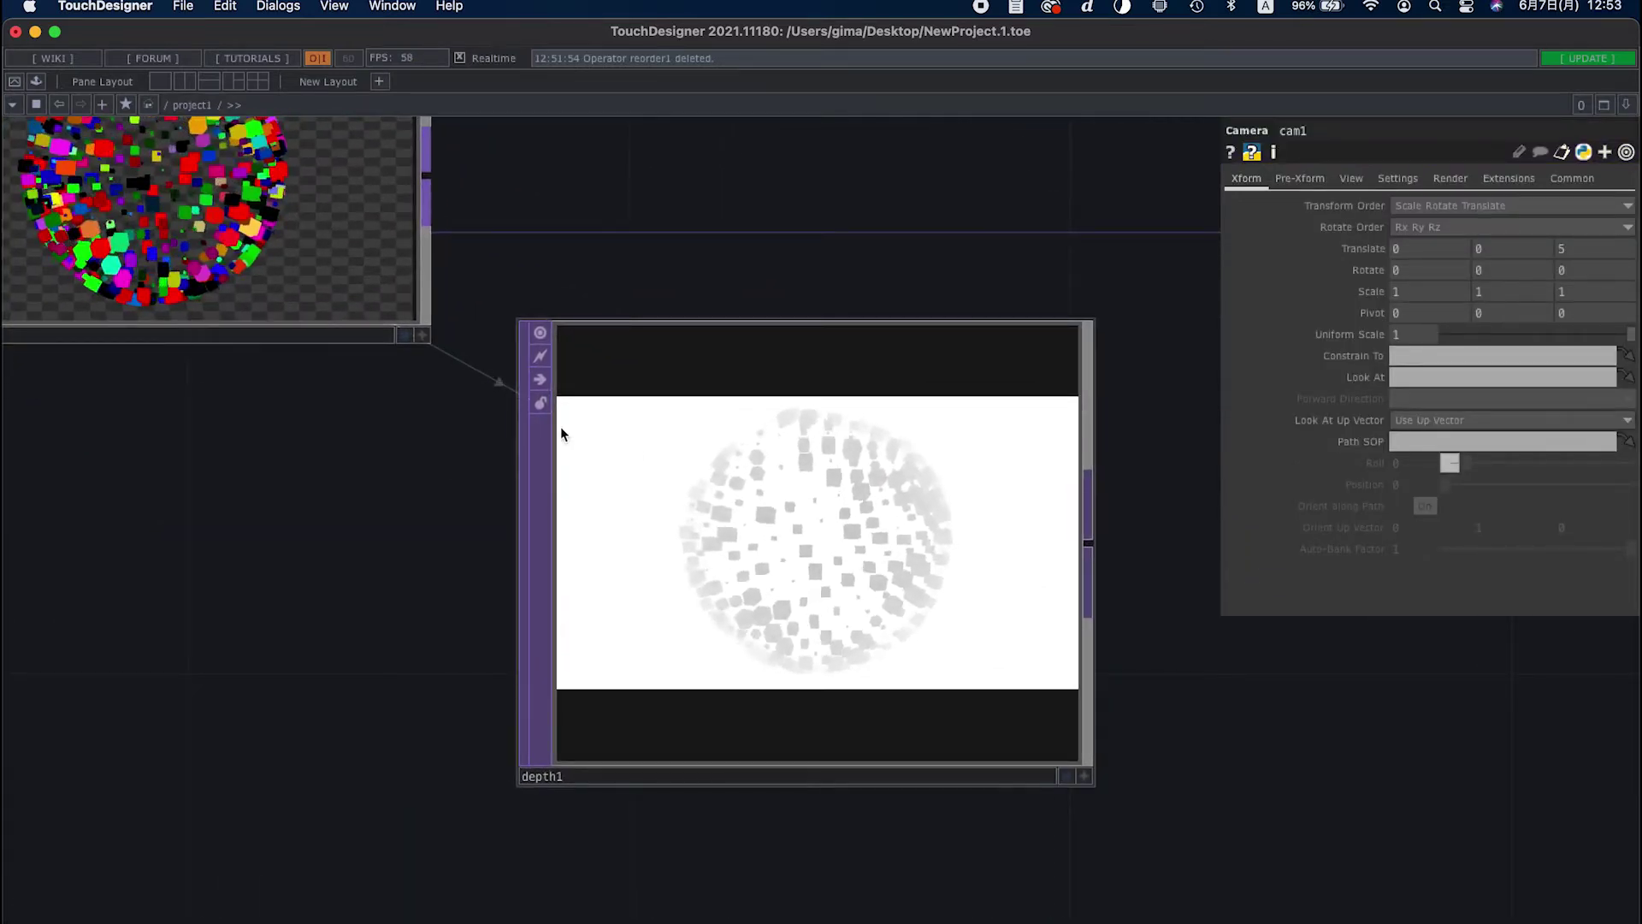
{"action": "scroll", "coordinate": [561, 426], "scroll_direction": "up", "scroll_amount": 3}
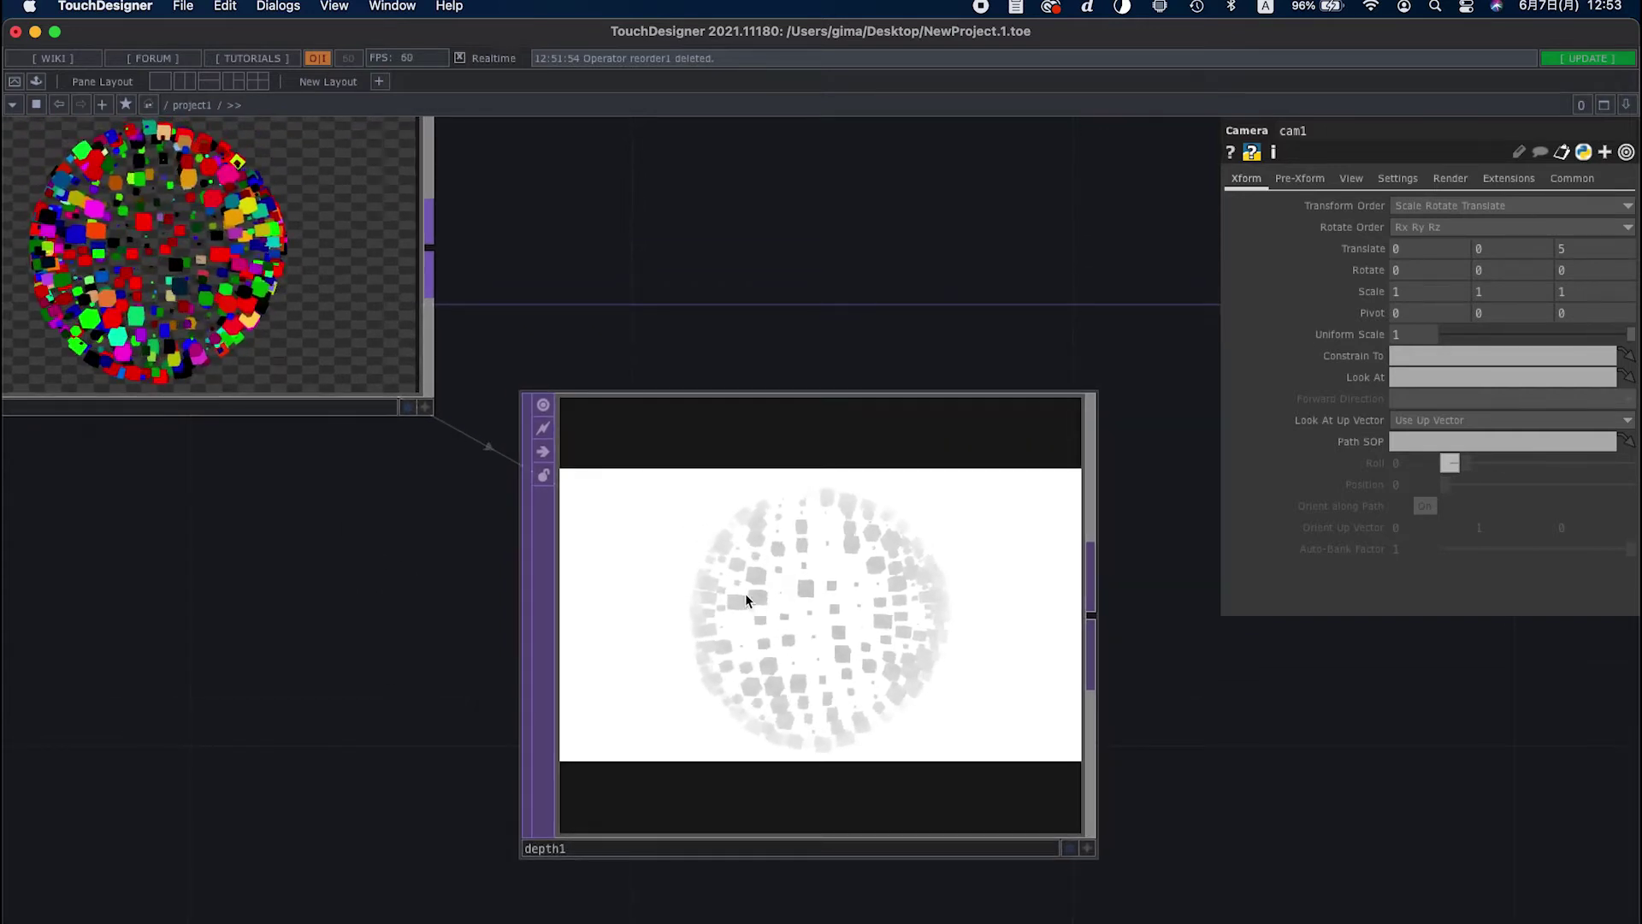
{"action": "scroll", "coordinate": [256, 623], "scroll_direction": "down", "scroll_amount": 5}
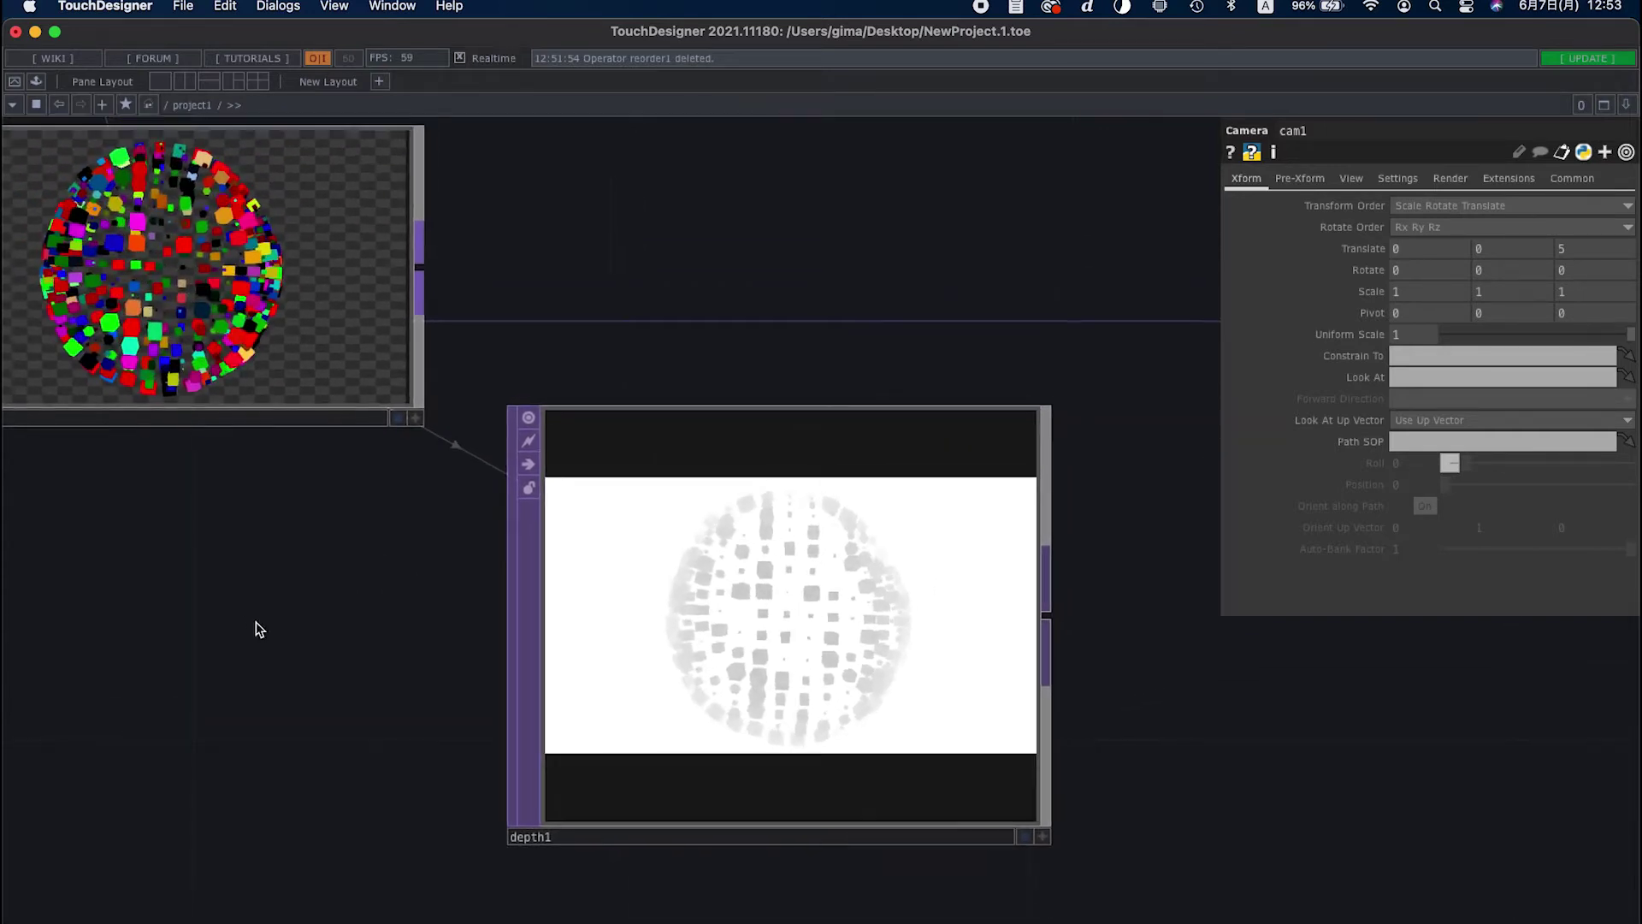
{"action": "scroll", "coordinate": [578, 625], "scroll_direction": "up", "scroll_amount": 1}
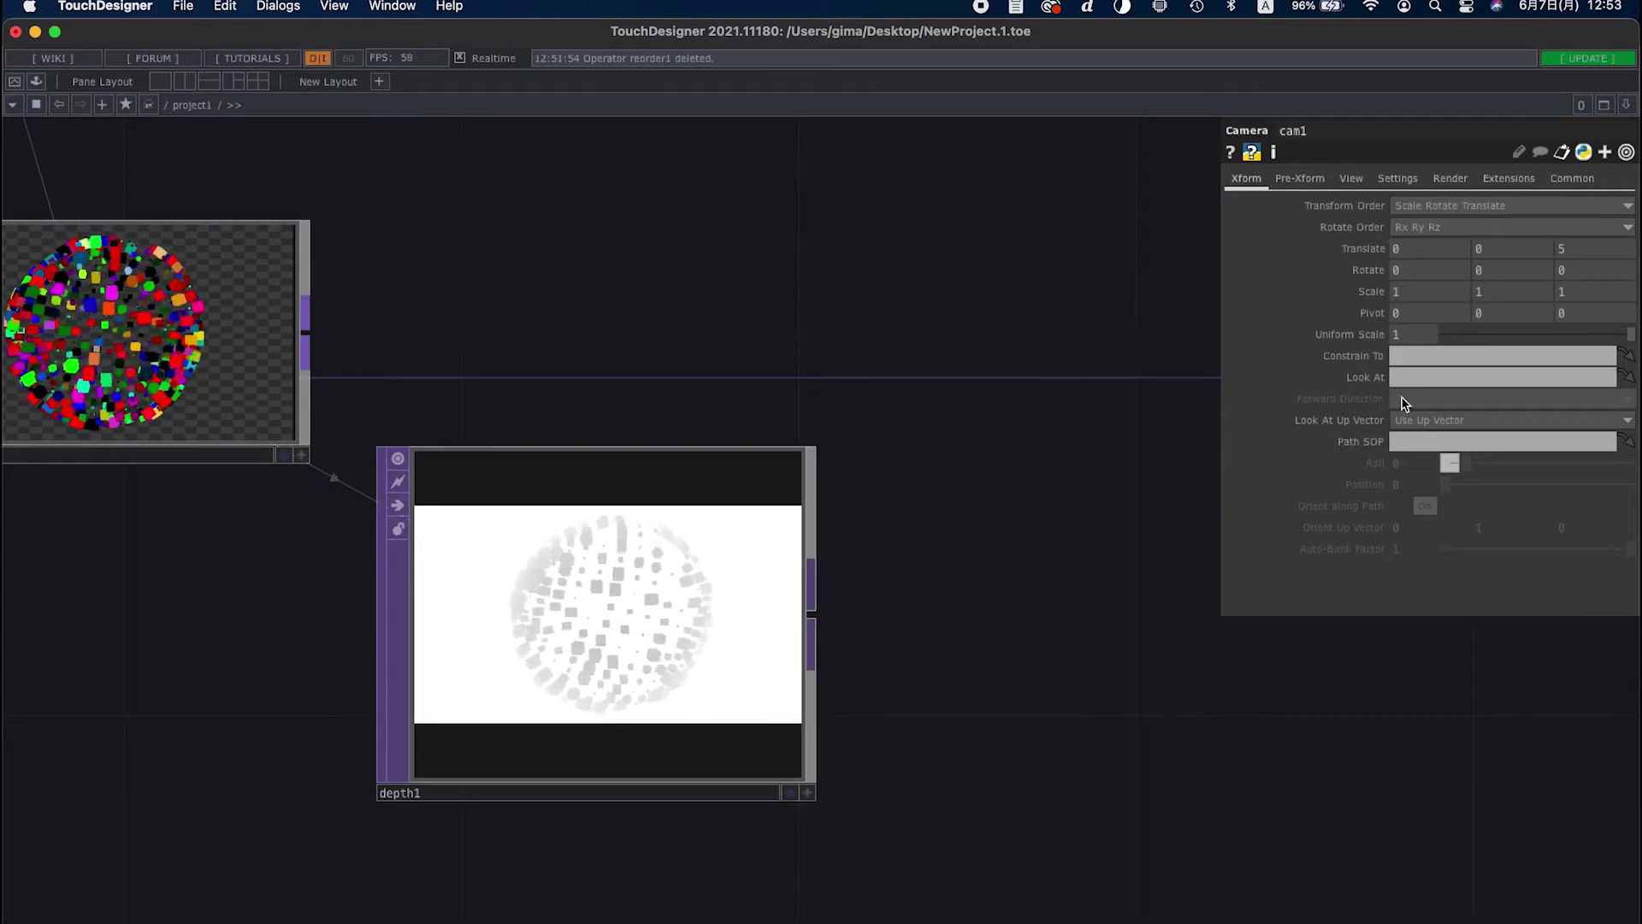
Try 6 as the upper limit of depth1's Range from and undo that change
{"action": "left_click", "coordinate": [722, 617]}
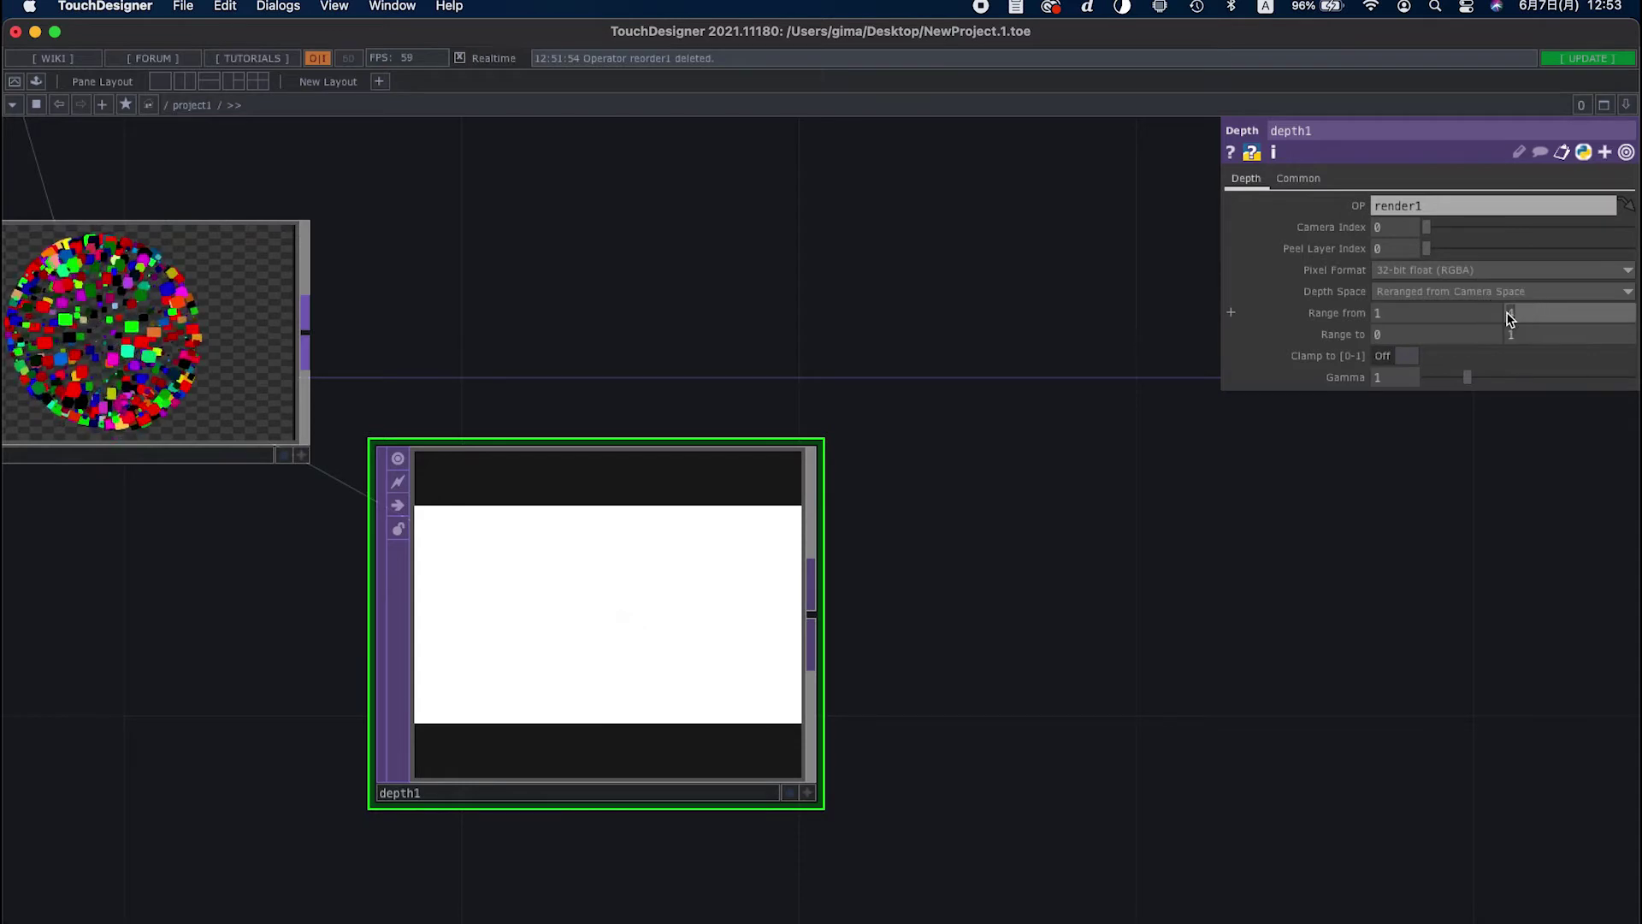
{"action": "type", "text": "6"}
{"action": "key", "text": "Return"}
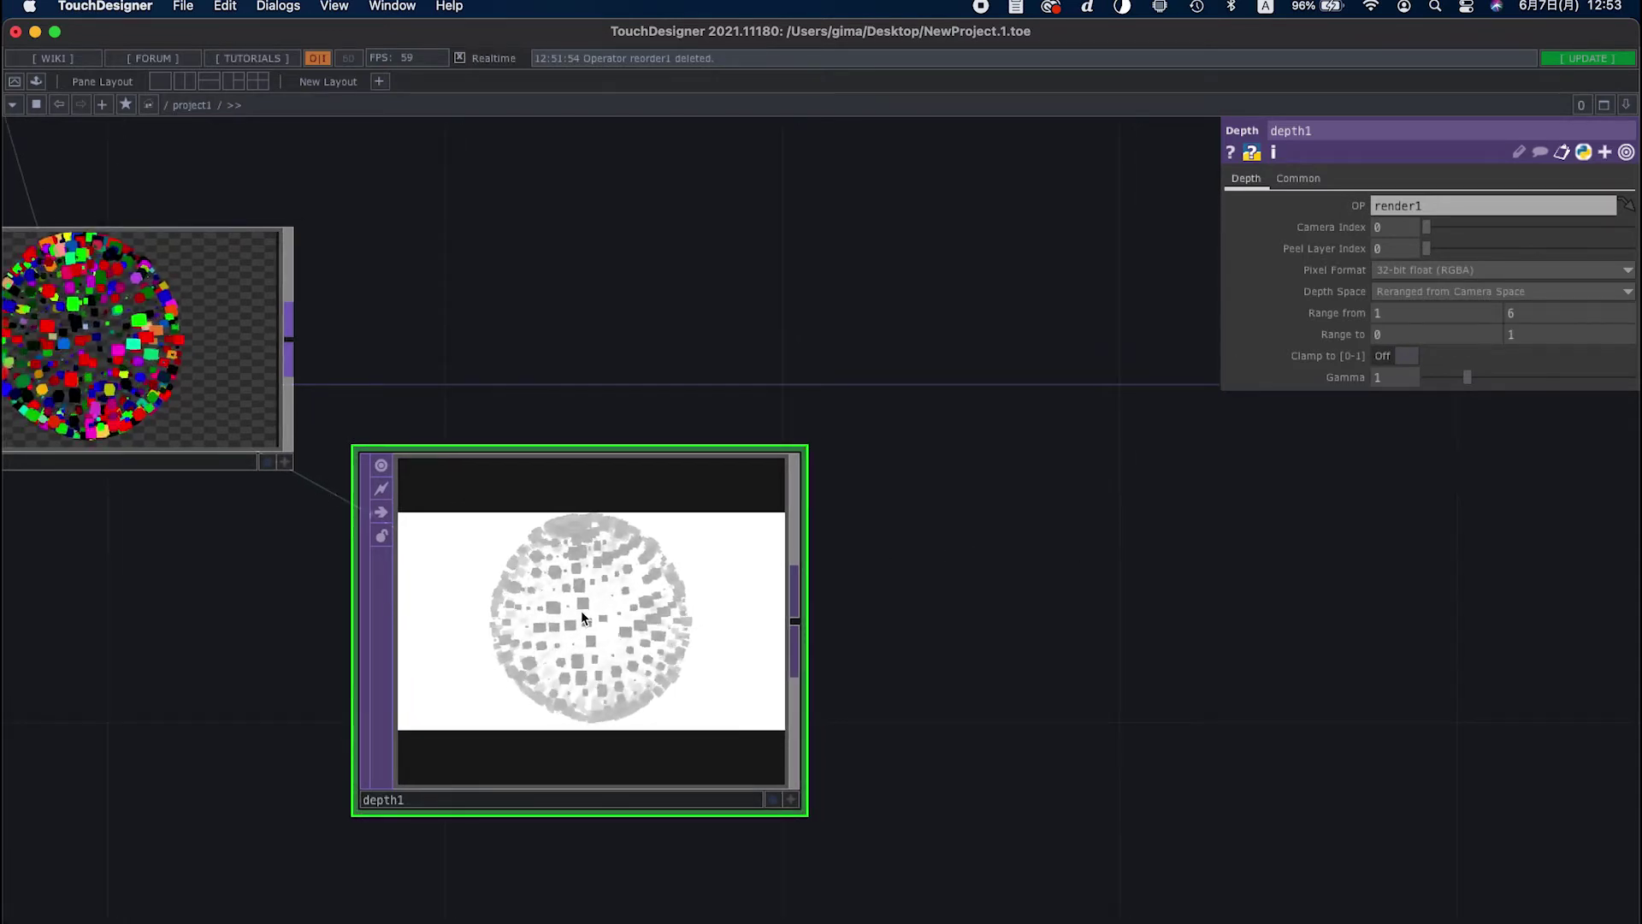
{"action": "scroll", "coordinate": [527, 614], "scroll_direction": "up", "scroll_amount": 3}
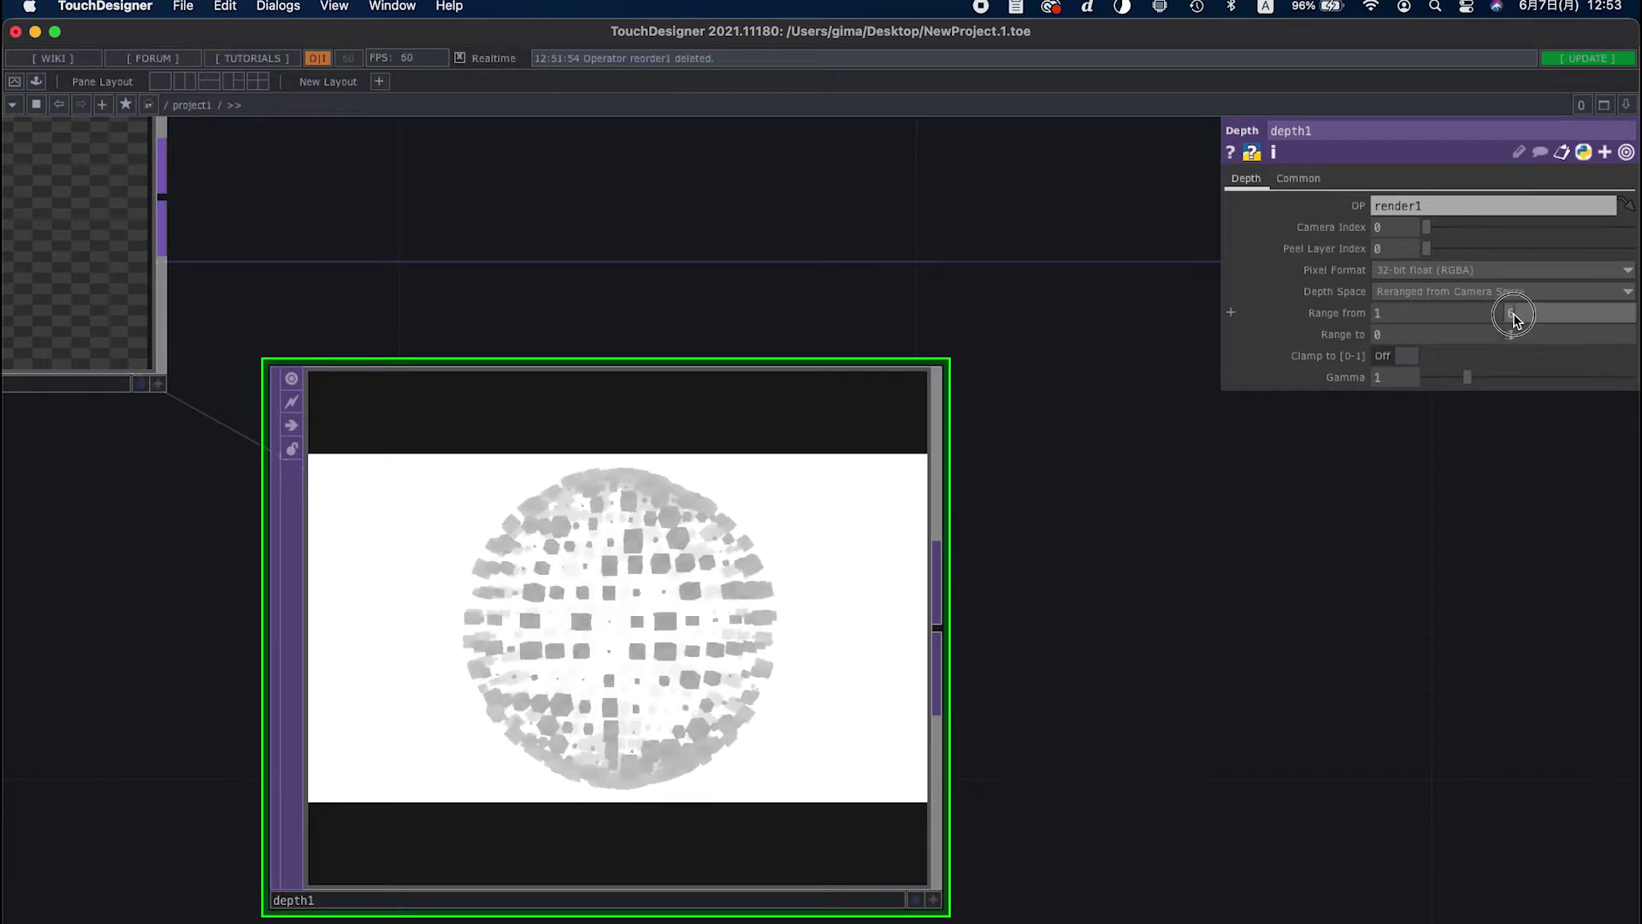
{"action": "key", "text": "super+z"}
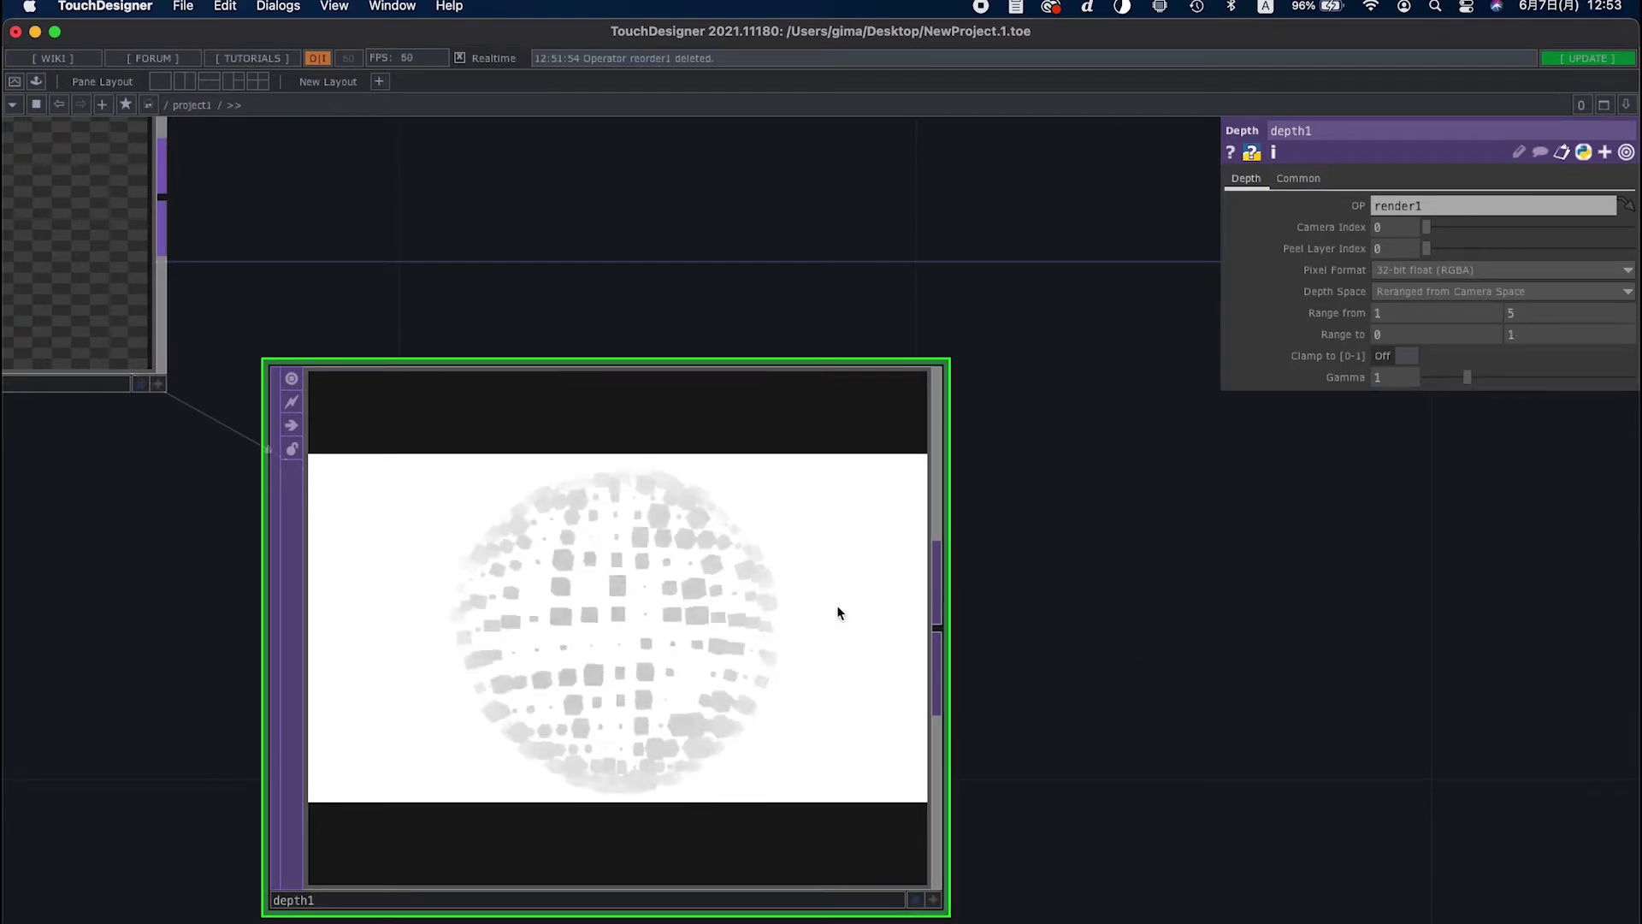
Add a Level TOP fed by depth1 and place it beside that node
{"action": "scroll", "coordinate": [1153, 618], "scroll_direction": "down", "scroll_amount": 3}
{"action": "scroll", "coordinate": [1077, 620], "scroll_direction": "down", "scroll_amount": 1}
{"action": "scroll", "coordinate": [1076, 528], "scroll_direction": "right", "scroll_amount": 3}
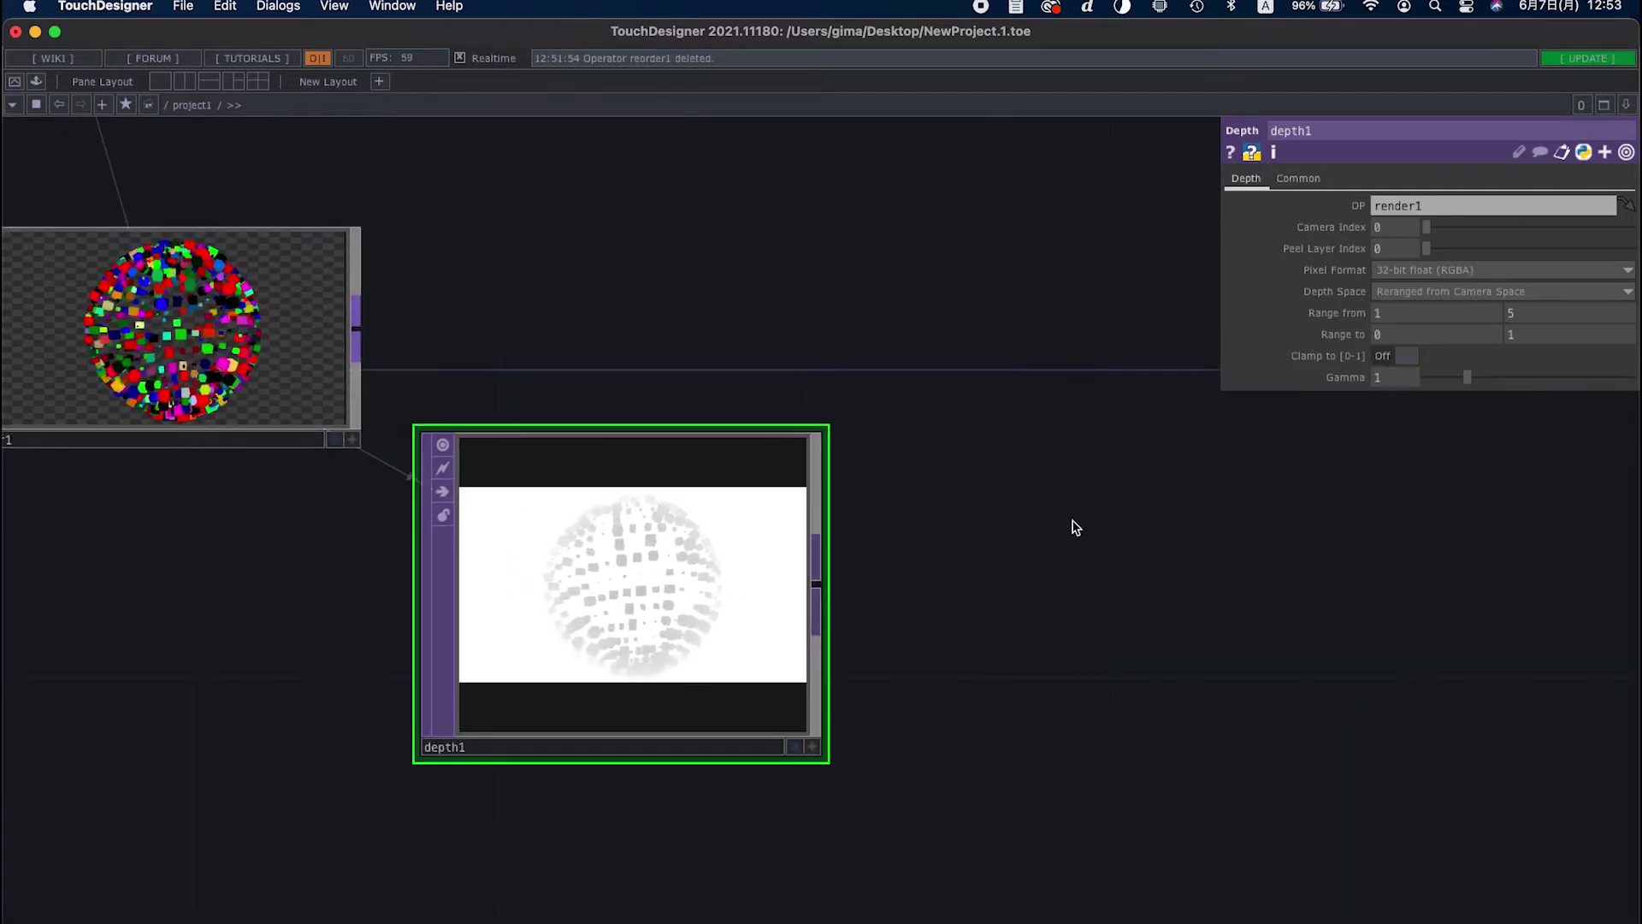
{"action": "scroll", "coordinate": [1166, 653], "scroll_direction": "right", "scroll_amount": 1}
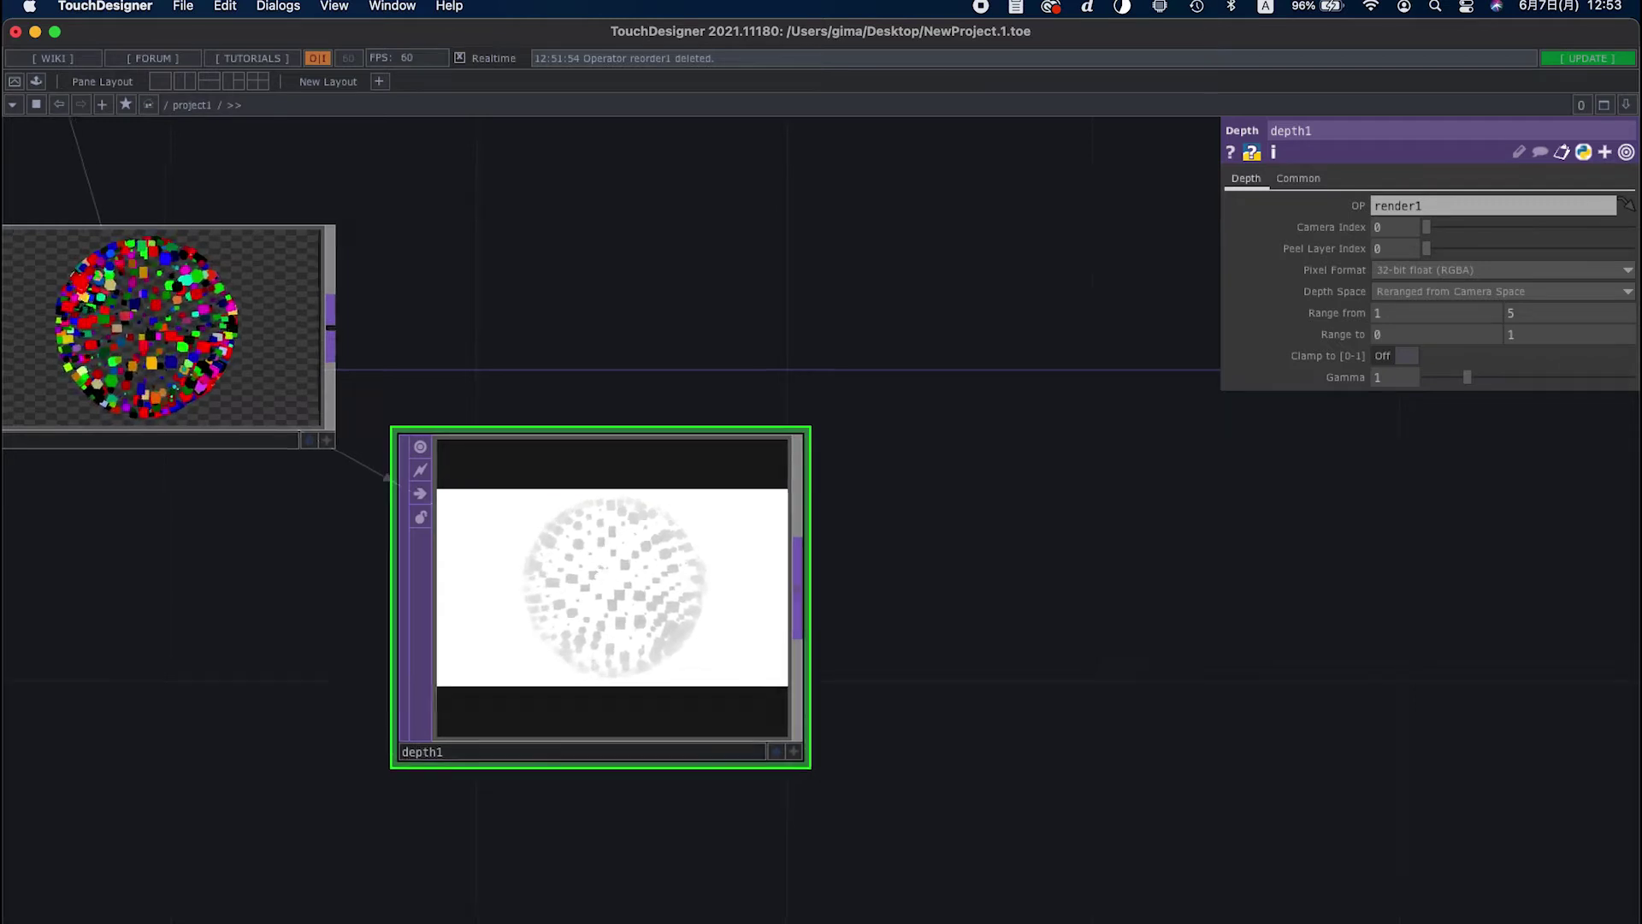
{"action": "scroll", "coordinate": [676, 573], "scroll_direction": "up", "scroll_amount": 3}
{"action": "scroll", "coordinate": [853, 638], "scroll_direction": "down", "scroll_amount": 5}
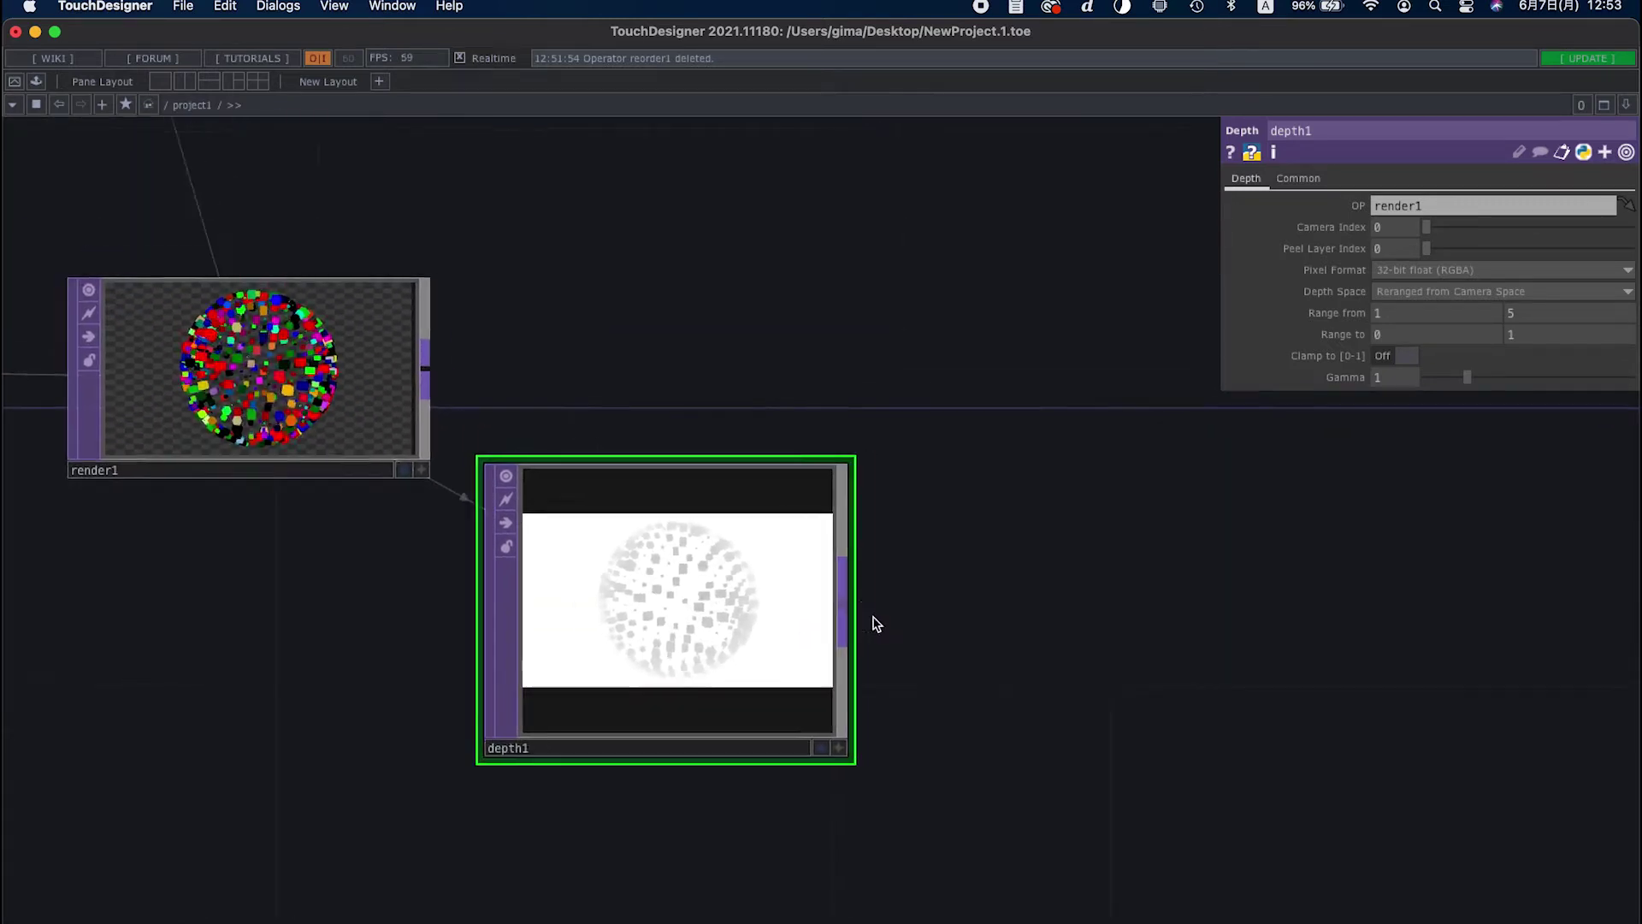
{"action": "scroll", "coordinate": [873, 620], "scroll_direction": "right", "scroll_amount": 1}
{"action": "key", "text": "Tab"}
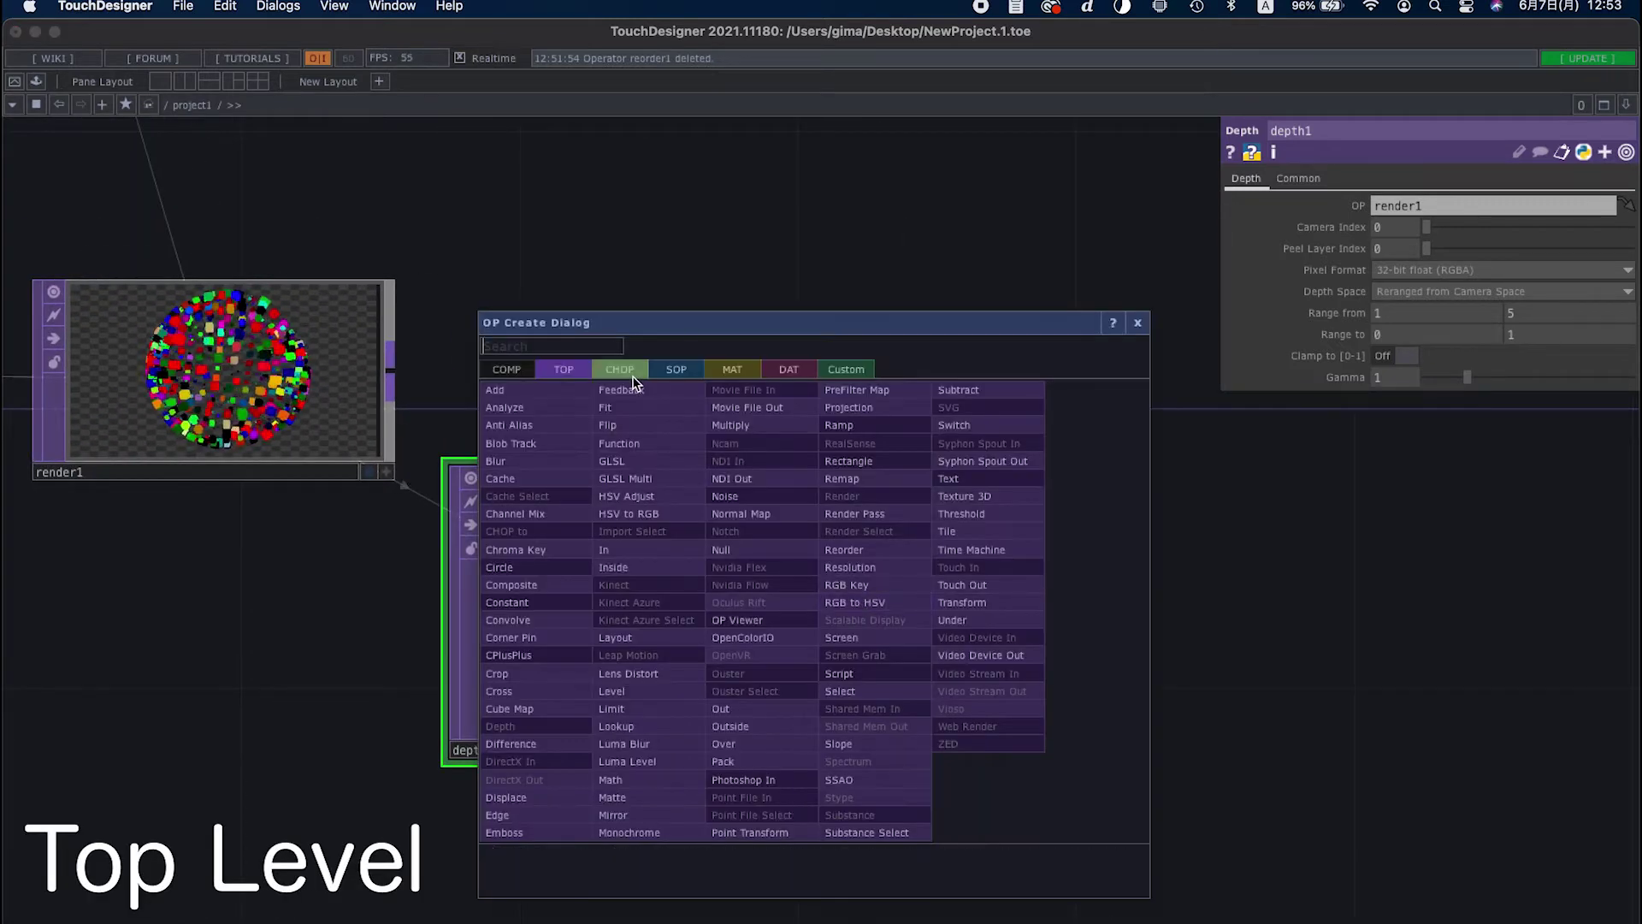
{"action": "left_click", "coordinate": [624, 689]}
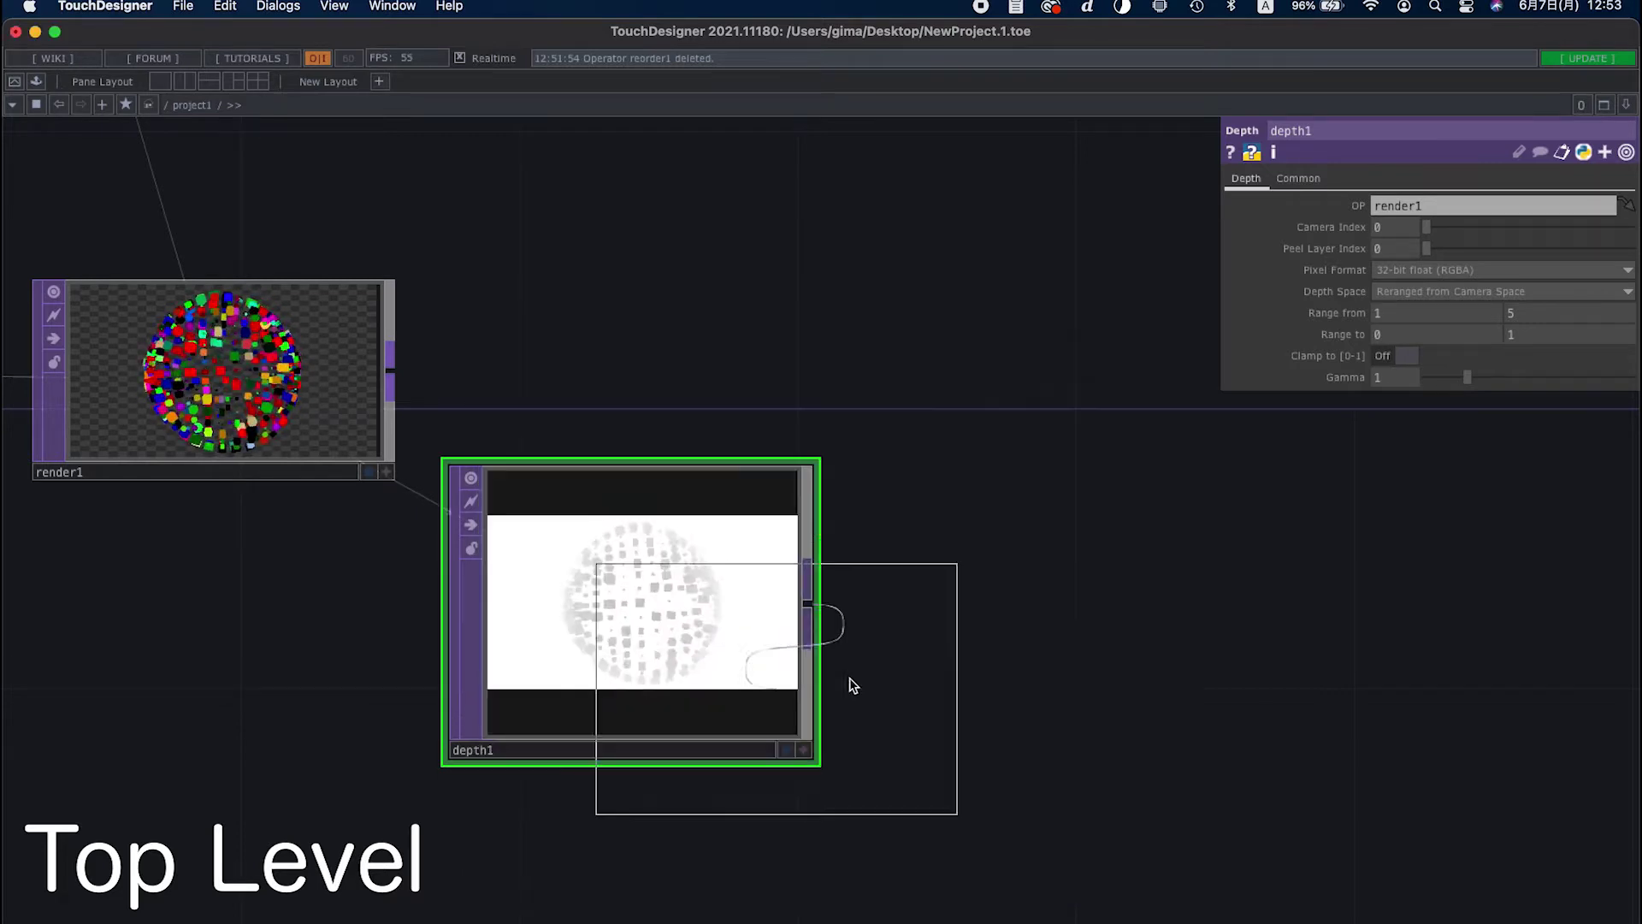
{"action": "left_click", "coordinate": [1052, 723]}
{"action": "left_click_drag", "start_coordinate": [1052, 722], "coordinate": [1065, 618]}
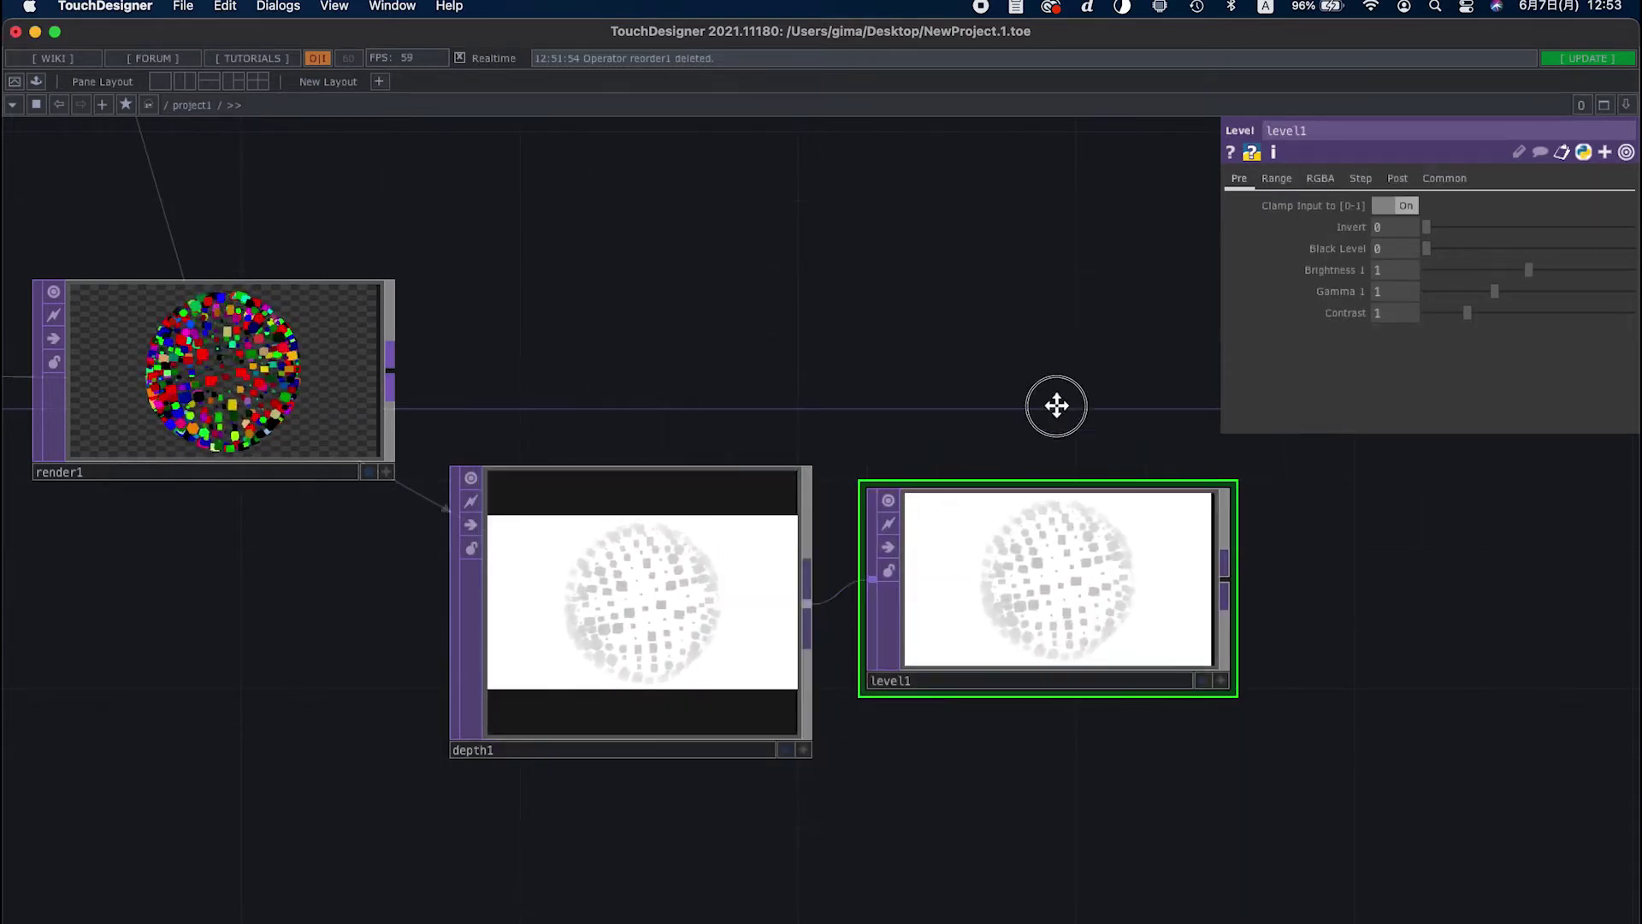
Raise level1's Black Level to 0.762 so the boxes darken against the white background
{"action": "scroll", "coordinate": [1056, 403], "scroll_direction": "right", "scroll_amount": 2}
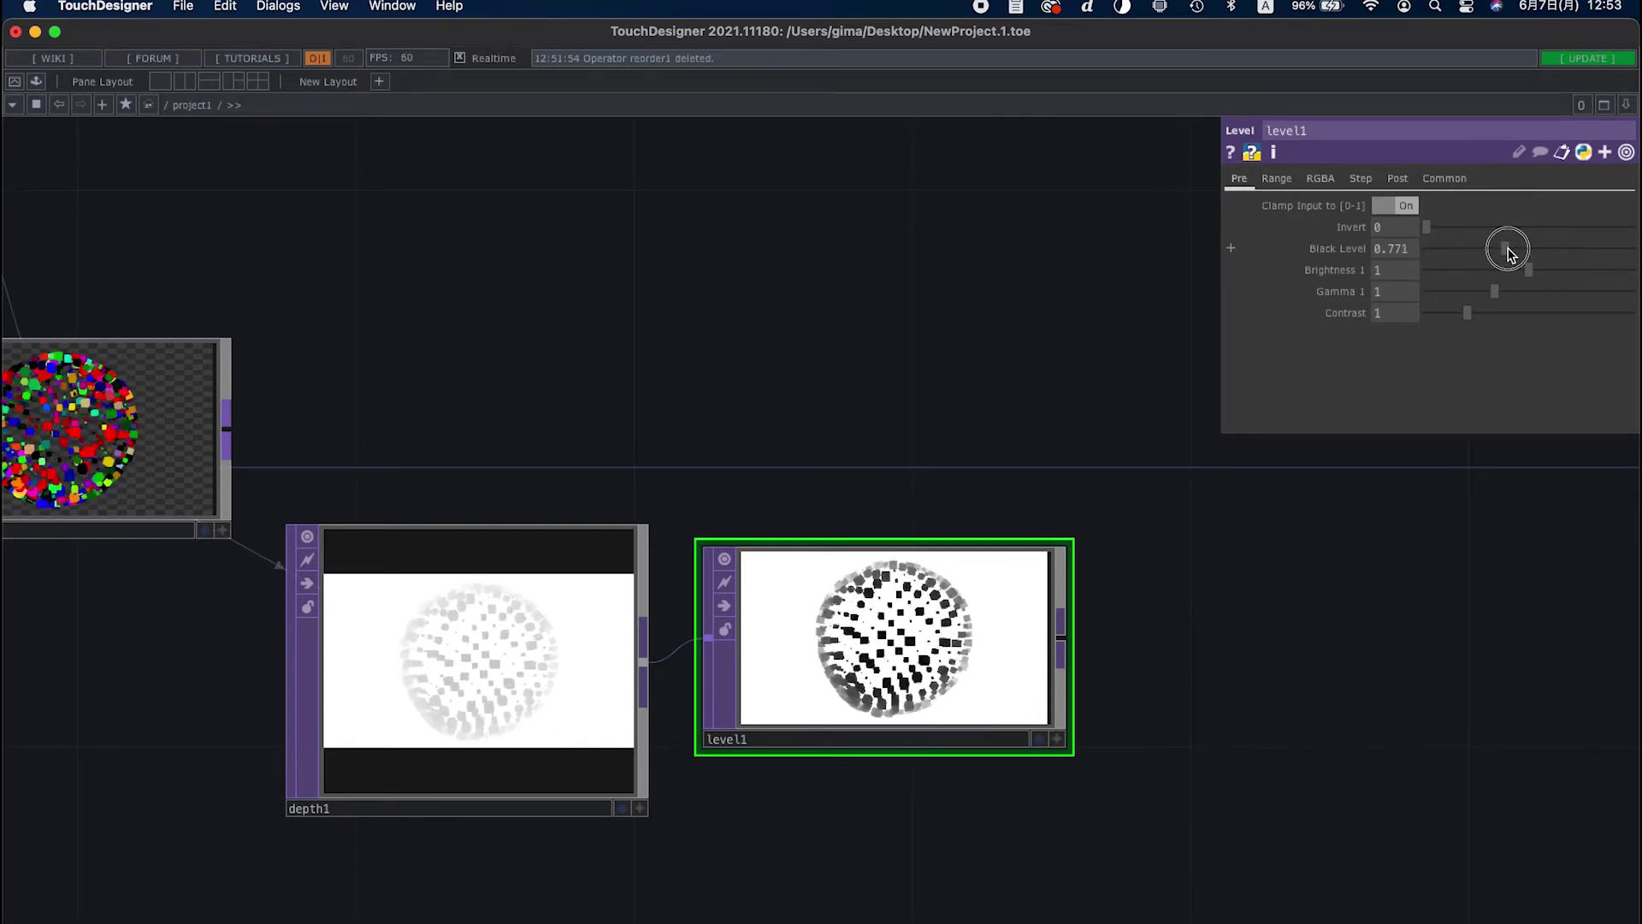
{"action": "scroll", "coordinate": [765, 657], "scroll_direction": "up", "scroll_amount": 4}
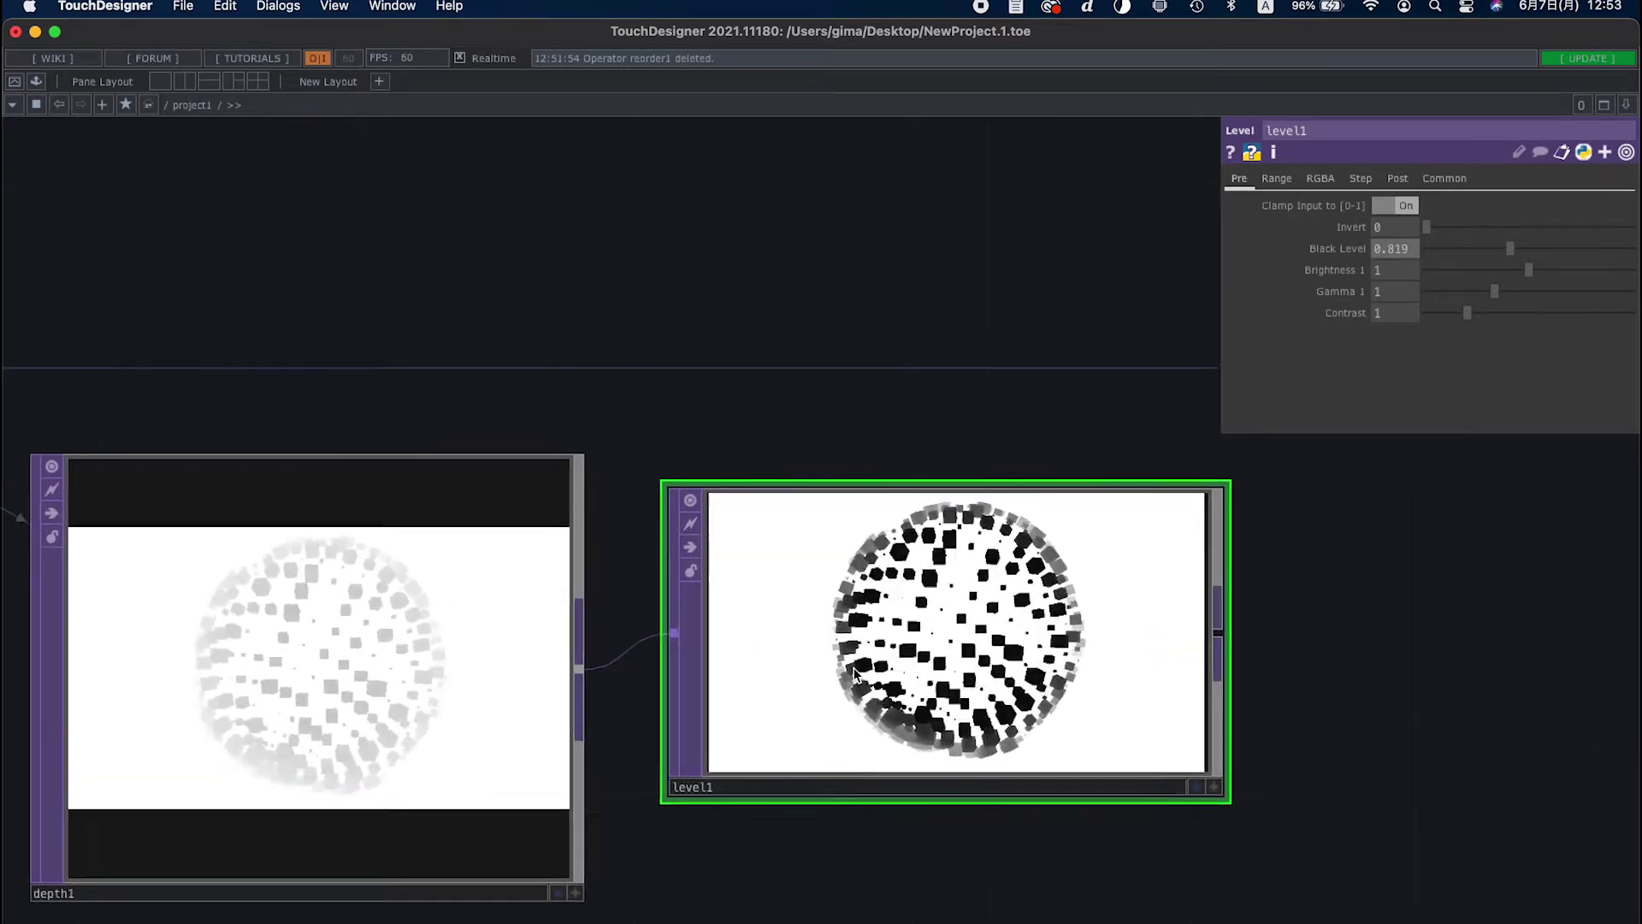
Add a Luma Blur TOP and connect render1 to its first input and level1 to its second input
{"action": "right_click", "coordinate": [884, 133]}
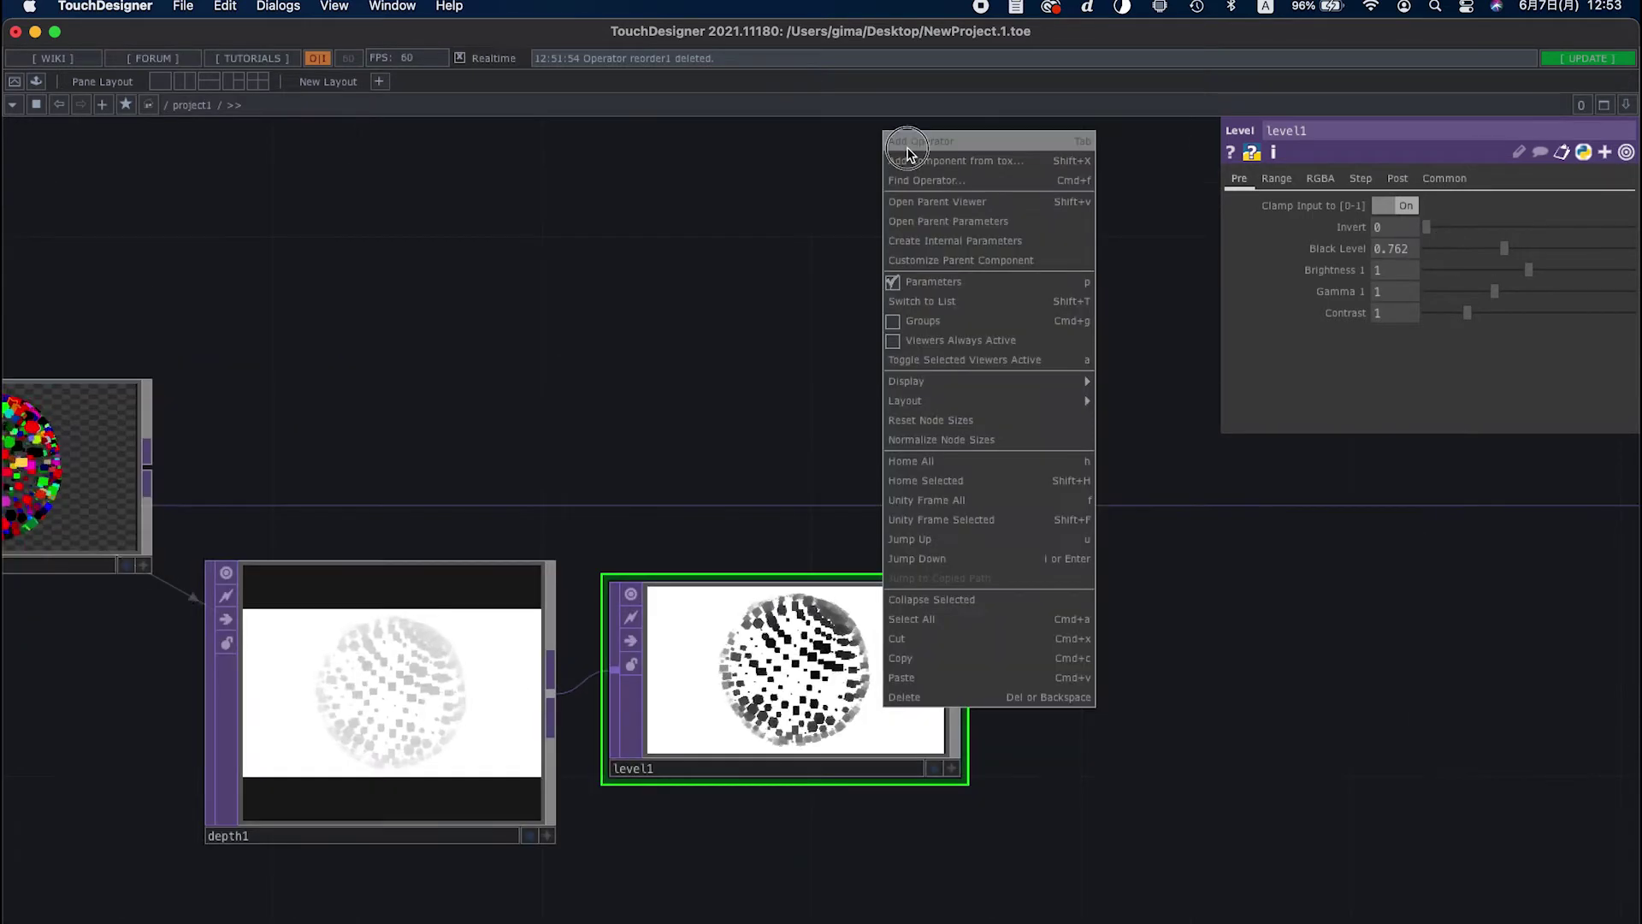
{"action": "left_click", "coordinate": [908, 144]}
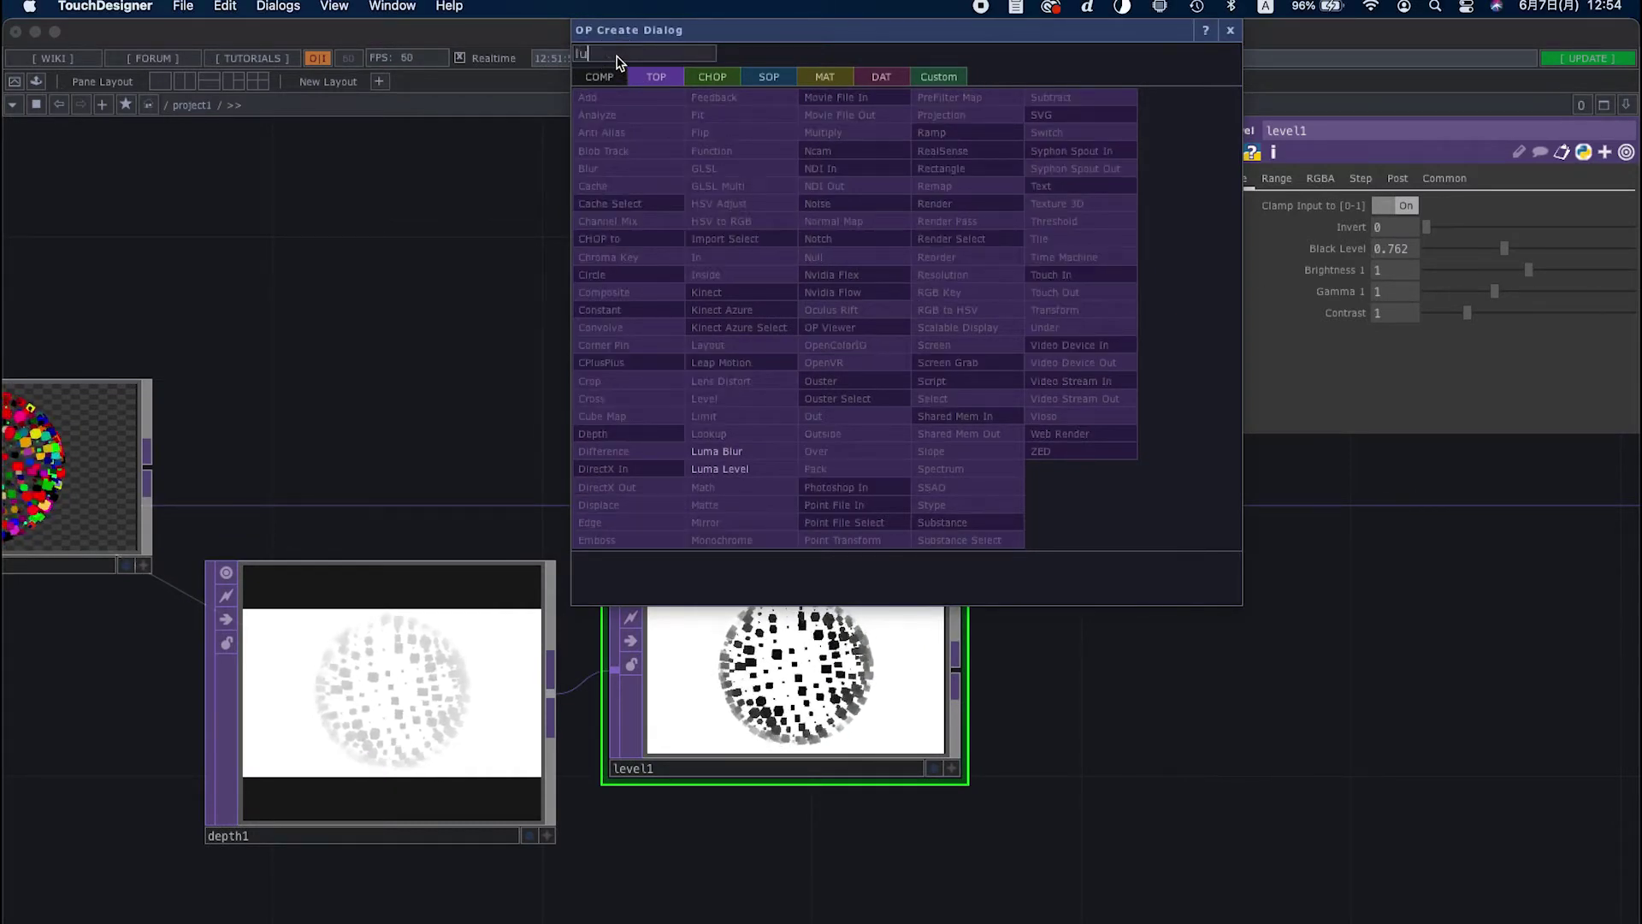
{"action": "left_click", "coordinate": [746, 451]}
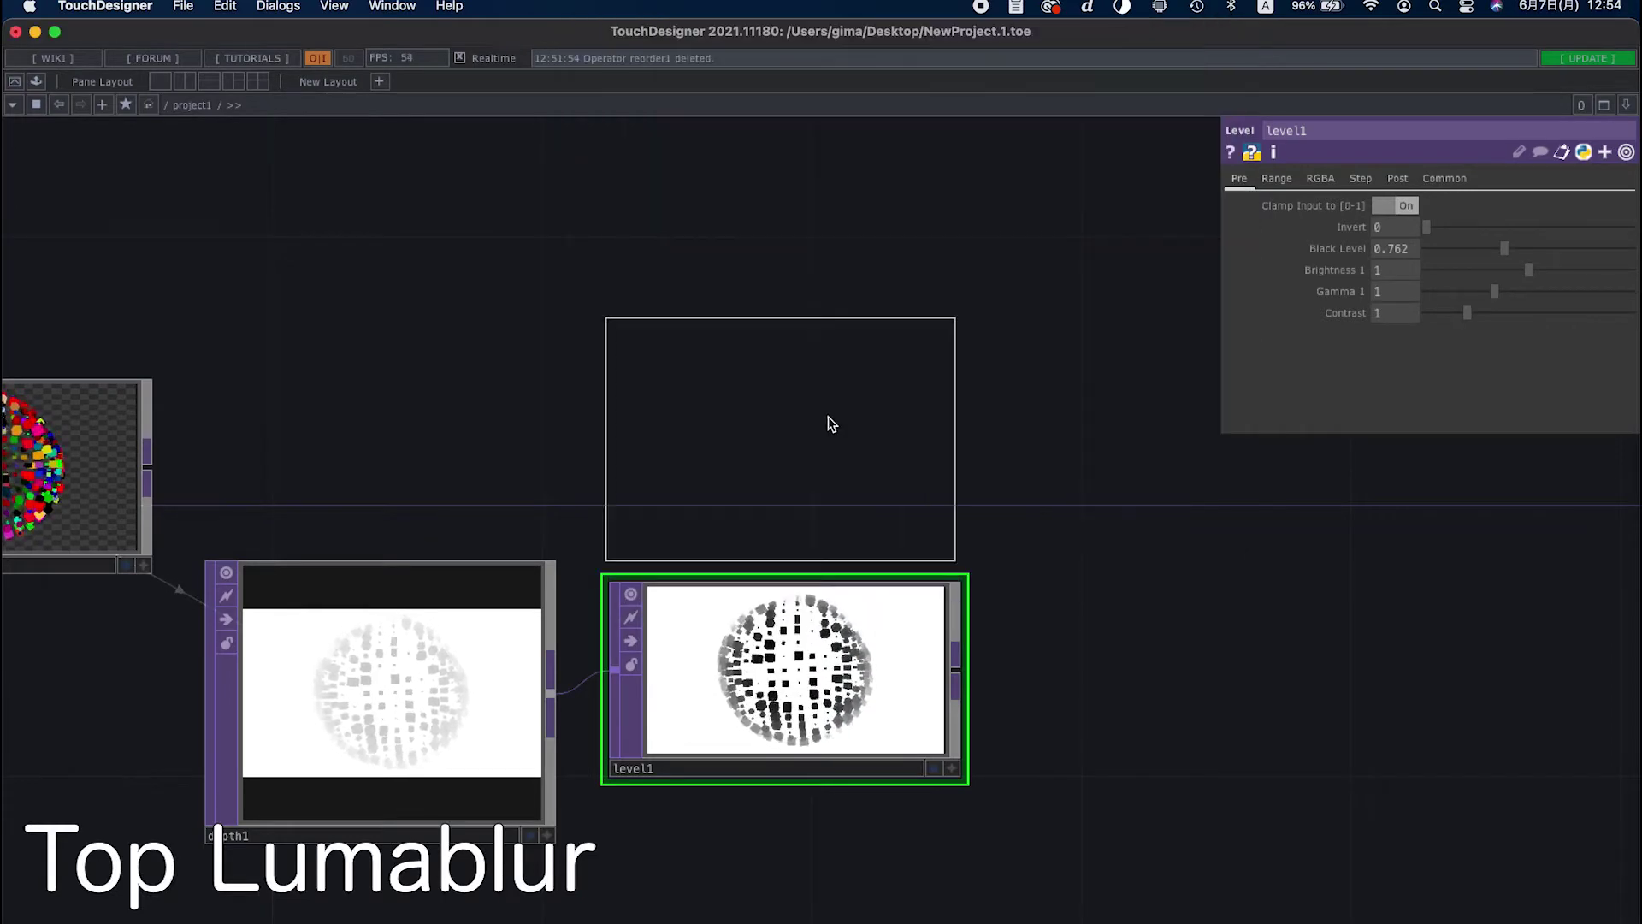
{"action": "left_click", "coordinate": [1029, 389]}
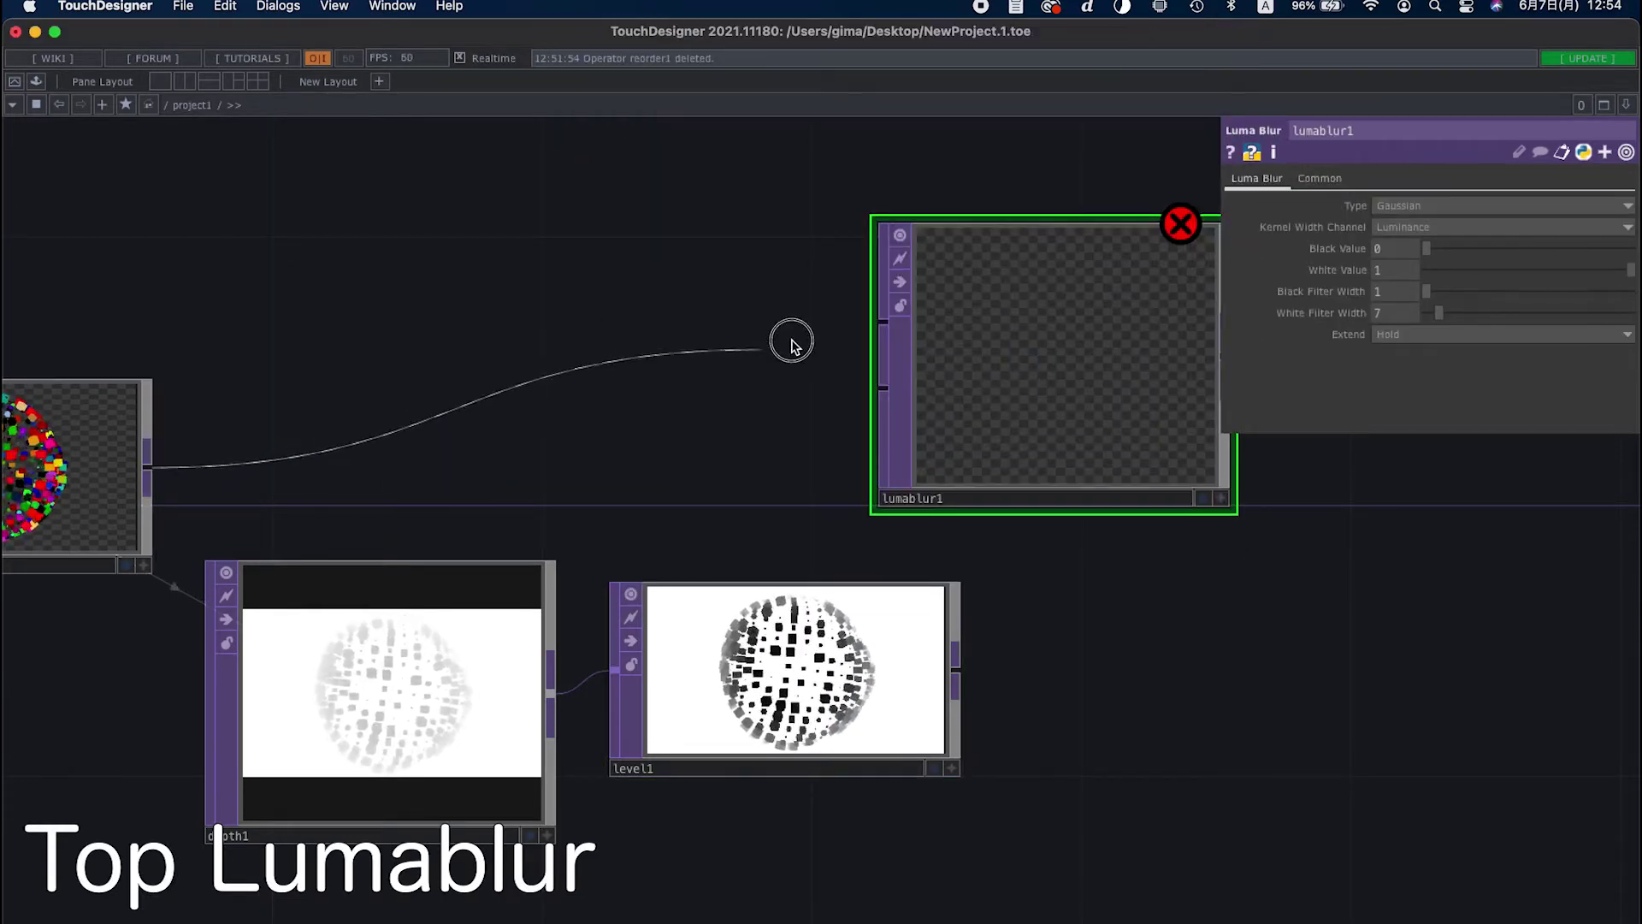
{"action": "left_click", "coordinate": [911, 498]}
{"action": "left_click_drag", "start_coordinate": [911, 498], "coordinate": [1047, 498]}
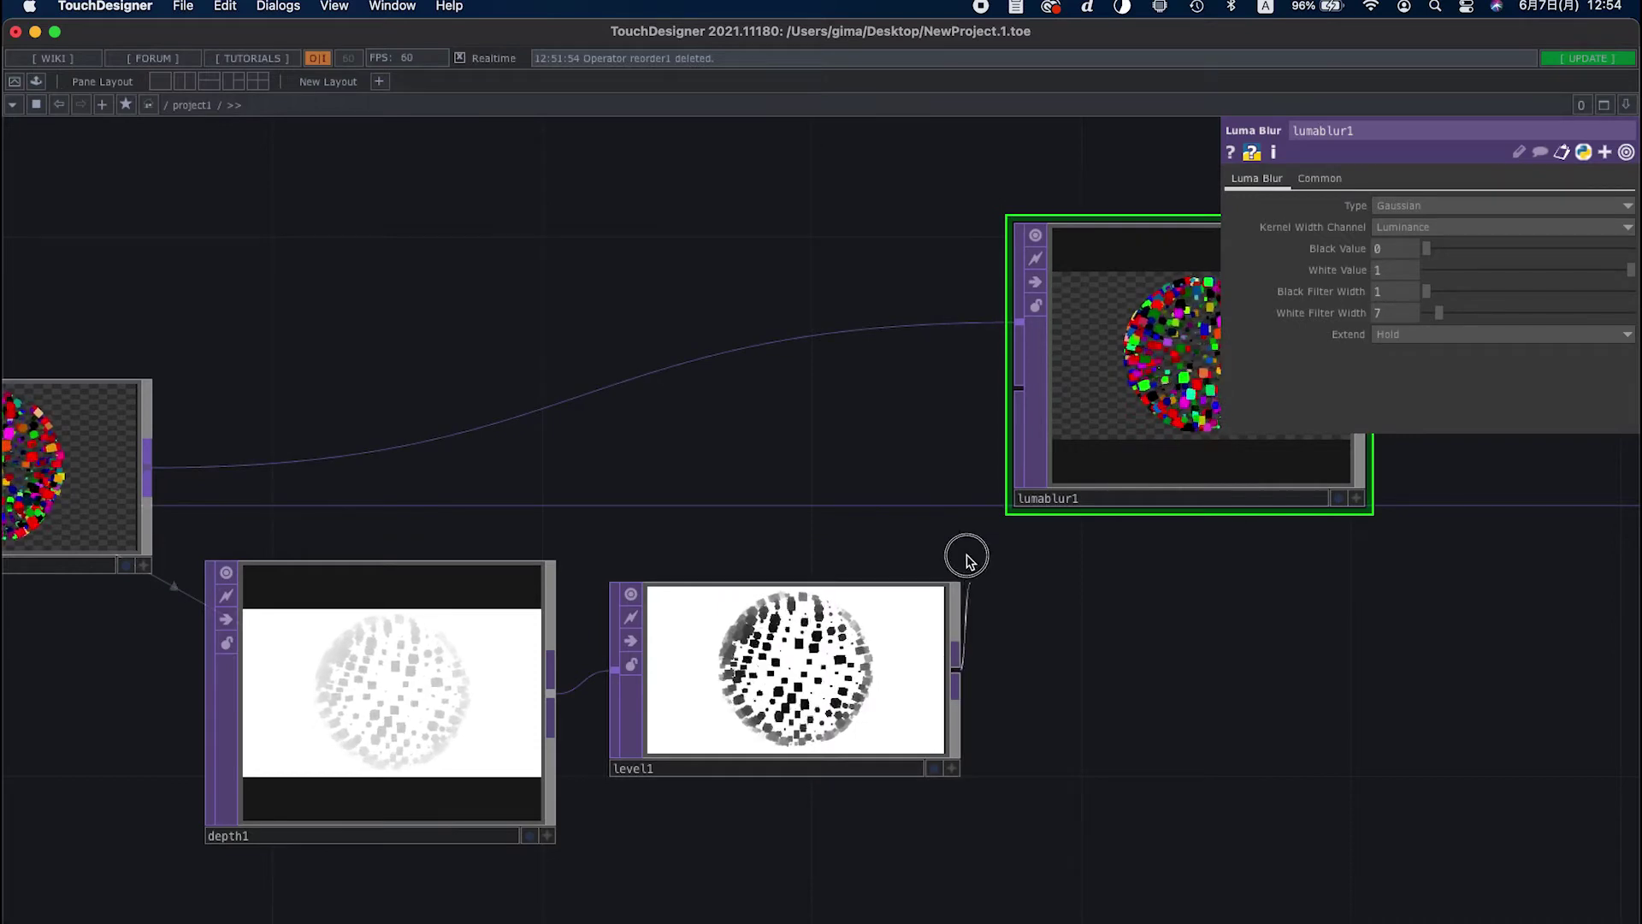
{"action": "scroll", "coordinate": [733, 613], "scroll_direction": "right", "scroll_amount": 10}
{"action": "scroll", "coordinate": [727, 385], "scroll_direction": "up", "scroll_amount": 5}
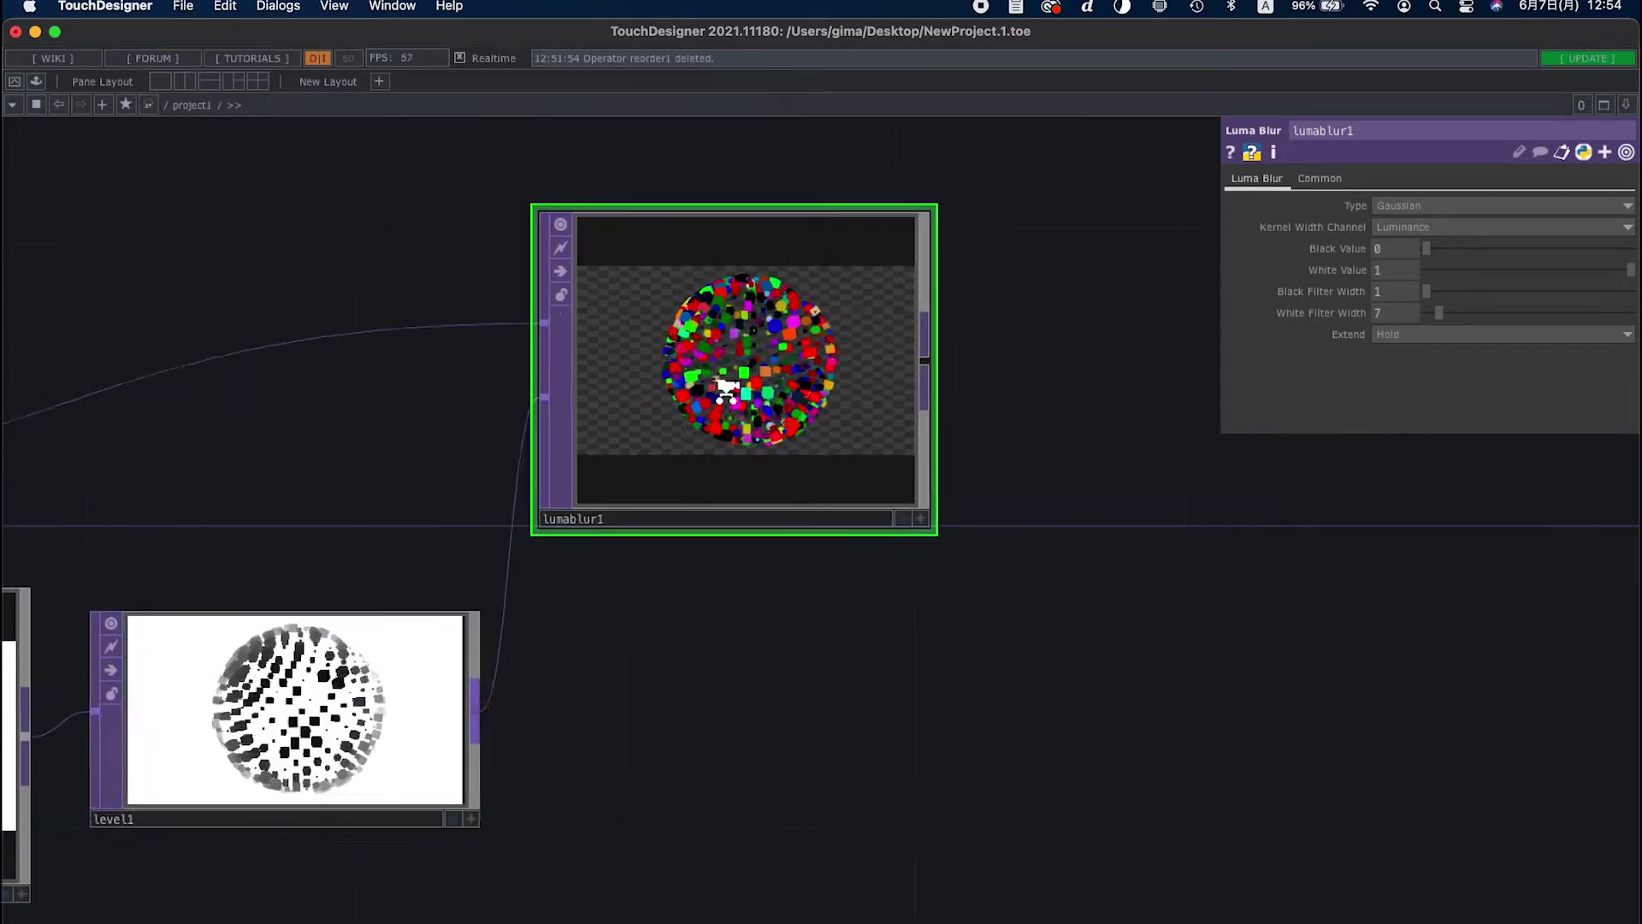
Set lumablur1's White Filter Width to 18
{"action": "scroll", "coordinate": [722, 370], "scroll_direction": "down", "scroll_amount": 5}
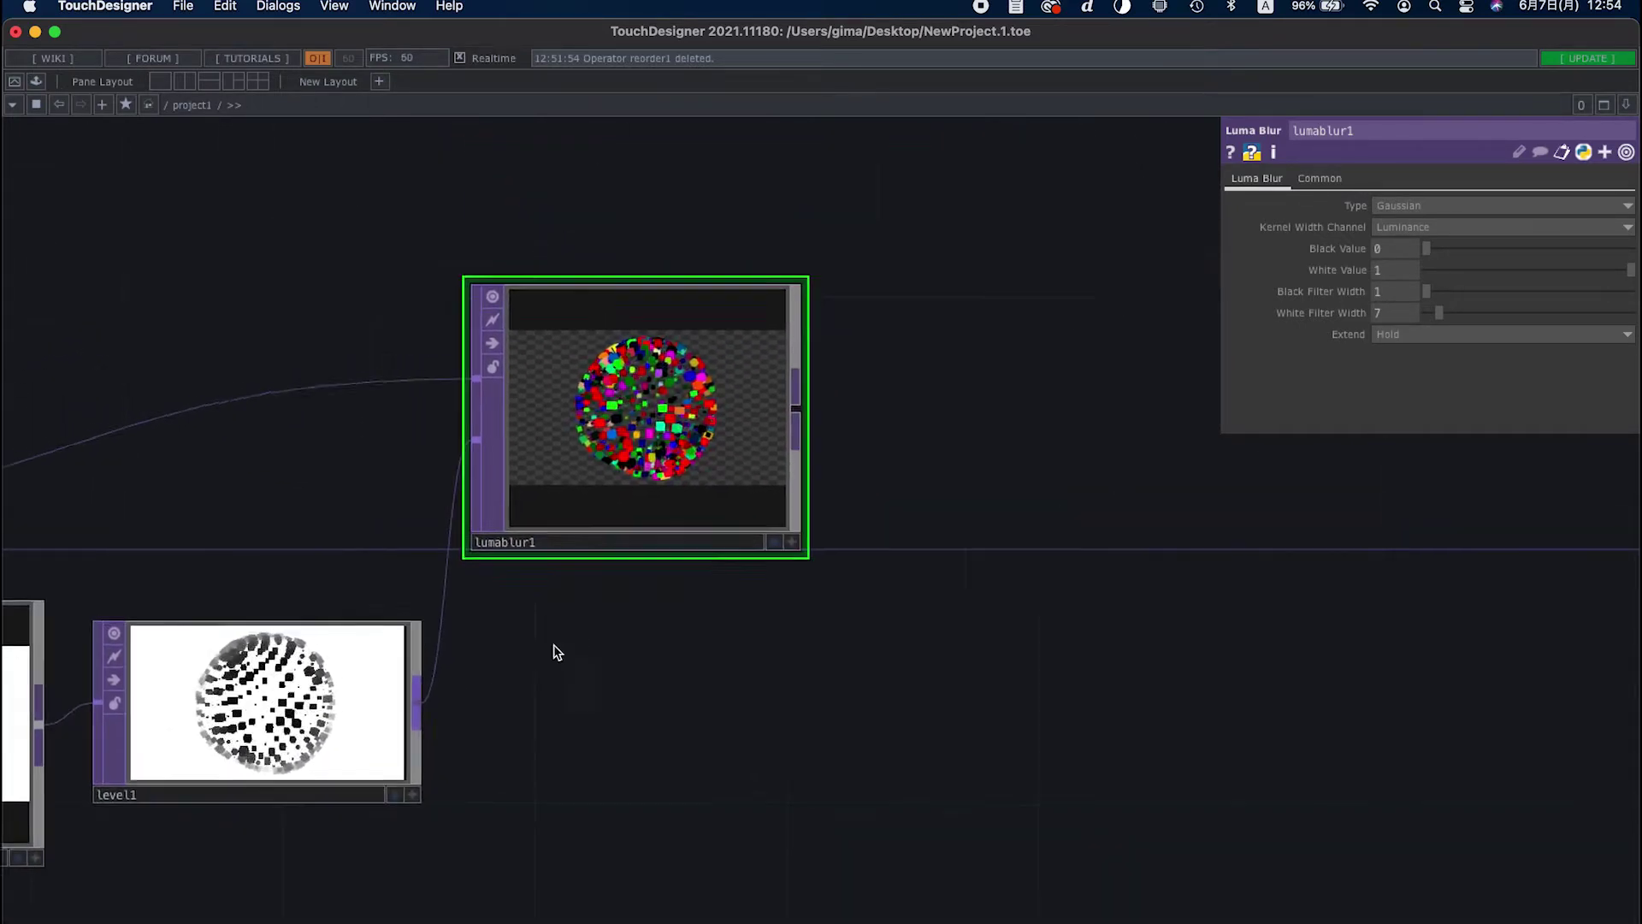
{"action": "scroll", "coordinate": [553, 653], "scroll_direction": "right", "scroll_amount": 3}
{"action": "right_click", "coordinate": [1034, 295]}
{"action": "left_click", "coordinate": [697, 428]}
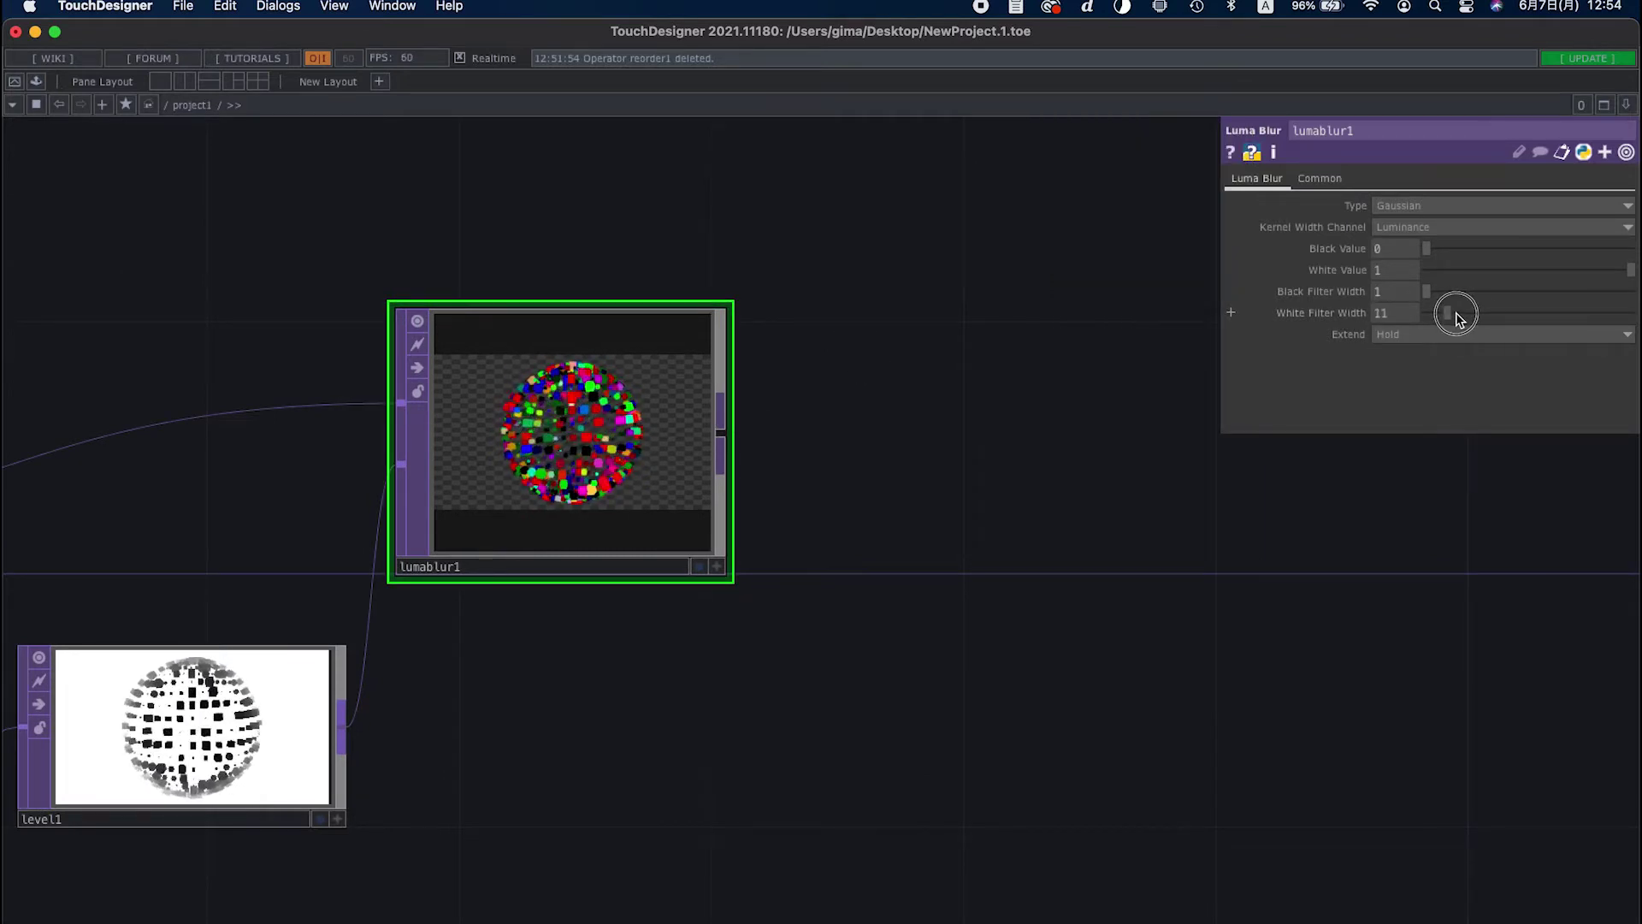
{"action": "scroll", "coordinate": [541, 424], "scroll_direction": "up", "scroll_amount": 5}
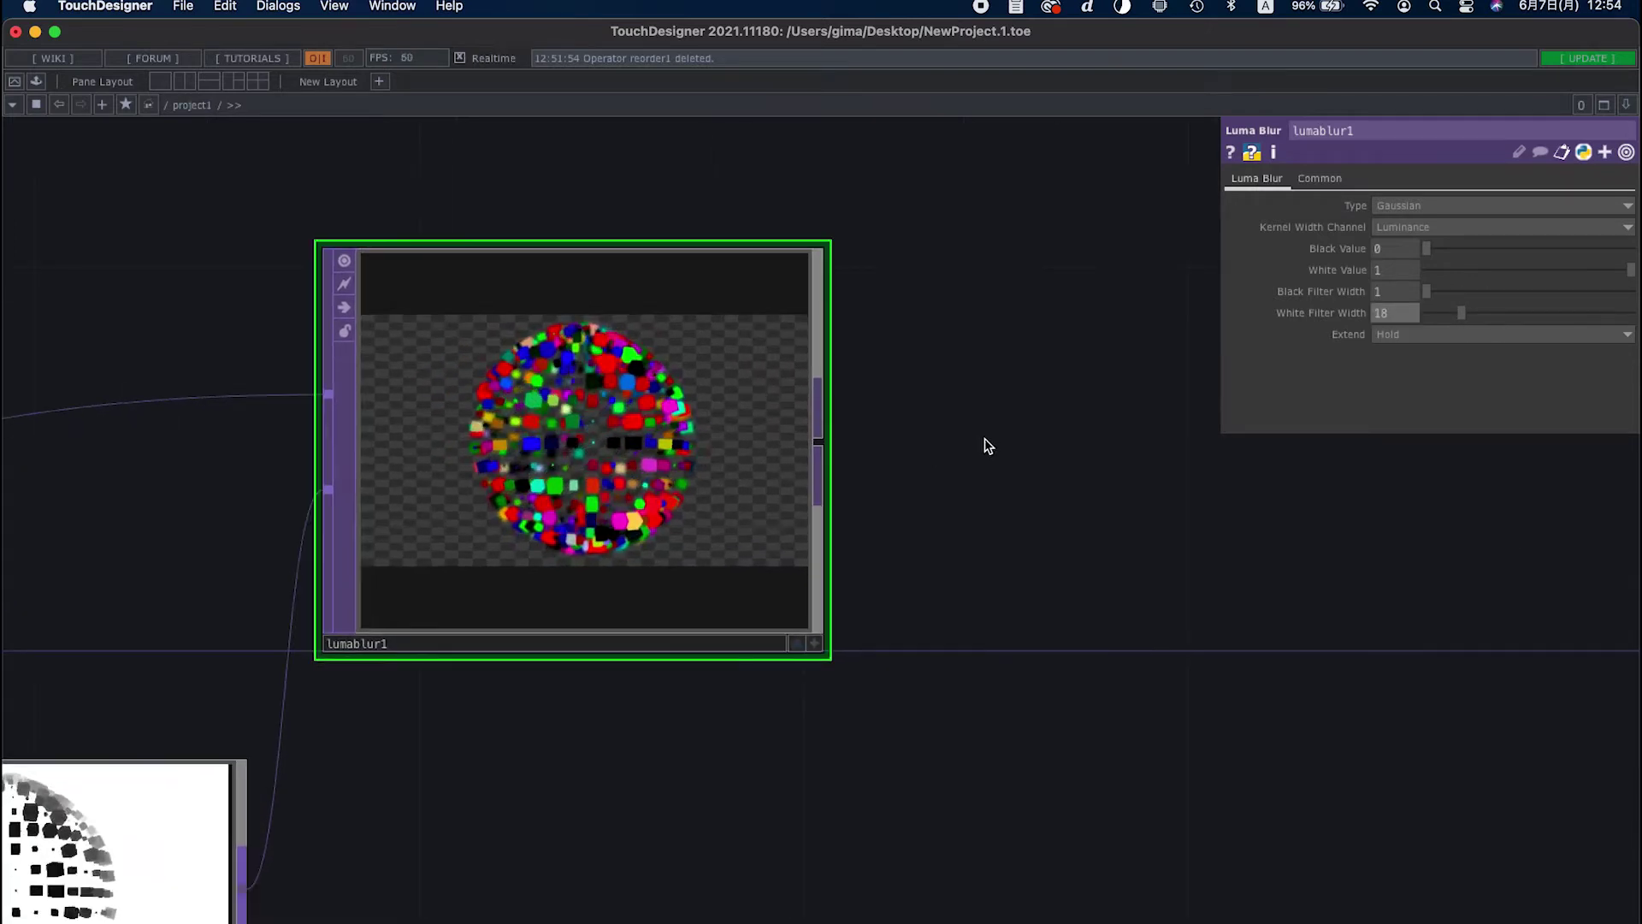
Add an Over TOP to the network beside lumablur1
{"action": "scroll", "coordinate": [986, 438], "scroll_direction": "down", "scroll_amount": 5}
{"action": "left_click_drag", "start_coordinate": [1099, 333], "coordinate": [934, 401]}
{"action": "right_click", "coordinate": [934, 401]}
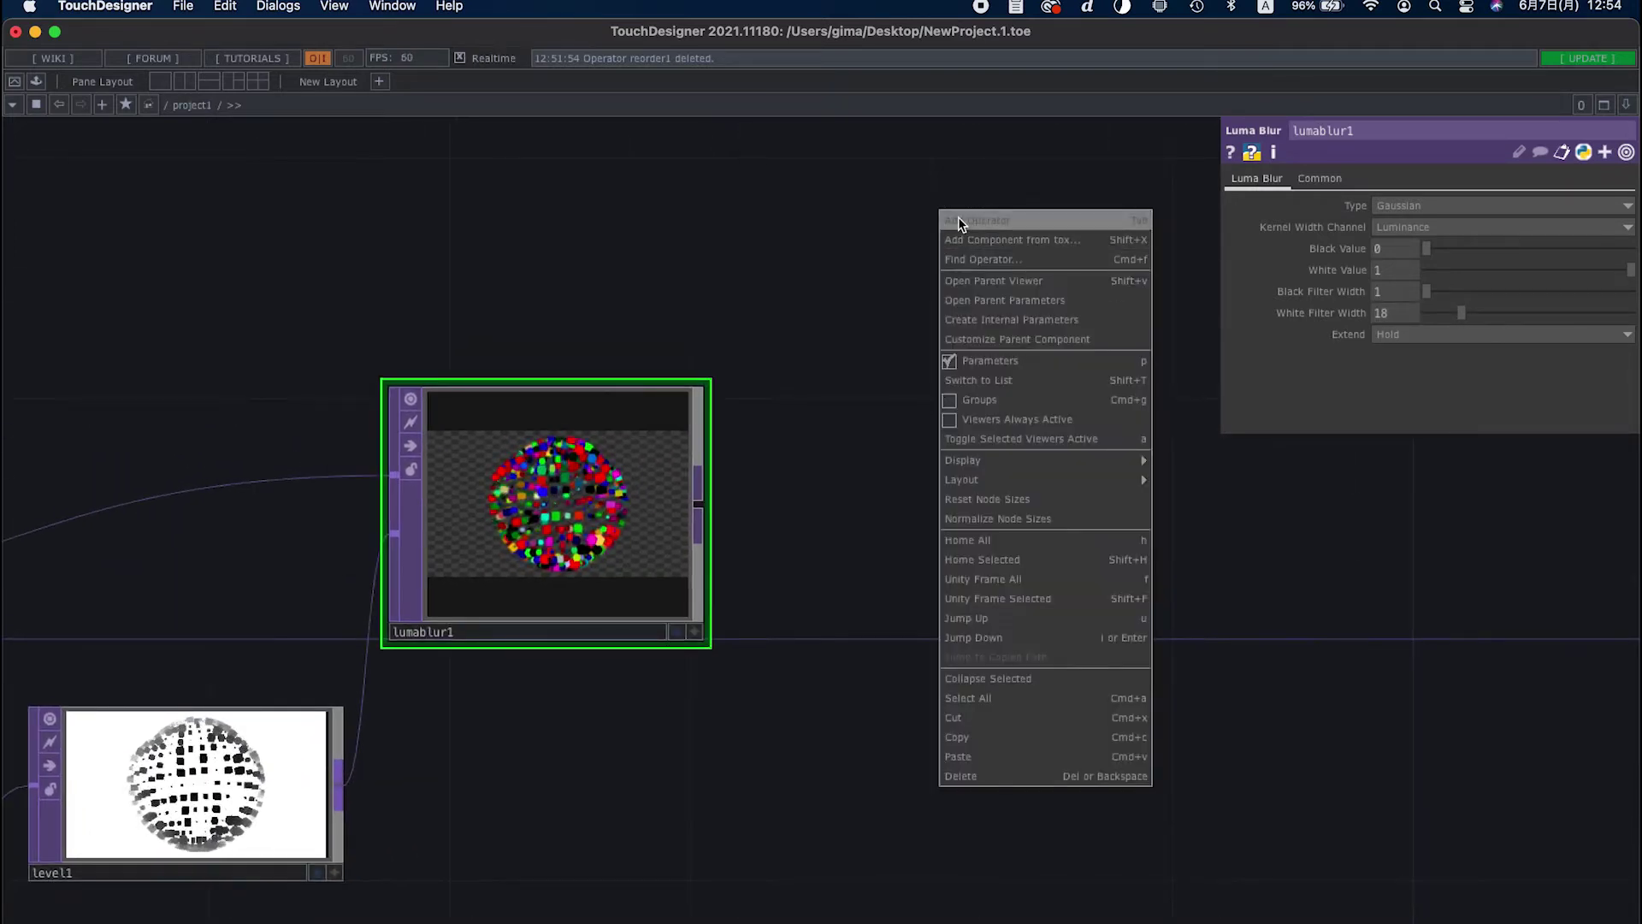
{"action": "left_click", "coordinate": [958, 218]}
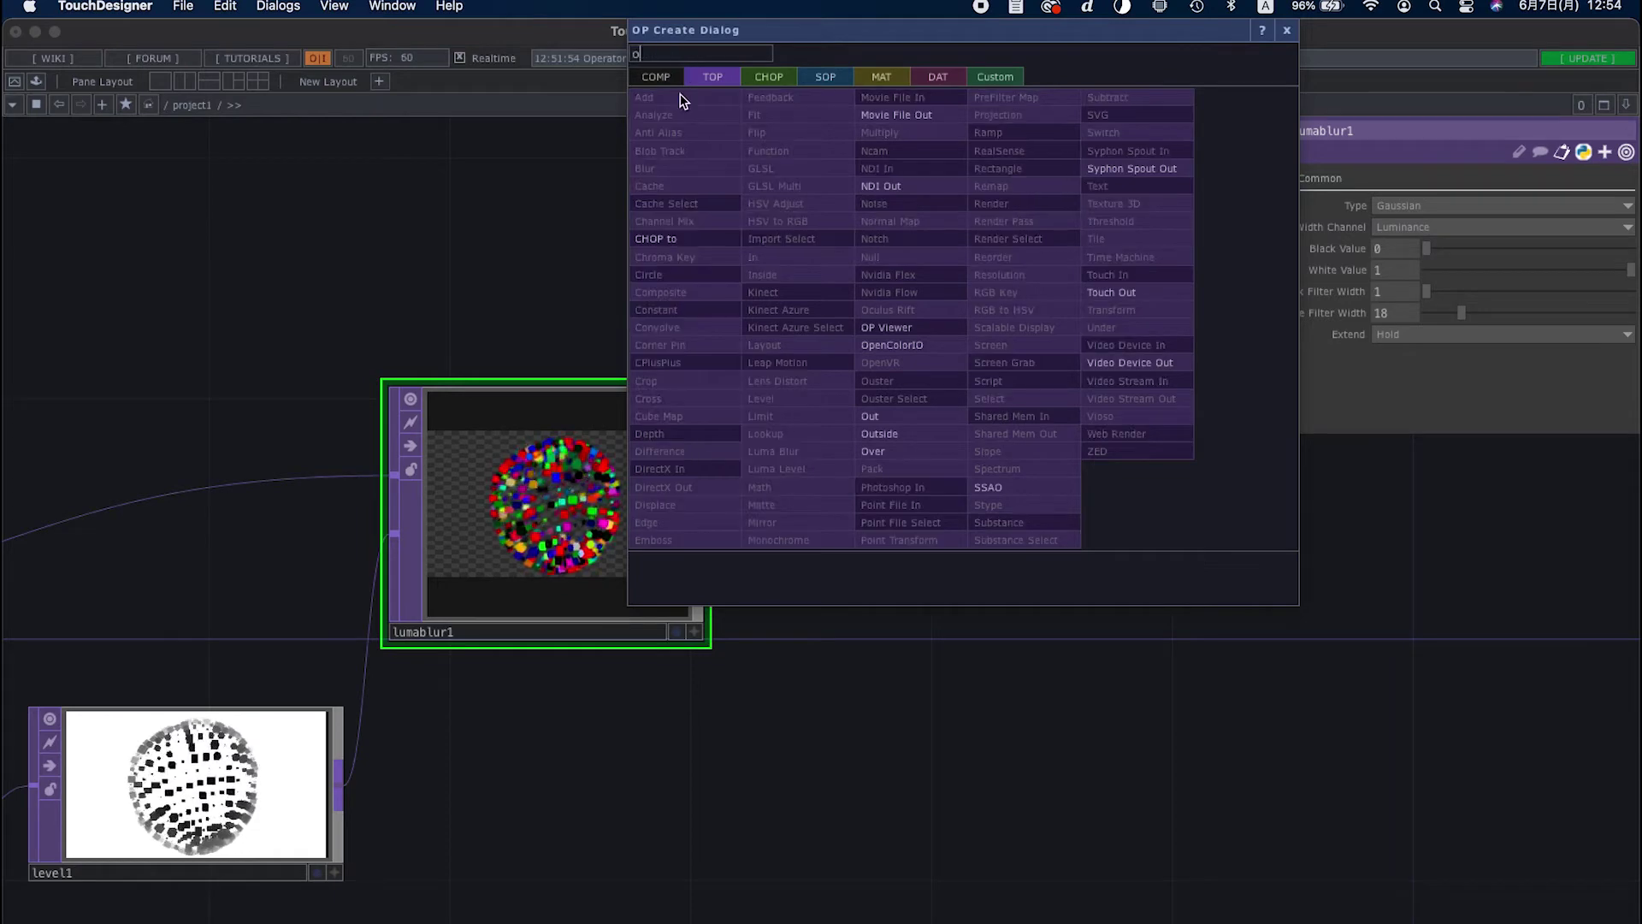
{"action": "left_click", "coordinate": [889, 449]}
{"action": "left_click", "coordinate": [1070, 555]}
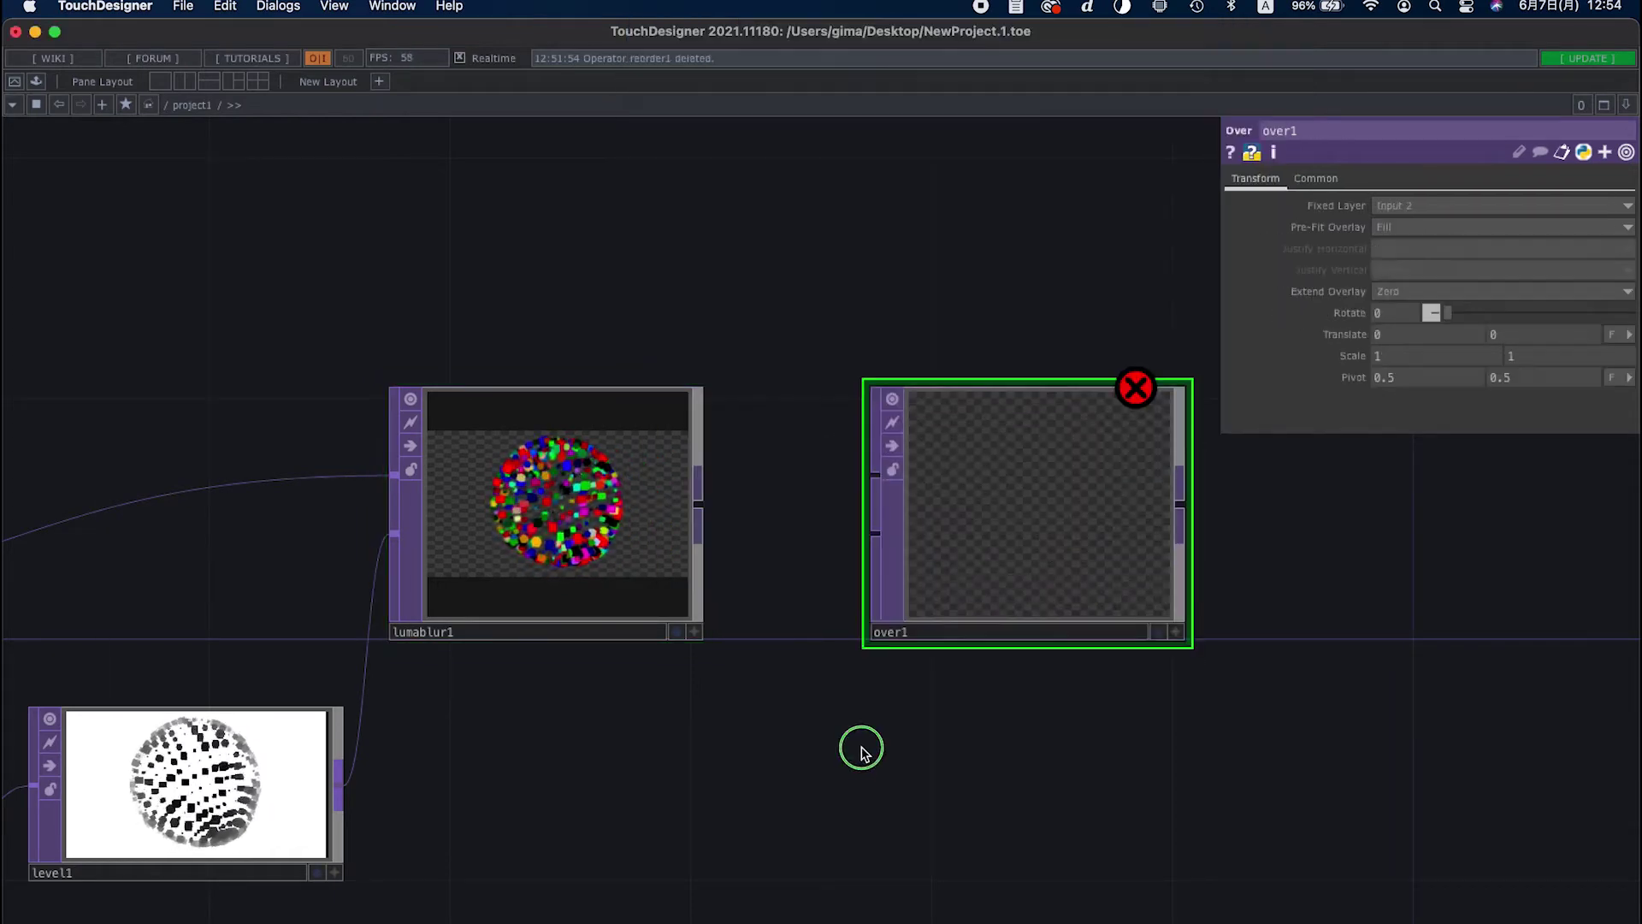
Add a Constant TOP above lumablur1 and set its color to near black, 0.005 for red, green and blue
{"action": "right_click", "coordinate": [864, 747]}
{"action": "left_click", "coordinate": [901, 456]}
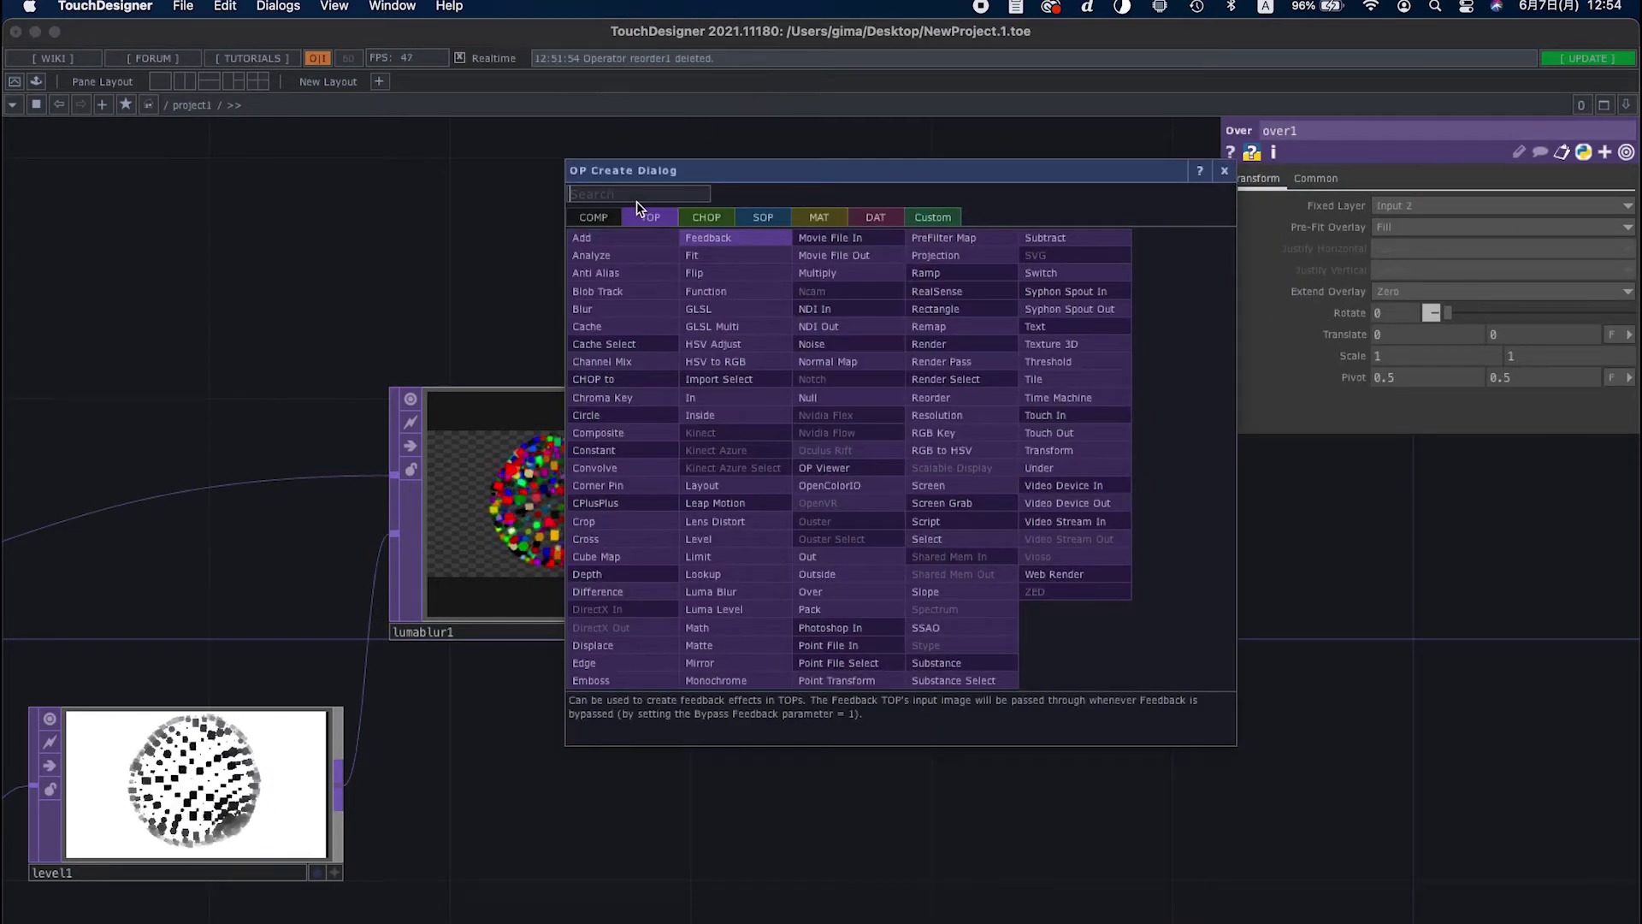
{"action": "type", "text": "c"}
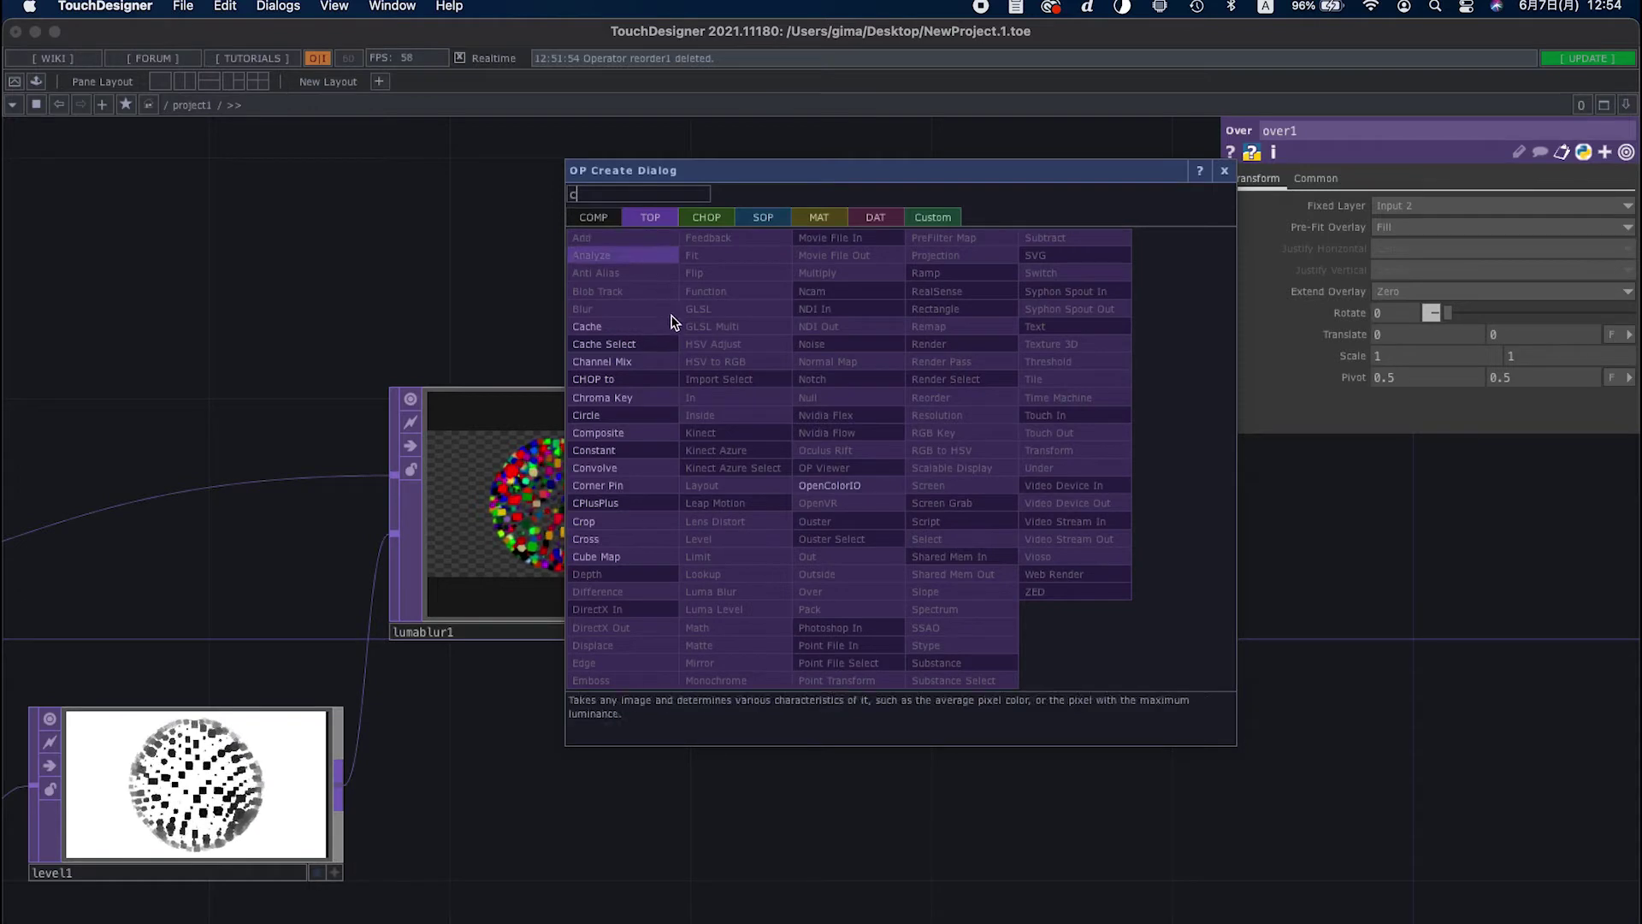
{"action": "left_click", "coordinate": [627, 458]}
{"action": "left_click", "coordinate": [591, 281]}
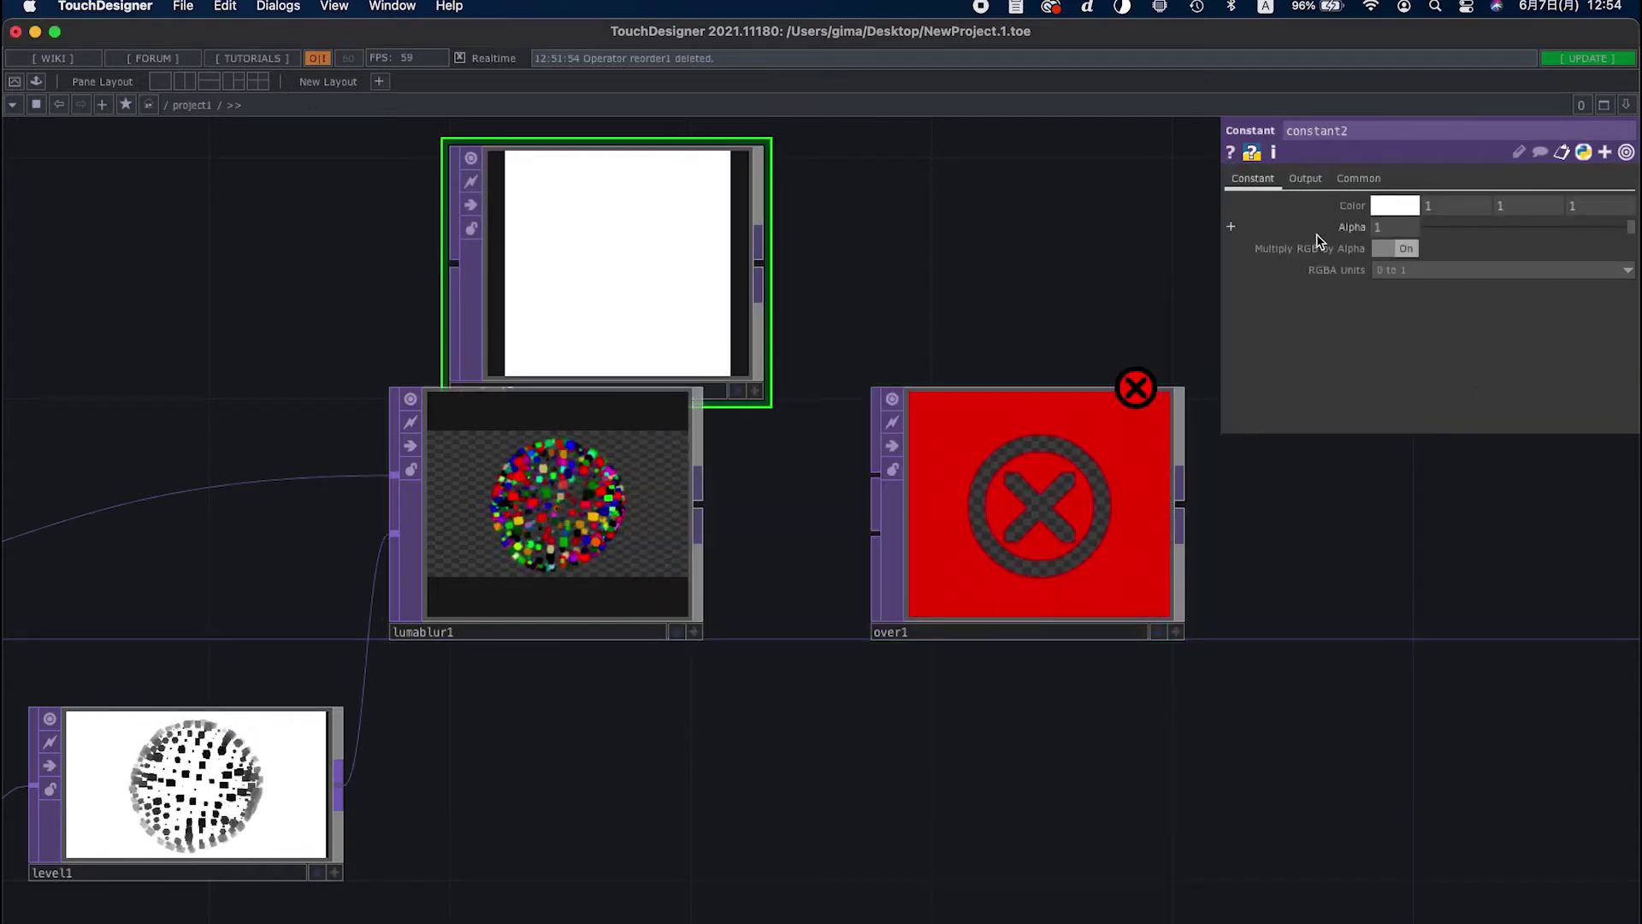
{"action": "left_click", "coordinate": [1378, 207]}
{"action": "left_click_drag", "start_coordinate": [1333, 255], "coordinate": [1325, 252]}
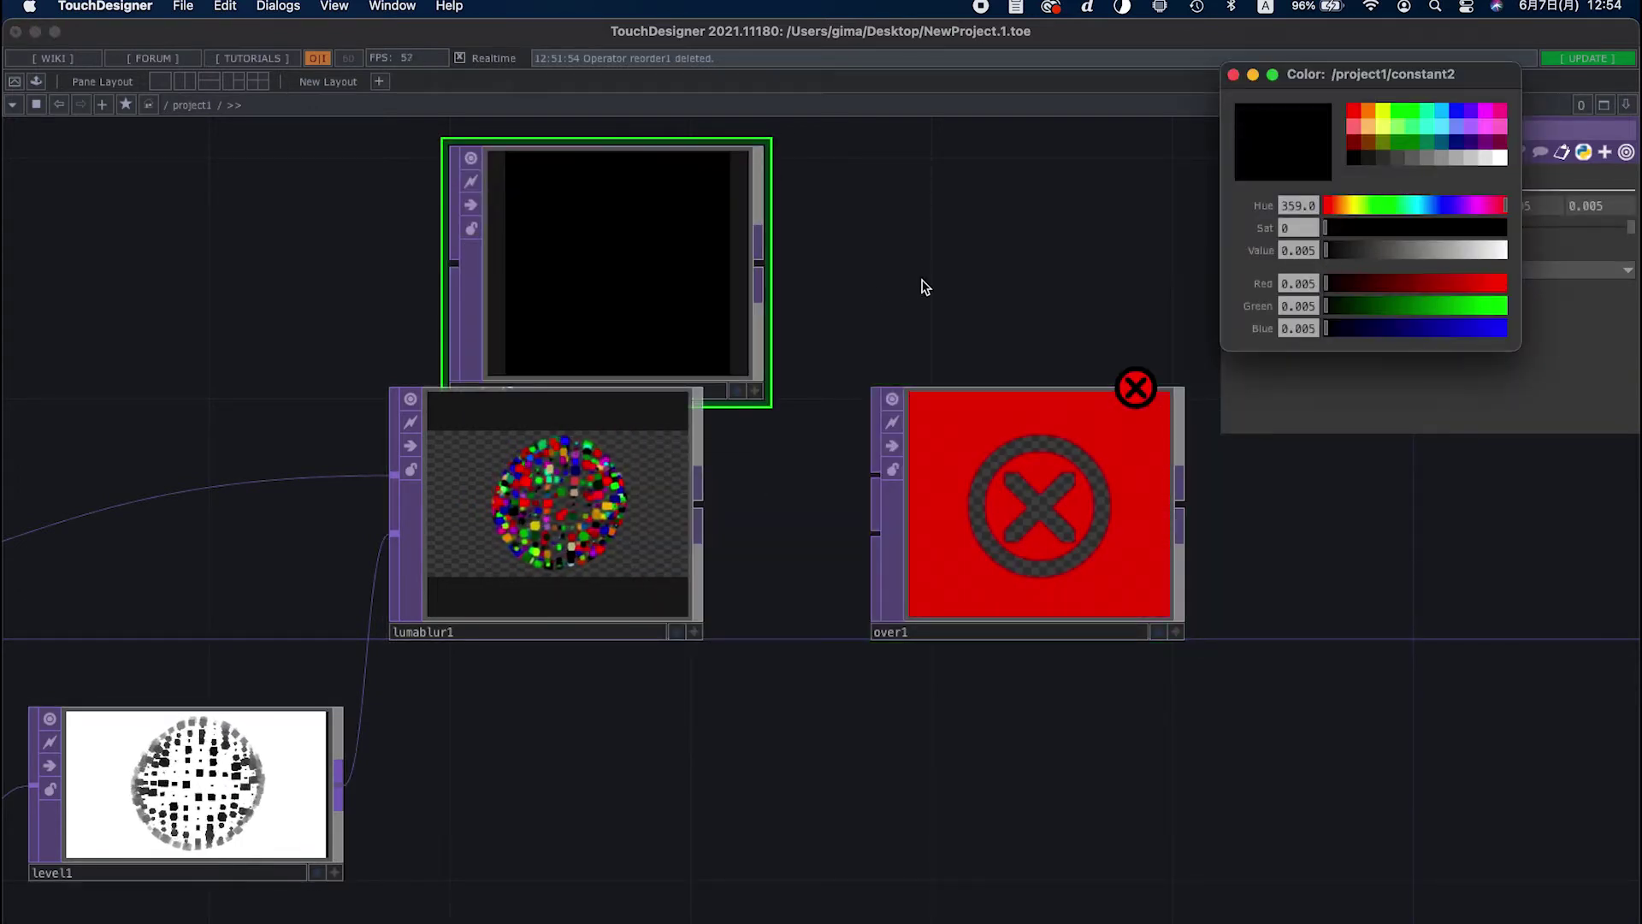
Connect lumablur1 to over1's first input and constant2 to its second, and set over1's Fixed Layer to Input 1
{"action": "scroll", "coordinate": [722, 395], "scroll_direction": "right", "scroll_amount": 1}
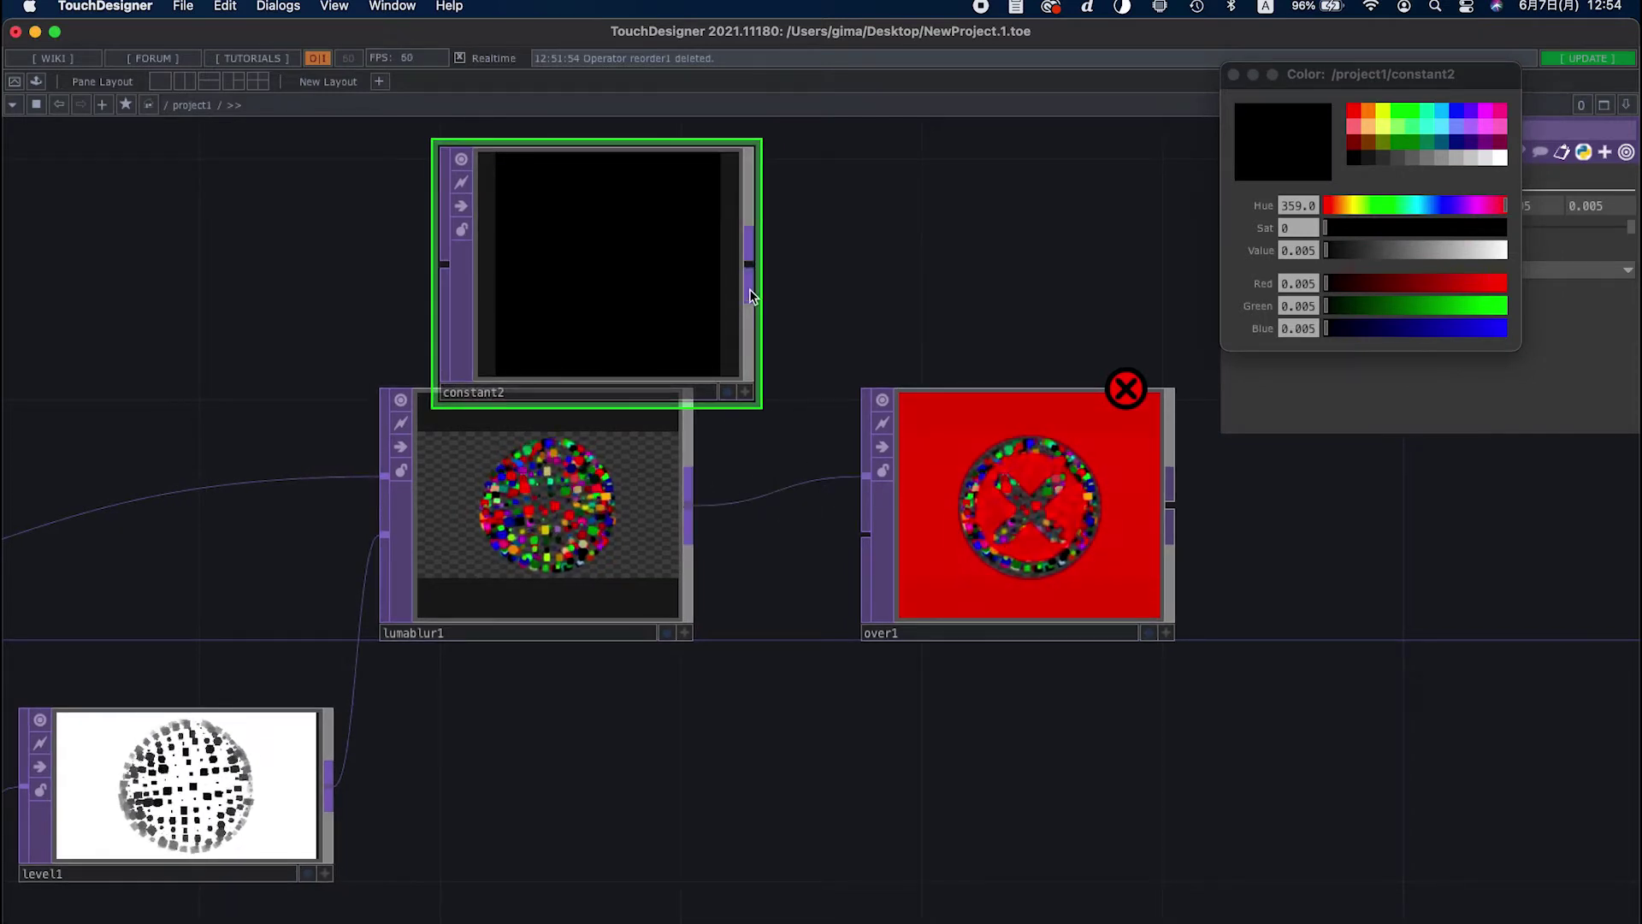
{"action": "left_click", "coordinate": [866, 533]}
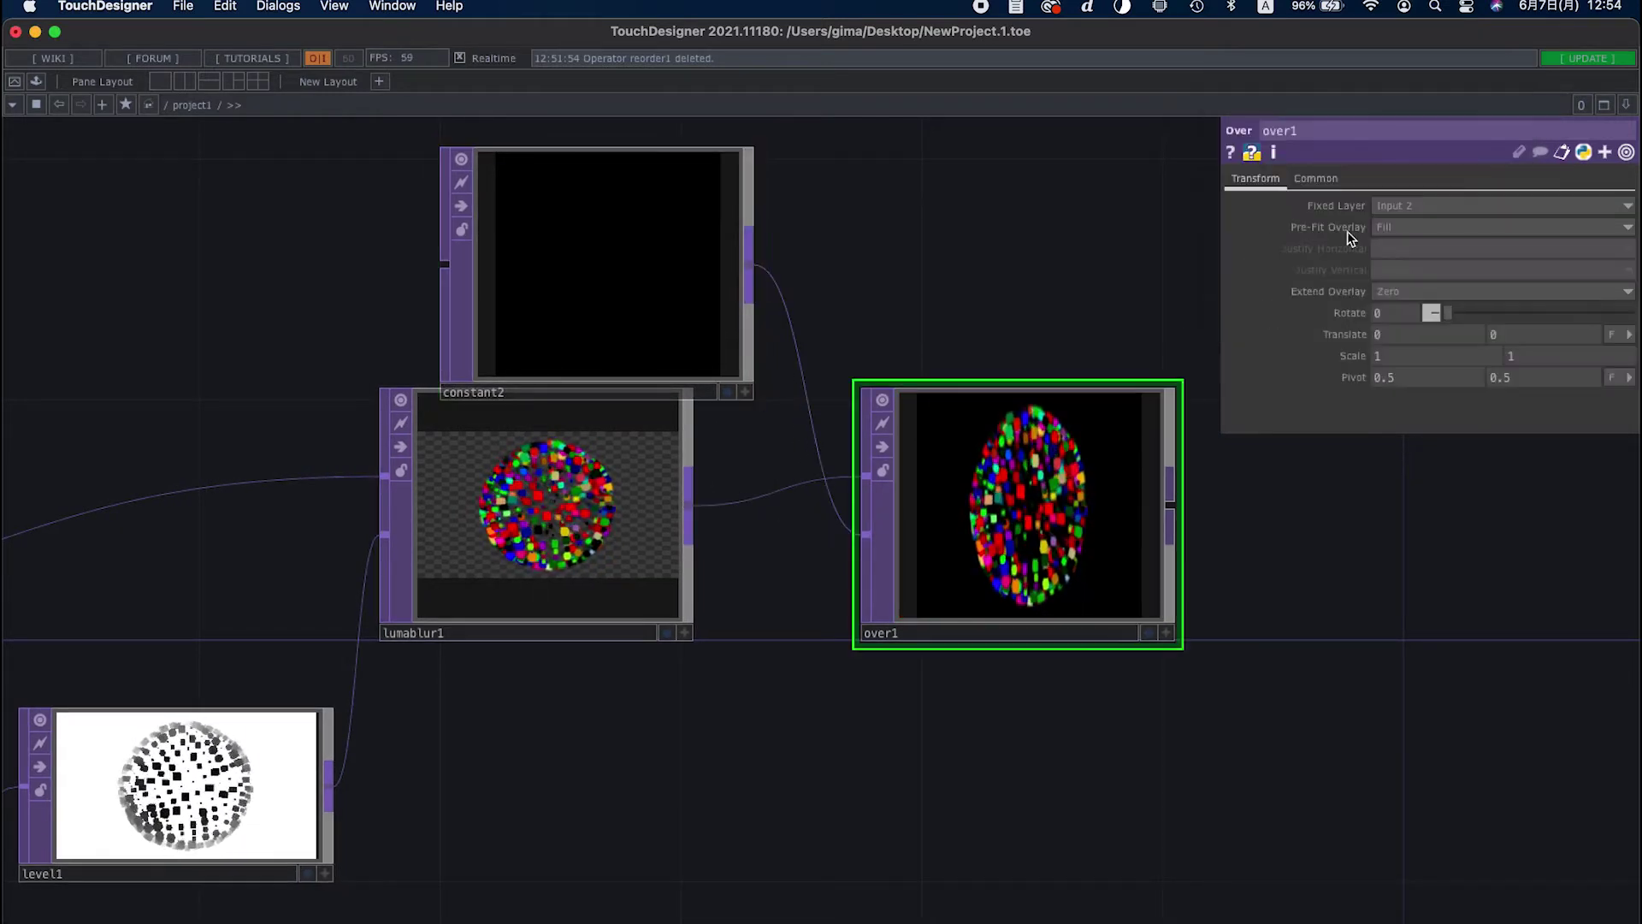
{"action": "left_click", "coordinate": [1390, 227]}
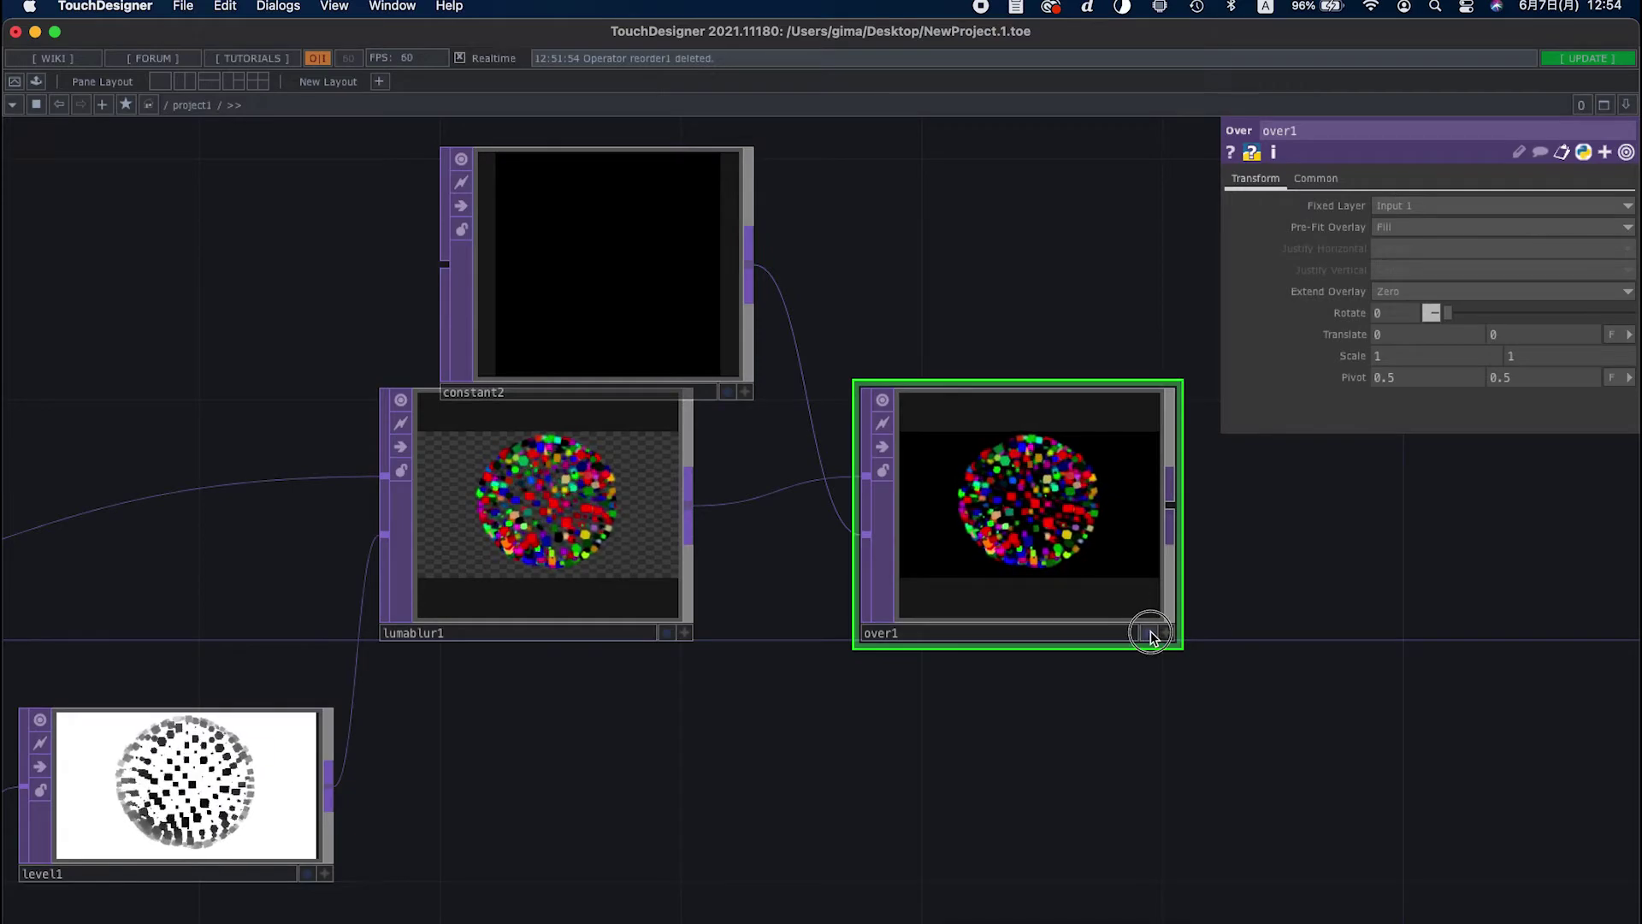
Display over1's output as the network background and inspect the blur on the boxes
{"action": "left_click", "coordinate": [1149, 633]}
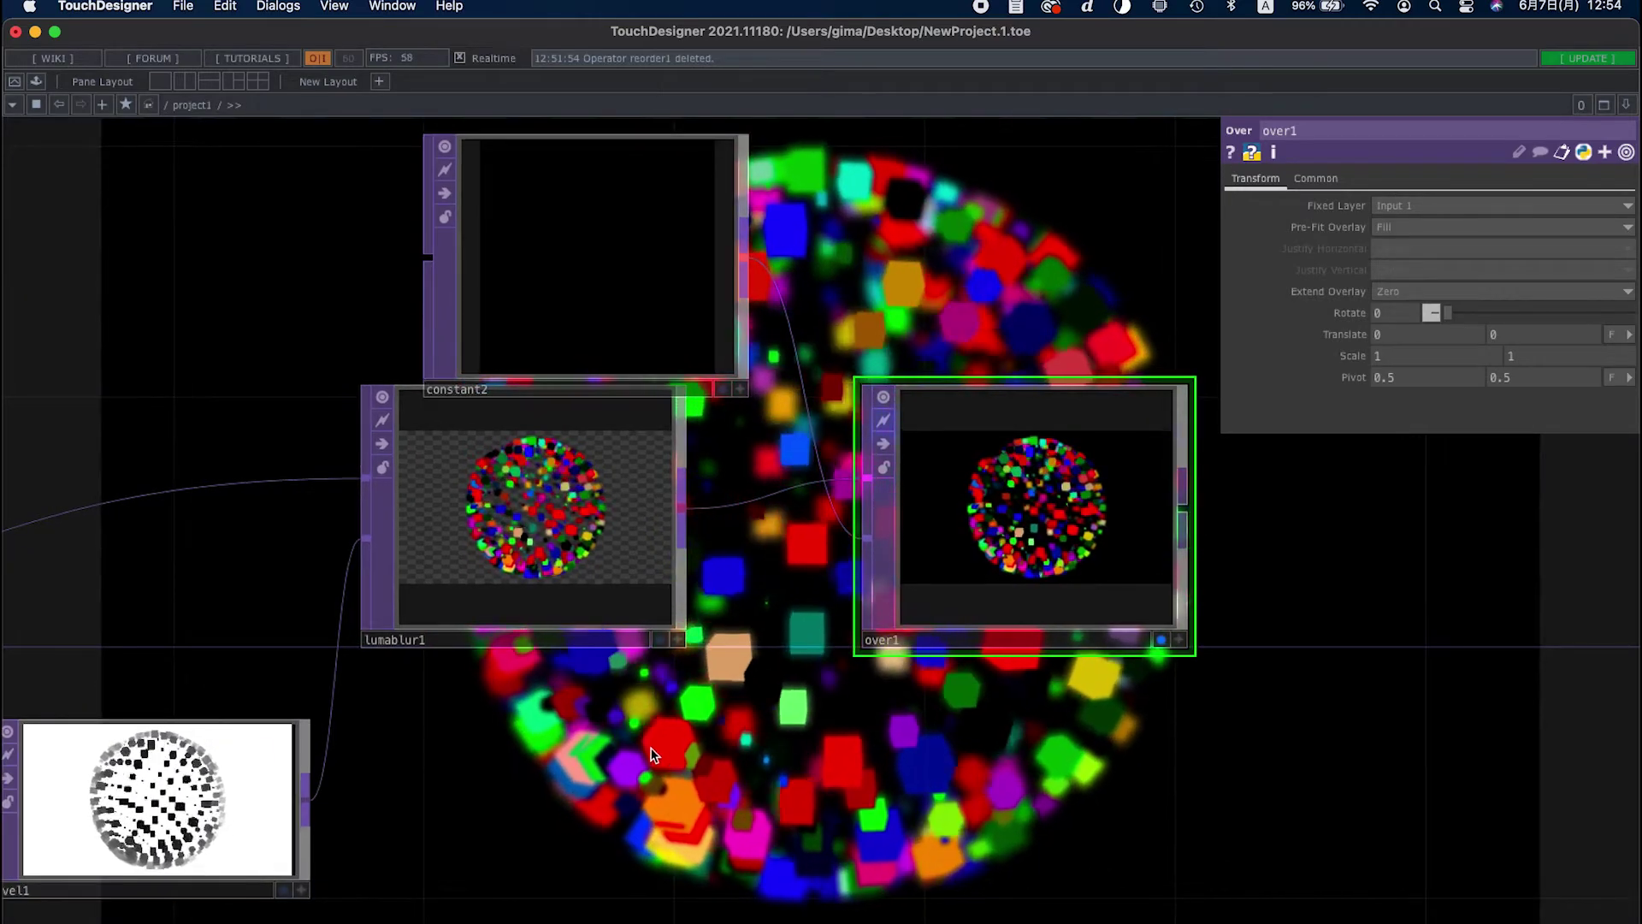
{"action": "scroll", "coordinate": [660, 758], "scroll_direction": "down", "scroll_amount": 5}
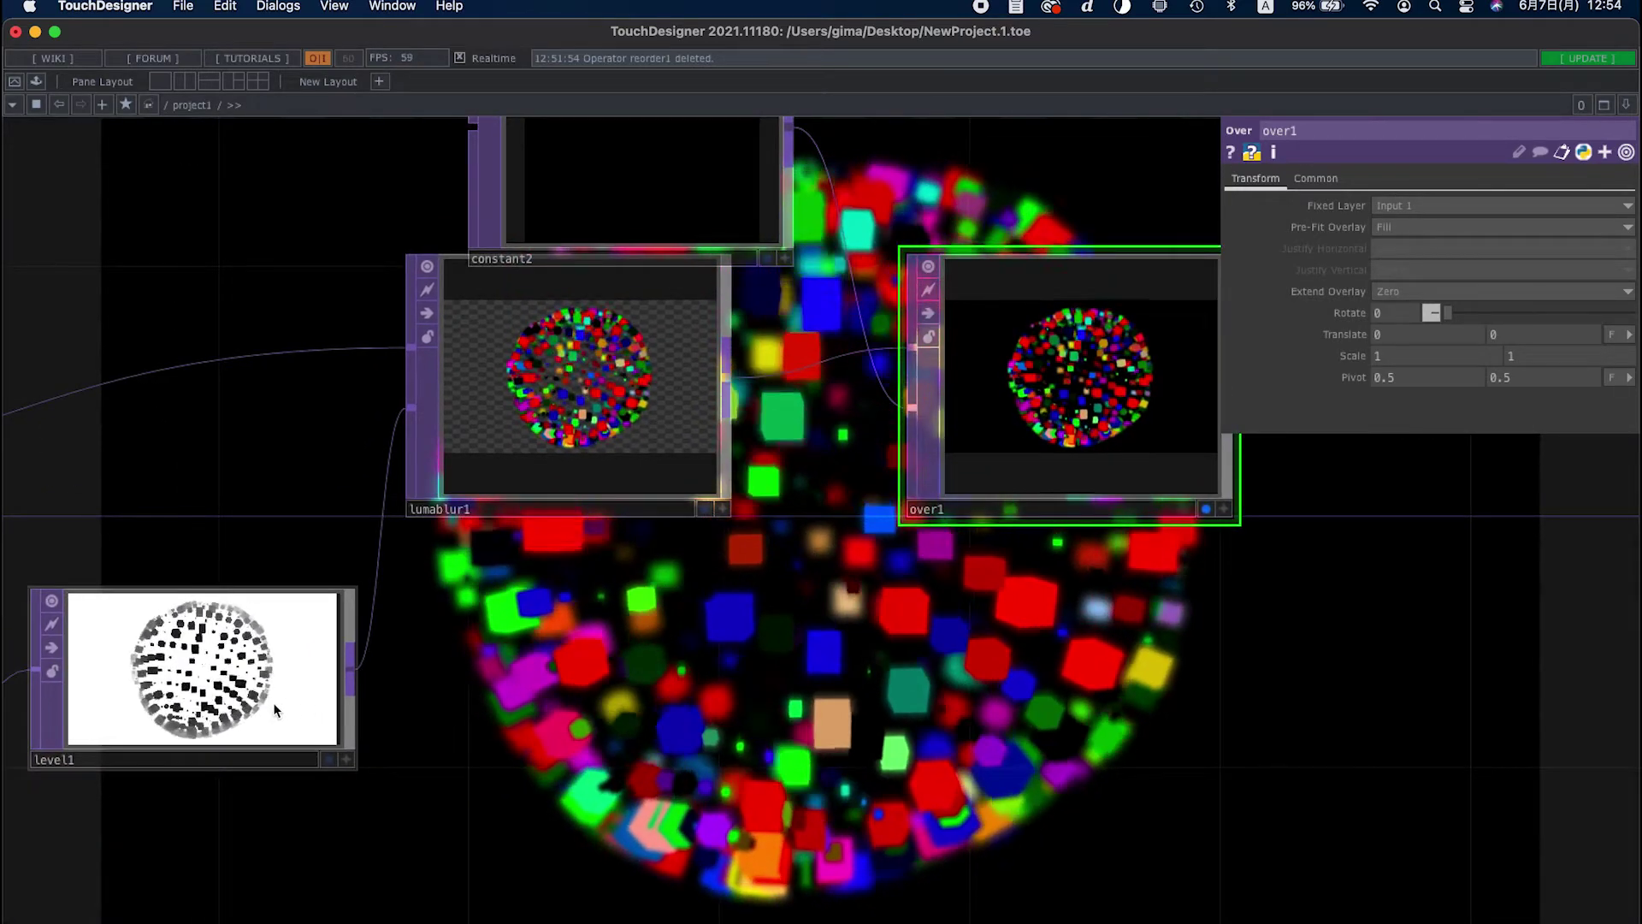
{"action": "scroll", "coordinate": [824, 483], "scroll_direction": "up", "scroll_amount": 2}
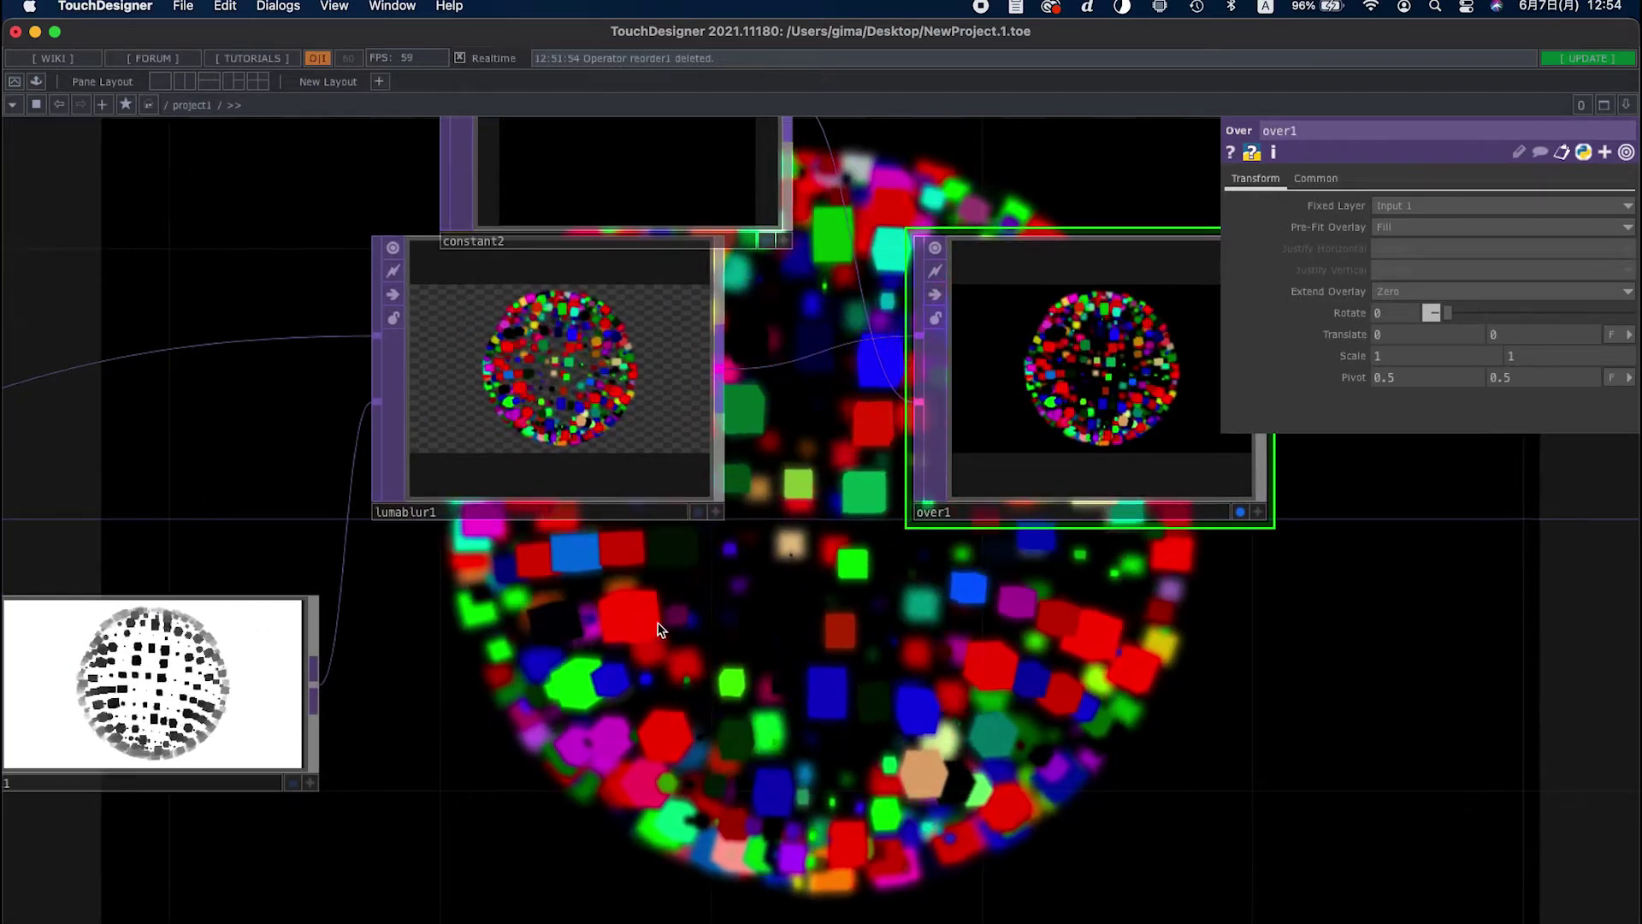
{"action": "scroll", "coordinate": [853, 670], "scroll_direction": "up", "scroll_amount": 2}
Move lumablur1 slightly down in the network and set its White Filter Width to 12
{"action": "left_click_drag", "start_coordinate": [507, 342], "coordinate": [507, 418]}
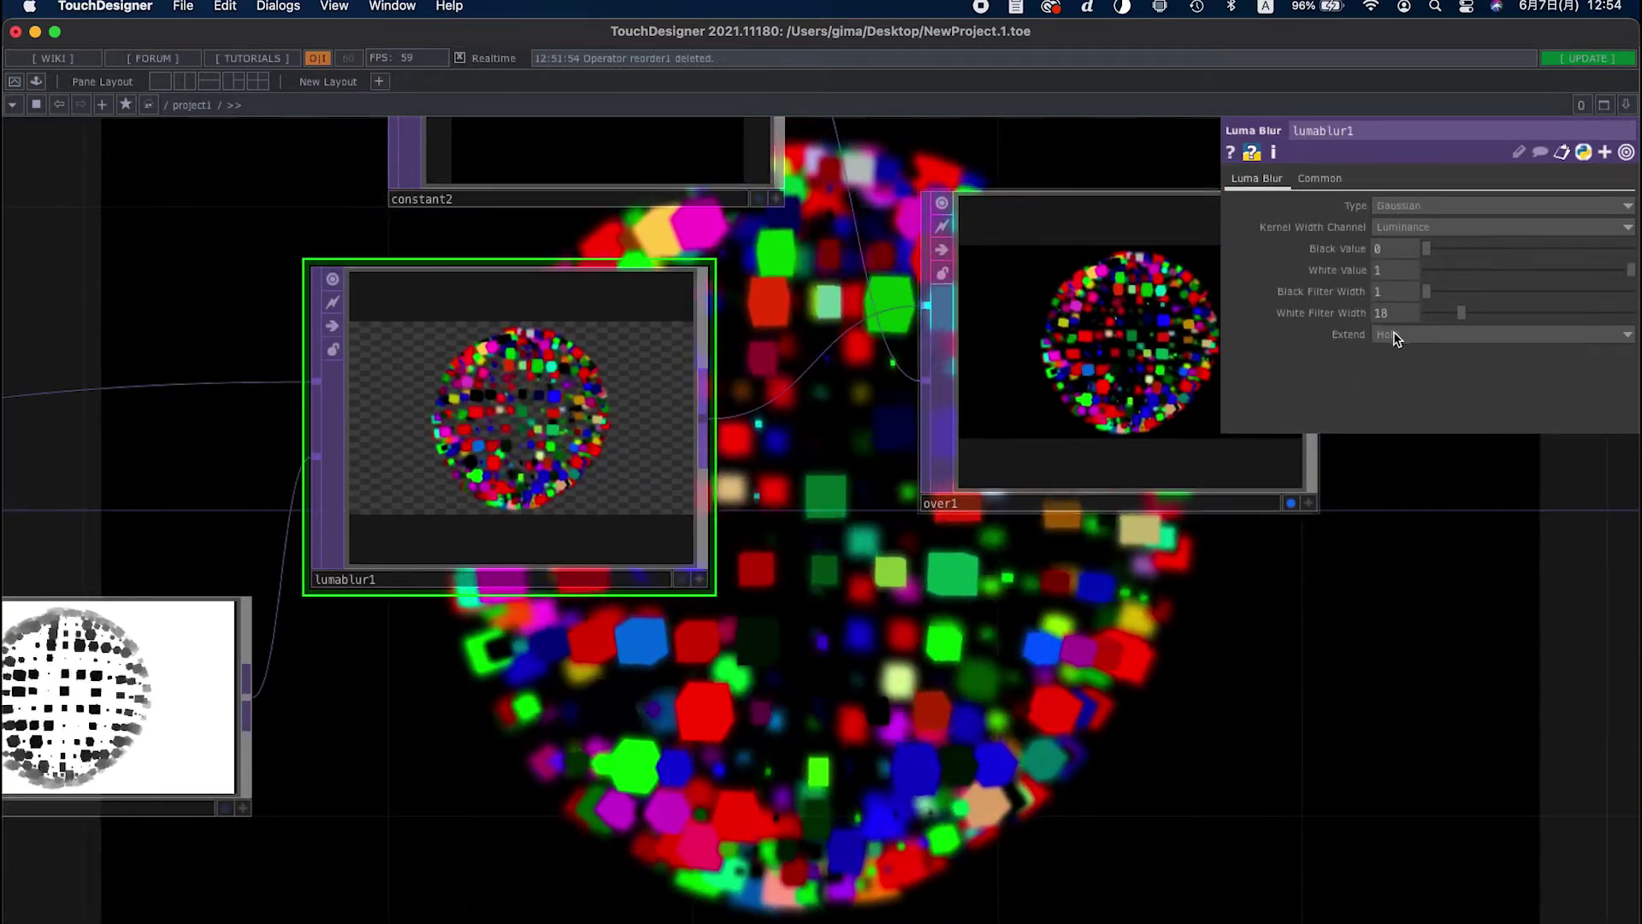
{"action": "mouse_move", "coordinate": [1459, 316]}
{"action": "left_mouse_down"}
{"action": "mouse_move", "coordinate": [1532, 308]}
{"action": "mouse_move", "coordinate": [1459, 310]}
{"action": "left_mouse_up"}
{"action": "scroll", "coordinate": [806, 733], "scroll_direction": "down", "scroll_amount": 3}
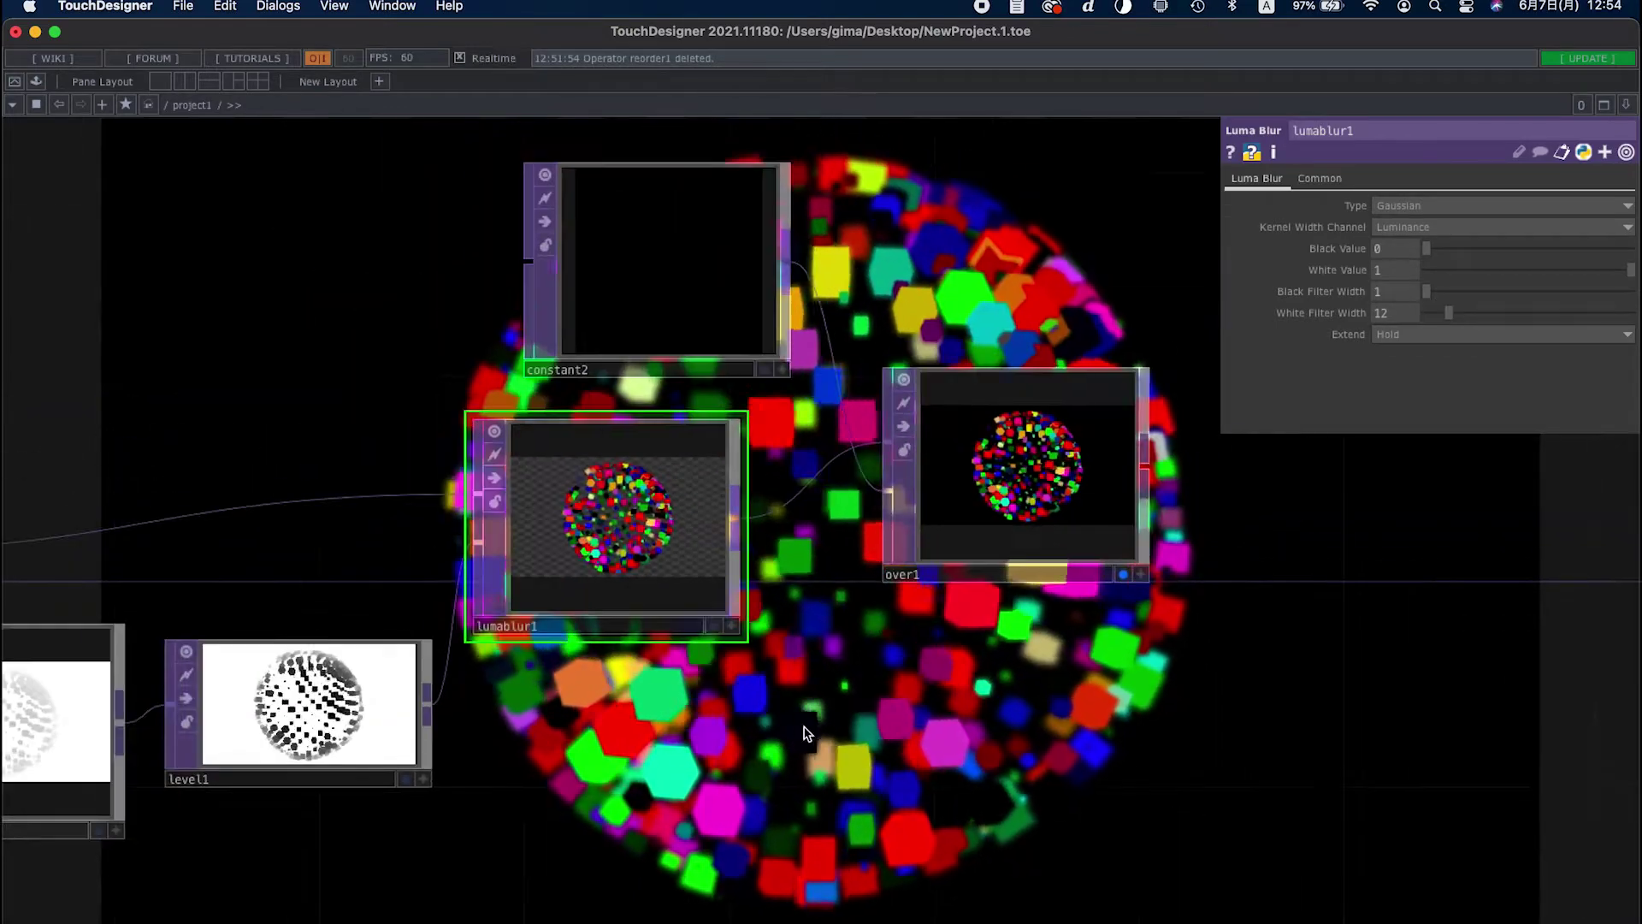
Examine level1's shading against the blurred boxes in the background output
{"action": "scroll", "coordinate": [773, 590], "scroll_direction": "down", "scroll_amount": 2}
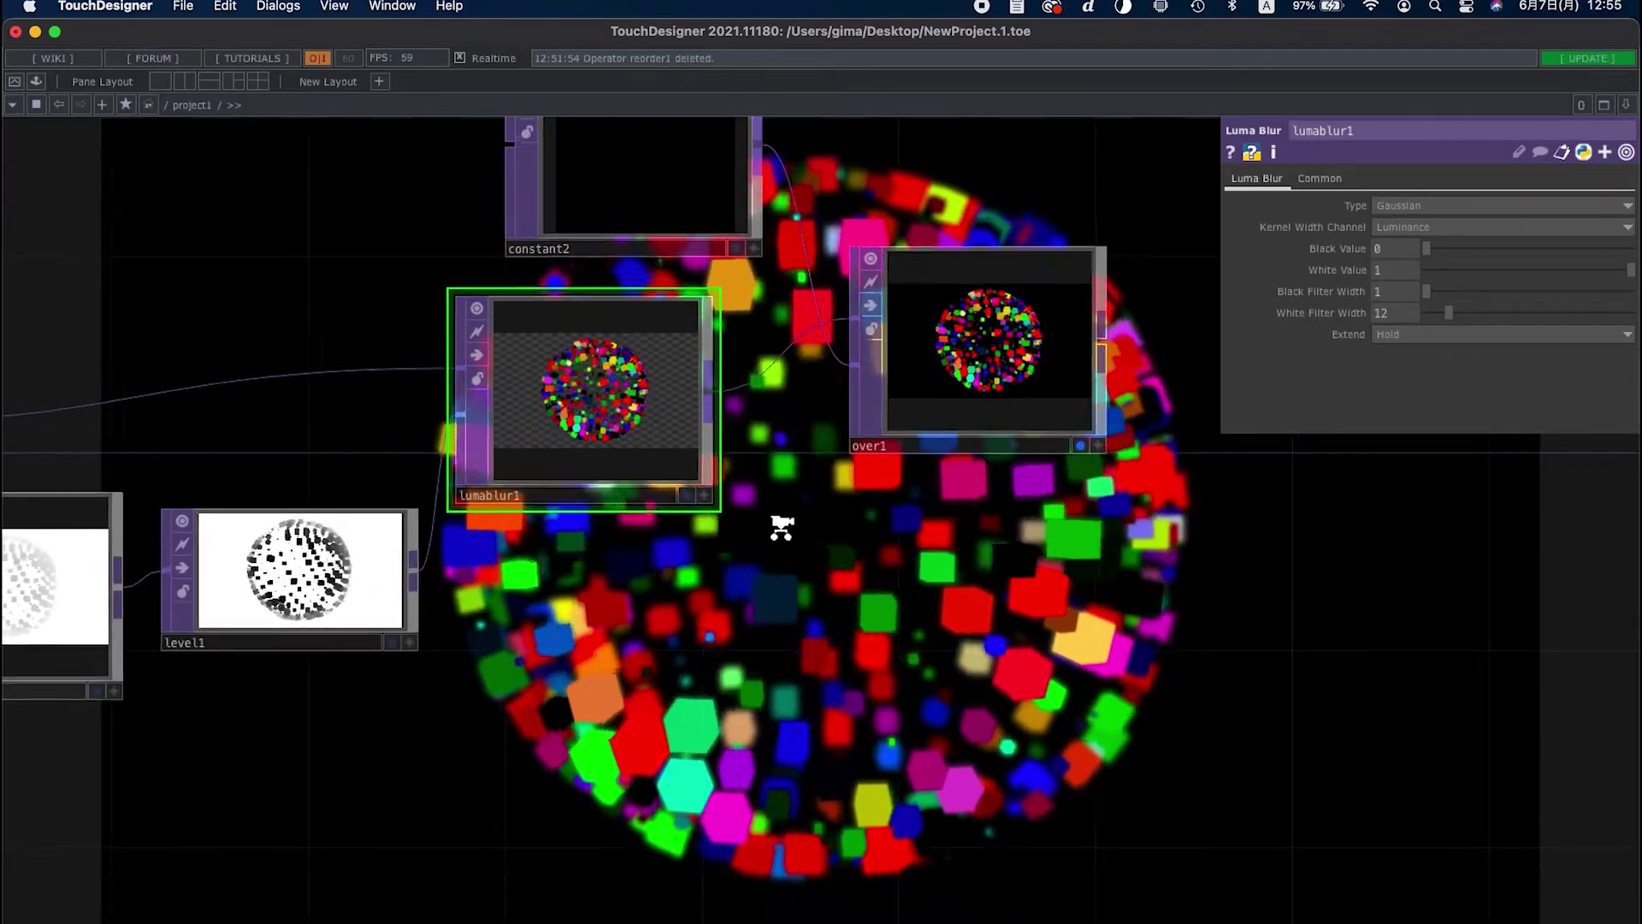
{"action": "scroll", "coordinate": [783, 524], "scroll_direction": "down", "scroll_amount": 1}
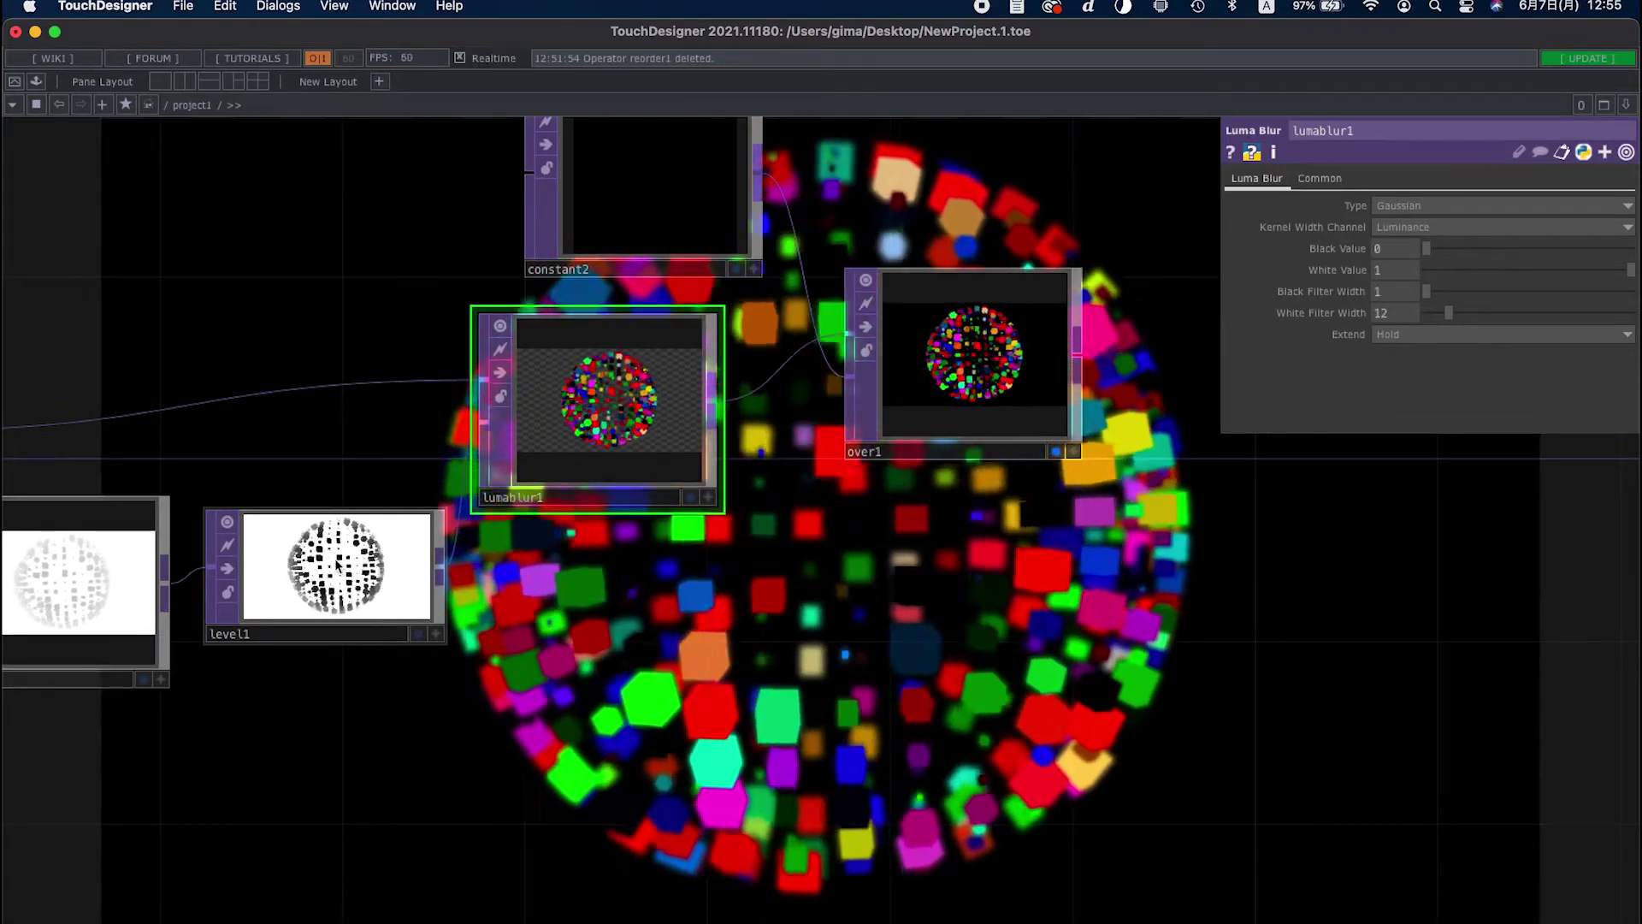
{"action": "scroll", "coordinate": [343, 583], "scroll_direction": "up", "scroll_amount": 5}
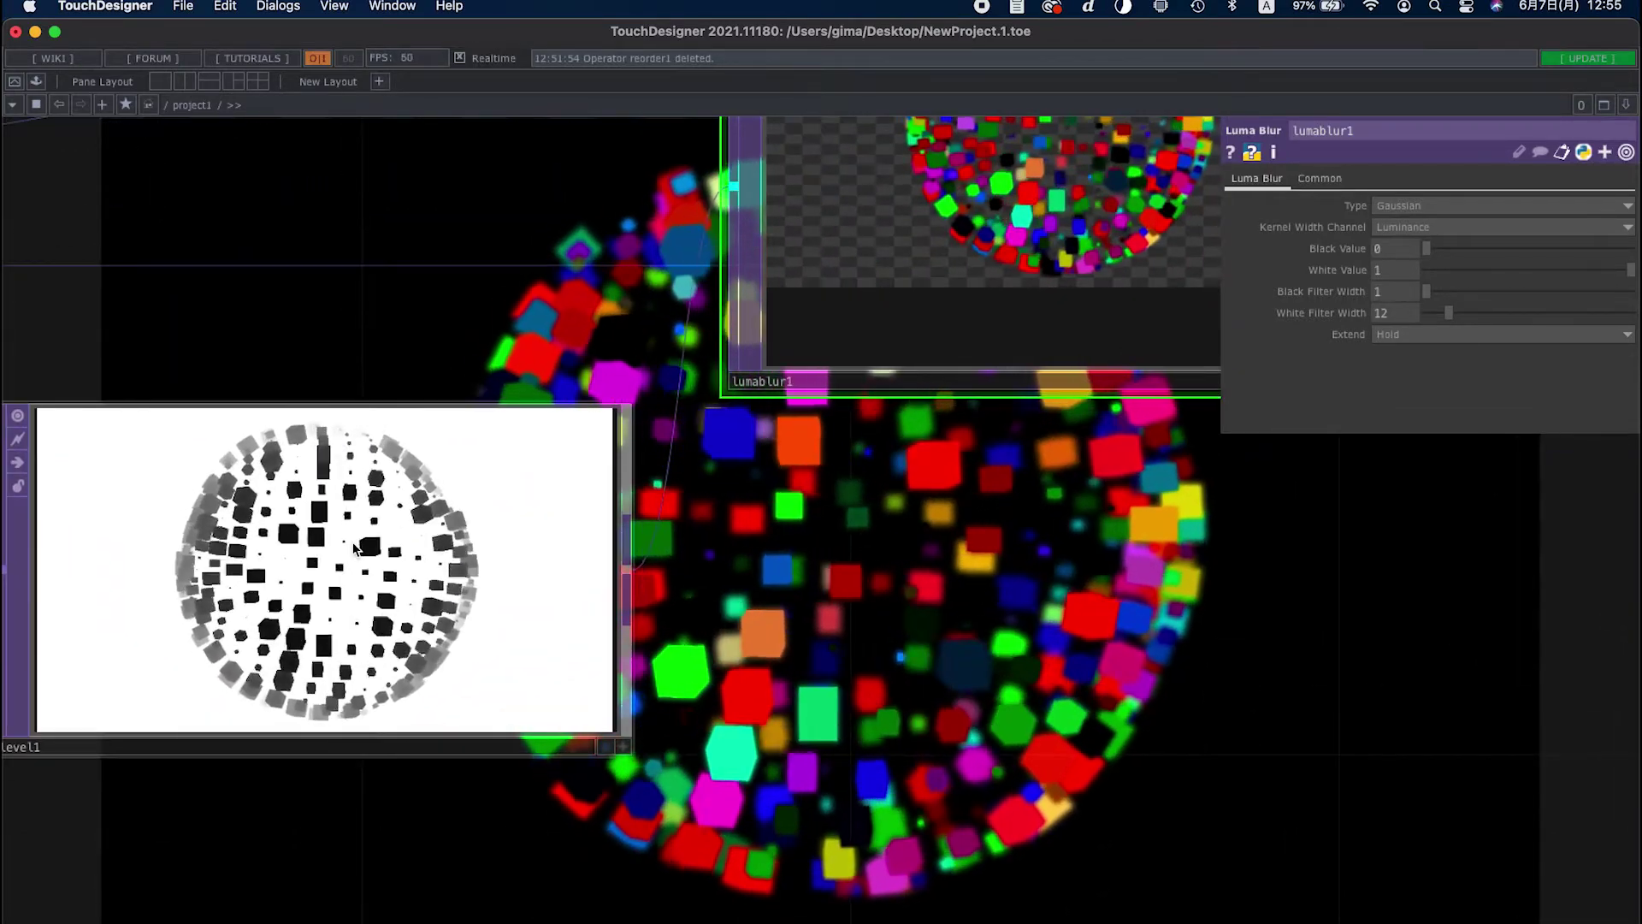
{"action": "scroll", "coordinate": [342, 554], "scroll_direction": "down", "scroll_amount": 2}
{"action": "scroll", "coordinate": [960, 576], "scroll_direction": "down", "scroll_amount": 5}
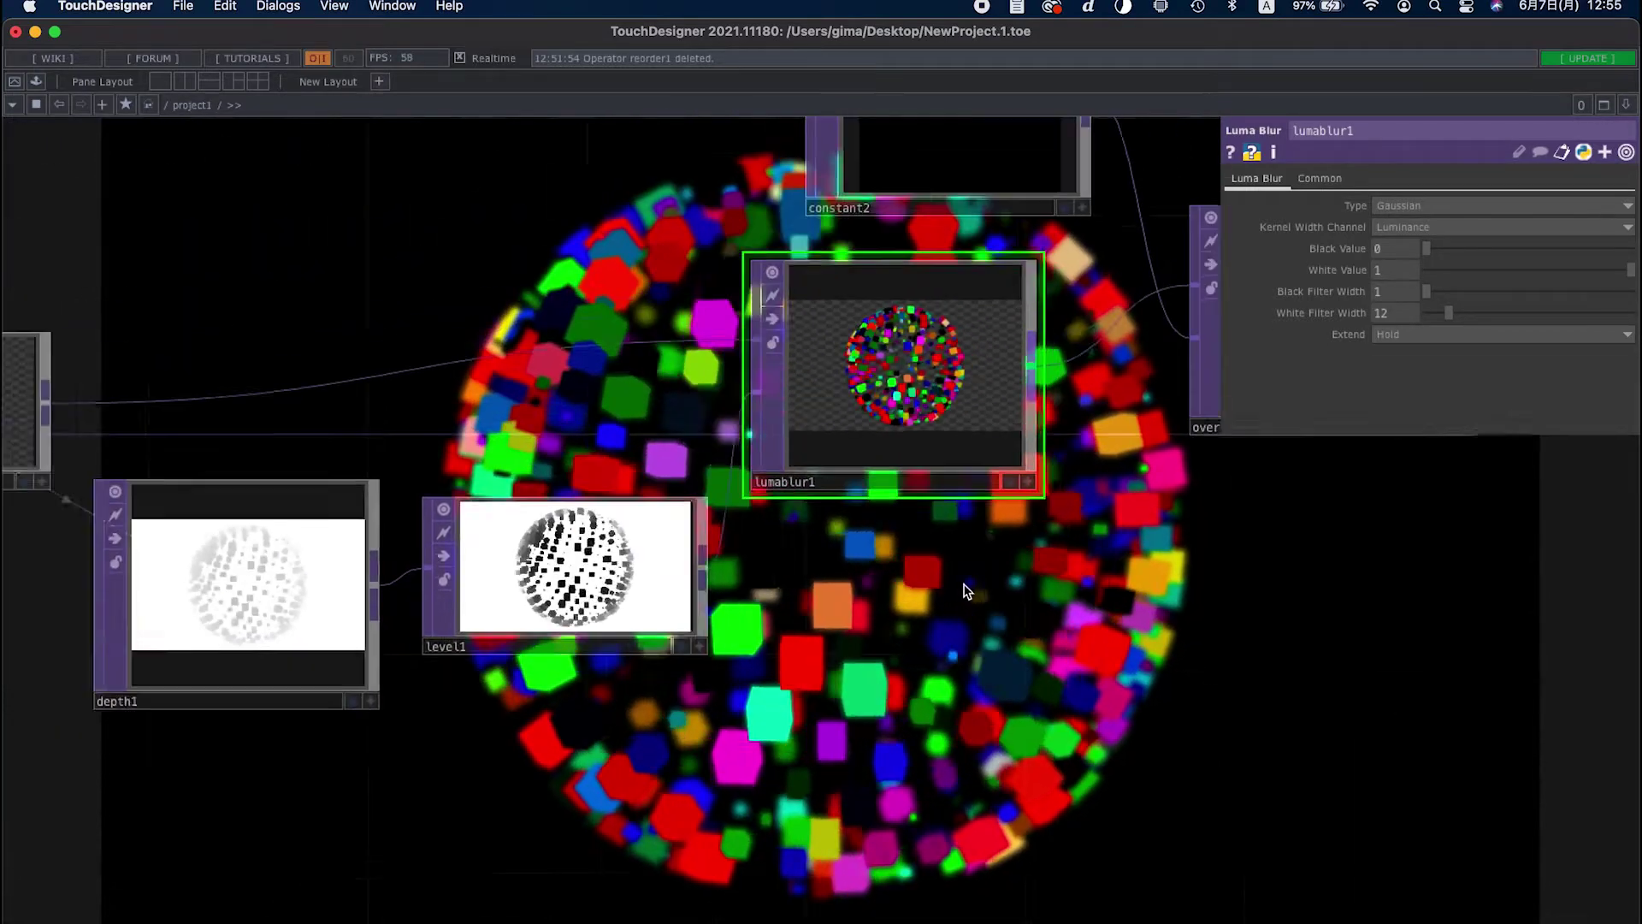
{"action": "left_click_drag", "start_coordinate": [963, 593], "coordinate": [858, 390]}
{"action": "scroll", "coordinate": [832, 584], "scroll_direction": "down", "scroll_amount": 5}
{"action": "scroll", "coordinate": [832, 582], "scroll_direction": "down", "scroll_amount": 3}
{"action": "key", "text": "d"}
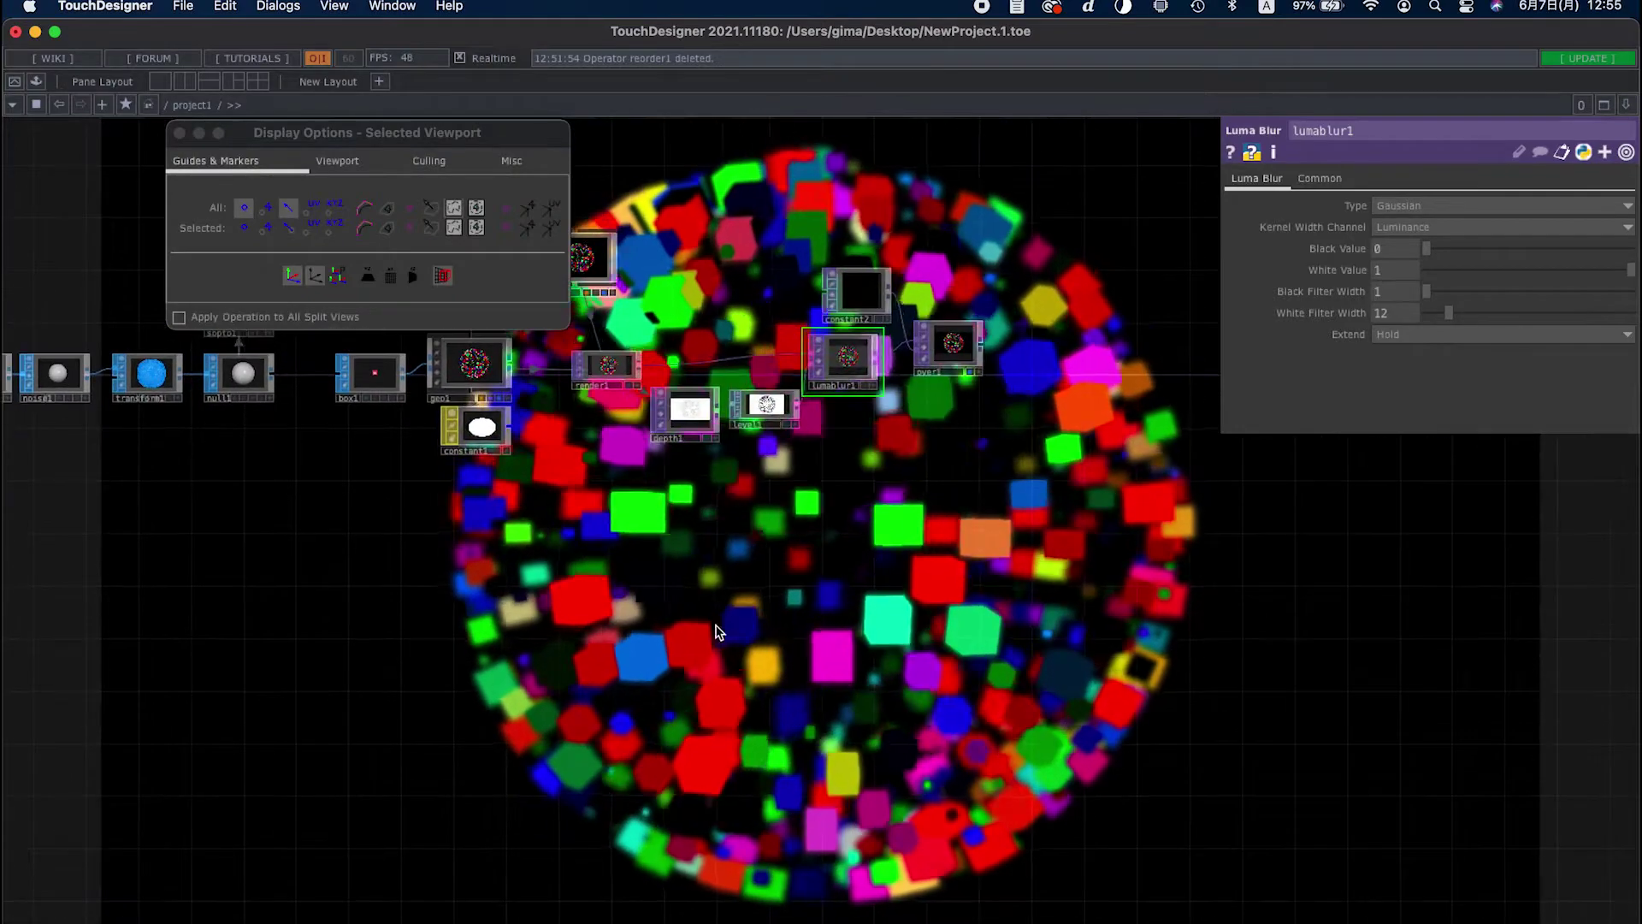
{"action": "left_click", "coordinate": [179, 134]}
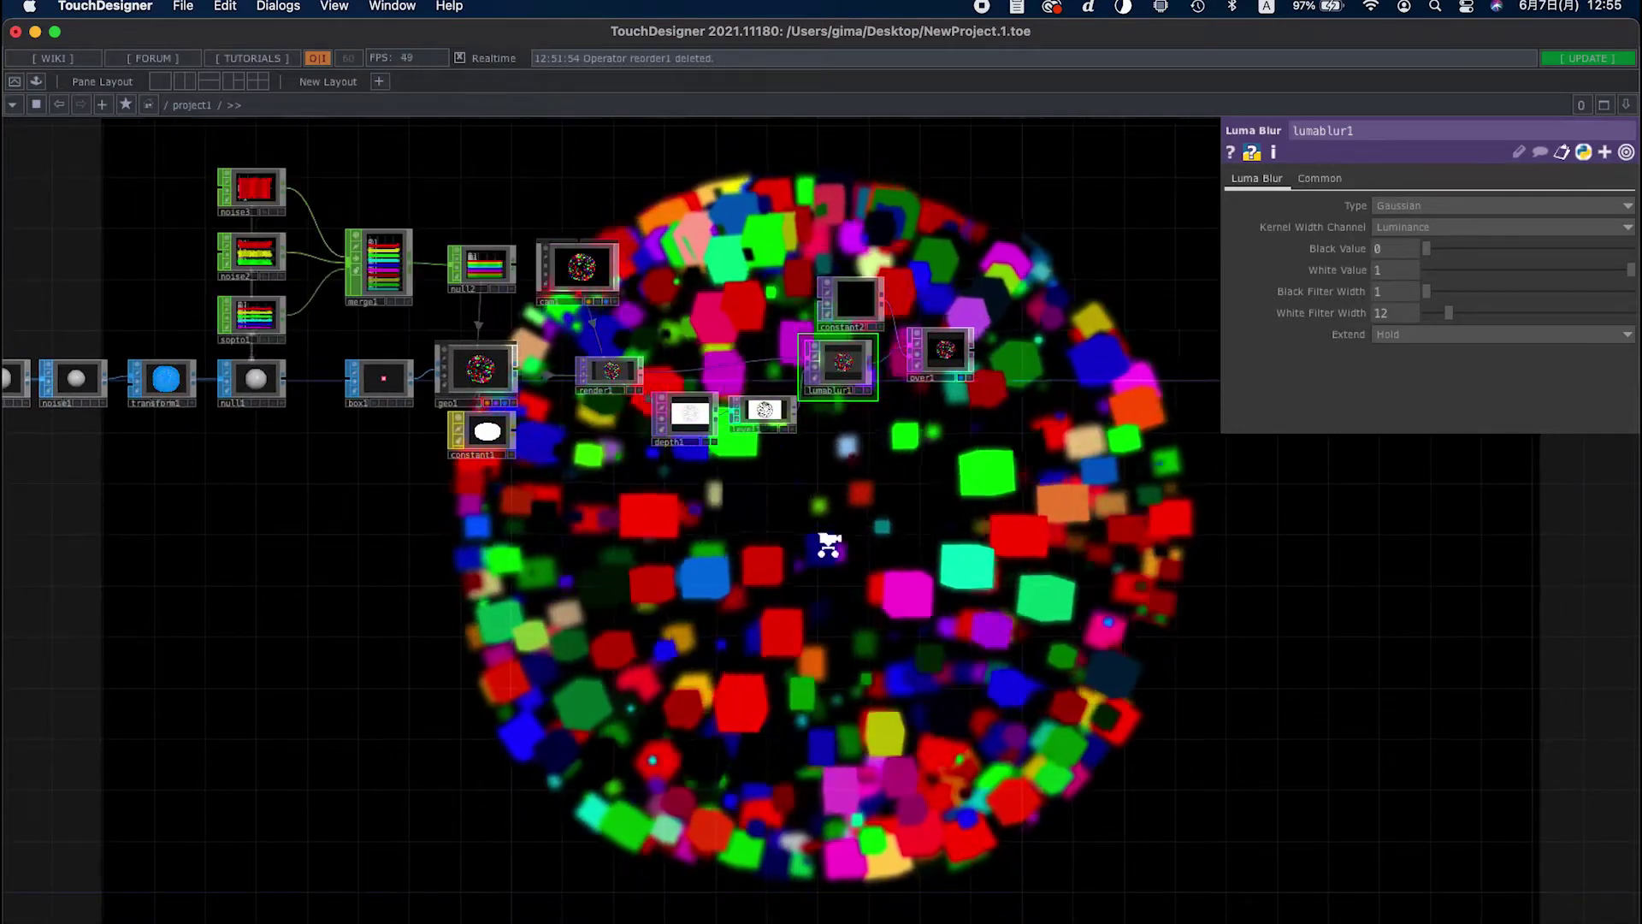
Add a Null SOP in the free space below box1 and connect transform1's output to its input
{"action": "scroll", "coordinate": [829, 546], "scroll_direction": "down", "scroll_amount": 3}
{"action": "left_click_drag", "start_coordinate": [267, 479], "coordinate": [504, 502]}
{"action": "scroll", "coordinate": [504, 502], "scroll_direction": "up", "scroll_amount": 8}
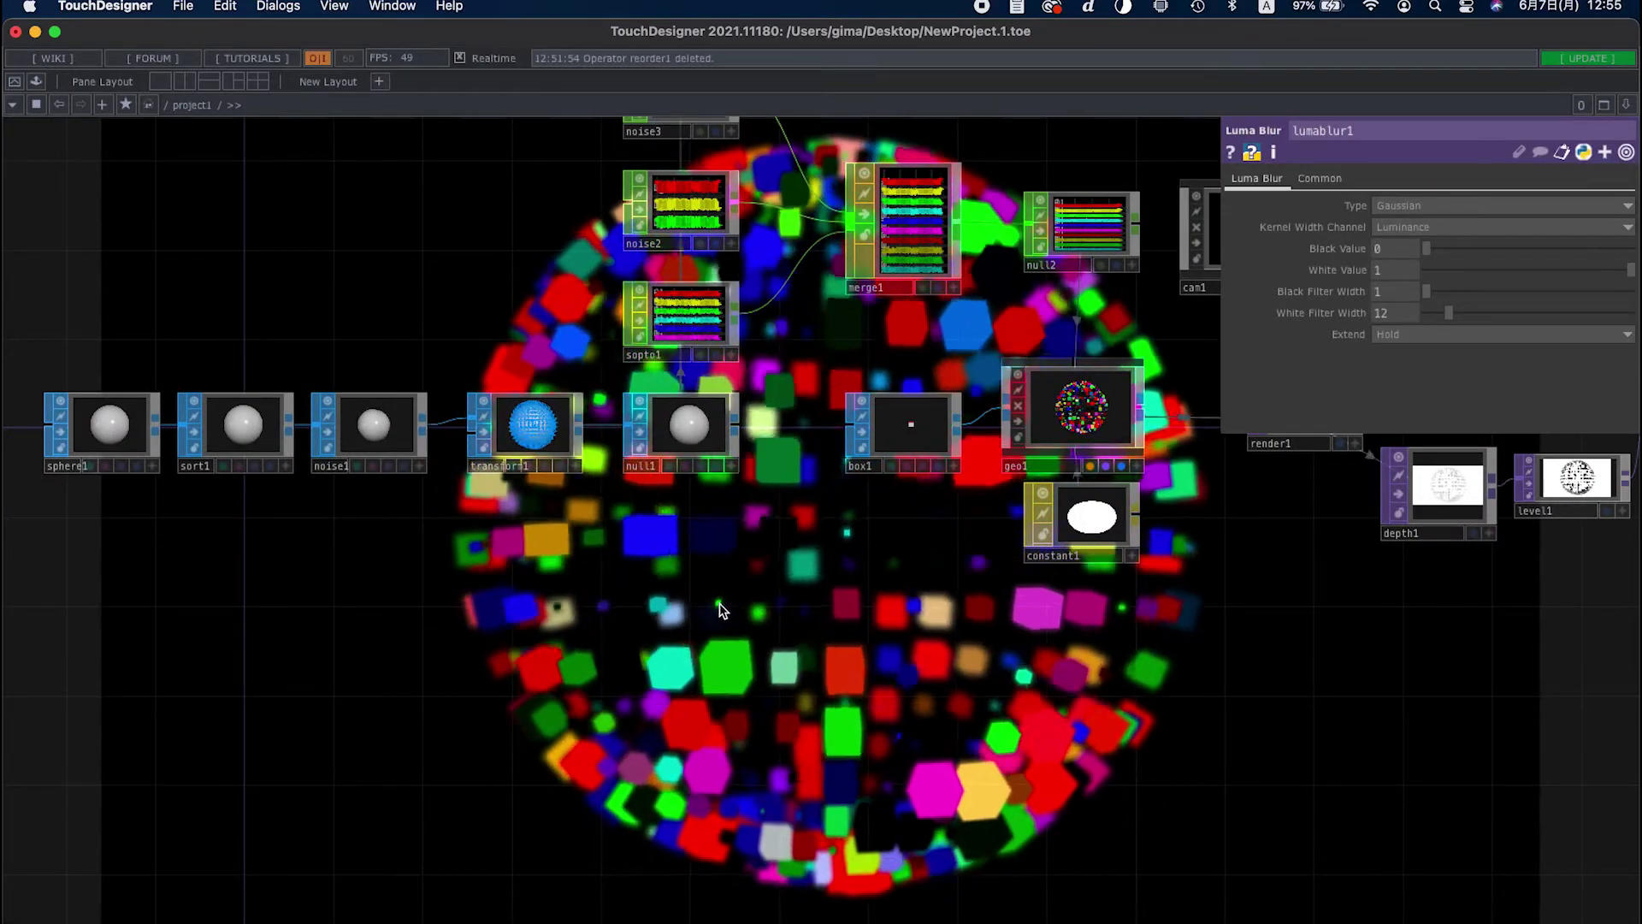
{"action": "right_click", "coordinate": [729, 573]}
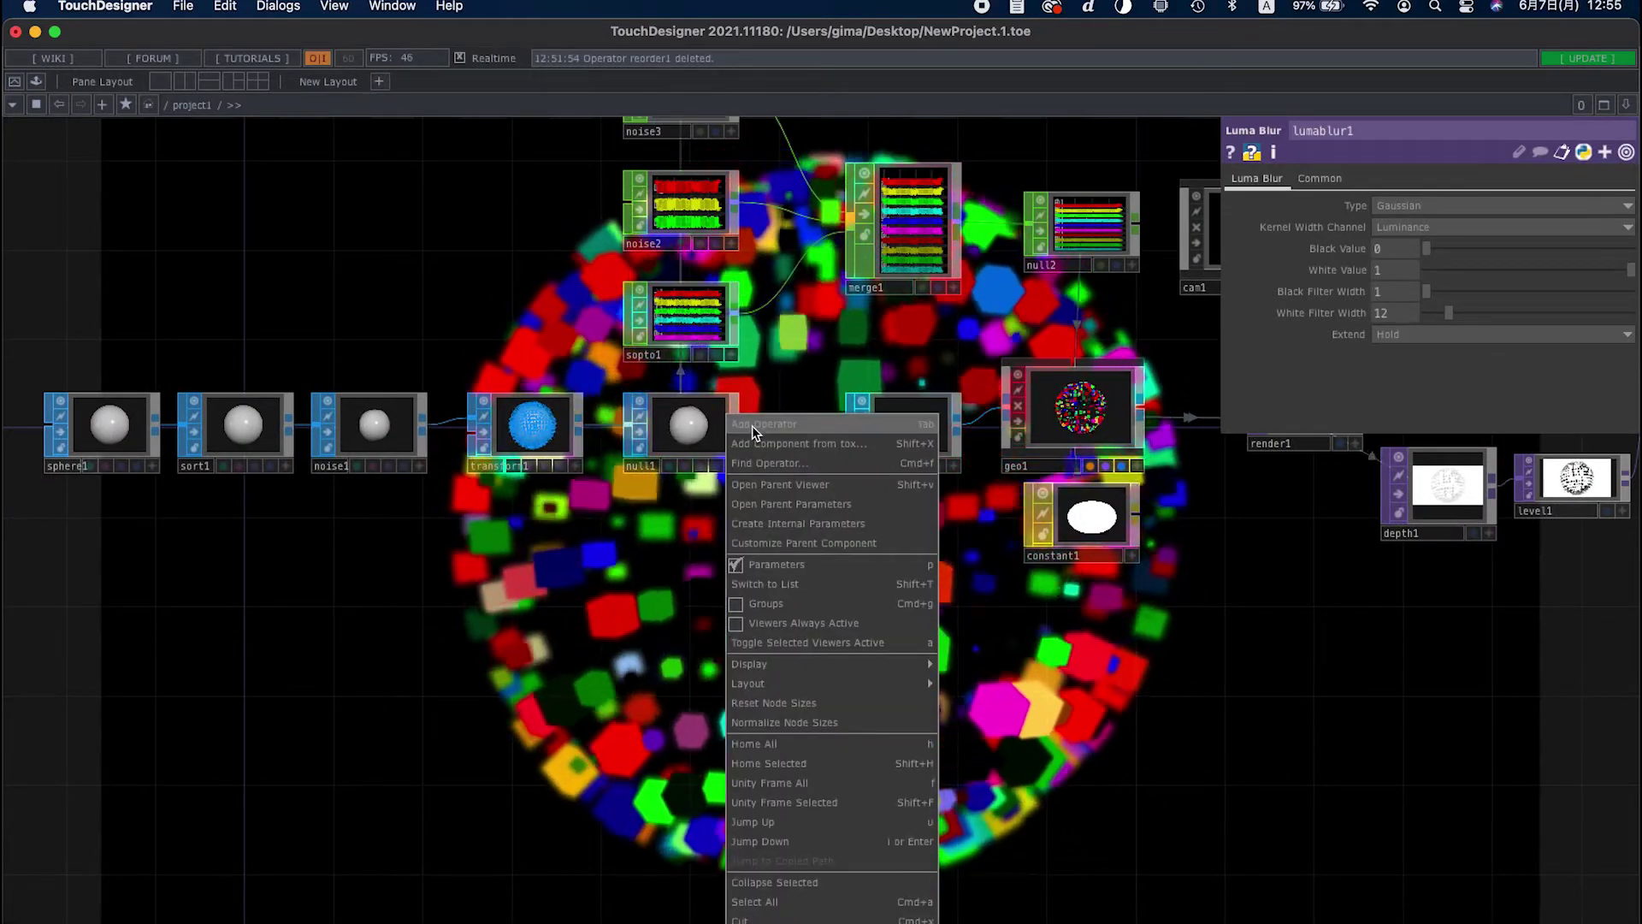
{"action": "left_click", "coordinate": [752, 424]}
{"action": "left_click", "coordinate": [603, 195]}
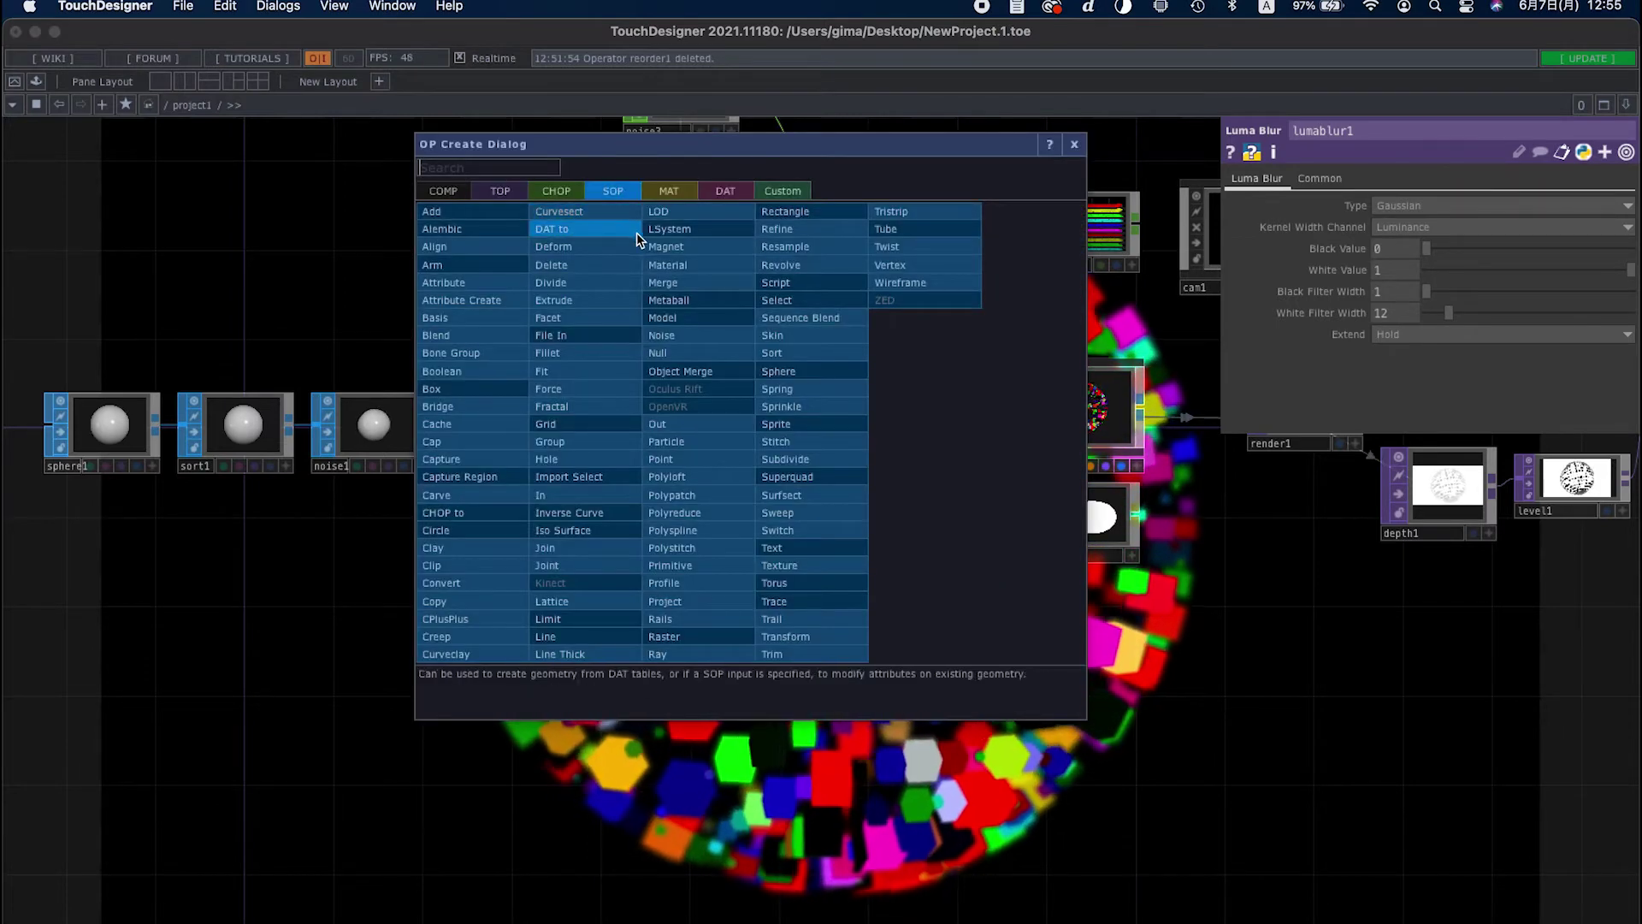
{"action": "type", "text": "n"}
{"action": "left_click", "coordinate": [670, 337]}
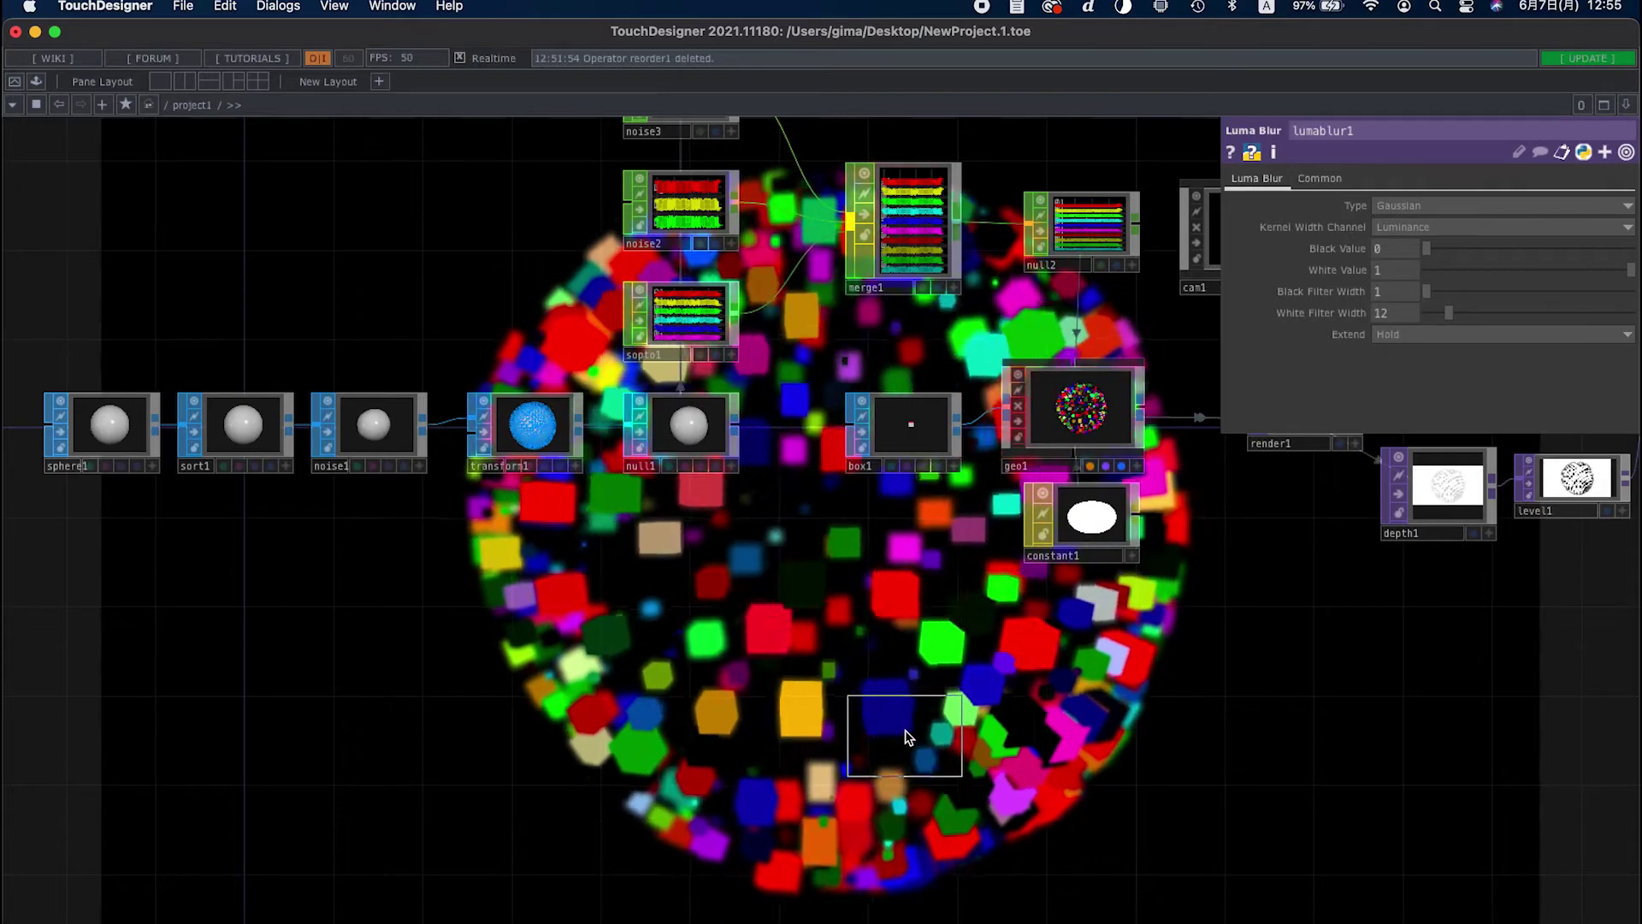
{"action": "left_click", "coordinate": [898, 727]}
{"action": "left_click_drag", "start_coordinate": [578, 425], "coordinate": [849, 710]}
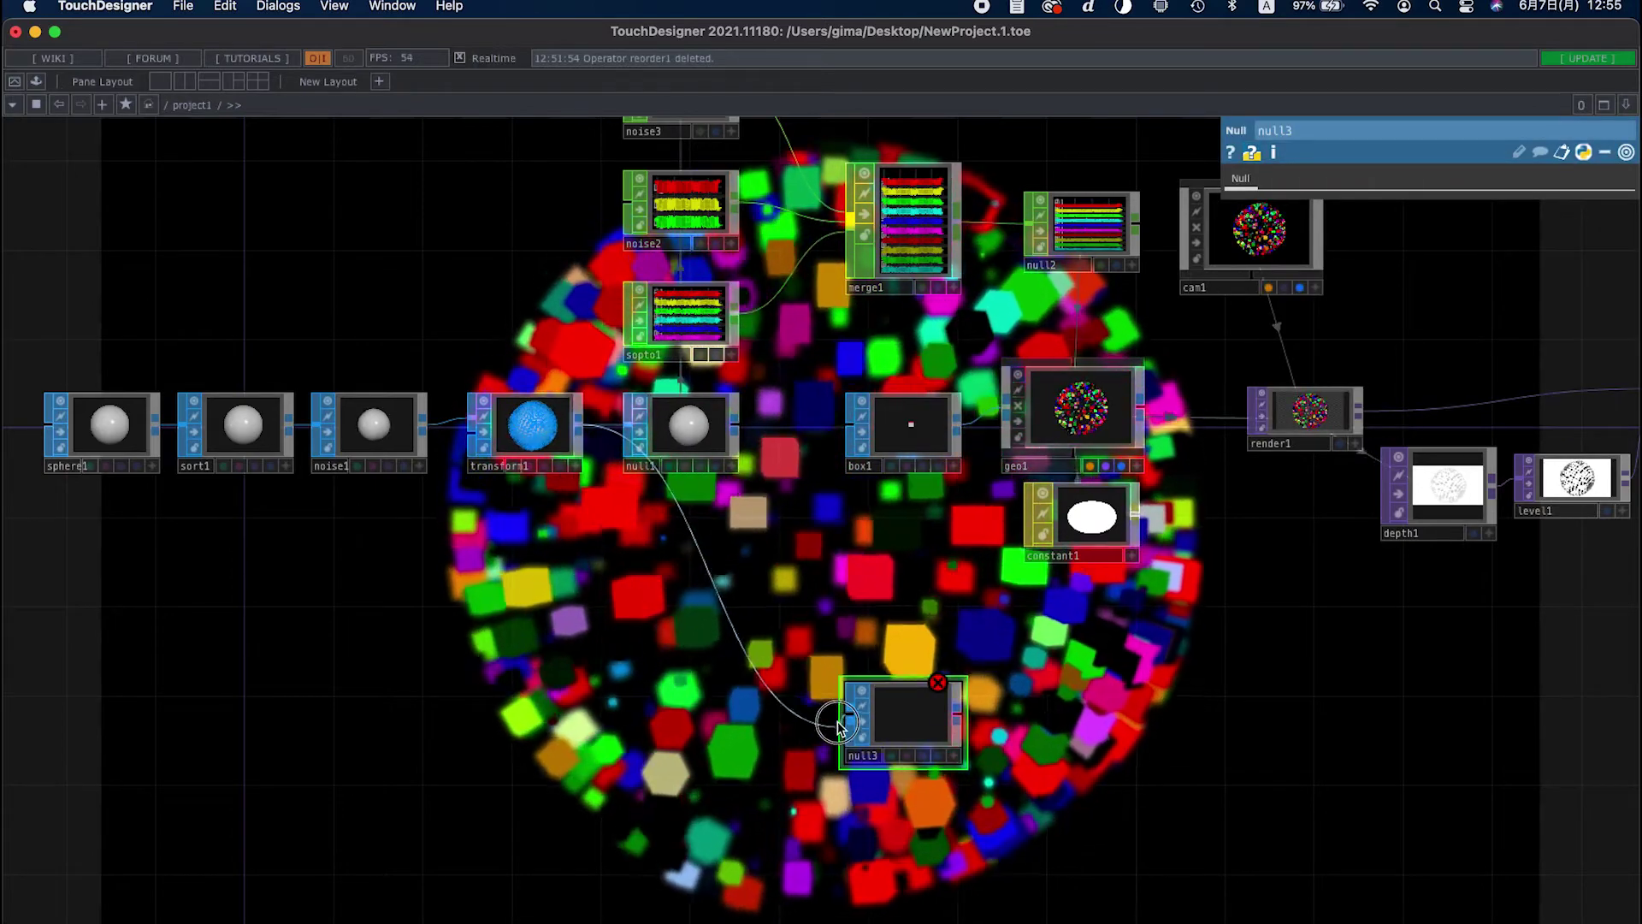
Add a Geometry COMP fed by null3, placed beside it below constant1
{"action": "left_click_drag", "start_coordinate": [1013, 733], "coordinate": [820, 710]}
{"action": "key", "text": "Tab"}
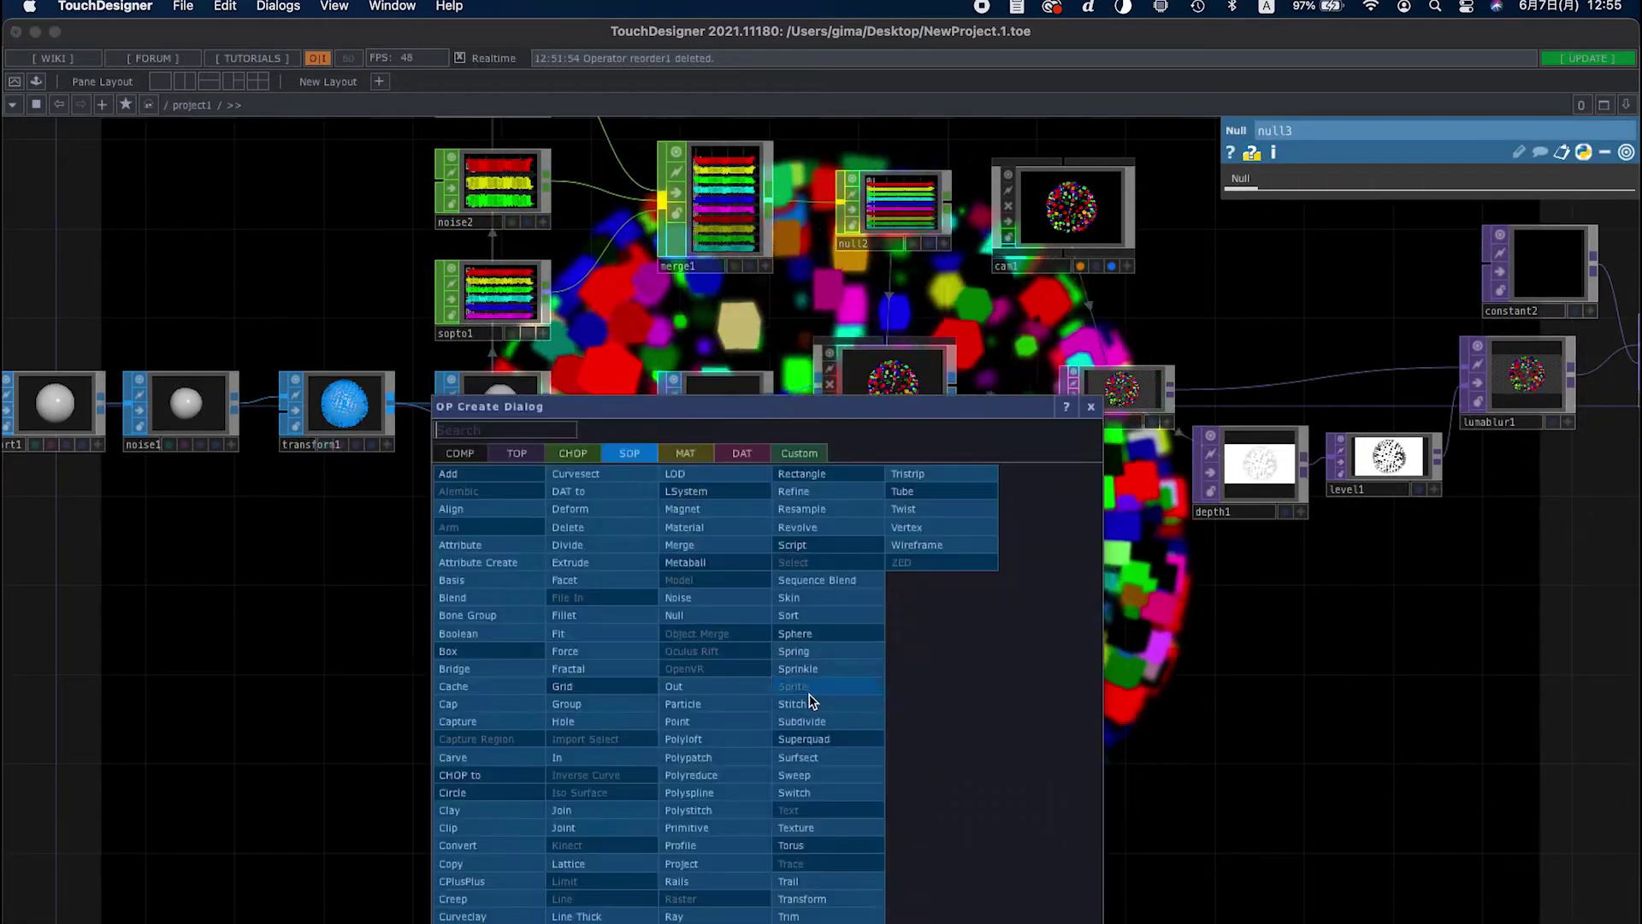
{"action": "left_click", "coordinate": [460, 454]}
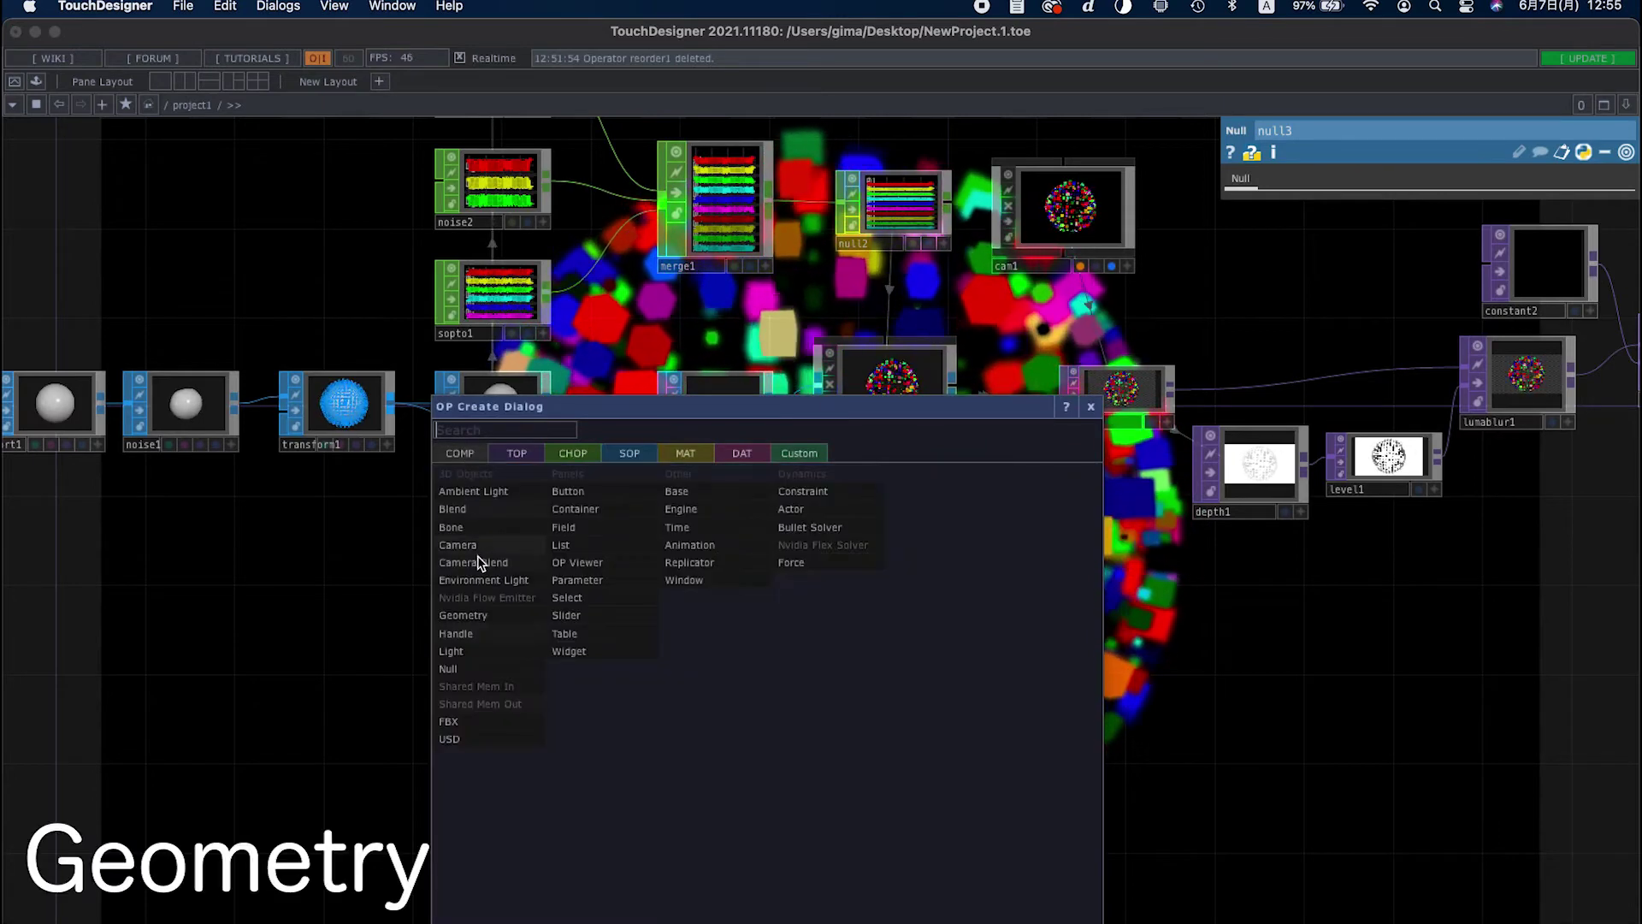
{"action": "left_click", "coordinate": [462, 616]}
{"action": "left_click", "coordinate": [834, 675]}
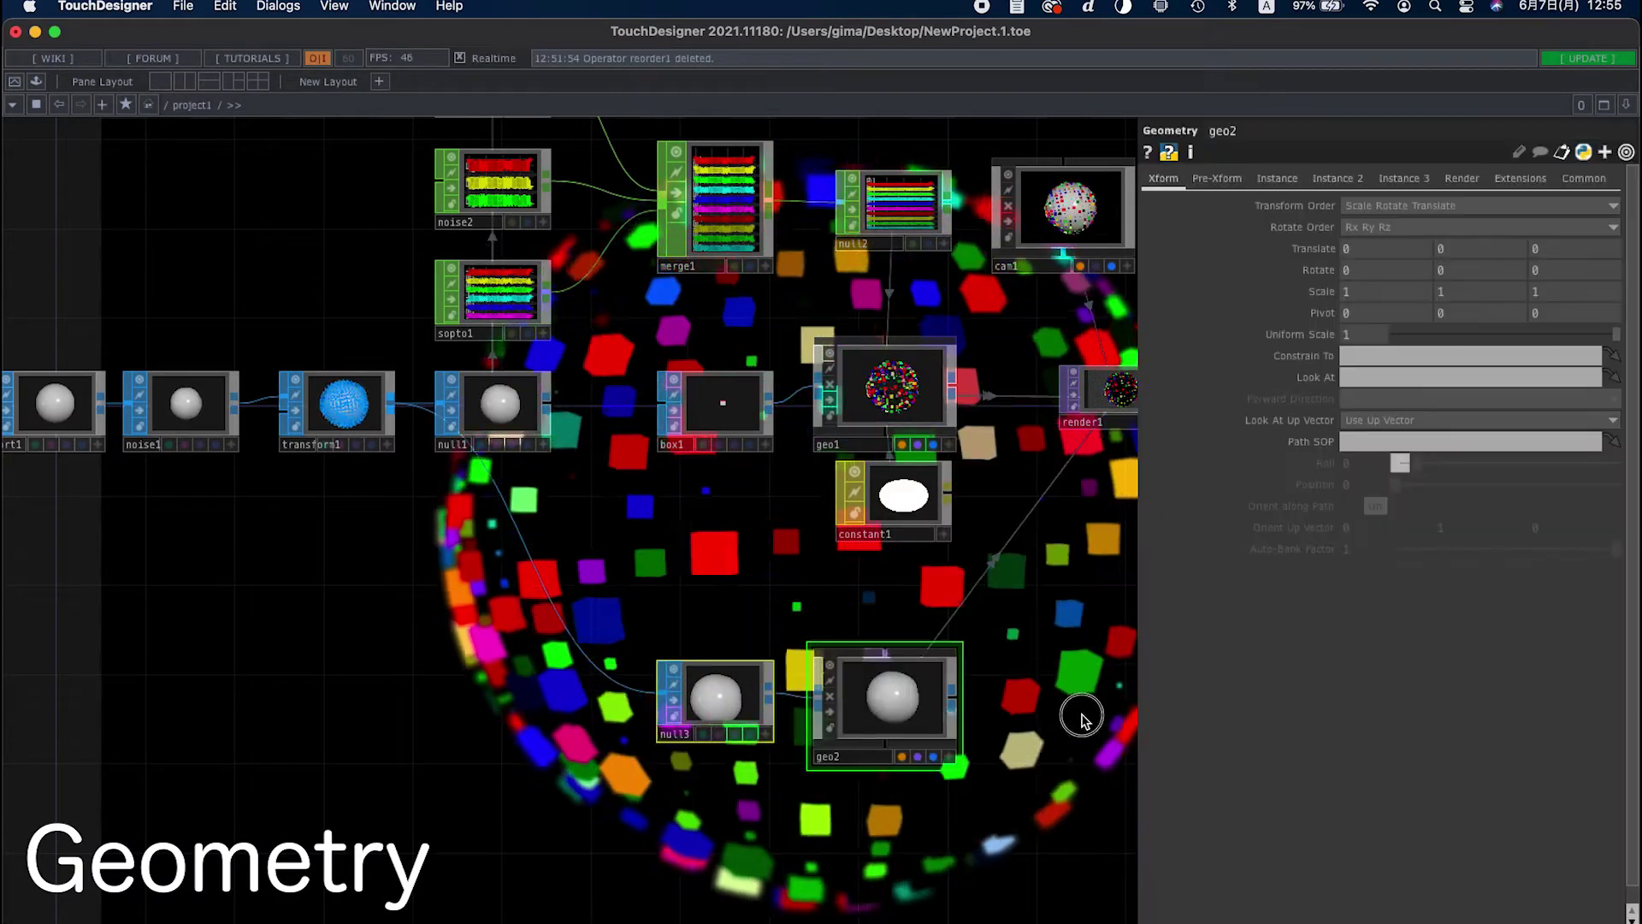
Add a Wireframe MAT below geo2 and assign it as geo2's material
{"action": "right_click", "coordinate": [613, 442]}
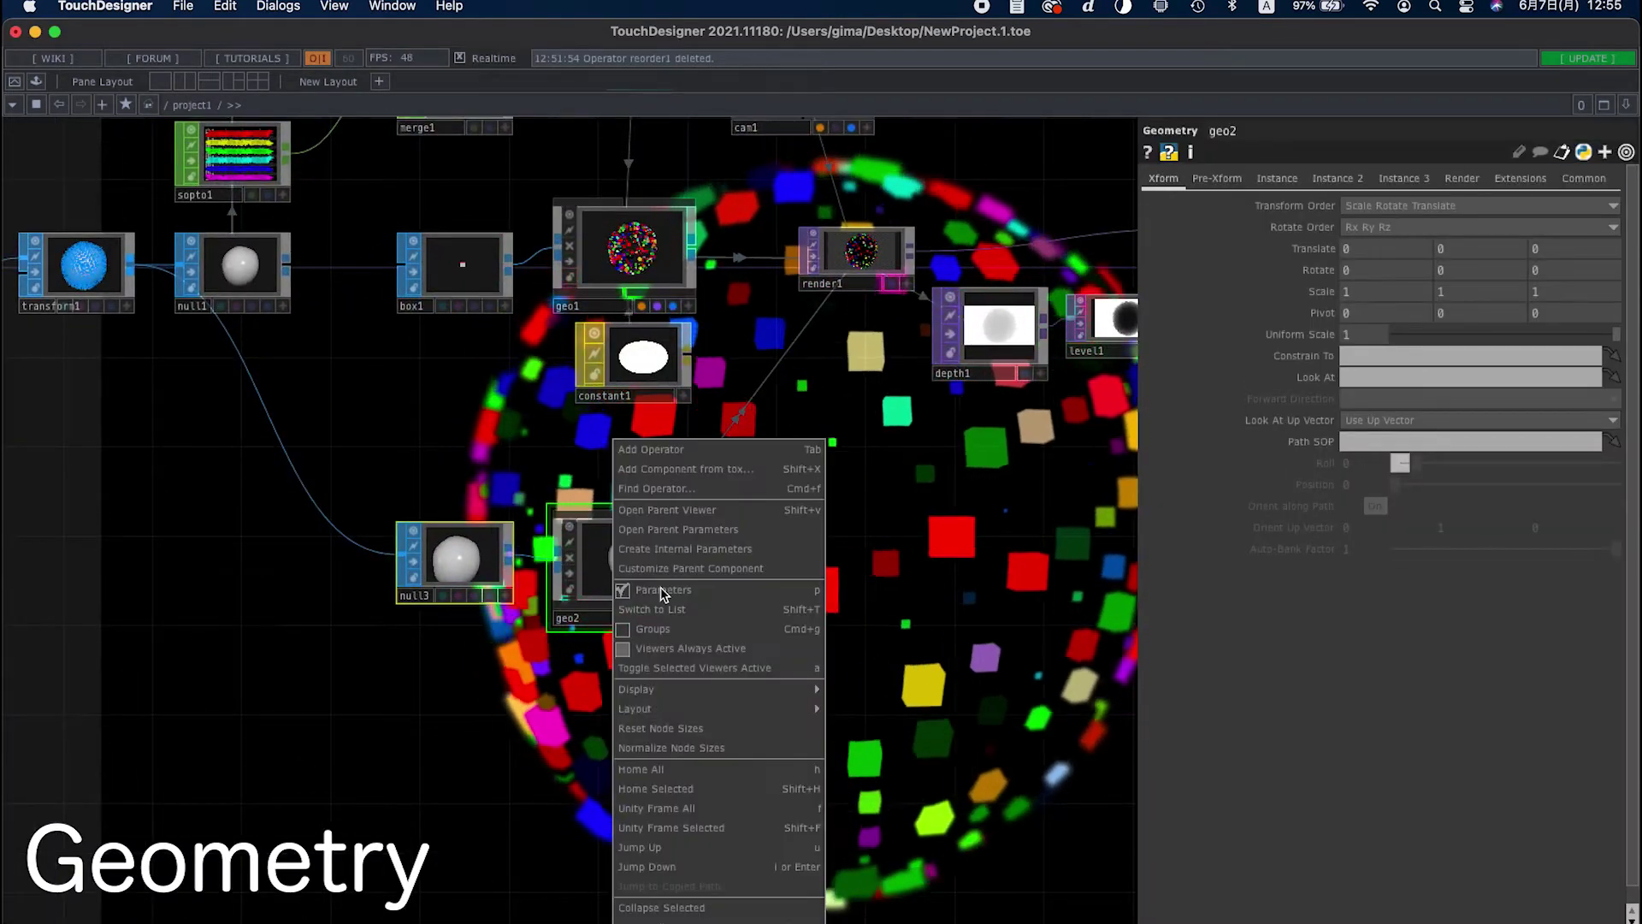
{"action": "left_click", "coordinate": [660, 451]}
{"action": "left_click", "coordinate": [524, 220]}
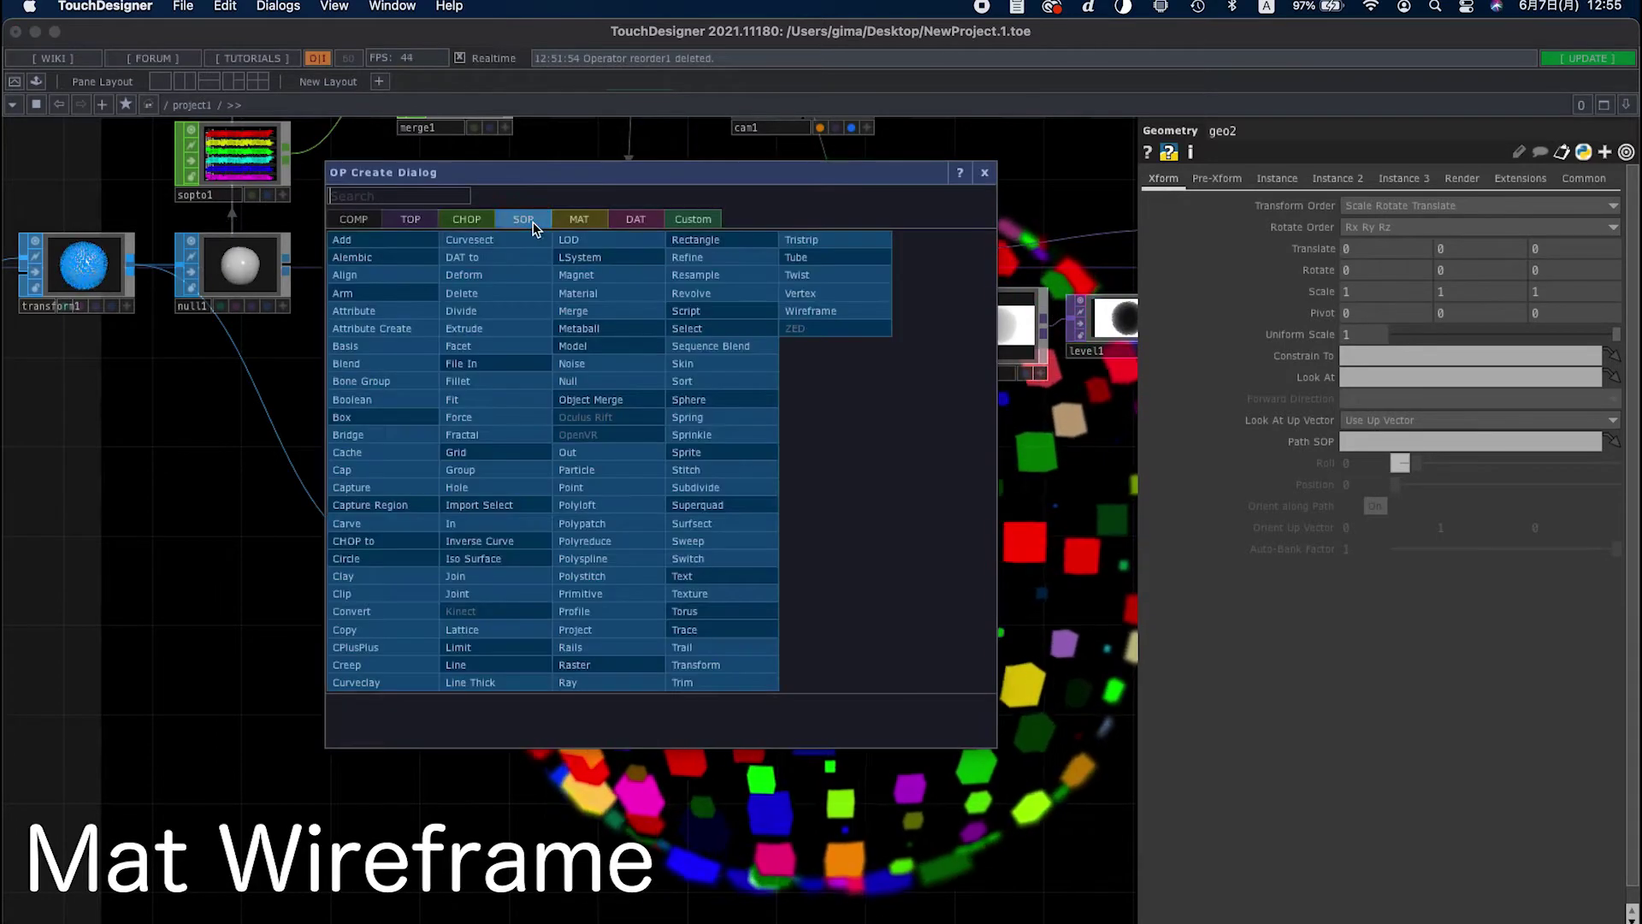
{"action": "left_click", "coordinate": [582, 220]}
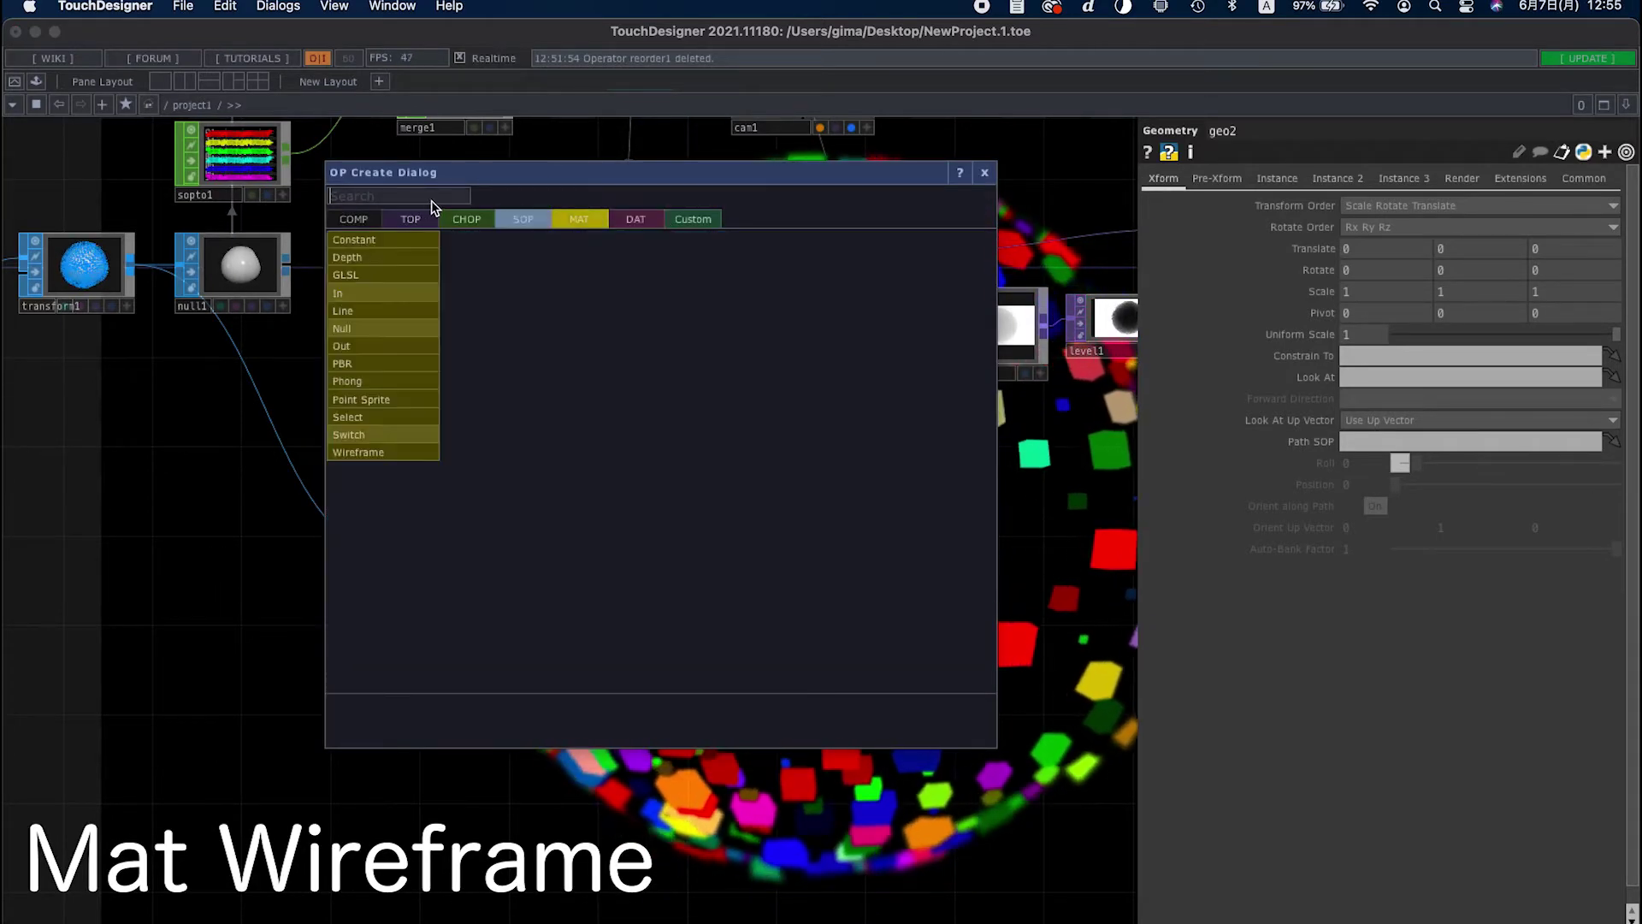
{"action": "left_click", "coordinate": [427, 451]}
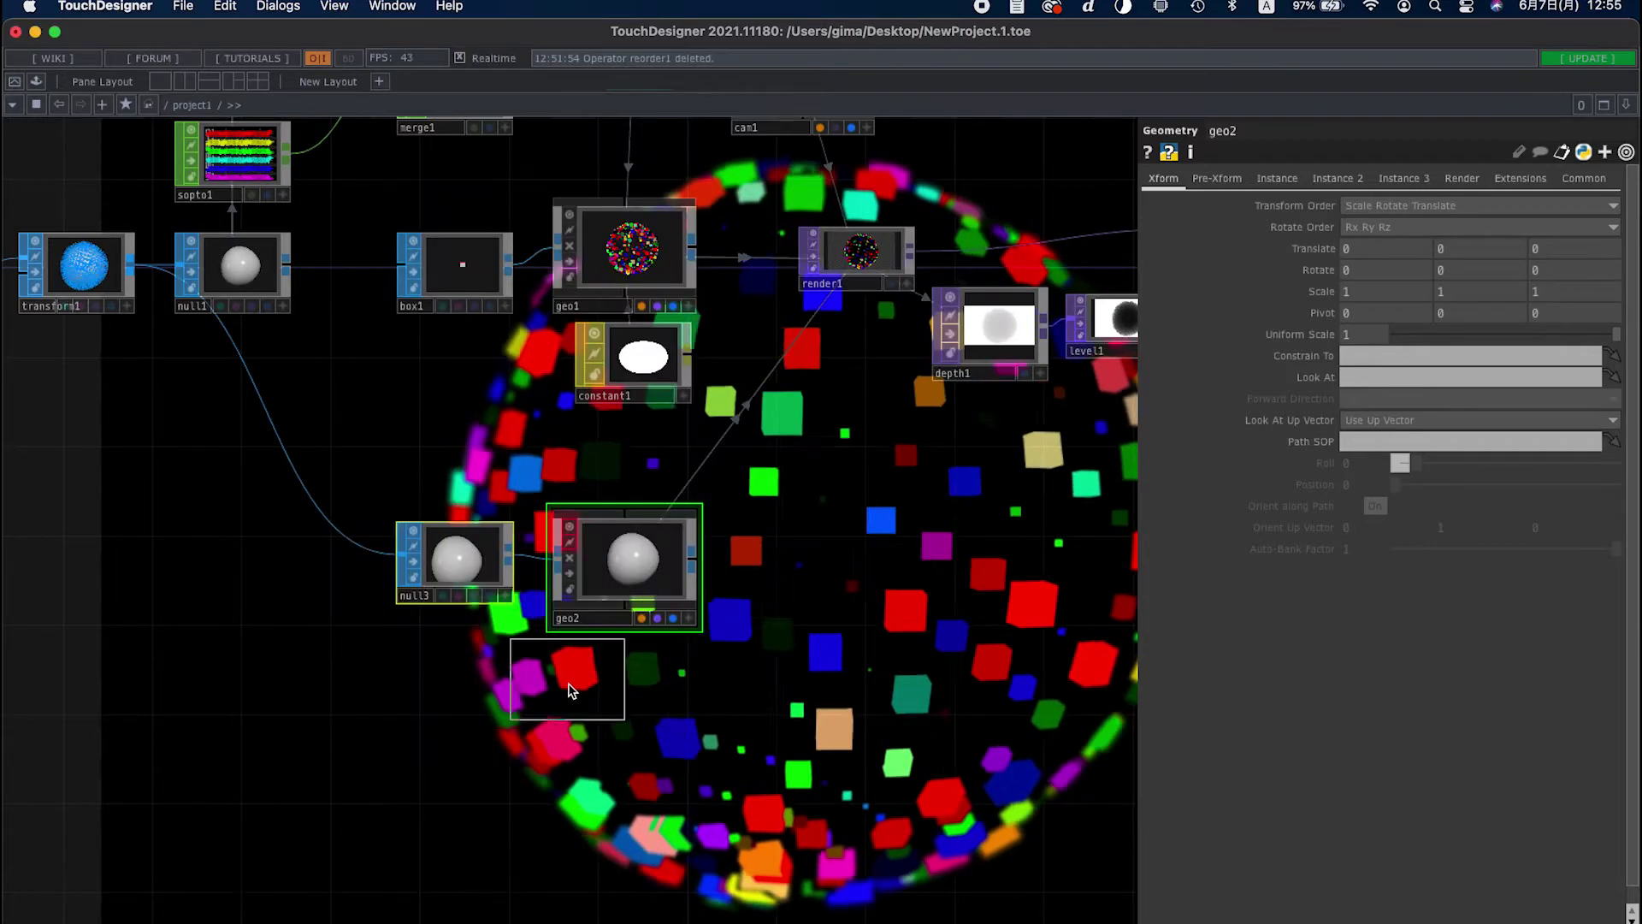
{"action": "left_click", "coordinate": [608, 744]}
{"action": "left_click_drag", "start_coordinate": [608, 739], "coordinate": [629, 582]}
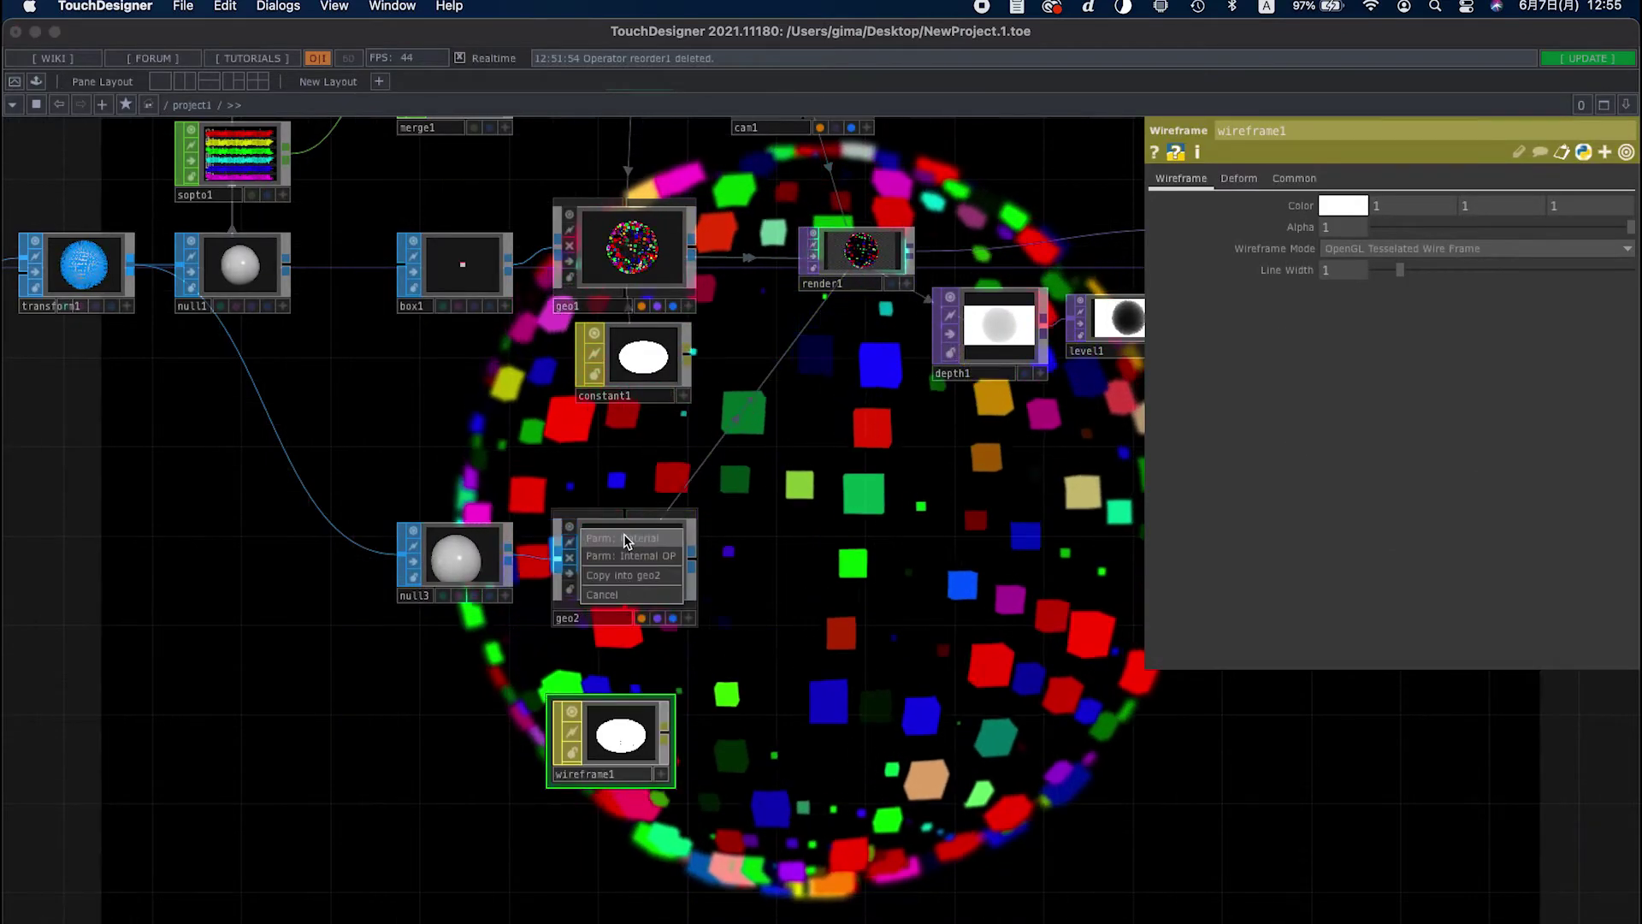
{"action": "scroll", "coordinate": [807, 521], "scroll_direction": "down", "scroll_amount": 5}
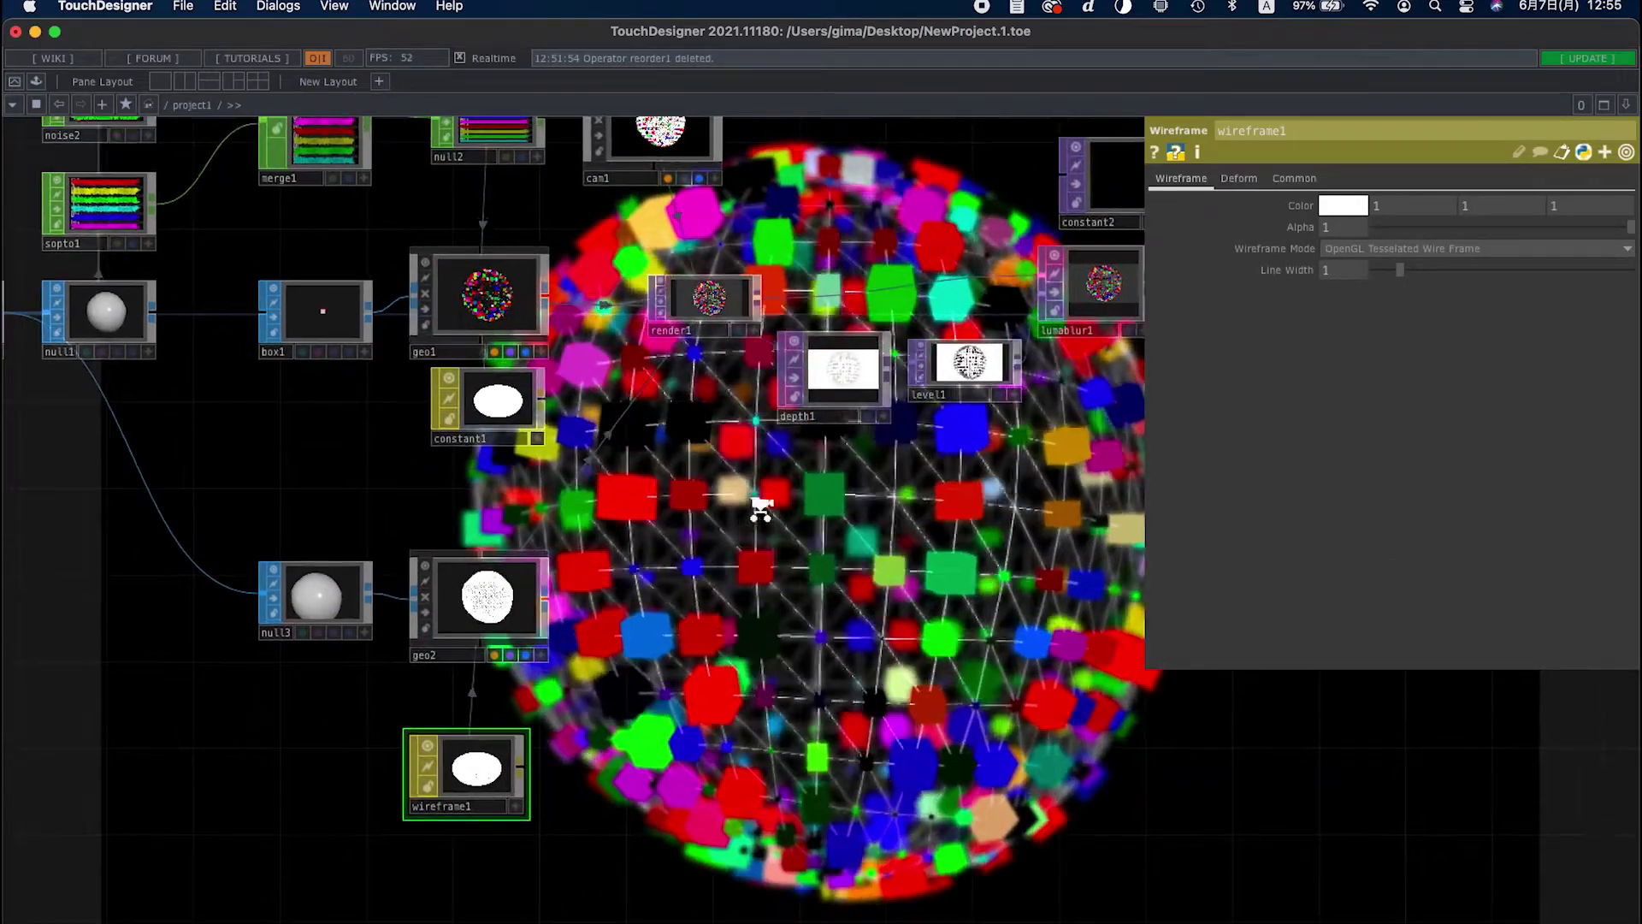
Add an Audio File In CHOP in the free space above sphere1
{"action": "left_click_drag", "start_coordinate": [626, 599], "coordinate": [490, 732]}
{"action": "scroll", "coordinate": [489, 732], "scroll_direction": "up", "scroll_amount": 3}
{"action": "left_click_drag", "start_coordinate": [596, 664], "coordinate": [1177, 660]}
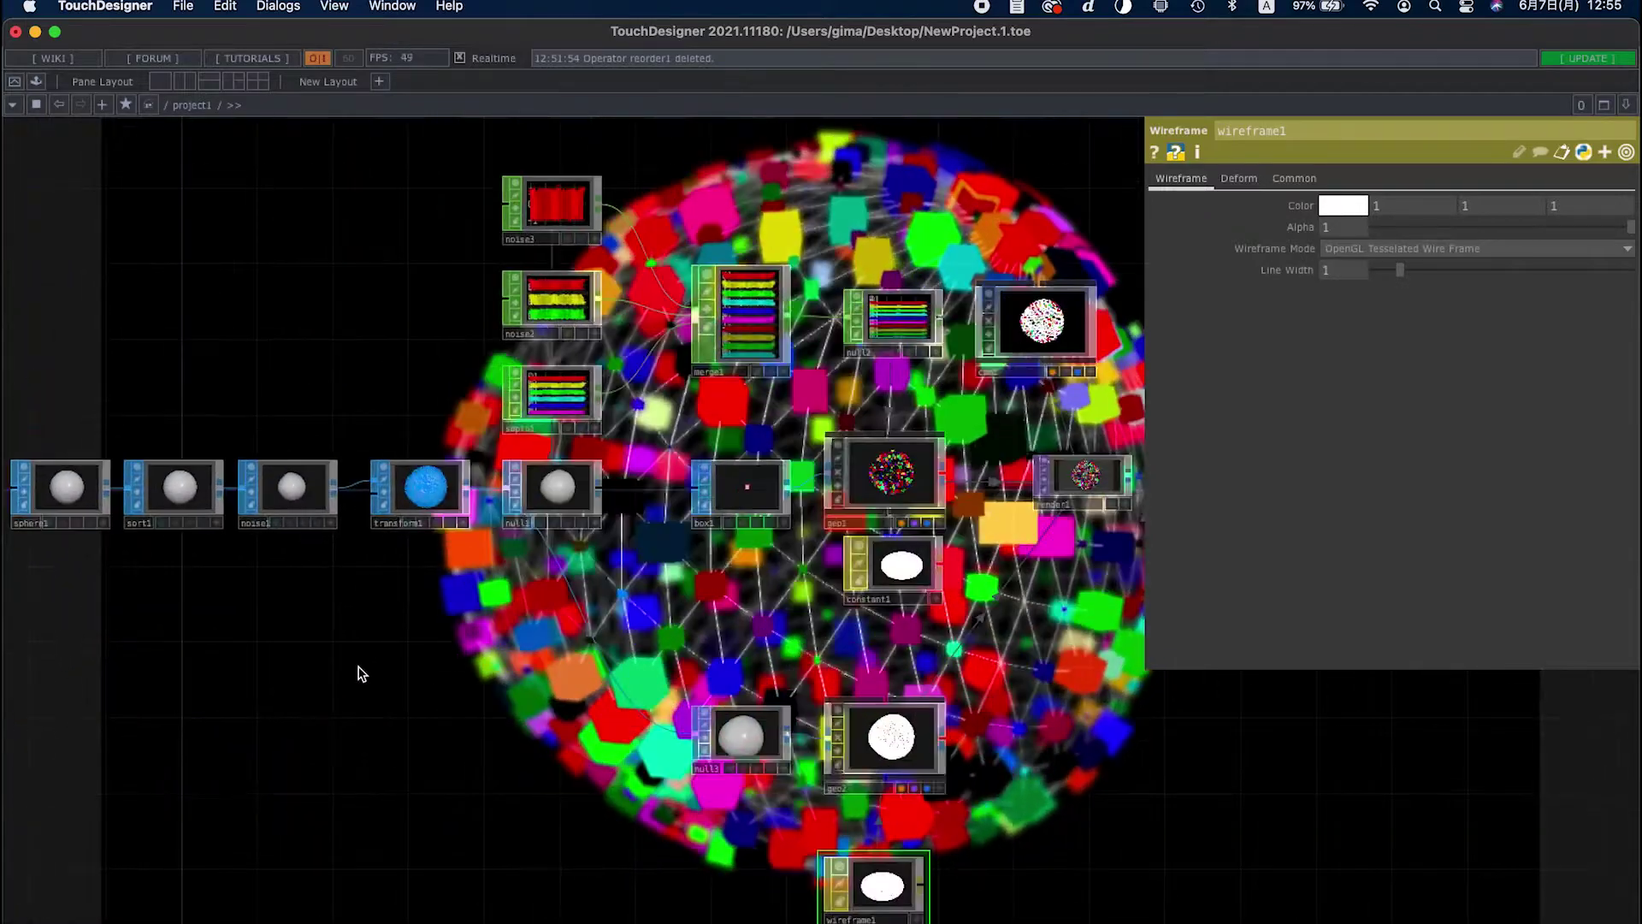
{"action": "left_click_drag", "start_coordinate": [234, 655], "coordinate": [629, 666]}
{"action": "left_click", "coordinate": [684, 496]}
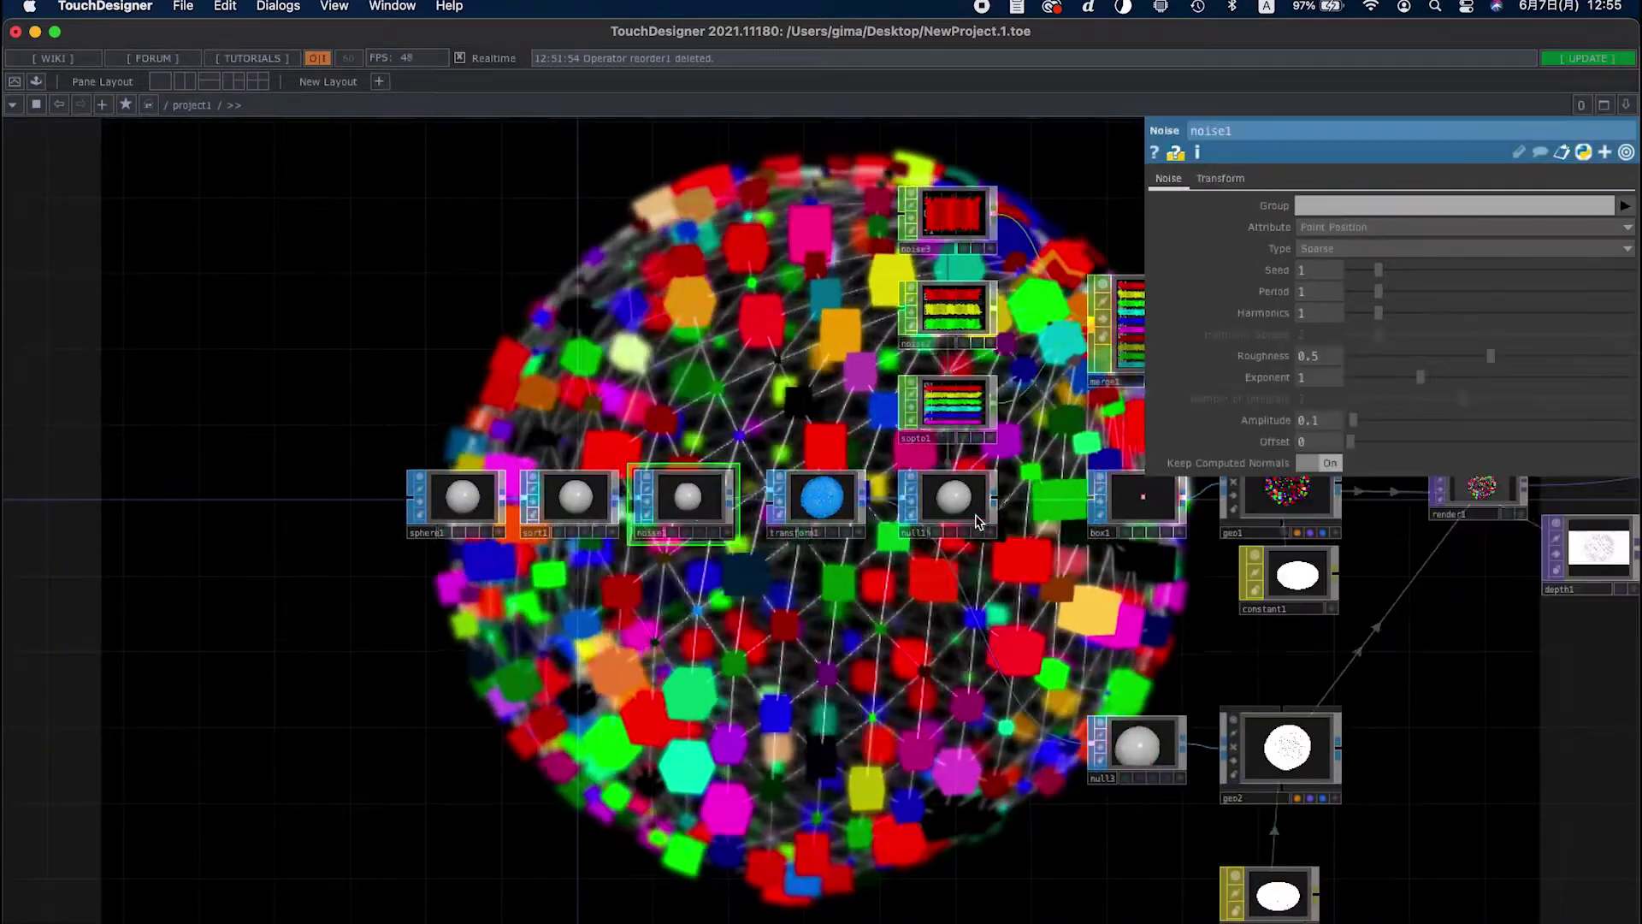
{"action": "right_click", "coordinate": [410, 170]}
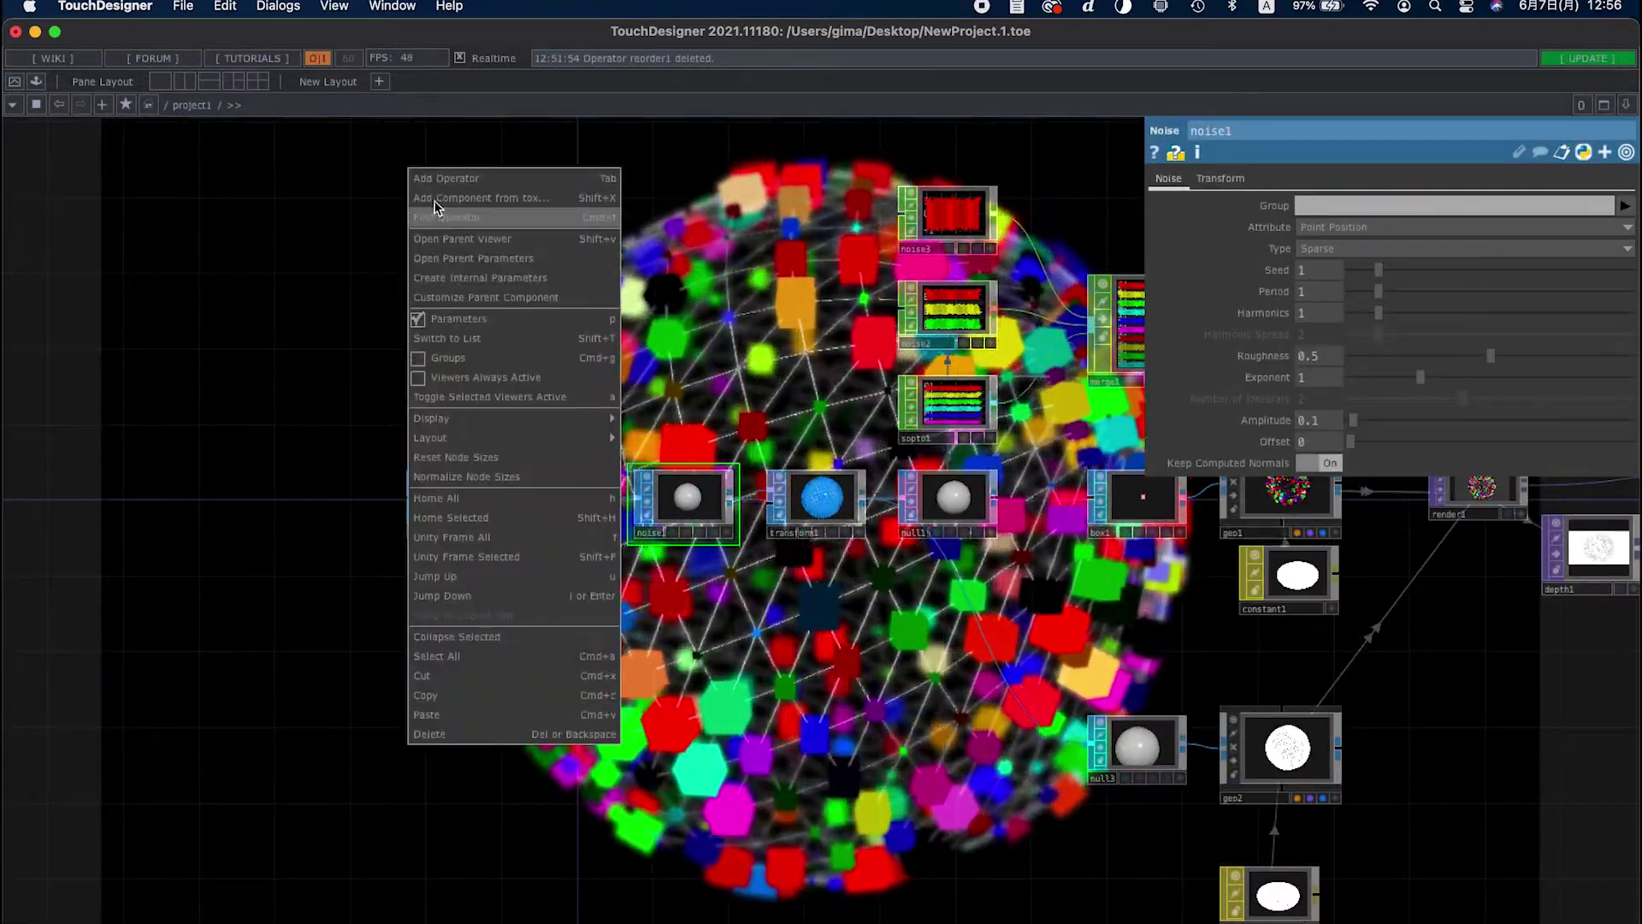
{"action": "left_click", "coordinate": [435, 181]}
{"action": "left_click", "coordinate": [248, 79]}
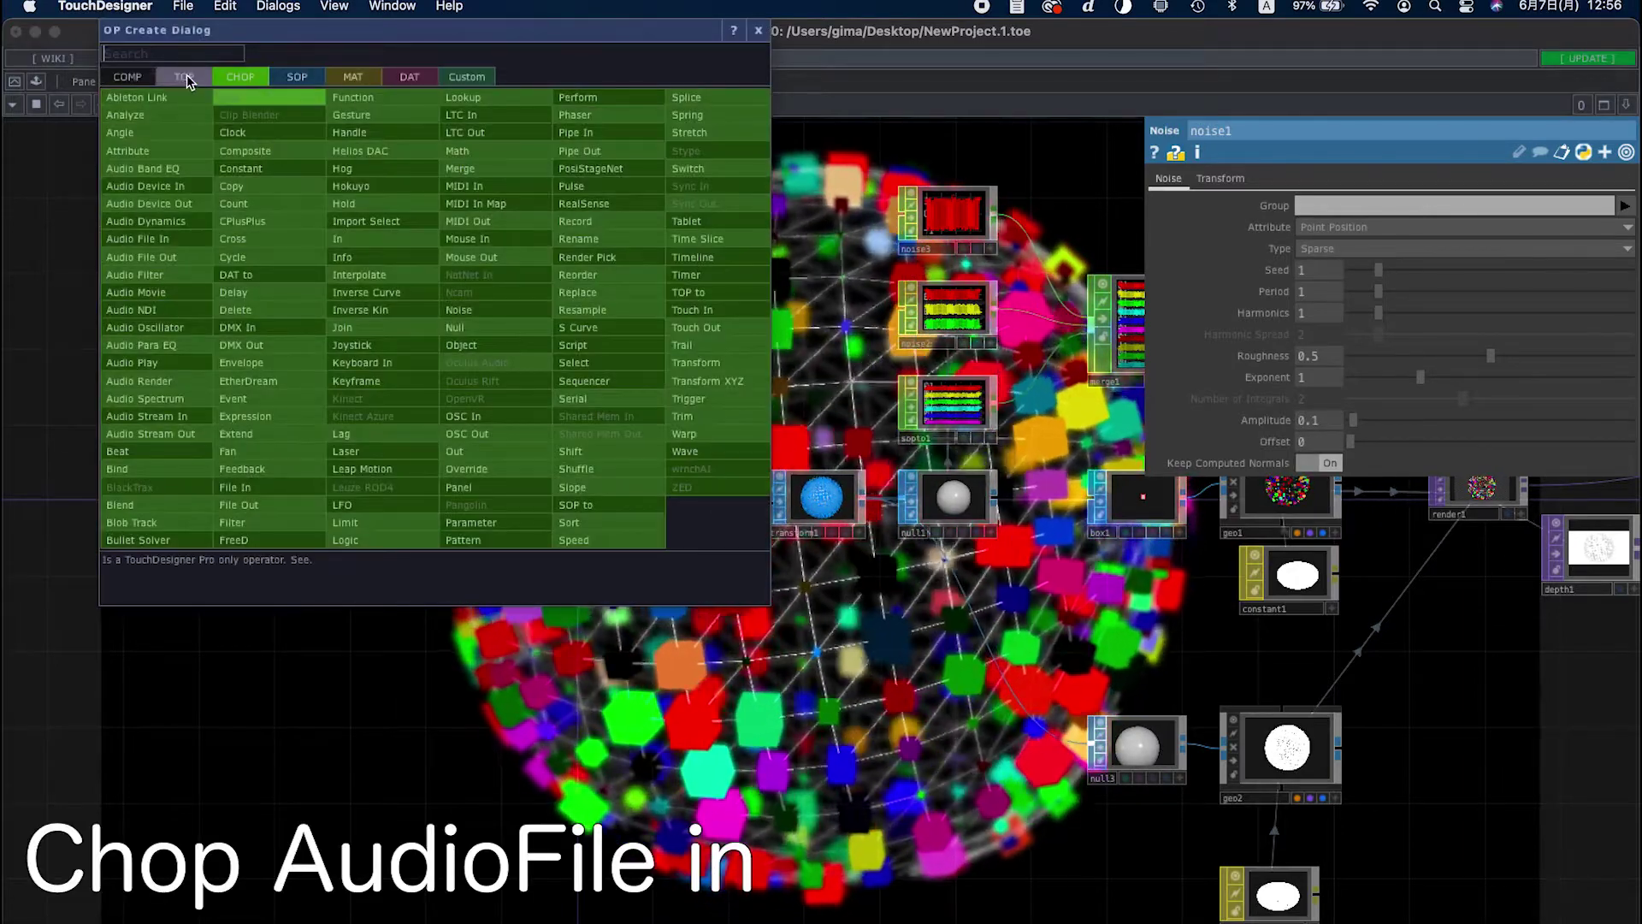
{"action": "type", "text": "s"}
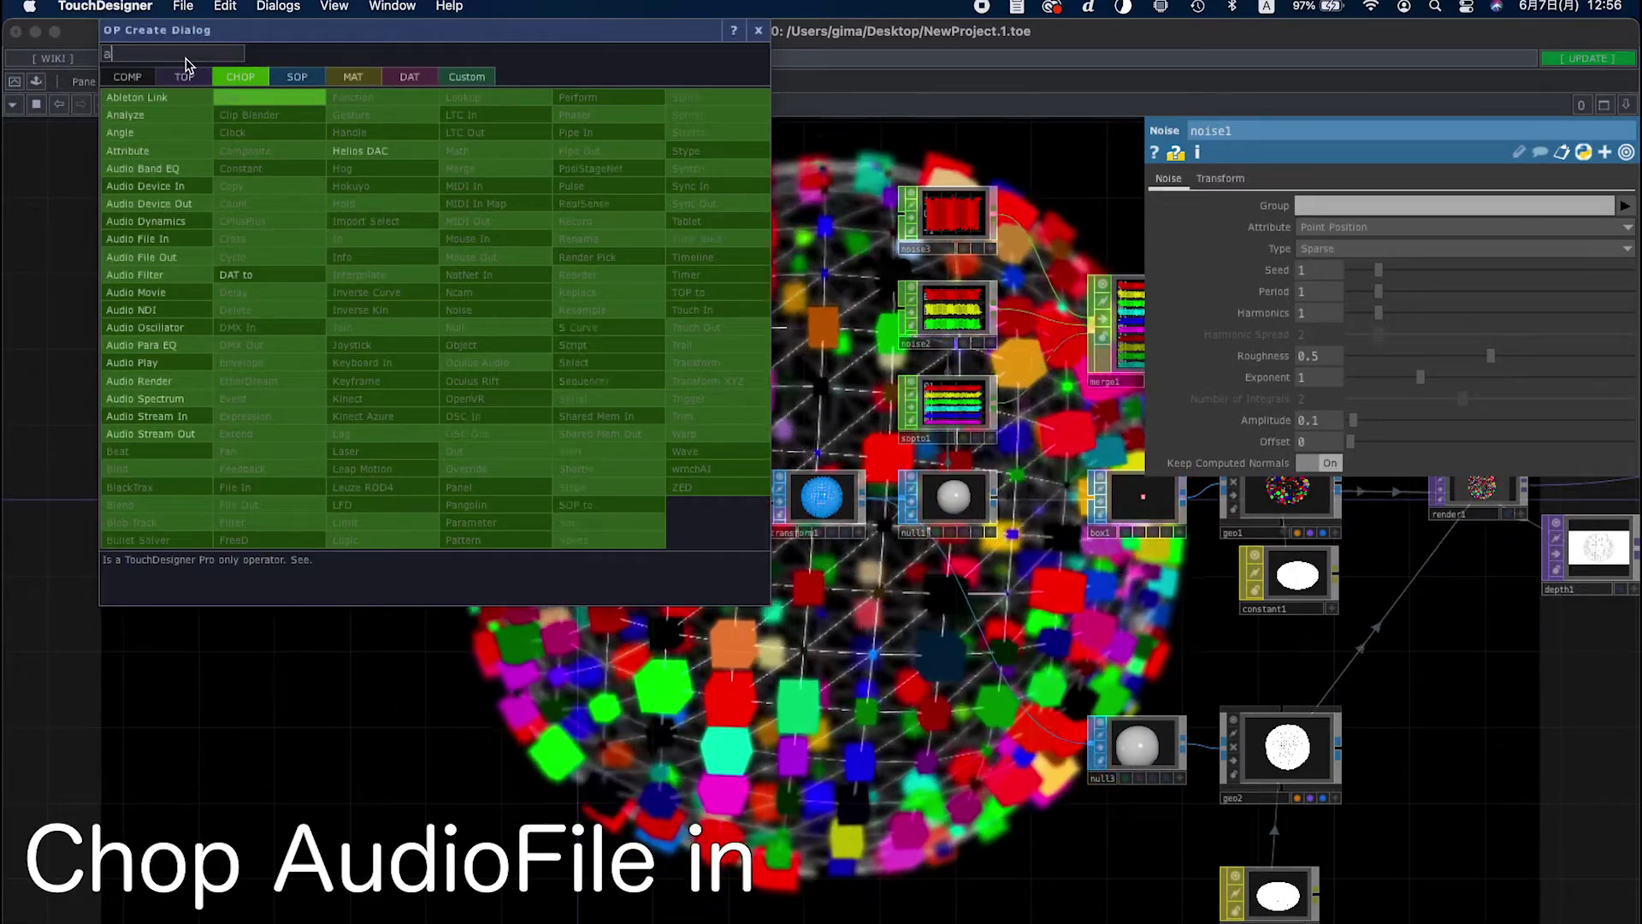
{"action": "key", "text": "BackSpace"}
{"action": "type", "text": "a"}
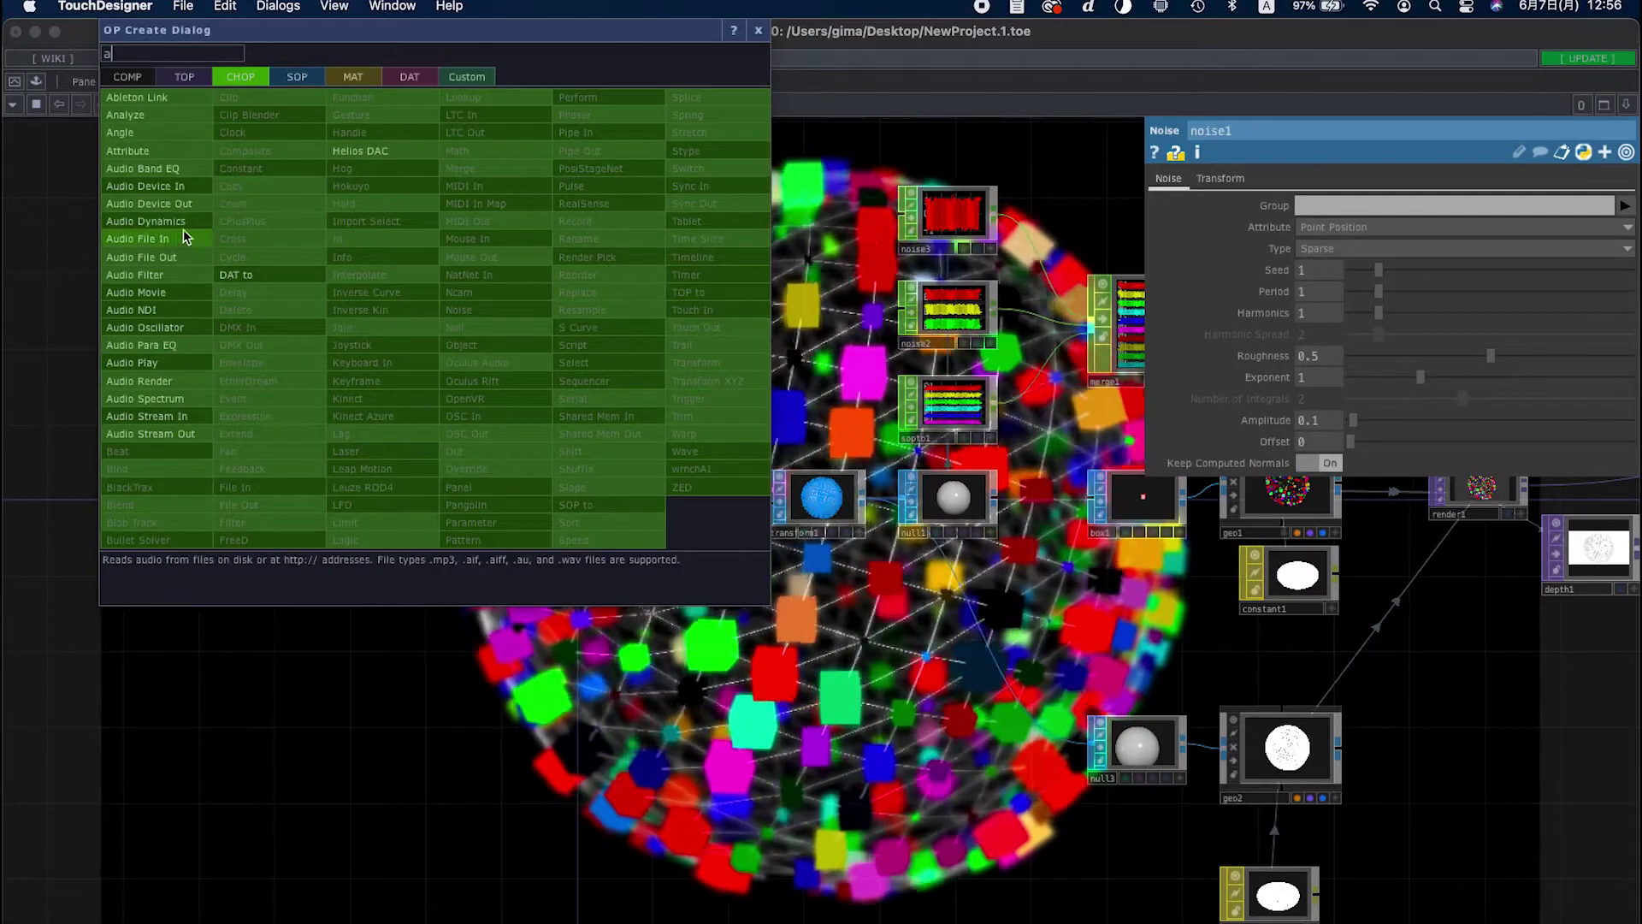
{"action": "left_click", "coordinate": [183, 229]}
{"action": "left_click", "coordinate": [439, 388]}
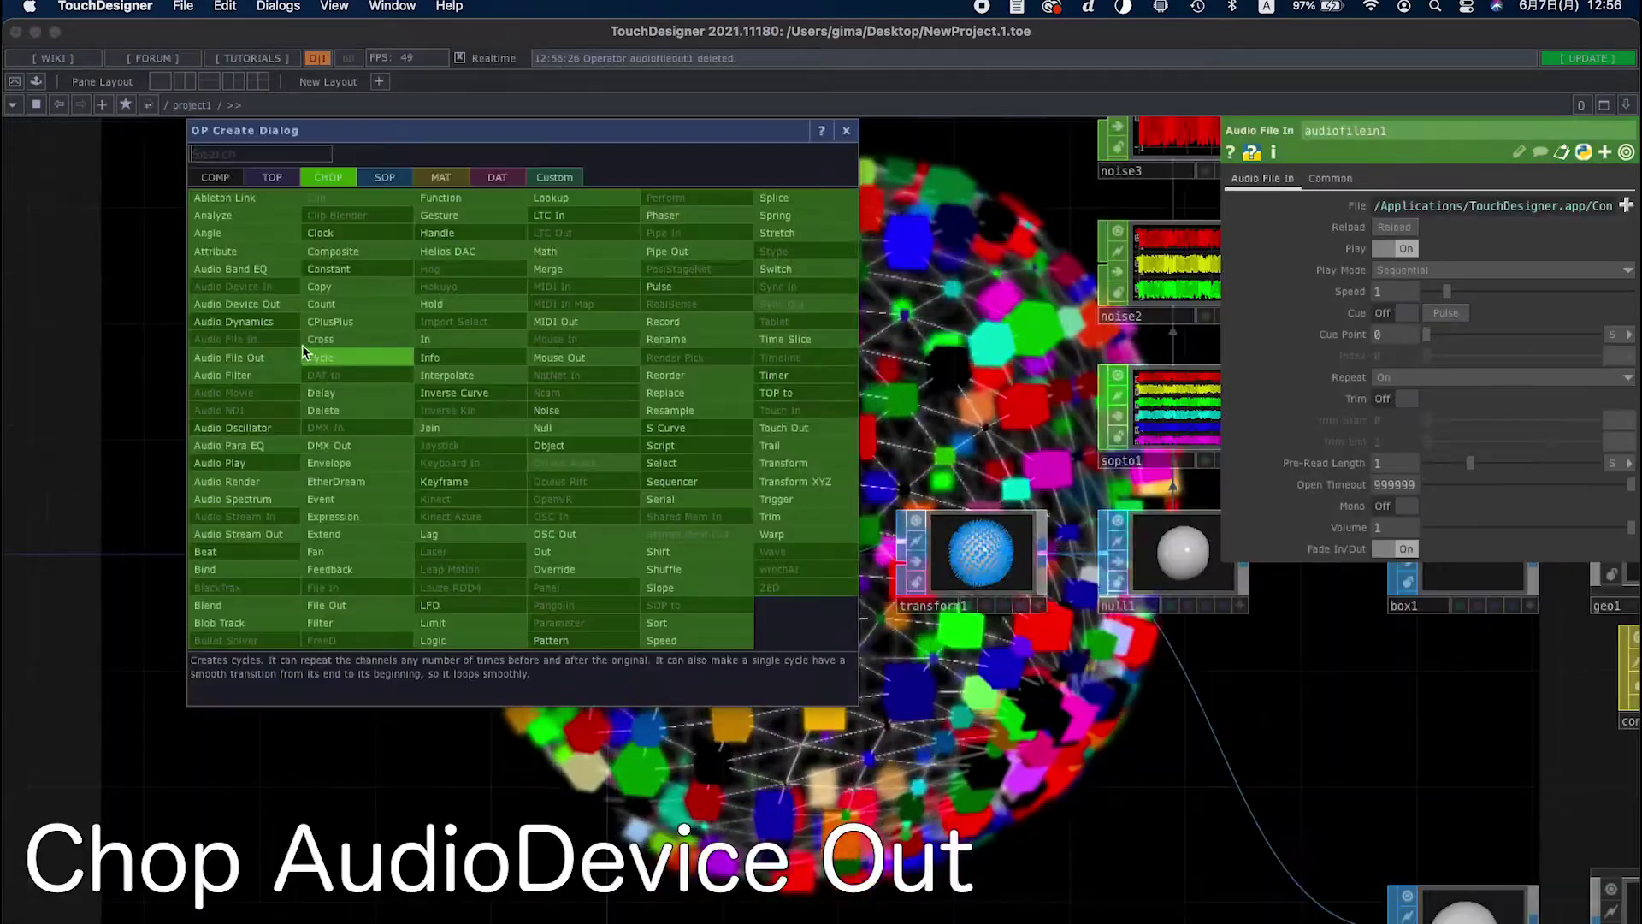
Add an Audio Device Out CHOP fed by audiofilein1, placed above it, and switch its Active parameter off
{"action": "left_click", "coordinate": [237, 303]}
{"action": "left_click", "coordinate": [698, 263]}
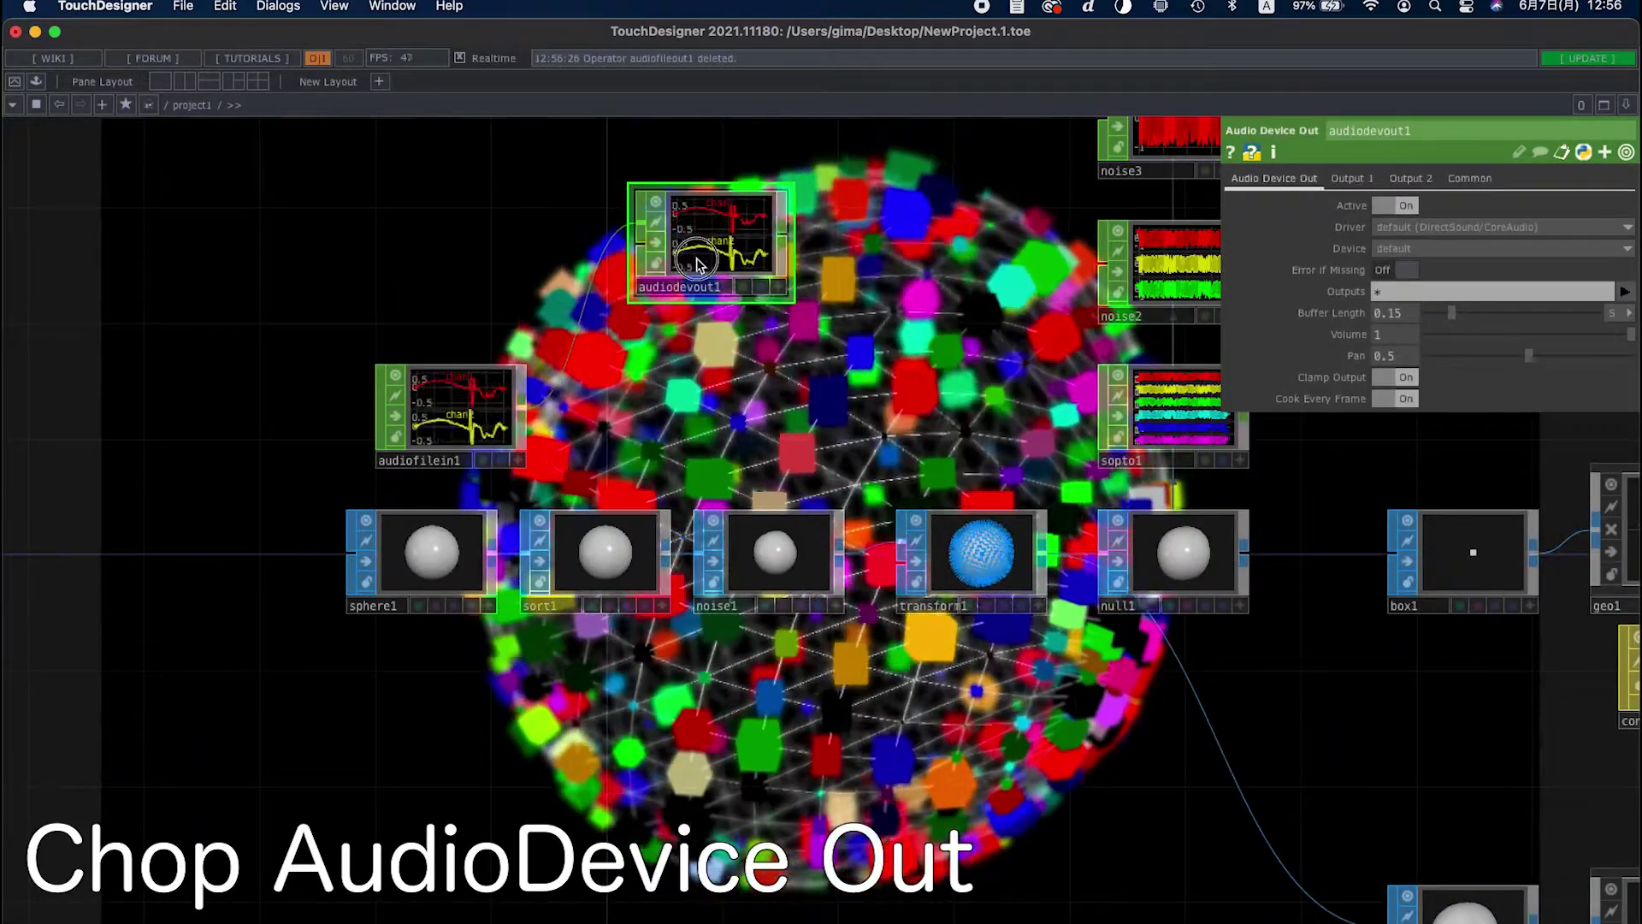
{"action": "left_click_drag", "start_coordinate": [698, 263], "coordinate": [611, 263]}
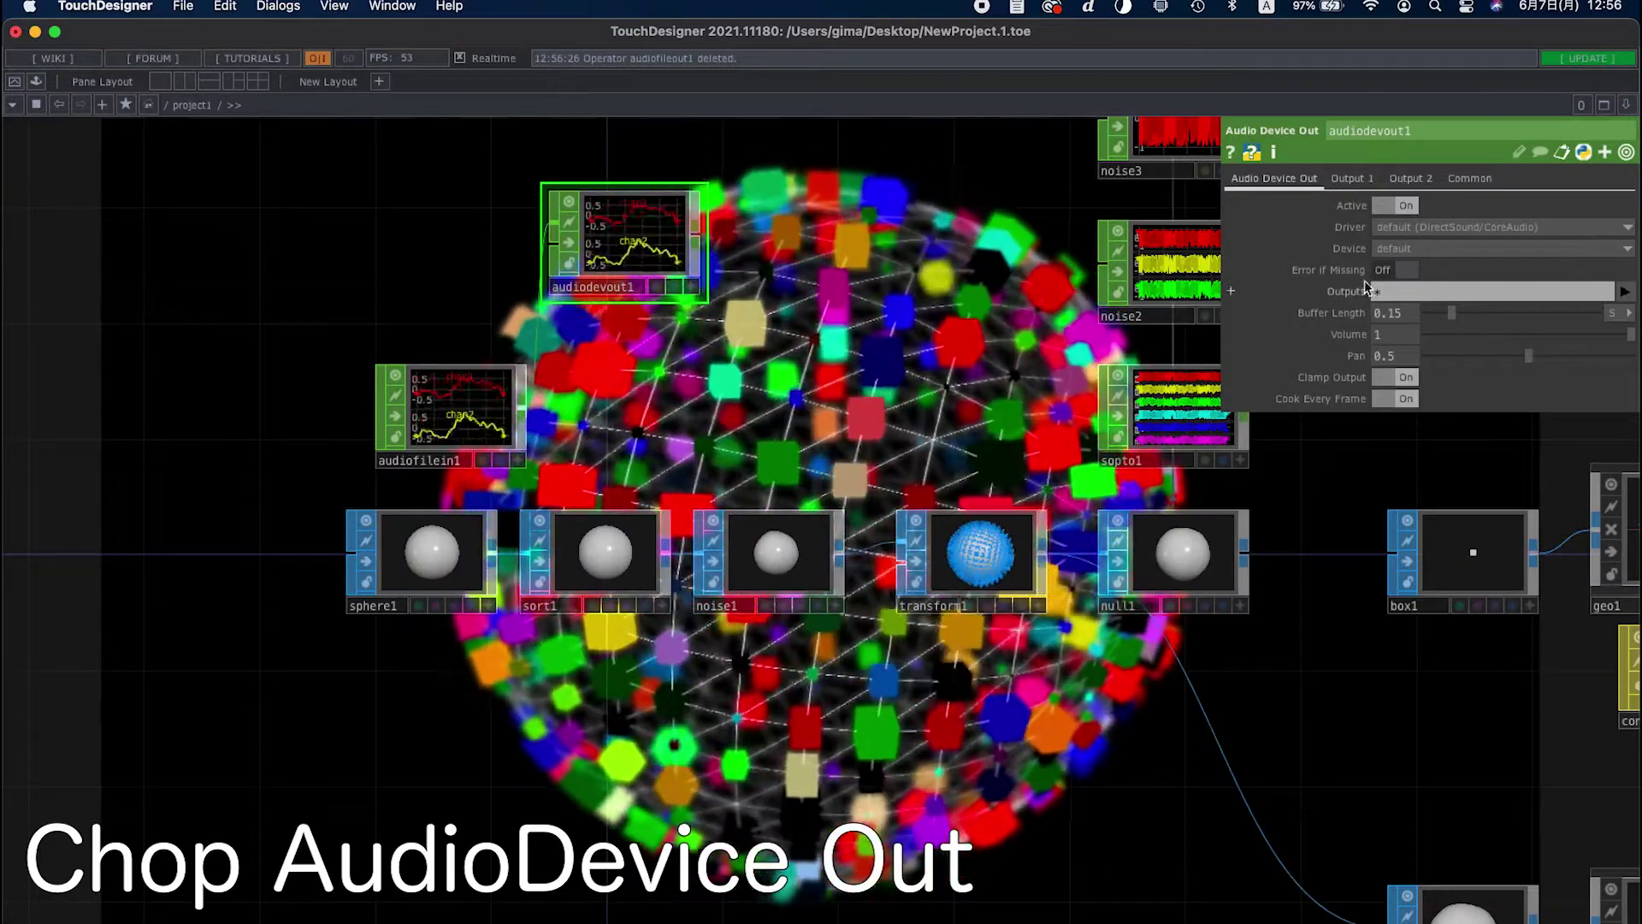
{"action": "left_click", "coordinate": [1398, 206]}
{"action": "scroll", "coordinate": [543, 445], "scroll_direction": "right", "scroll_amount": 1}
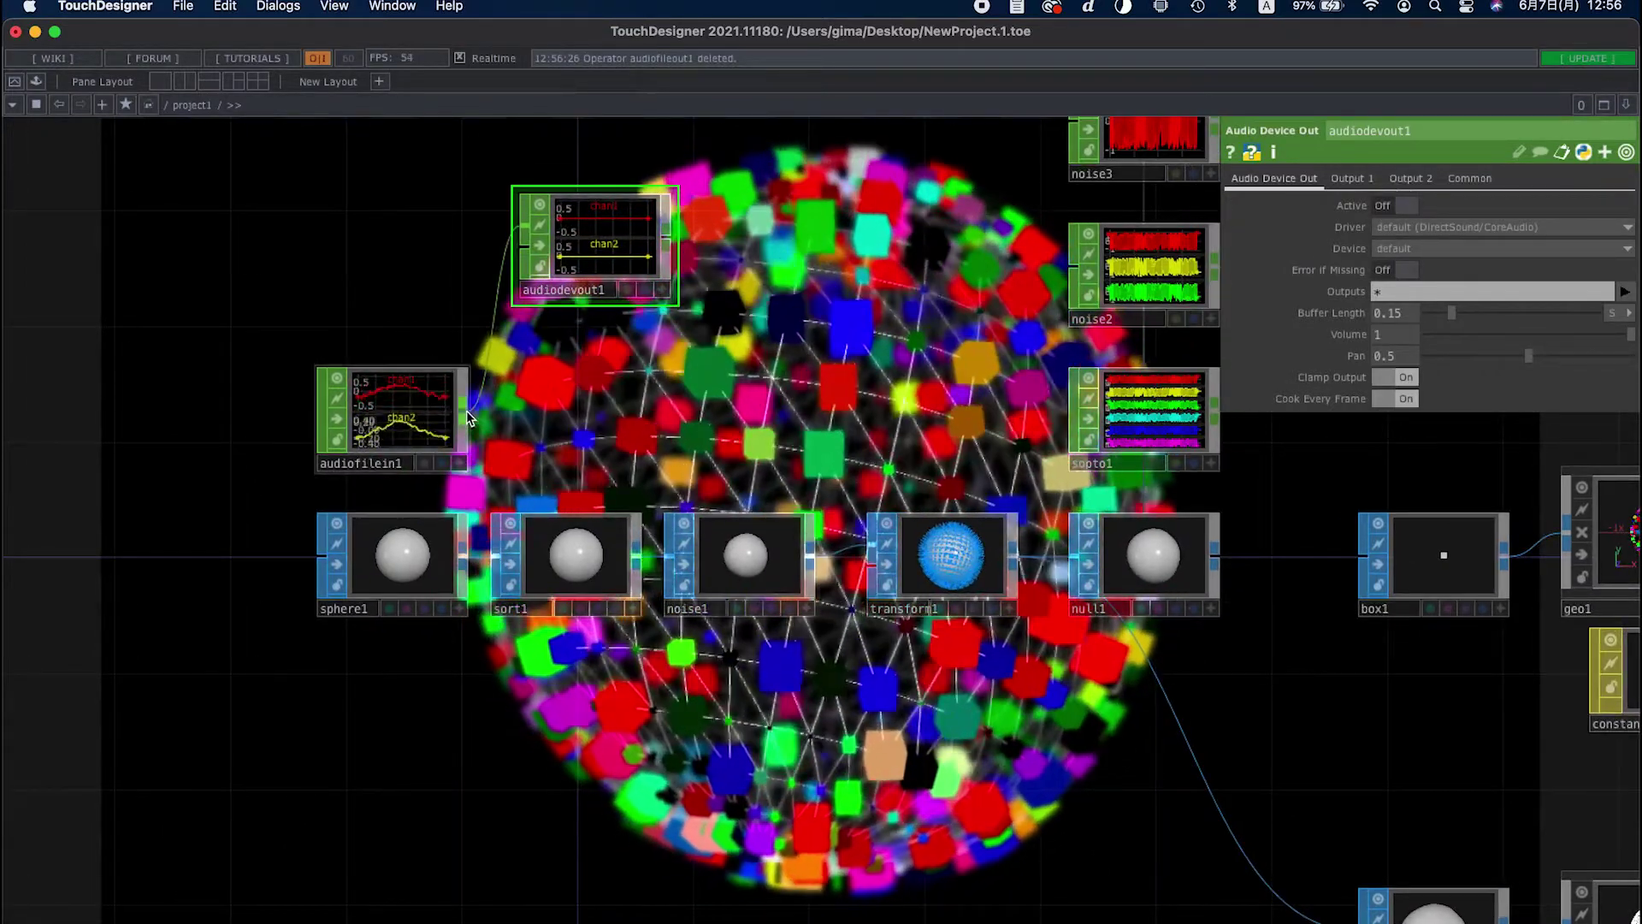
Add a Select CHOP after audiofilein1, with audiodevout1 disconnected from it and moved above audiofilein1
{"action": "right_click", "coordinate": [467, 417]}
{"action": "key", "text": "Escape"}
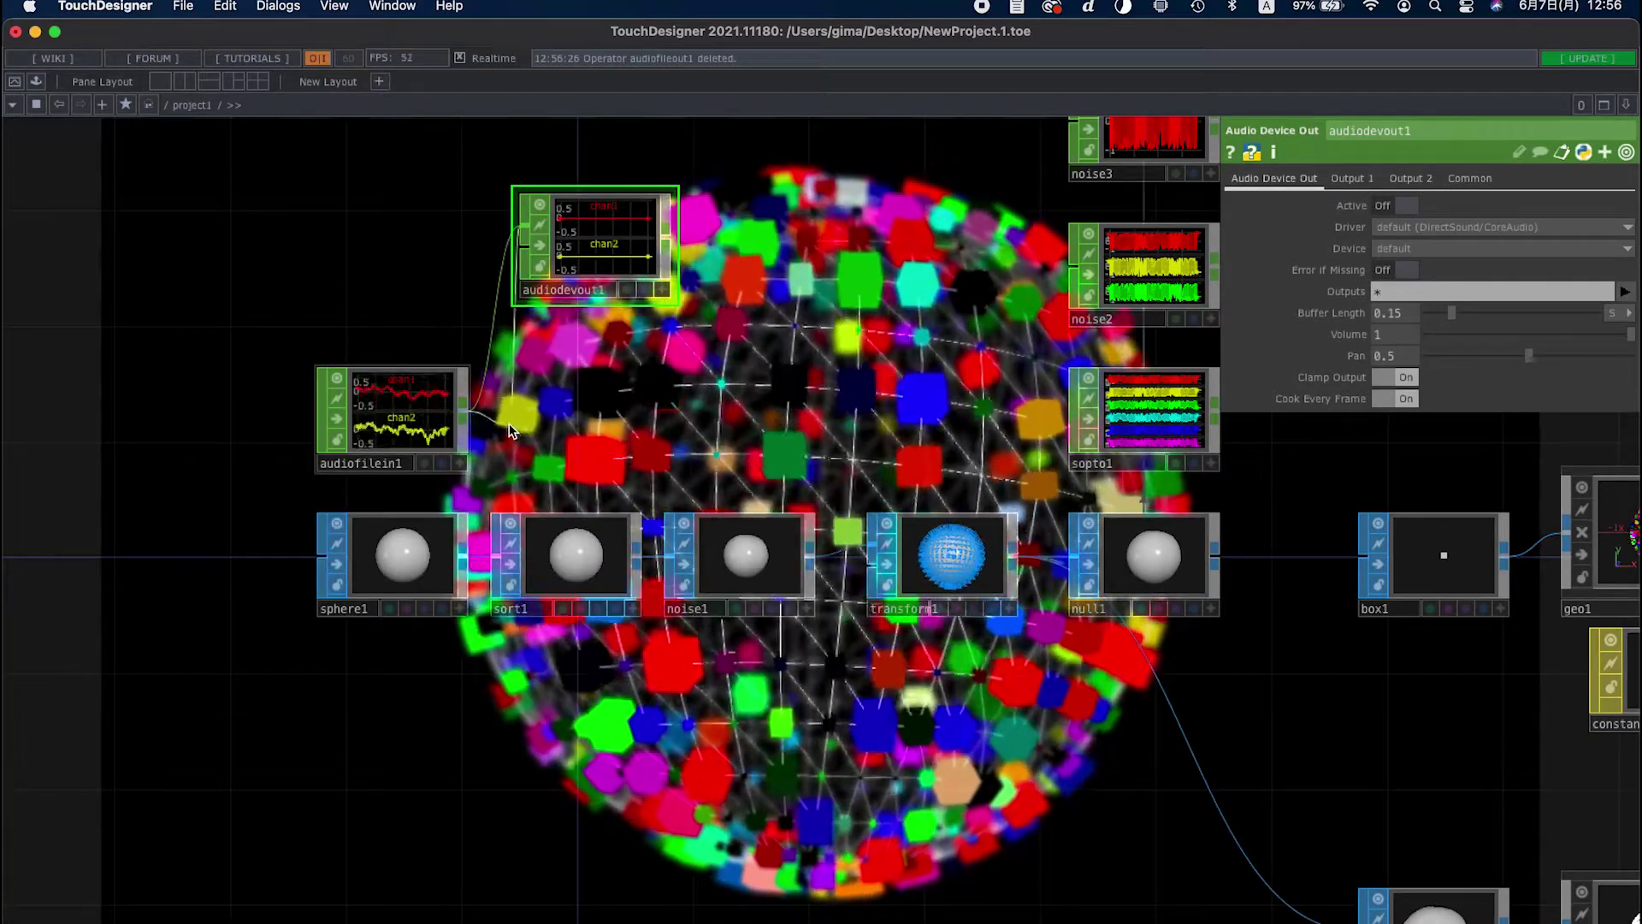
{"action": "left_click", "coordinate": [466, 419]}
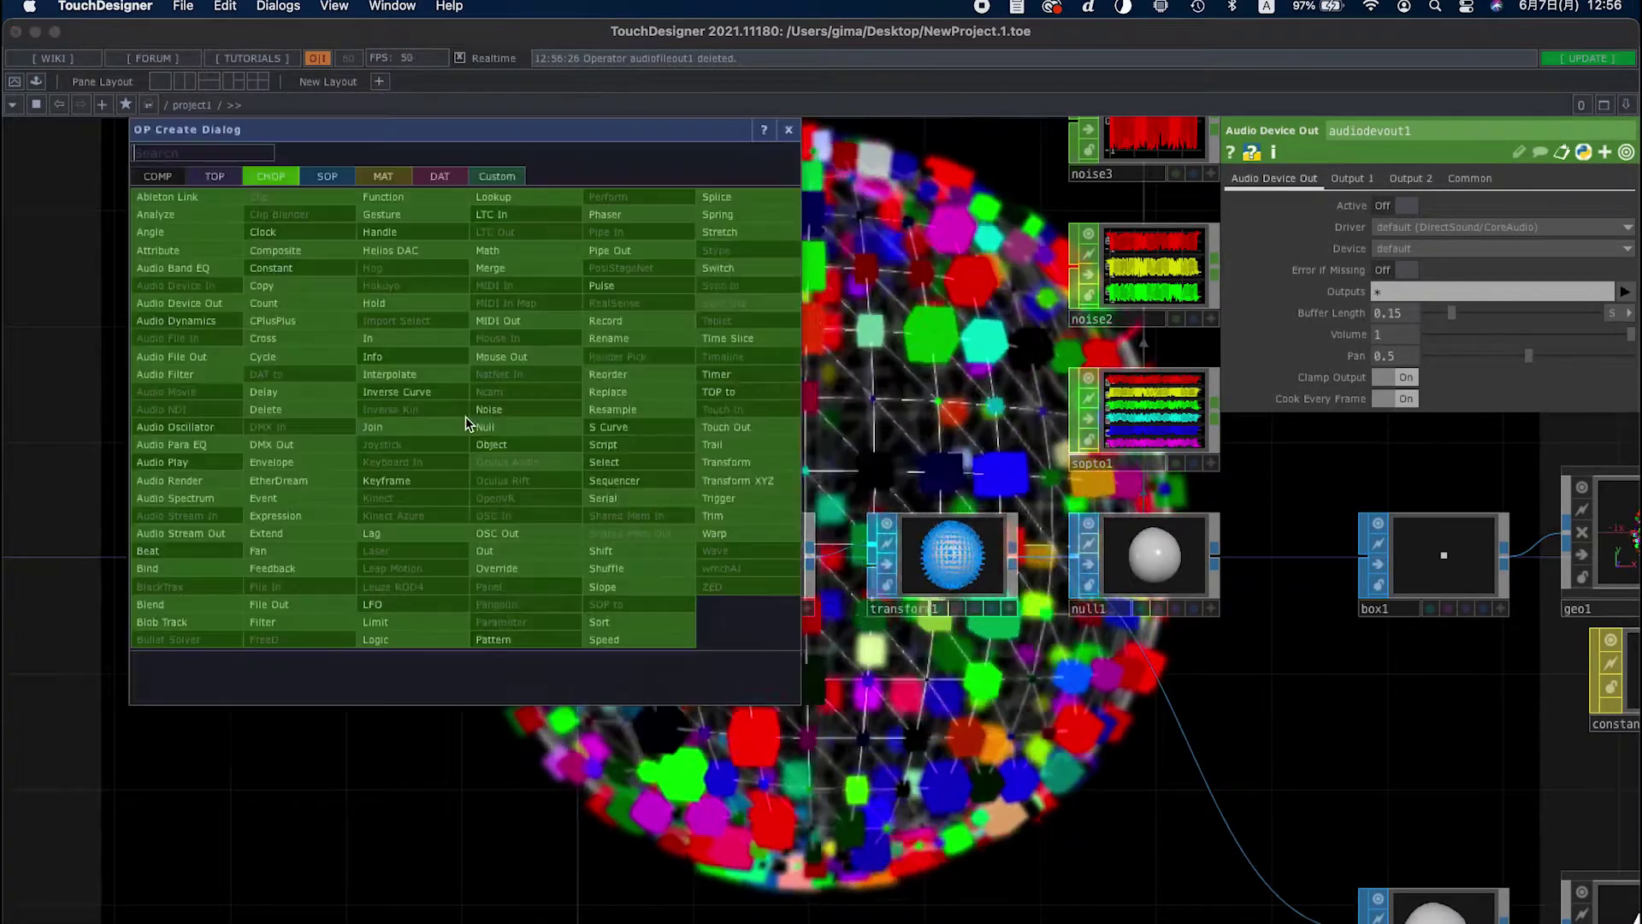
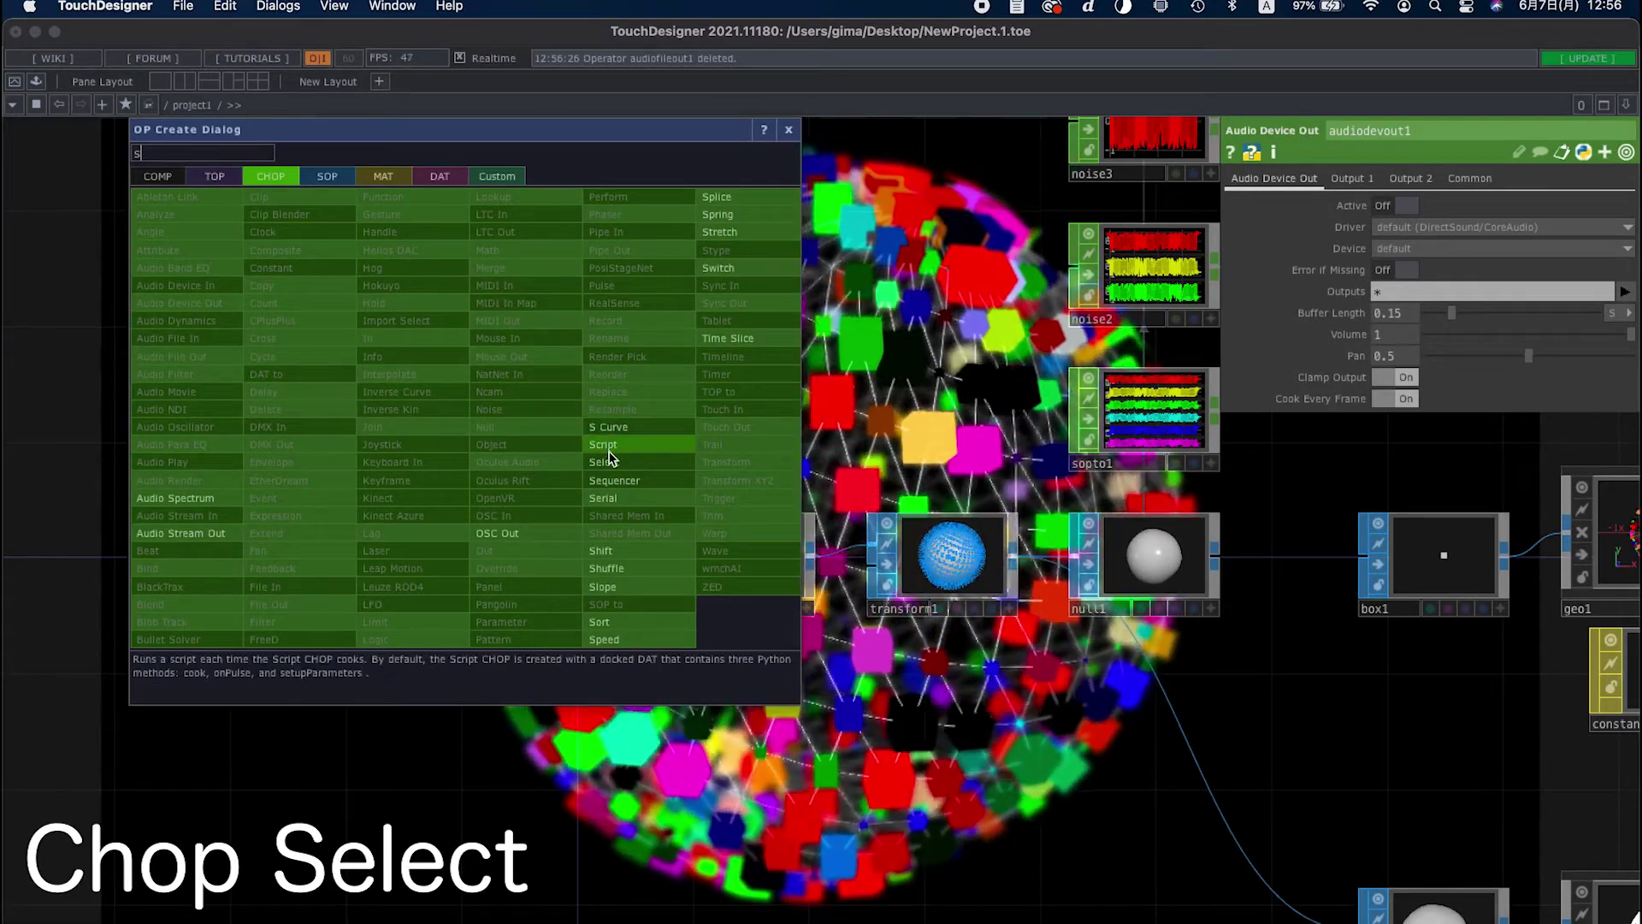
{"action": "left_click", "coordinate": [604, 462]}
{"action": "left_click", "coordinate": [641, 408]}
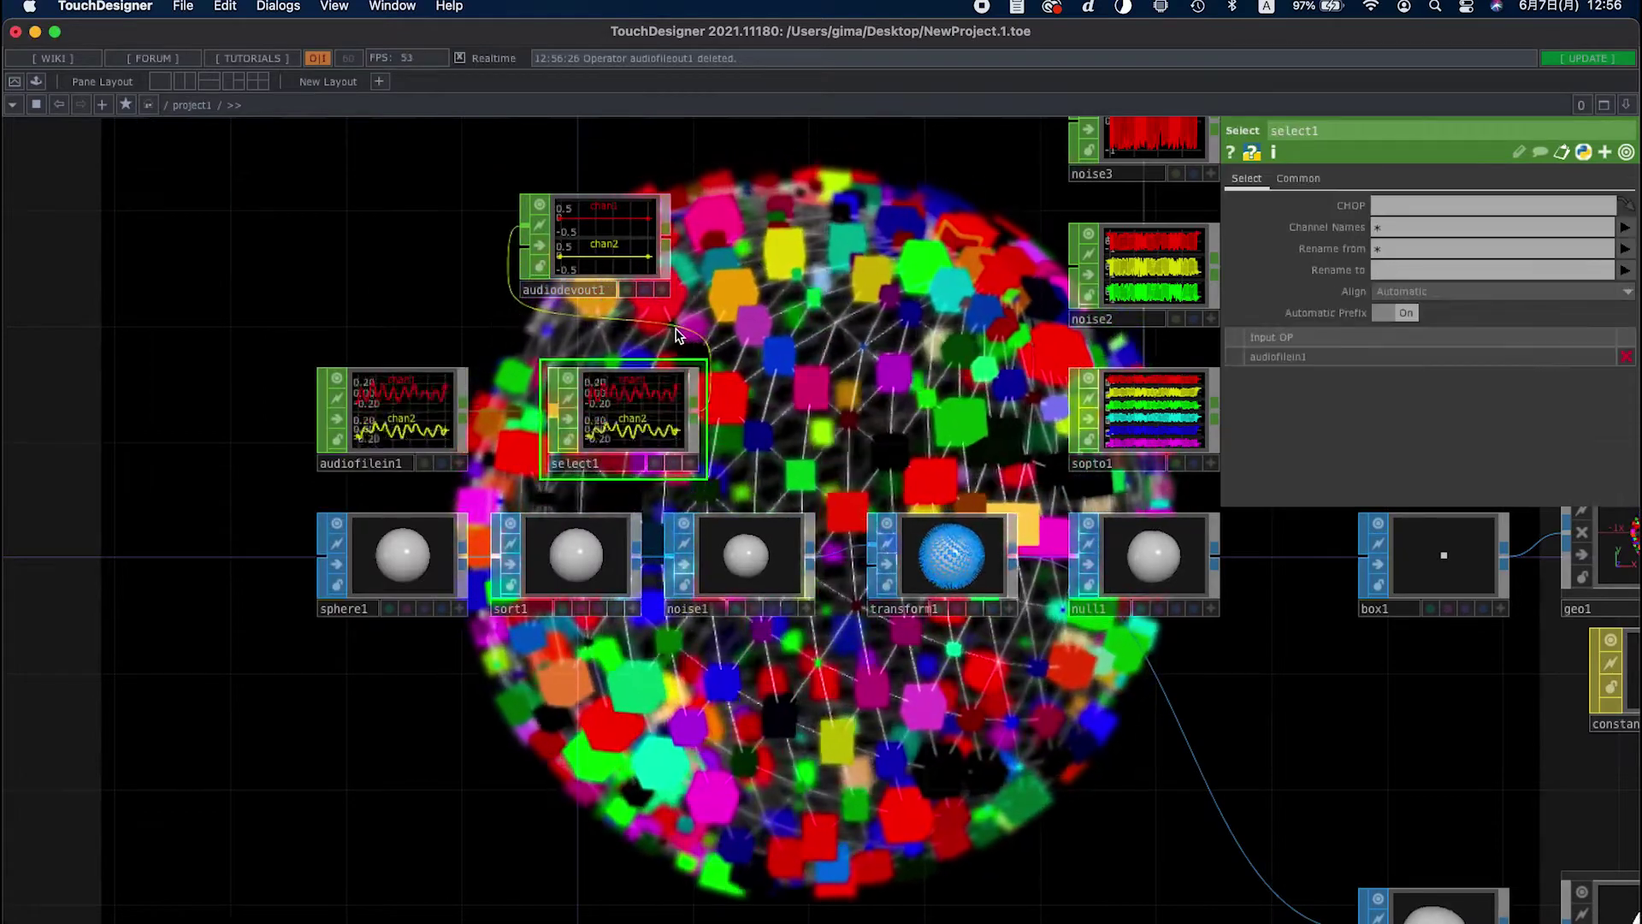
{"action": "right_click", "coordinate": [677, 341]}
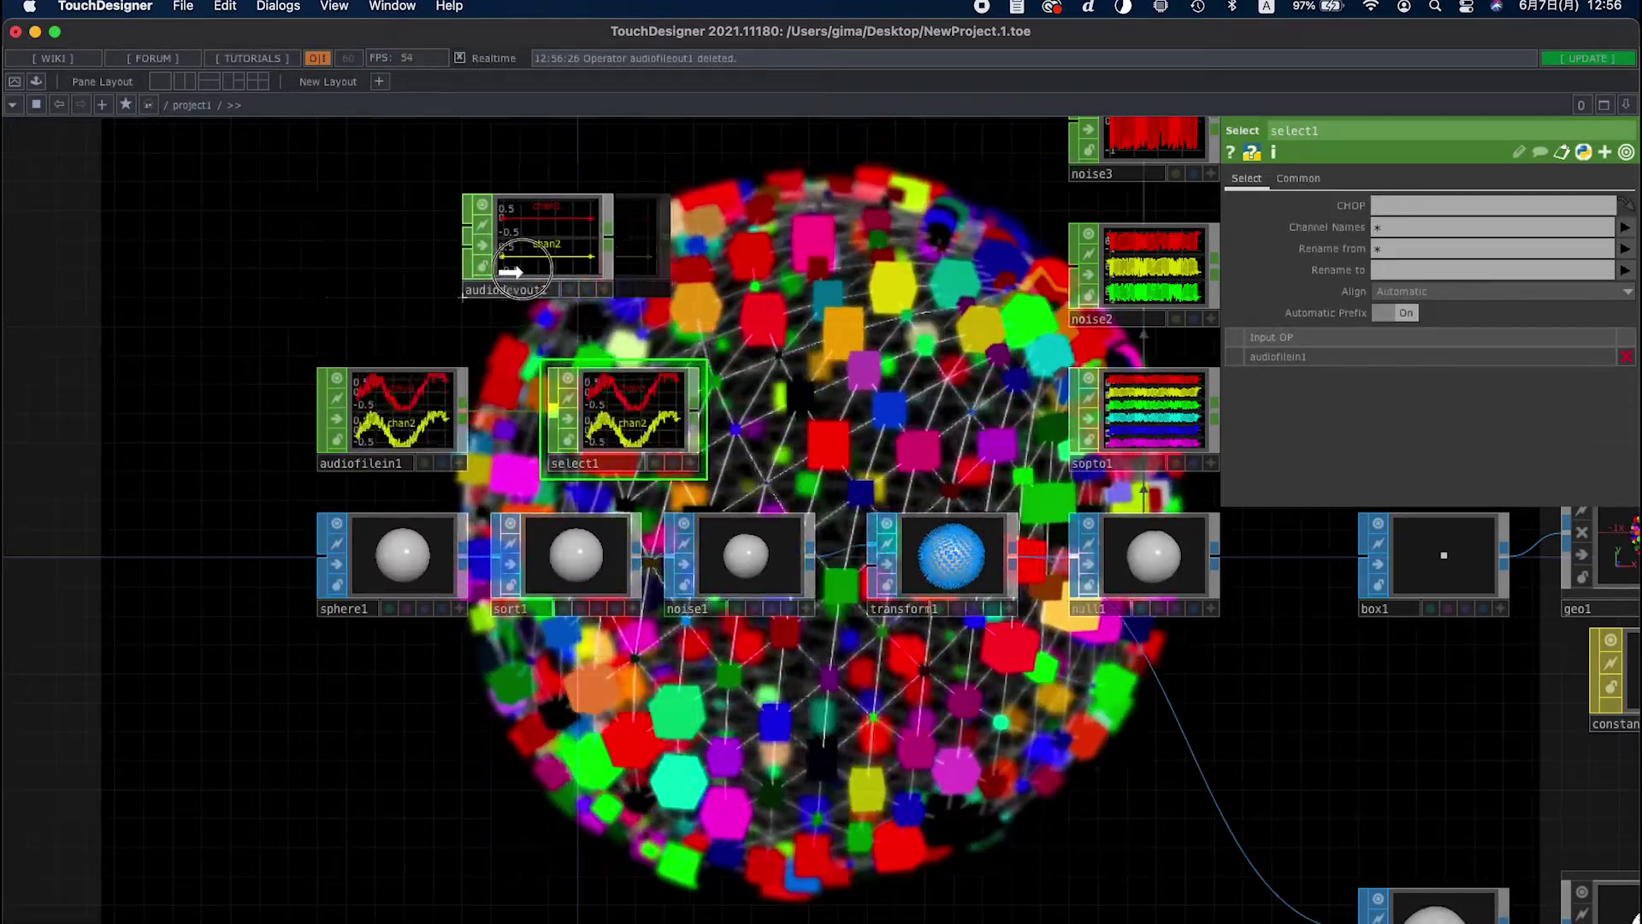
{"action": "scroll", "coordinate": [612, 432], "scroll_direction": "up", "scroll_amount": 3}
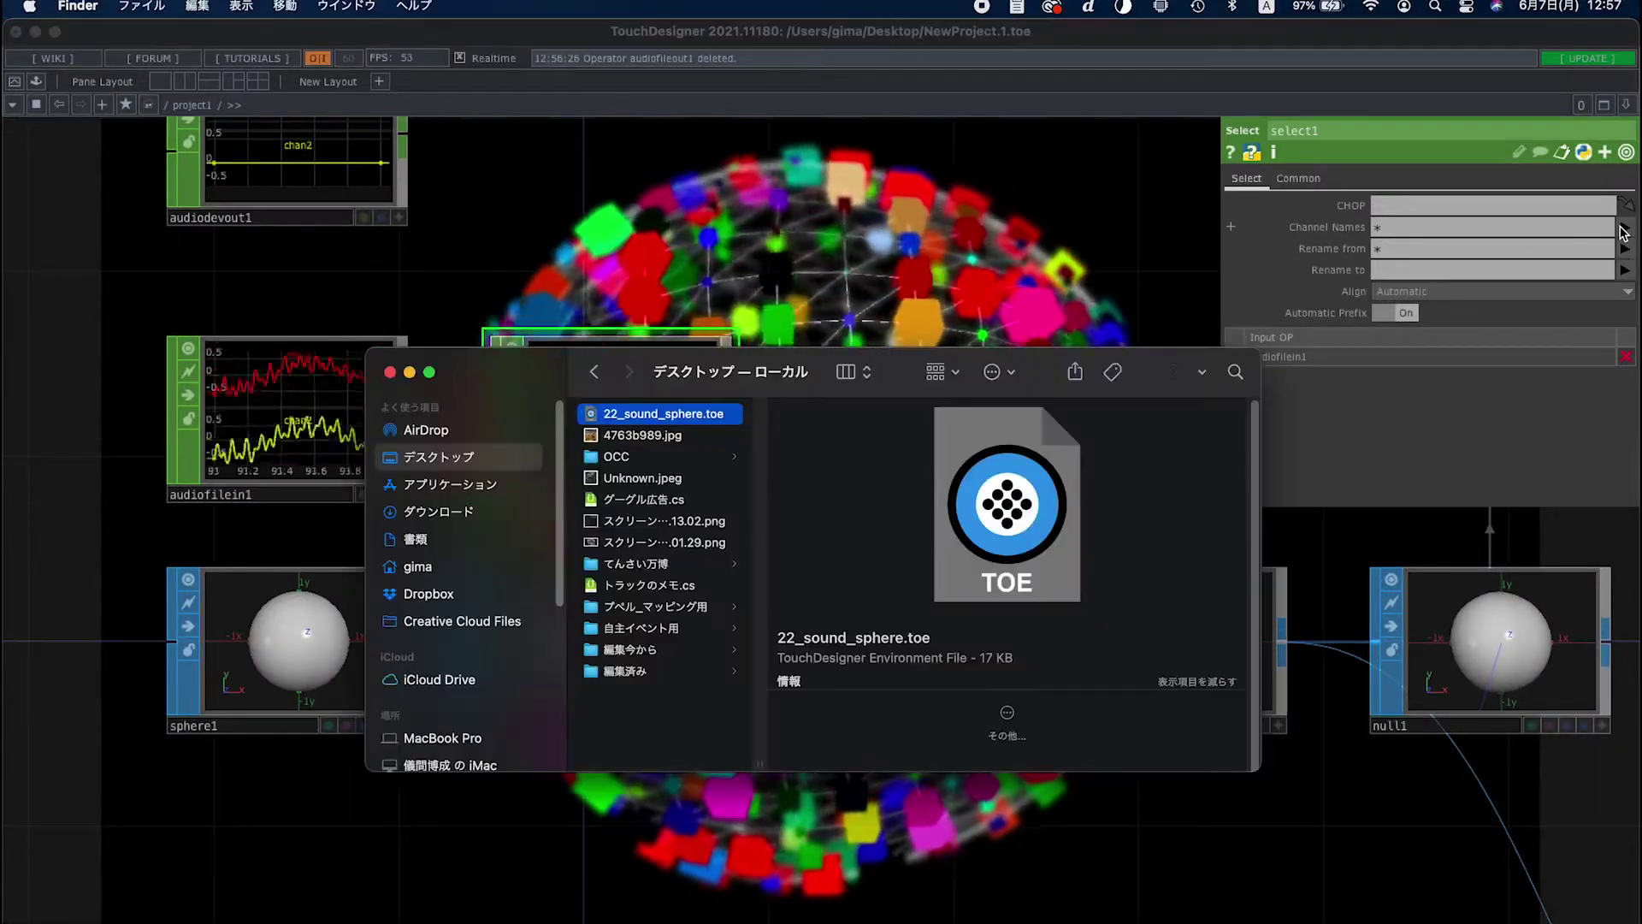
Set select1's Channel Names to chan1 and its Rename from value to chan1
{"action": "left_click", "coordinate": [1485, 230]}
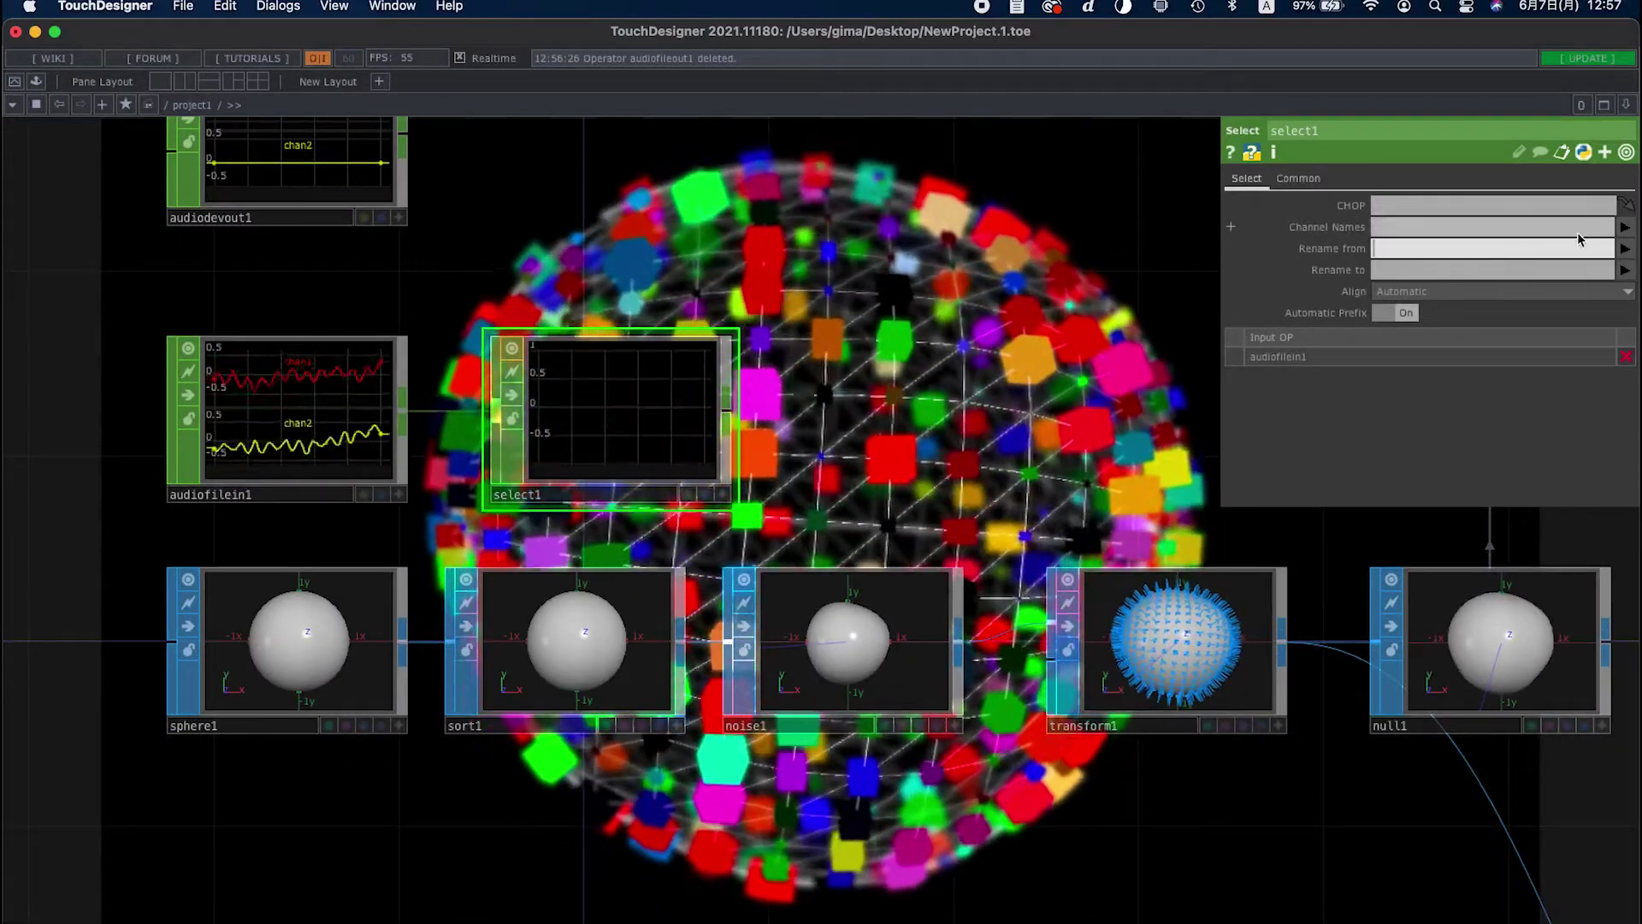
{"action": "left_click", "coordinate": [1624, 228]}
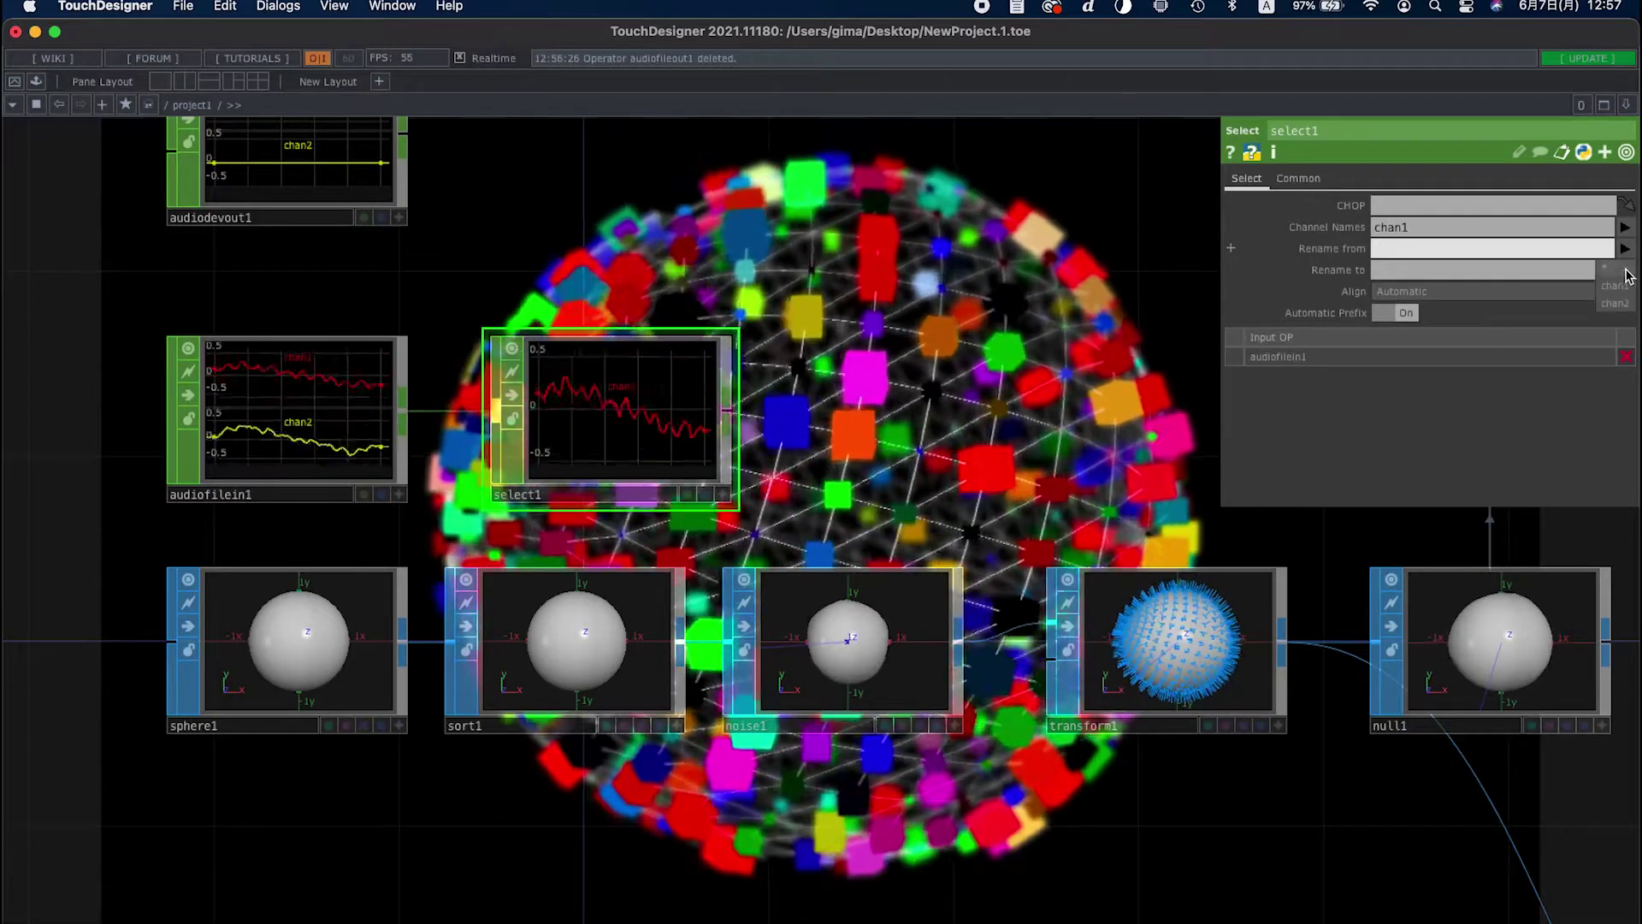
{"action": "left_click", "coordinate": [1615, 284]}
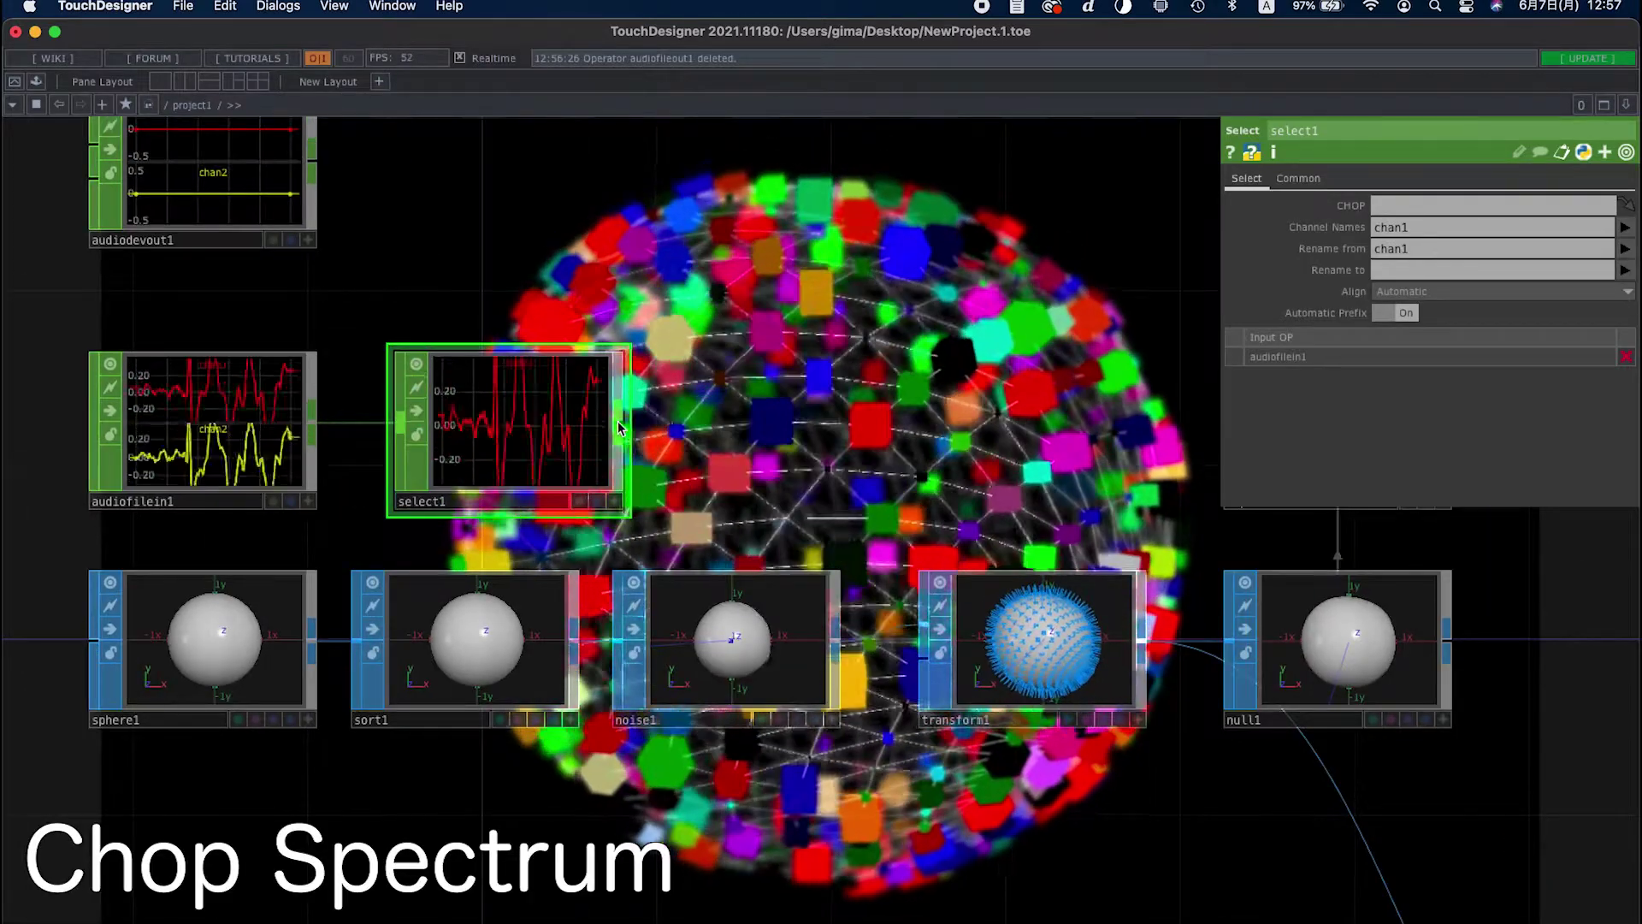
Add an Audio Spectrum CHOP after select1, placing it in the free space above noise1
{"action": "right_click", "coordinate": [621, 427]}
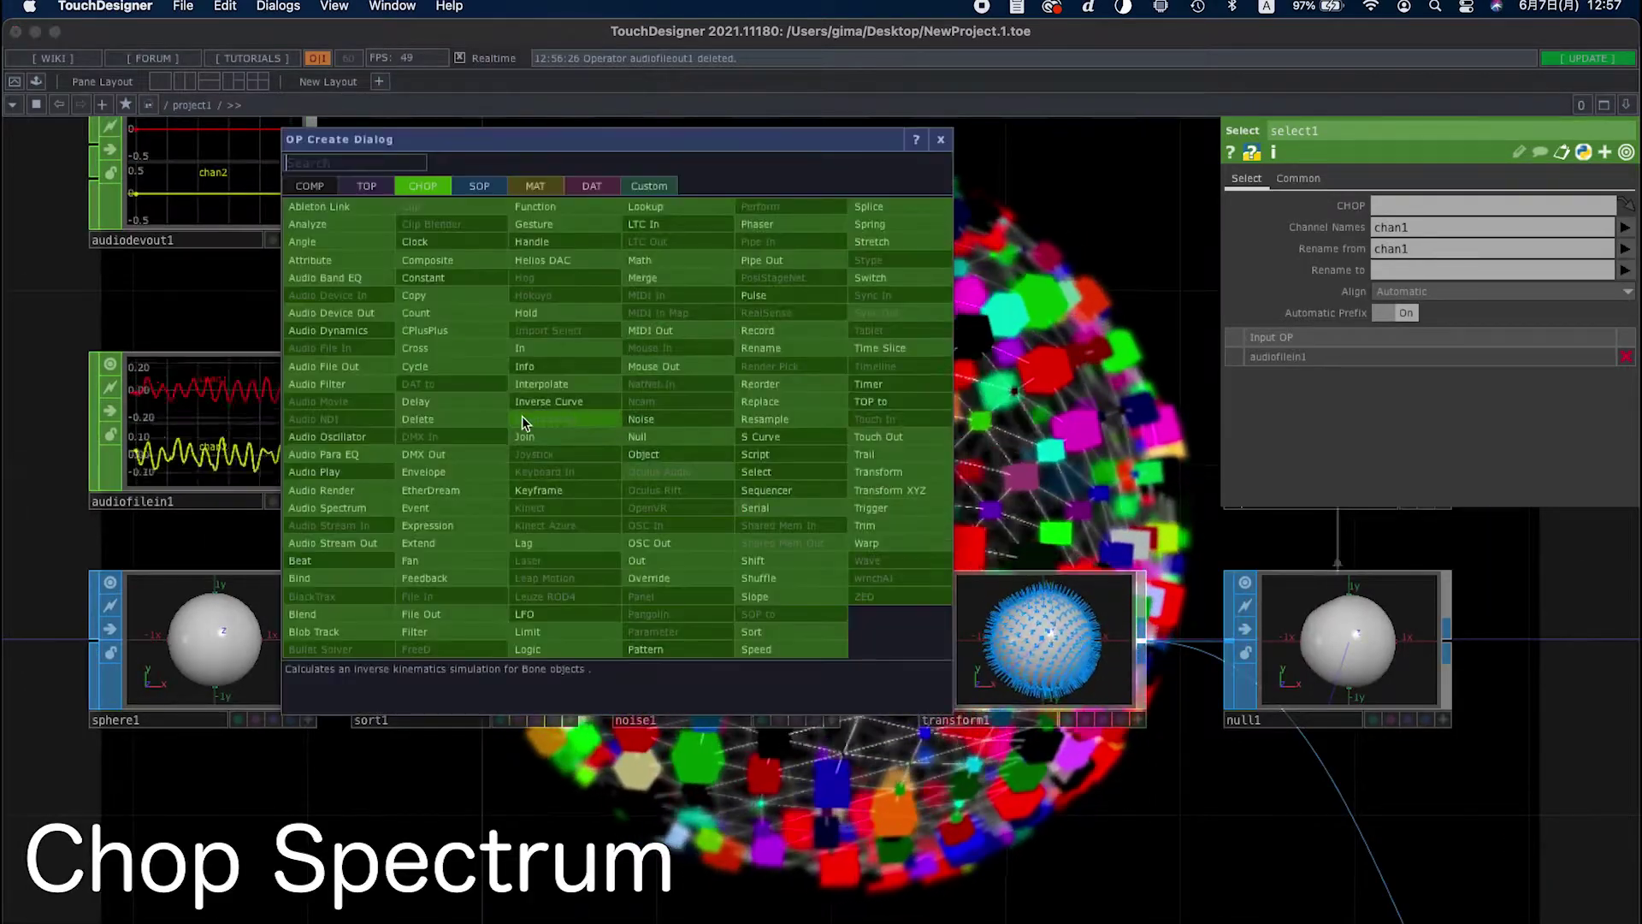
{"action": "left_click", "coordinate": [372, 508]}
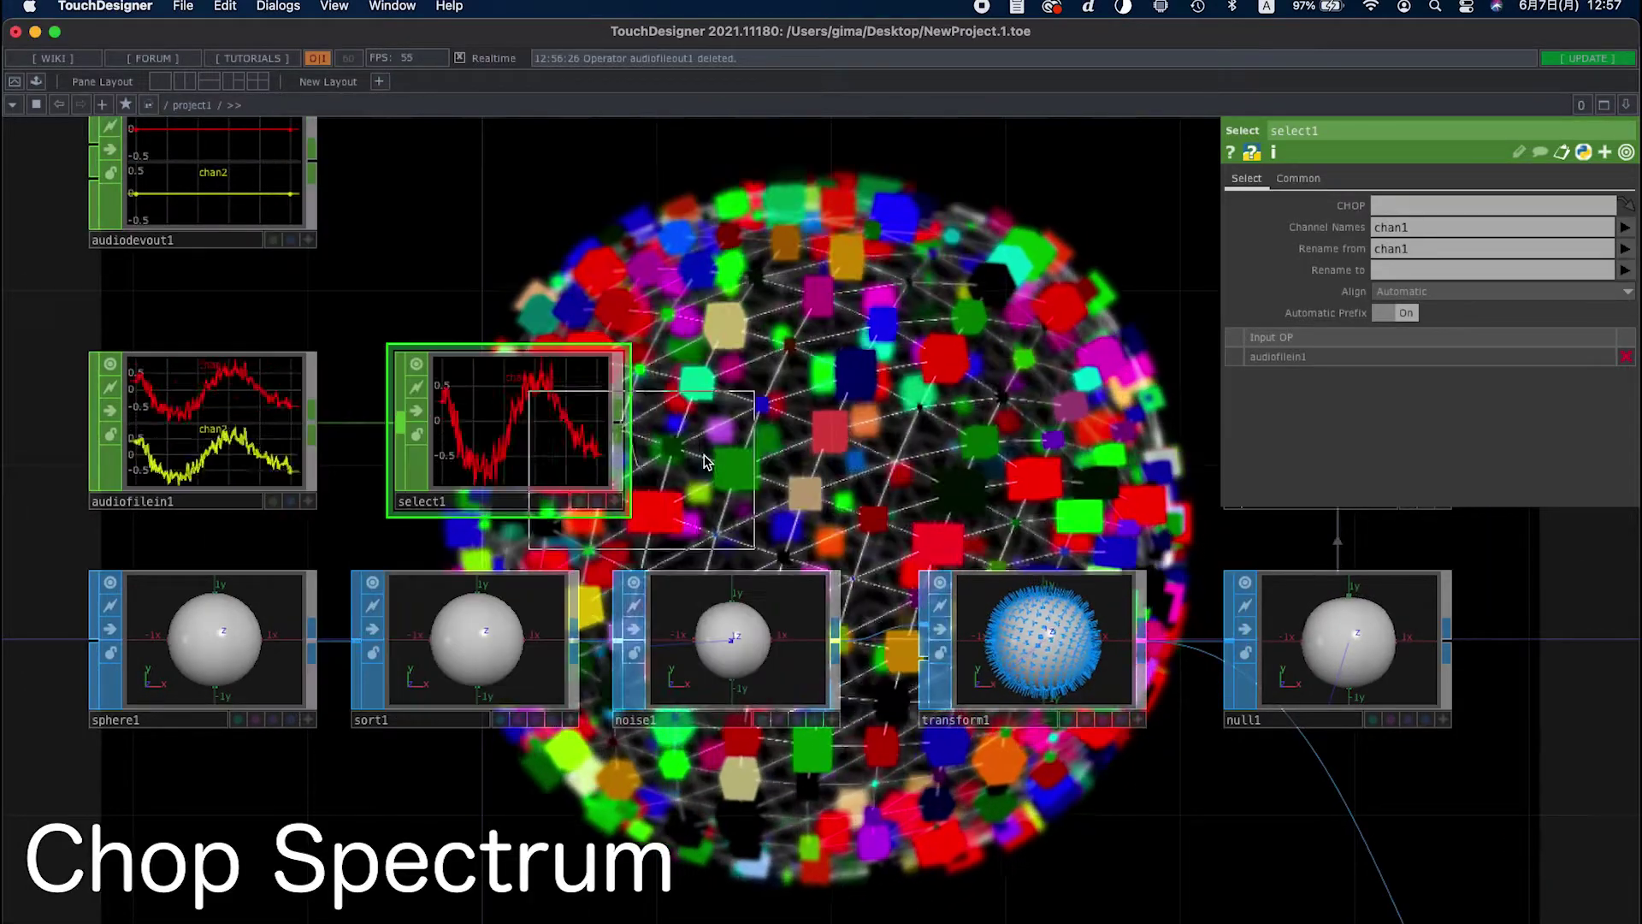
{"action": "left_click", "coordinate": [818, 445]}
{"action": "scroll", "coordinate": [801, 453], "scroll_direction": "up", "scroll_amount": 1}
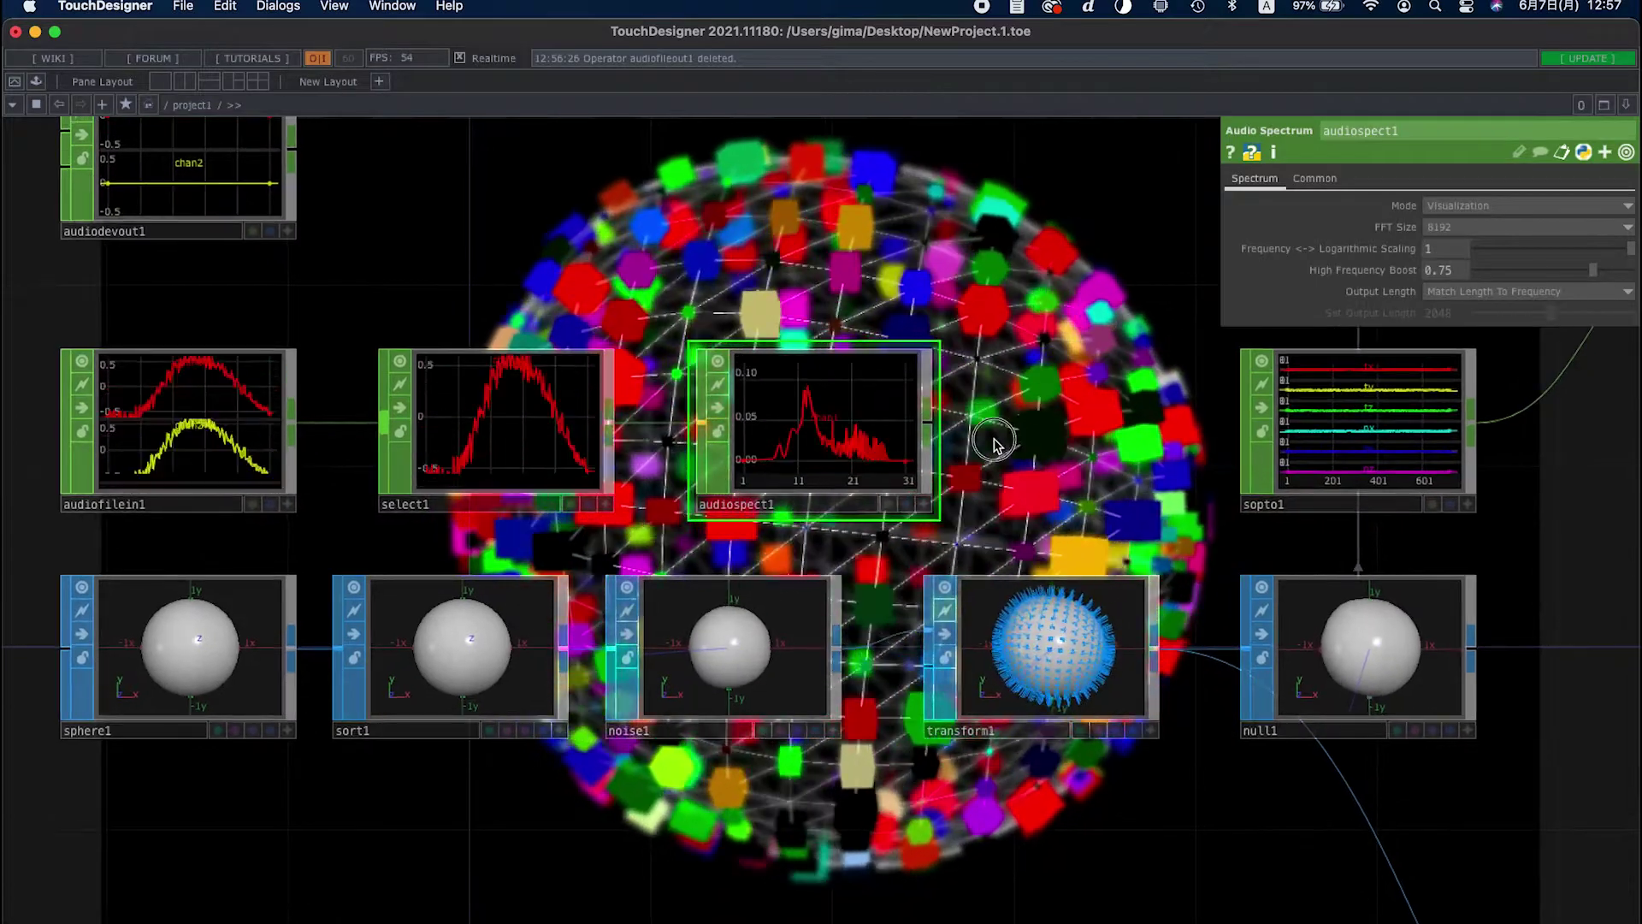
Move audiofilein1, select1 and audiospect1 together farther left in the network to make room for more operators
{"action": "left_click_drag", "start_coordinate": [993, 446], "coordinate": [962, 447]}
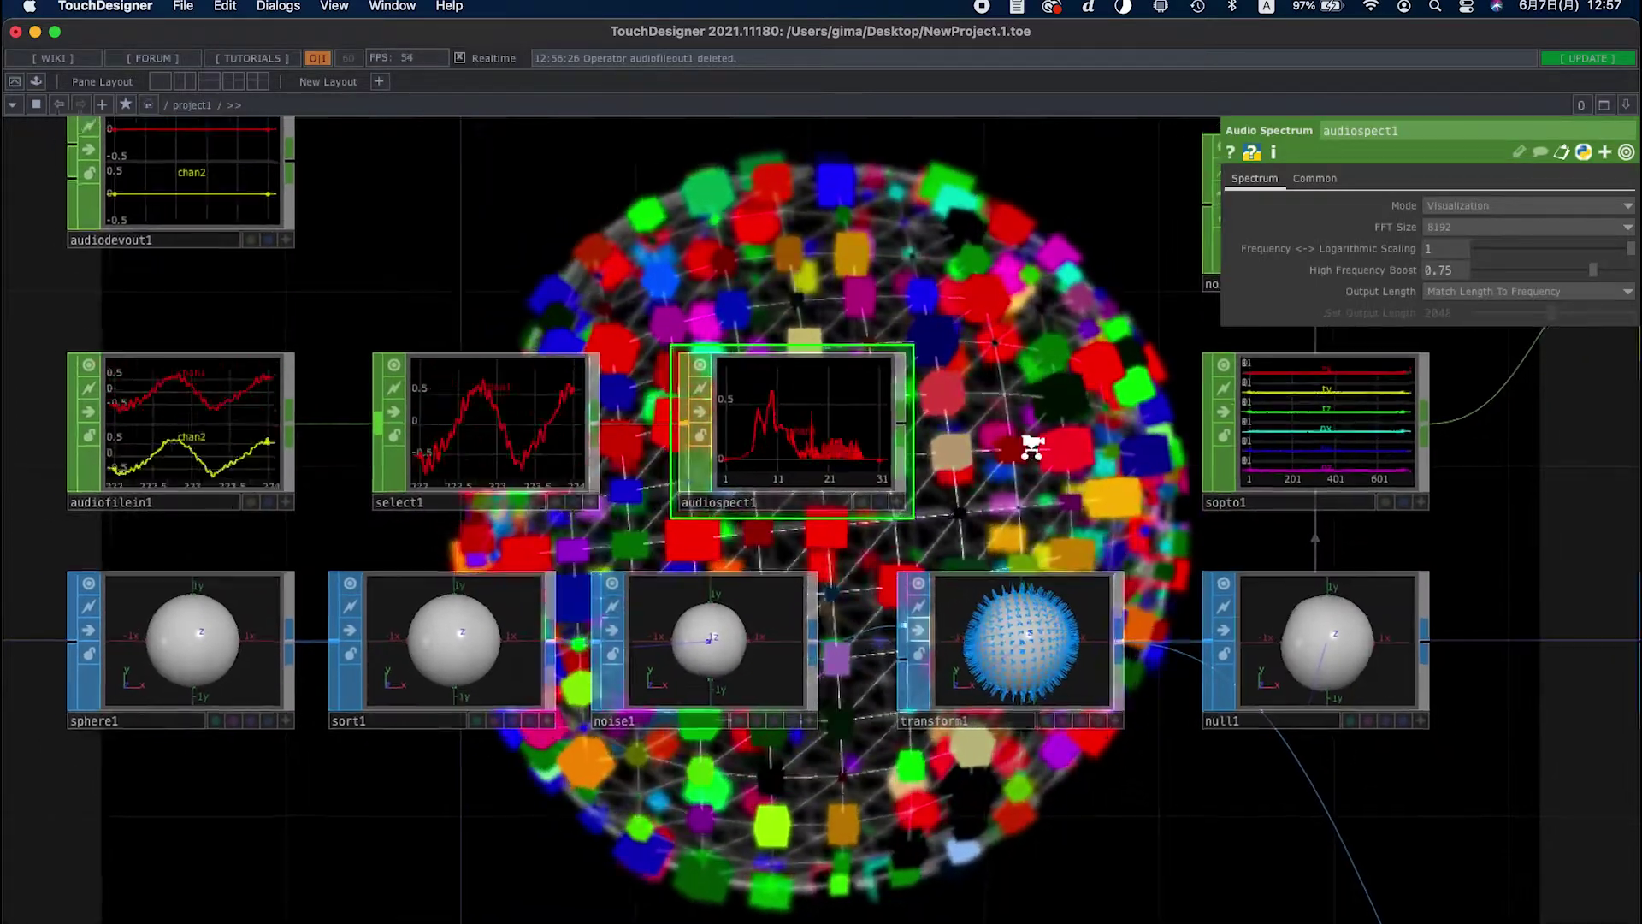
{"action": "scroll", "coordinate": [1024, 447], "scroll_direction": "down", "scroll_amount": 2}
{"action": "left_click_drag", "start_coordinate": [330, 438], "coordinate": [2, 438]}
{"action": "left_click_drag", "start_coordinate": [590, 332], "coordinate": [727, 357]}
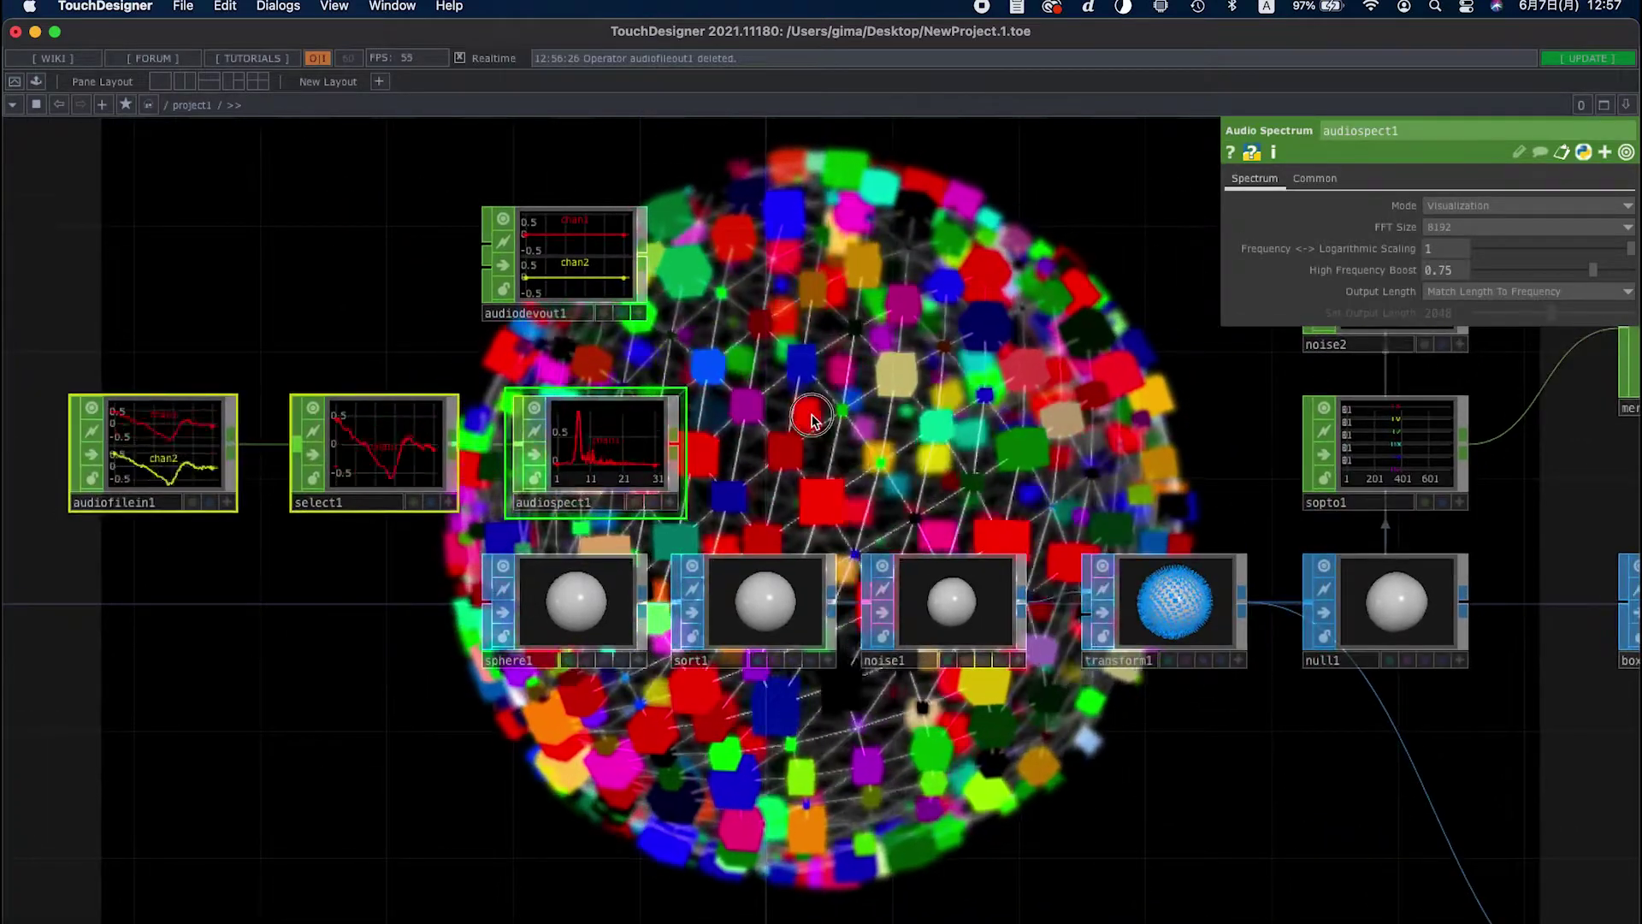
{"action": "left_click_drag", "start_coordinate": [811, 417], "coordinate": [804, 367]}
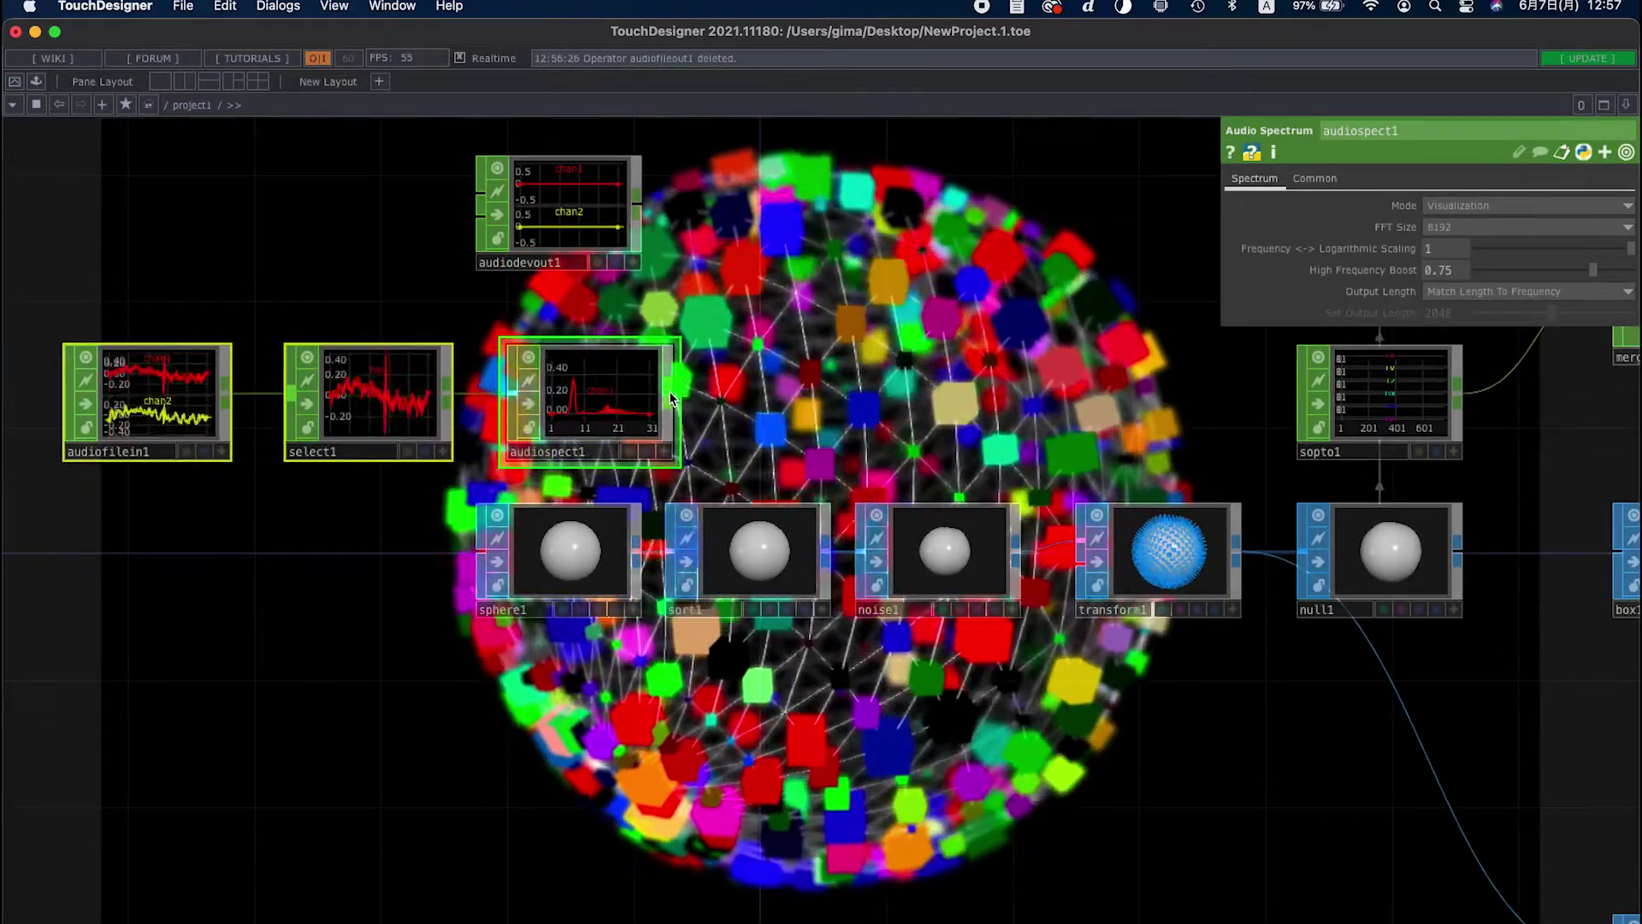
Add a Math CHOP after audiospect1, above the SOP row, and show its multiply and add parameters
{"action": "right_click", "coordinate": [671, 399]}
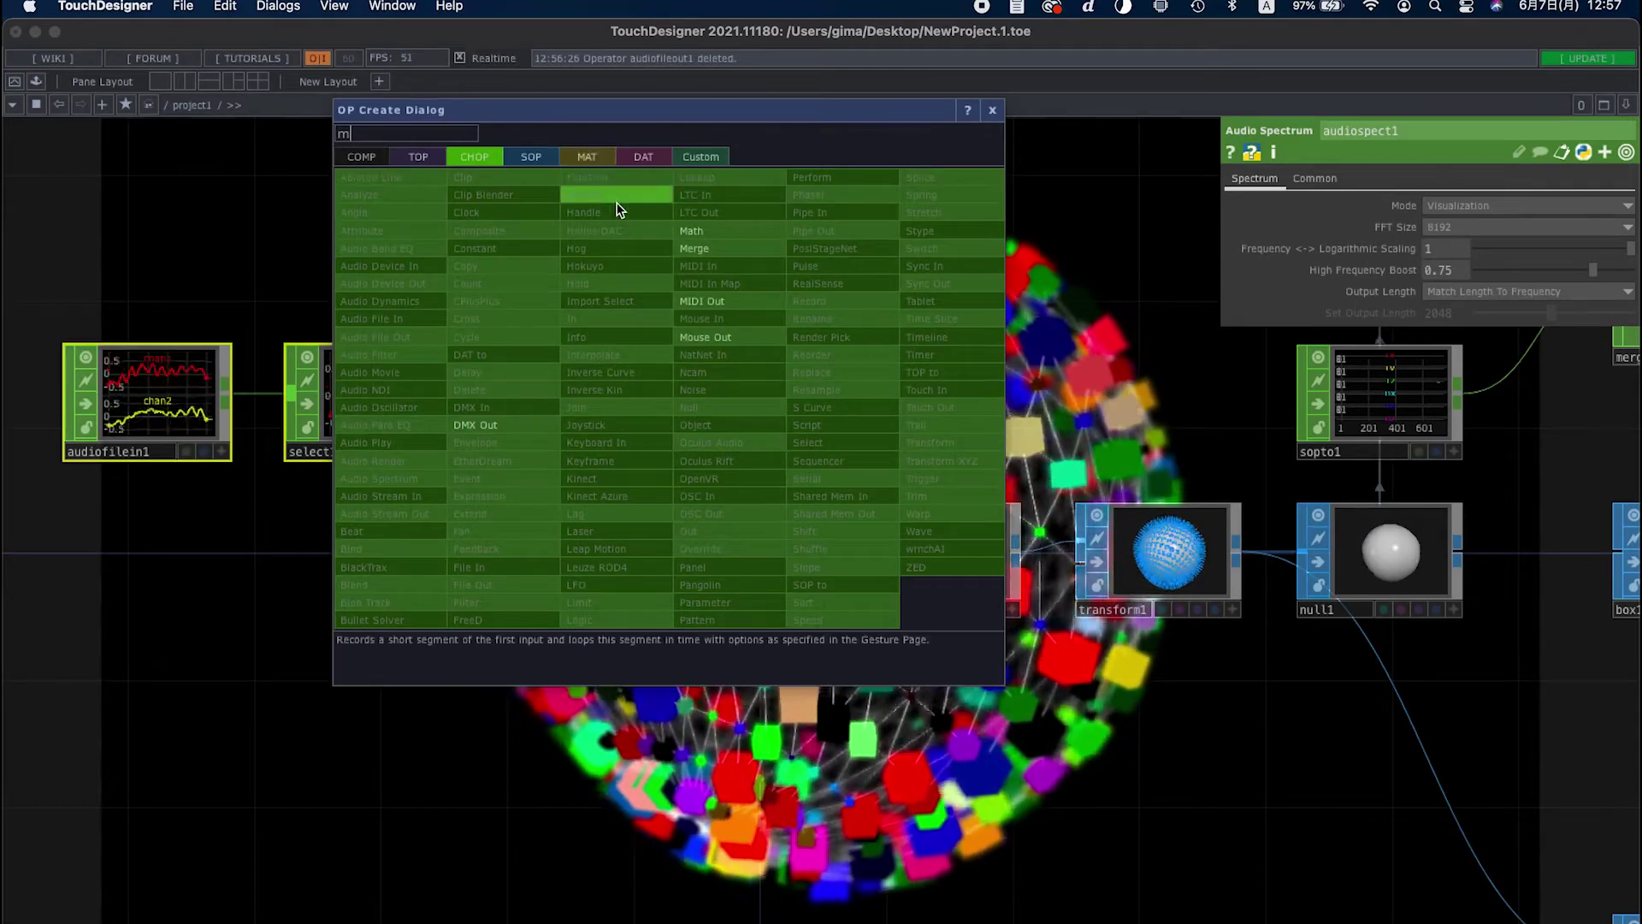
{"action": "left_click", "coordinate": [693, 231]}
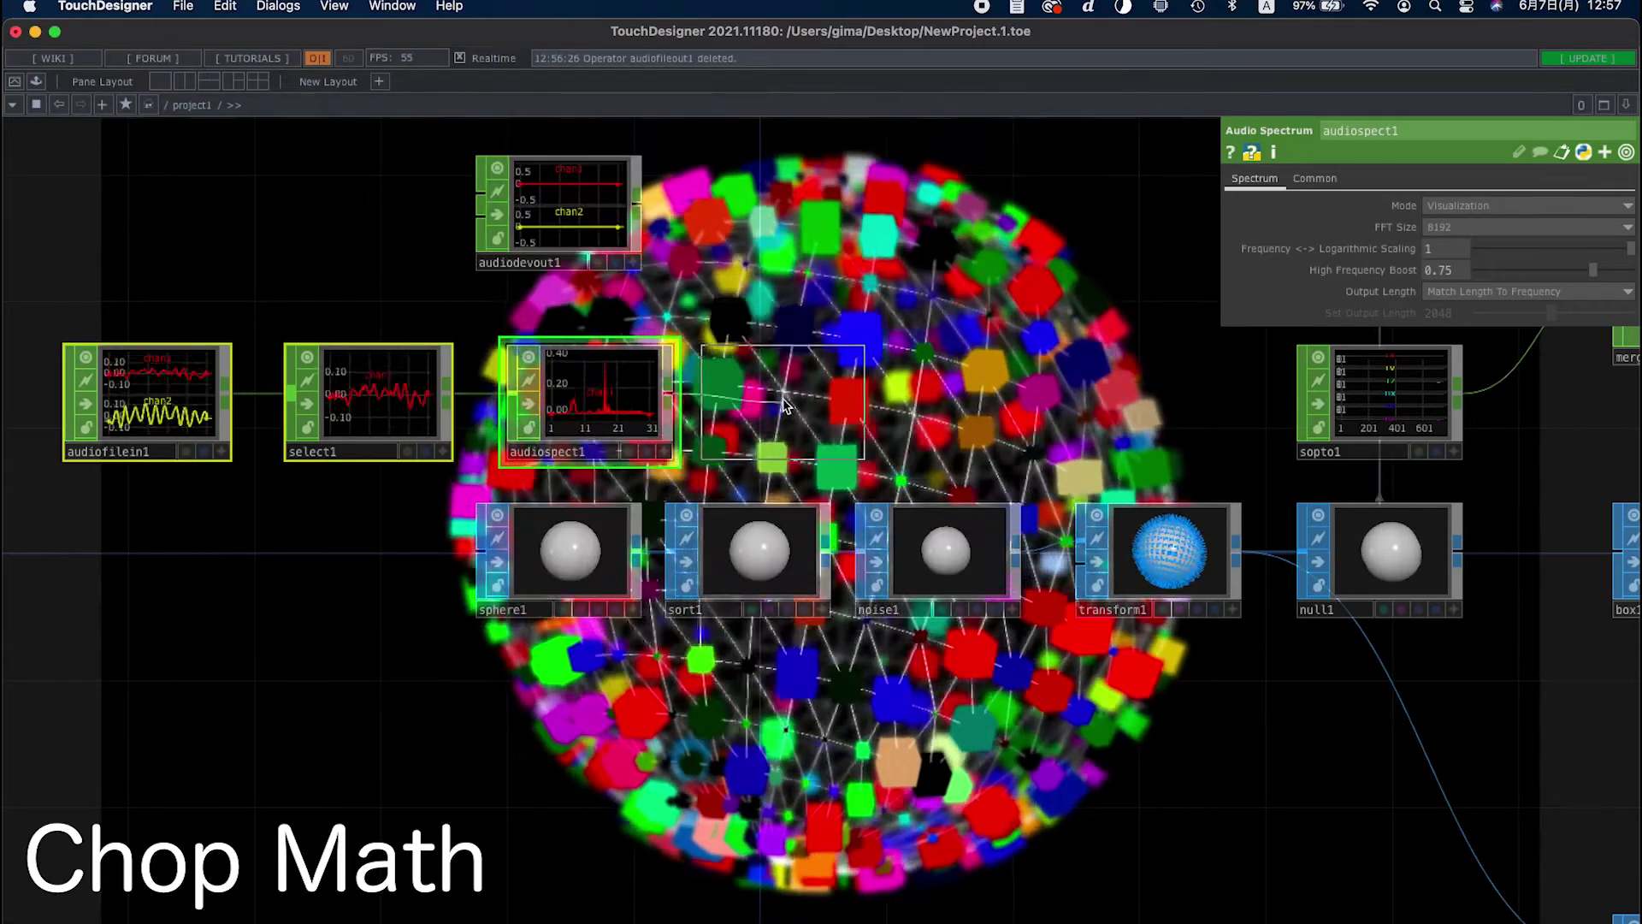
{"action": "left_click", "coordinate": [786, 406]}
{"action": "middle_click_drag", "start_coordinate": [787, 384], "coordinate": [491, 372]}
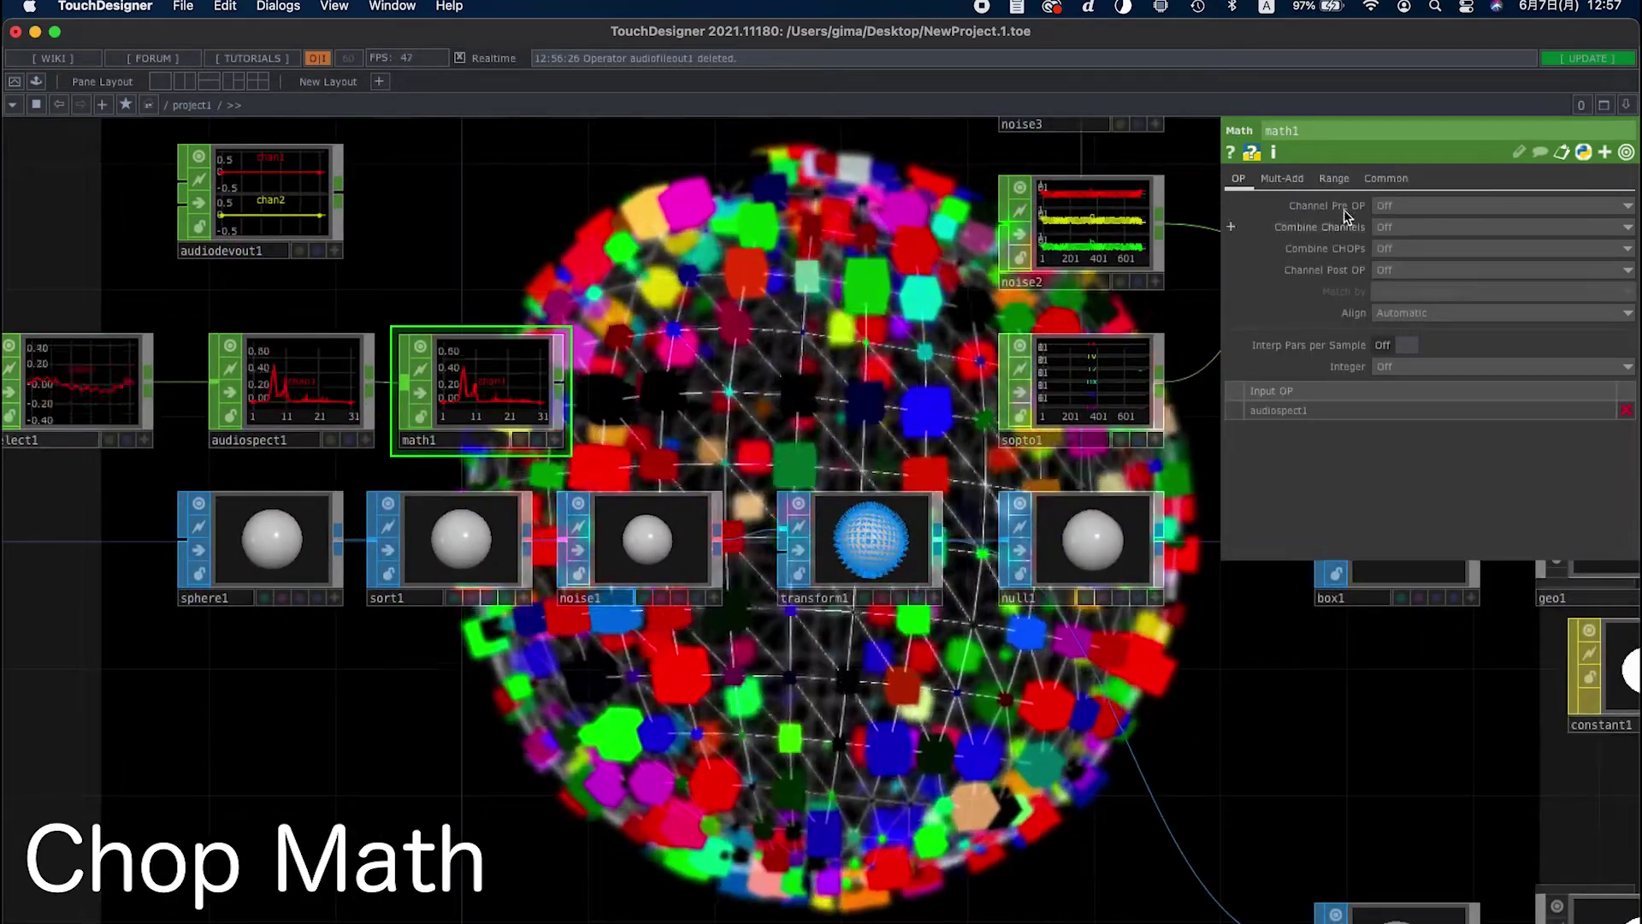
{"action": "left_click", "coordinate": [1326, 187]}
{"action": "left_click", "coordinate": [1283, 178]}
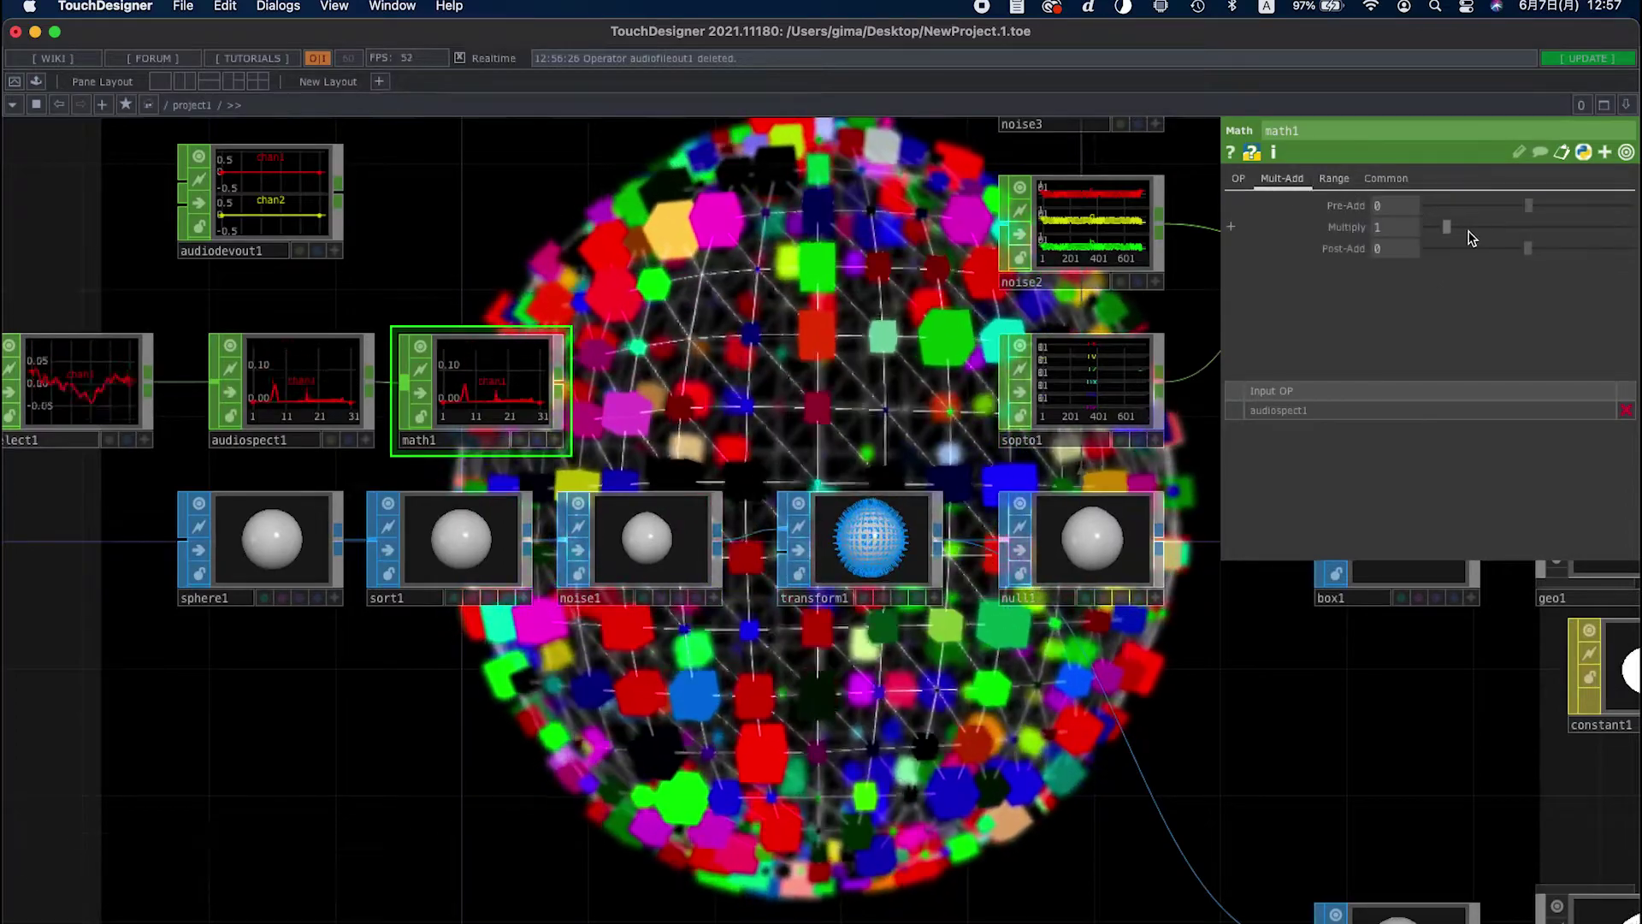
{"action": "left_click", "coordinate": [1630, 228]}
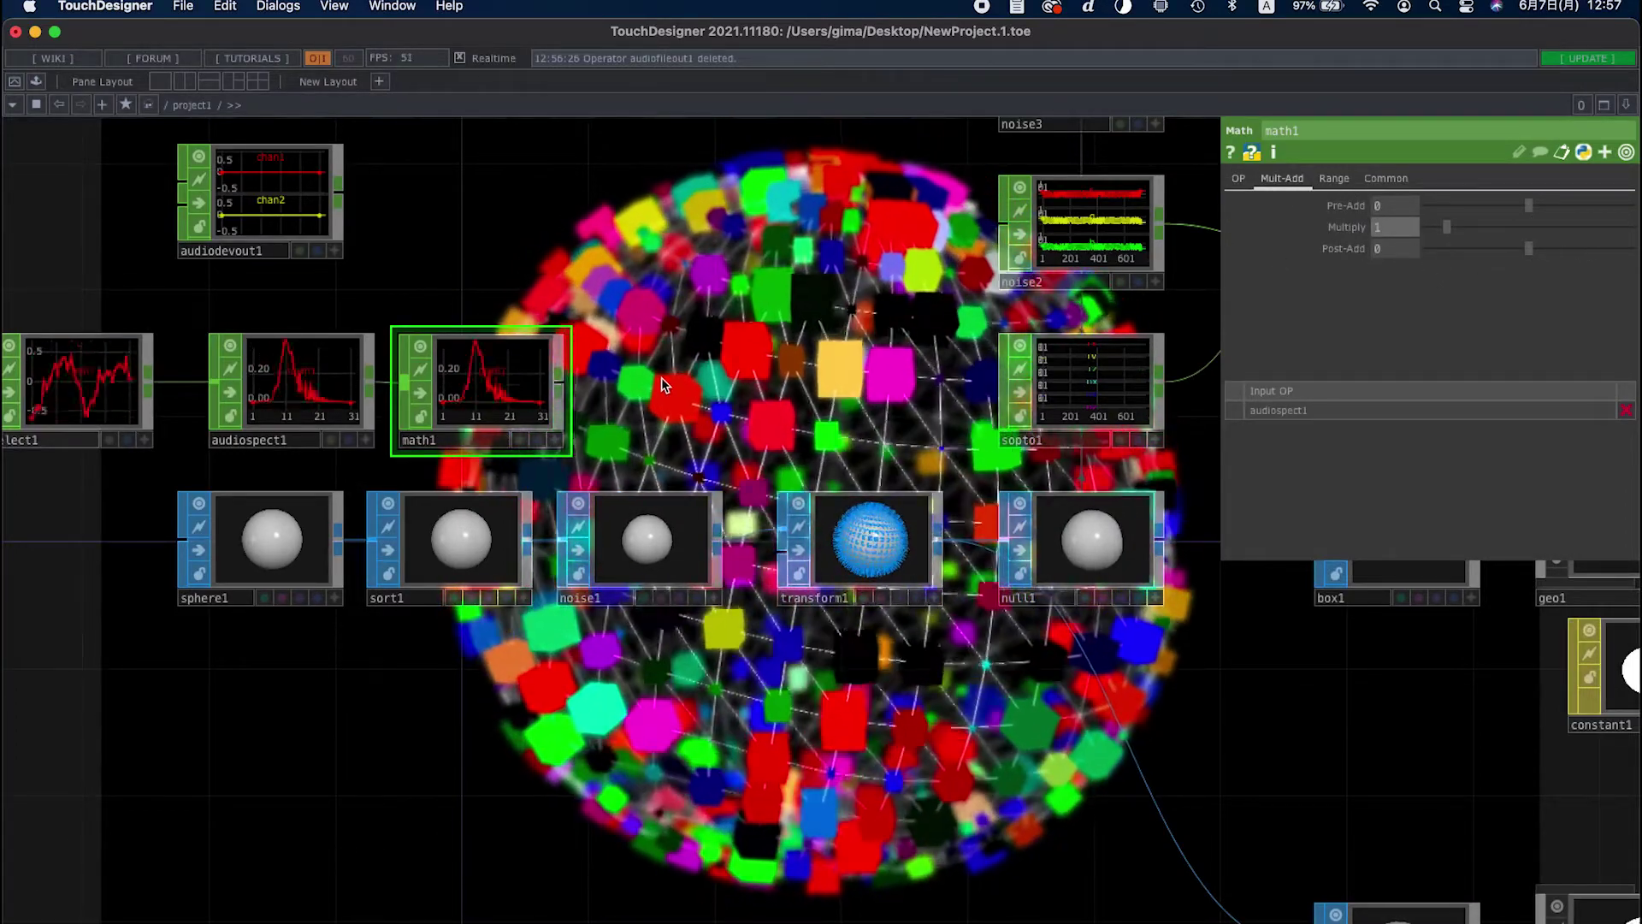
Add an Analyze CHOP after math1 and set its Function to Maximum
{"action": "middle_click_drag", "start_coordinate": [660, 385], "coordinate": [637, 393]}
{"action": "left_click", "coordinate": [547, 391]}
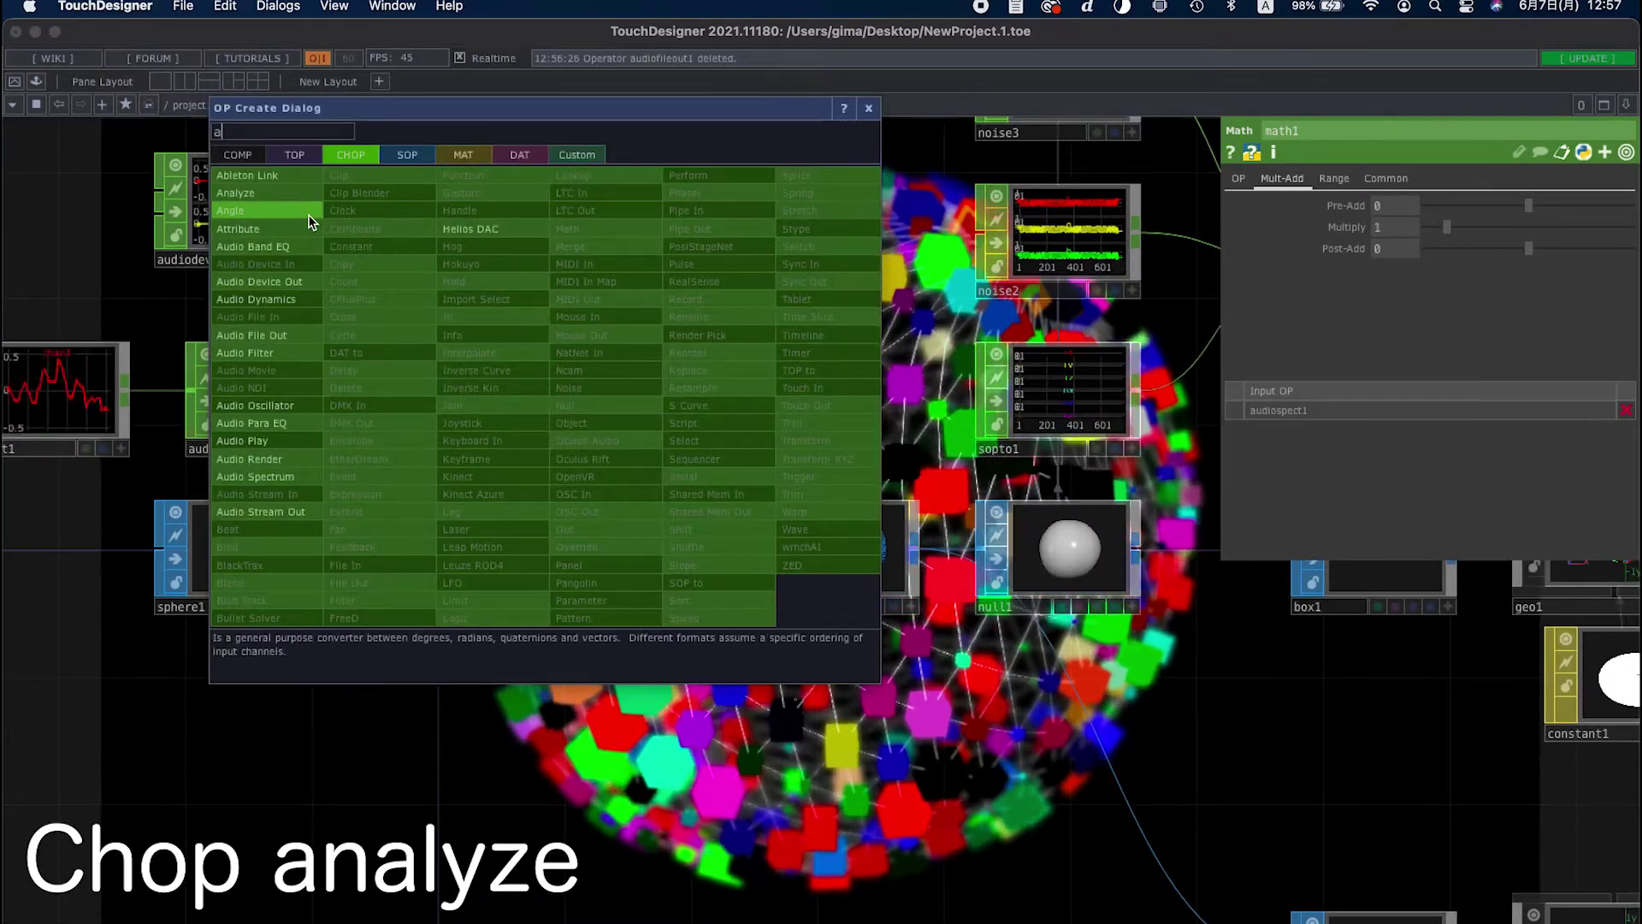
{"action": "left_click", "coordinate": [235, 193]}
{"action": "left_click", "coordinate": [646, 400]}
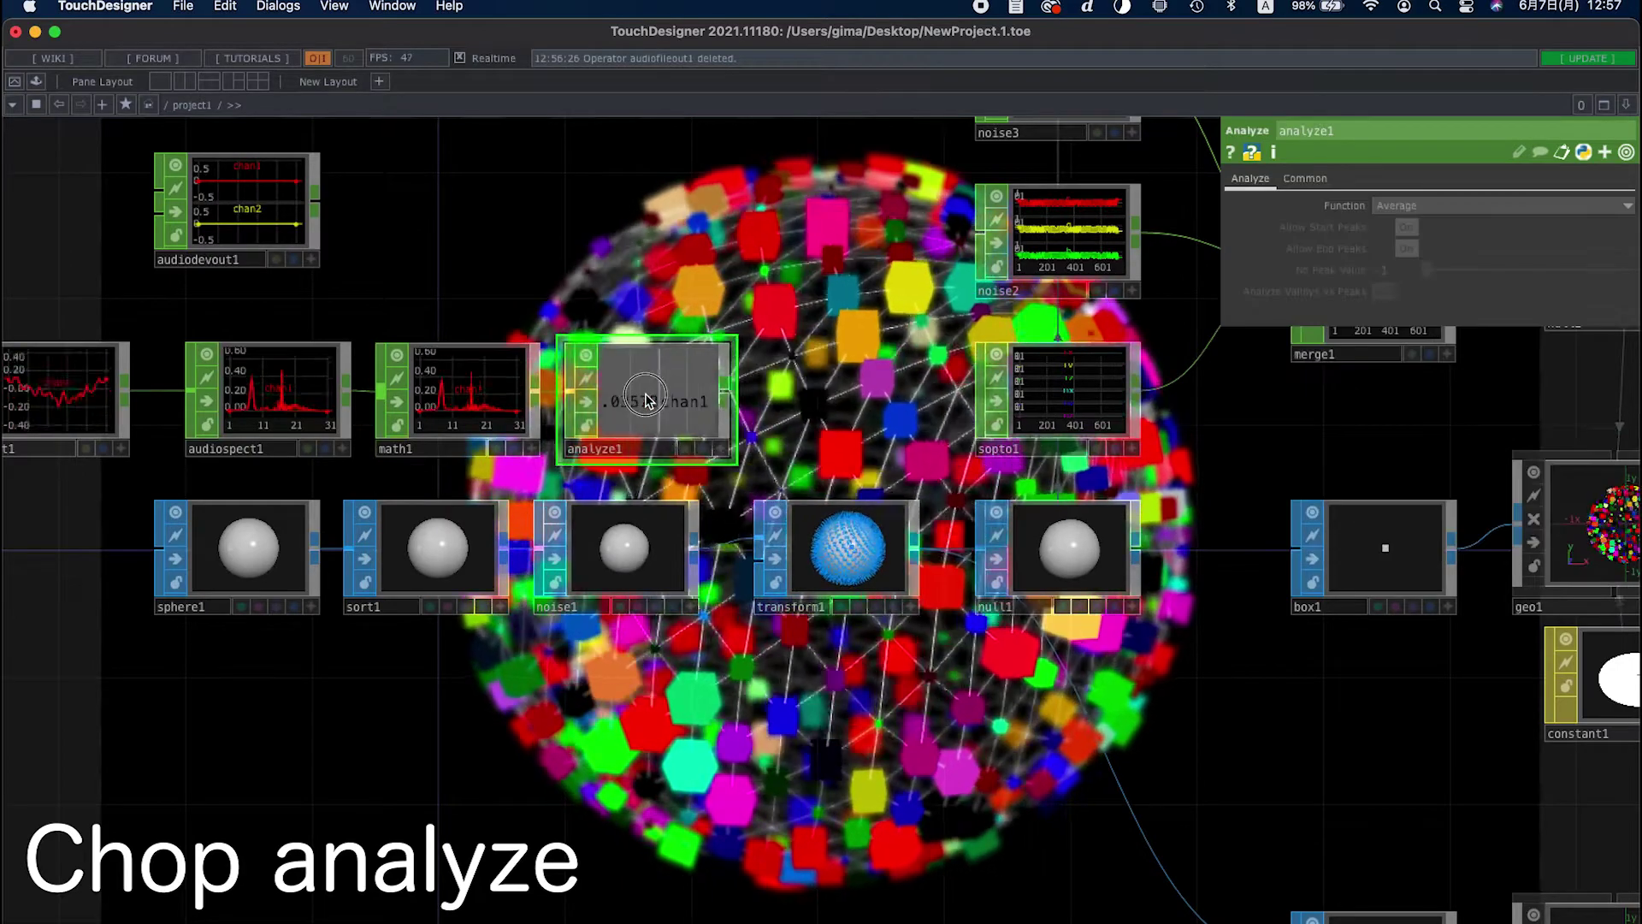
{"action": "left_click", "coordinate": [1426, 207]}
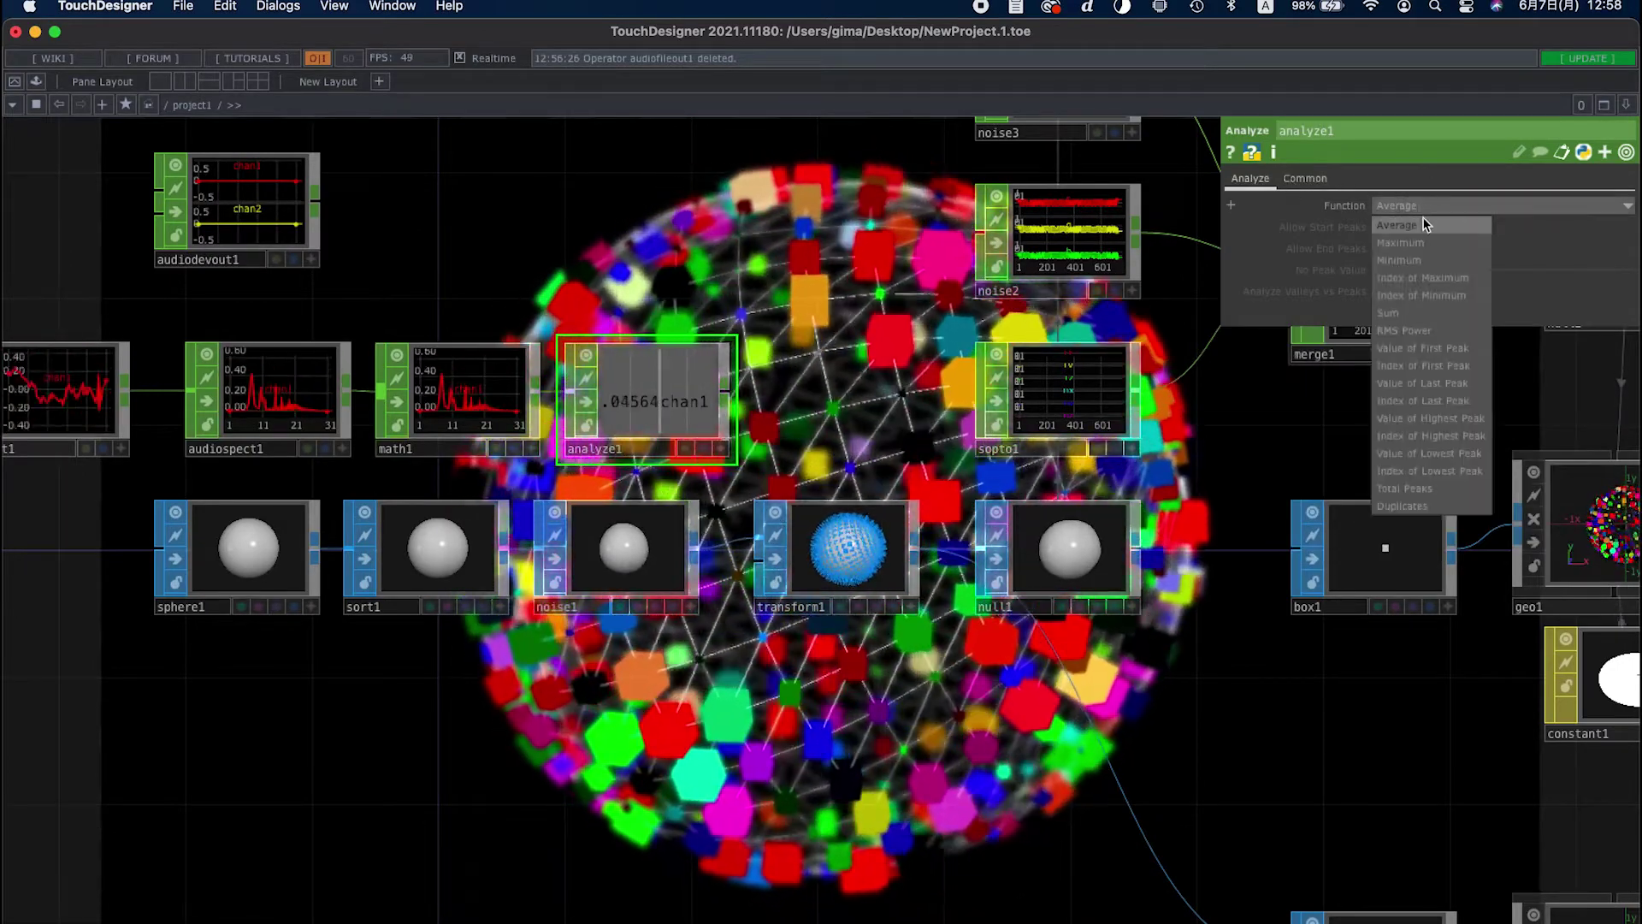
{"action": "left_click", "coordinate": [1420, 243]}
{"action": "scroll", "coordinate": [642, 376], "scroll_direction": "up", "scroll_amount": 3}
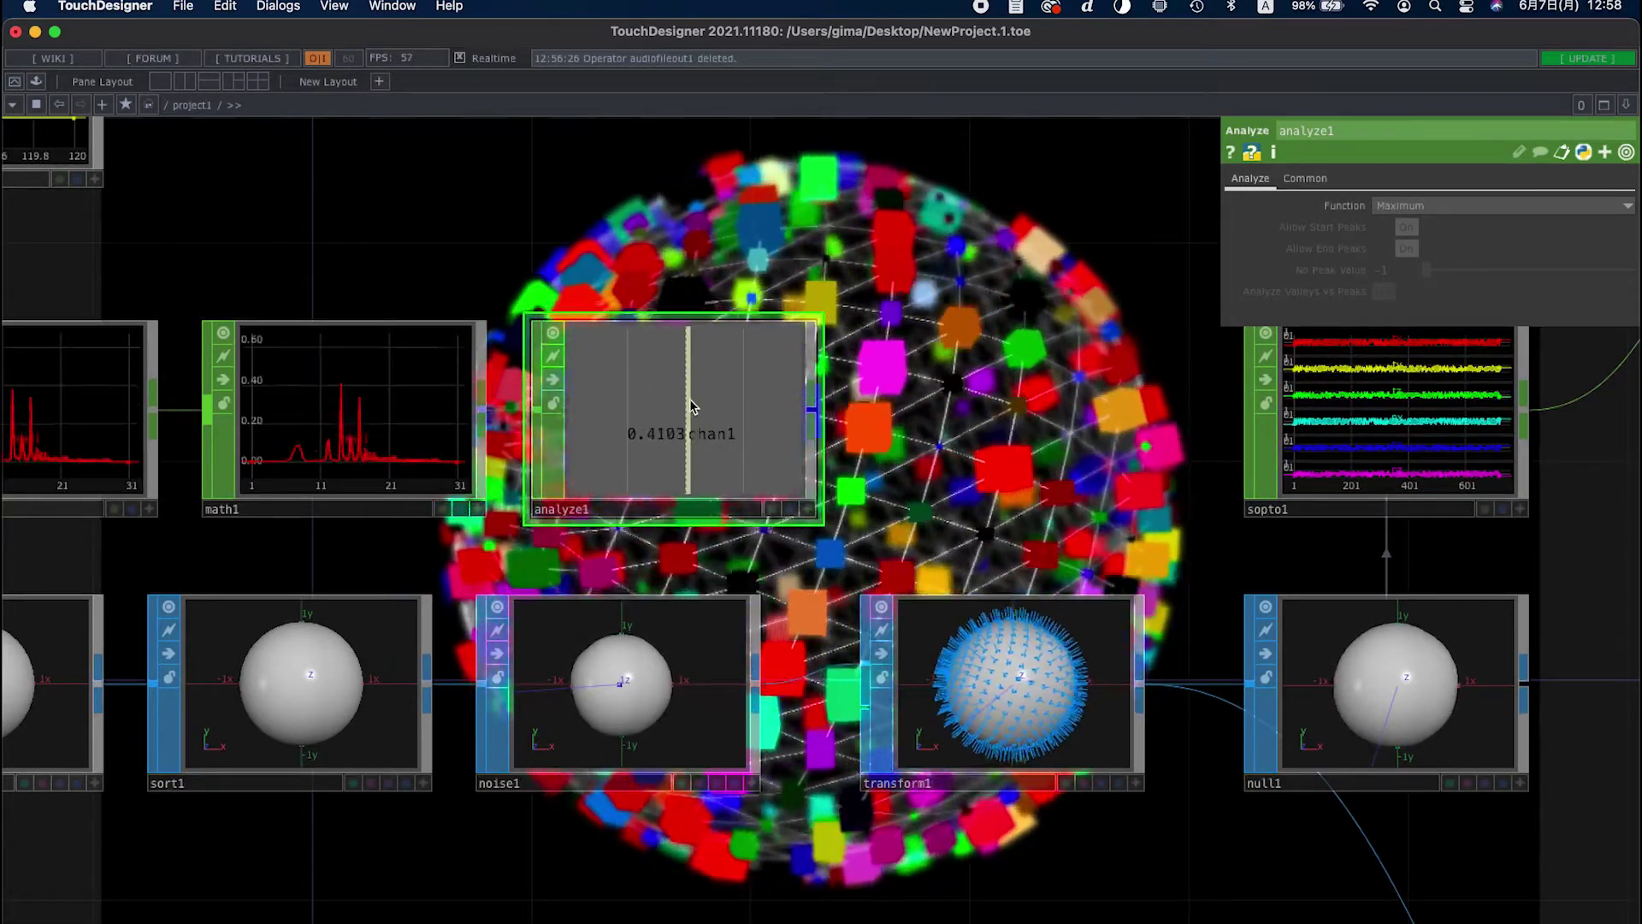
Shift the whole audio chain from audiofilein1 to analyze1 so that analyze1 sits directly above sphere1
{"action": "scroll", "coordinate": [695, 407], "scroll_direction": "down", "scroll_amount": 5}
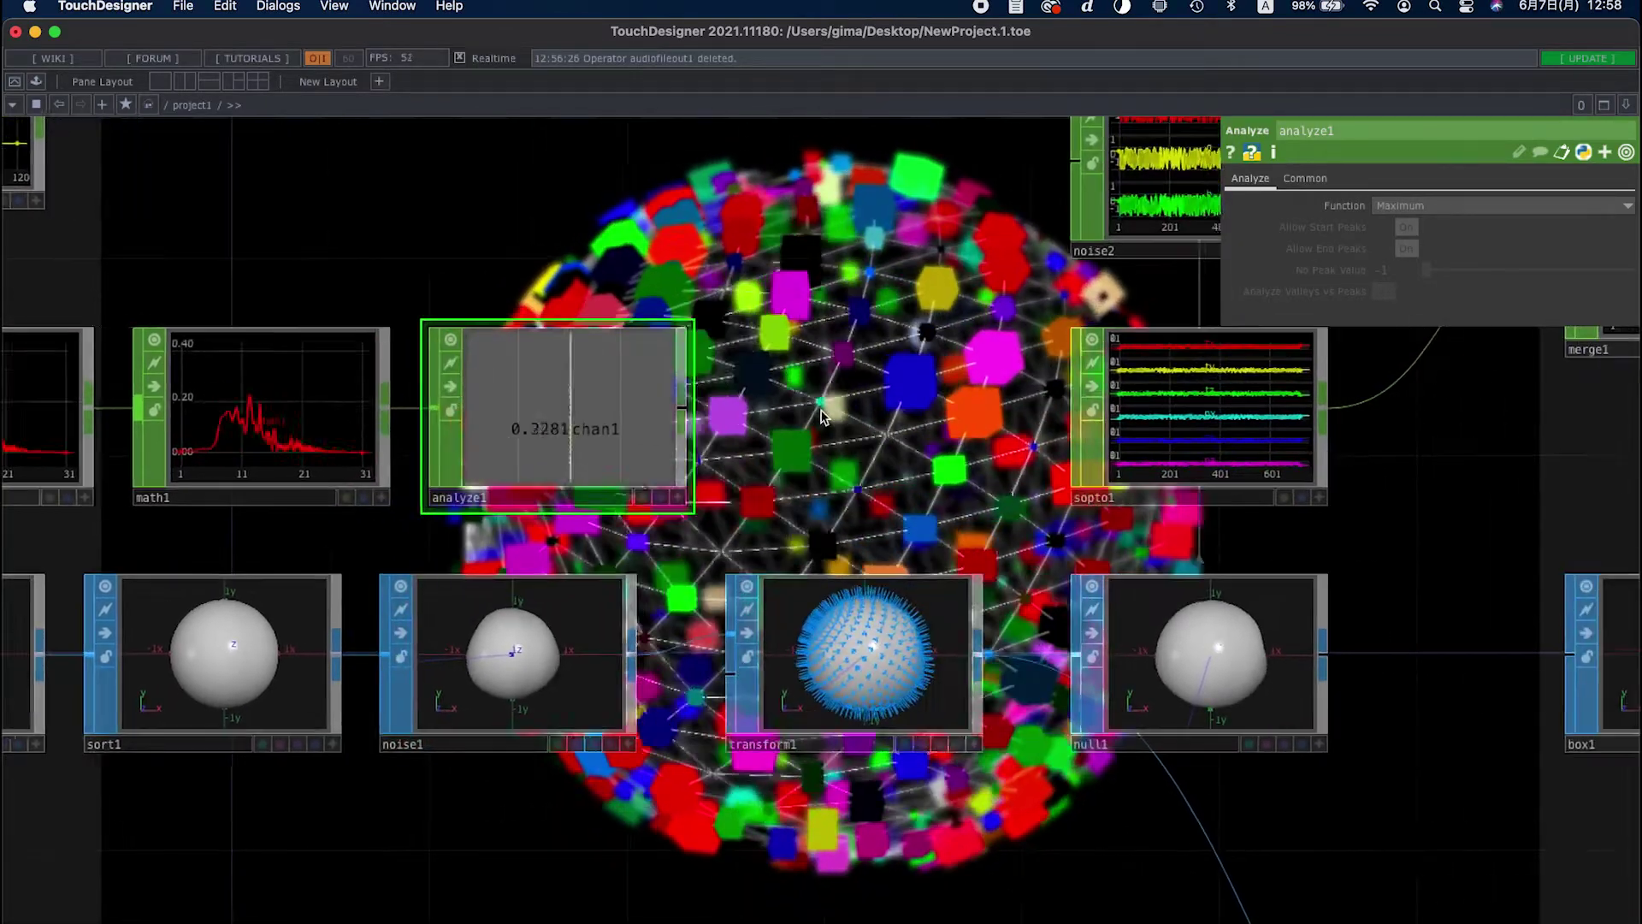
{"action": "scroll", "coordinate": [74, 285], "scroll_direction": "down", "scroll_amount": 5}
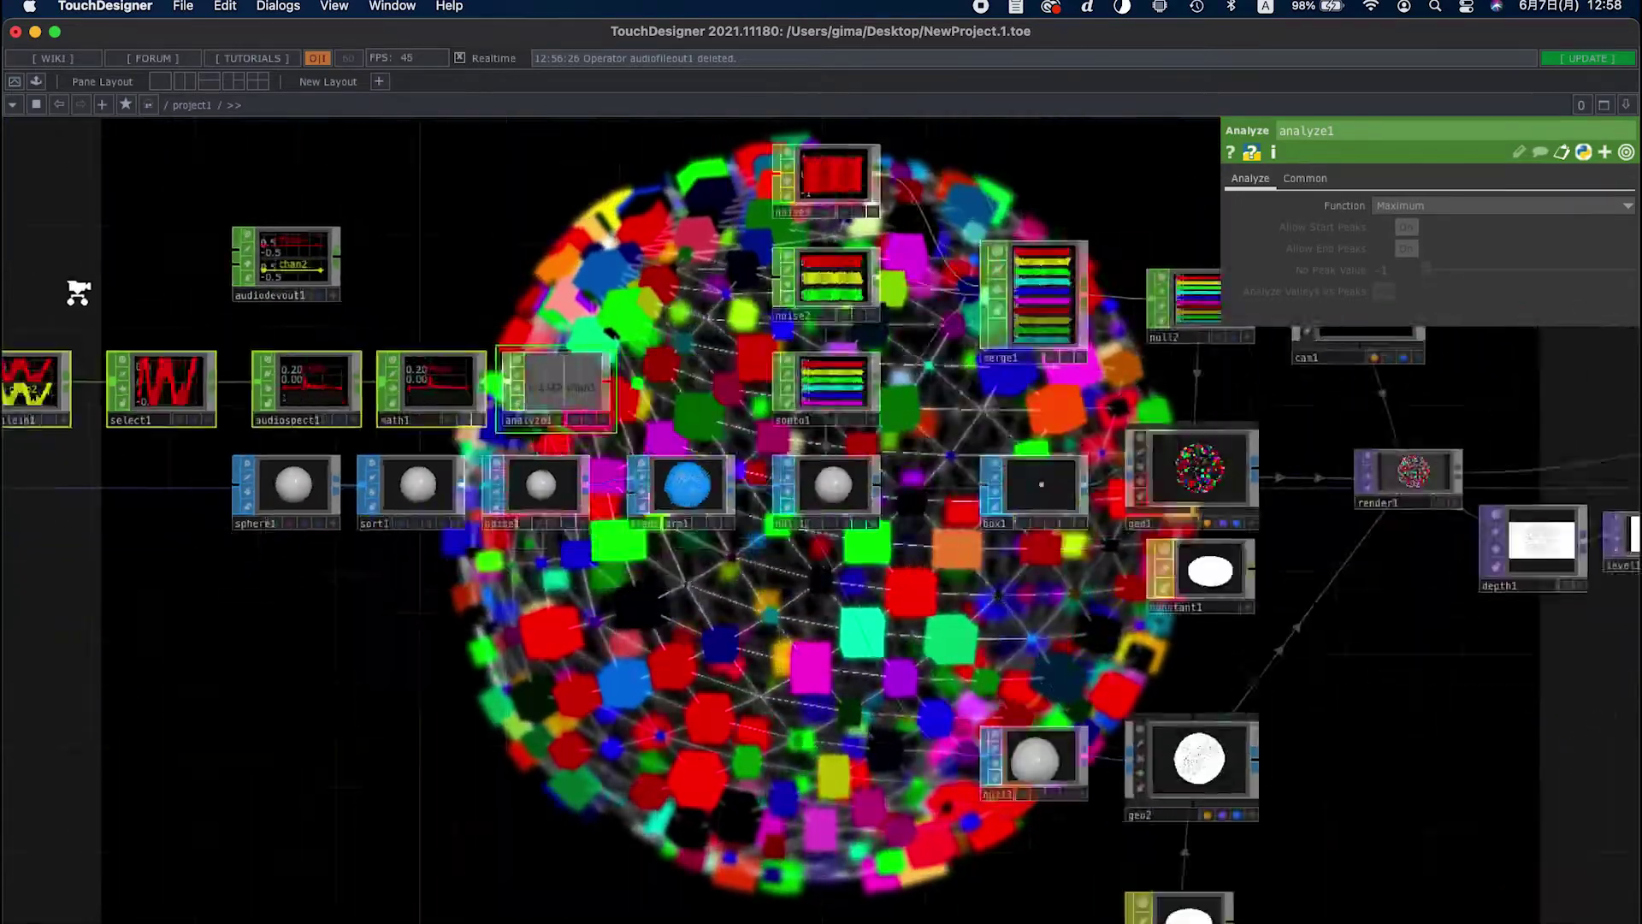
{"action": "left_click_drag", "start_coordinate": [132, 264], "coordinate": [377, 278]}
{"action": "left_click_drag", "start_coordinate": [235, 398], "coordinate": [34, 398]}
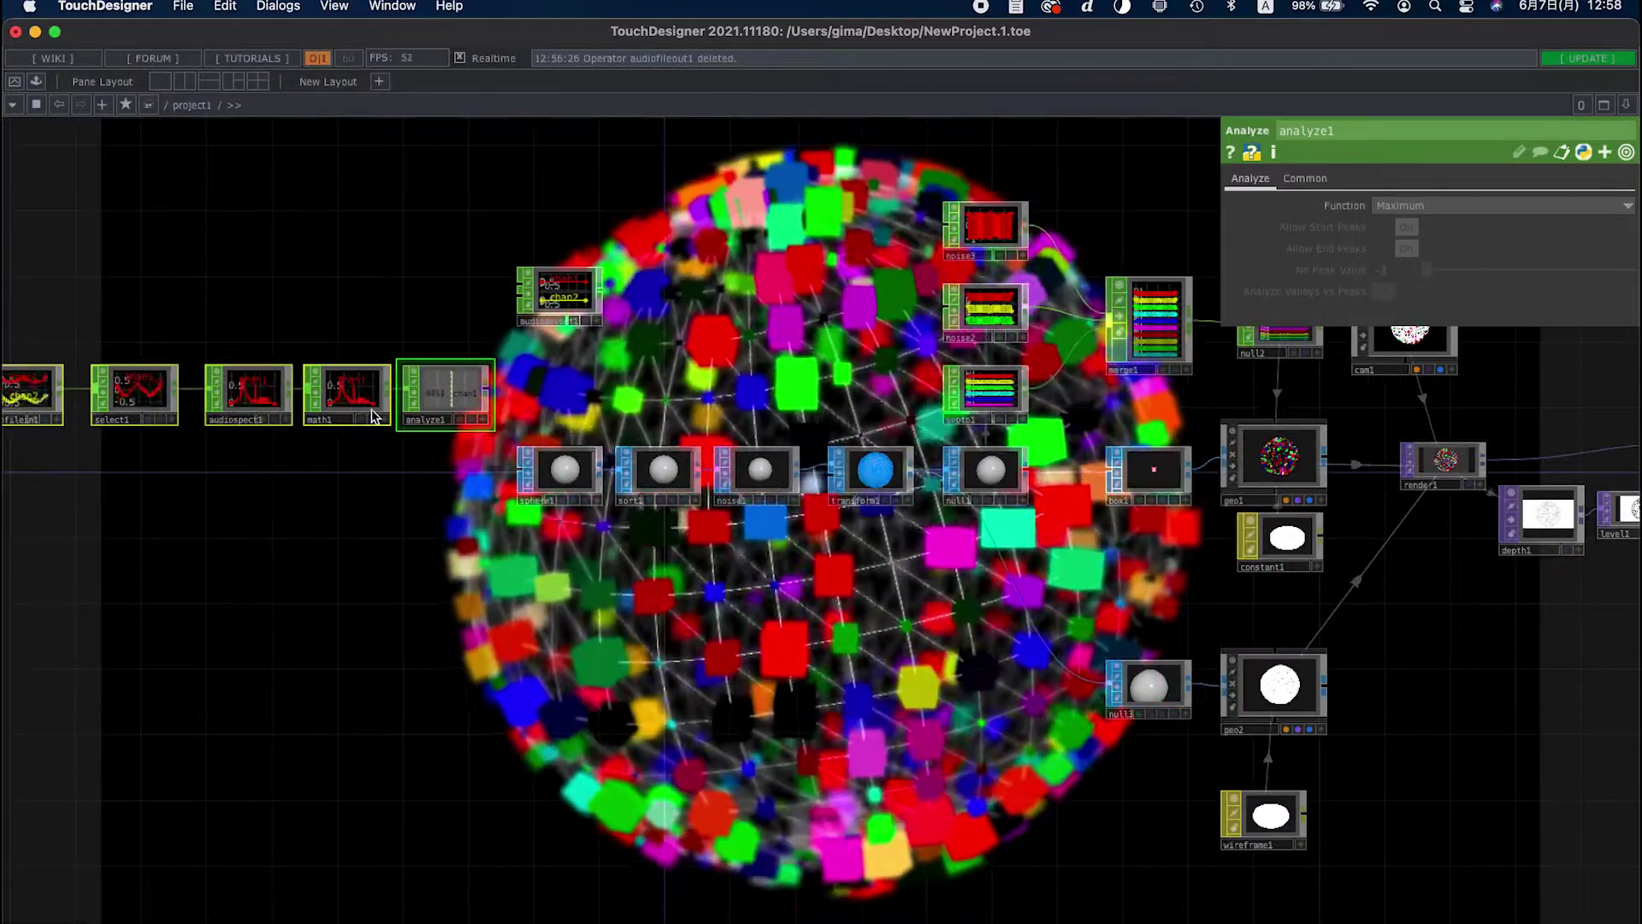
{"action": "left_click_drag", "start_coordinate": [445, 391], "coordinate": [556, 391]}
{"action": "left_click", "coordinate": [556, 391]}
Add a Lag CHOP after analyze1, placed above sort1
{"action": "scroll", "coordinate": [629, 386], "scroll_direction": "up", "scroll_amount": 5}
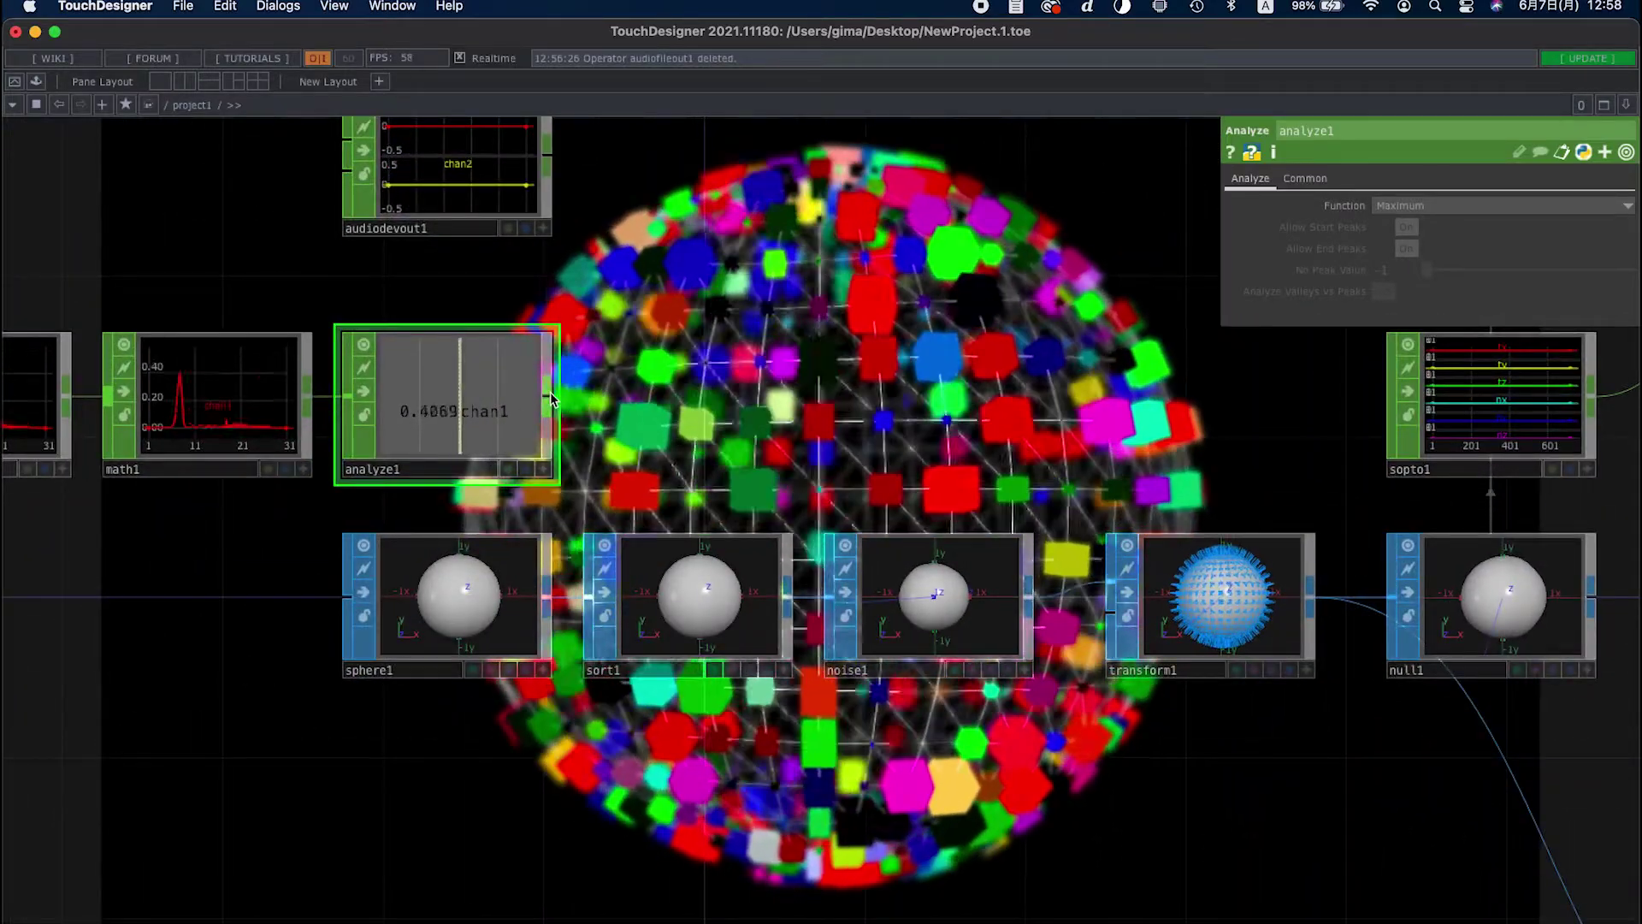
{"action": "right_click", "coordinate": [551, 392]}
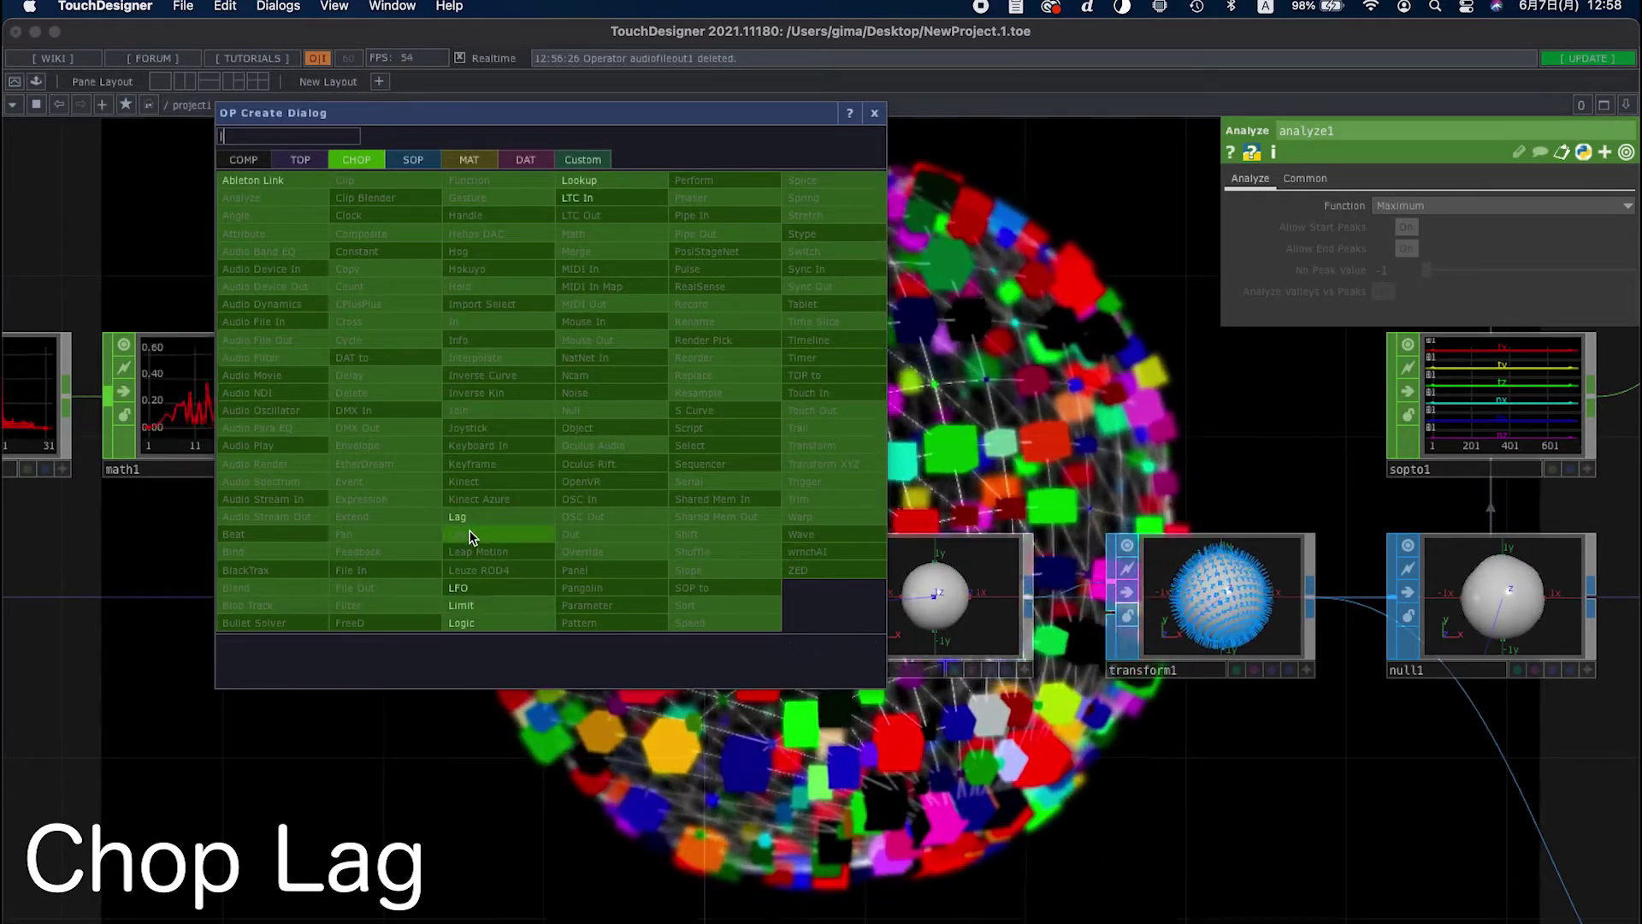
{"action": "left_click", "coordinate": [469, 531]}
{"action": "left_click", "coordinate": [694, 417]}
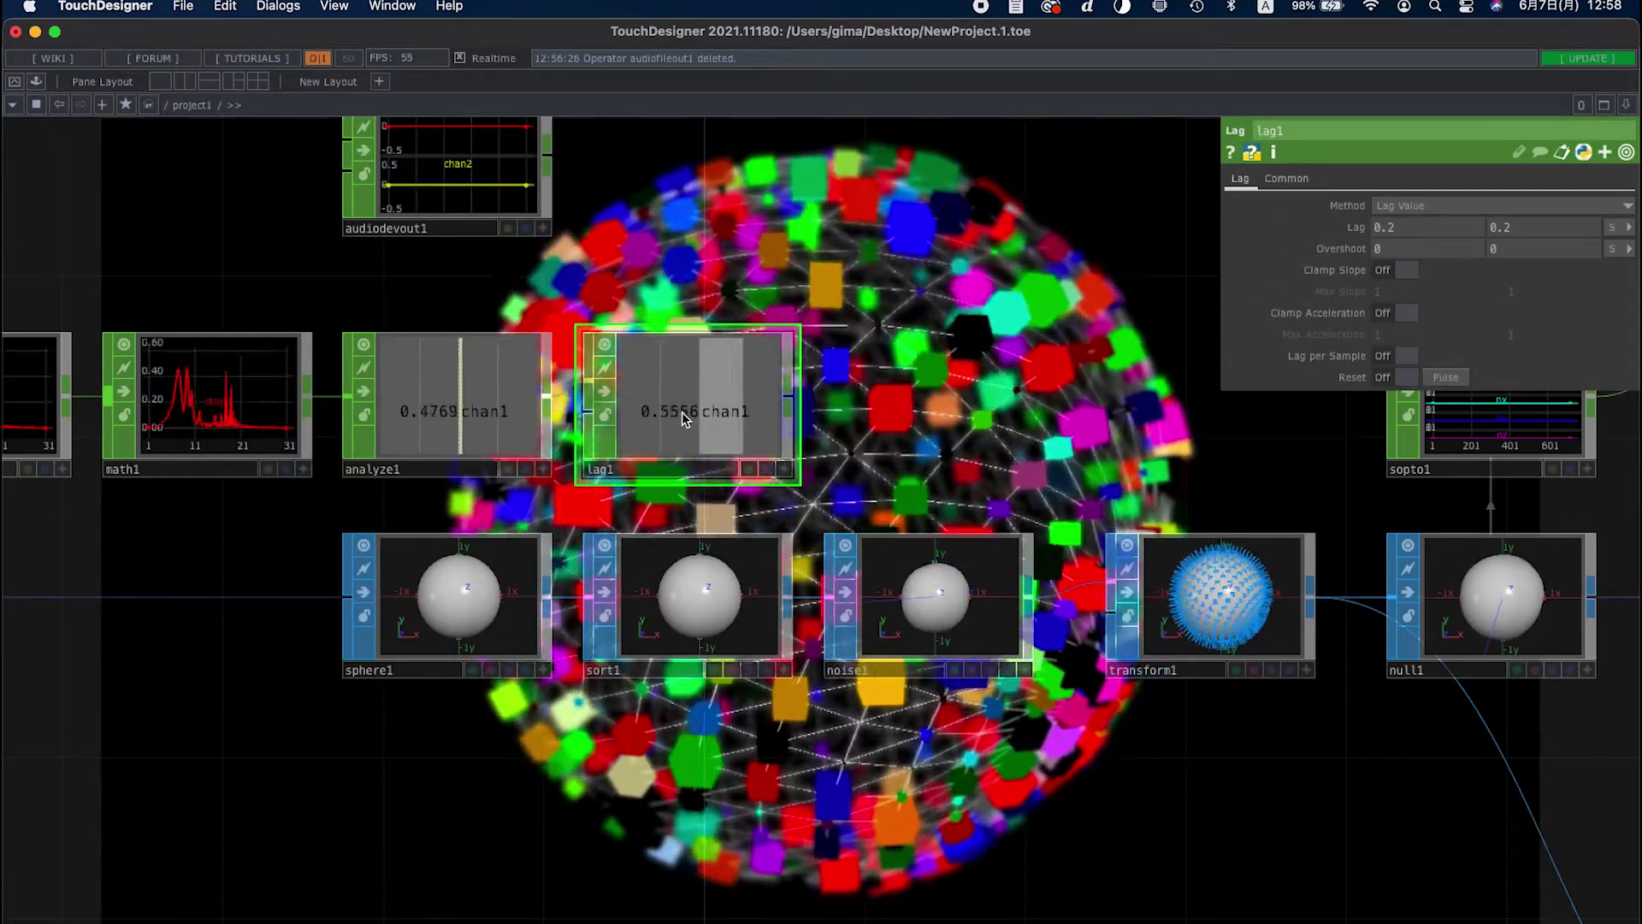
{"action": "scroll", "coordinate": [685, 419], "scroll_direction": "up", "scroll_amount": 2}
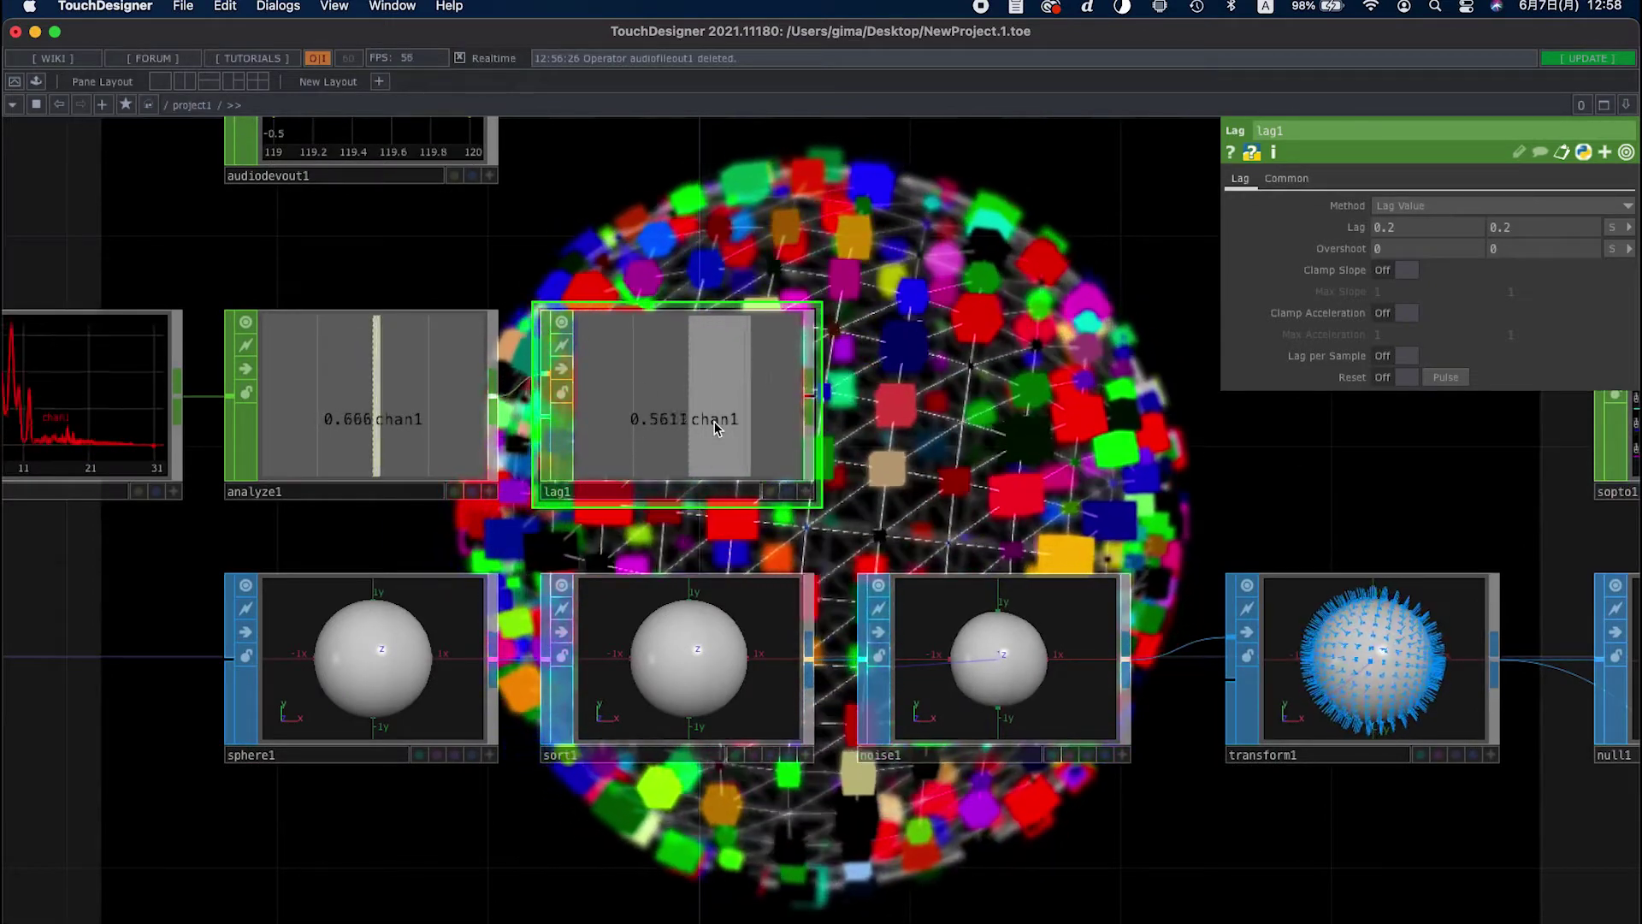
{"action": "scroll", "coordinate": [883, 433], "scroll_direction": "right", "scroll_amount": 4}
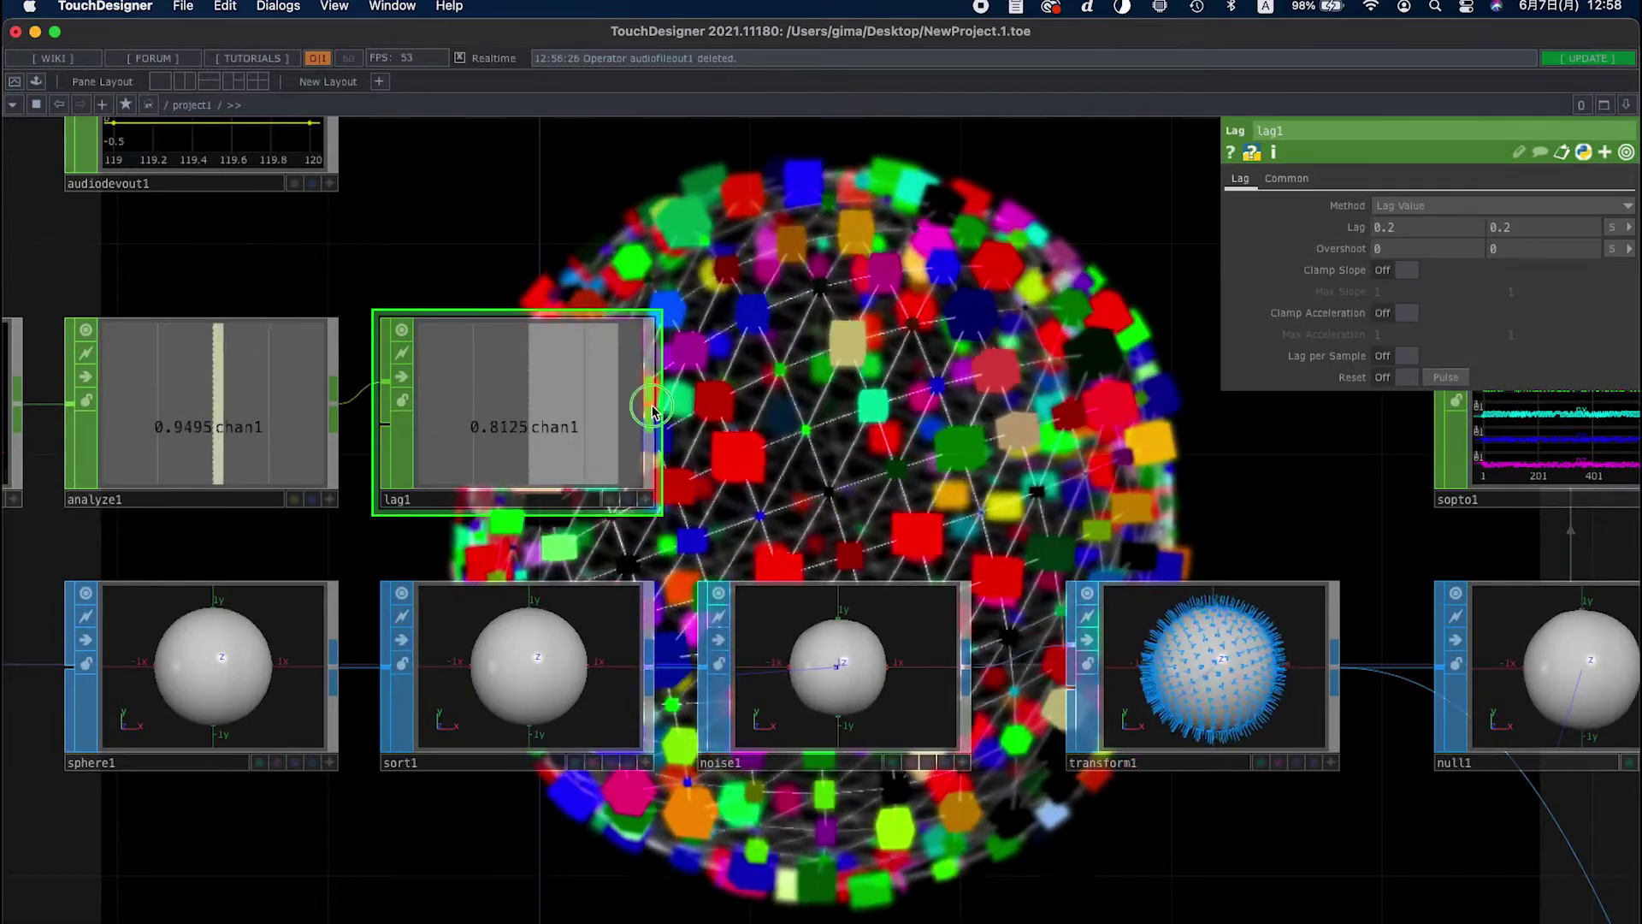
Add a Null CHOP after lag1, above noise1, and export its chan1 channel to noise1's Amplitude
{"action": "left_click", "coordinate": [652, 414]}
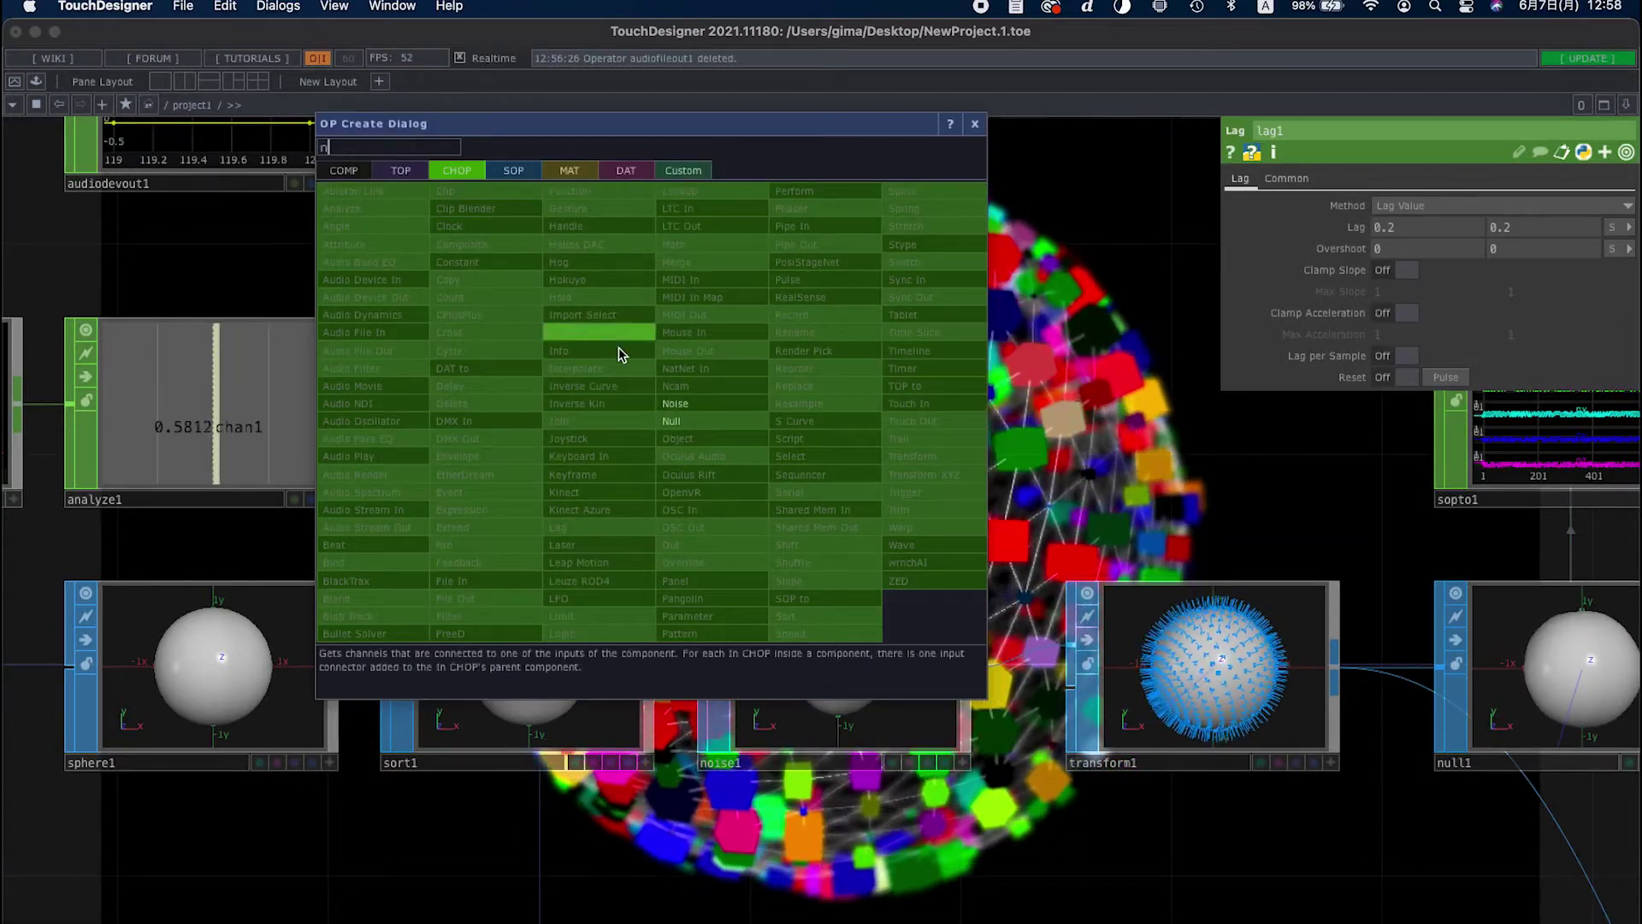
{"action": "left_click", "coordinate": [691, 417]}
{"action": "left_click", "coordinate": [845, 419]}
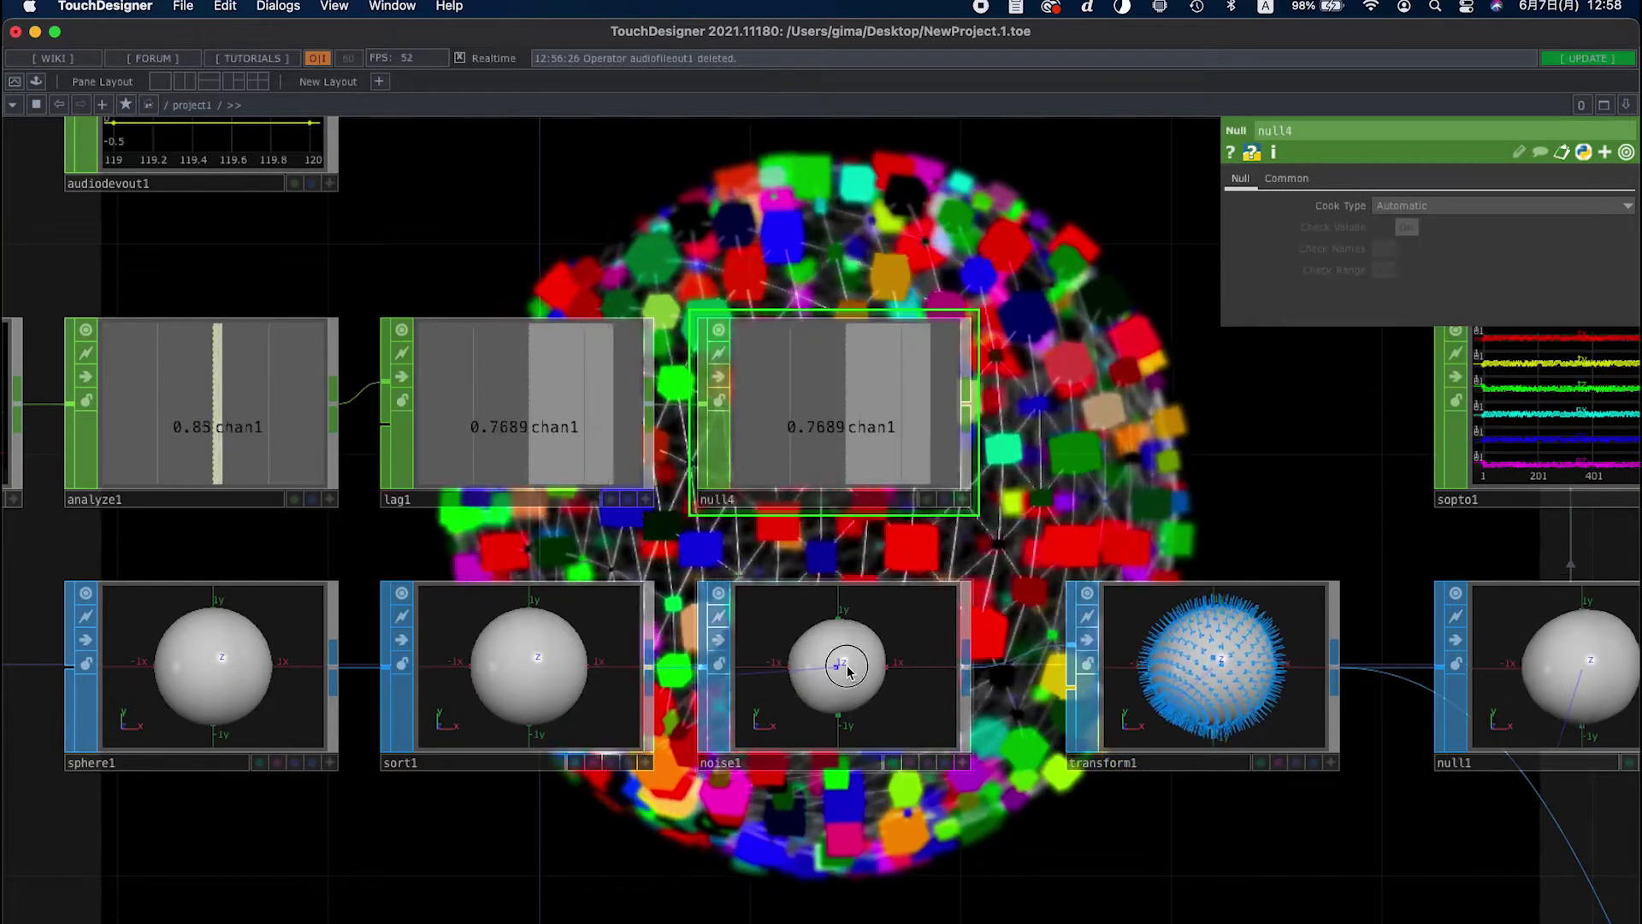
{"action": "left_click", "coordinate": [840, 671]}
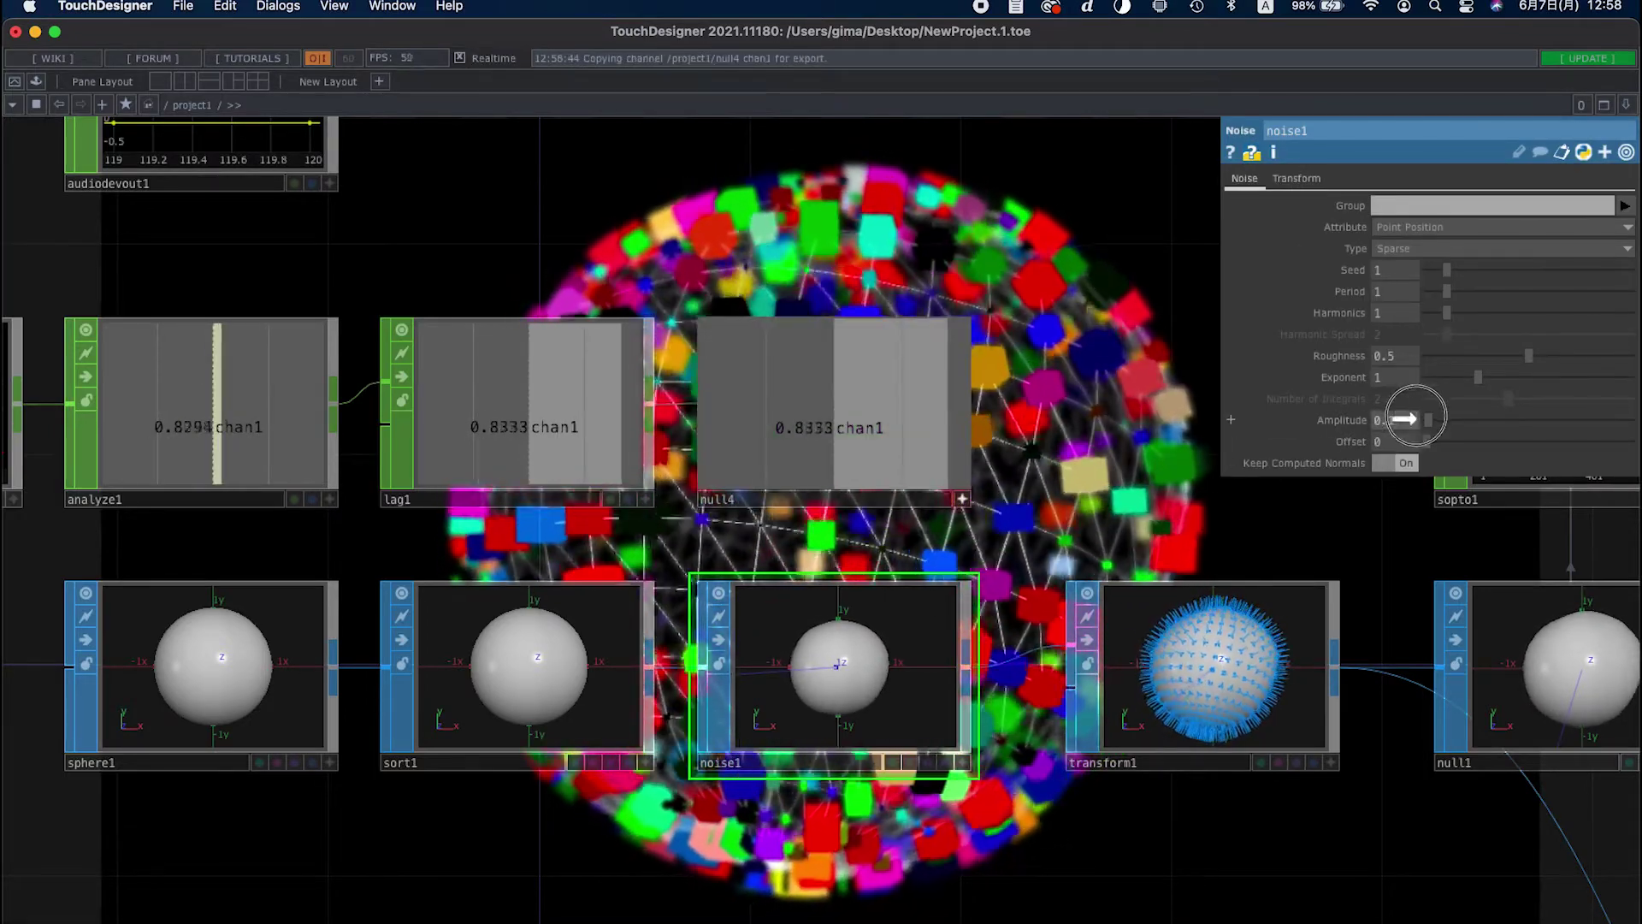
{"action": "left_click", "coordinate": [1409, 409]}
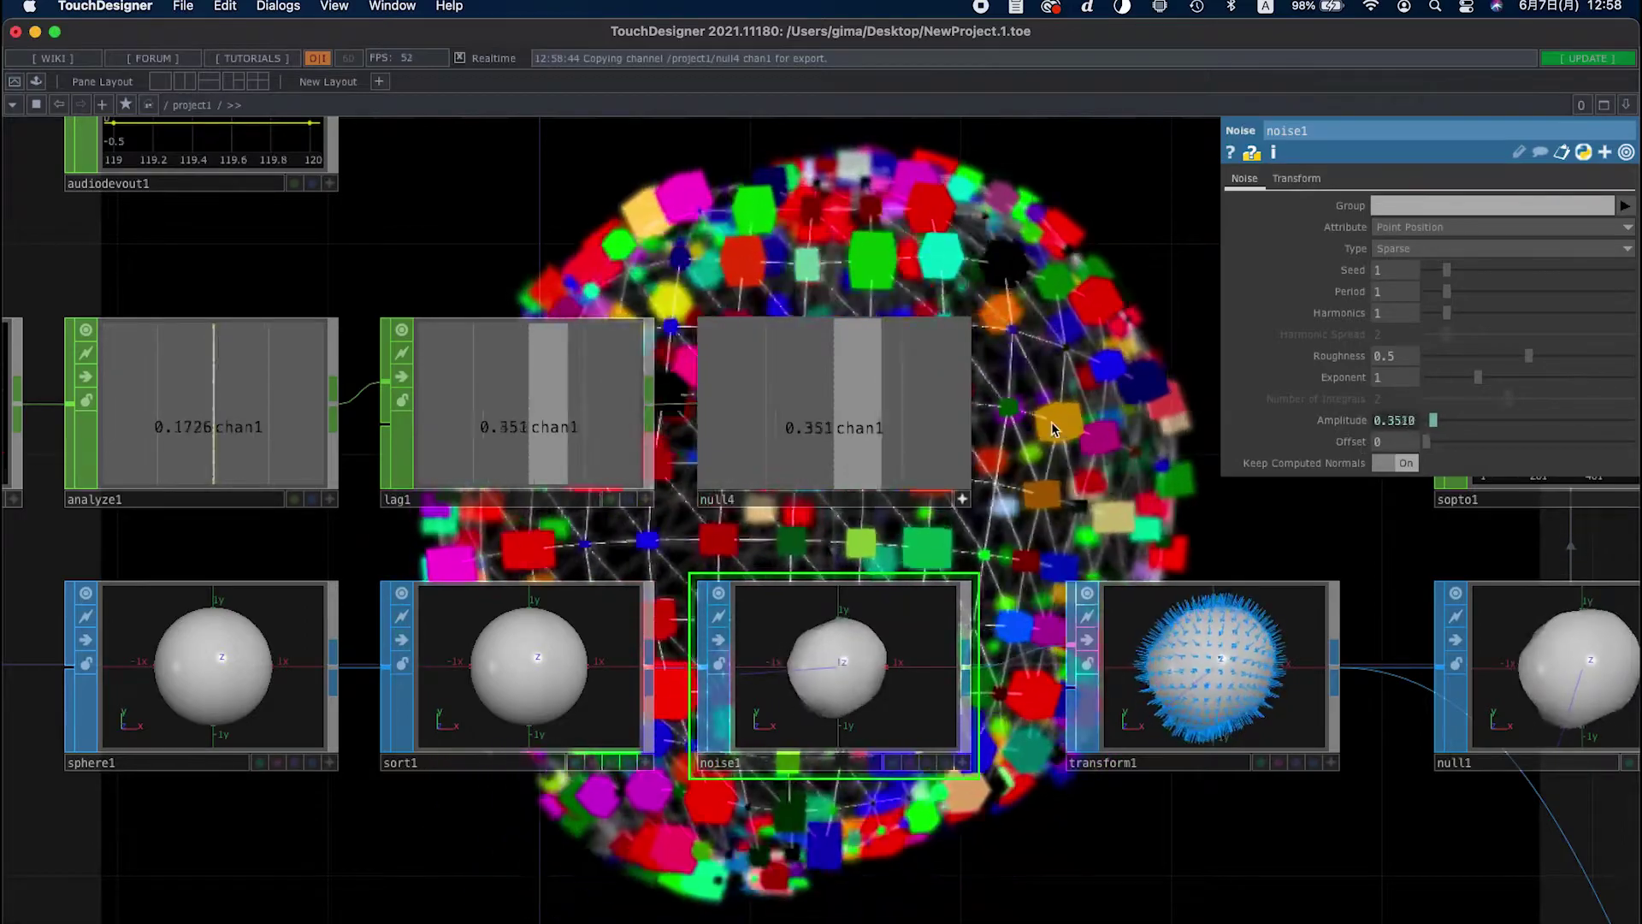
Try stronger Multiply values up to about 6.2 on math1, and reset Multiply to 1
{"action": "scroll", "coordinate": [1055, 425], "scroll_direction": "down", "scroll_amount": 1}
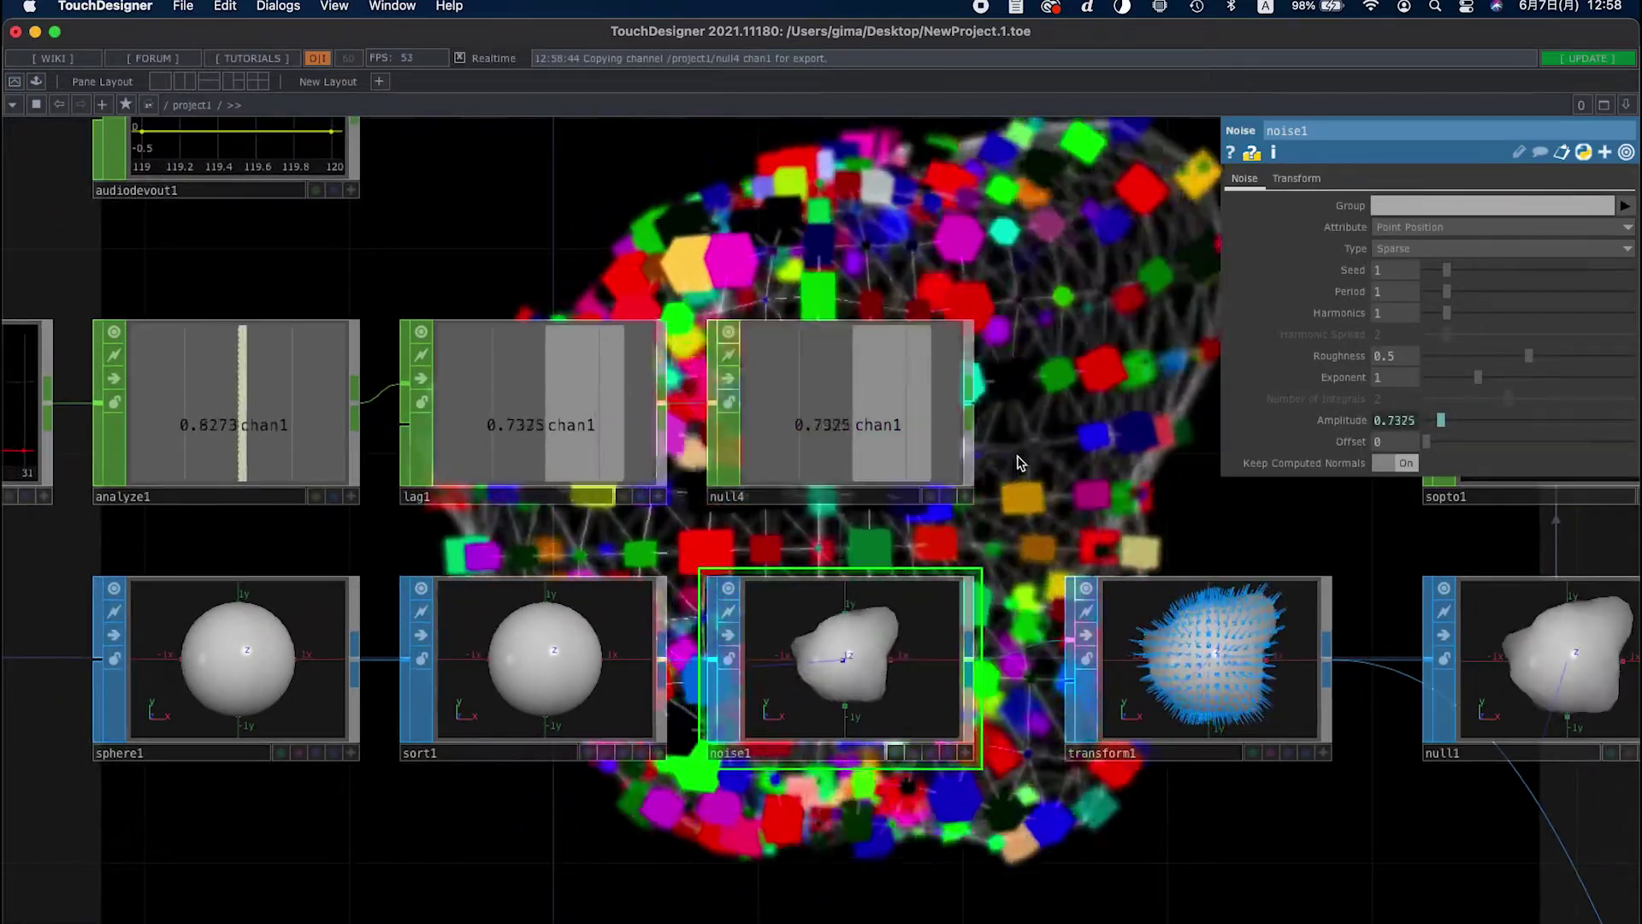
{"action": "scroll", "coordinate": [971, 462], "scroll_direction": "down", "scroll_amount": 3}
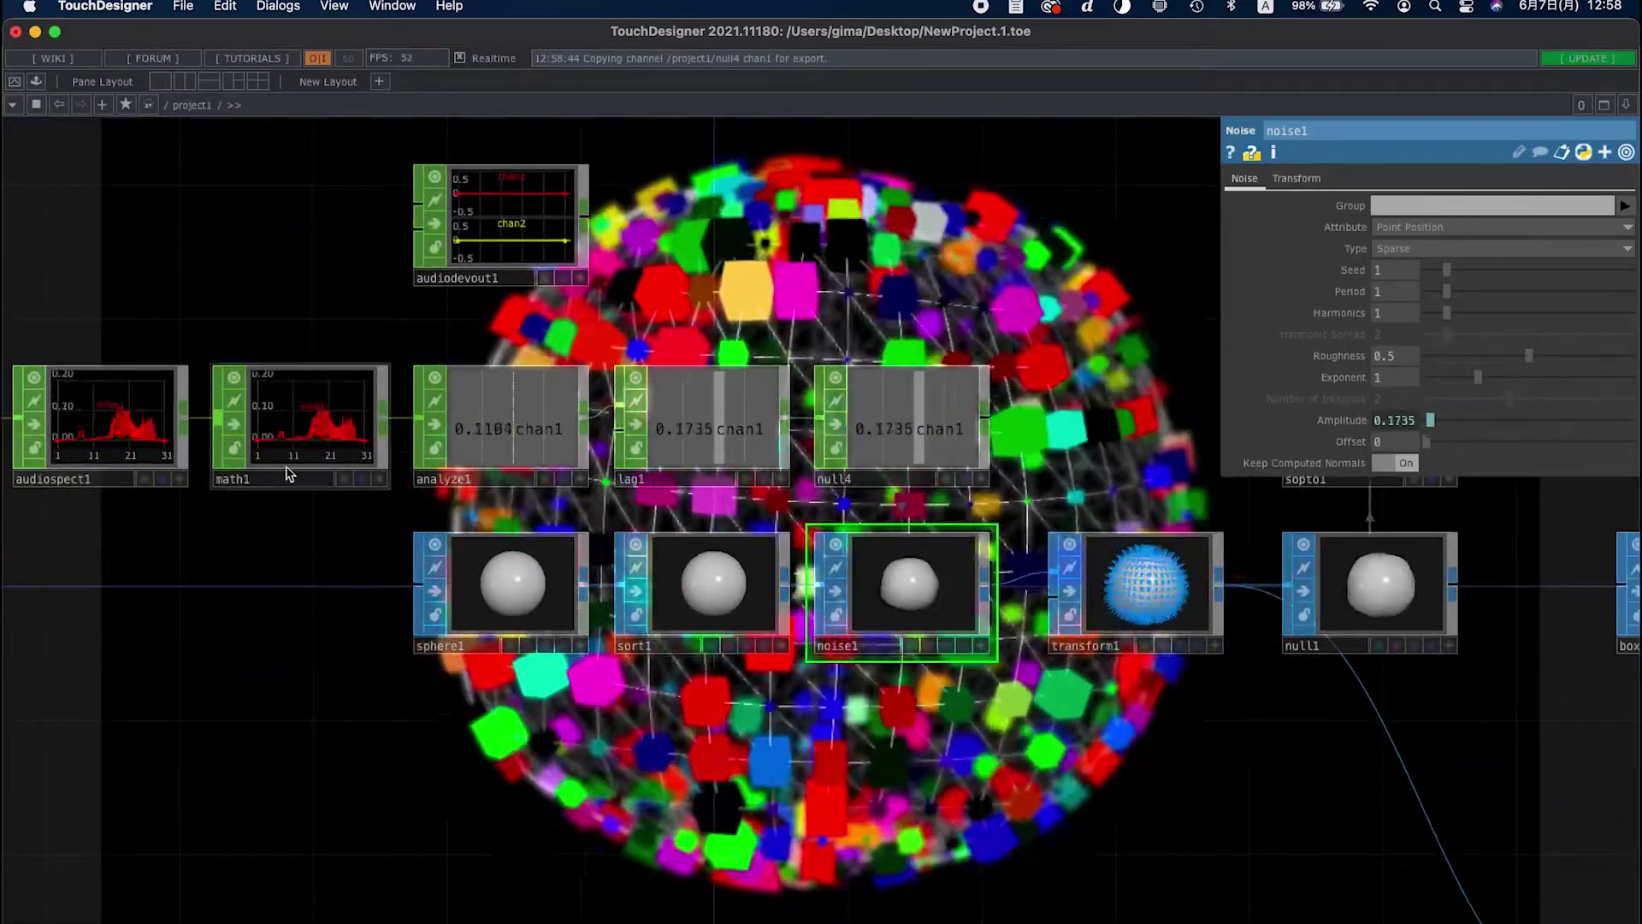
{"action": "left_click", "coordinate": [299, 415]}
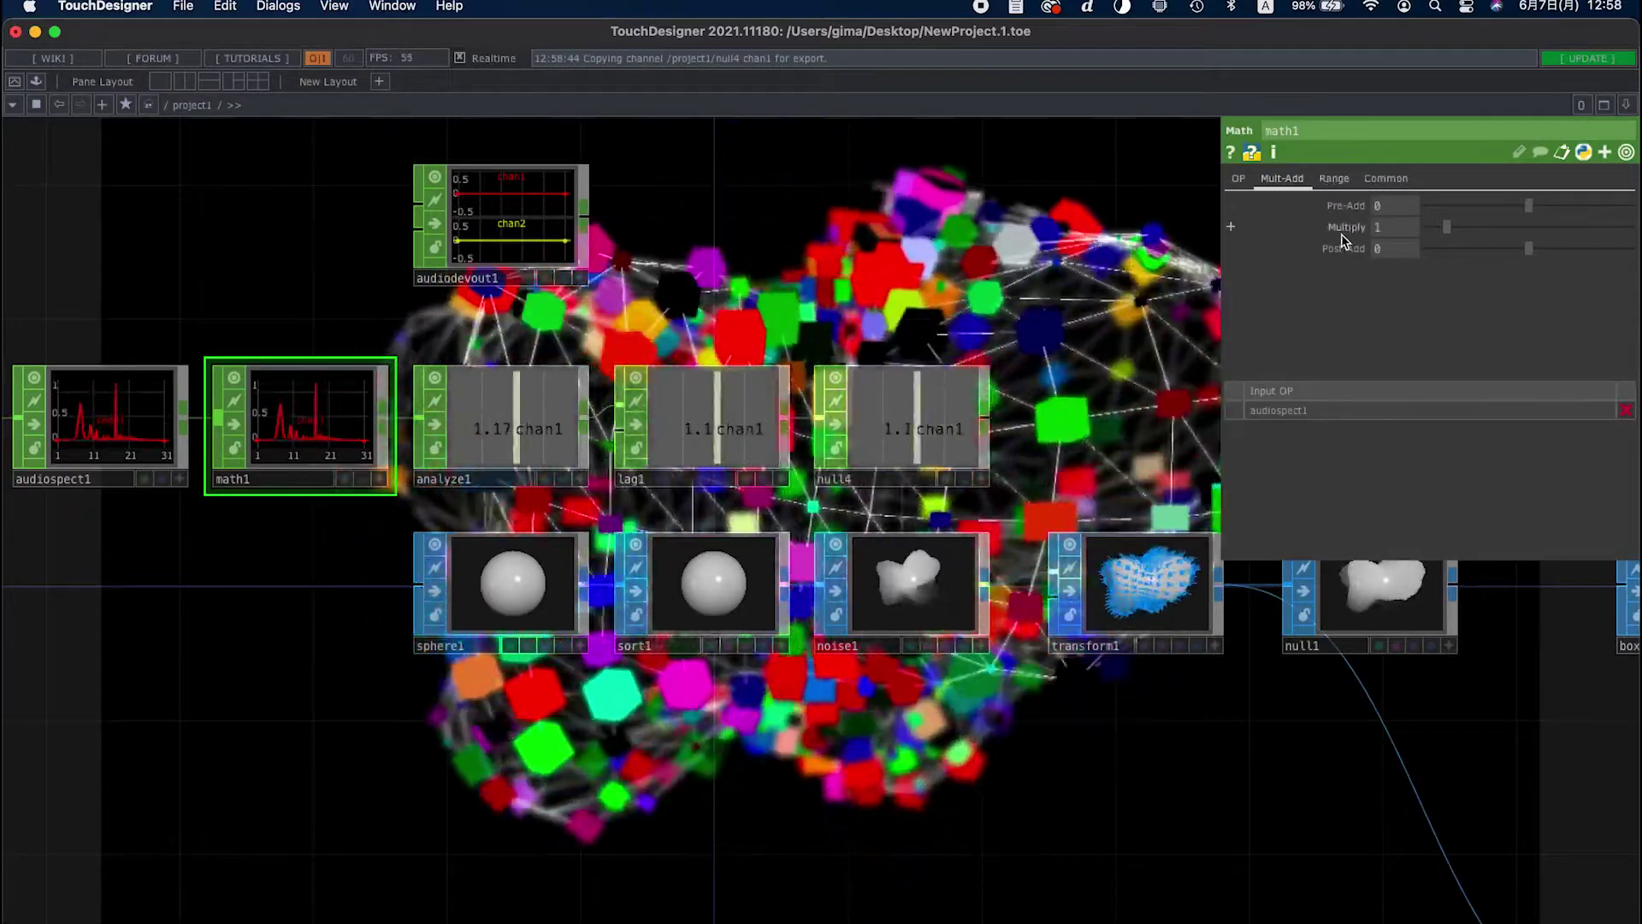
{"action": "left_click_drag", "start_coordinate": [1457, 231], "coordinate": [1480, 231]}
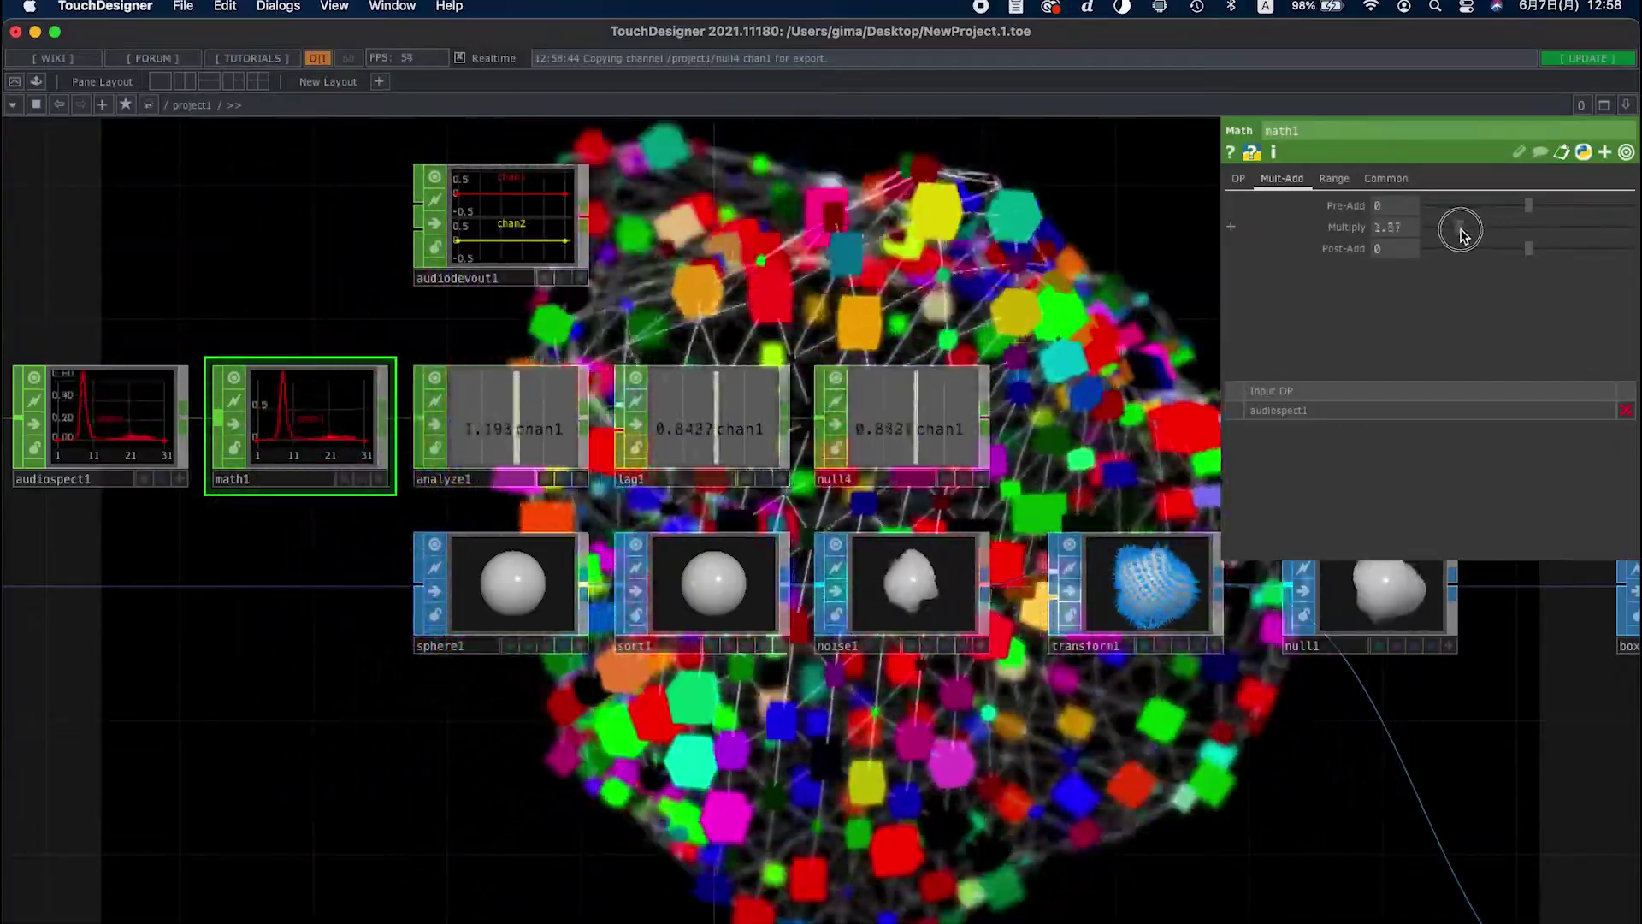
{"action": "left_click_drag", "start_coordinate": [1467, 228], "coordinate": [1549, 227]}
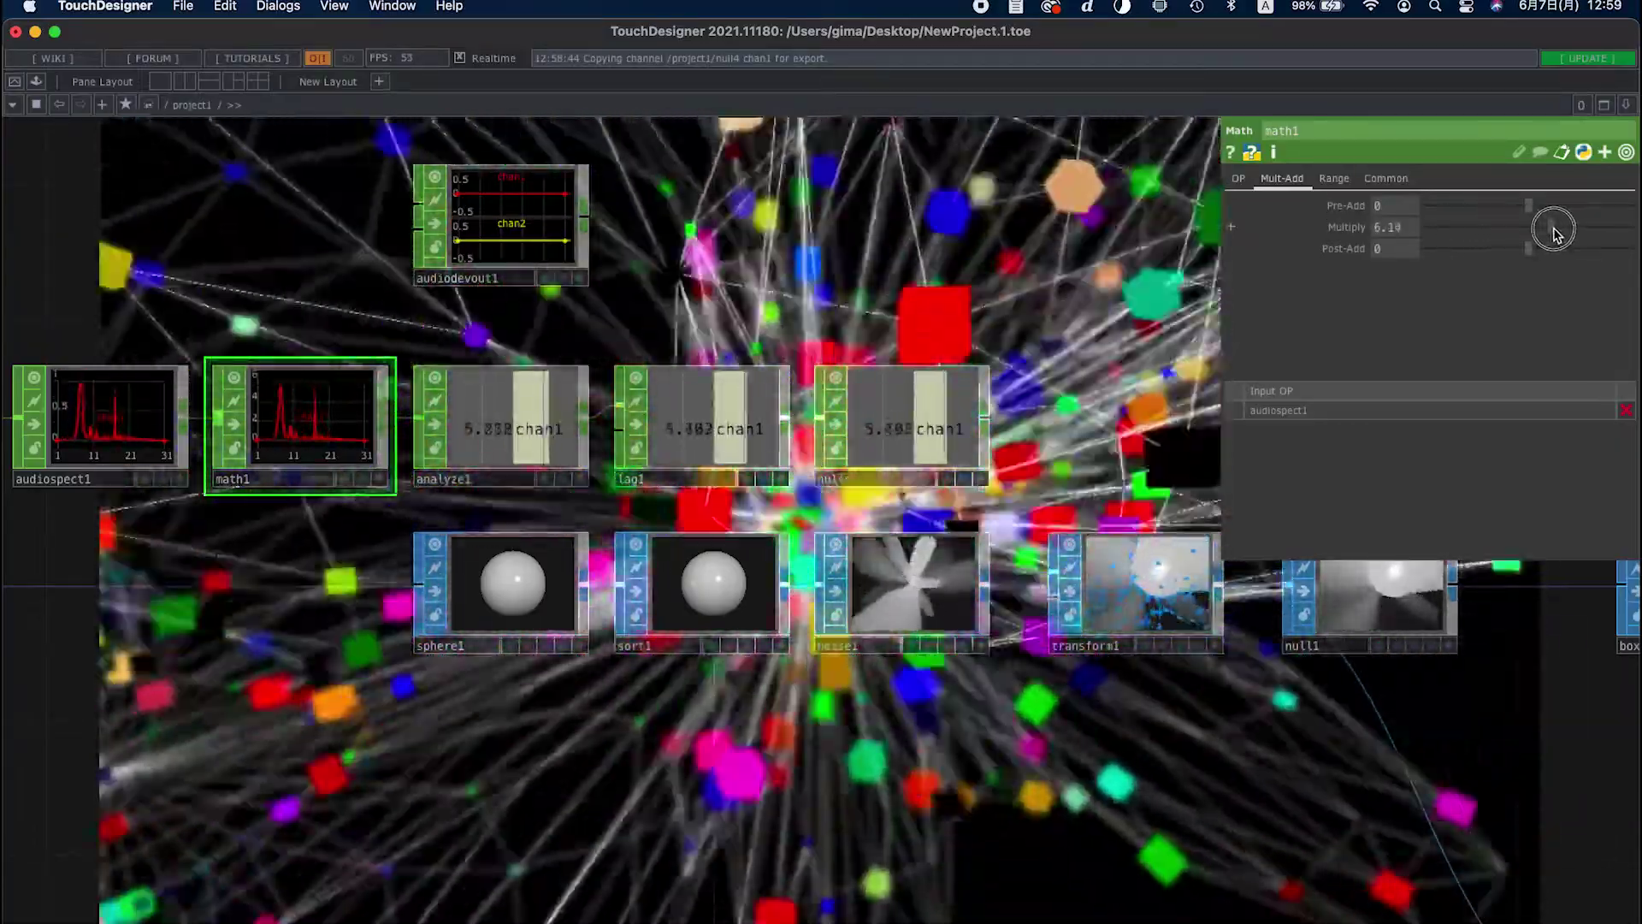
{"action": "type", "text": "1"}
{"action": "key", "text": "Return"}
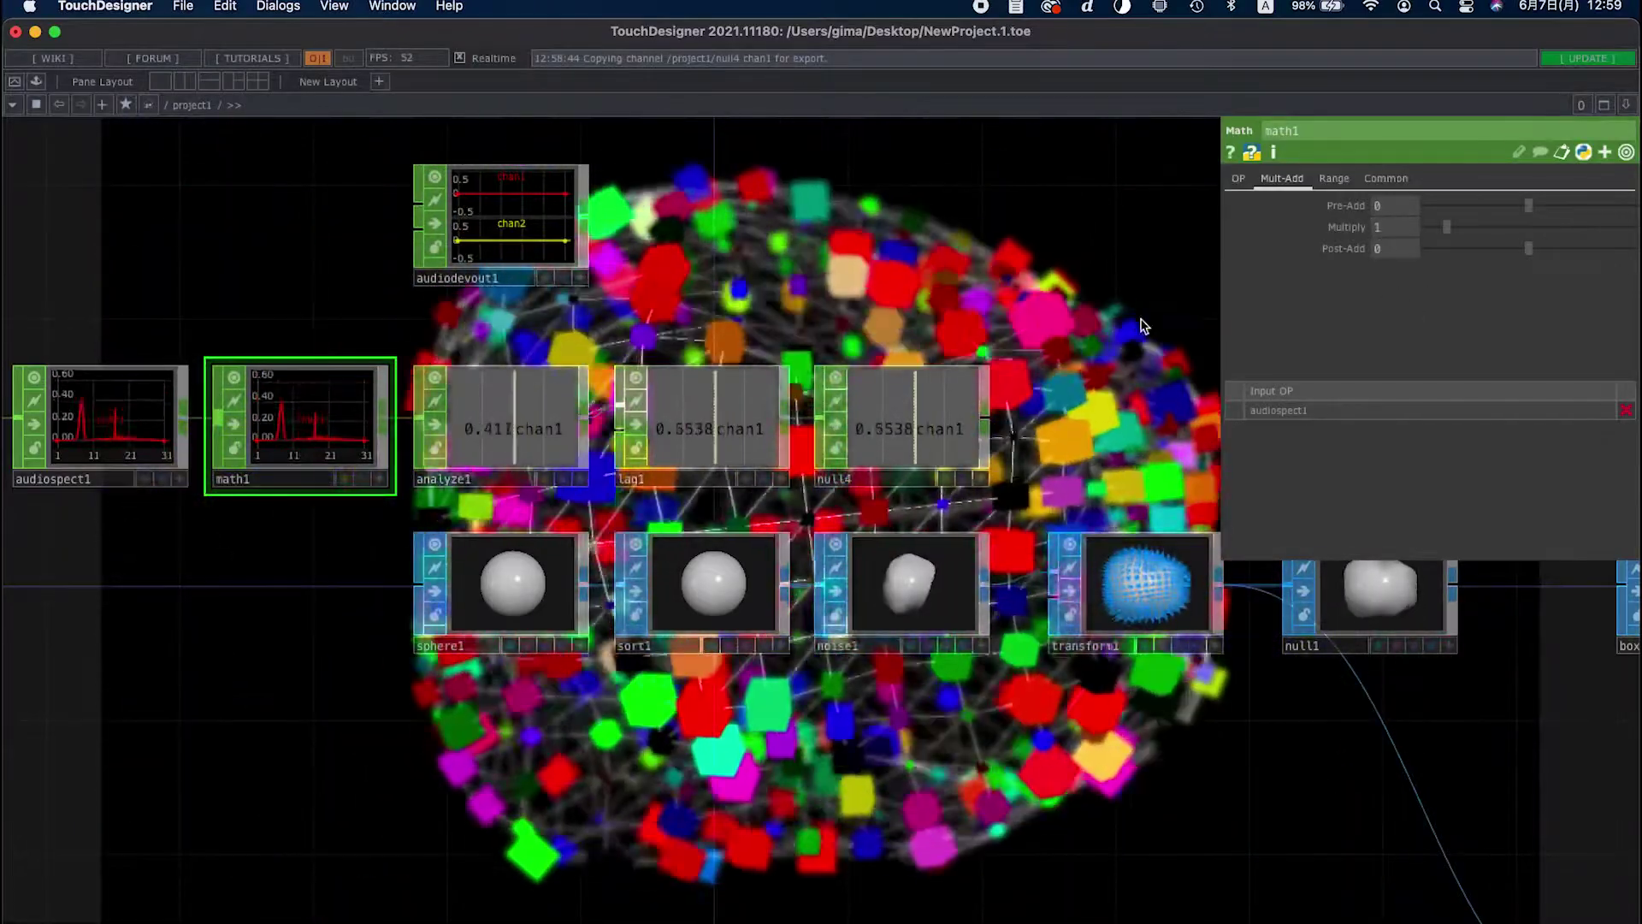
Open the Palette Browser, show its ImageFilters components, and move the palette window clear of over1
{"action": "scroll", "coordinate": [1049, 297], "scroll_direction": "down", "scroll_amount": 5}
{"action": "scroll", "coordinate": [777, 276], "scroll_direction": "right", "scroll_amount": 10}
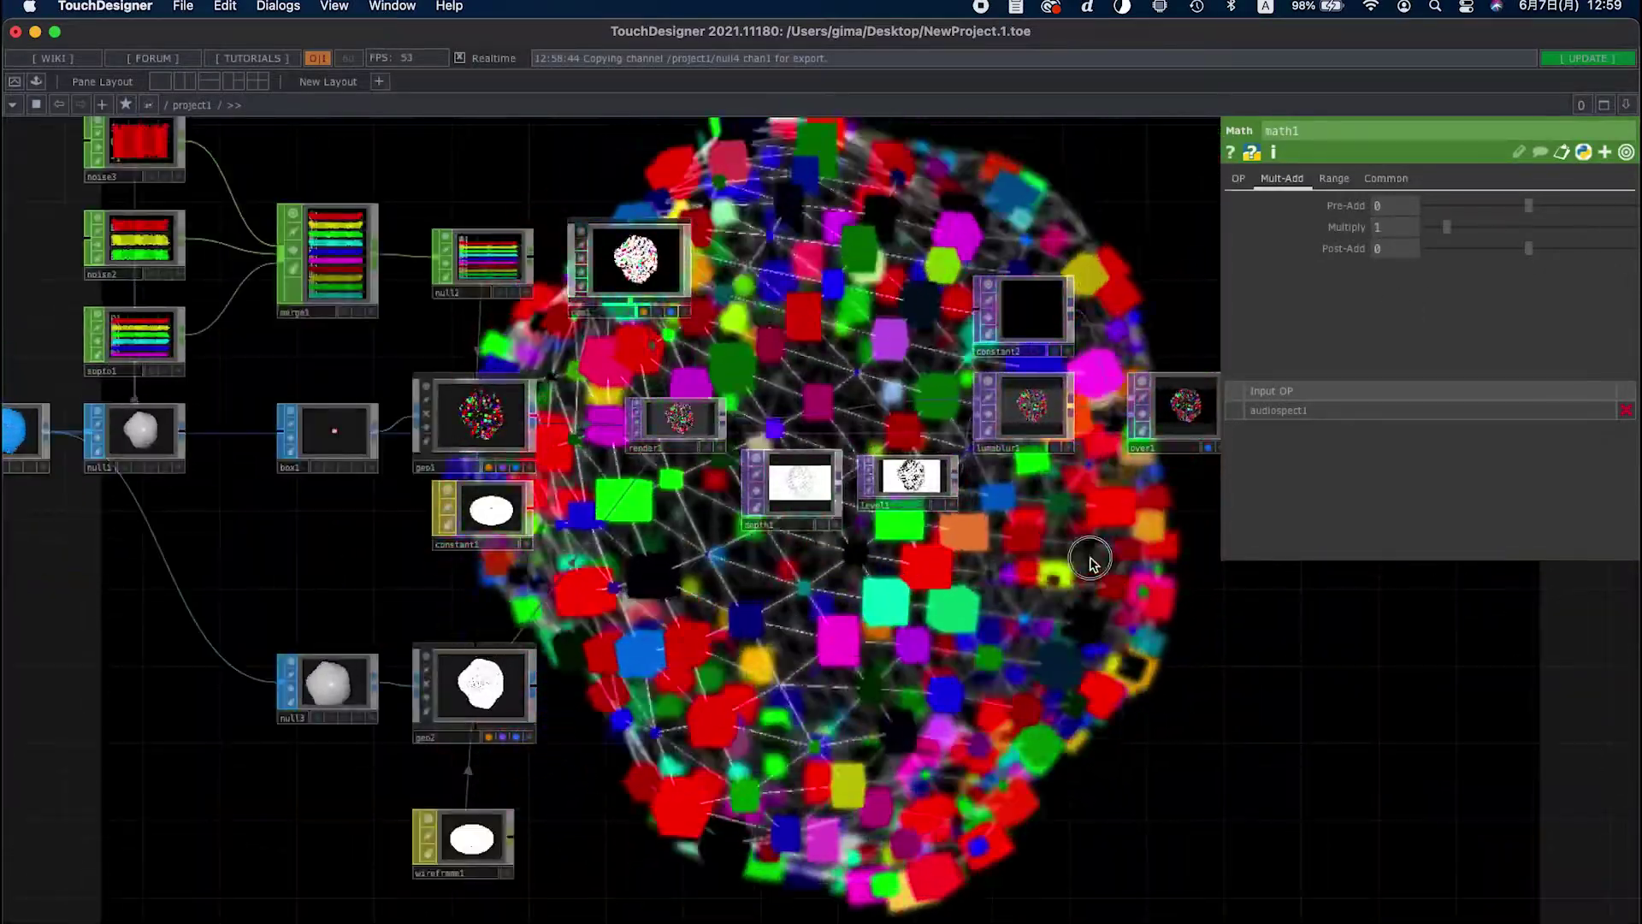
{"action": "scroll", "coordinate": [1093, 566], "scroll_direction": "right", "scroll_amount": 4}
{"action": "scroll", "coordinate": [941, 530], "scroll_direction": "right", "scroll_amount": 3}
{"action": "scroll", "coordinate": [834, 469], "scroll_direction": "up", "scroll_amount": 1}
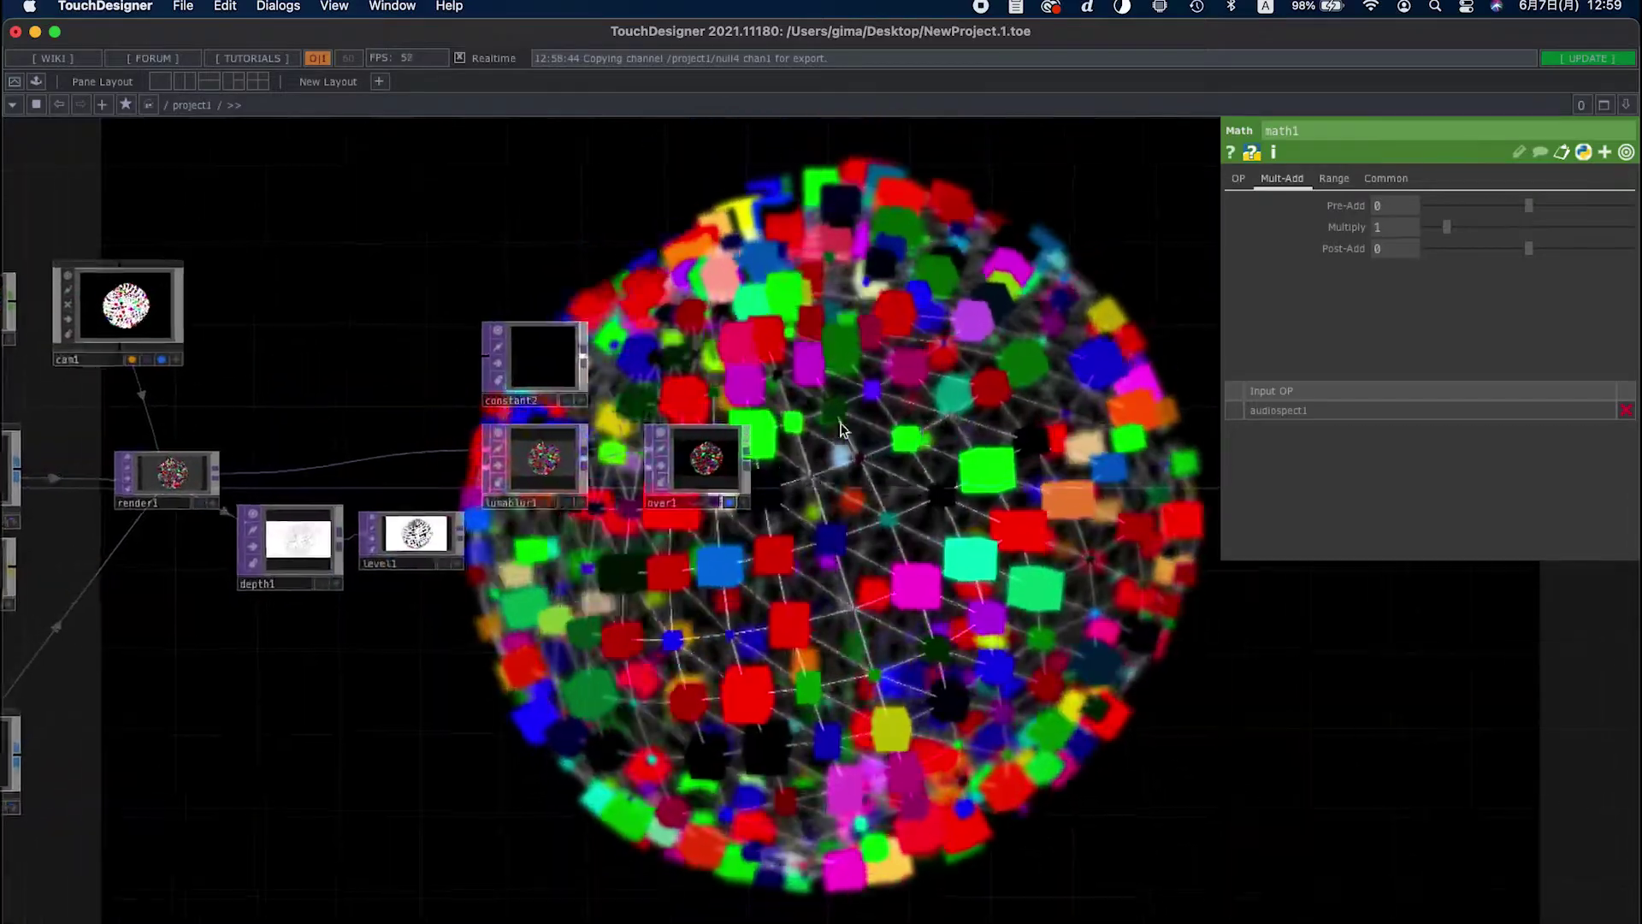
{"action": "scroll", "coordinate": [834, 469], "scroll_direction": "right", "scroll_amount": 1}
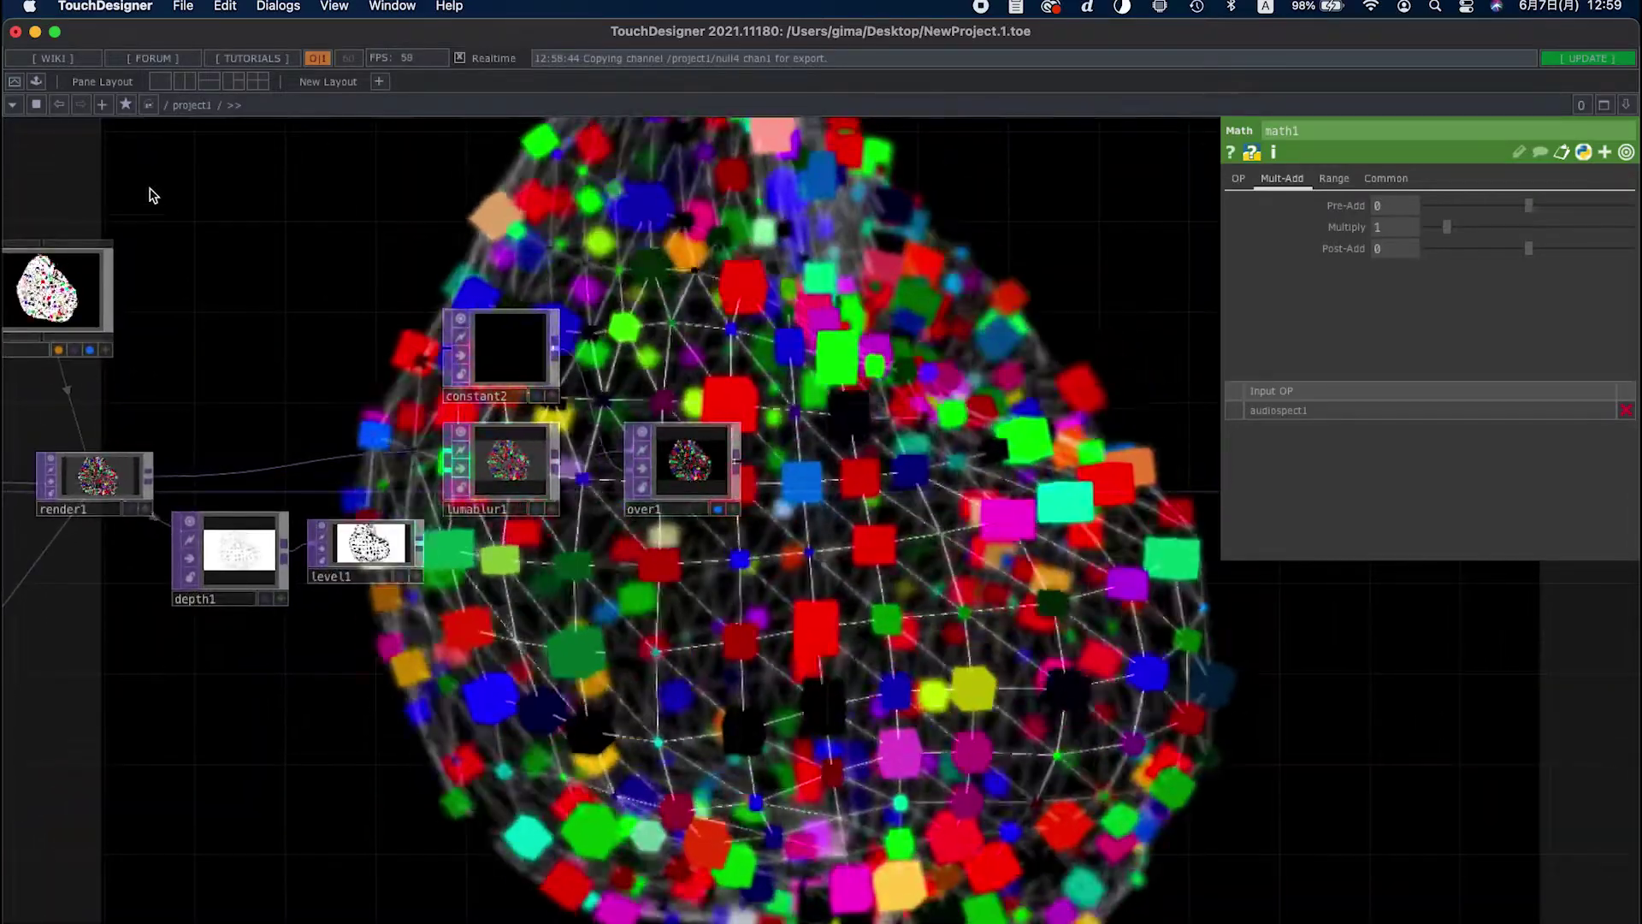
{"action": "left_click", "coordinate": [278, 6]}
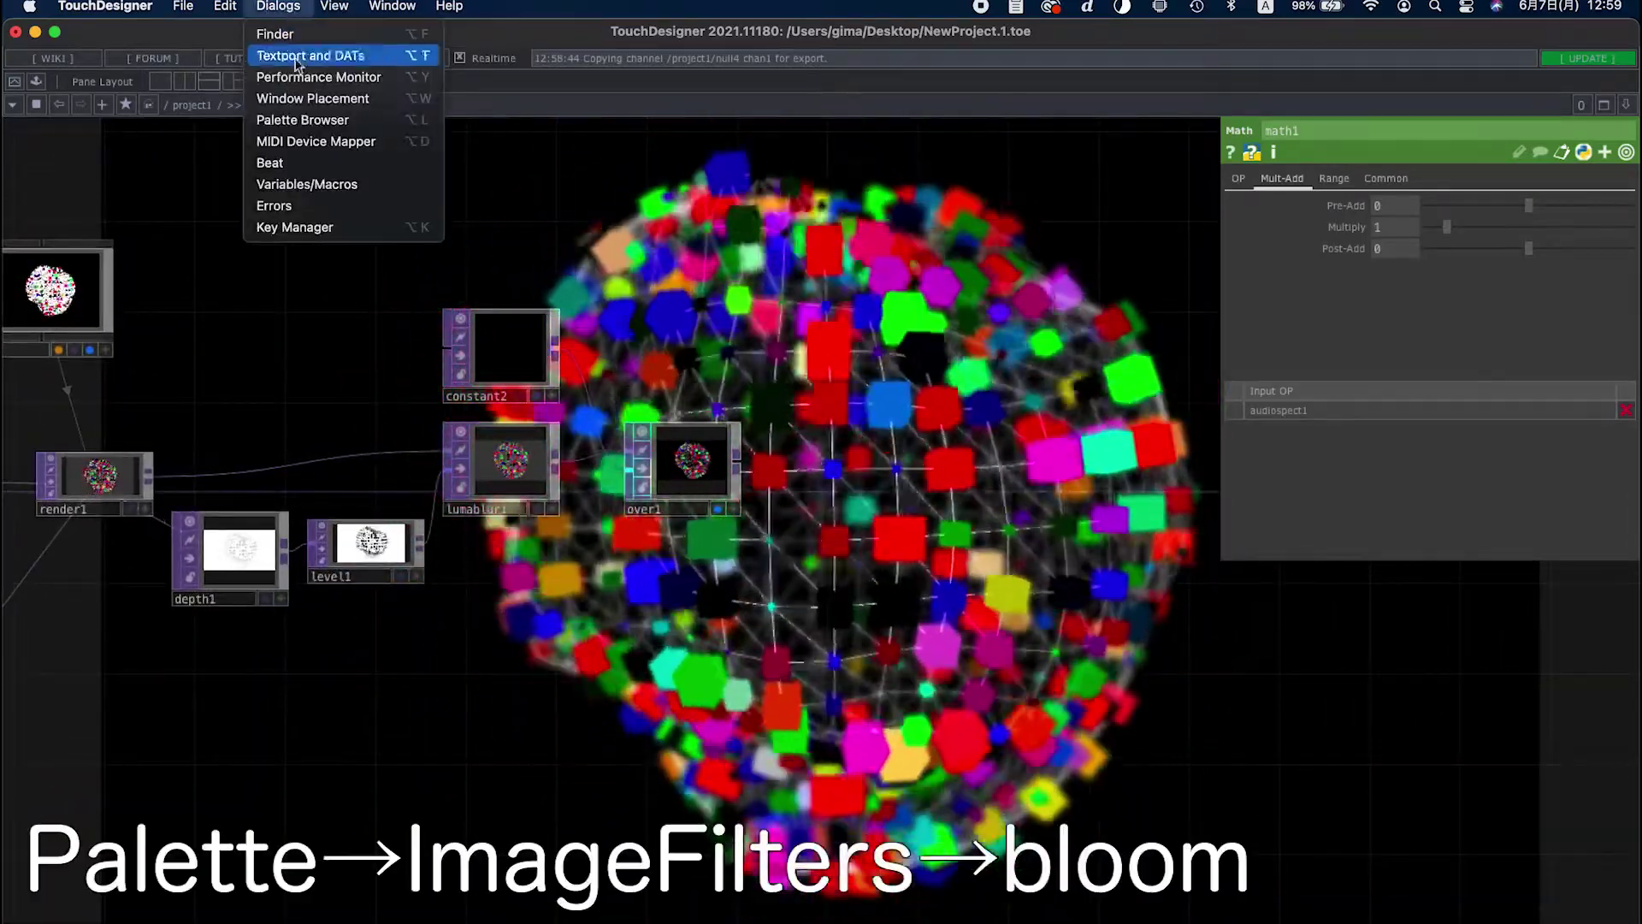
{"action": "left_click", "coordinate": [307, 120]}
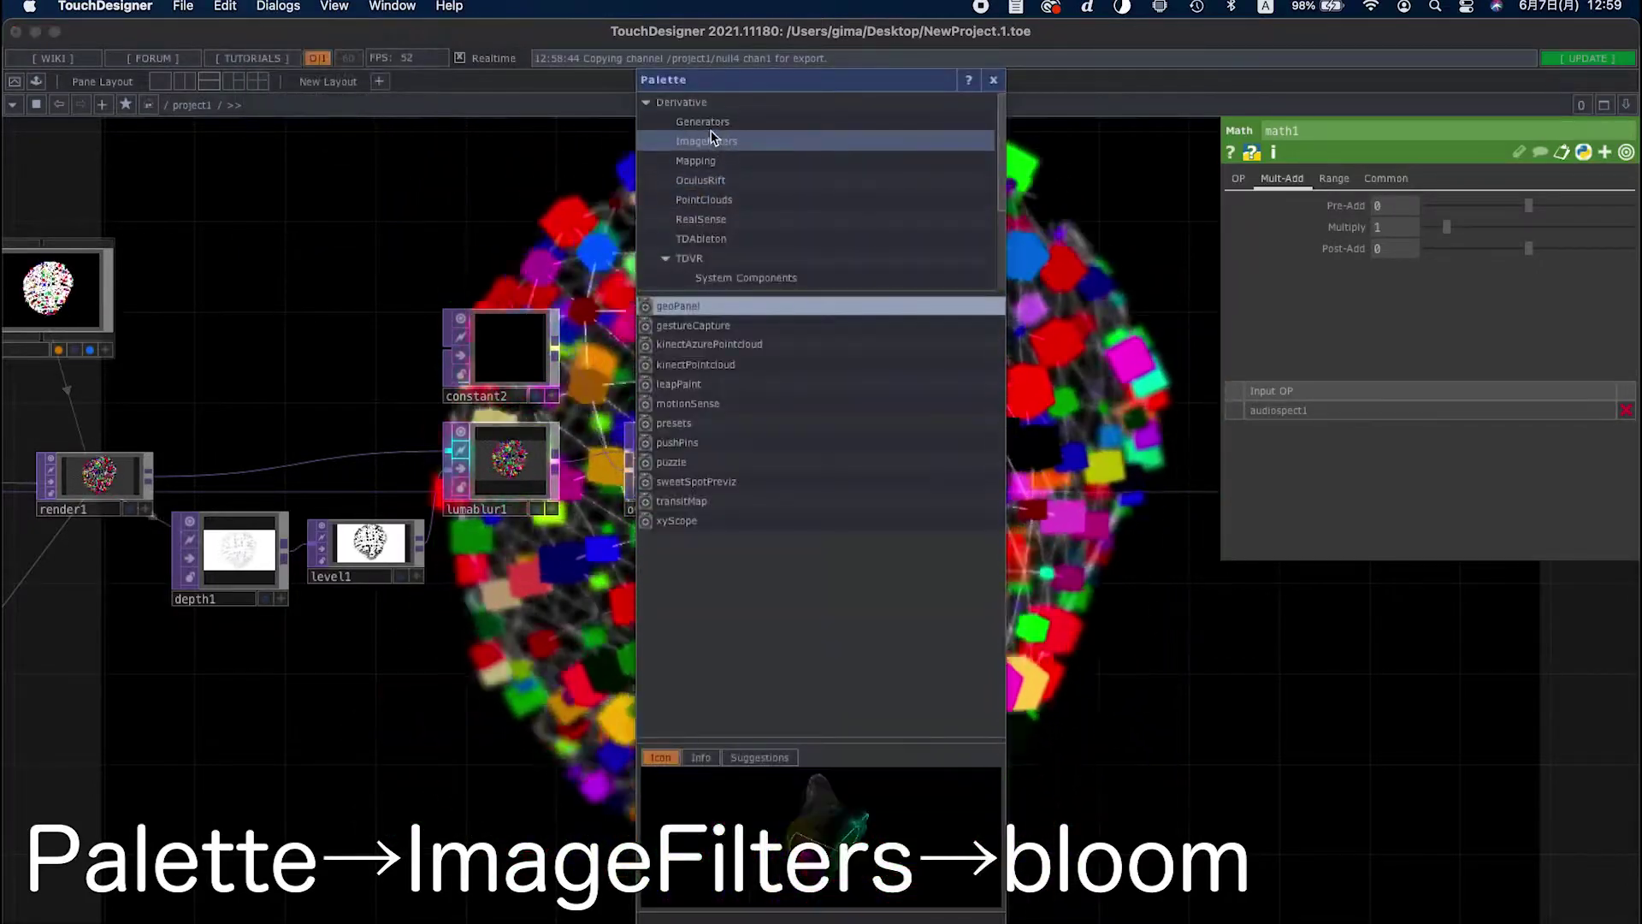
{"action": "left_click", "coordinate": [708, 122]}
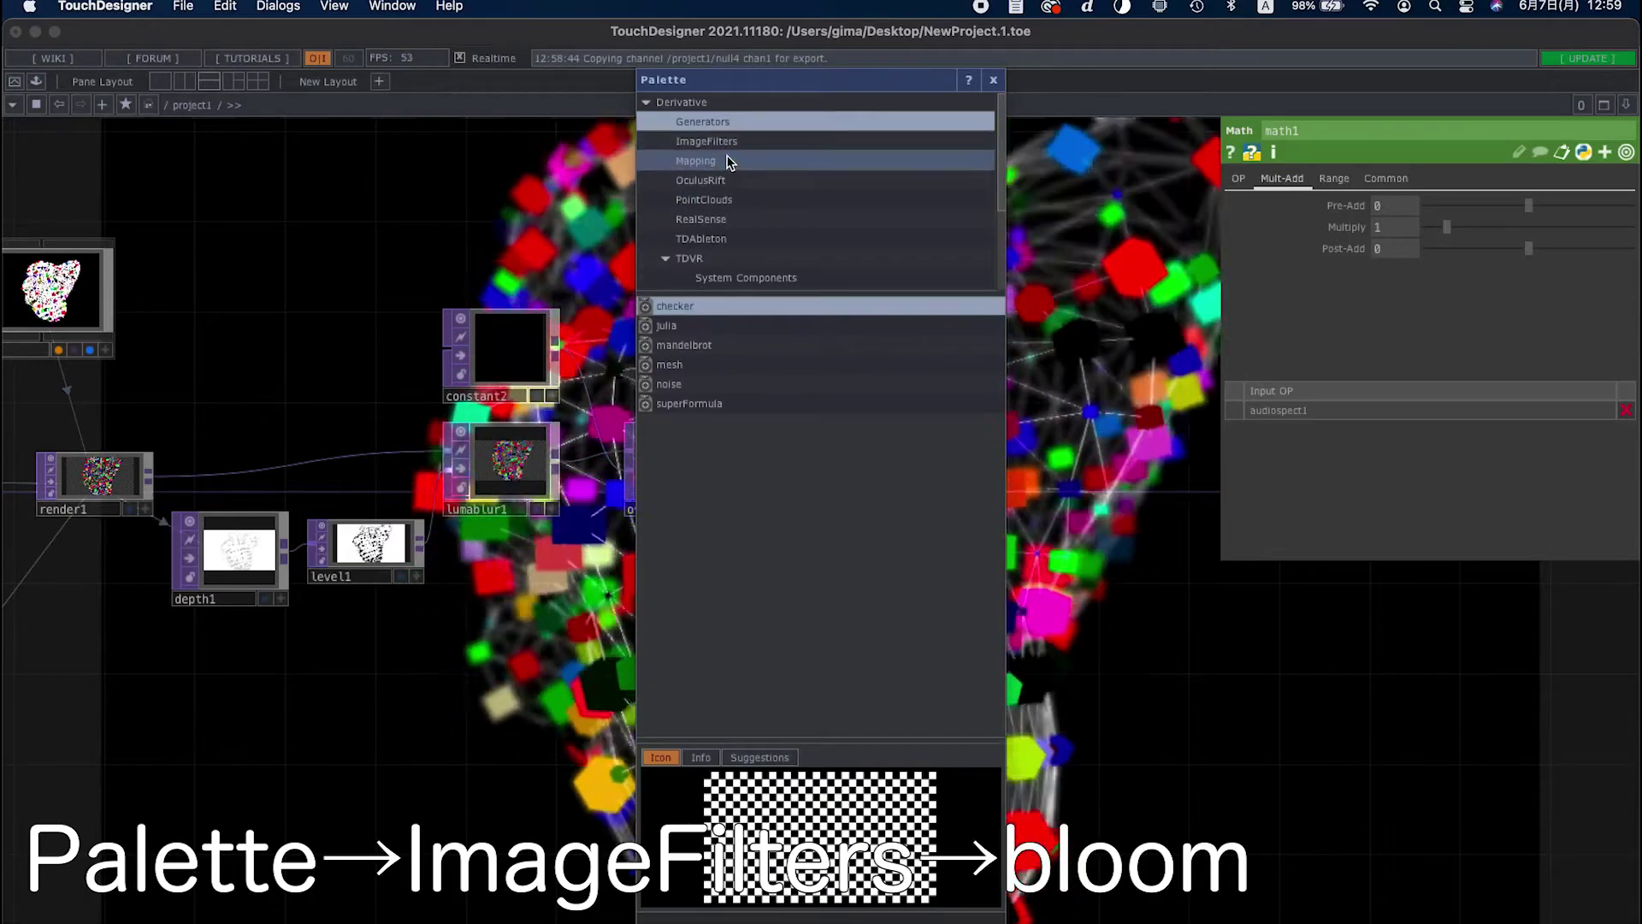
{"action": "left_click", "coordinate": [706, 141]}
{"action": "left_click_drag", "start_coordinate": [709, 80], "coordinate": [370, 84]}
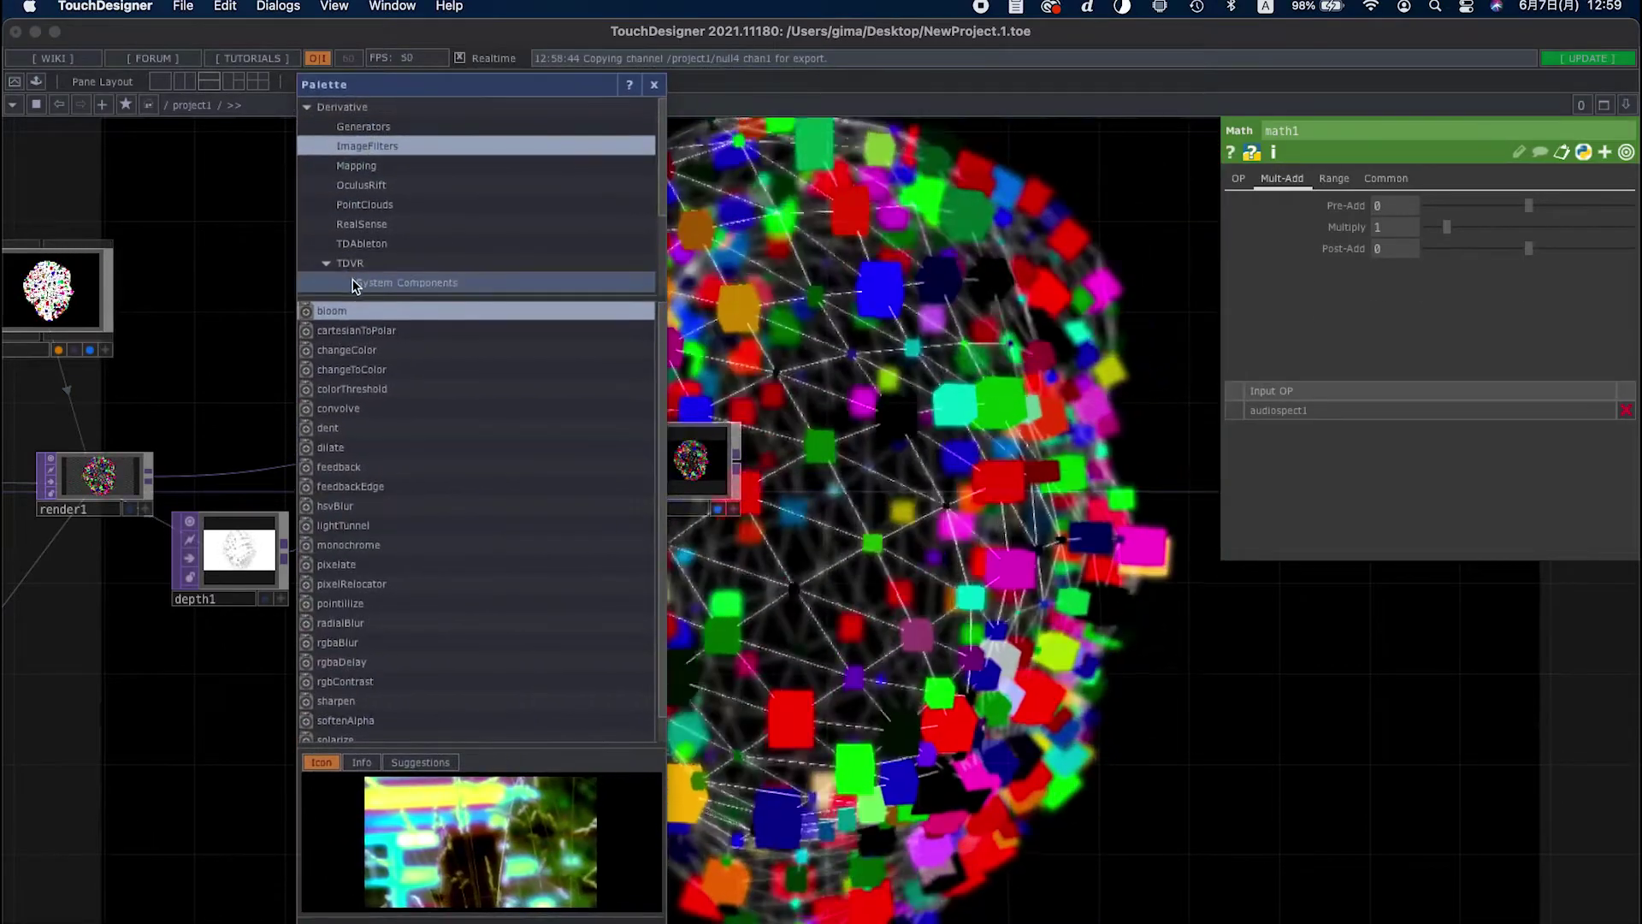
Place the bloom component from the palette after over1, close the palette, and connect over1's output to bloom
{"action": "left_click", "coordinate": [346, 320]}
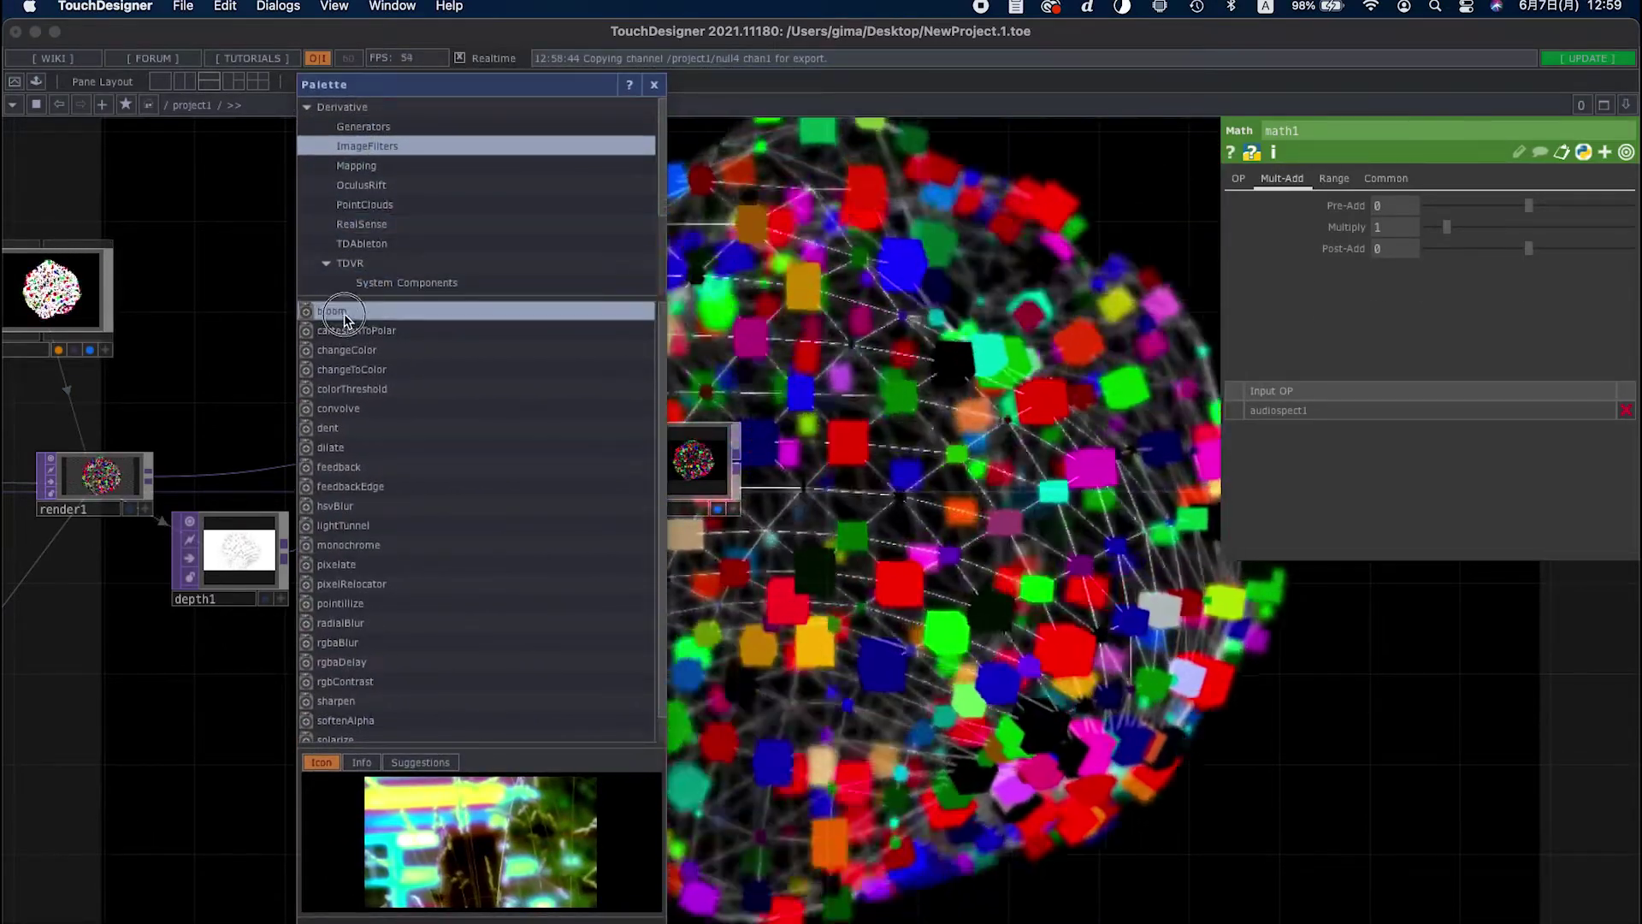
{"action": "left_click_drag", "start_coordinate": [345, 320], "coordinate": [924, 394]}
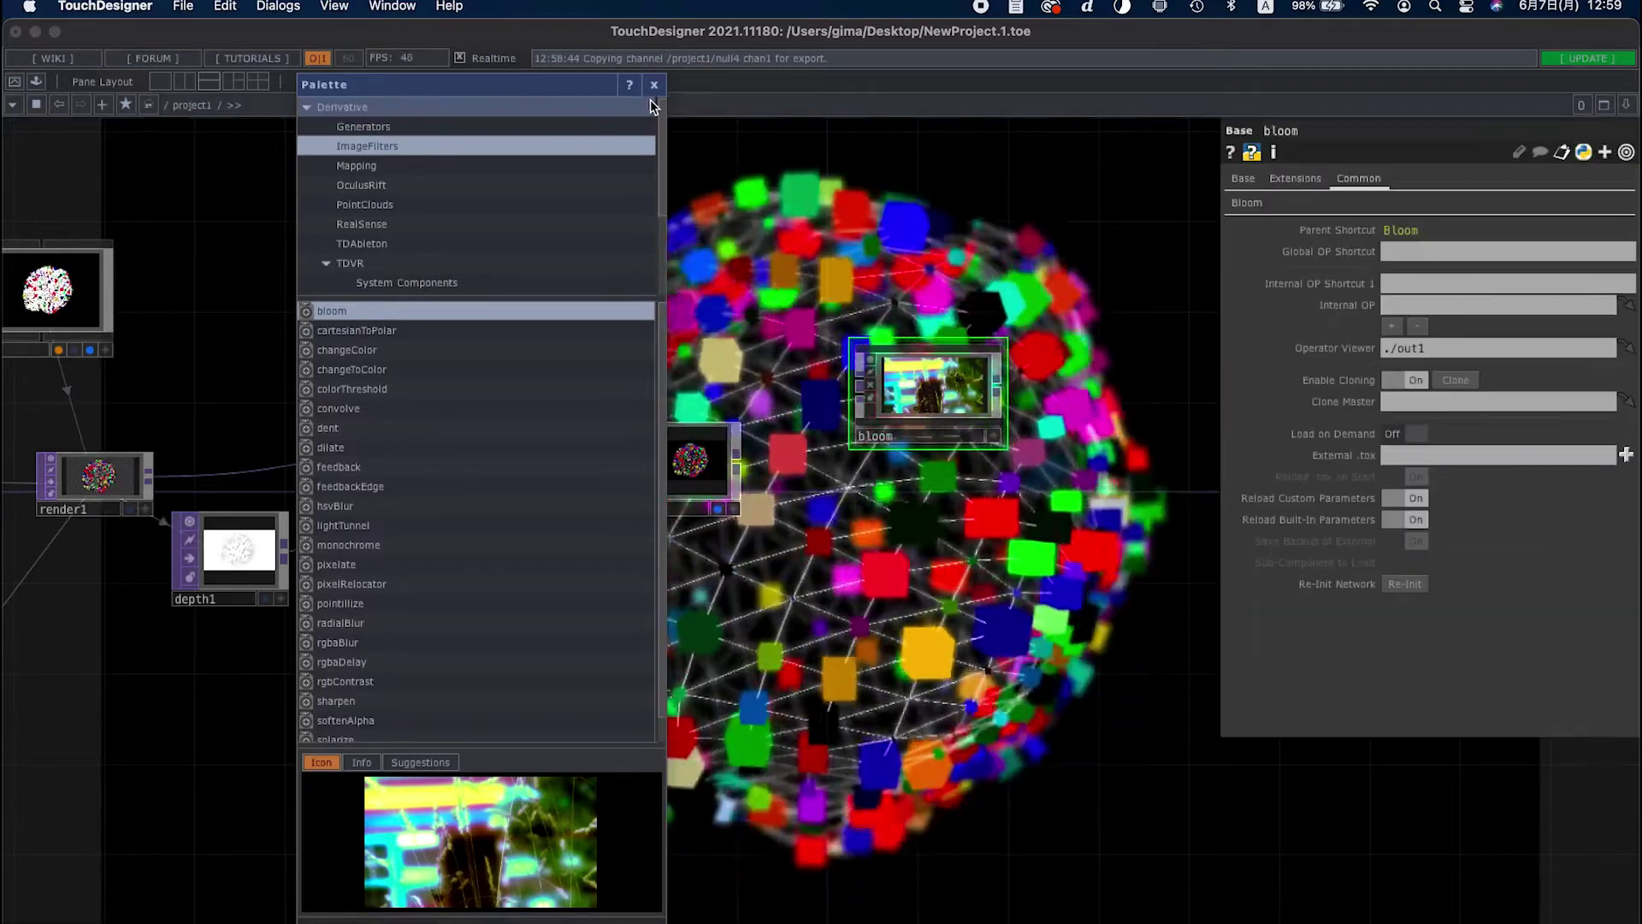
{"action": "left_click", "coordinate": [655, 84]}
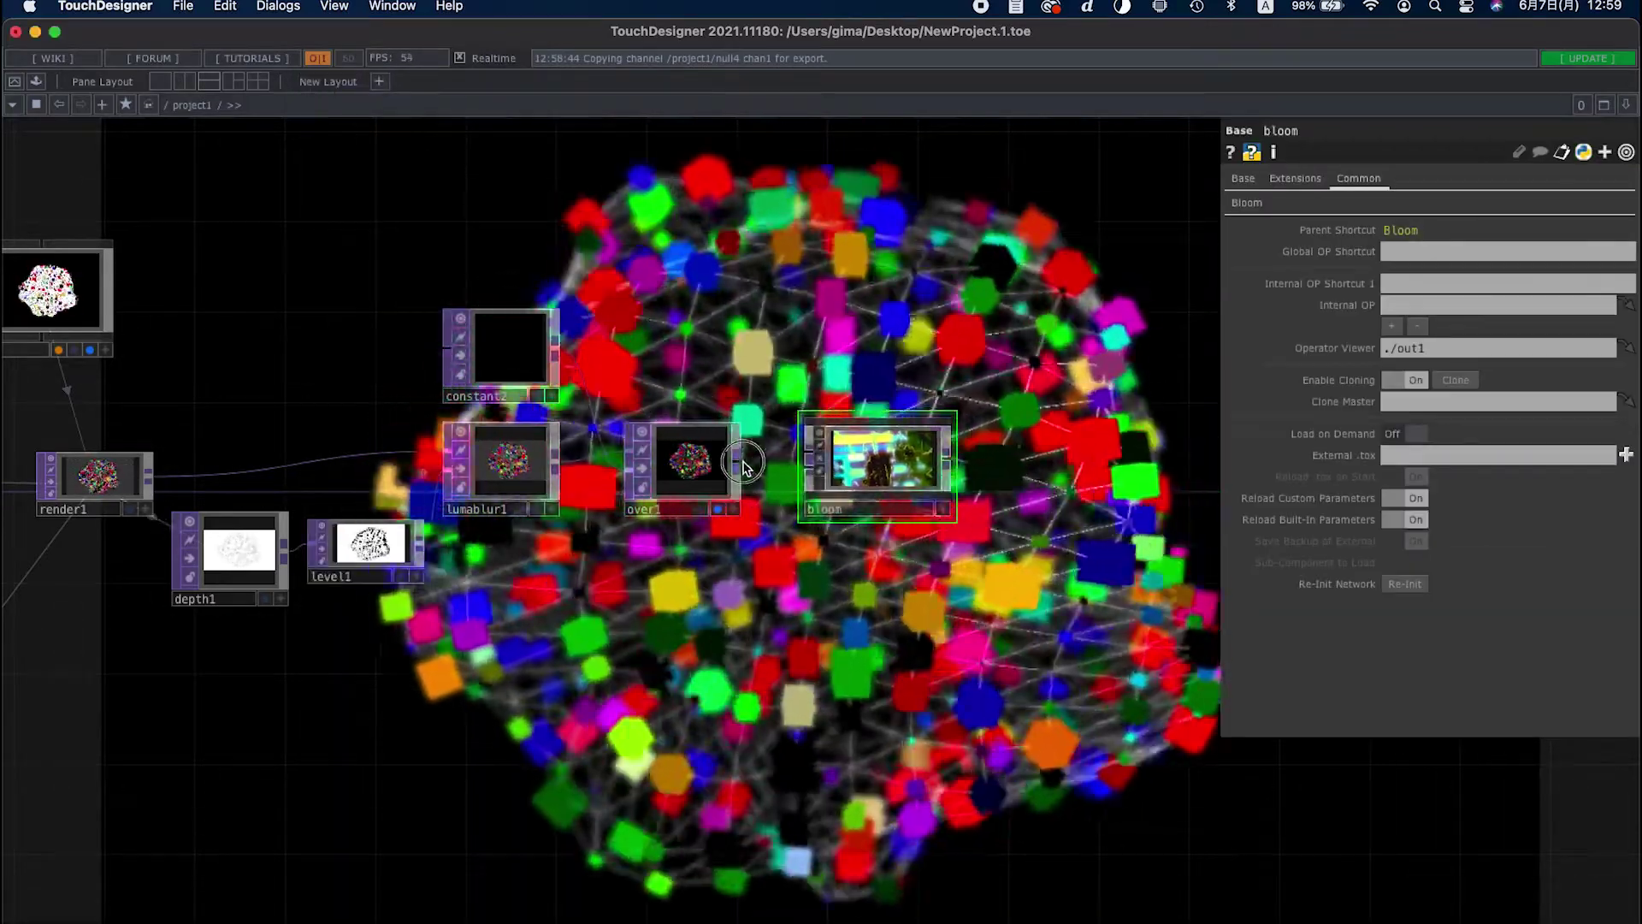
{"action": "scroll", "coordinate": [807, 457], "scroll_direction": "up", "scroll_amount": 1}
{"action": "left_click_drag", "start_coordinate": [1033, 510], "coordinate": [836, 500]}
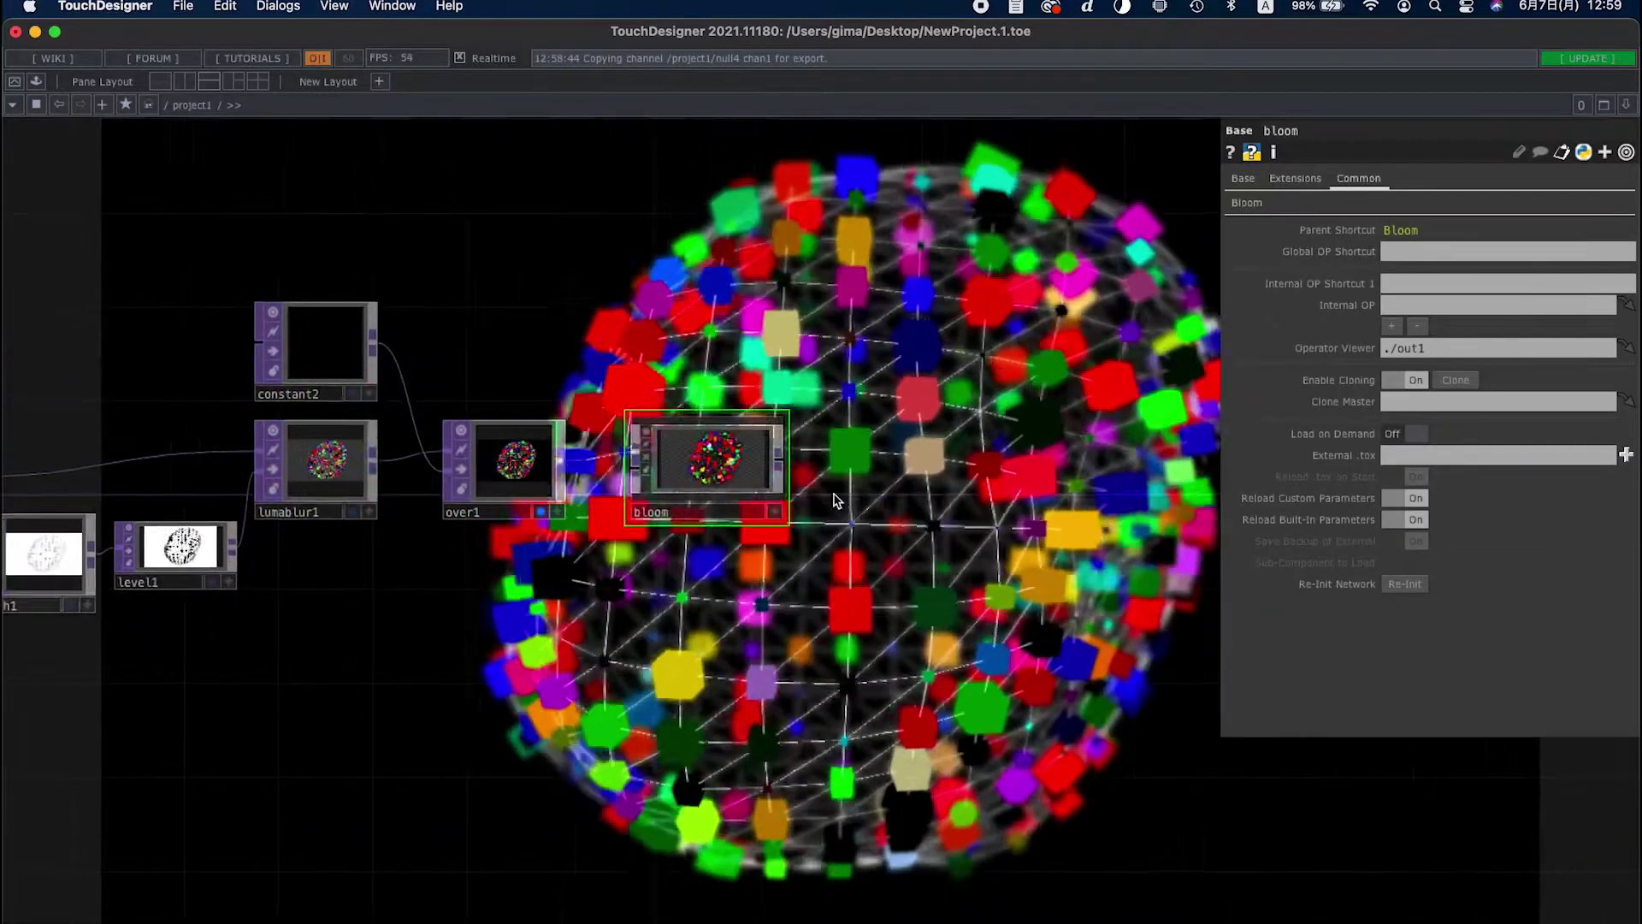
Add an Over TOP after bloom and connect a copy of constant2, placed above bloom, to its second input
{"action": "right_click", "coordinate": [768, 468]}
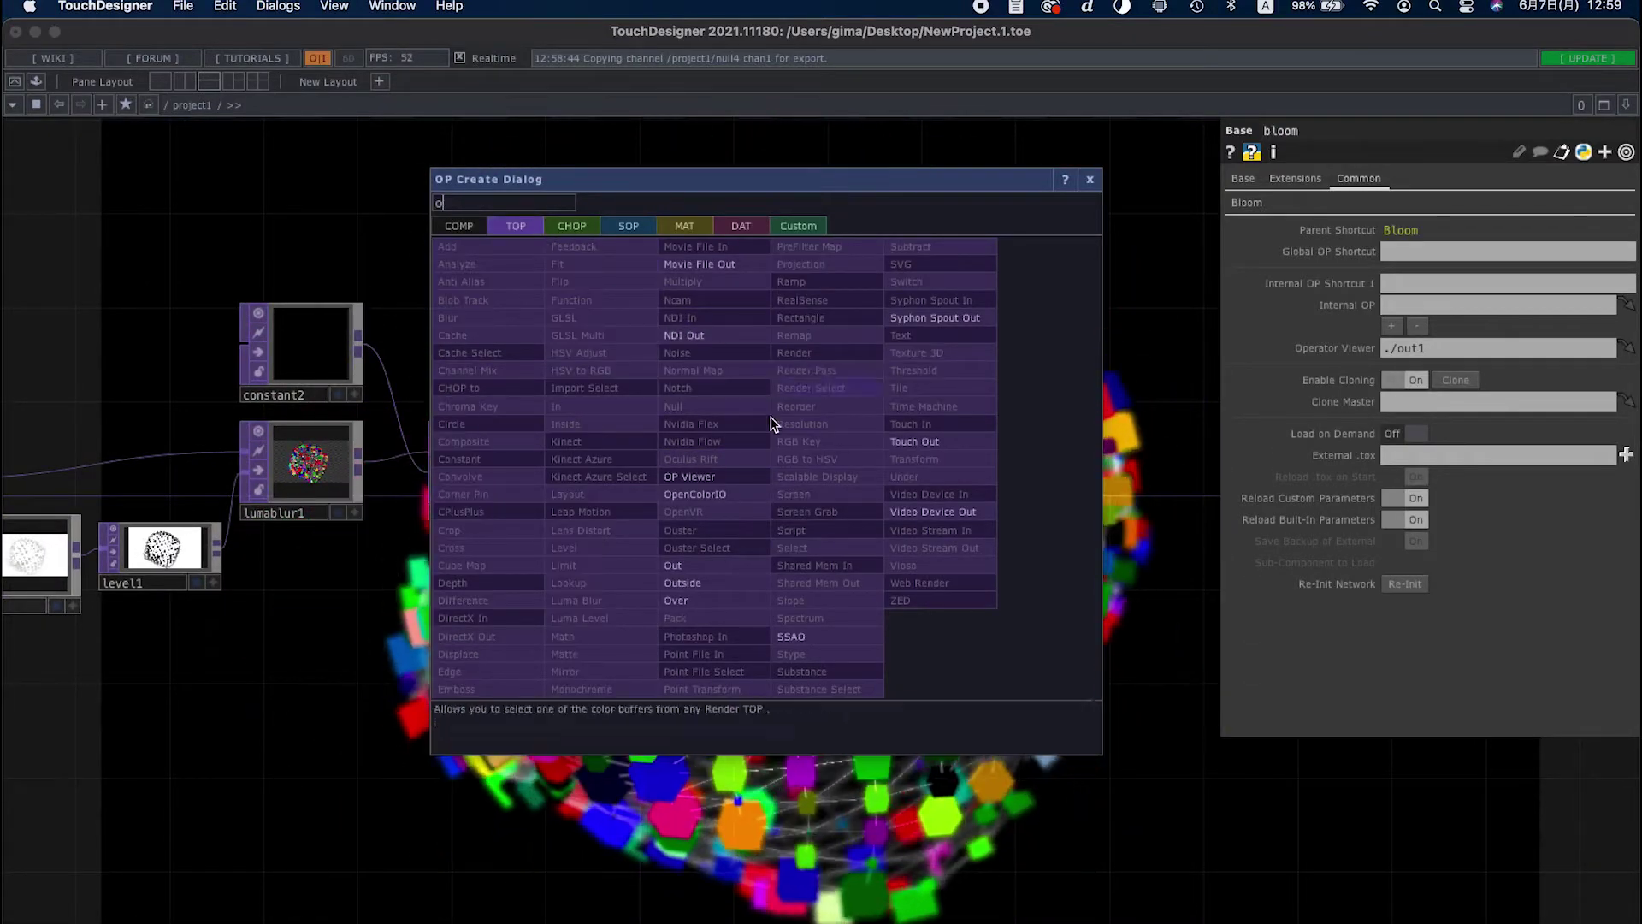
{"action": "left_click", "coordinate": [928, 502]}
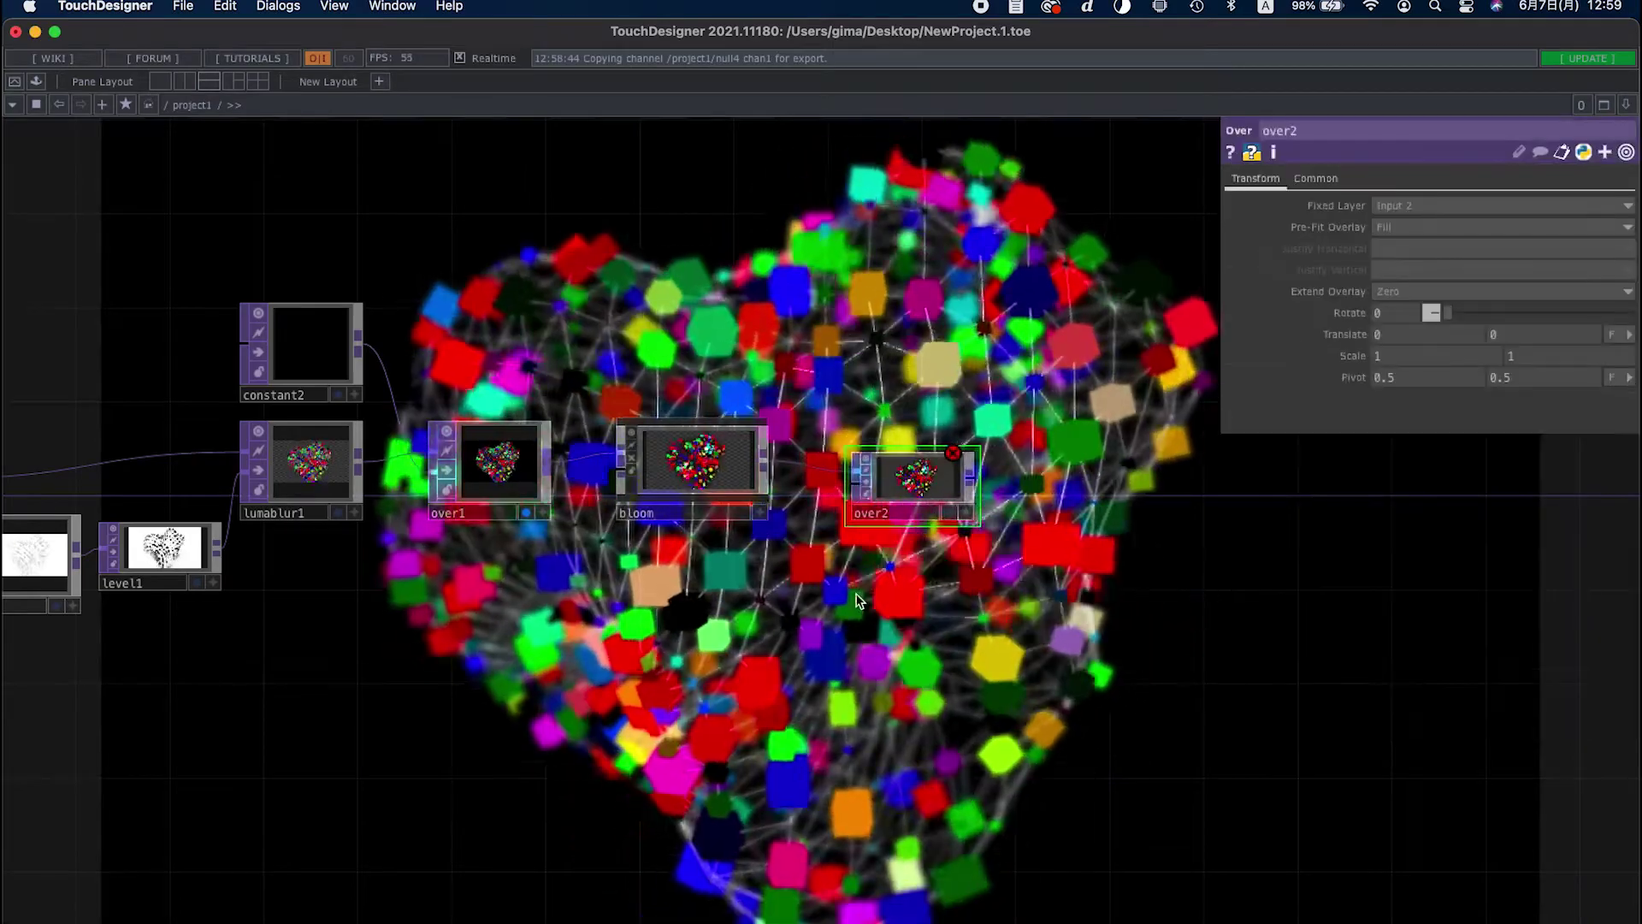
{"action": "scroll", "coordinate": [707, 445], "scroll_direction": "up", "scroll_amount": 1}
{"action": "left_click", "coordinate": [291, 349]}
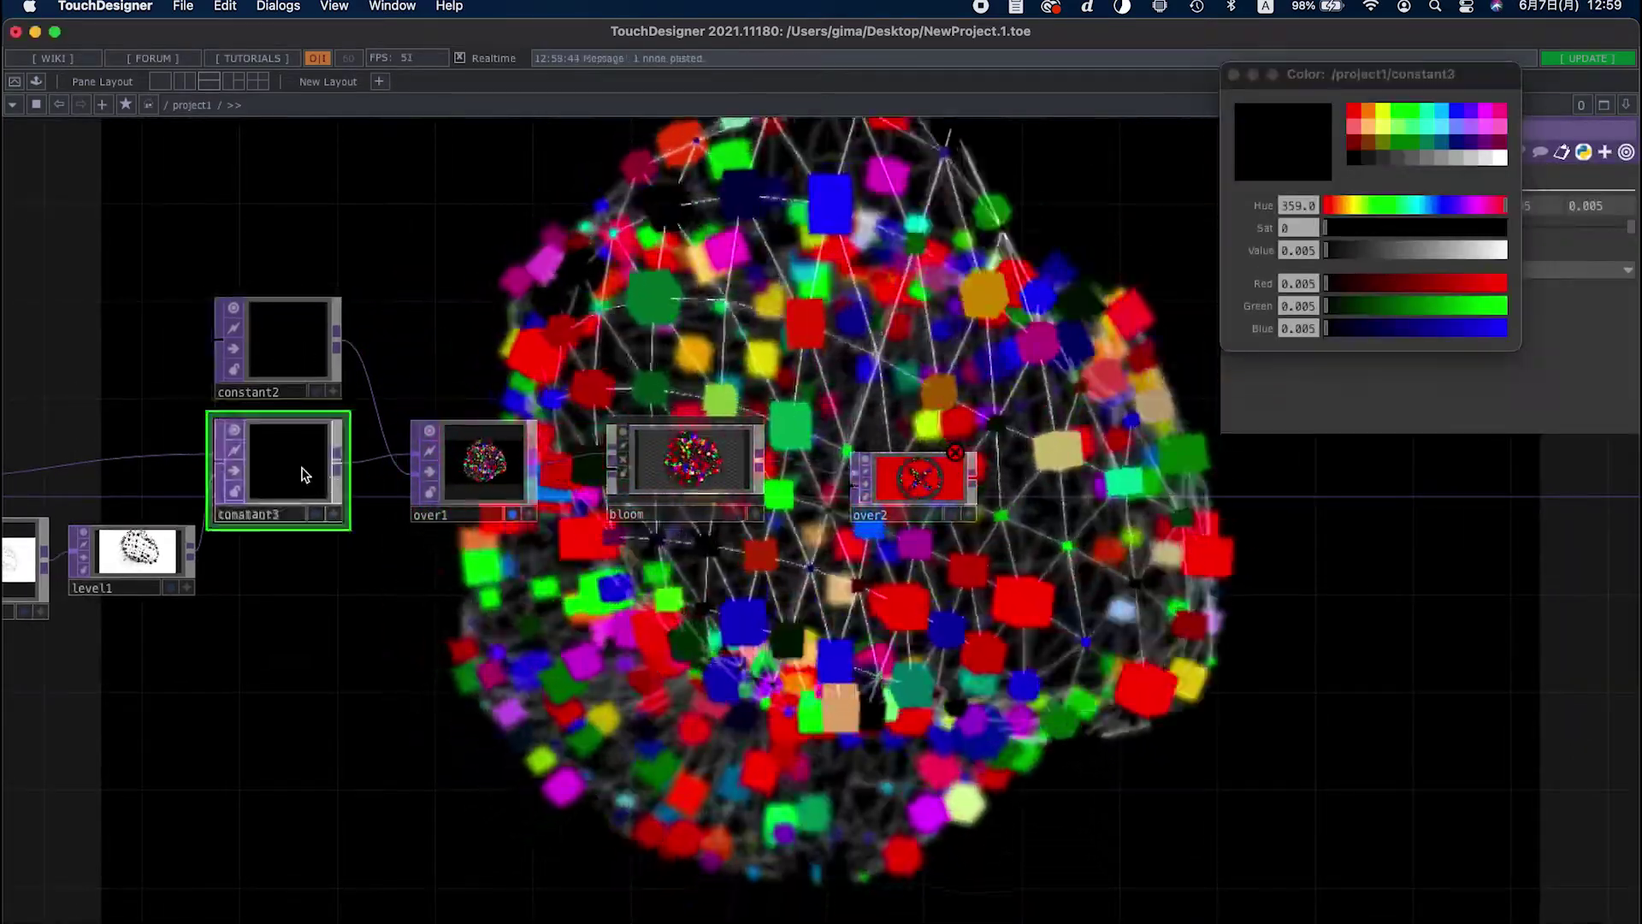
{"action": "left_click_drag", "start_coordinate": [607, 345], "coordinate": [657, 319]}
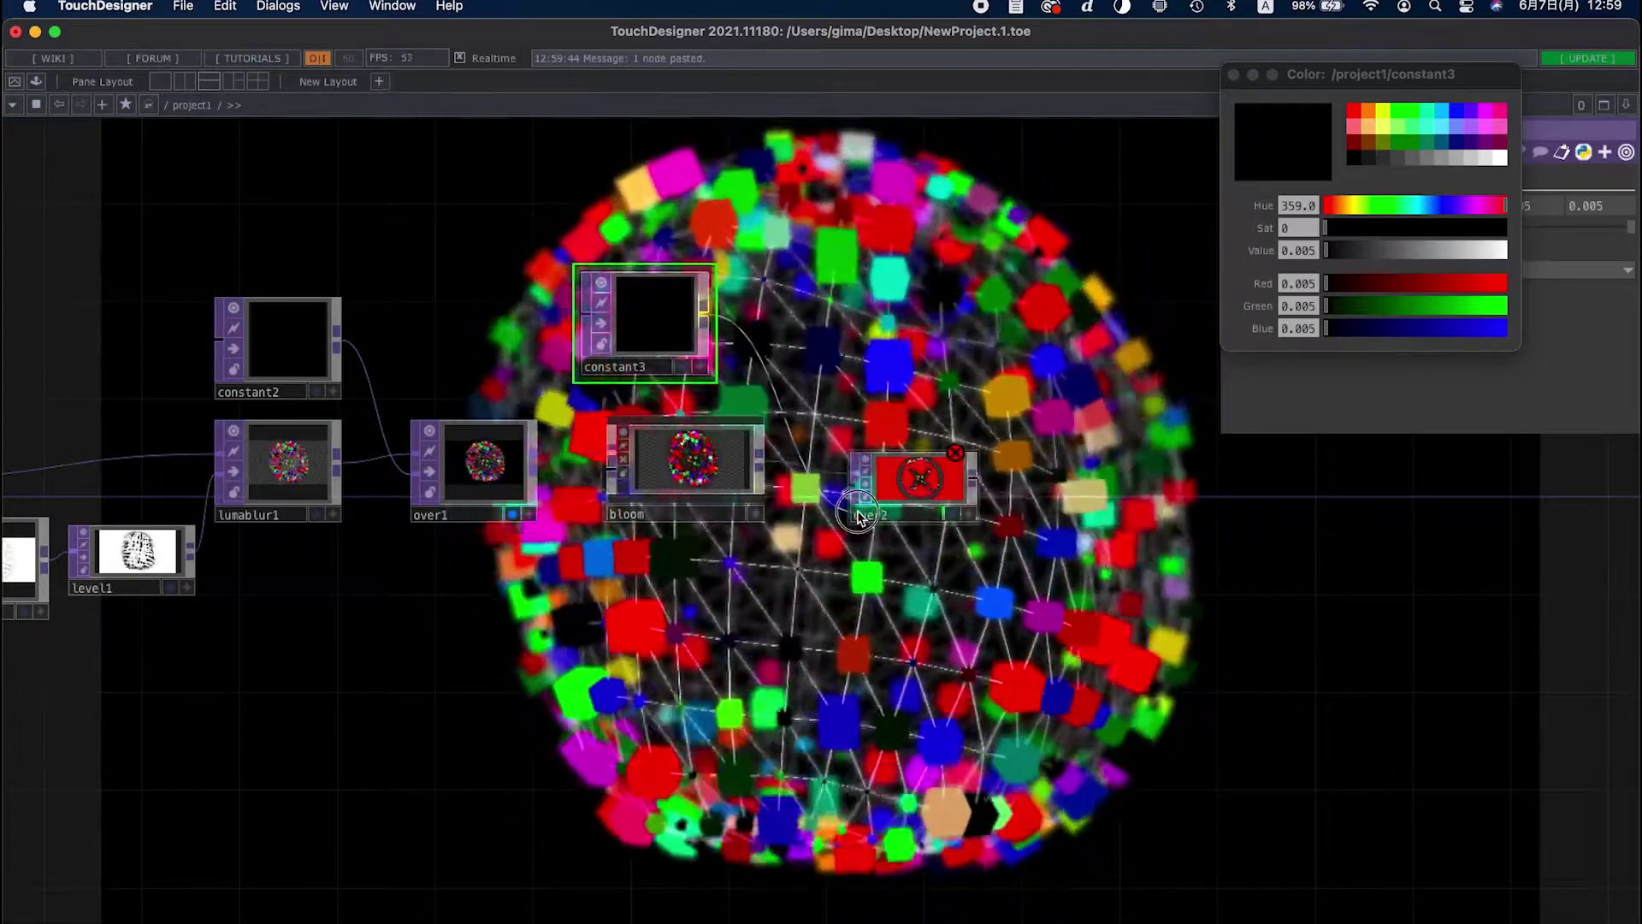
Set over2's Fixed Layer to Input 1 and display over2 instead of over1 as the network background
{"action": "left_click", "coordinate": [891, 492]}
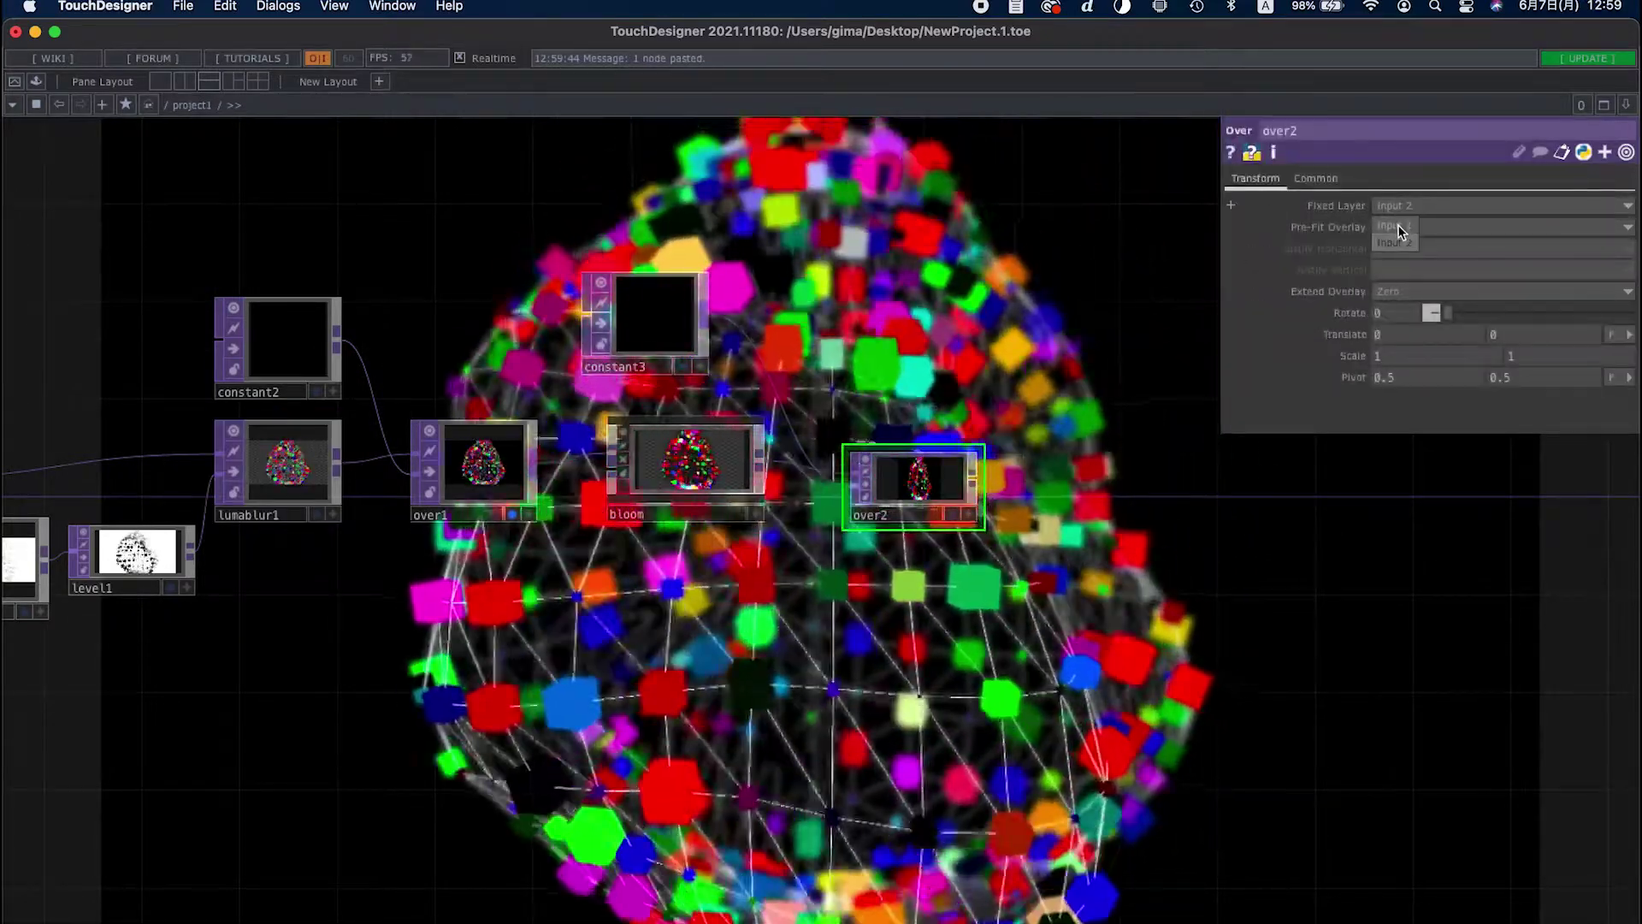
{"action": "left_click", "coordinate": [511, 515]}
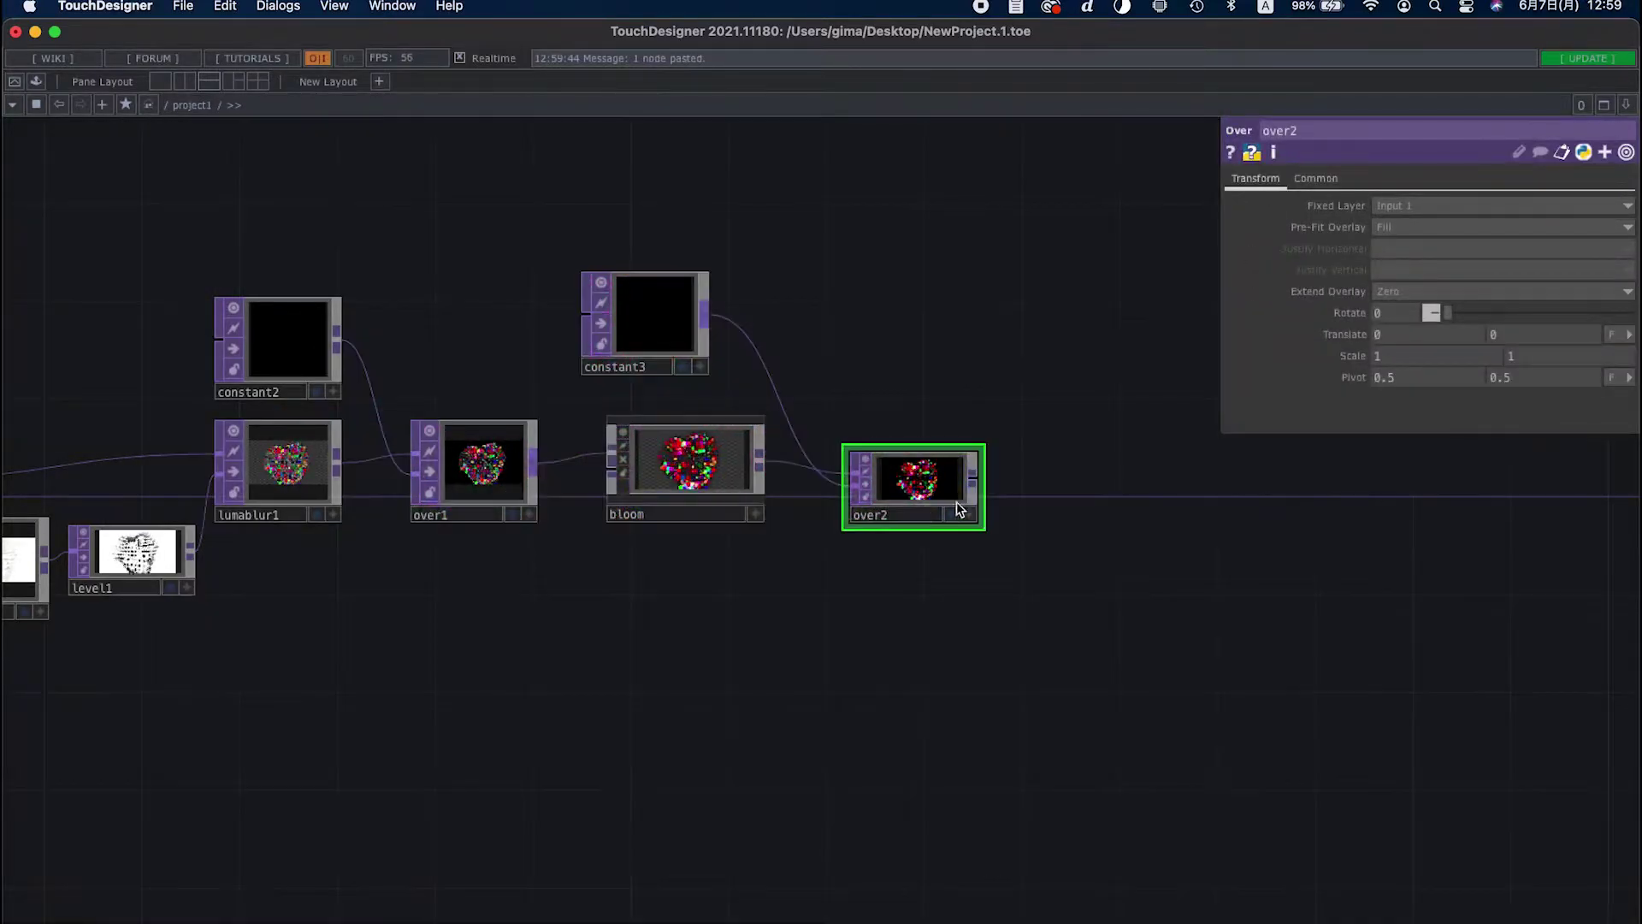
{"action": "left_click", "coordinate": [954, 515]}
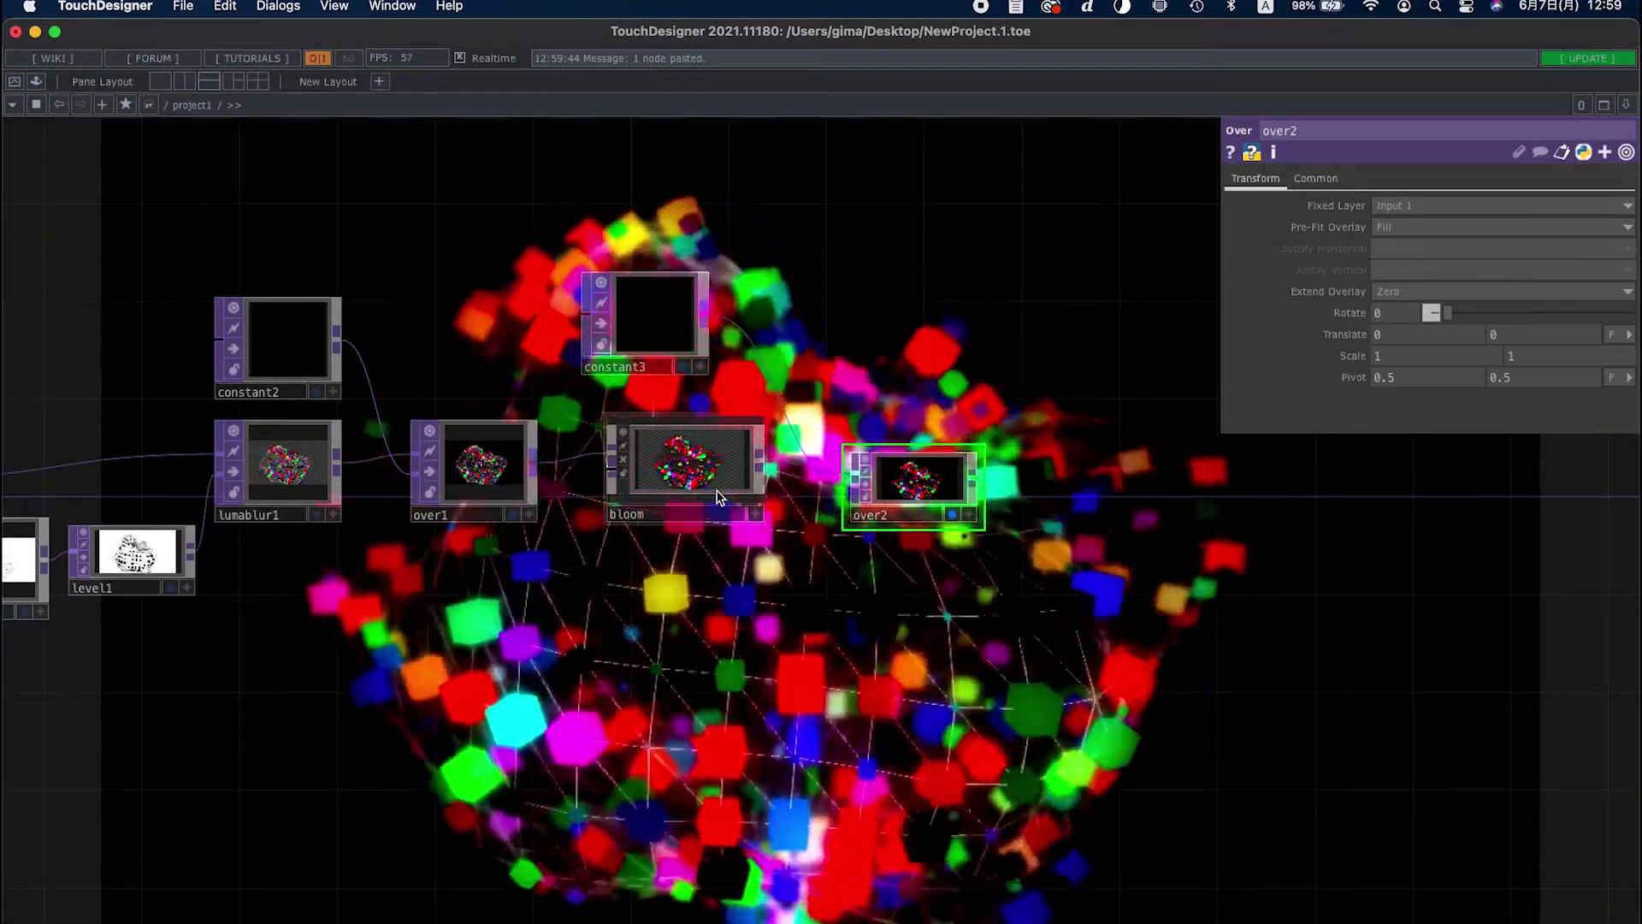
Show the bloom component's own Bloom parameters
{"action": "left_click", "coordinate": [714, 470]}
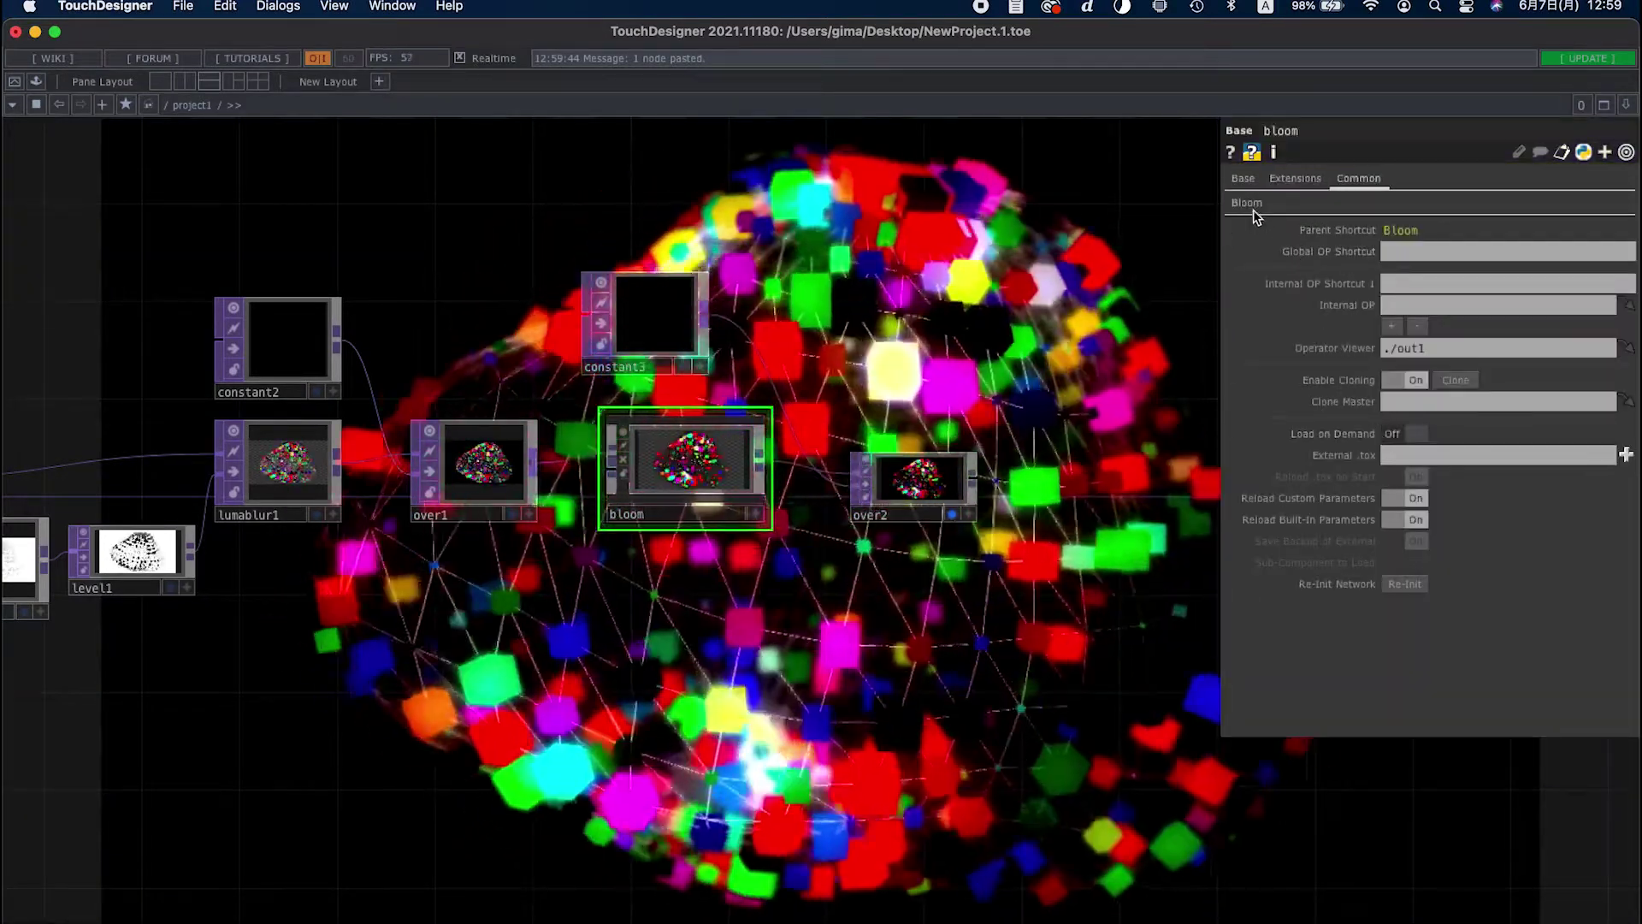
{"action": "left_click", "coordinate": [1252, 207]}
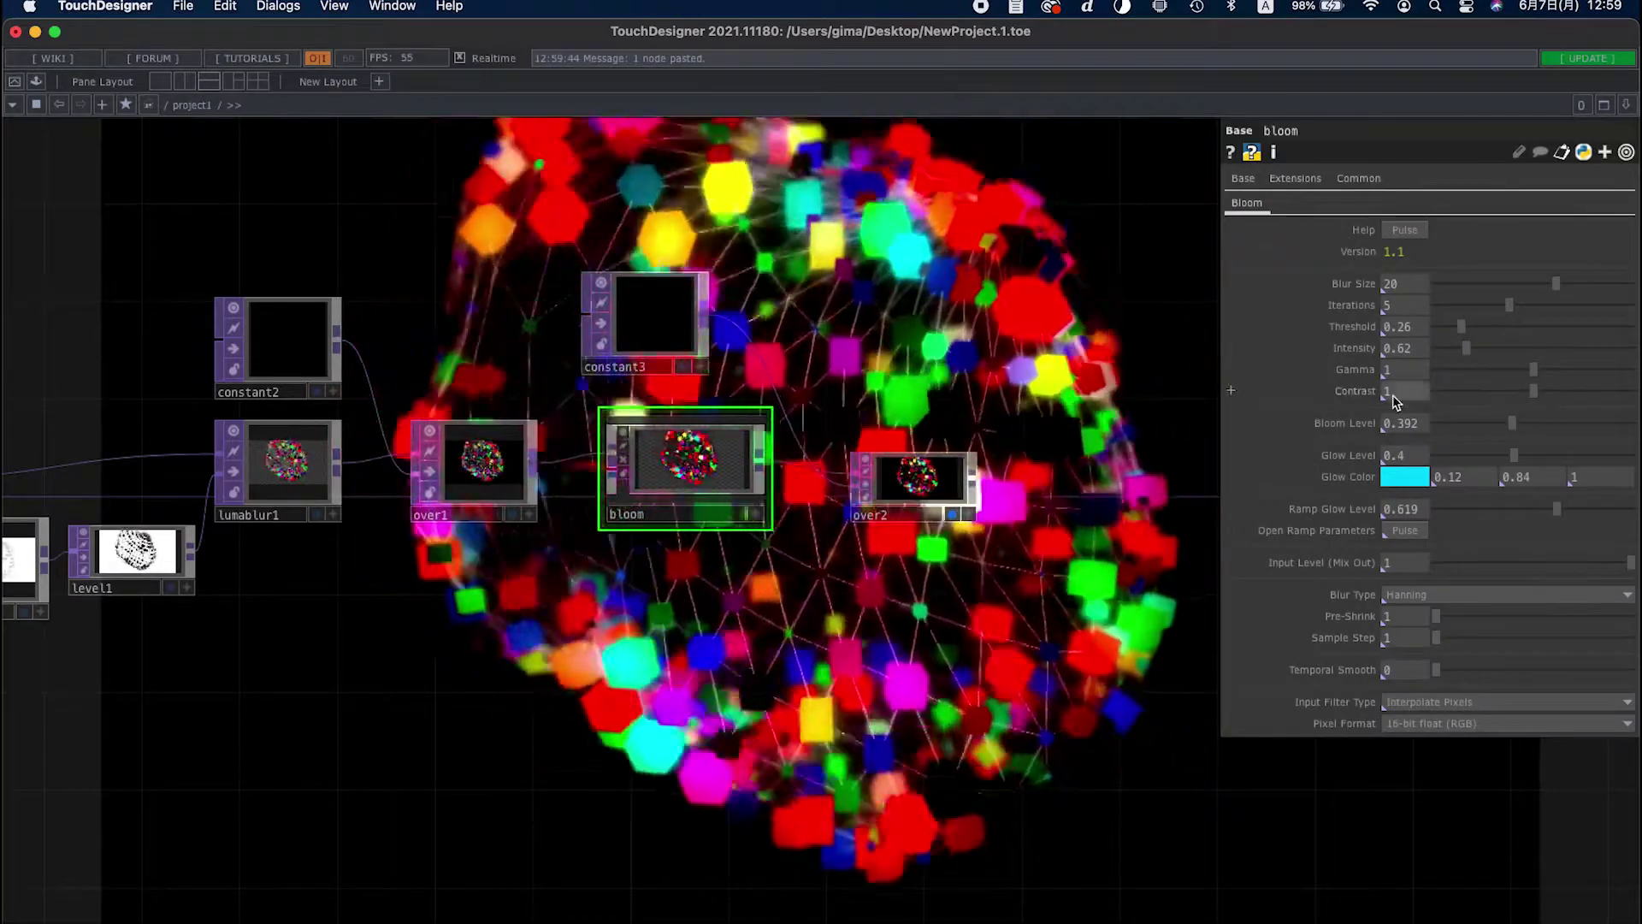
Add another Null CHOP after null4, placed above the SOP chain between audiodevout1 and noise3
{"action": "scroll", "coordinate": [820, 371], "scroll_direction": "down", "scroll_amount": 5}
{"action": "left_click_drag", "start_coordinate": [702, 619], "coordinate": [984, 587]}
{"action": "left_click_drag", "start_coordinate": [175, 501], "coordinate": [639, 529]}
{"action": "left_click_drag", "start_coordinate": [249, 615], "coordinate": [457, 656]}
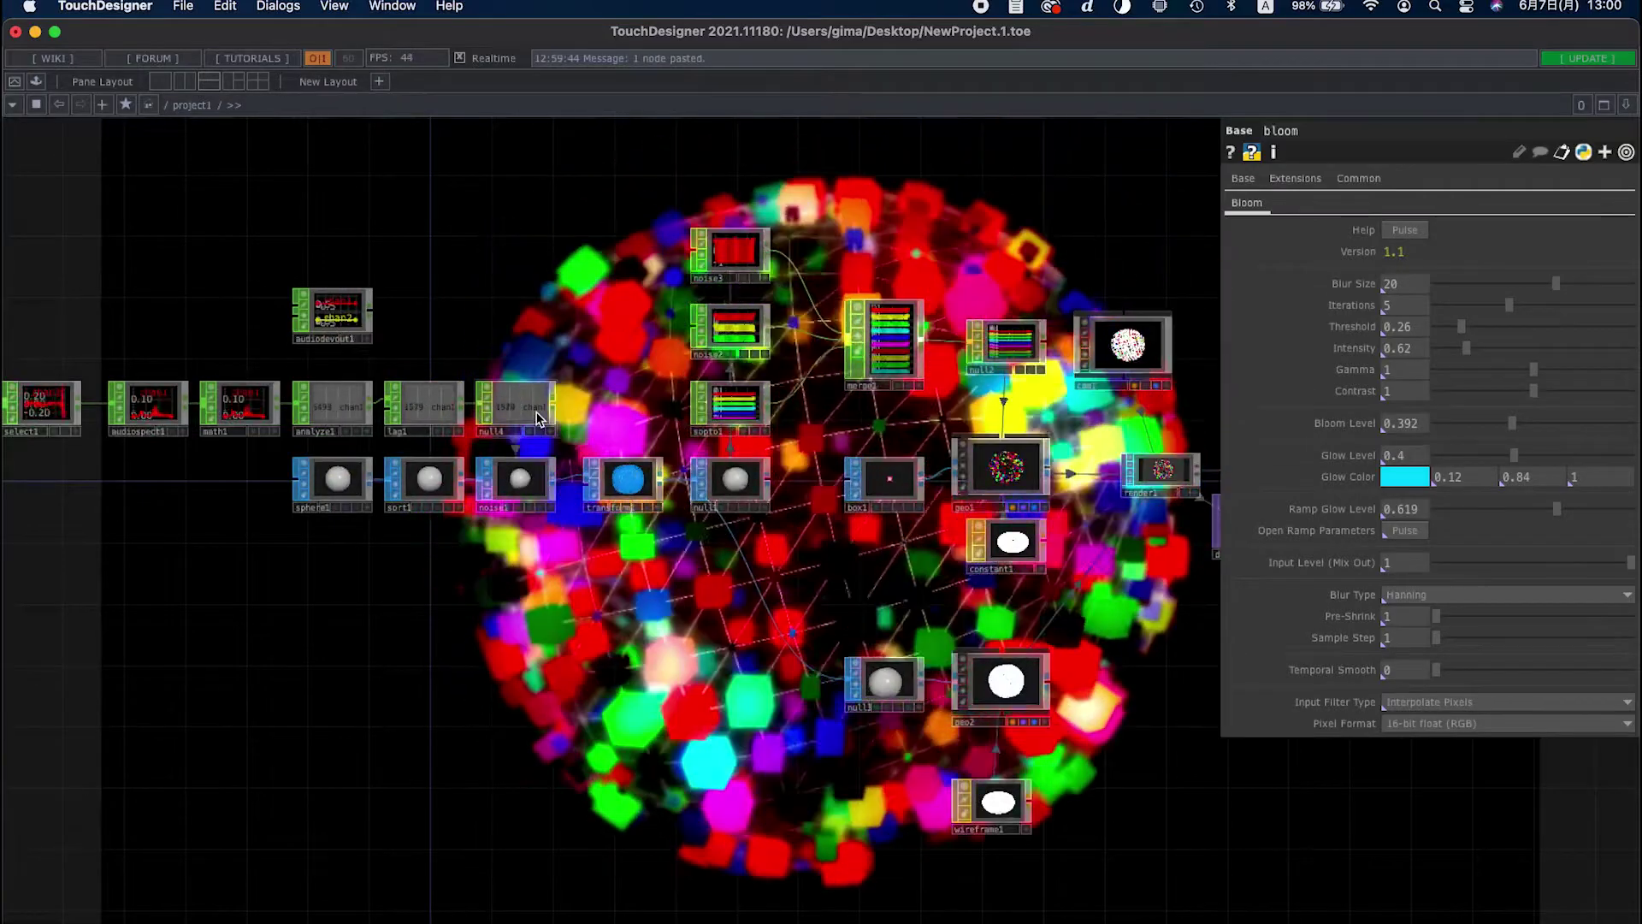
{"action": "scroll", "coordinate": [563, 415], "scroll_direction": "down", "scroll_amount": 1}
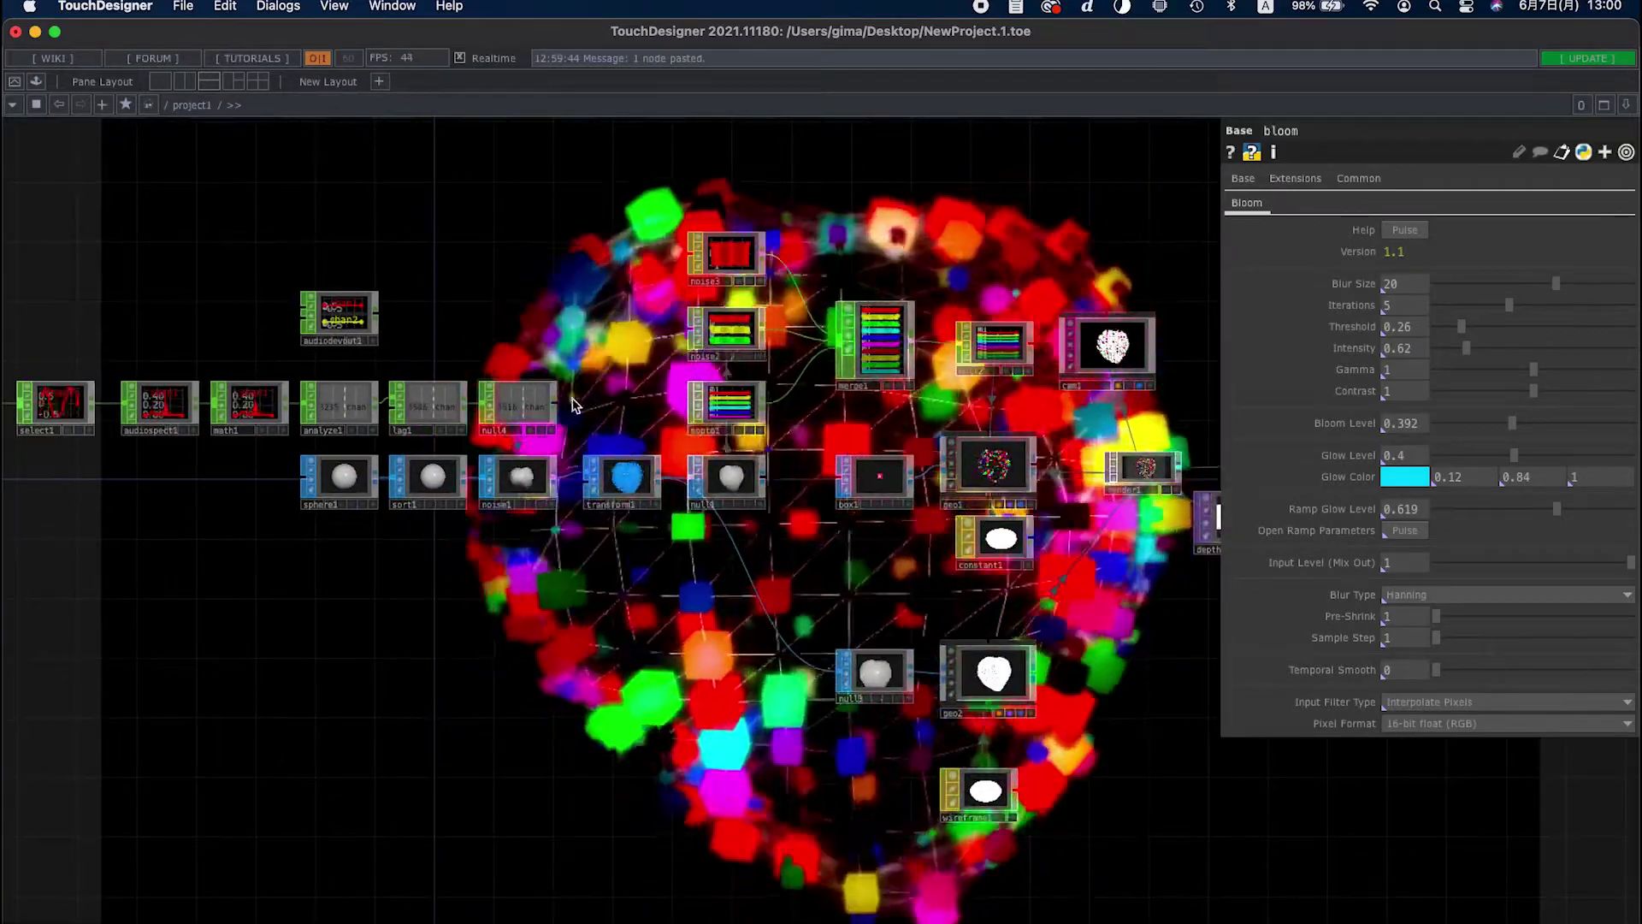
{"action": "left_click_drag", "start_coordinate": [562, 415], "coordinate": [447, 429]}
{"action": "scroll", "coordinate": [481, 418], "scroll_direction": "down", "scroll_amount": 1}
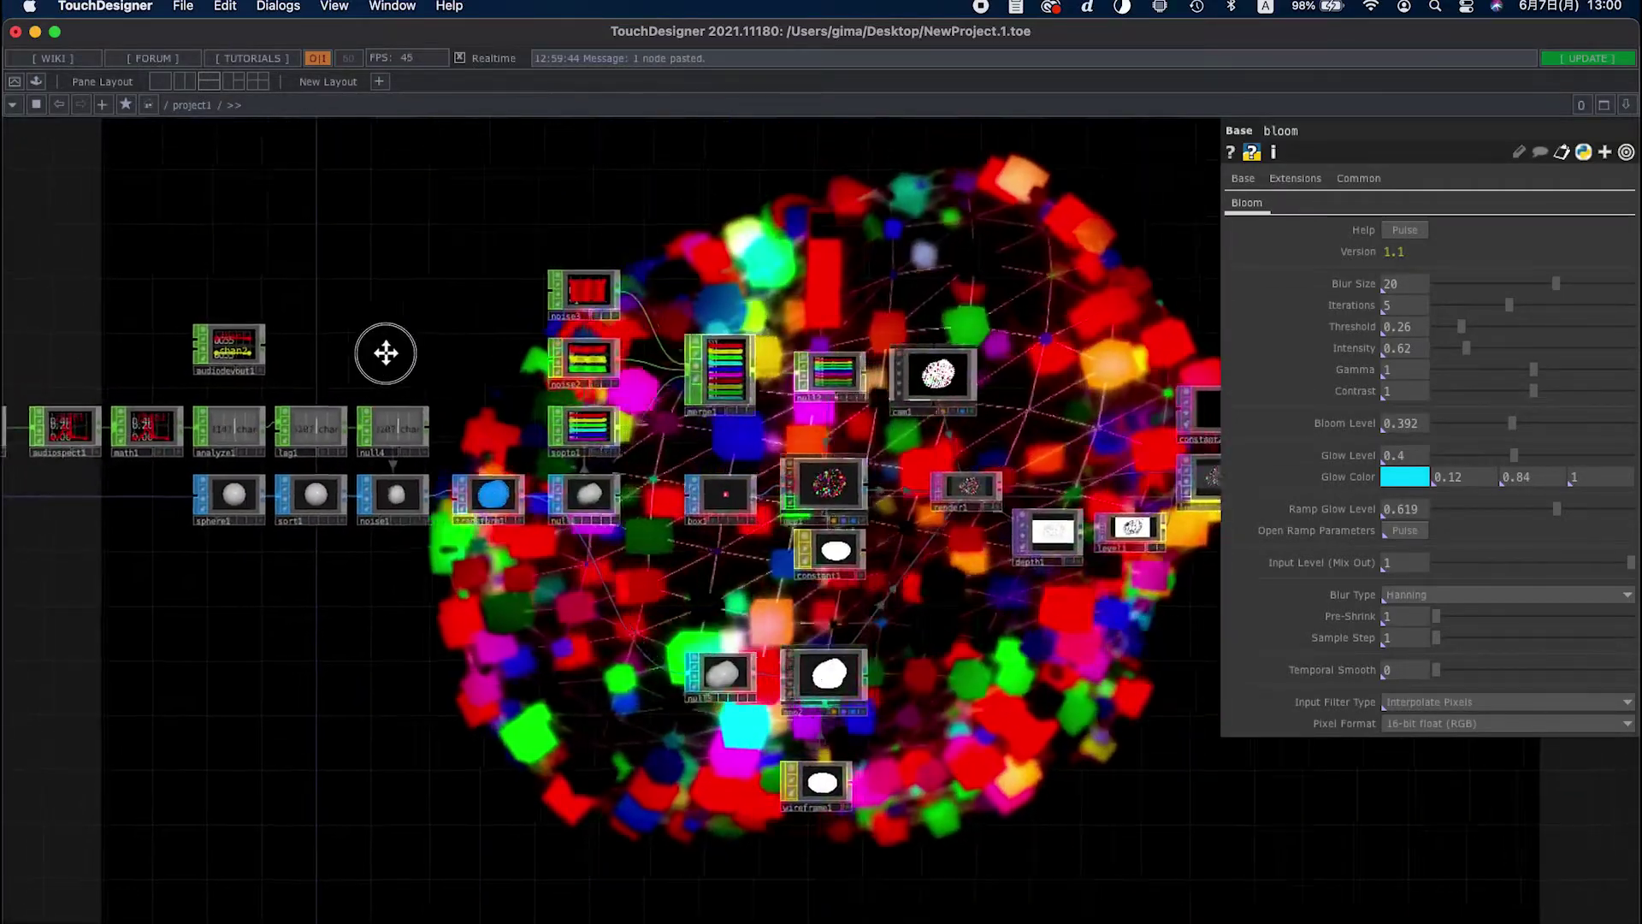
{"action": "left_click_drag", "start_coordinate": [384, 352], "coordinate": [319, 352]}
{"action": "scroll", "coordinate": [319, 352], "scroll_direction": "down", "scroll_amount": 2}
{"action": "scroll", "coordinate": [319, 353], "scroll_direction": "down", "scroll_amount": 1}
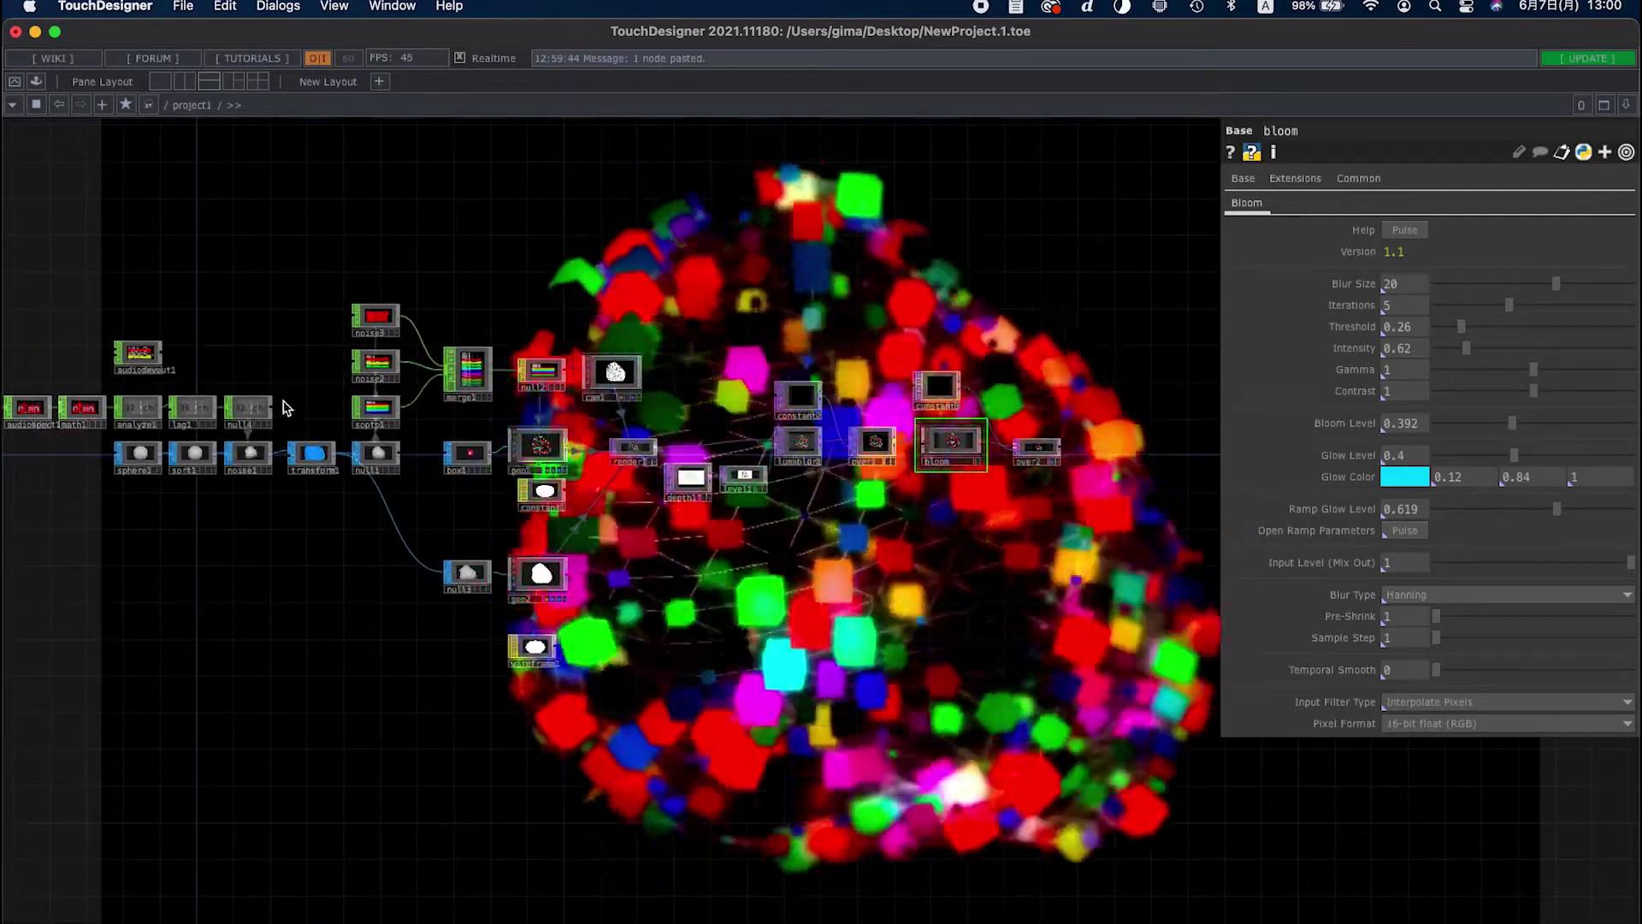
{"action": "scroll", "coordinate": [285, 405], "scroll_direction": "up", "scroll_amount": 2}
{"action": "right_click", "coordinate": [266, 417]}
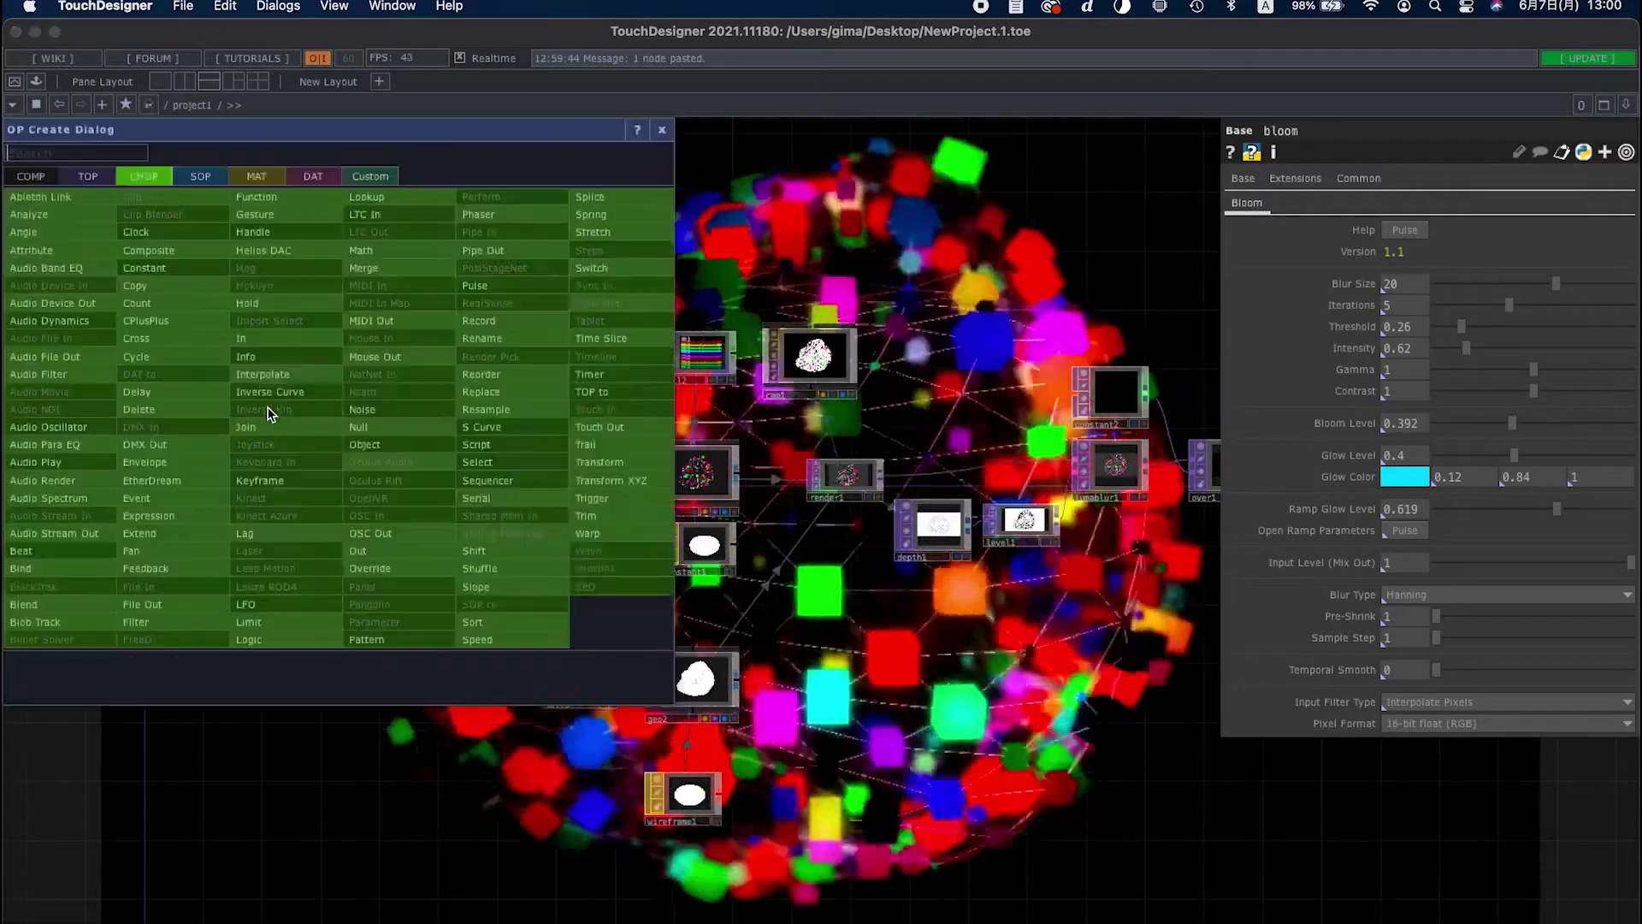
{"action": "type", "text": "n"}
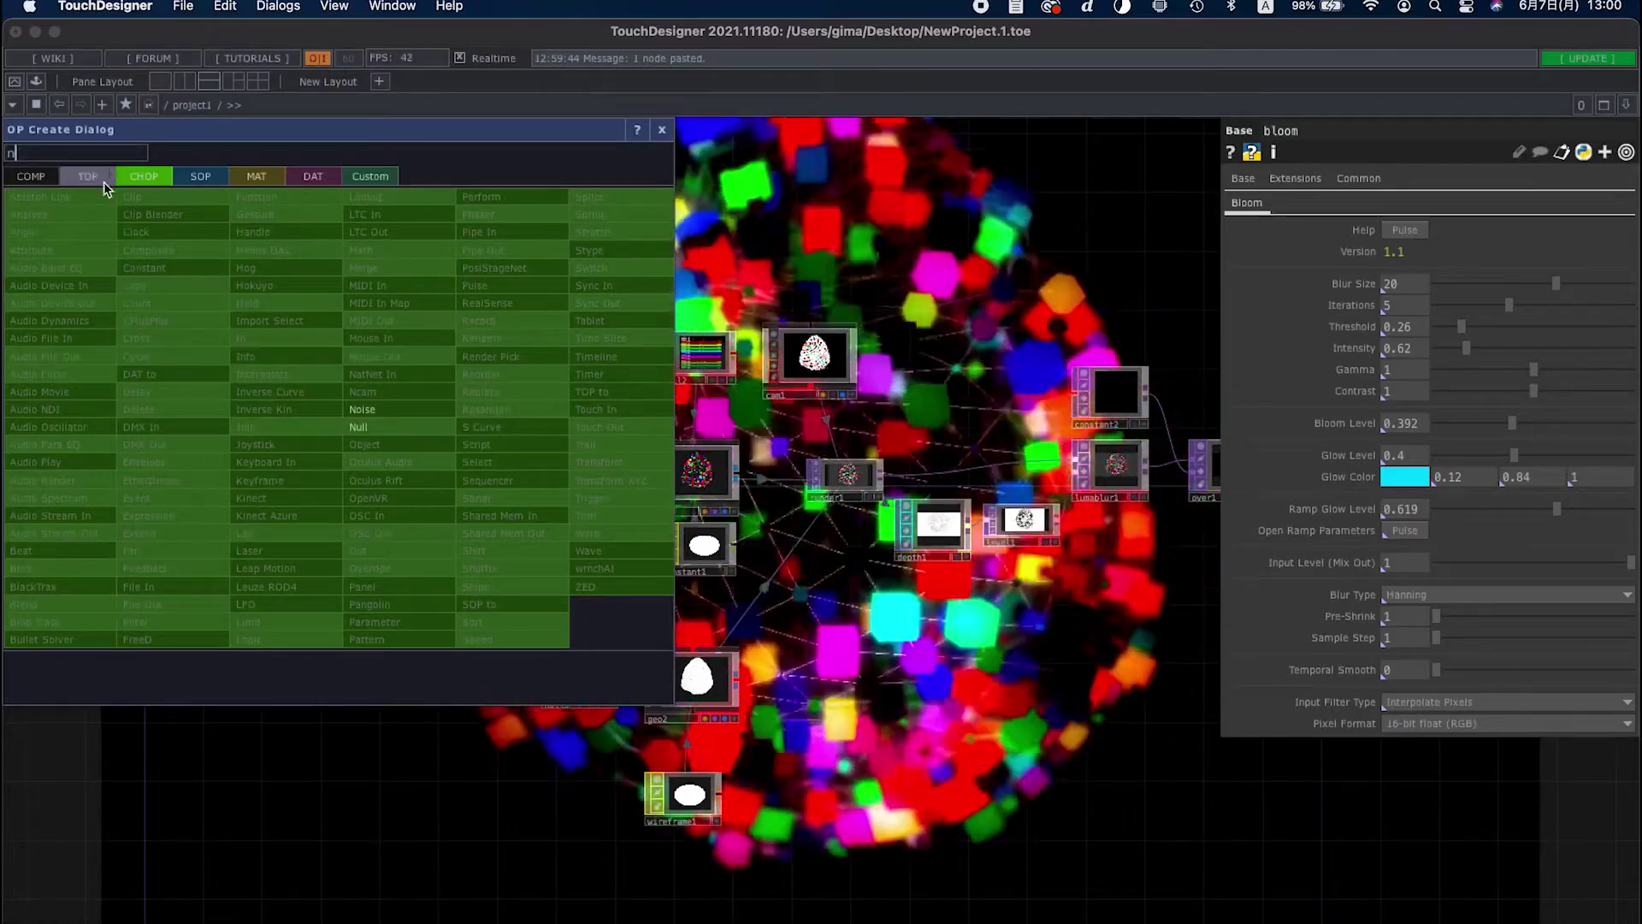
{"action": "left_click", "coordinate": [359, 426]}
{"action": "left_click", "coordinate": [287, 289]}
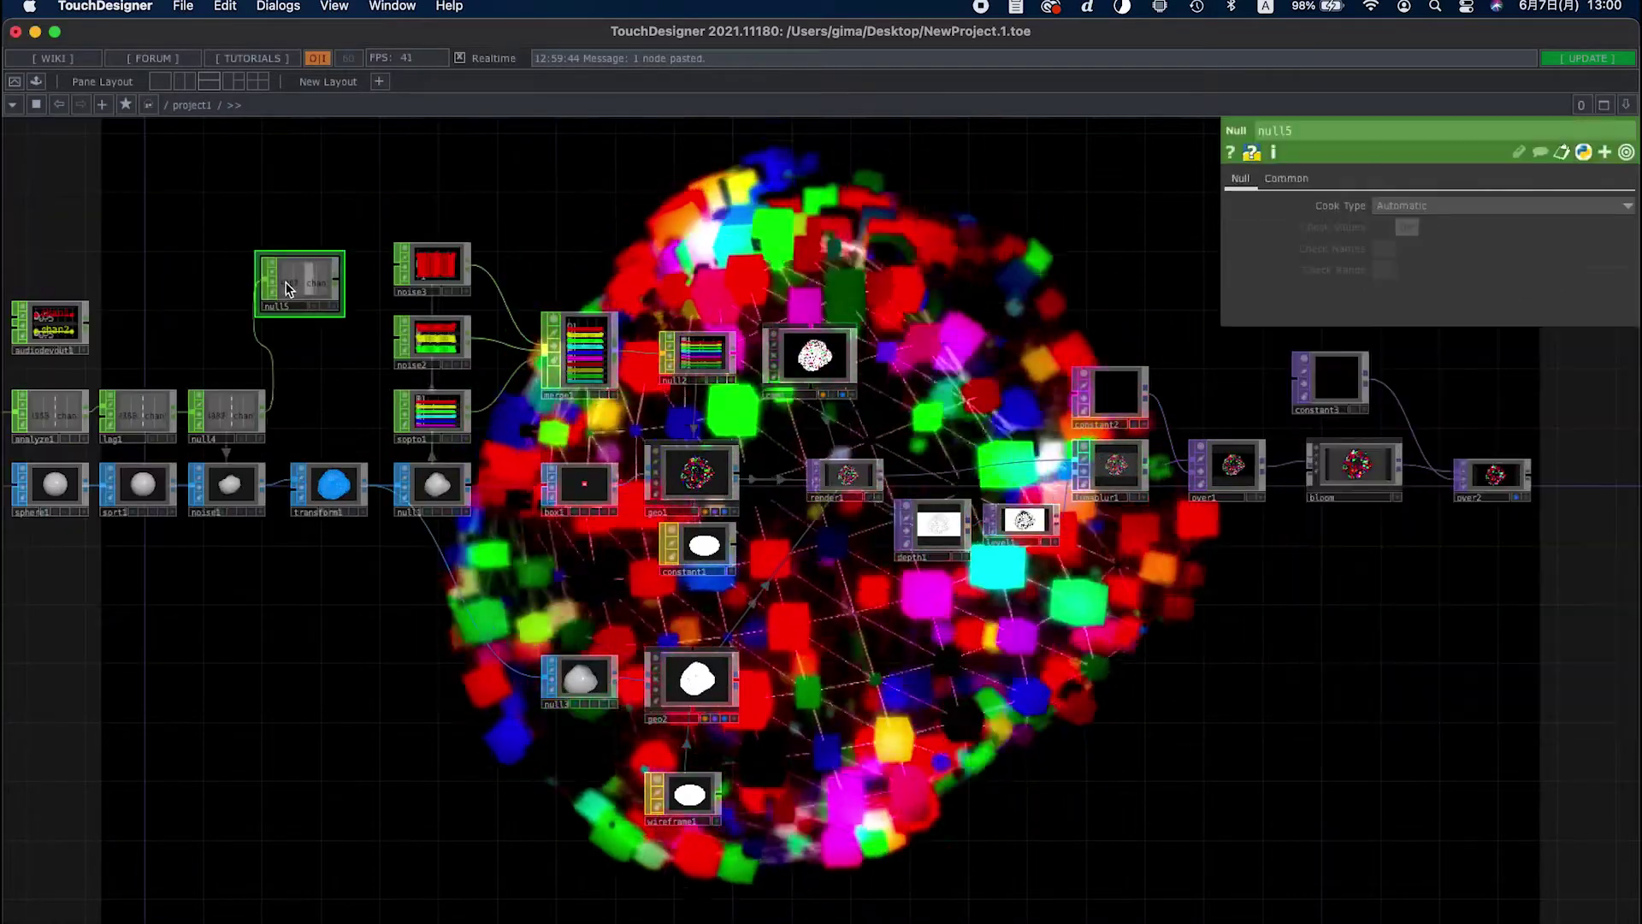
Move null5 across the network to just above over1, between constant2 and constant3
{"action": "left_click_drag", "start_coordinate": [790, 297], "coordinate": [1065, 297]}
{"action": "left_click_drag", "start_coordinate": [905, 272], "coordinate": [206, 292]}
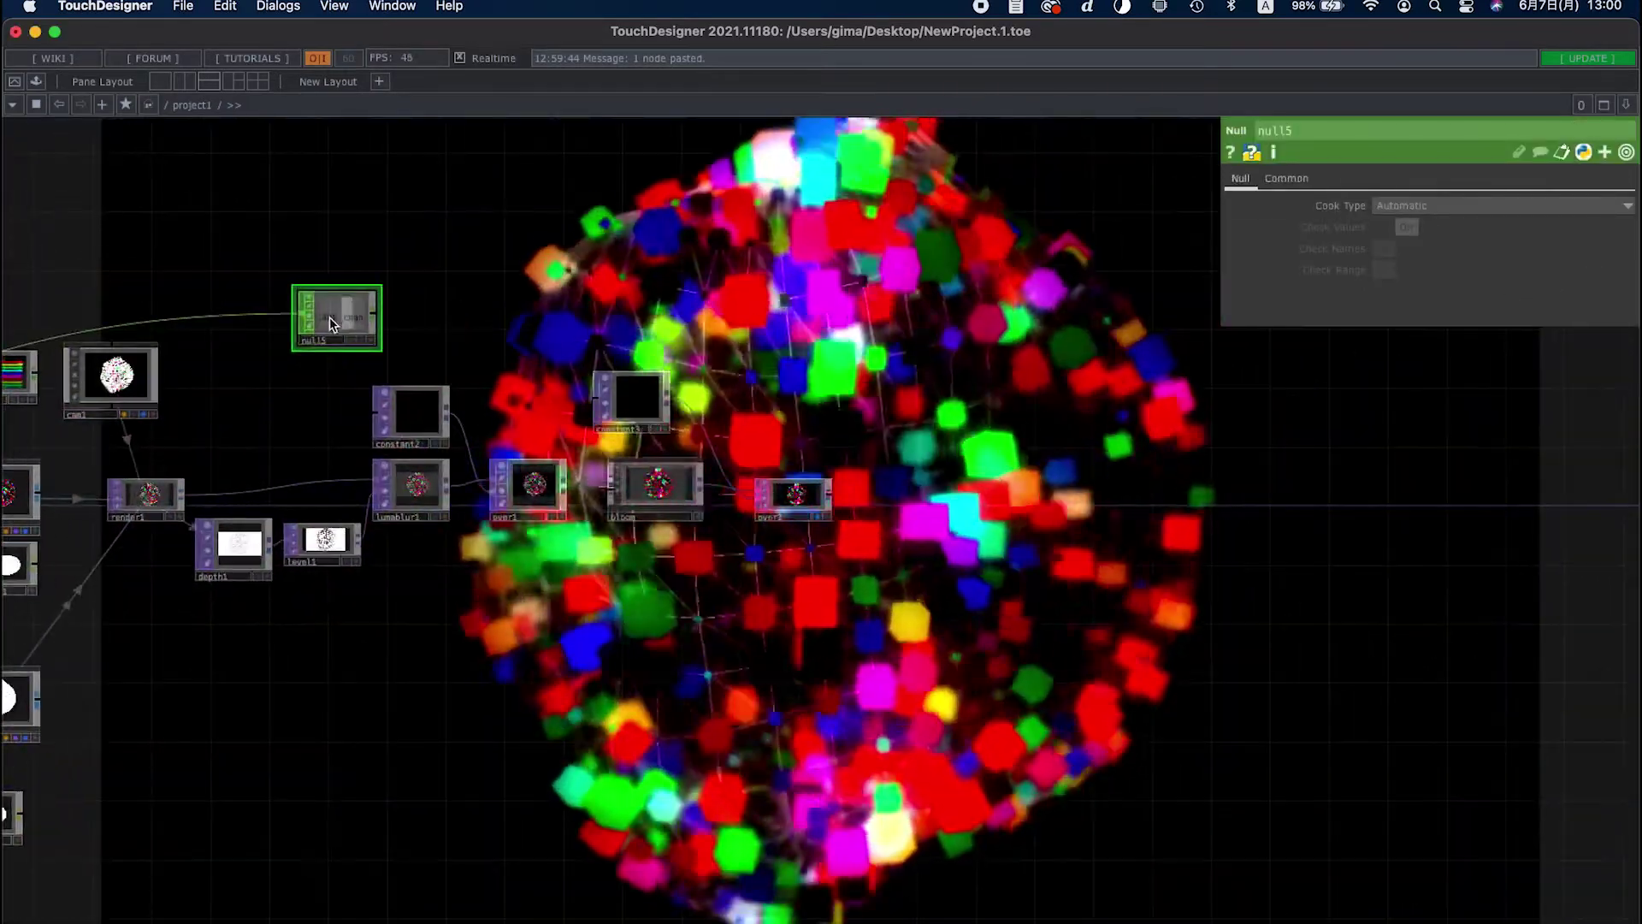
{"action": "left_click_drag", "start_coordinate": [341, 315], "coordinate": [528, 404]}
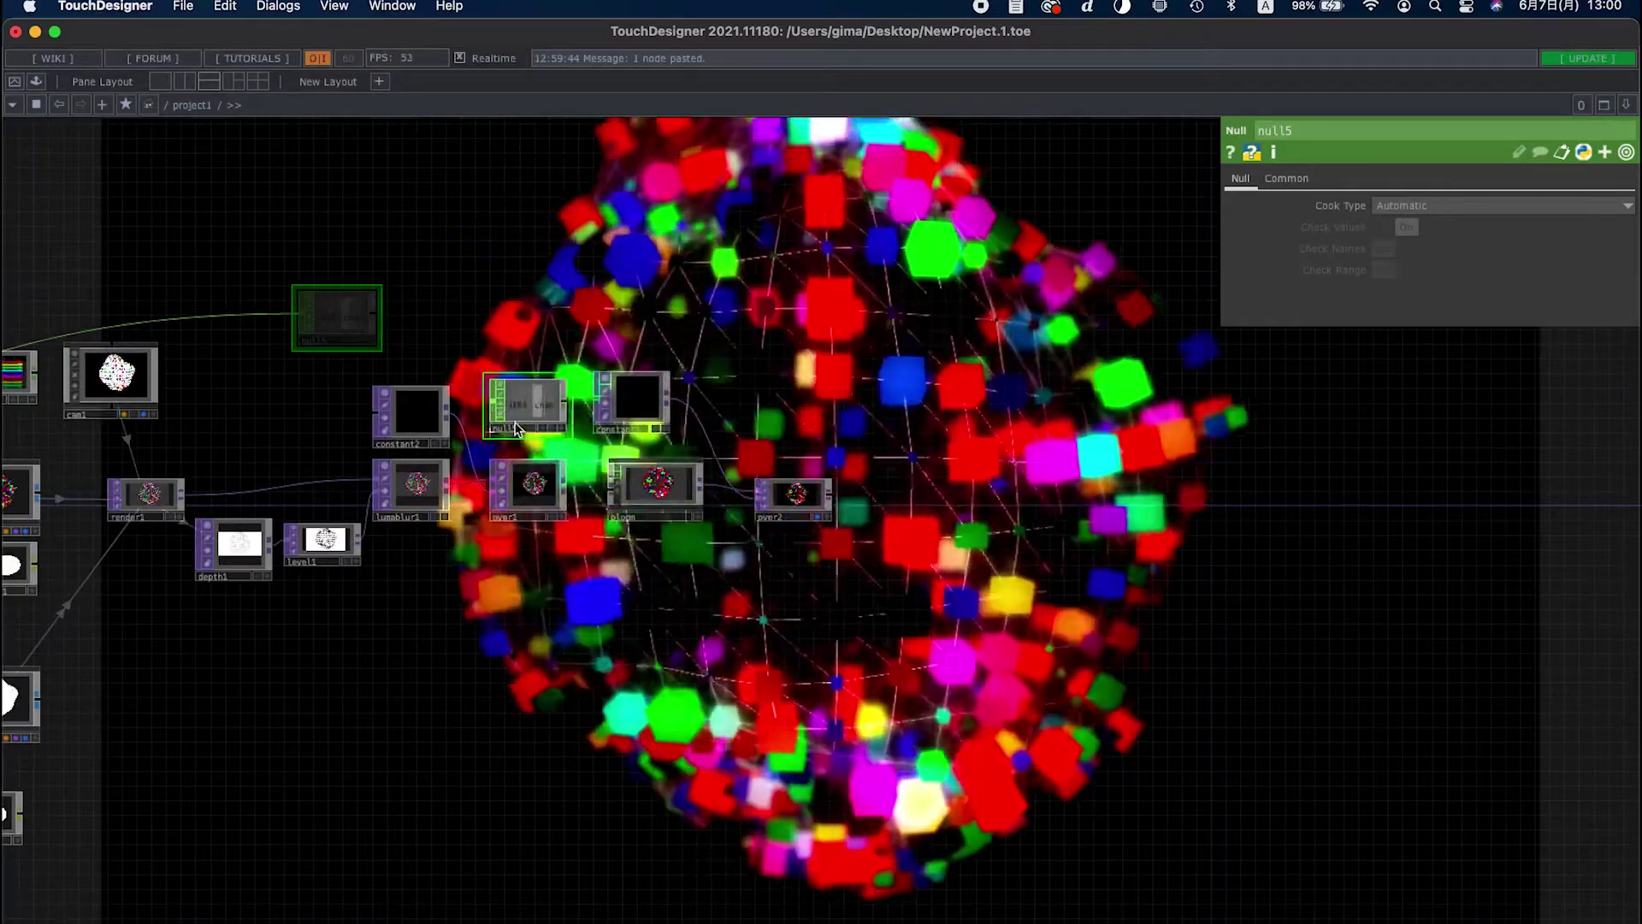
Make null5's viewer active and drive the bloom component's Contrast with null5's chan1 channel
{"action": "scroll", "coordinate": [557, 446], "scroll_direction": "up", "scroll_amount": 3}
{"action": "scroll", "coordinate": [557, 445], "scroll_direction": "up", "scroll_amount": 3}
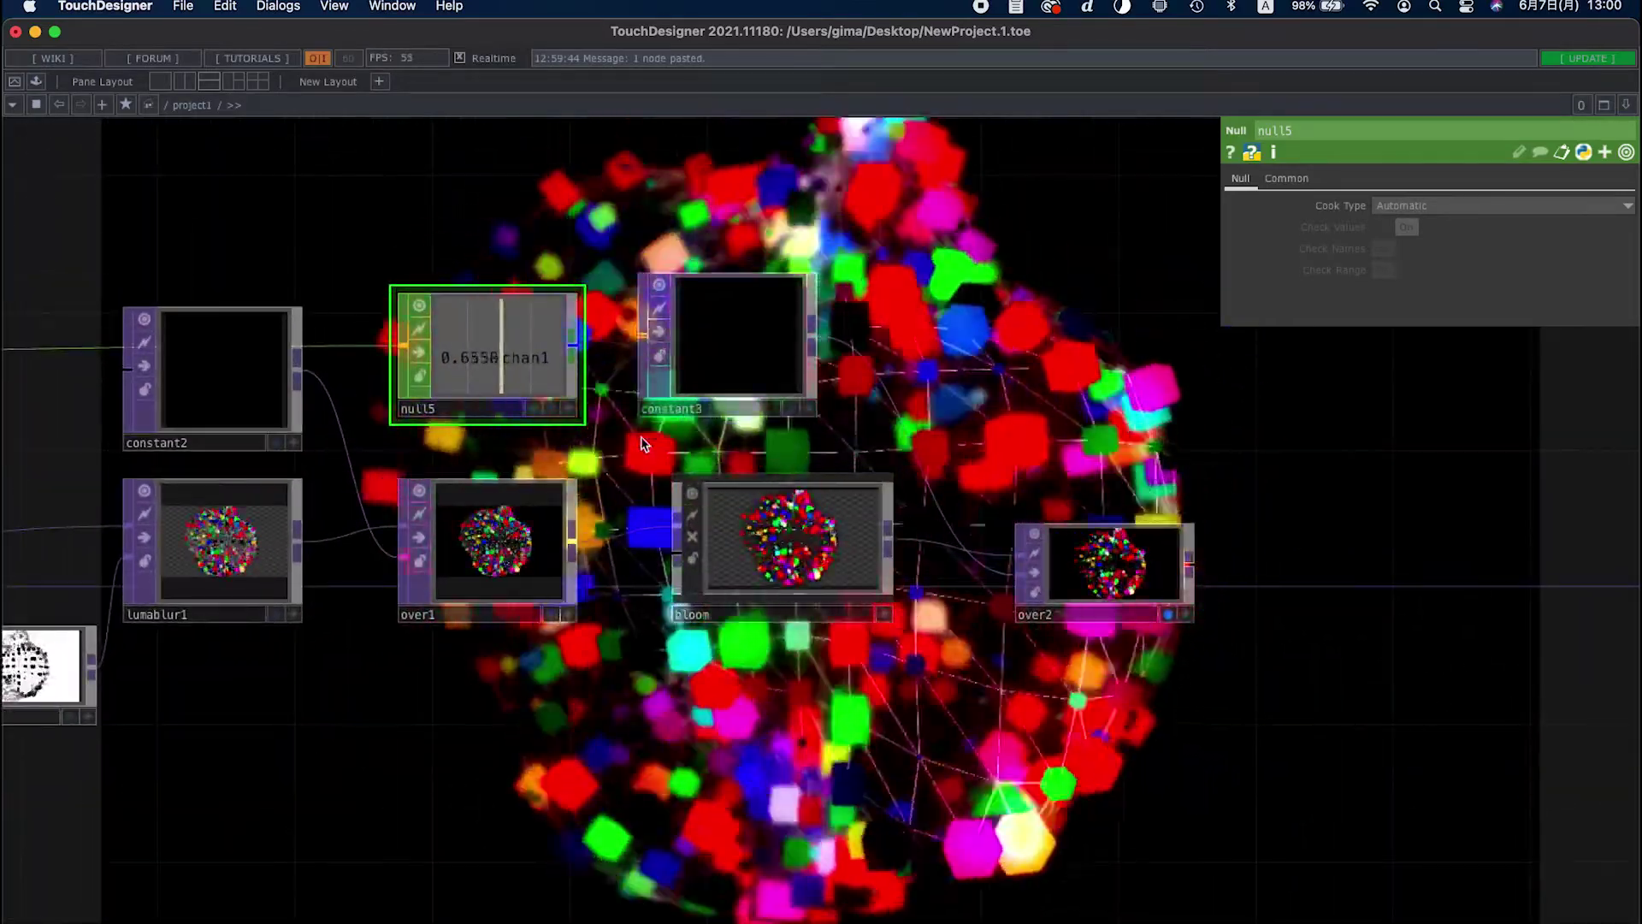
{"action": "left_click", "coordinate": [811, 531]}
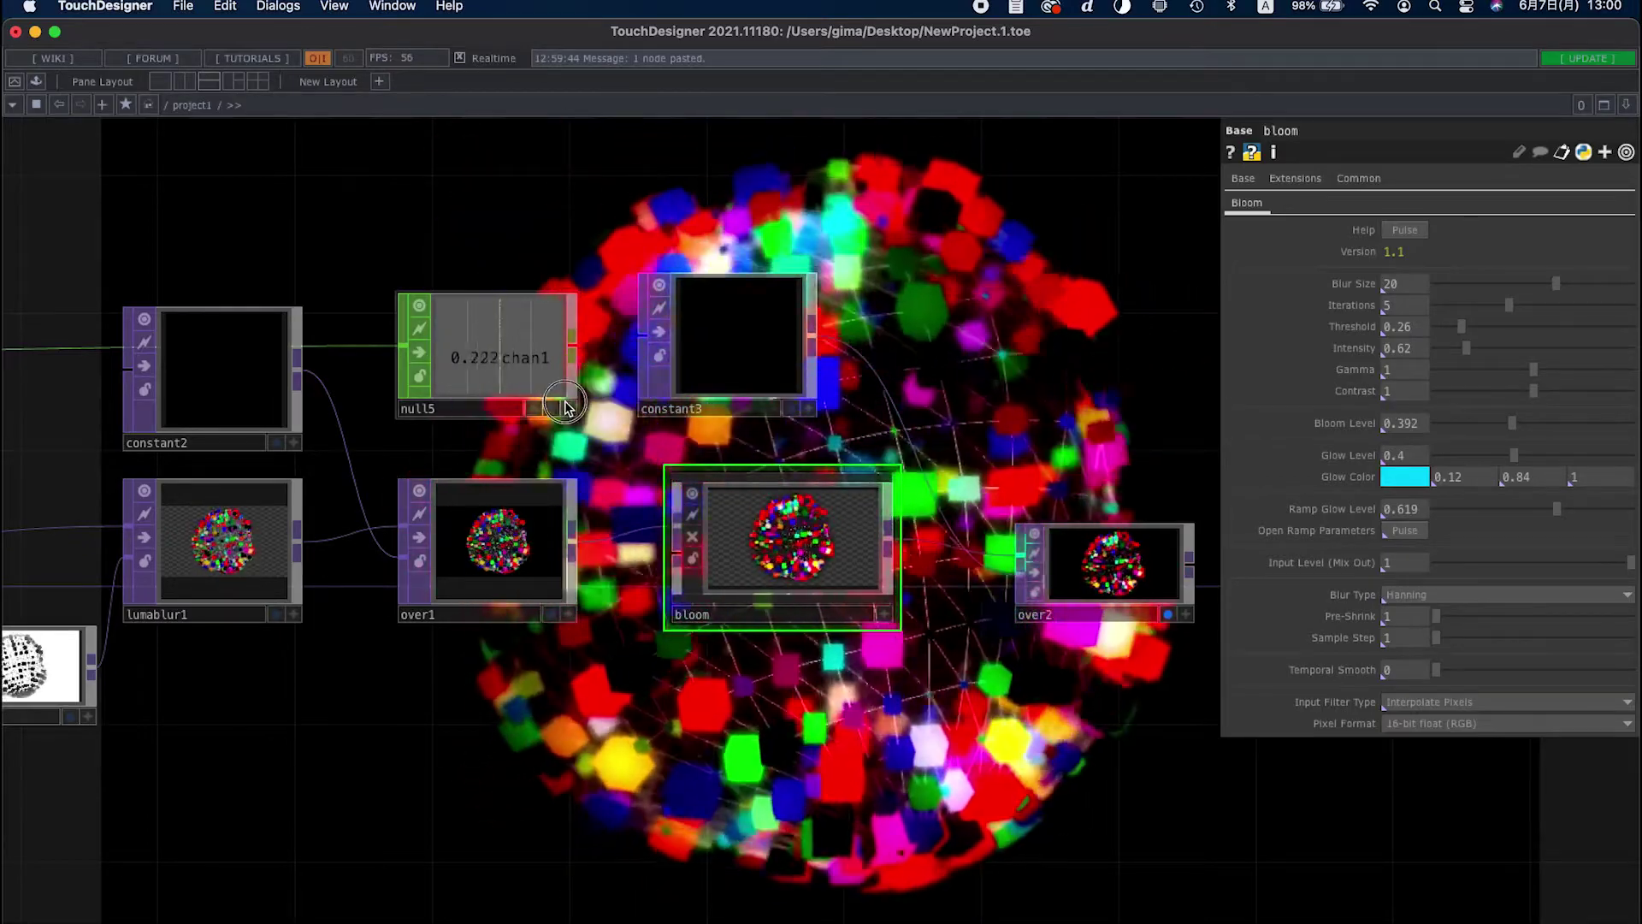
{"action": "left_click_drag", "start_coordinate": [496, 359], "coordinate": [1408, 387]}
{"action": "left_click", "coordinate": [1408, 382]}
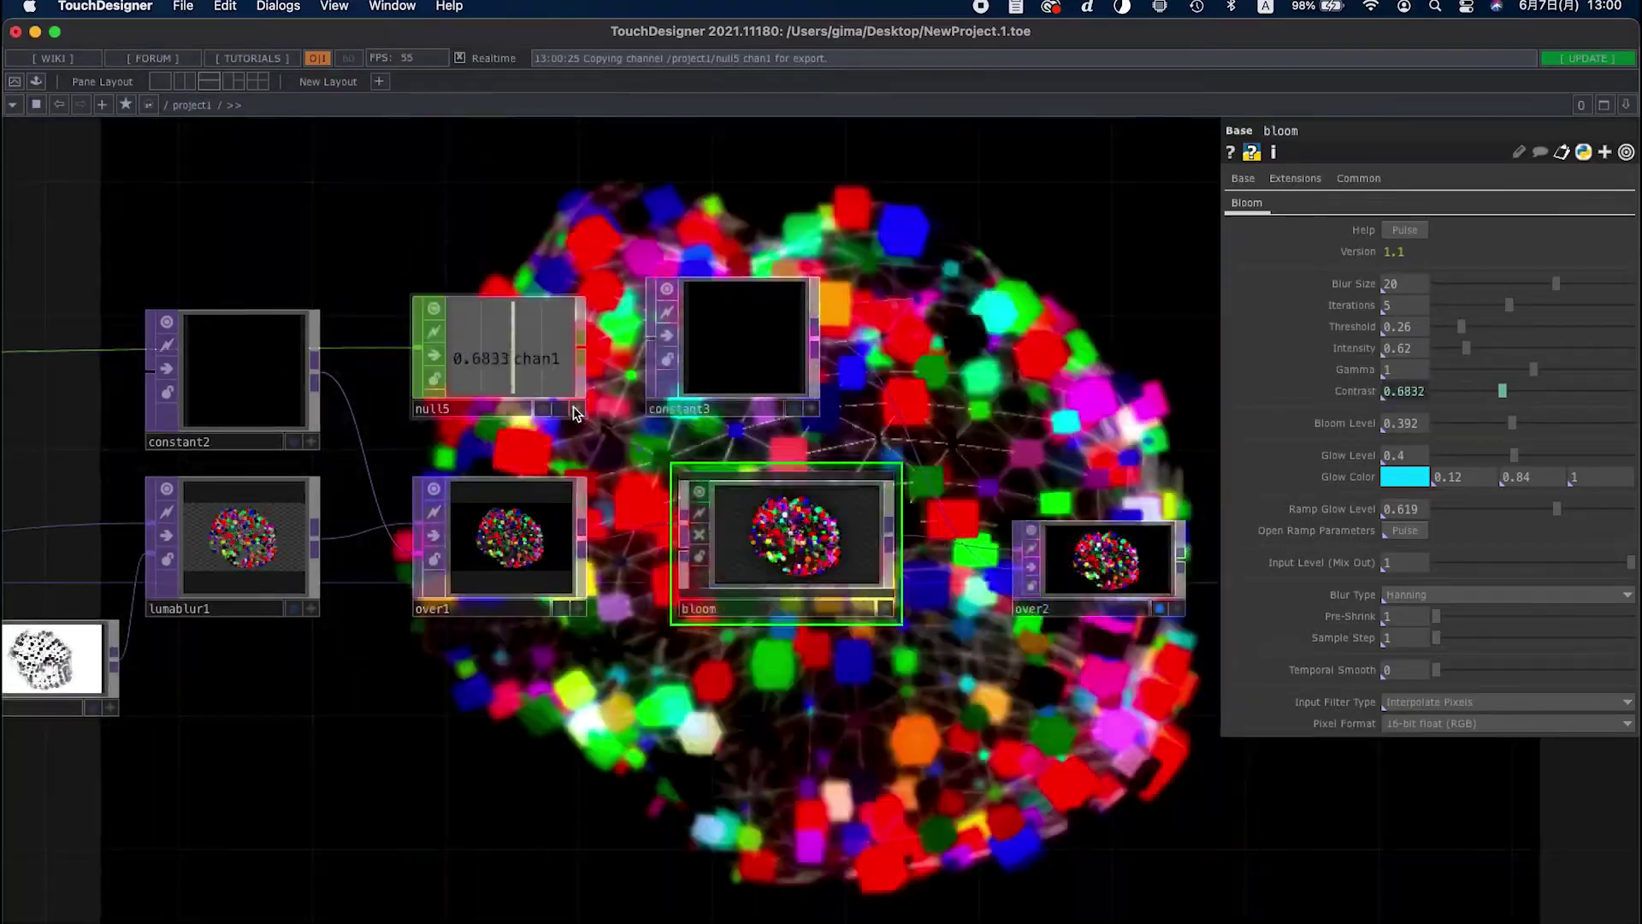
Move the cam1 camera closer to the deformed sphere by setting its Z translation to 3
{"action": "scroll", "coordinate": [661, 637], "scroll_direction": "down", "scroll_amount": 2}
{"action": "scroll", "coordinate": [660, 637], "scroll_direction": "down", "scroll_amount": 1}
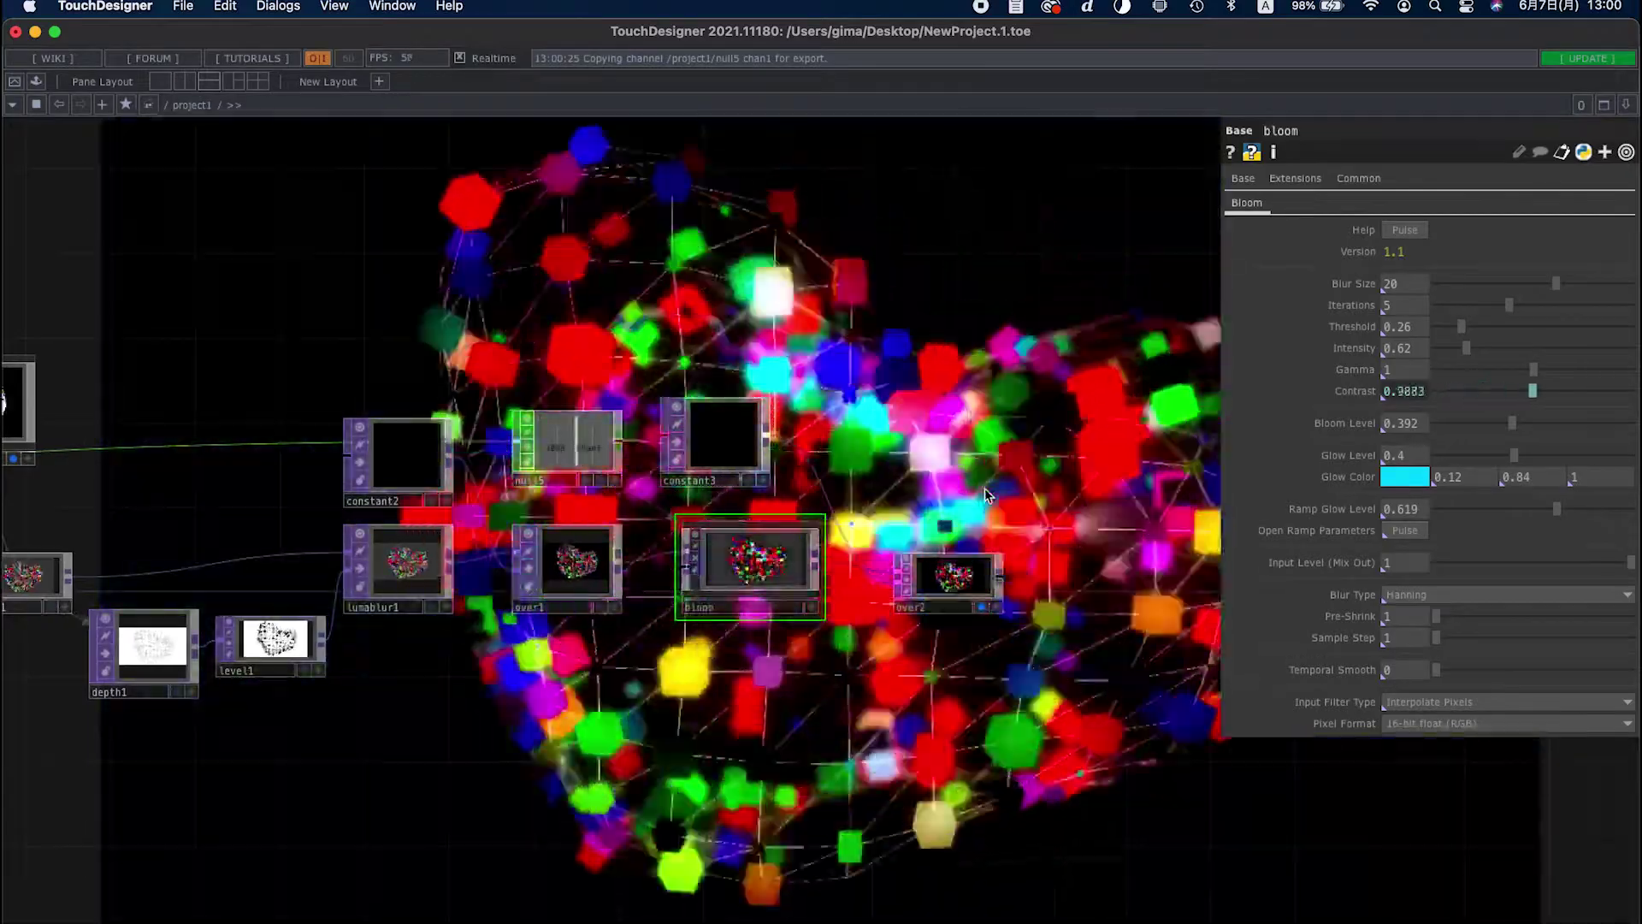
{"action": "left_click_drag", "start_coordinate": [83, 667], "coordinate": [462, 556]}
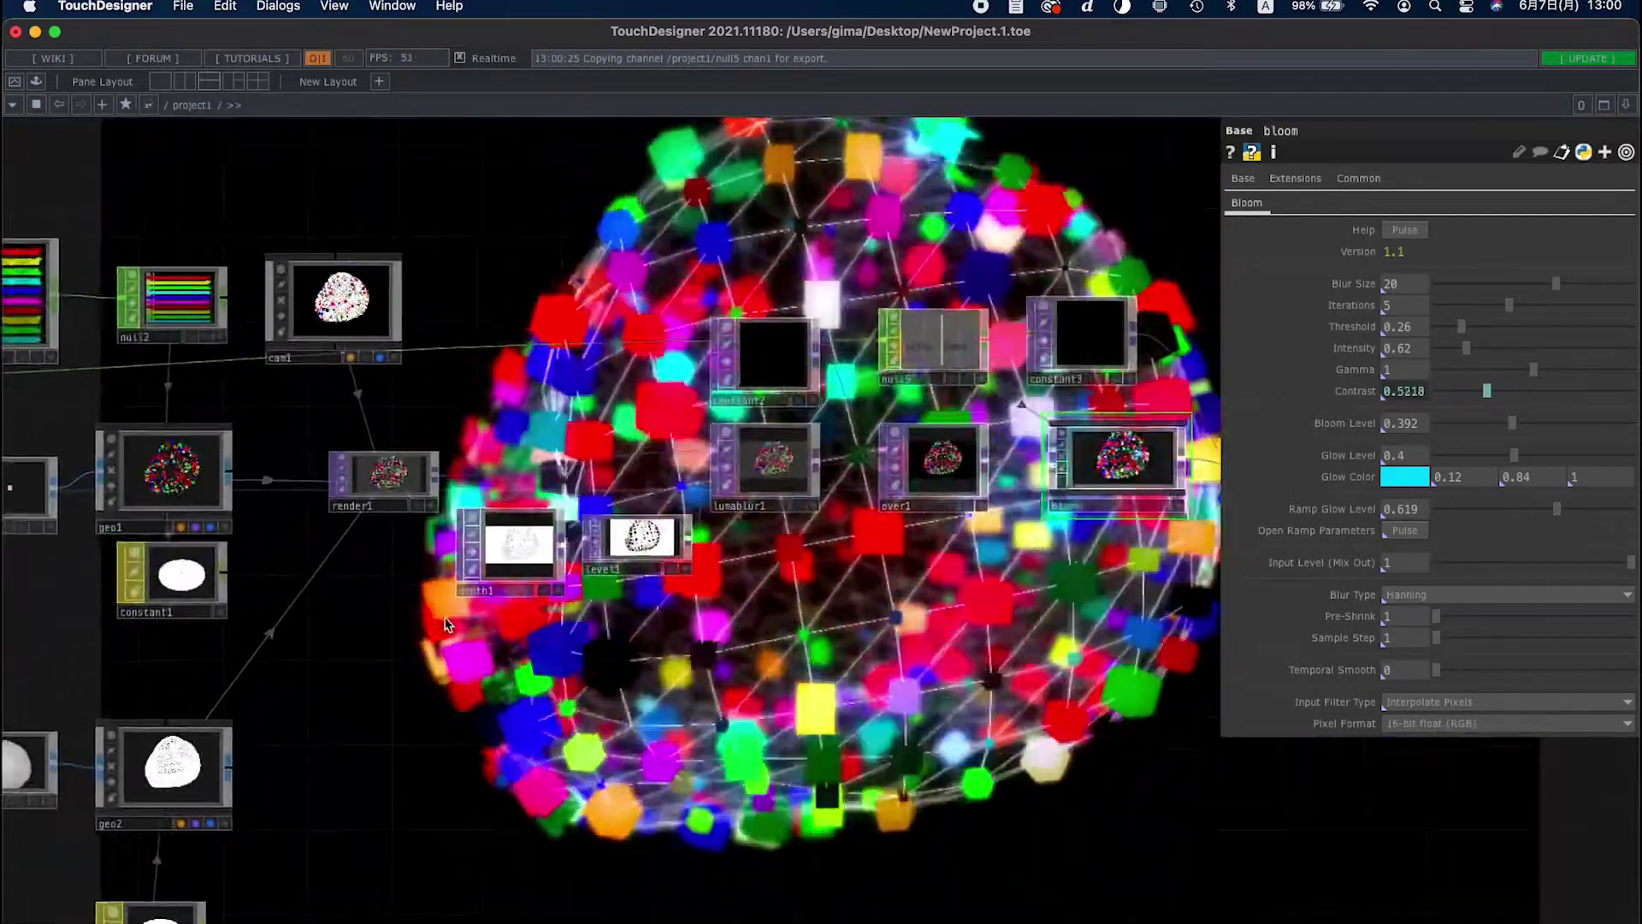
{"action": "scroll", "coordinate": [462, 556], "scroll_direction": "up", "scroll_amount": 3}
{"action": "left_click", "coordinate": [734, 513]}
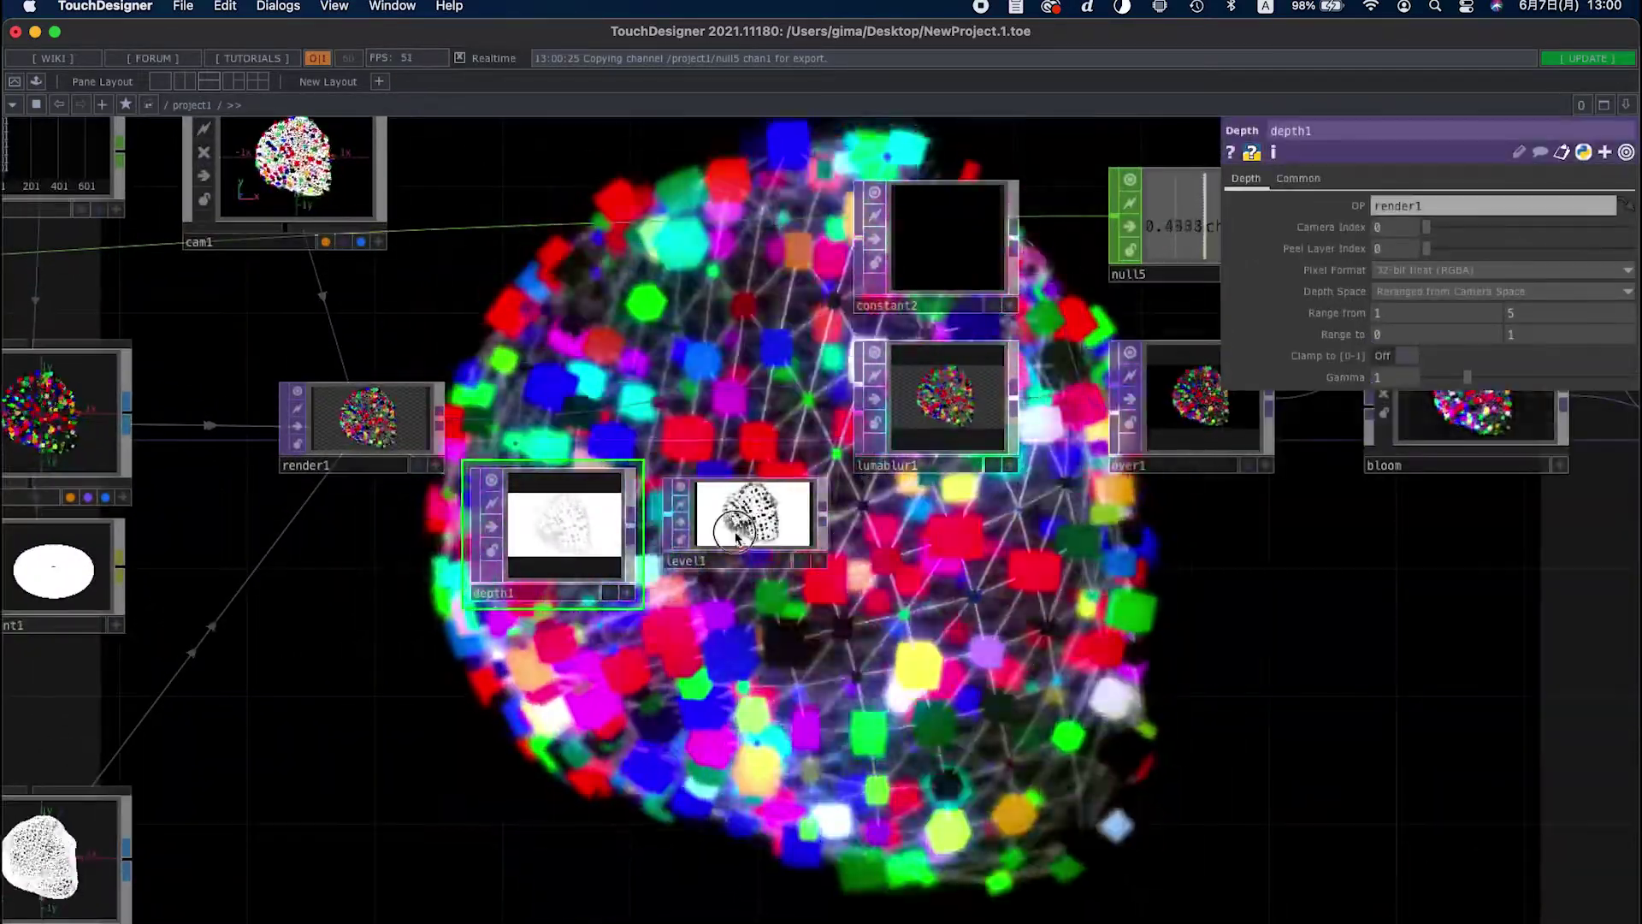
{"action": "scroll", "coordinate": [729, 462], "scroll_direction": "up", "scroll_amount": 3}
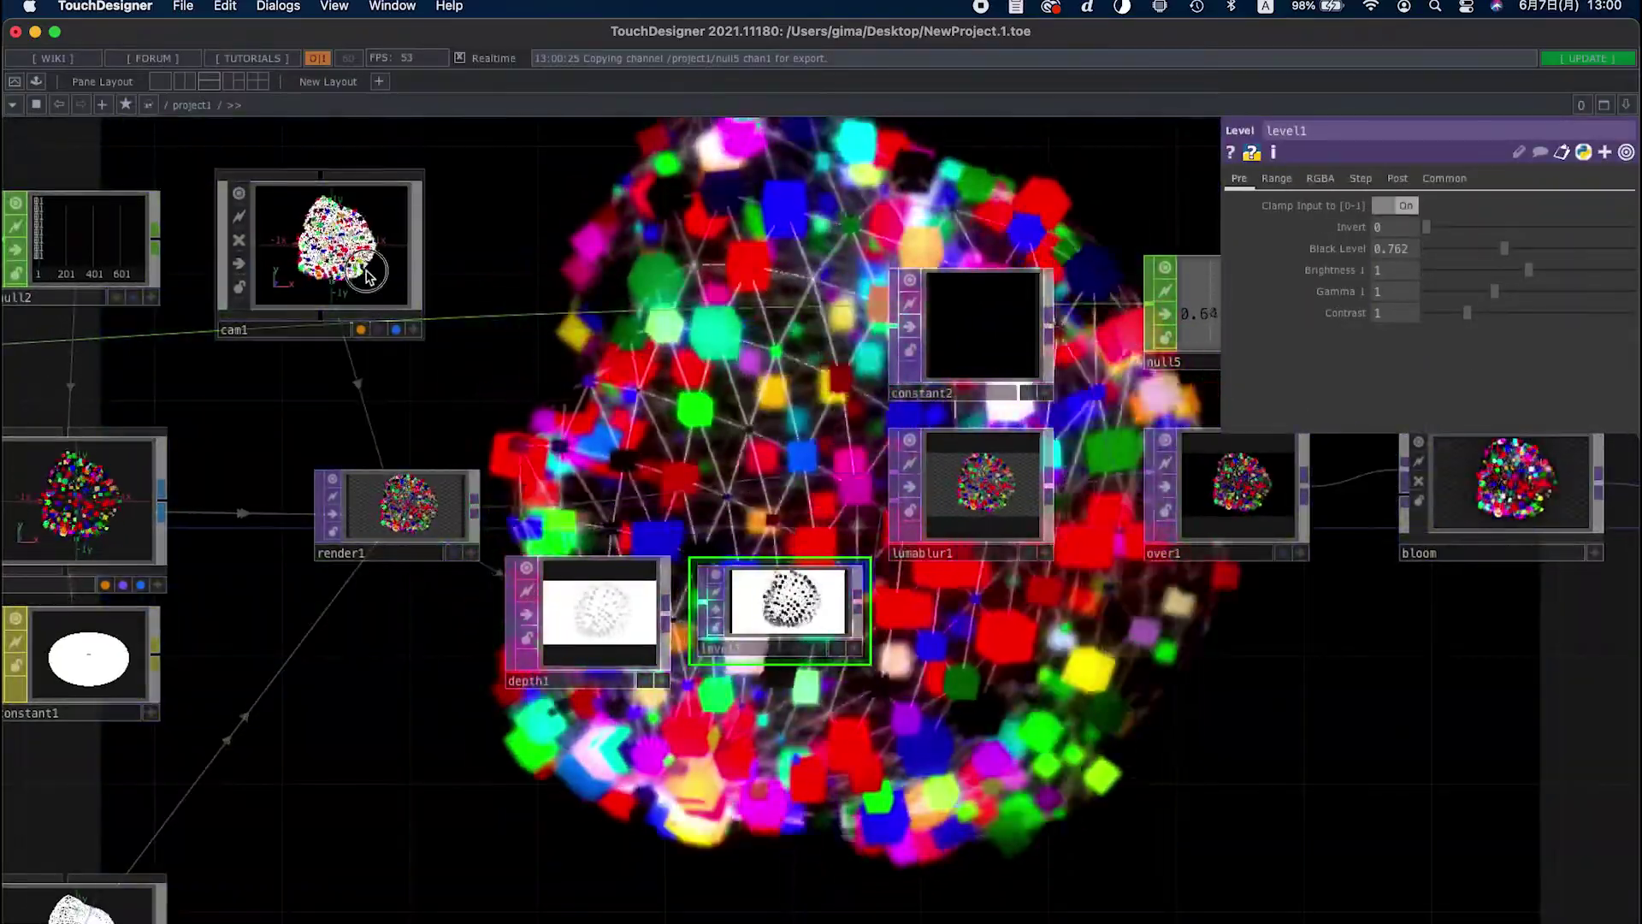
{"action": "left_click", "coordinate": [402, 321]}
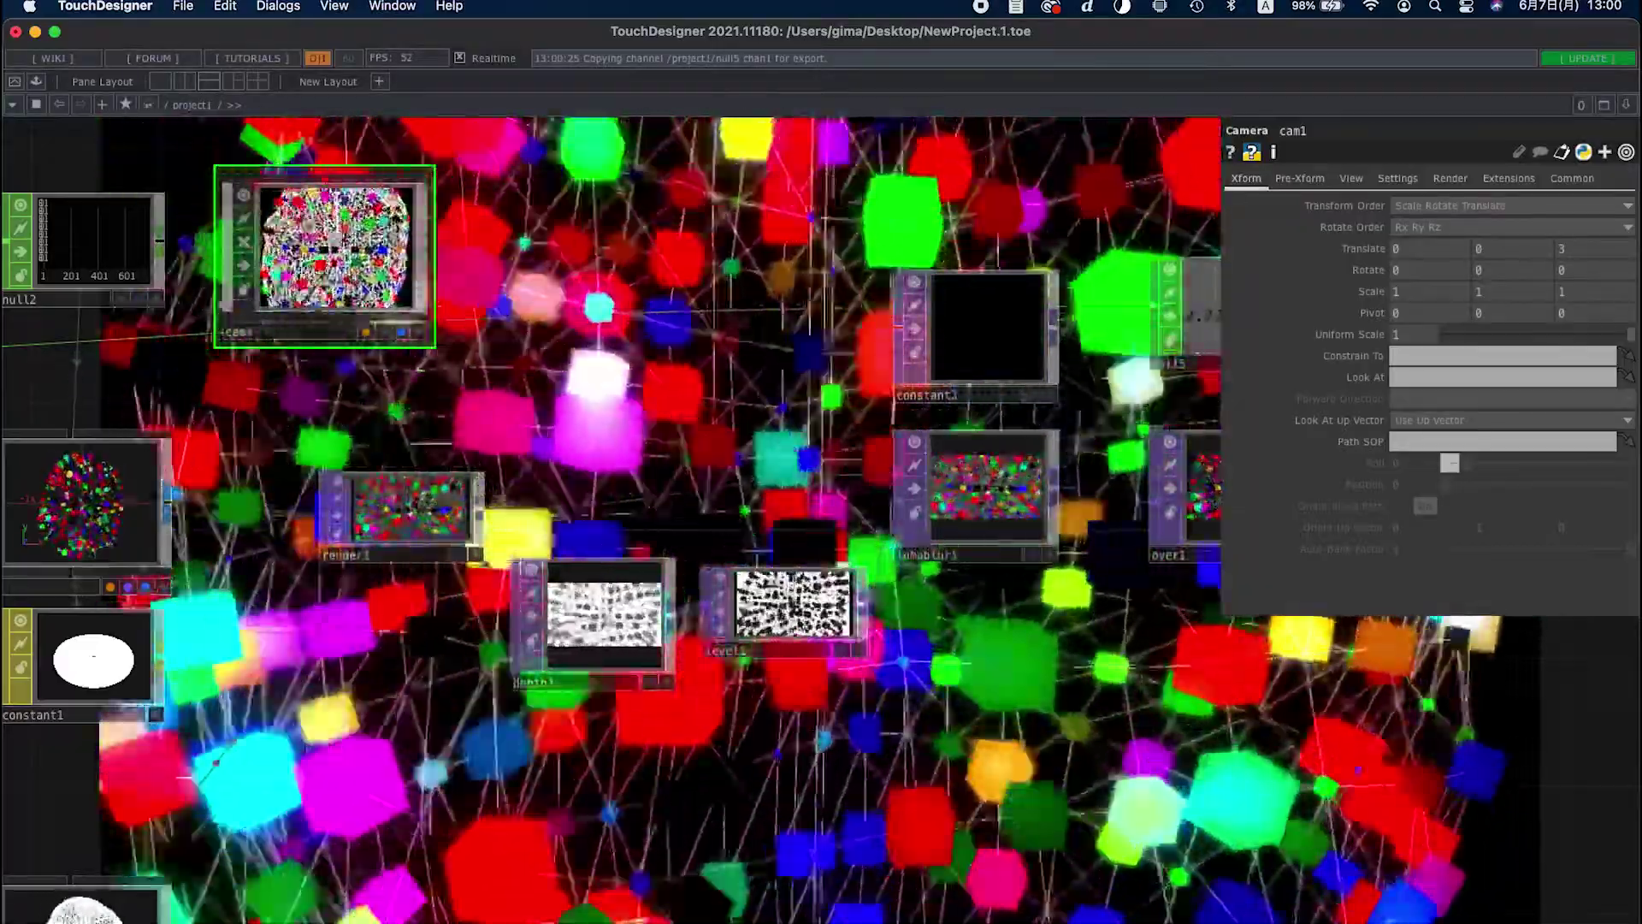
Set the upper limit of depth1's Range From to 4
{"action": "left_click", "coordinate": [783, 608]}
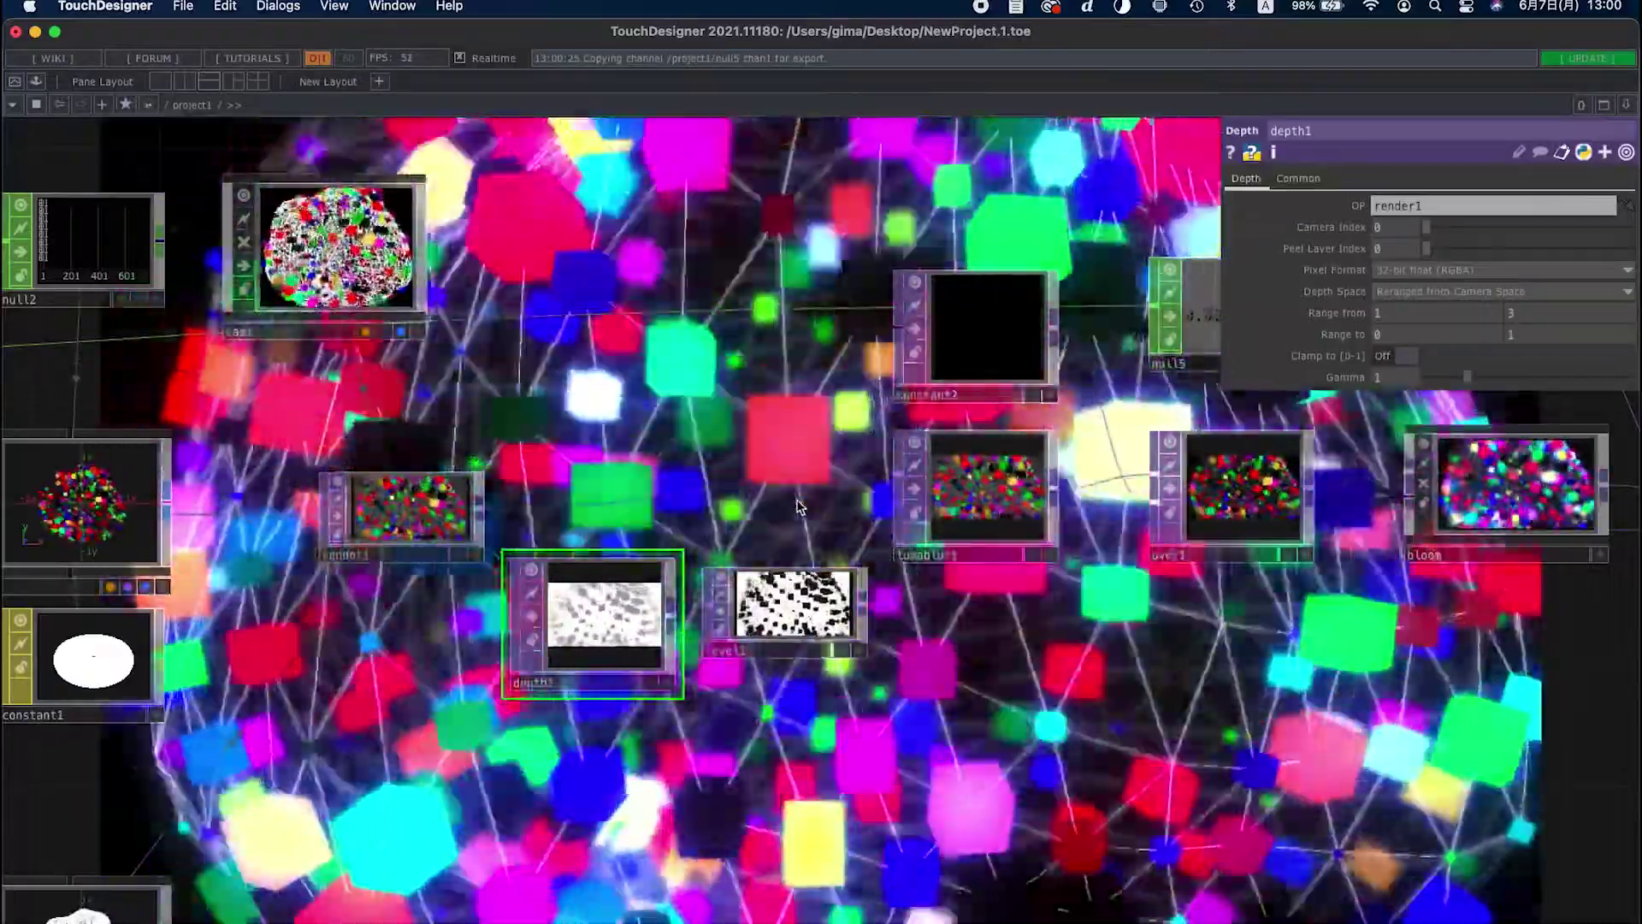
{"action": "scroll", "coordinate": [797, 501], "scroll_direction": "down", "scroll_amount": 1}
{"action": "scroll", "coordinate": [792, 488], "scroll_direction": "down", "scroll_amount": 5}
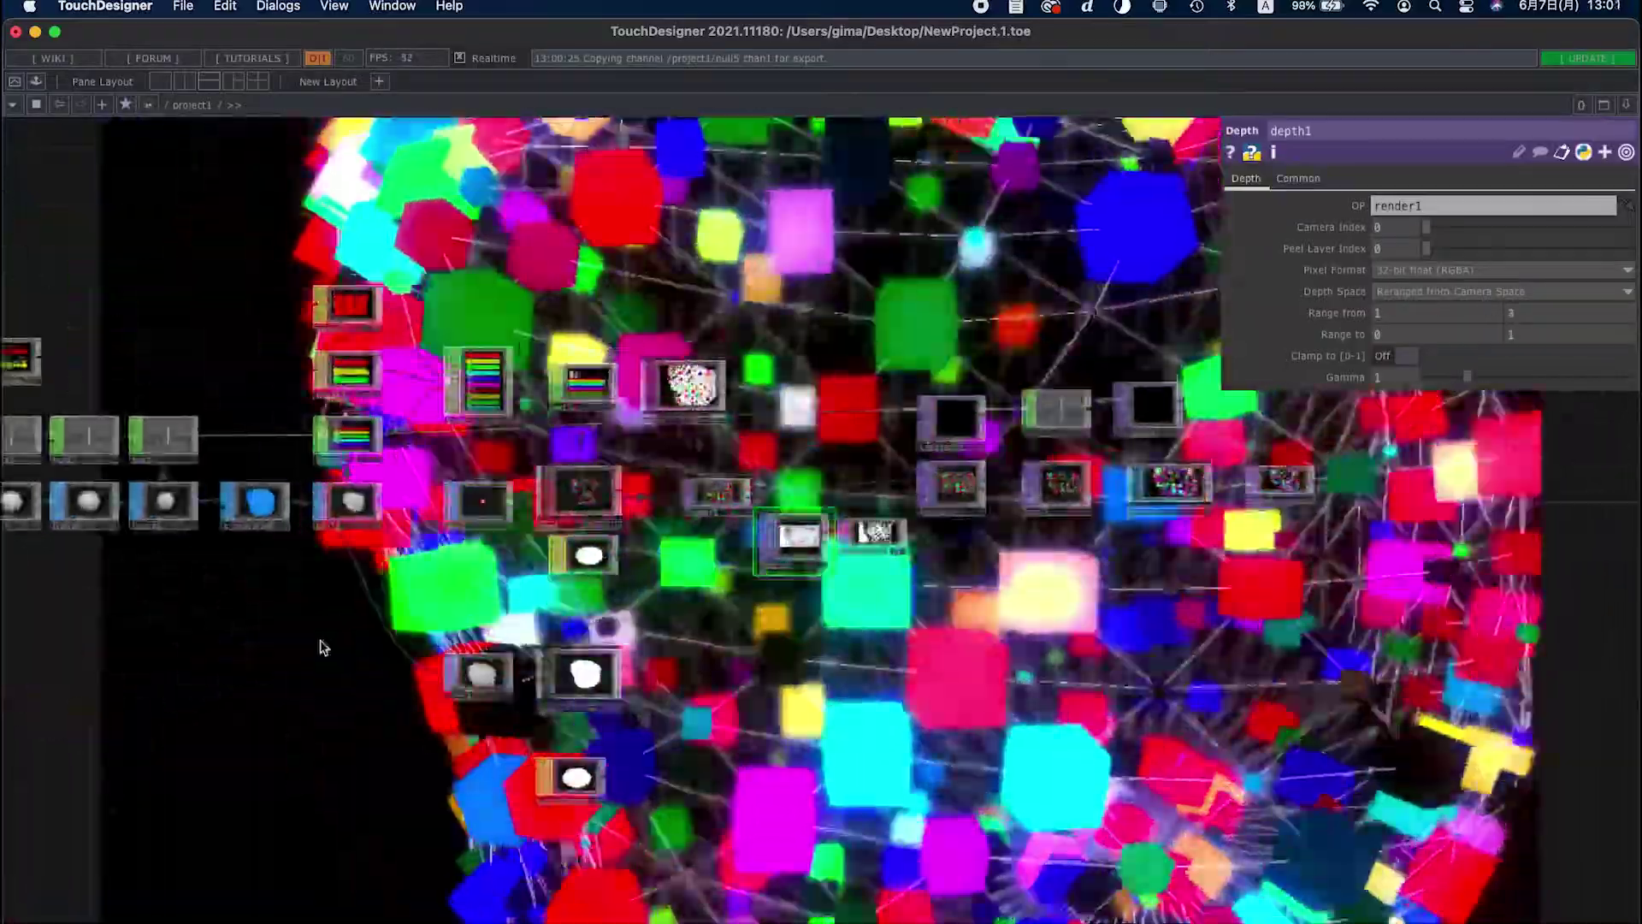
Turn the sound output back on by setting audiodevout1's Volume to 1
{"action": "left_click_drag", "start_coordinate": [321, 648], "coordinate": [874, 665]}
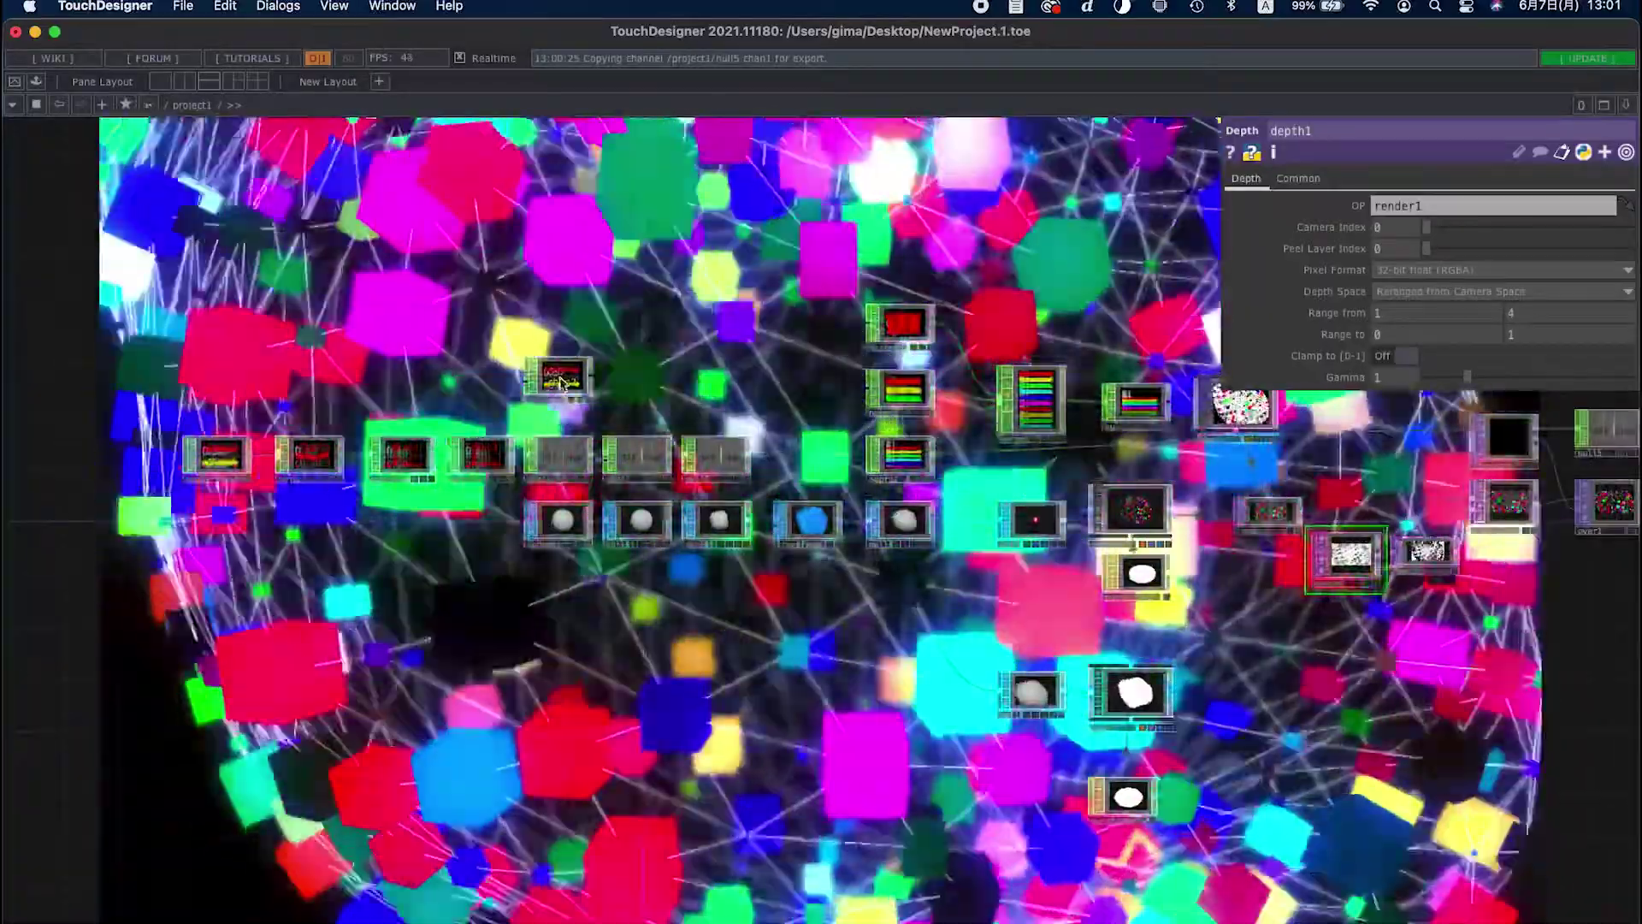
{"action": "scroll", "coordinate": [502, 414], "scroll_direction": "up", "scroll_amount": 8}
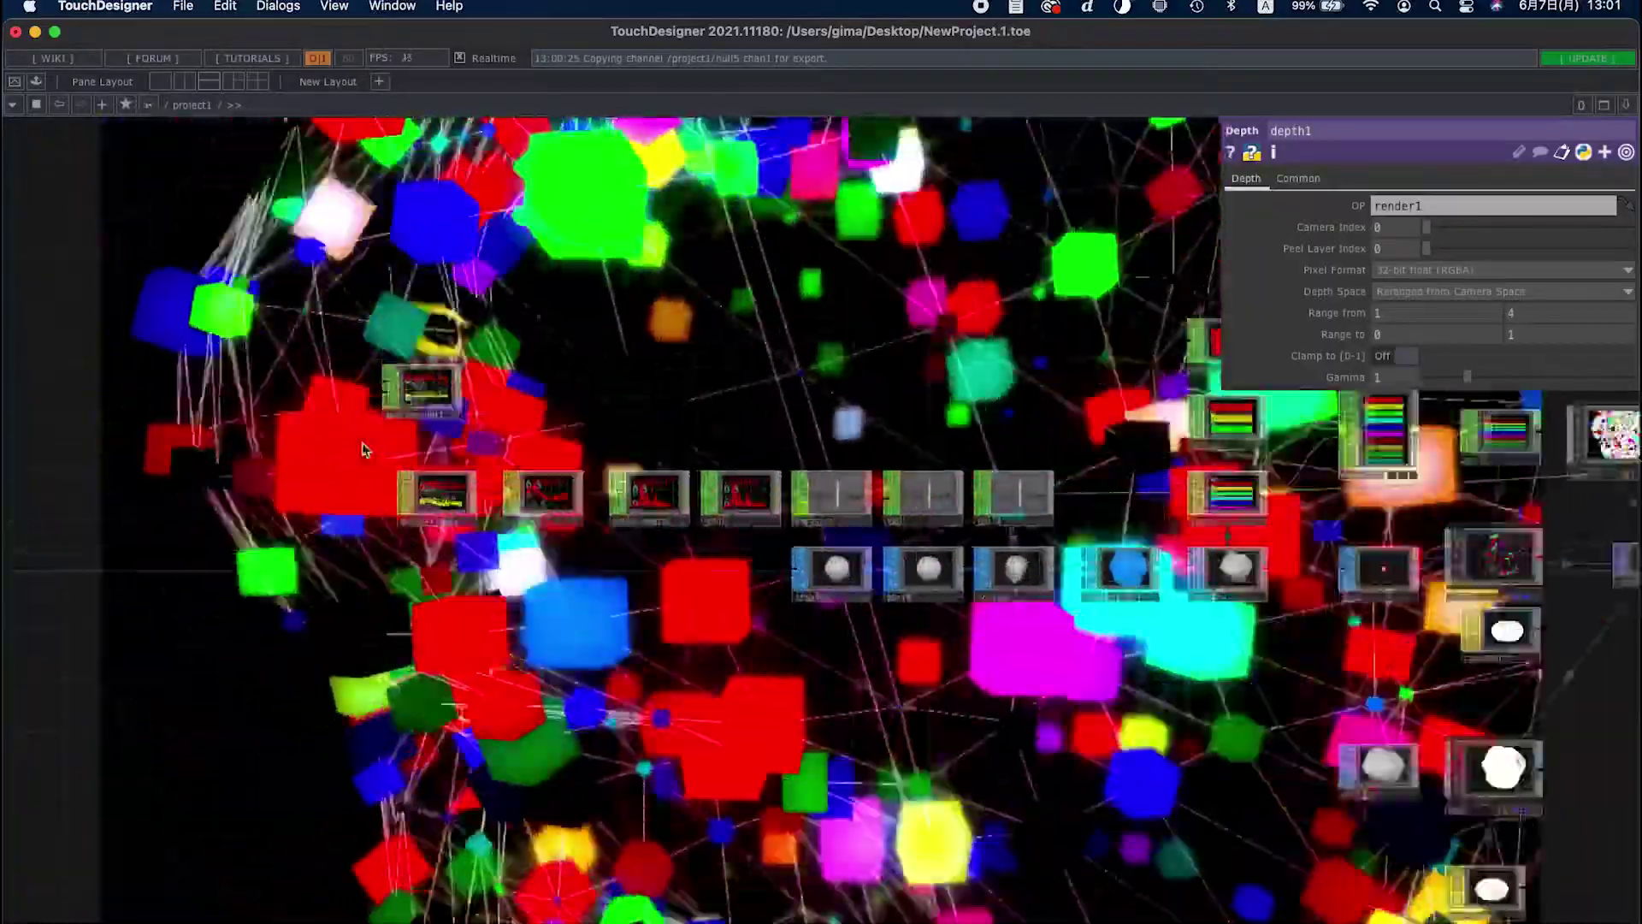
{"action": "left_click_drag", "start_coordinate": [489, 339], "coordinate": [536, 387]}
{"action": "left_click_drag", "start_coordinate": [699, 599], "coordinate": [451, 317]}
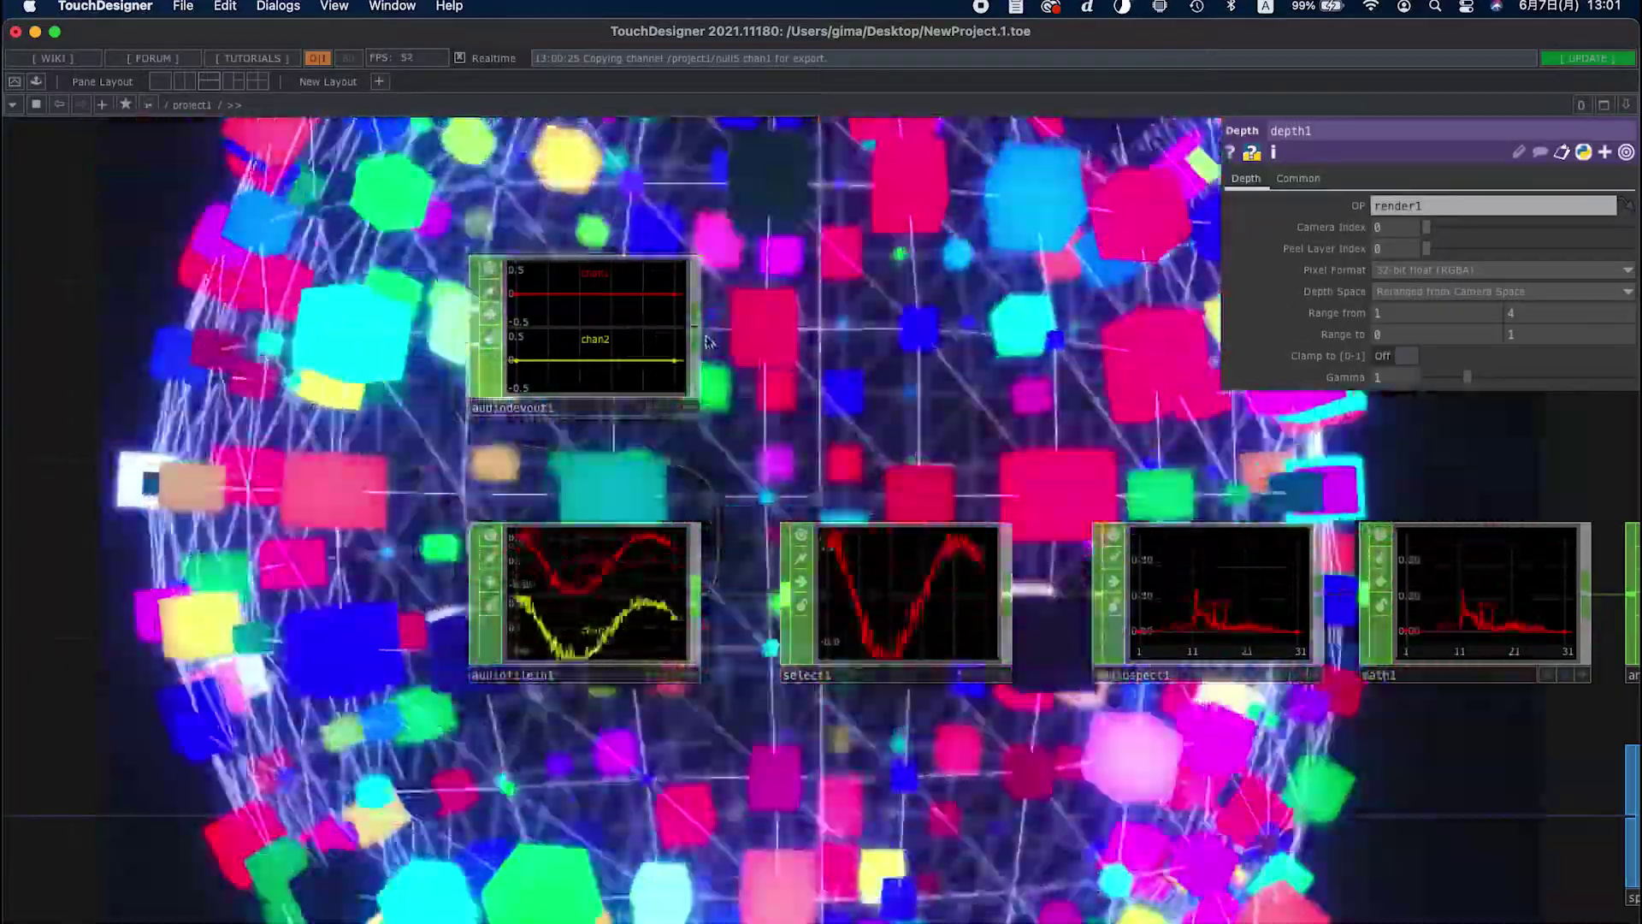
{"action": "left_click", "coordinate": [684, 342]}
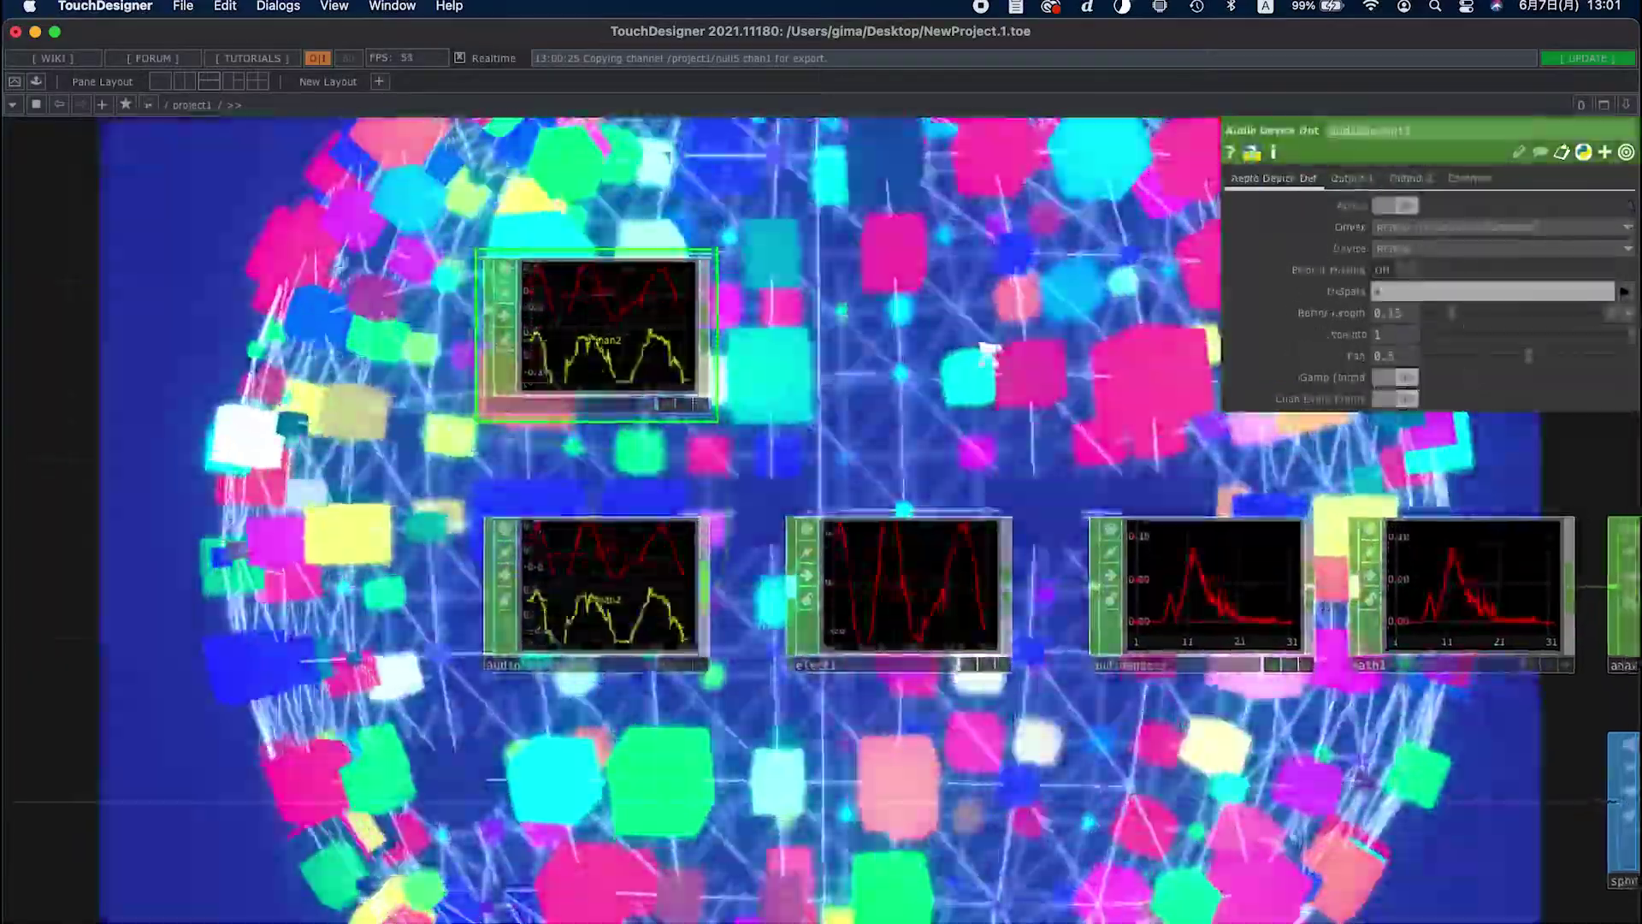
{"action": "scroll", "coordinate": [659, 333], "scroll_direction": "down", "scroll_amount": 3}
{"action": "scroll", "coordinate": [1013, 729], "scroll_direction": "down", "scroll_amount": 5}
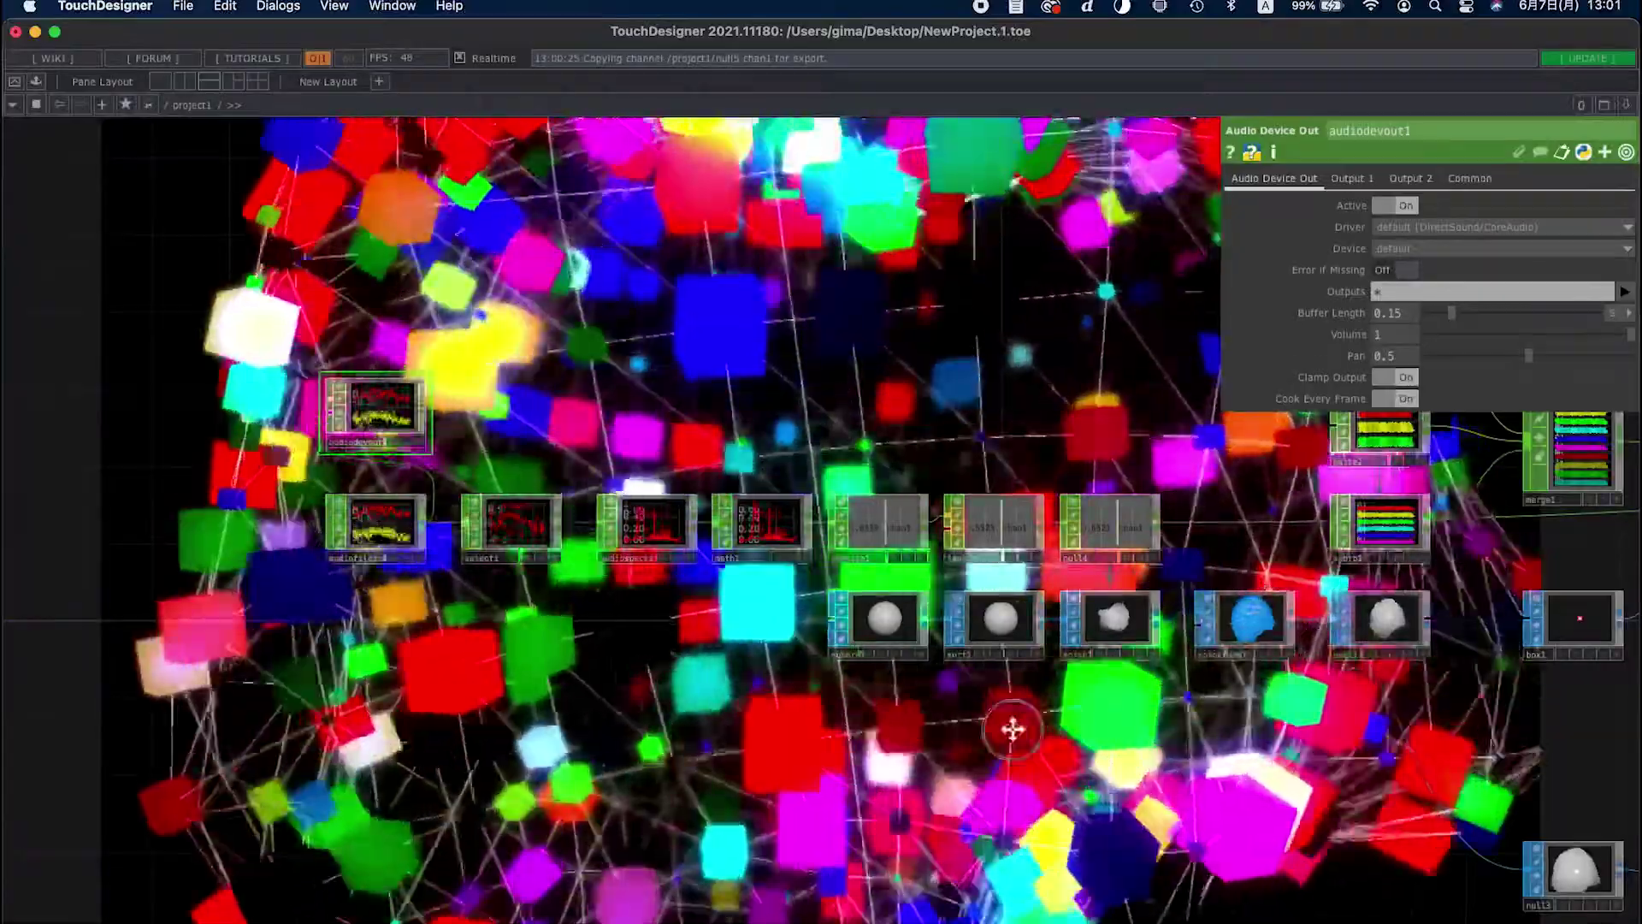
{"action": "left_click_drag", "start_coordinate": [1013, 729], "coordinate": [562, 703]}
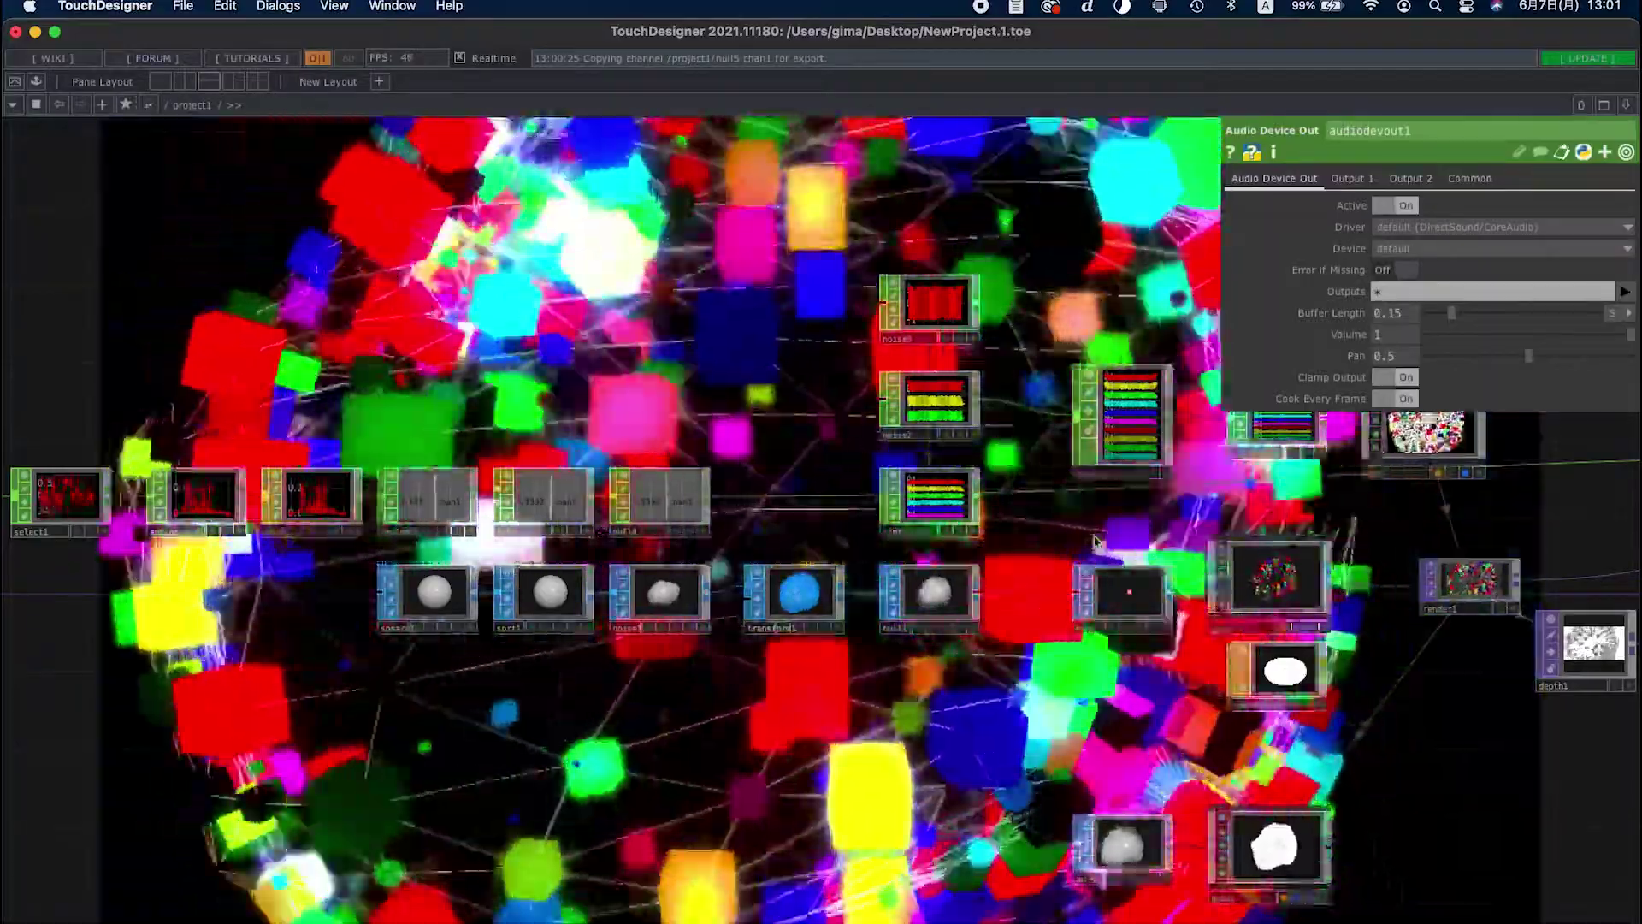
{"action": "left_click_drag", "start_coordinate": [1095, 541], "coordinate": [751, 500]}
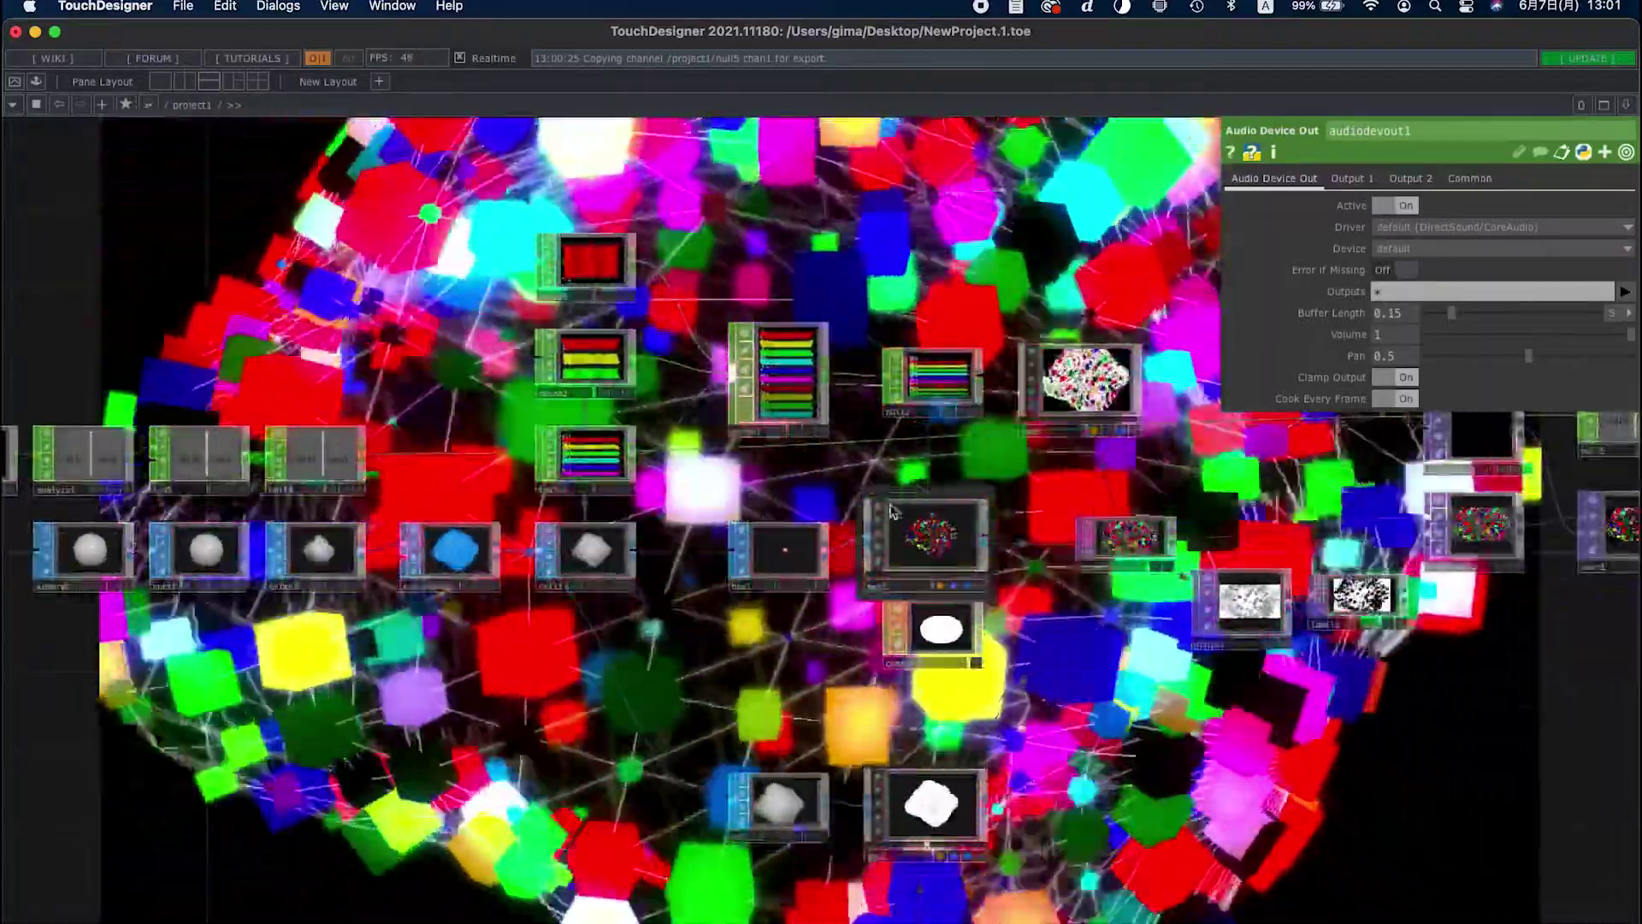